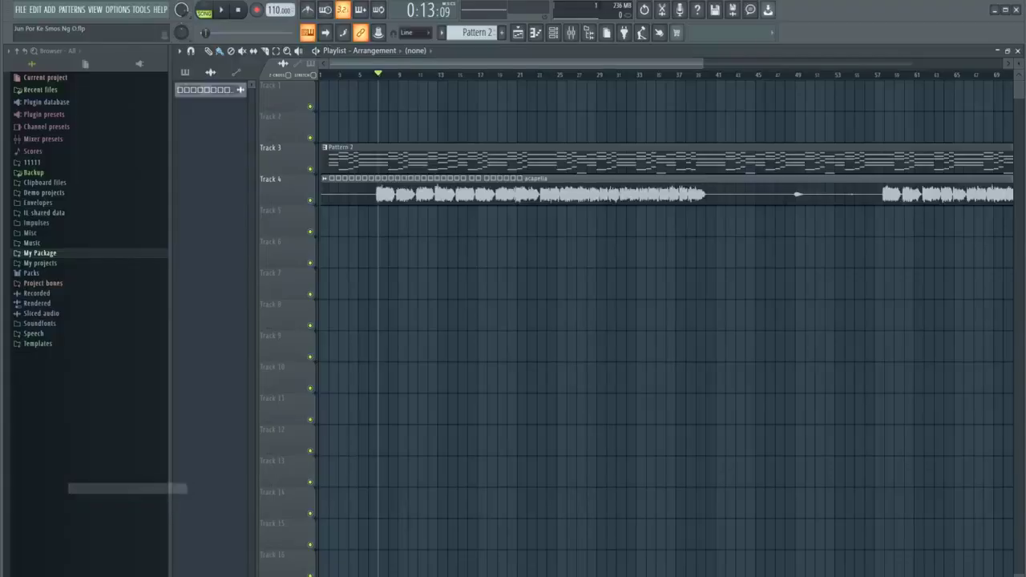
Play the arrangement from about bar 6, just before the acapella begins, and open the acapella clip
click(322, 77)
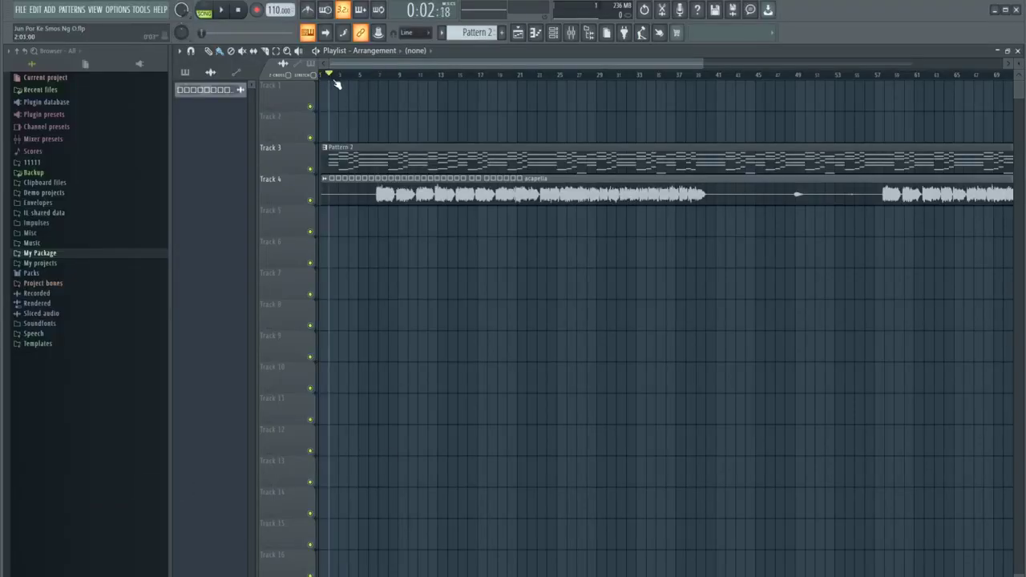
key(space)
click(370, 77)
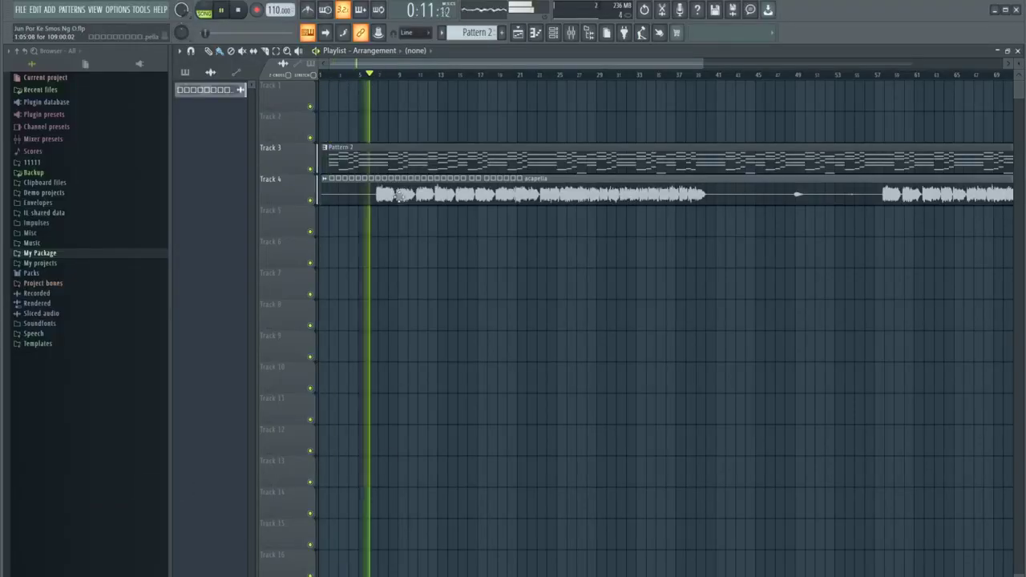
double_click(399, 195)
In the mixer, sidechain the Vocal track to Insert 3, Insert 4 and Insert 5
click(570, 32)
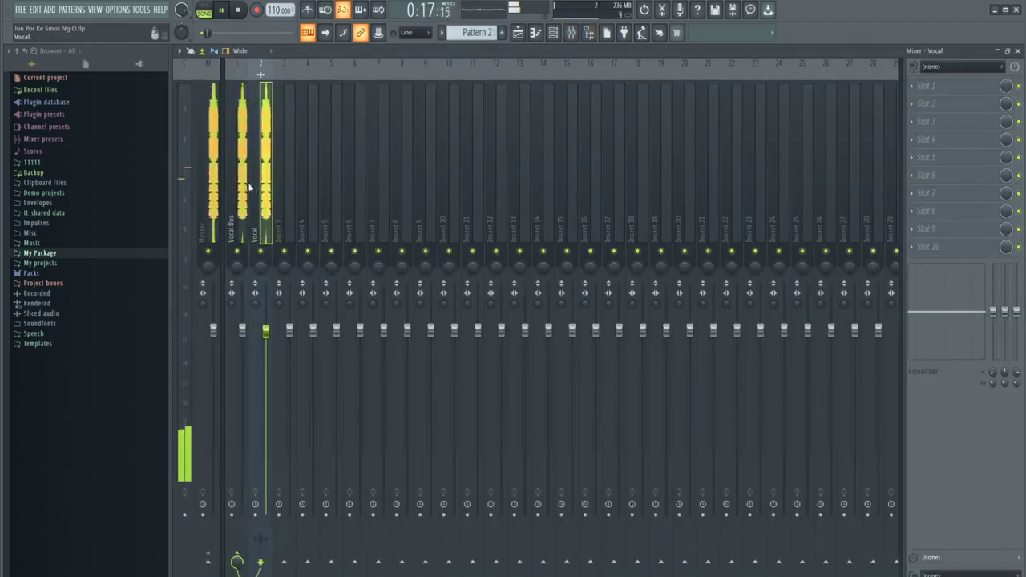
right_click(284, 561)
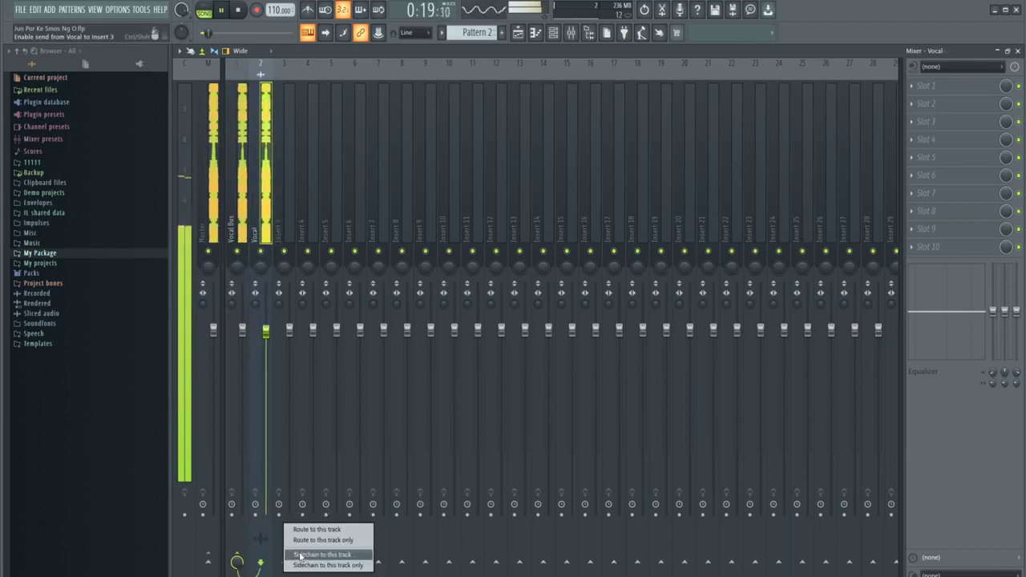
click(299, 555)
right_click(308, 561)
click(325, 555)
right_click(331, 561)
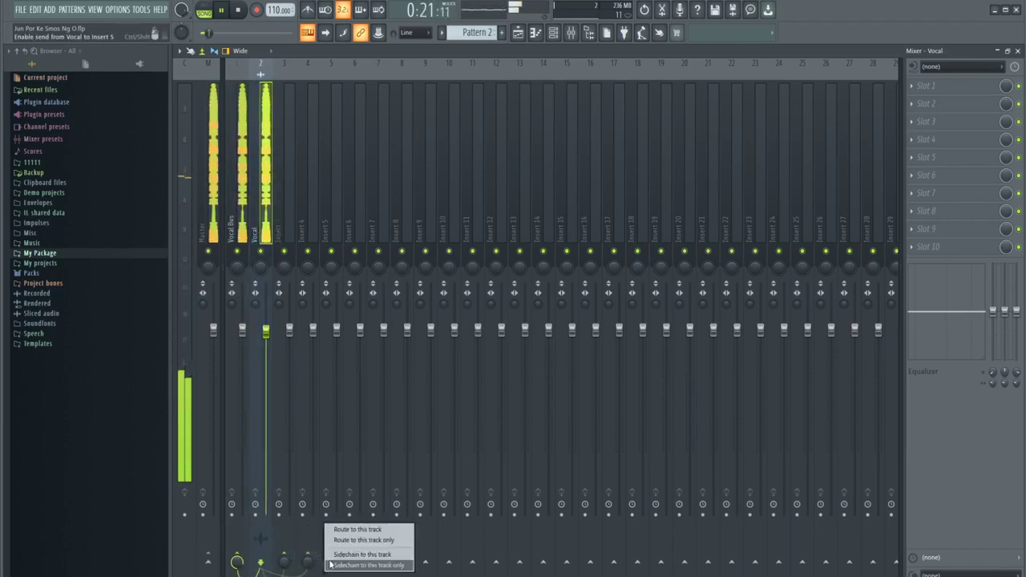
click(329, 564)
Add a separator before the Insert 6 mixer track and try auto-coloring the group from Insert 4
click(336, 190)
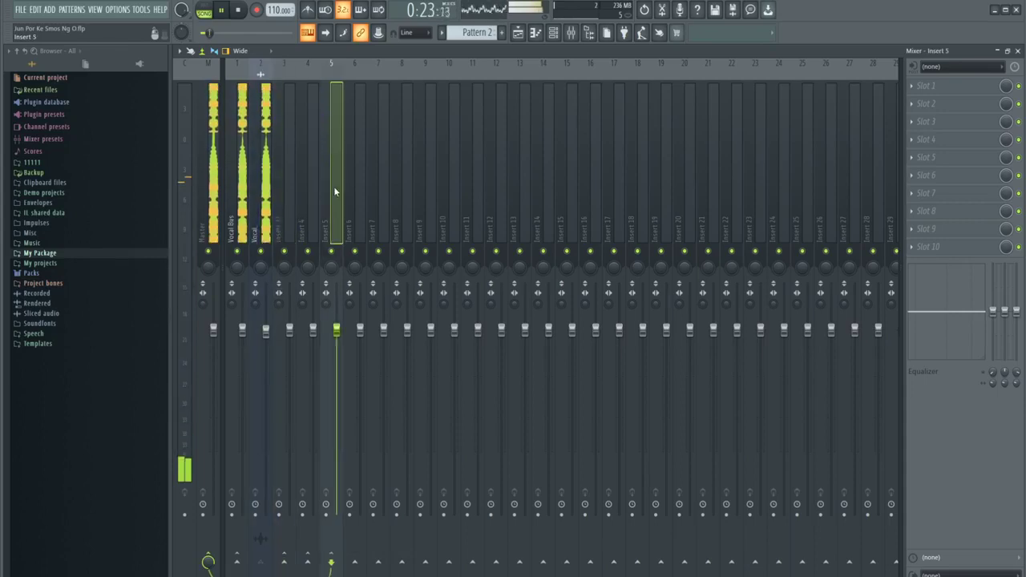
right_click(361, 189)
click(388, 277)
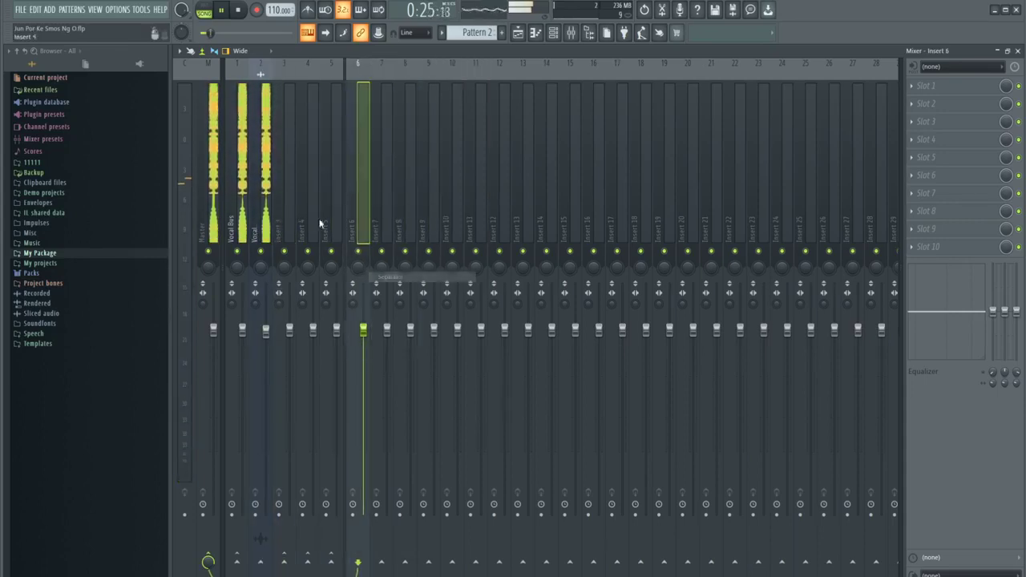
click(340, 186)
right_click(316, 234)
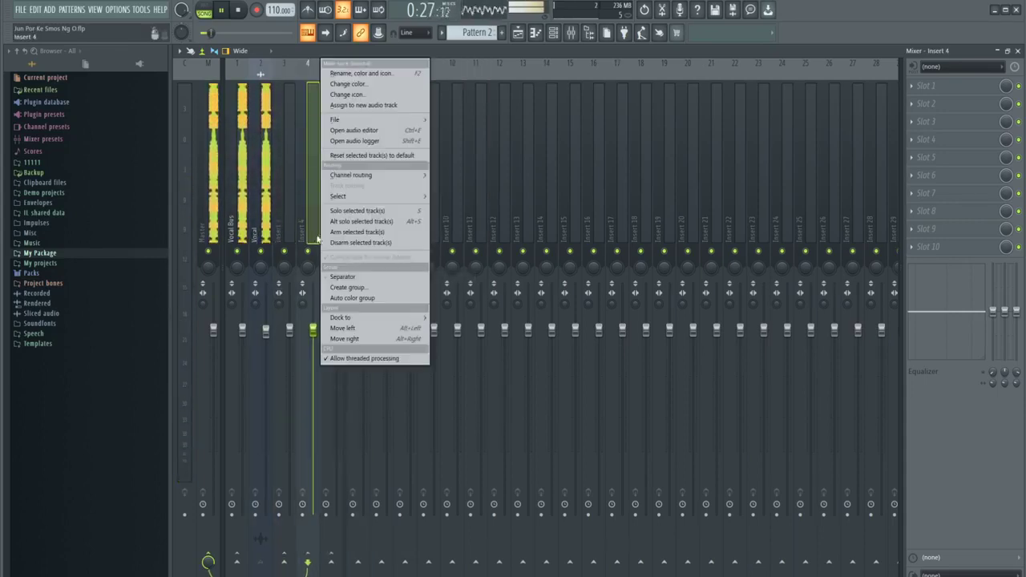
click(338, 298)
Rename the mixer tracks Insert 3, Insert 4 and Insert 5 as Vocal
right_click(332, 210)
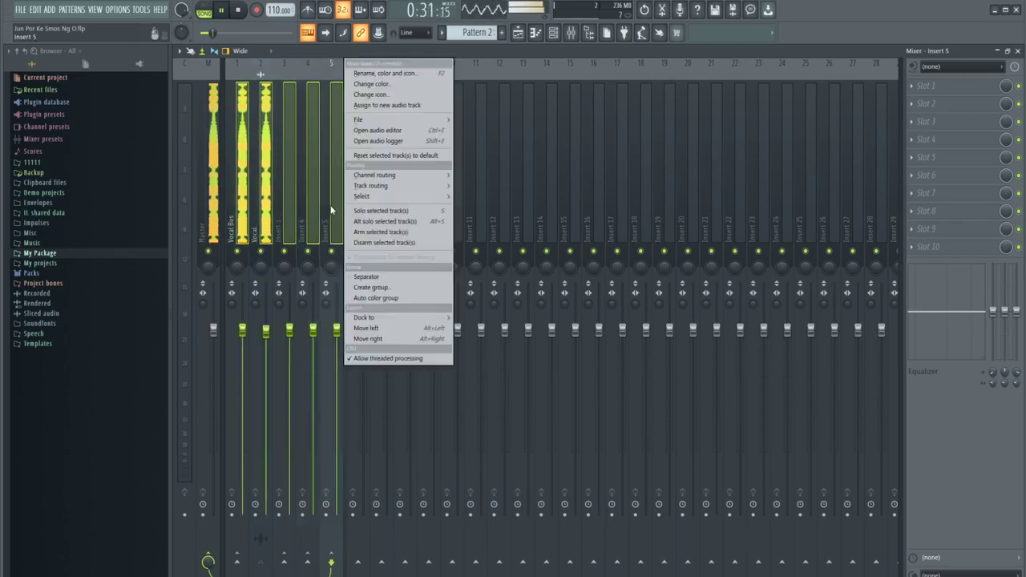
click(361, 290)
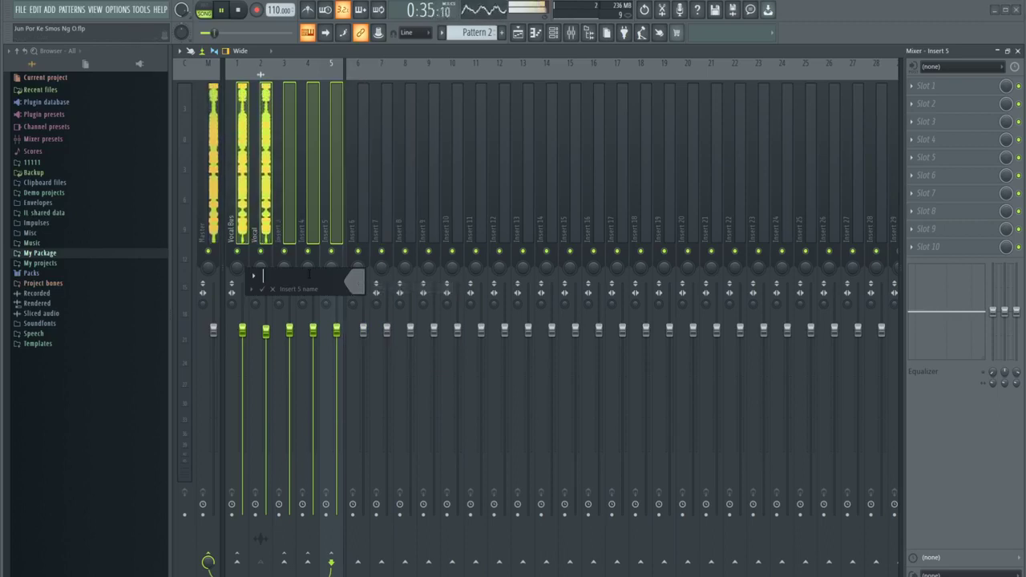
text(V)
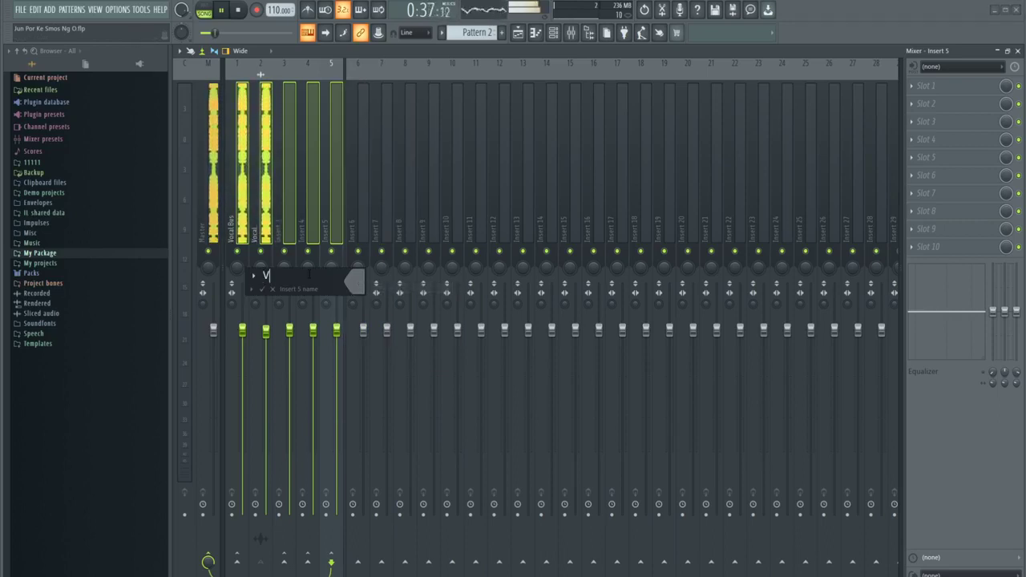
text(oc)
key(Return)
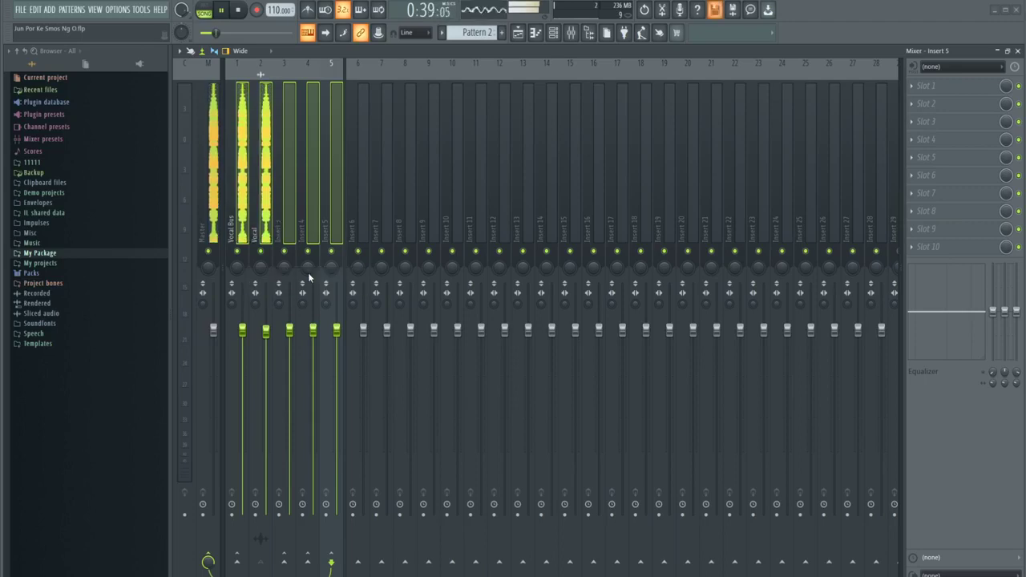
Try auto-coloring the group of five vocal mixer tracks, and select only the Vocal track on mixer track 2
right_click(284, 203)
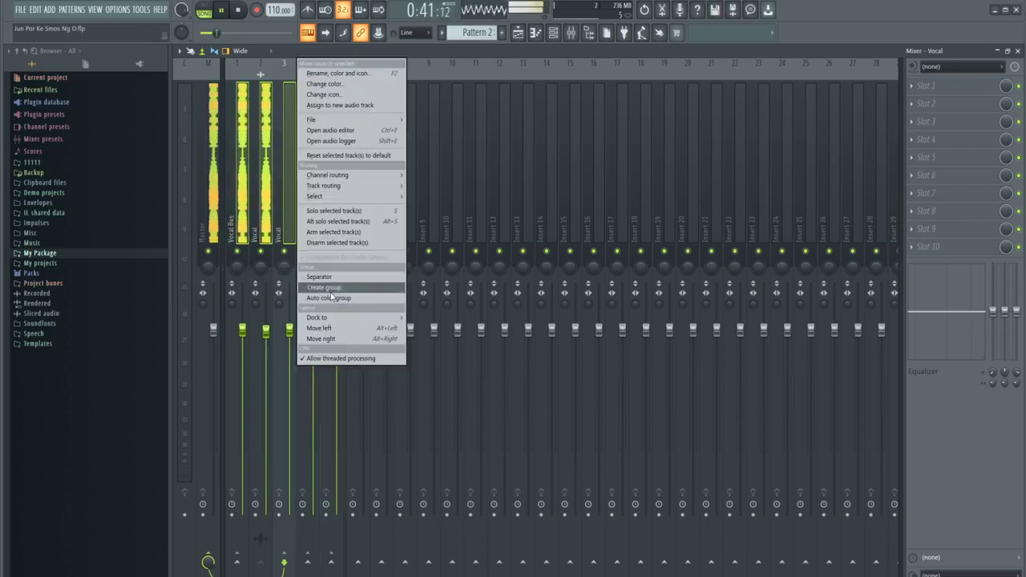
click(331, 297)
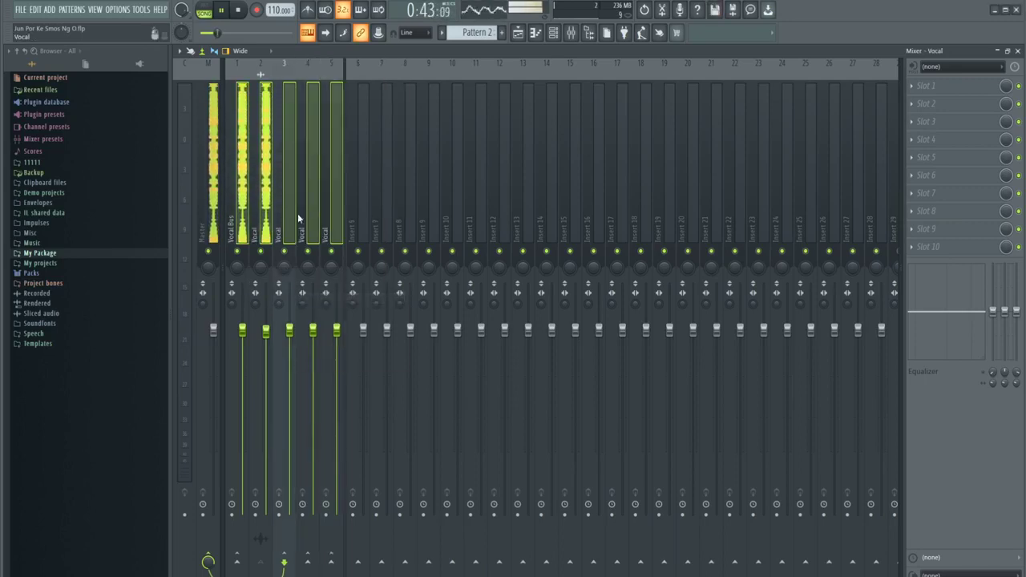
click(355, 212)
click(253, 195)
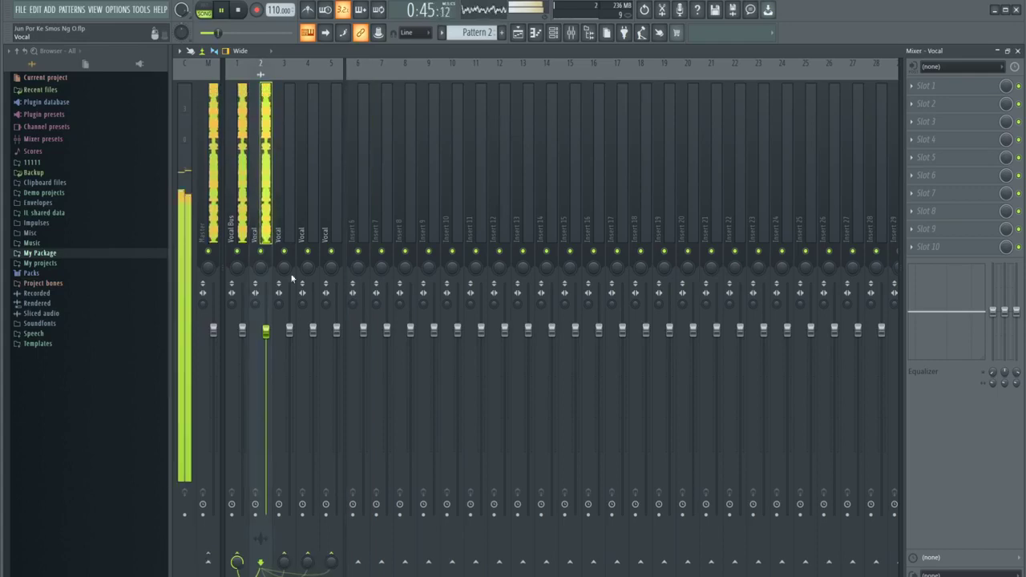
Briefly play the vocal and load the Kickstart-64bit plugin into effect slot 4 of the Vocal track
key(space)
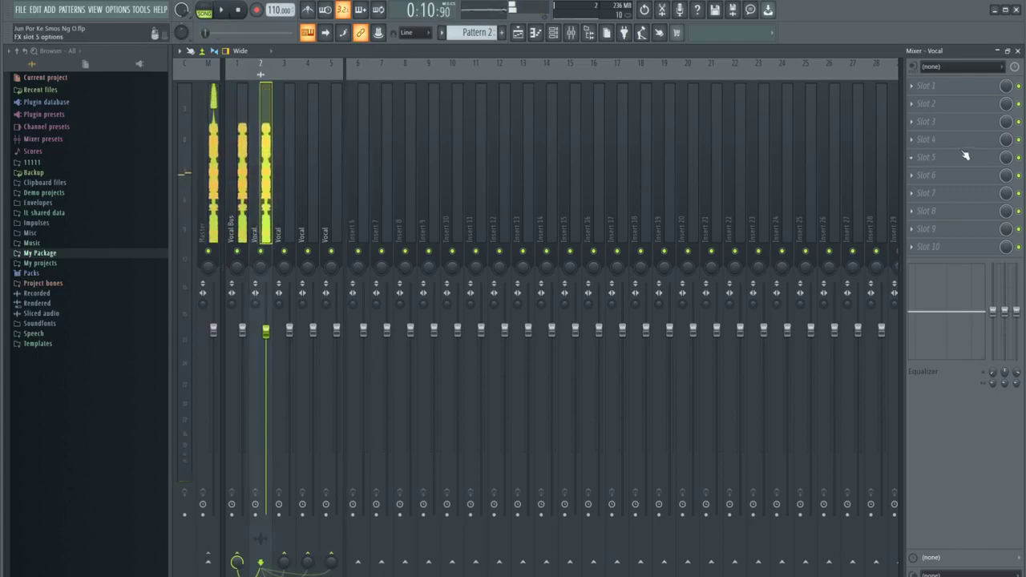
key(space)
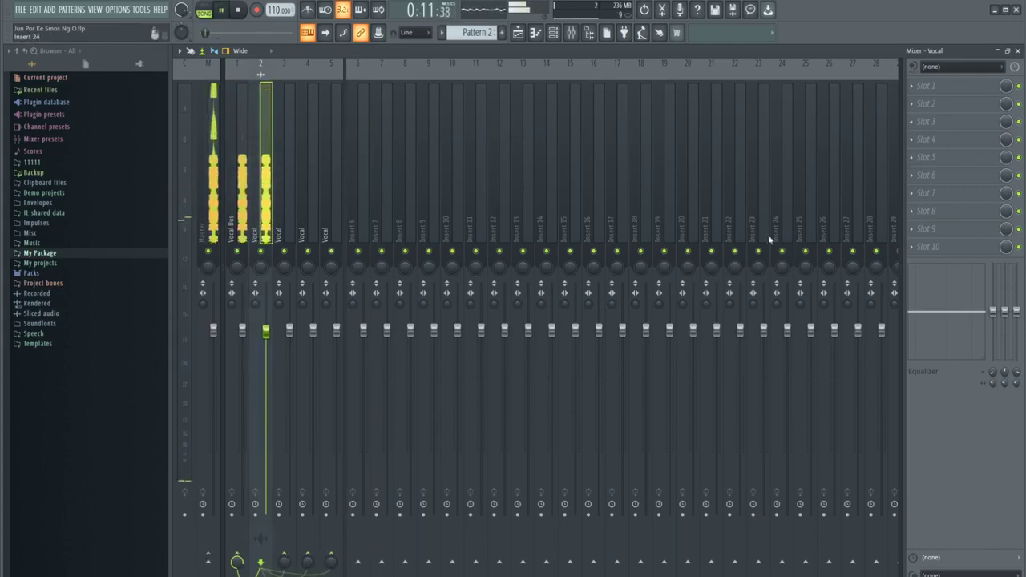
key(space)
click(919, 164)
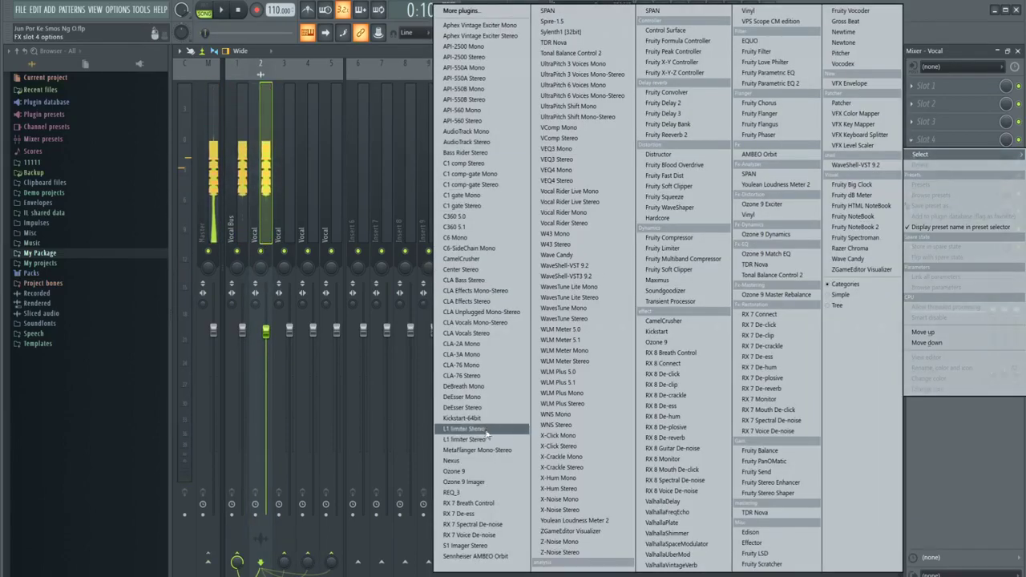
click(485, 417)
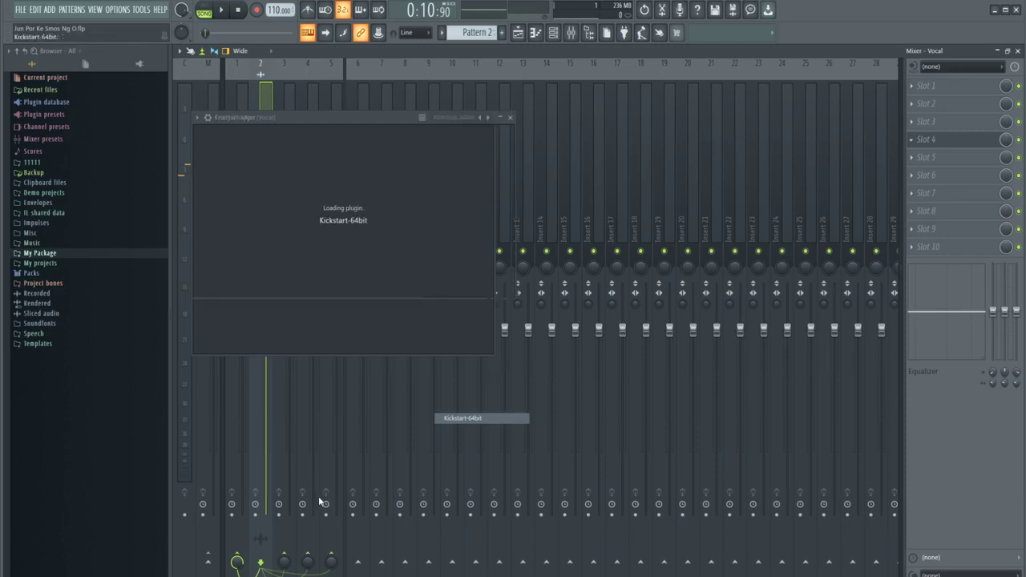
Replace Kickstart-64bit in the Vocal track's slot 4 with DeEsser Stereo and lower its threshold to about -10
click(910, 141)
mouse_move(922, 154)
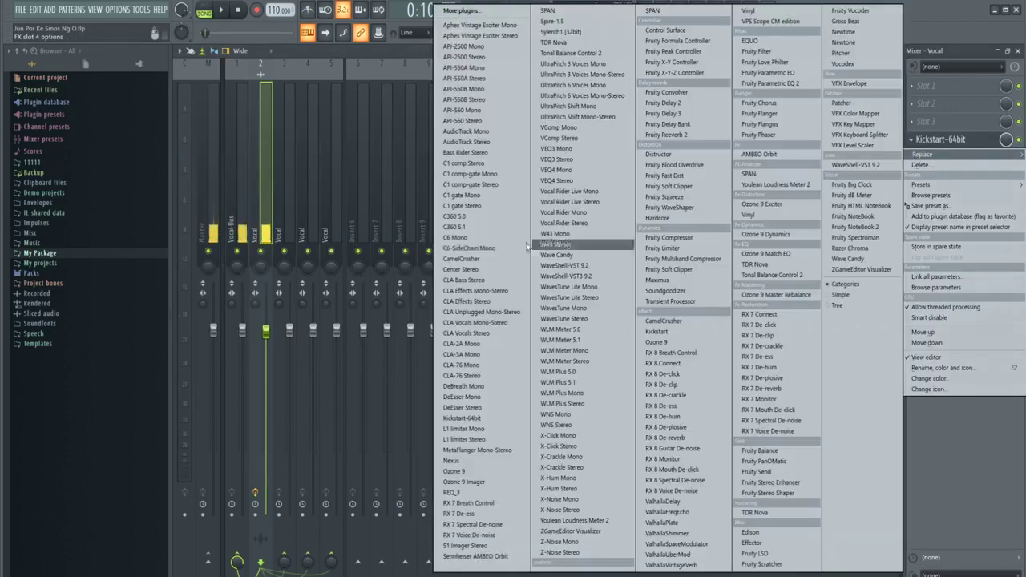
click(491, 408)
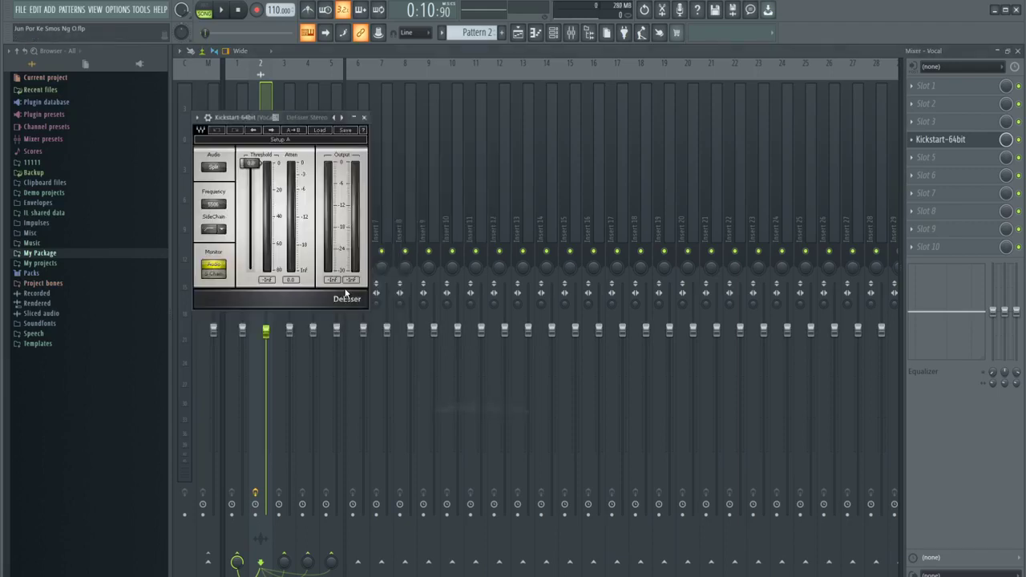
drag(256, 163, 255, 178)
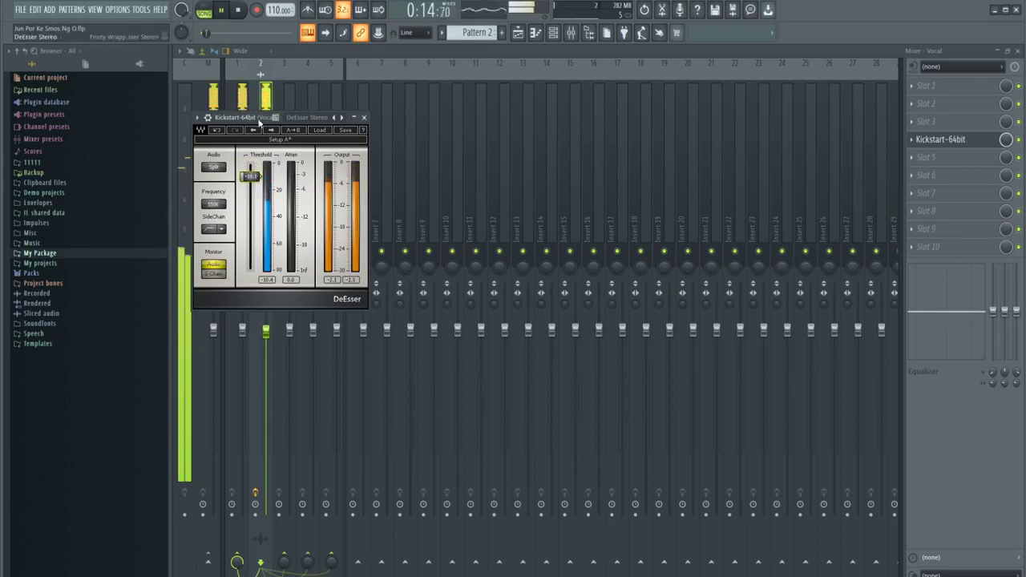
click(364, 117)
Move the de-esser to effect slot 1 of the Vocal track and rename it De ess
drag(938, 145, 936, 96)
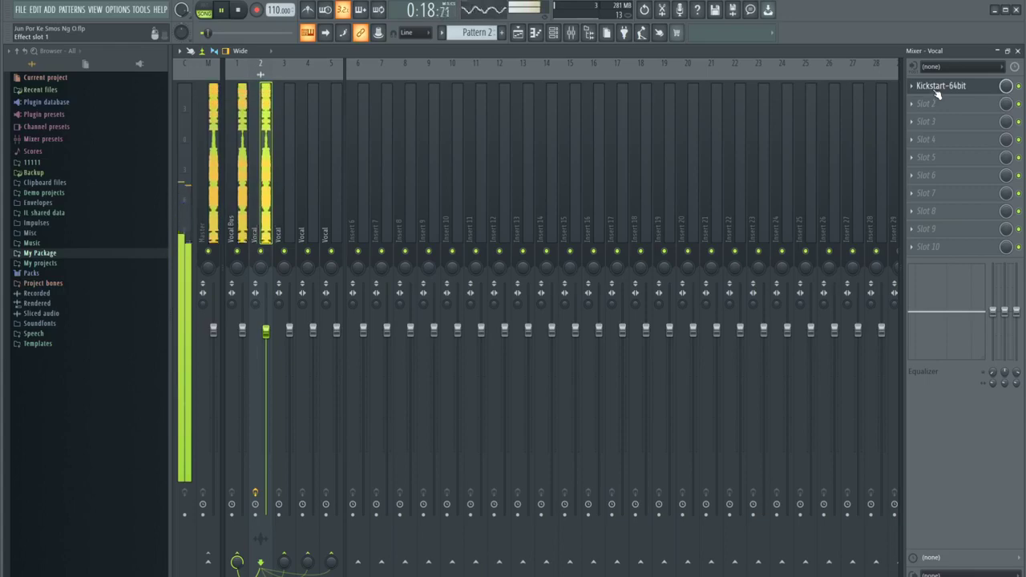
right_click(936, 91)
text(De)
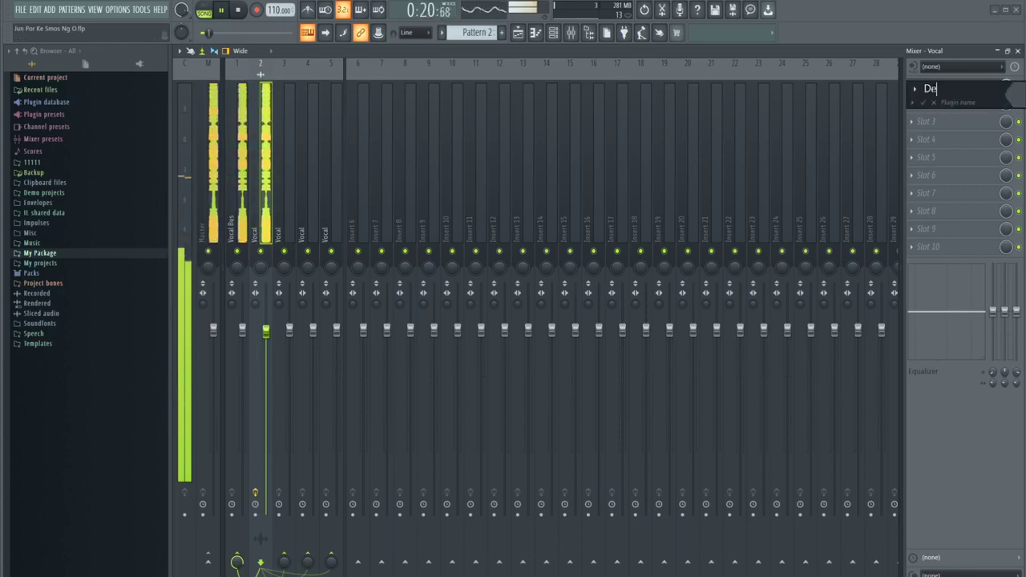
text( ess)
key(Return)
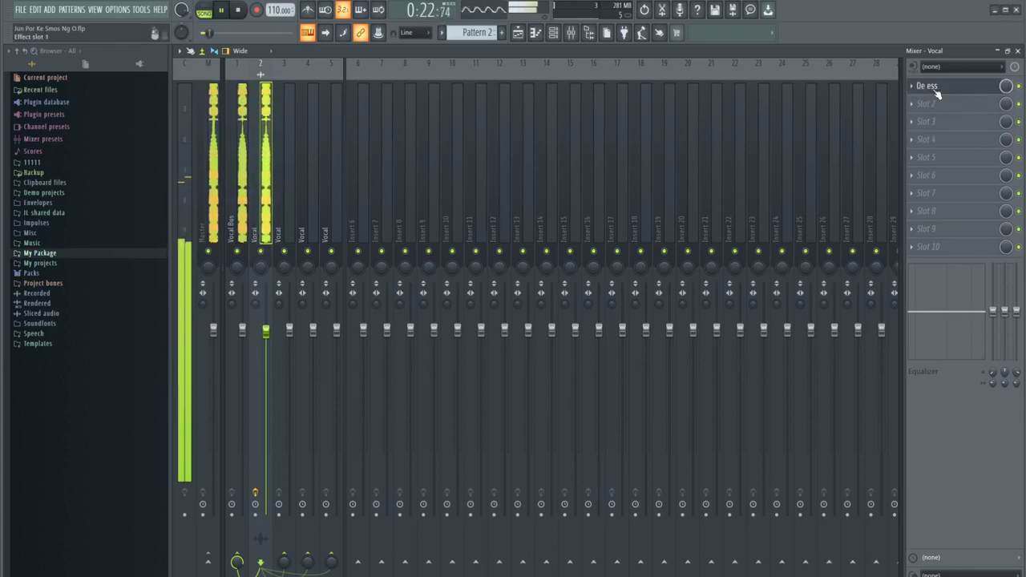
Load C1 gate Stereo into the Vocal track's slot 2 and set Gate Open and Gate Close to -34.3 dB
click(924, 103)
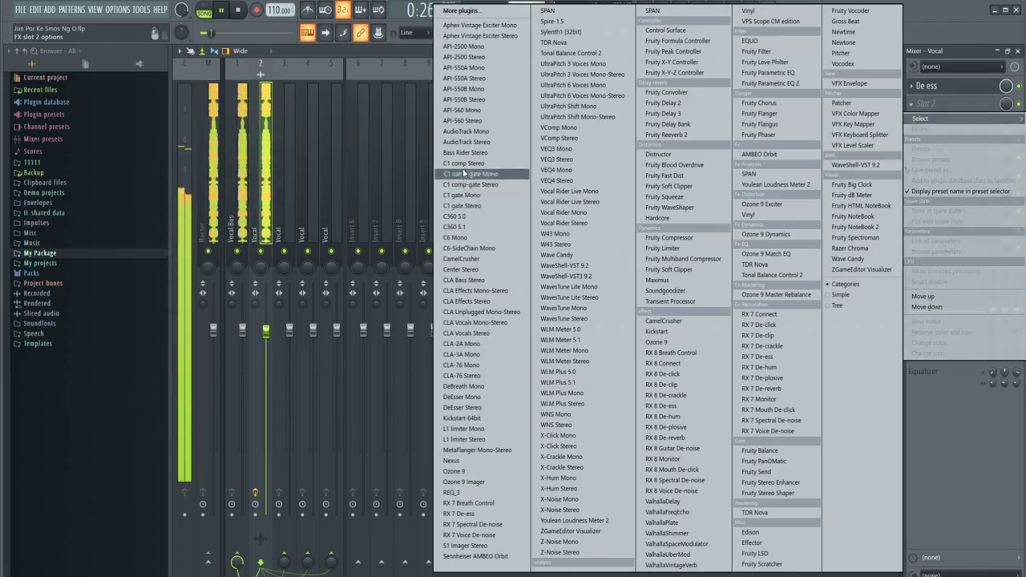
click(464, 206)
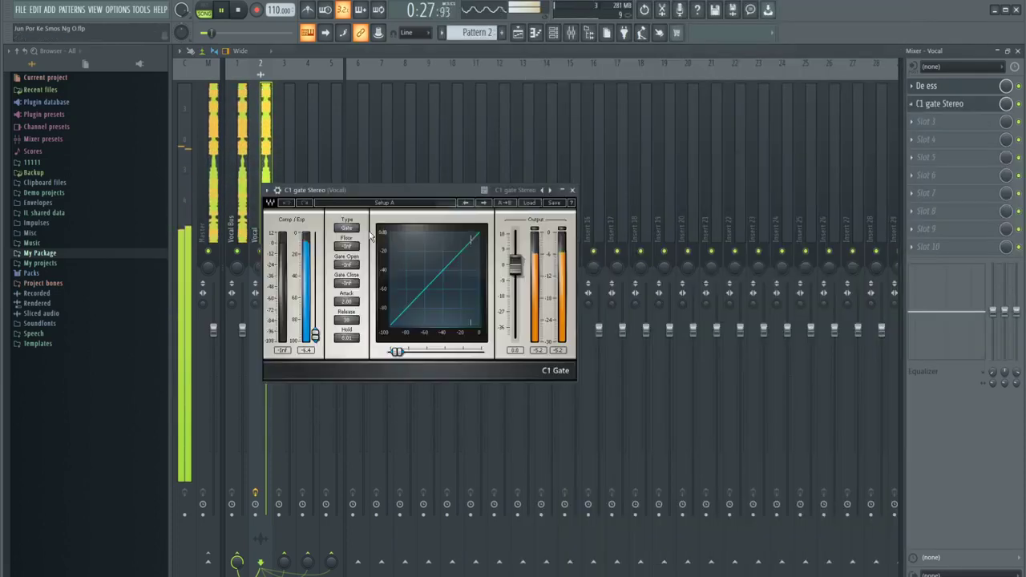
drag(315, 327, 315, 270)
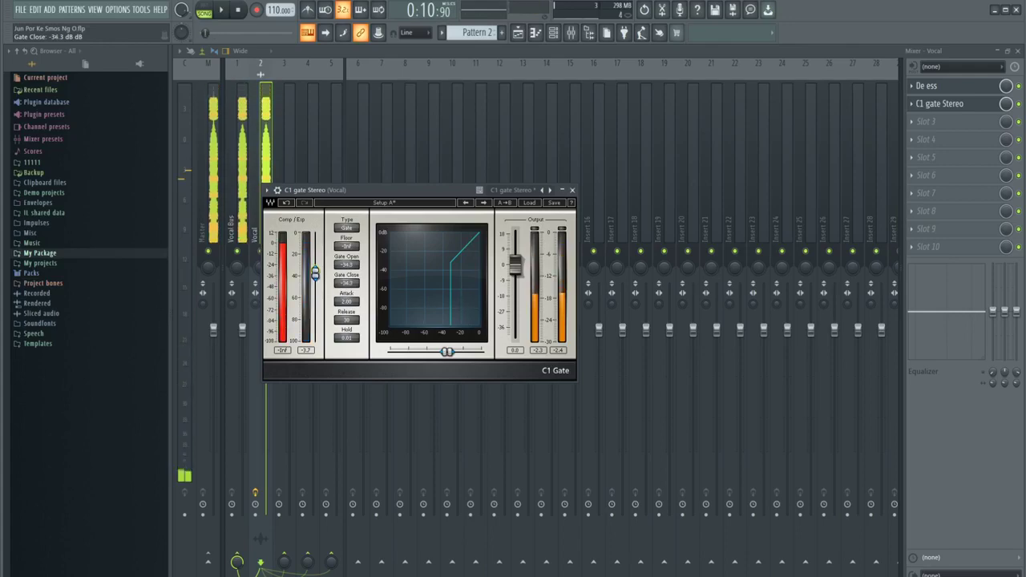
Play the arrangement in the playlist from about bar 17 to listen to the gated vocal
key(F5)
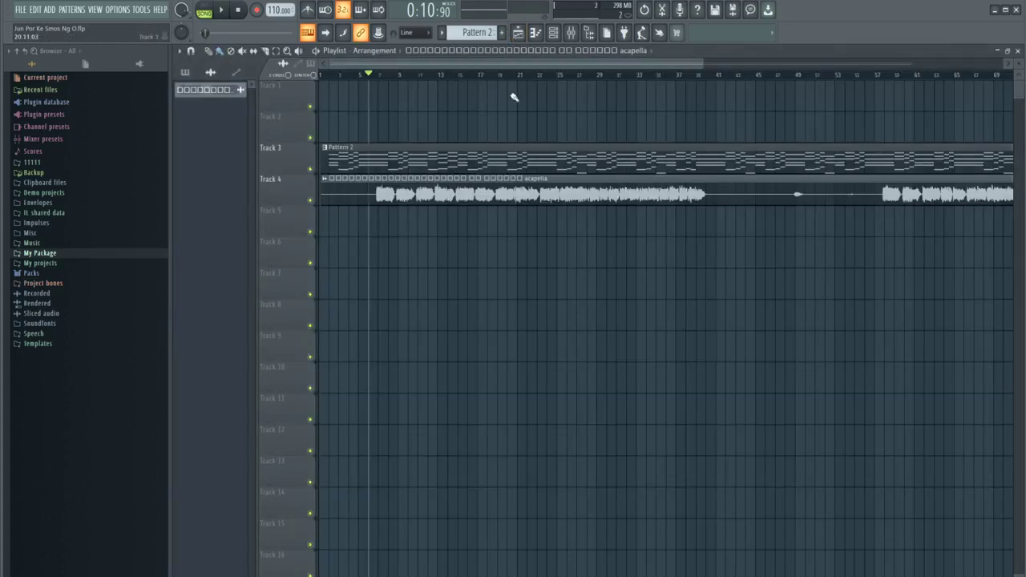
click(478, 76)
key(space)
scroll(466, 106, up, 3)
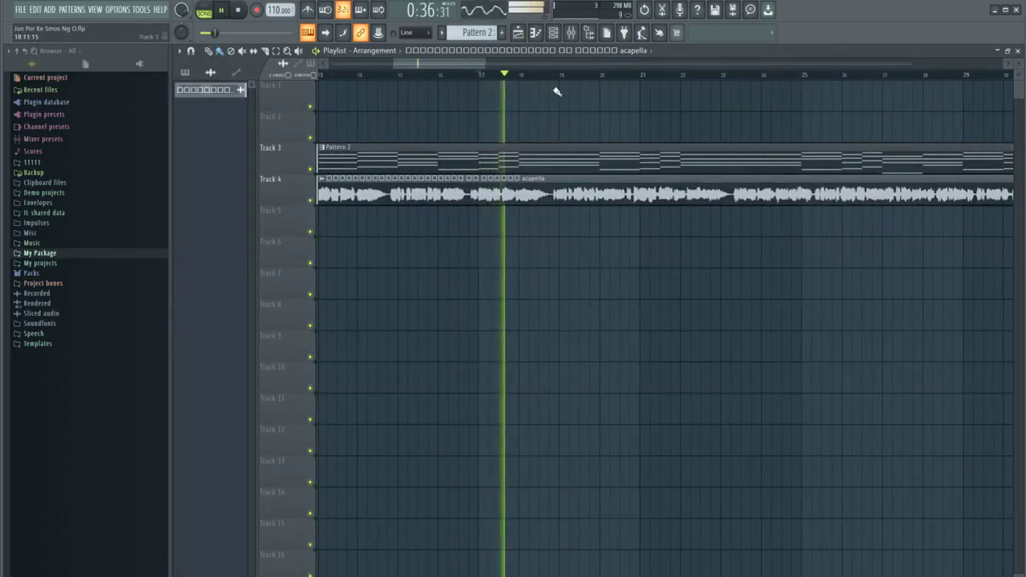
Move playback to about bar 22 and lower the C1 gate's Gate Open to about -37.6 dB and Gate Close to about -40 dB
click(691, 75)
key(F9)
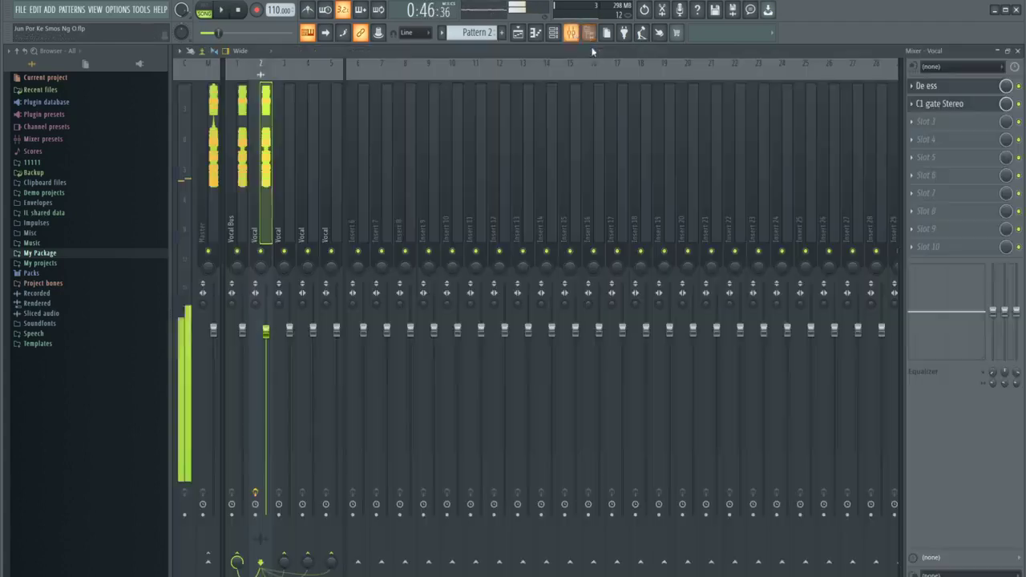
click(942, 104)
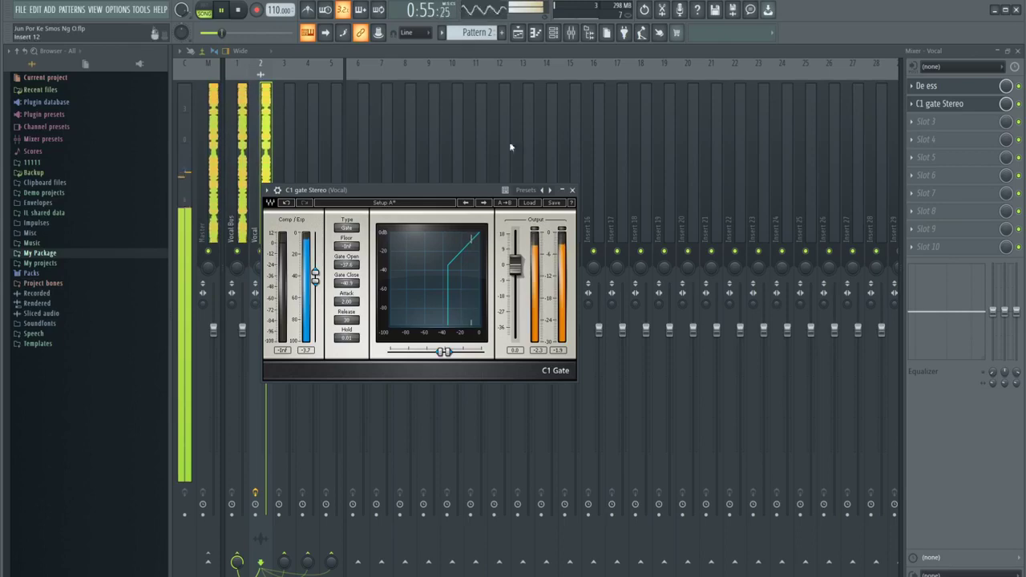
View more of the playing arrangement in the playlist, and switch to the Facebook Live Producer page in the browser
click(518, 32)
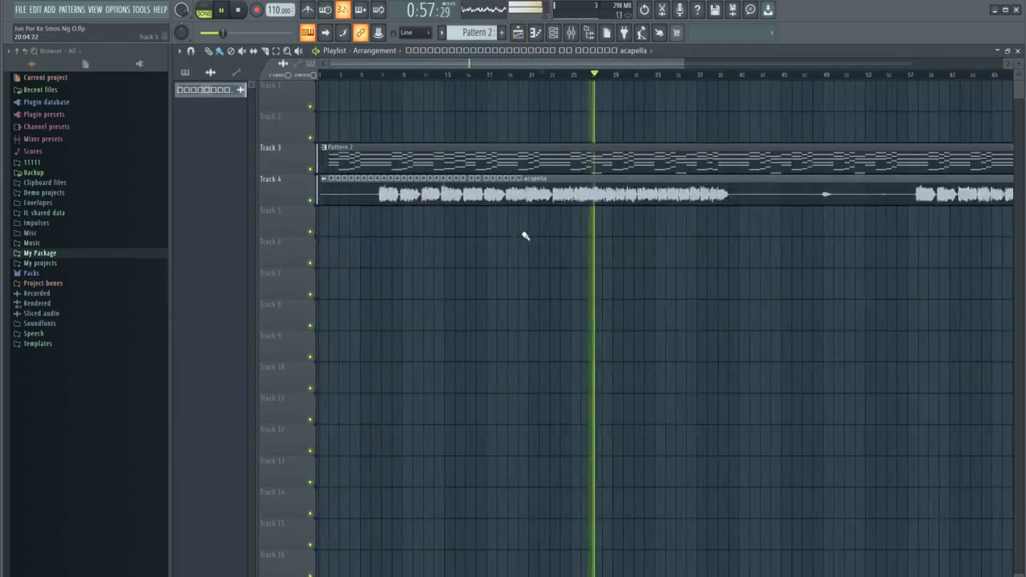
scroll(525, 235, down, 2)
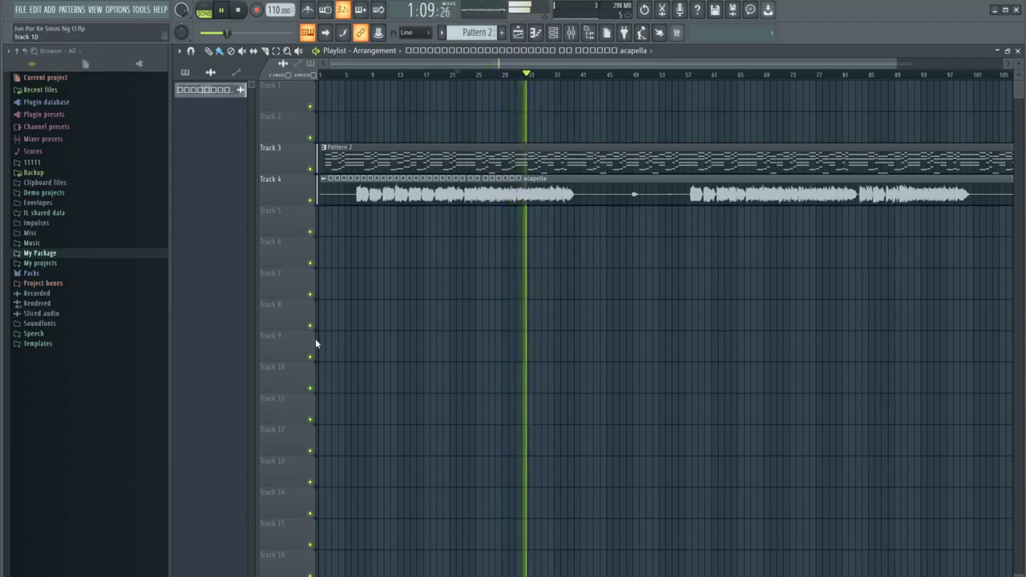
key(alt+Tab)
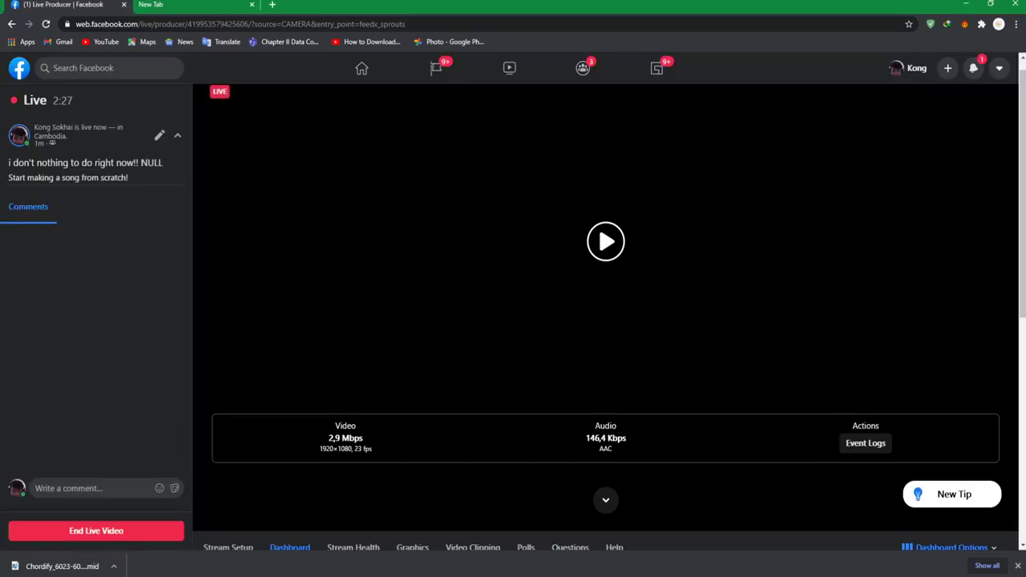
Check the Streamlabs OBS stream window and the playlist, and return to the Facebook Live Producer page
key(alt+Tab)
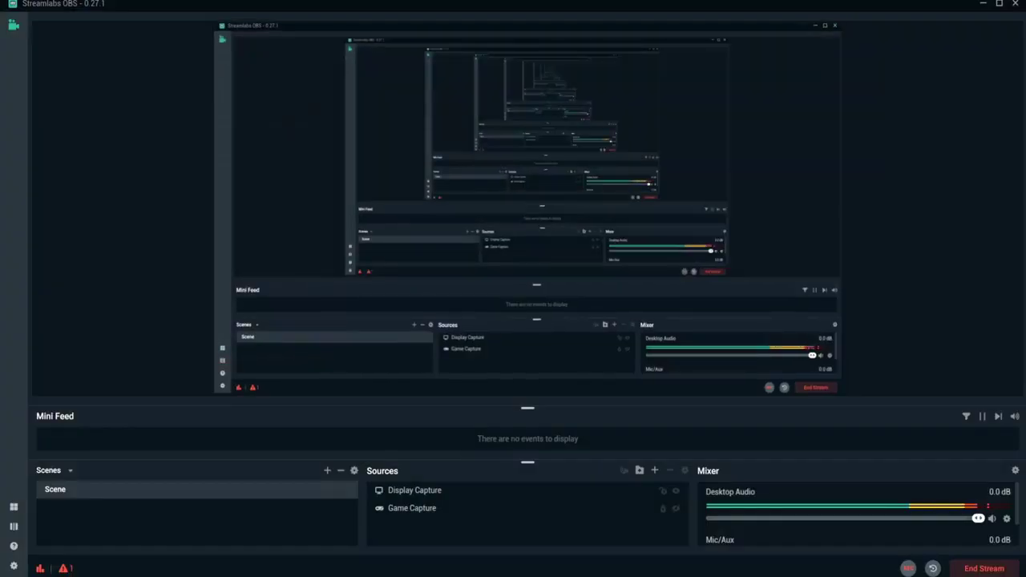
key(alt+Tab)
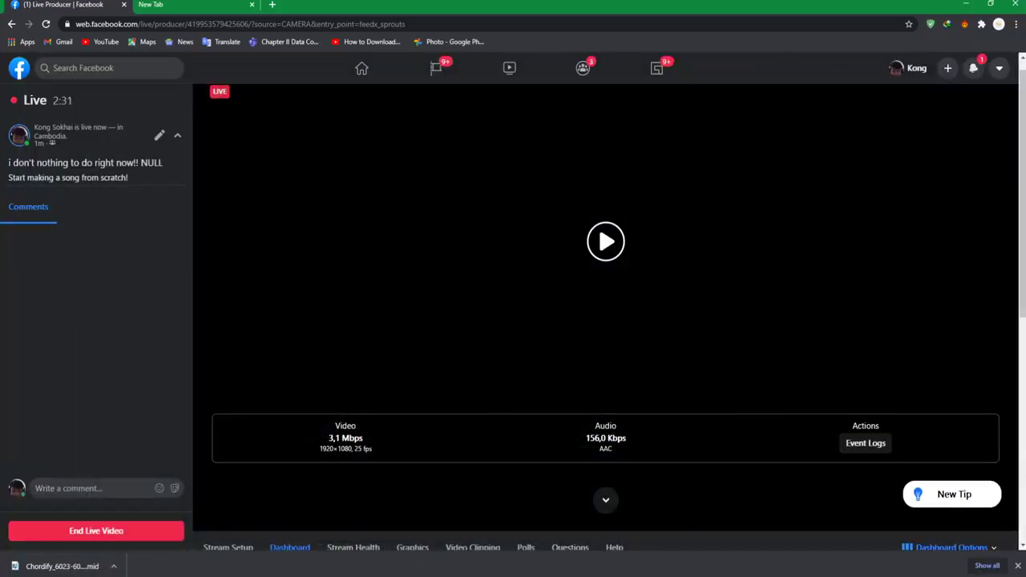
key(alt+Tab)
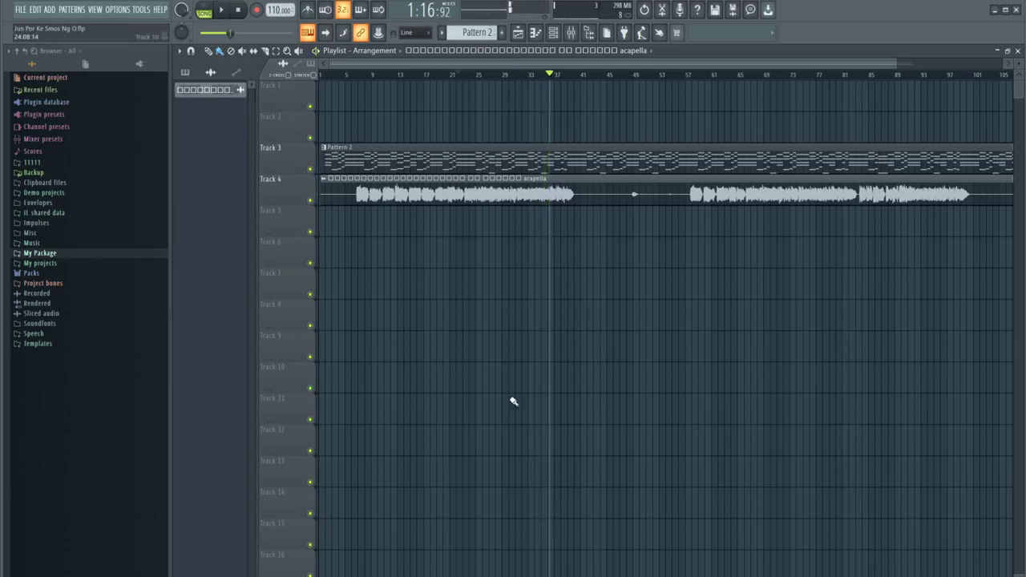
click(993, 10)
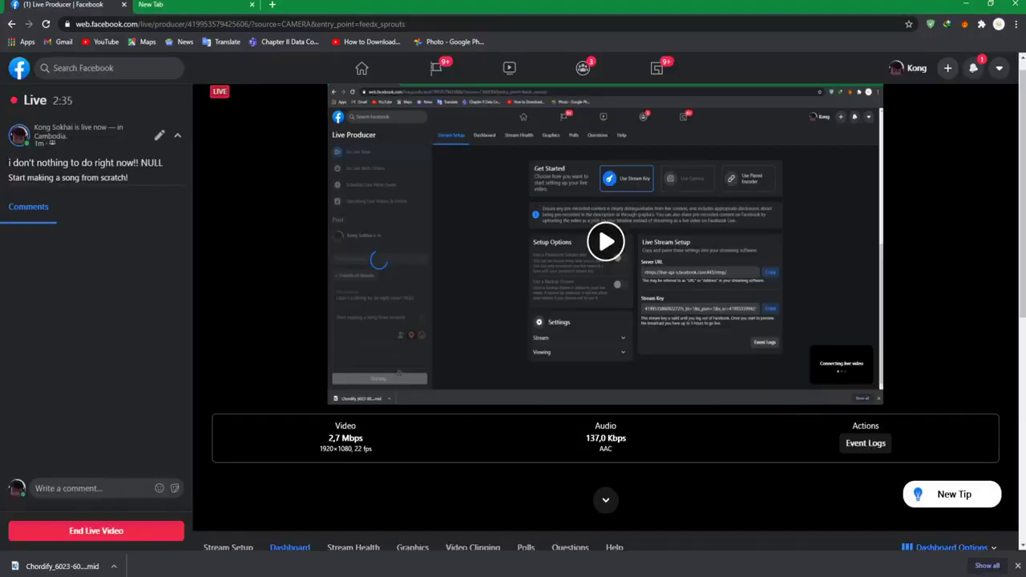
Open YouTube in the empty browser tab beside Facebook Live Producer
click(224, 10)
click(90, 44)
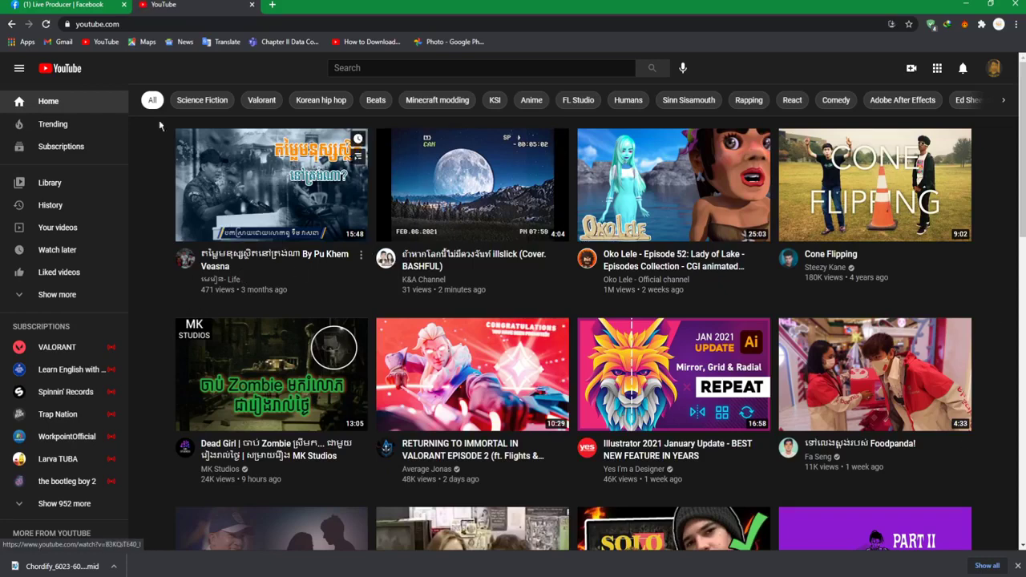
click(96, 5)
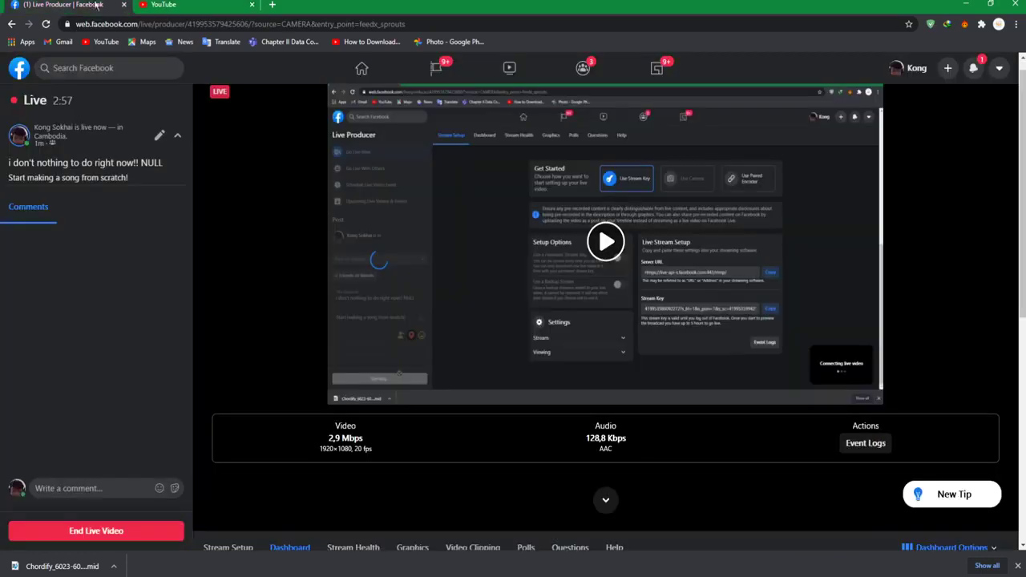
click(233, 4)
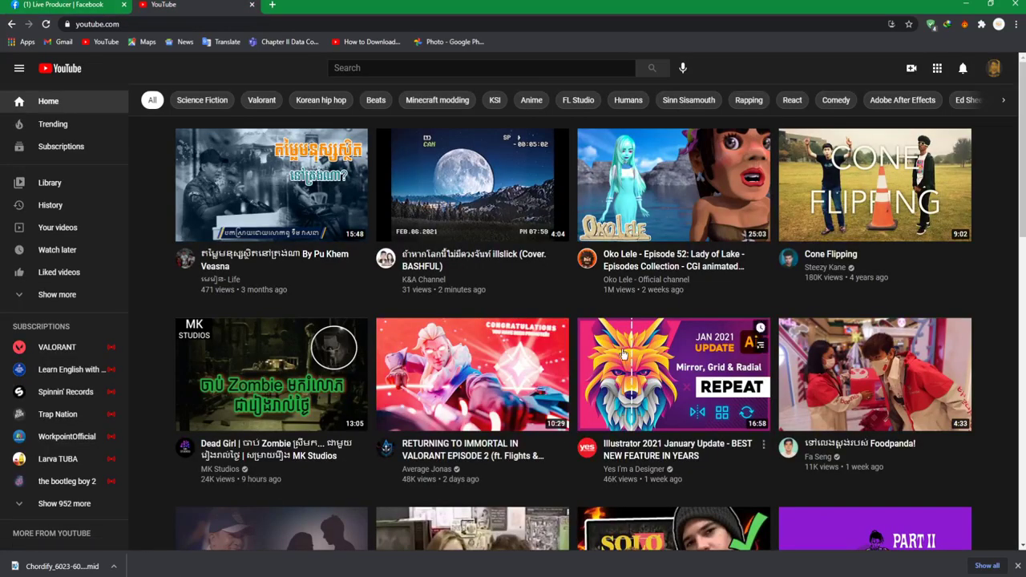
Browse the recommended videos on the YouTube home page
scroll(574, 350, down, 3)
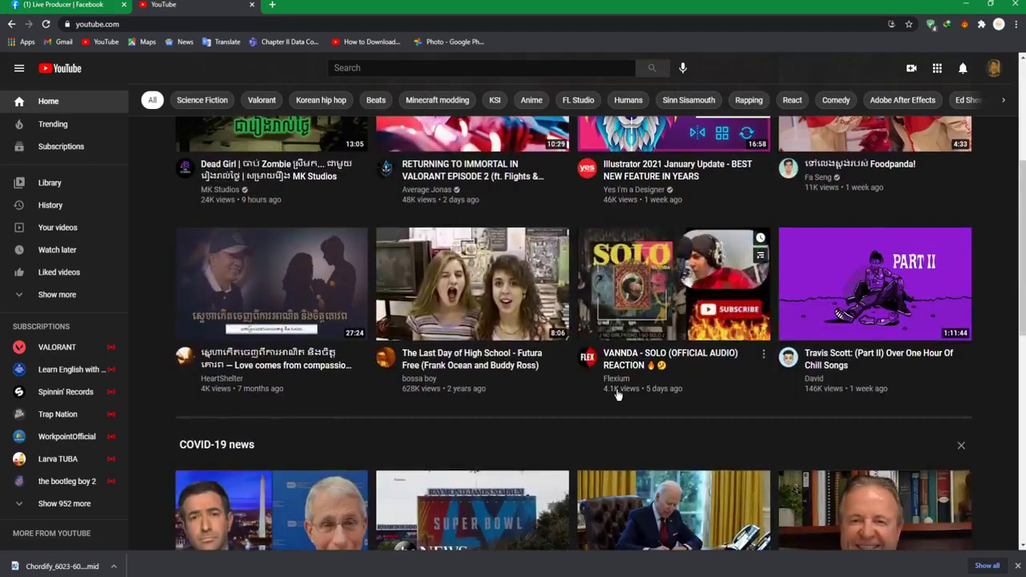
scroll(616, 395, down, 5)
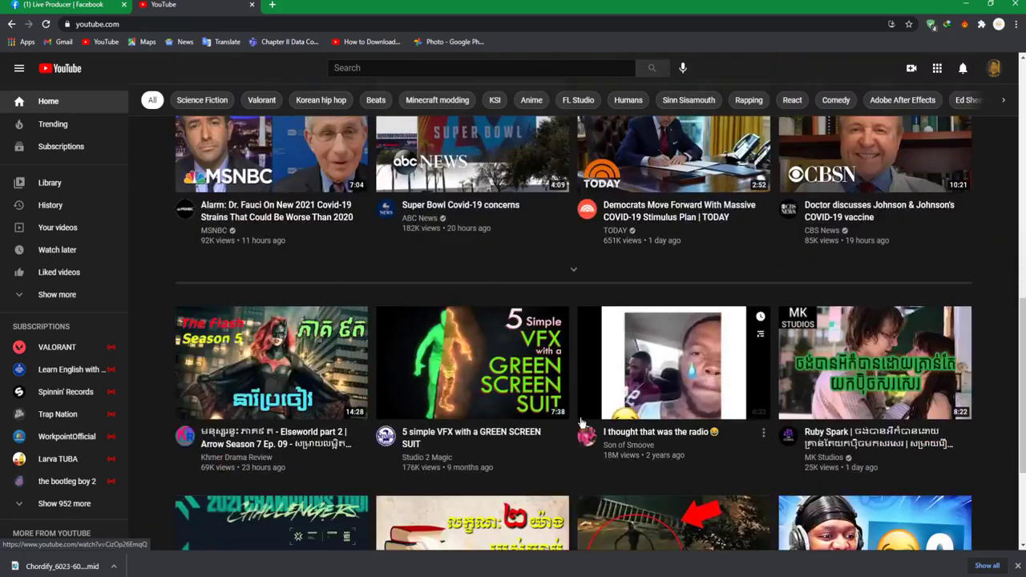
scroll(620, 399, down, 3)
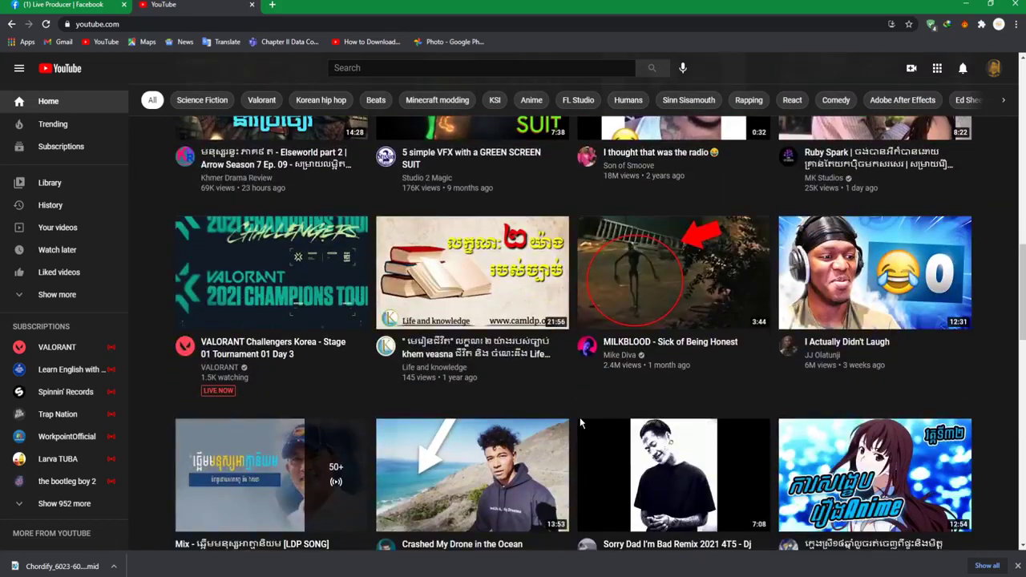
scroll(581, 423, down, 5)
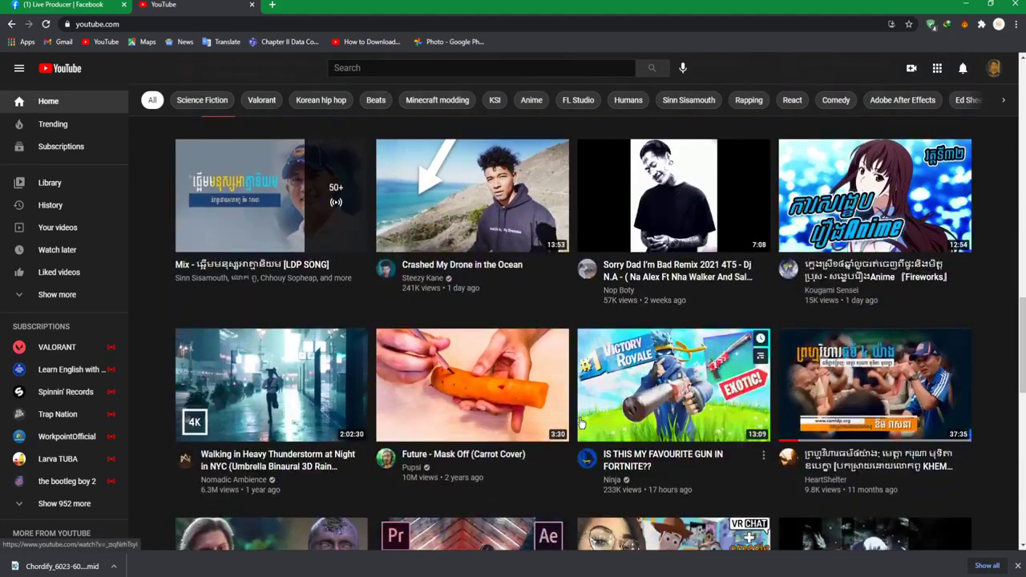
scroll(583, 425, down, 3)
scroll(582, 423, down, 4)
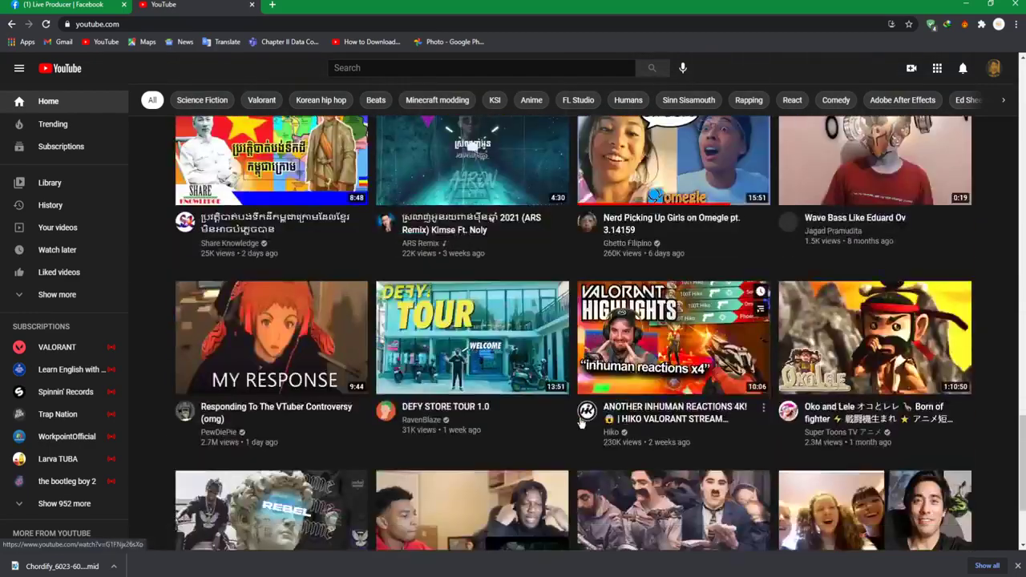
scroll(583, 421, up, 3)
scroll(583, 417, up, 8)
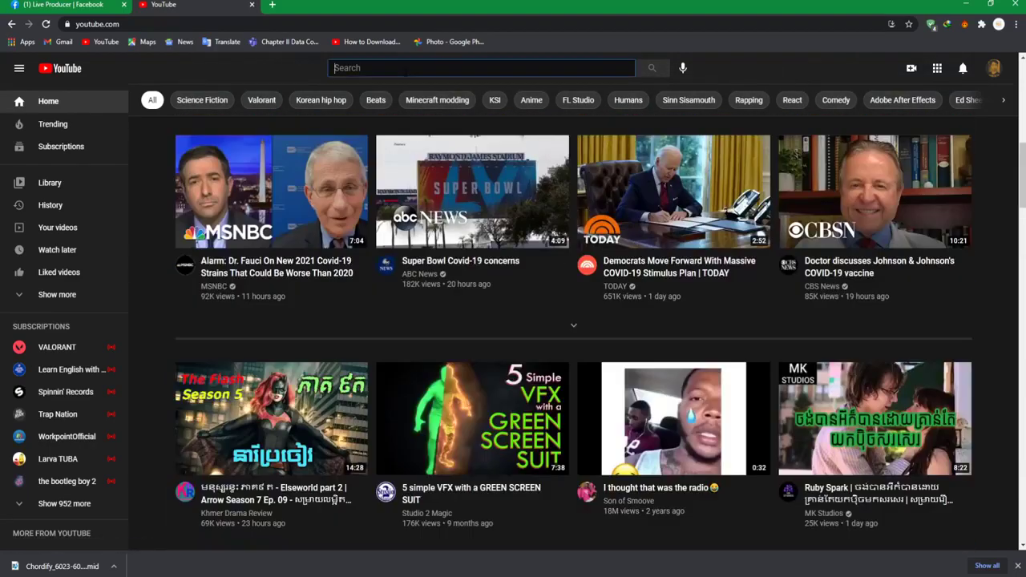
Search YouTube for "ars", play the four-minute Khmer-titled 2021 (ARS Remix) video and expand its description
click(406, 68)
text(ars)
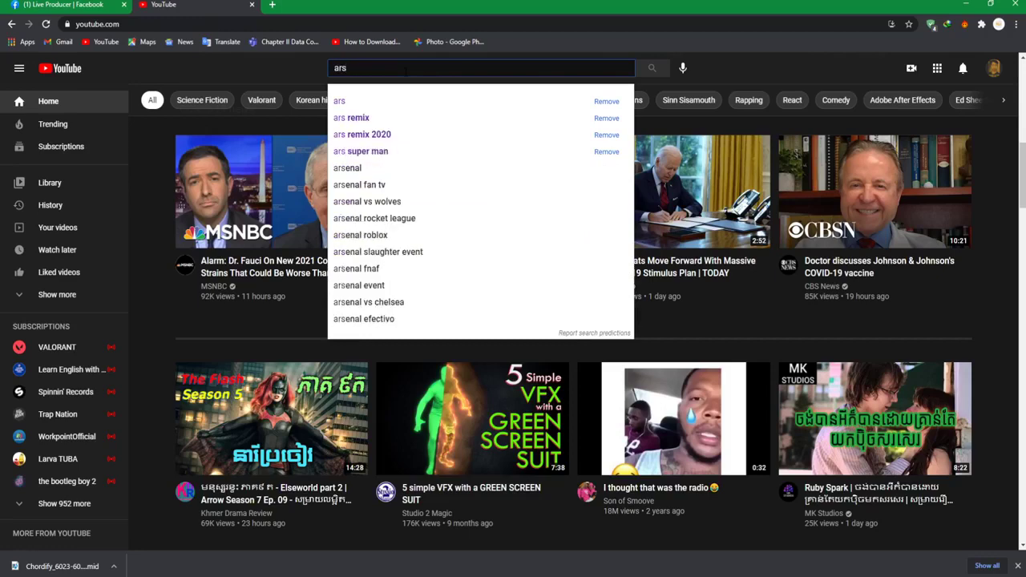
key(Return)
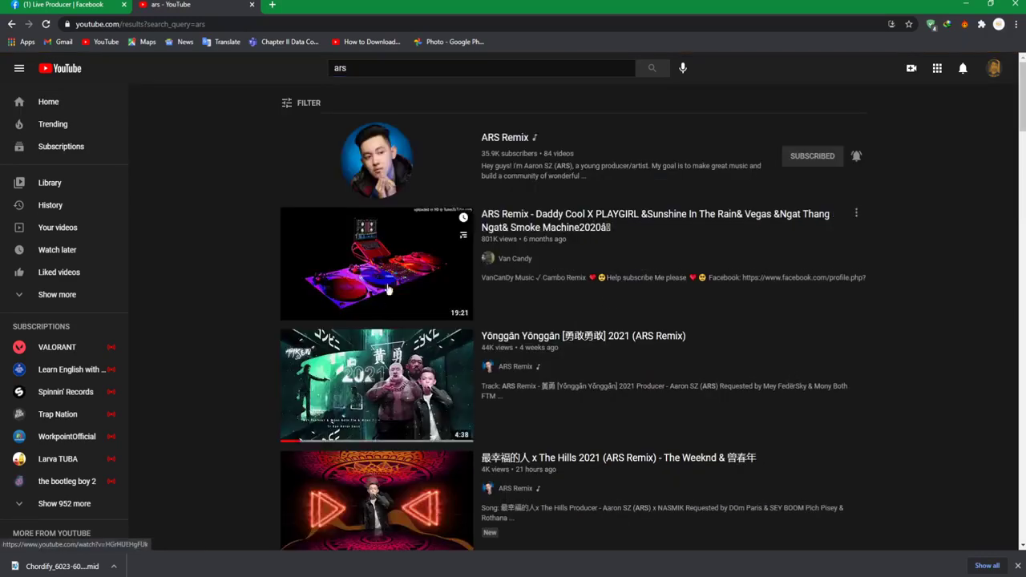
scroll(382, 303, down, 3)
scroll(382, 304, down, 3)
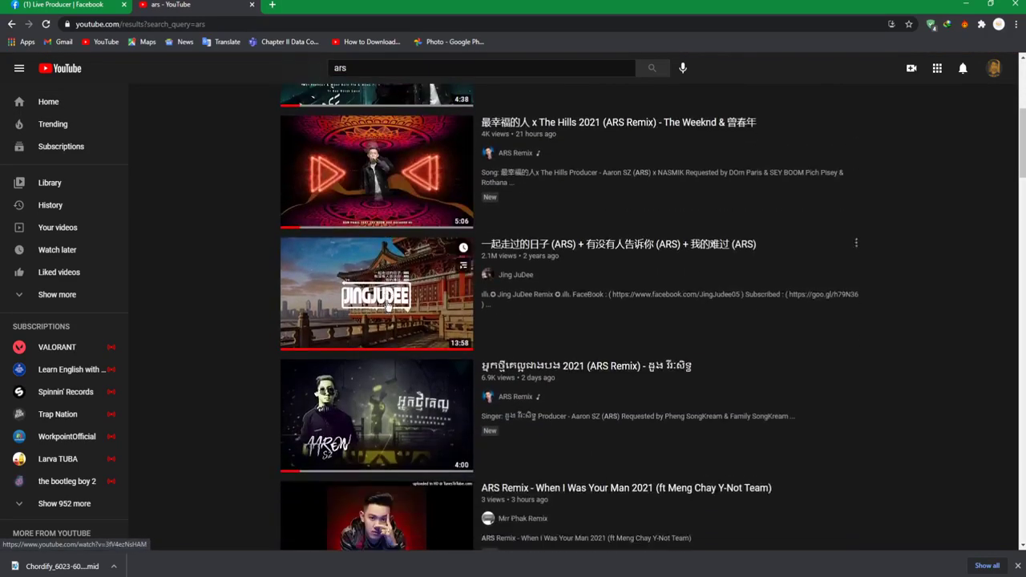
click(422, 414)
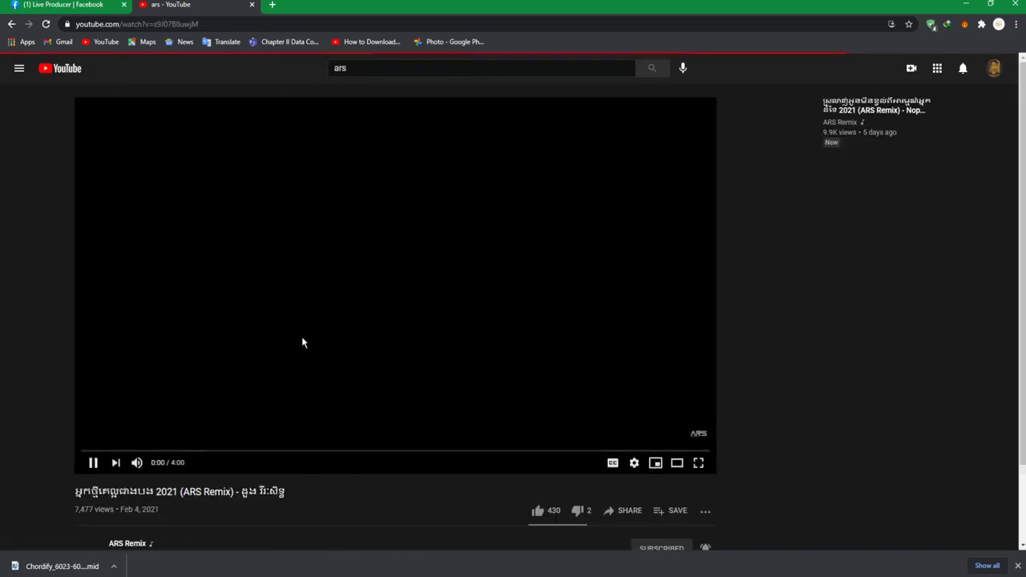
scroll(302, 342, down, 1)
click(124, 503)
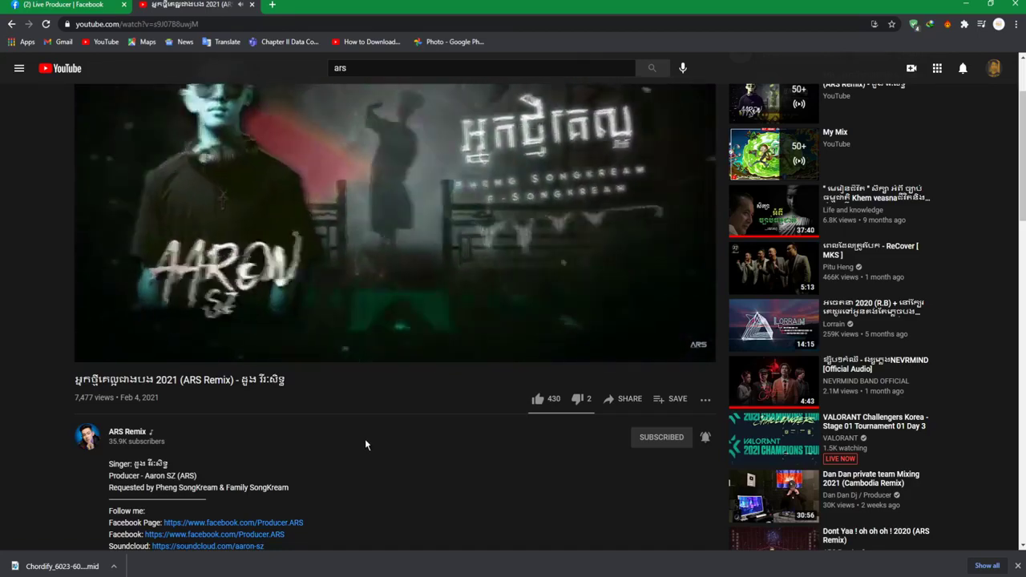
View the Facebook notifications and switch back to the FL Studio project
click(57, 4)
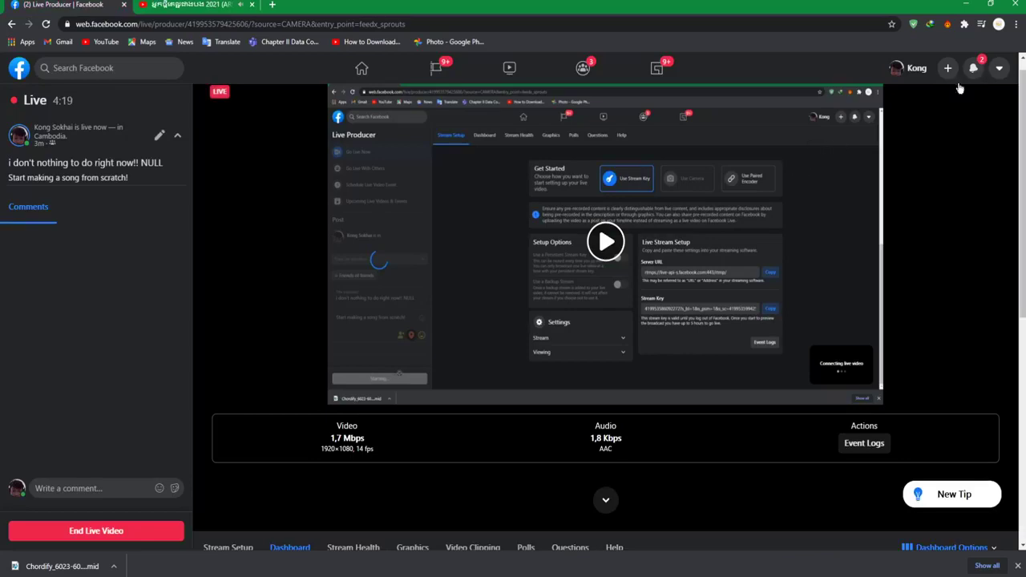
click(975, 69)
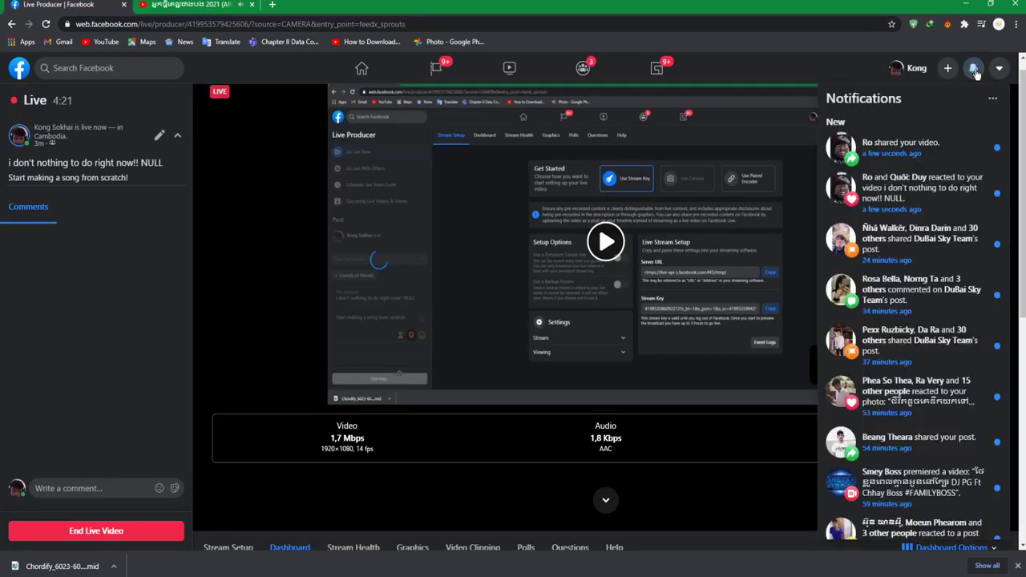
click(180, 4)
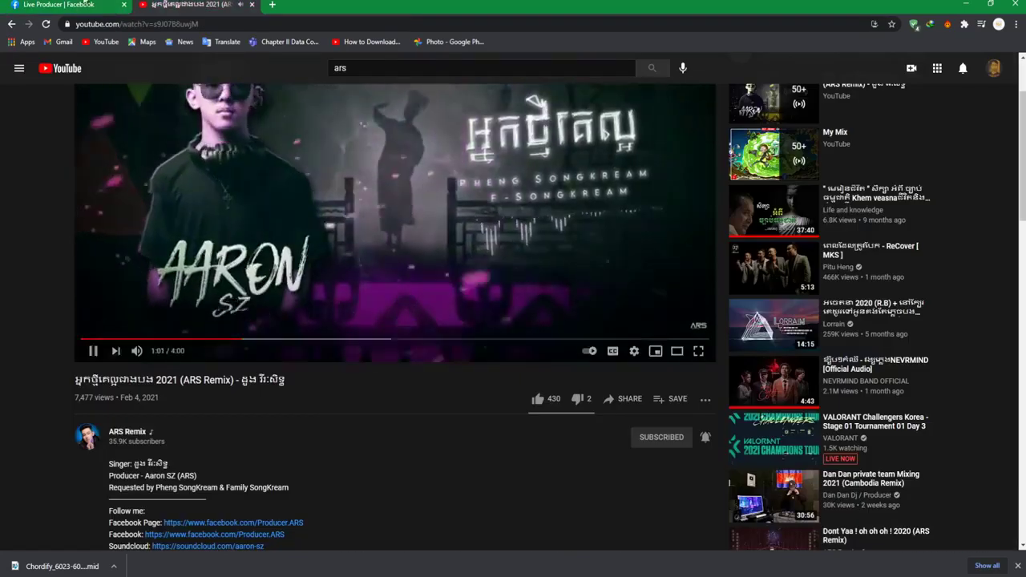
click(84, 4)
key(alt+Tab)
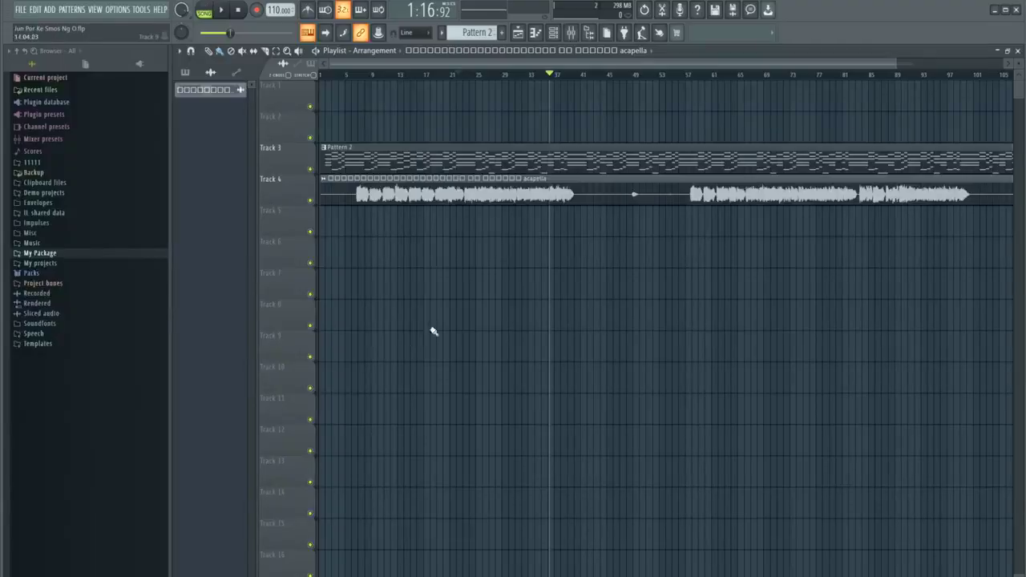
Load Fruity Parametric EQ 2 into slot 3 of the Vocal mixer track
click(570, 34)
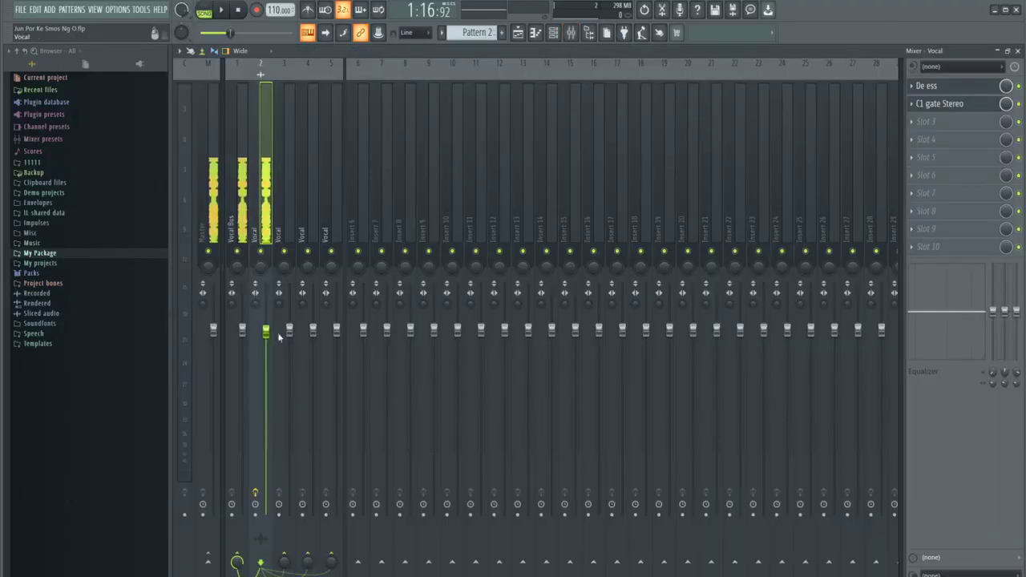
click(231, 153)
click(256, 131)
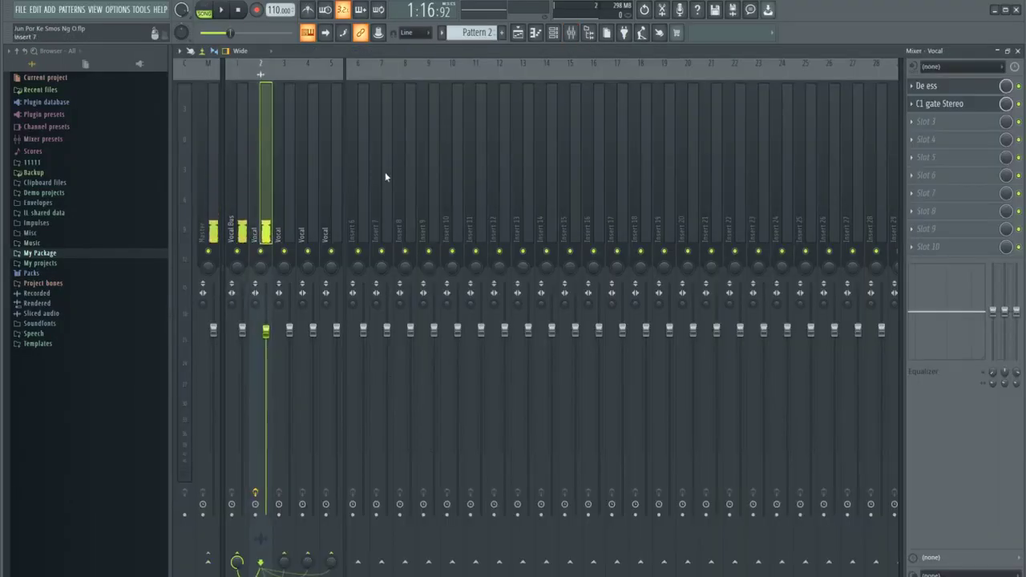
click(927, 138)
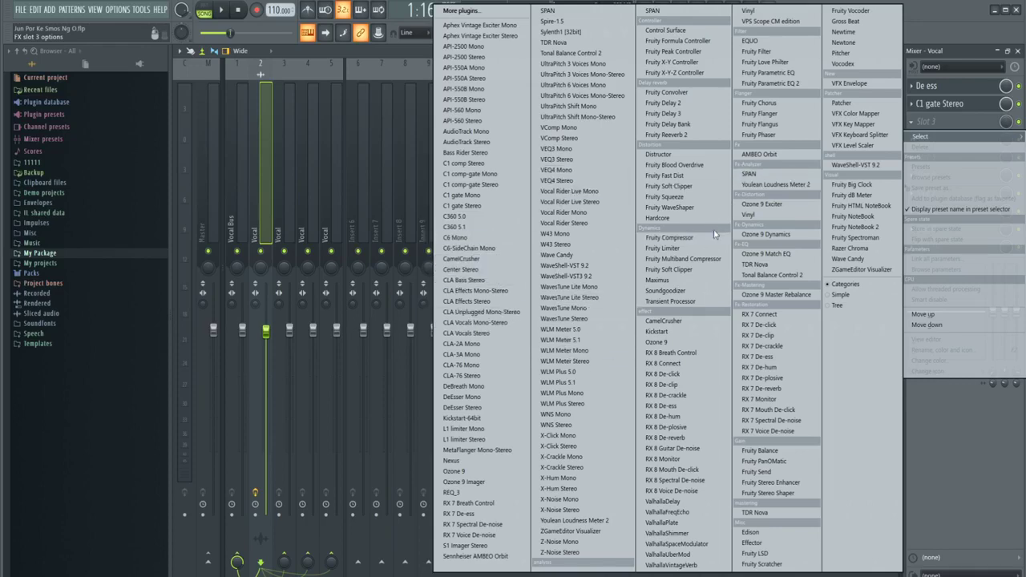
click(767, 83)
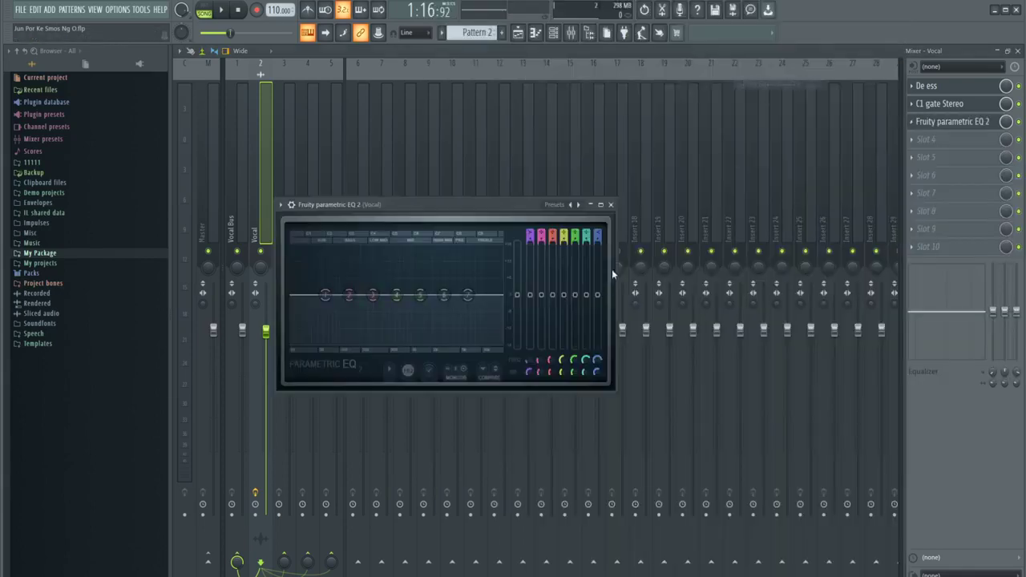
Load Fruity Limiter into slot 4 of the Vocal mixer track
click(935, 142)
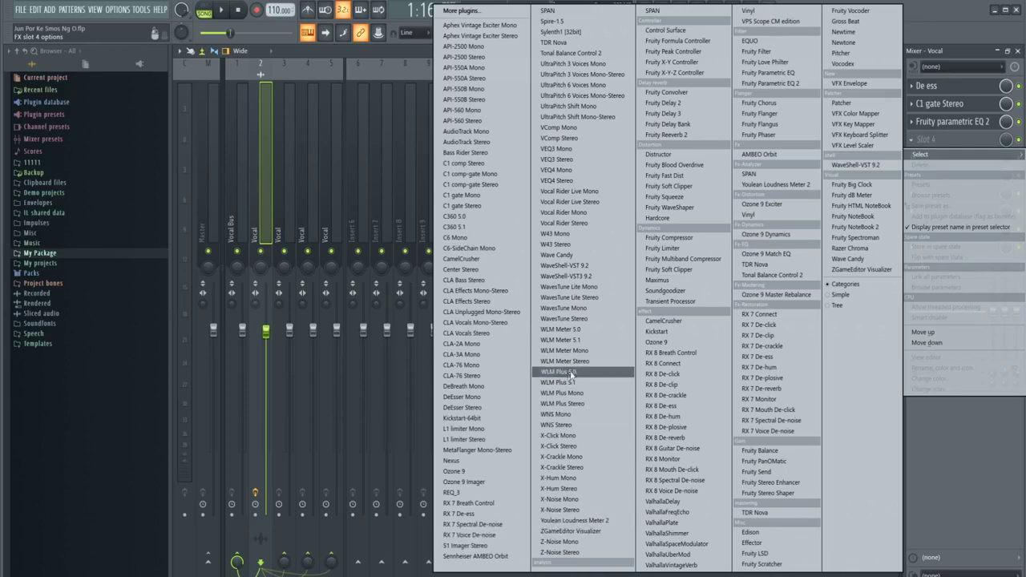
click(669, 250)
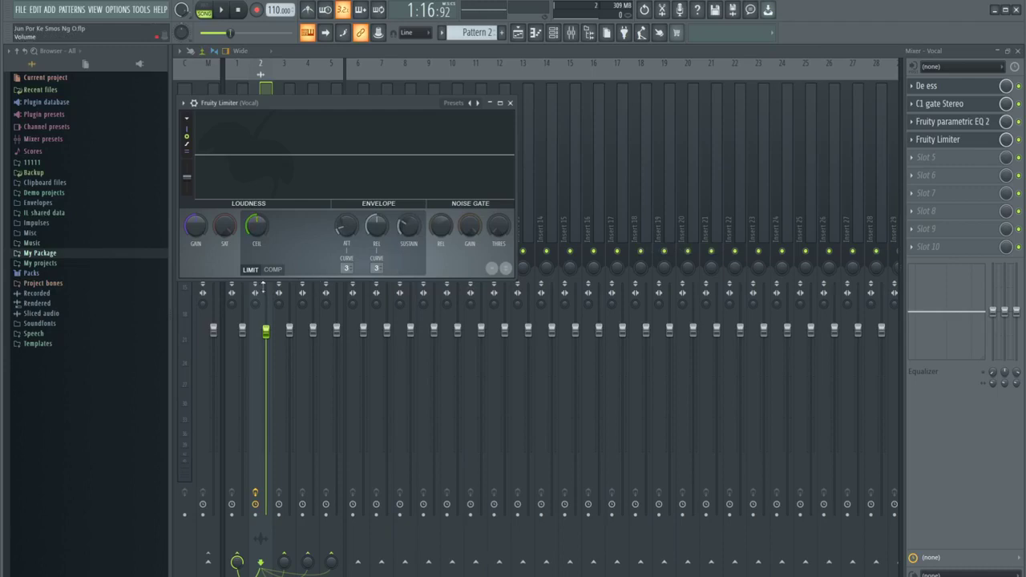
click(520, 35)
Switch to the ARS Remix video in the browser and read through its description and viewer comments
click(995, 11)
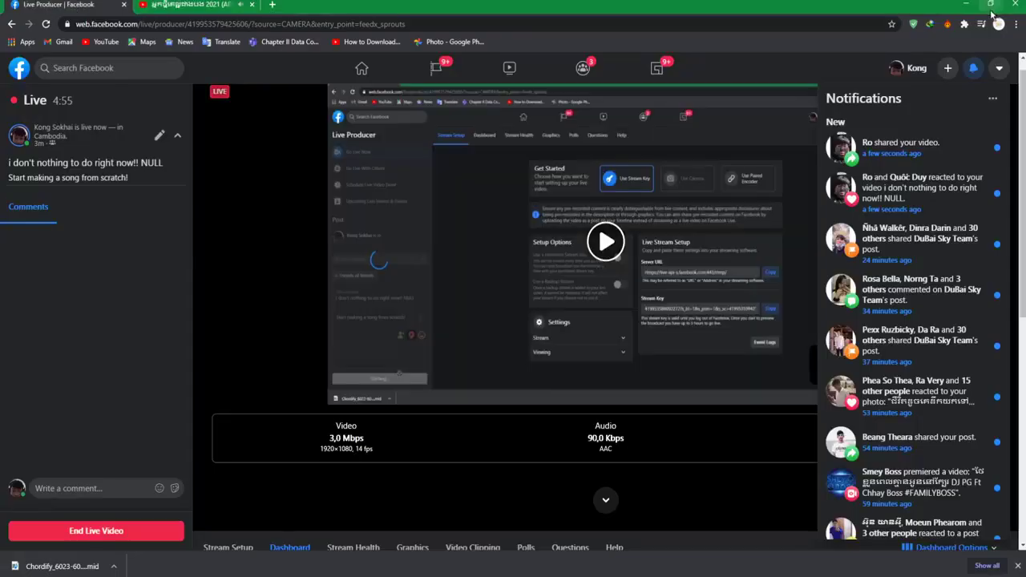
click(208, 5)
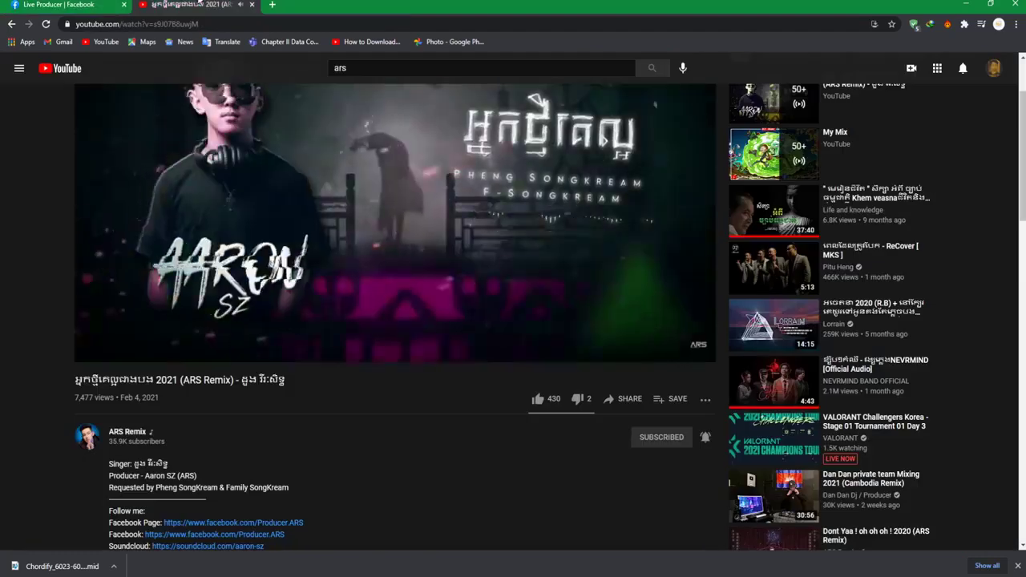
click(56, 4)
click(209, 5)
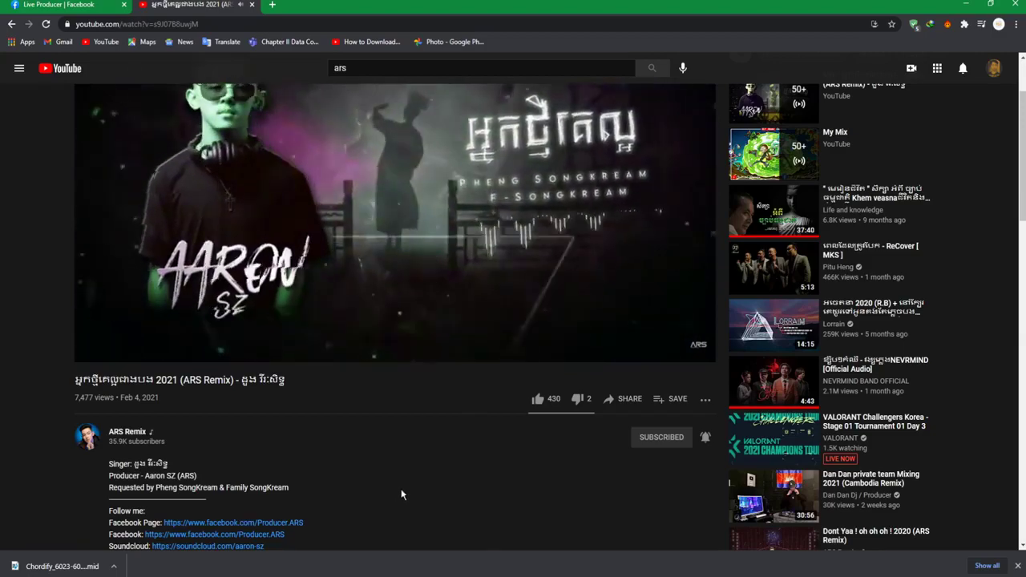
scroll(164, 447, down, 4)
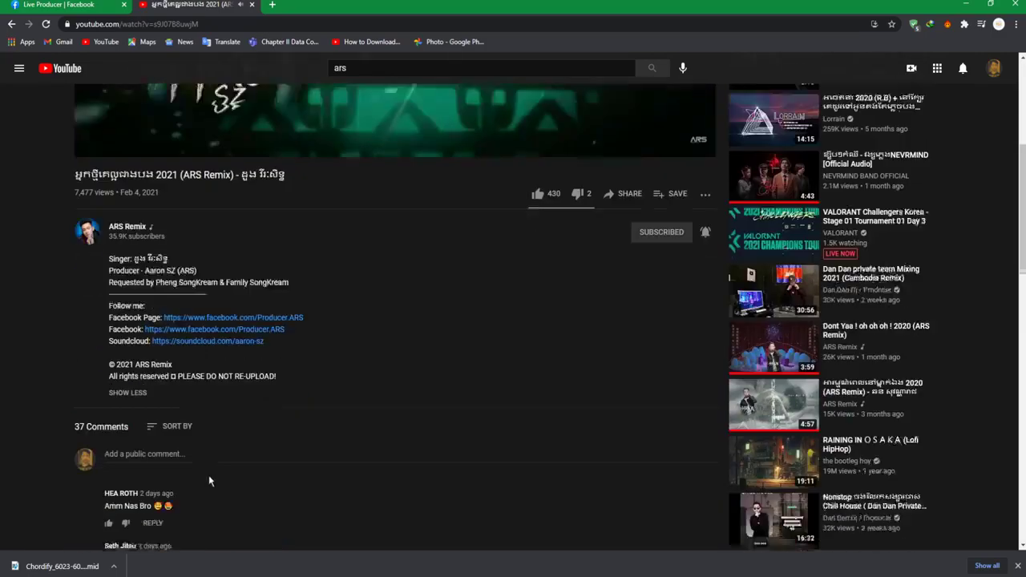
scroll(200, 453, down, 5)
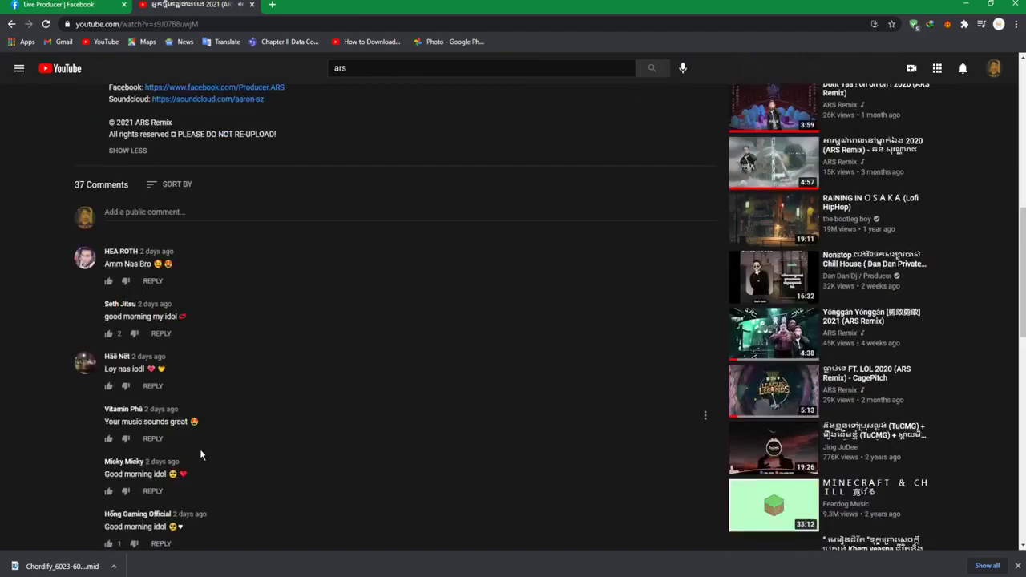
scroll(202, 454, down, 5)
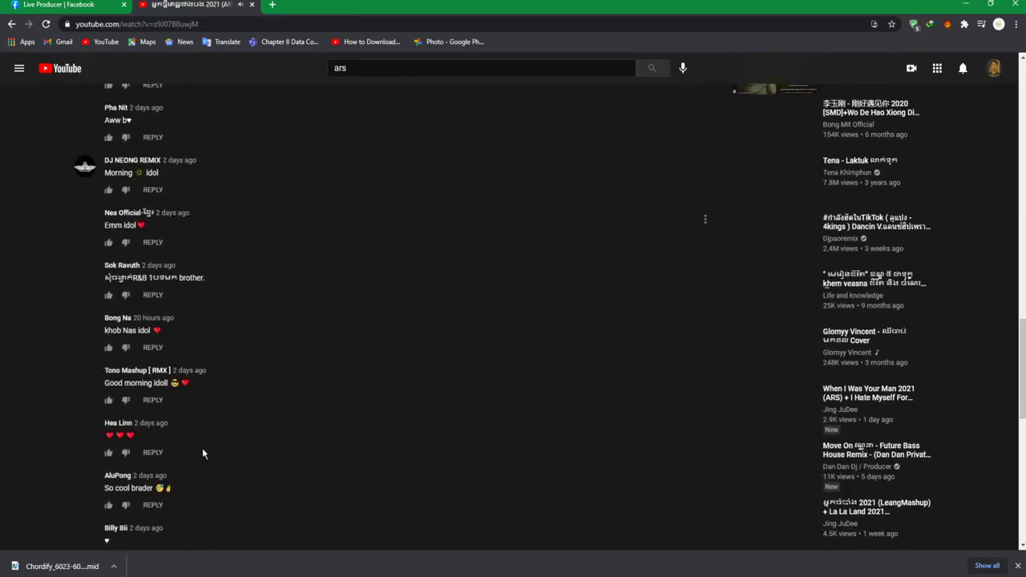
scroll(144, 454, down, 2)
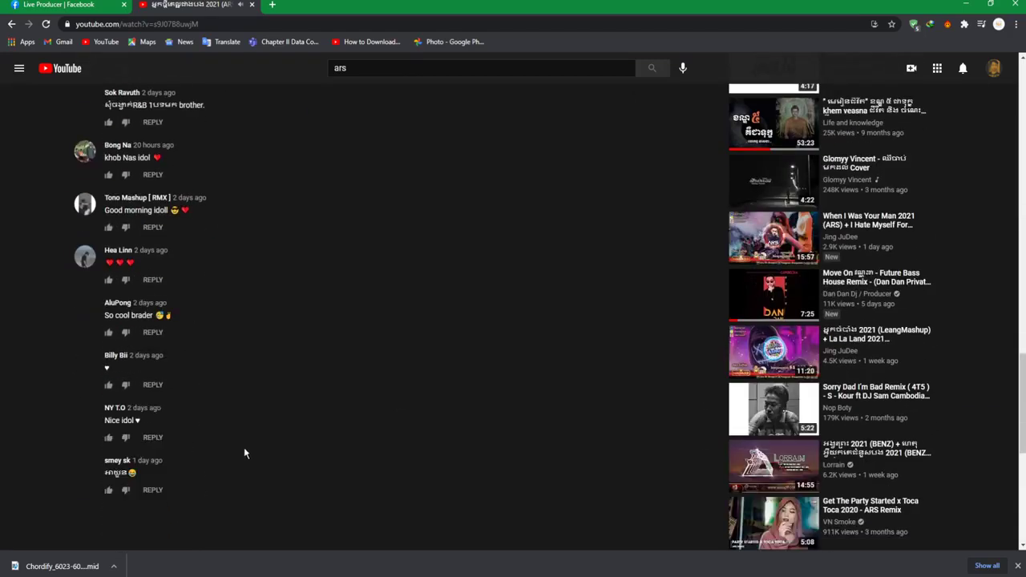
Read through the remaining viewer comments on the ARS Remix video and return to the player
scroll(259, 453, down, 2)
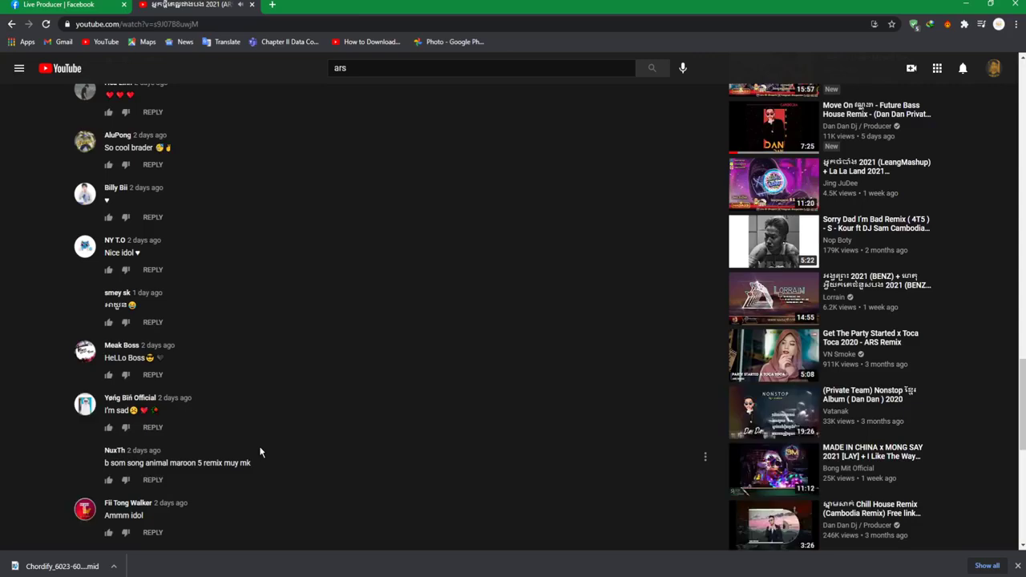
scroll(260, 453, down, 2)
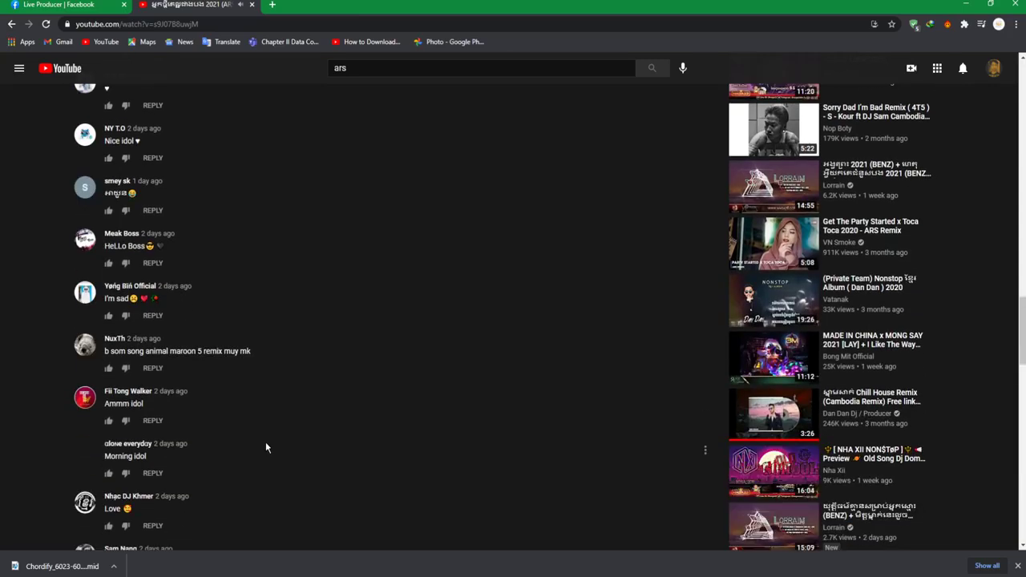
scroll(265, 447, down, 5)
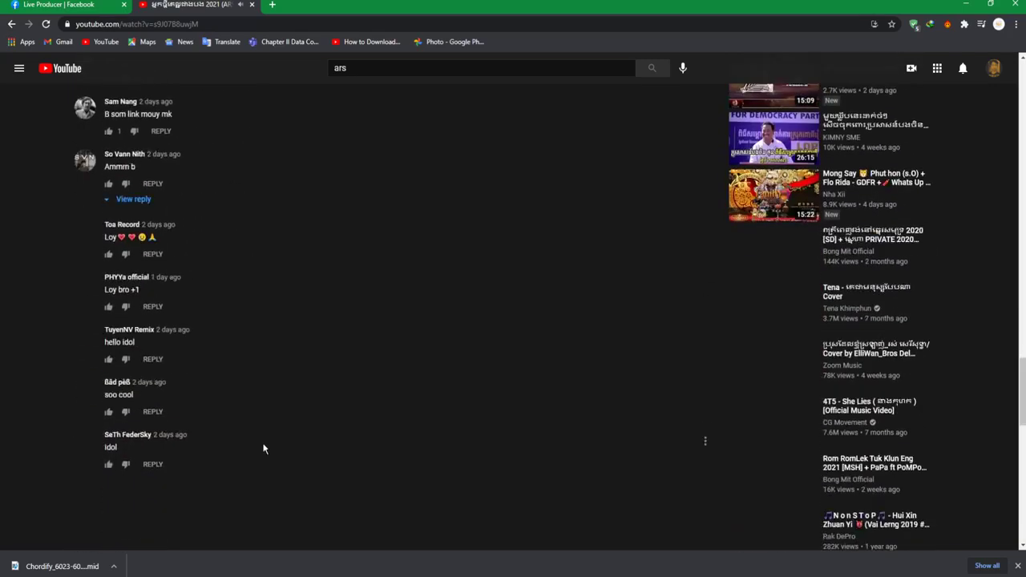
scroll(263, 447, down, 1)
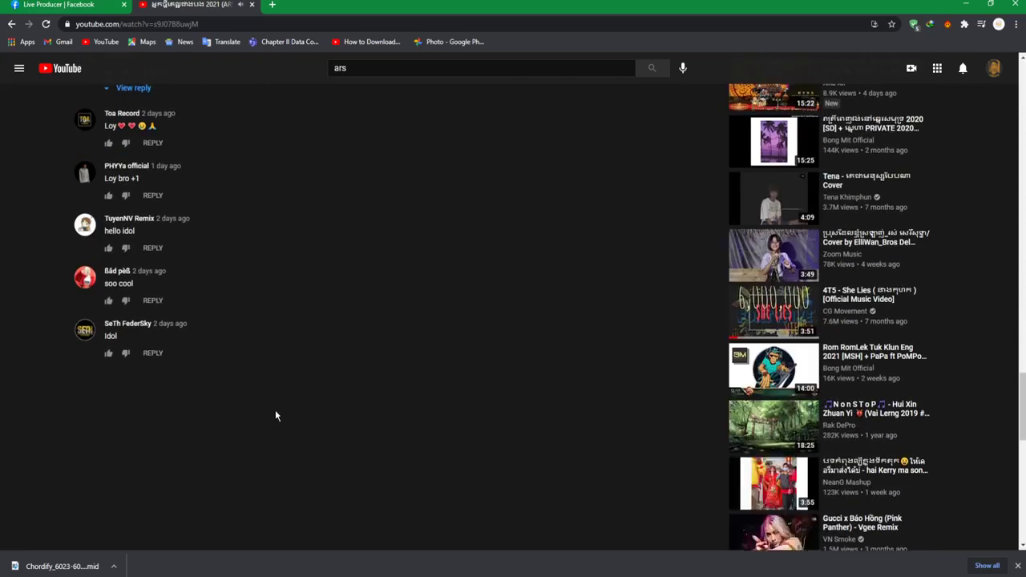
scroll(275, 414, up, 4)
scroll(275, 416, up, 10)
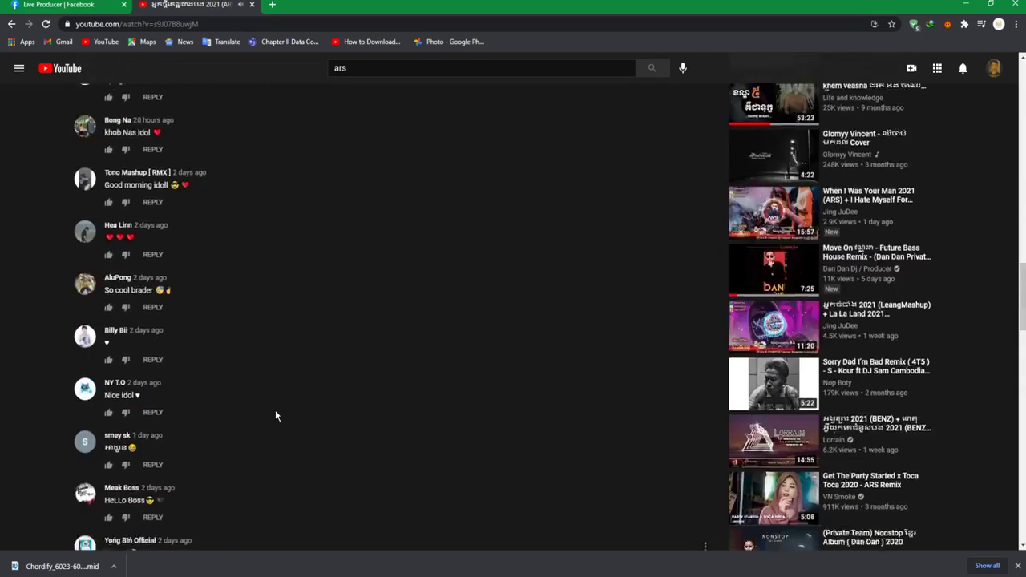
scroll(275, 415, up, 8)
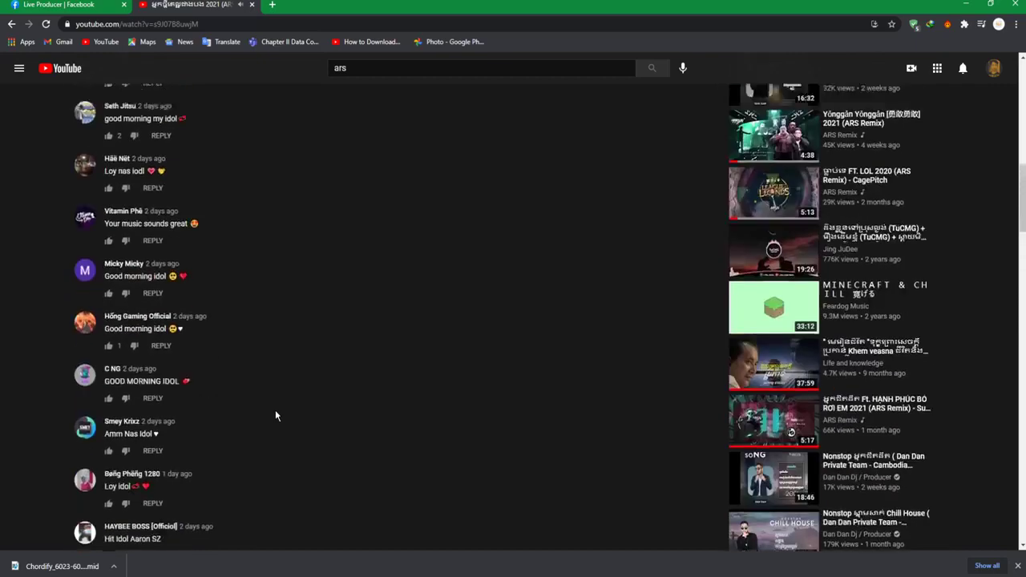
scroll(275, 415, up, 3)
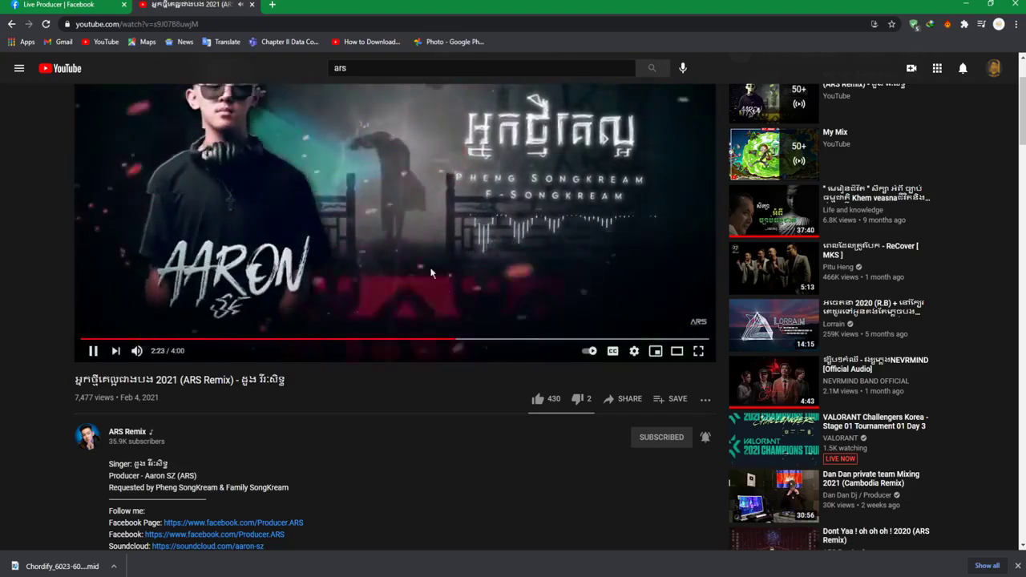
Check the livestream in Facebook Live Producer and switch to the FL Studio project
click(70, 5)
click(218, 5)
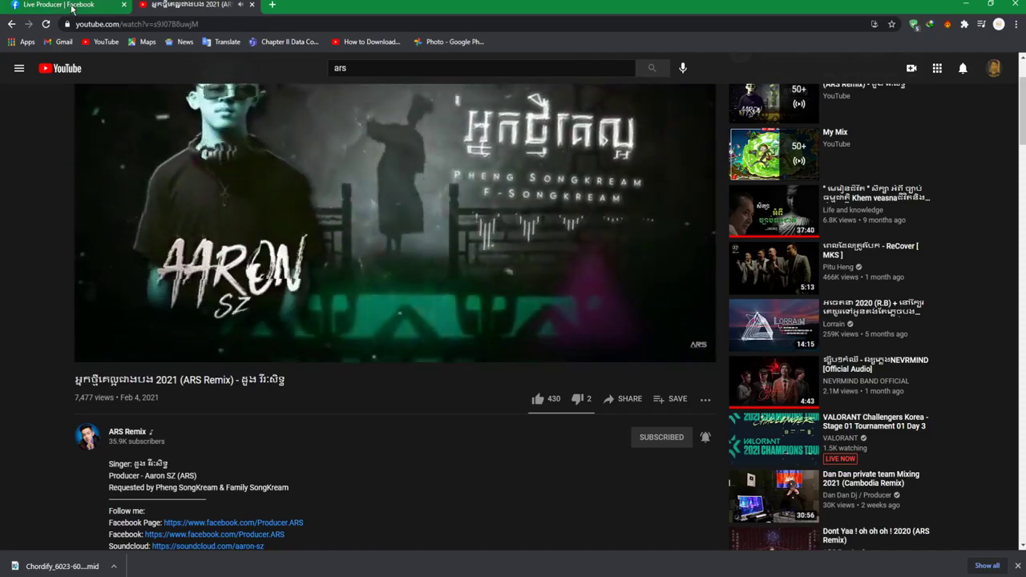
click(17, 5)
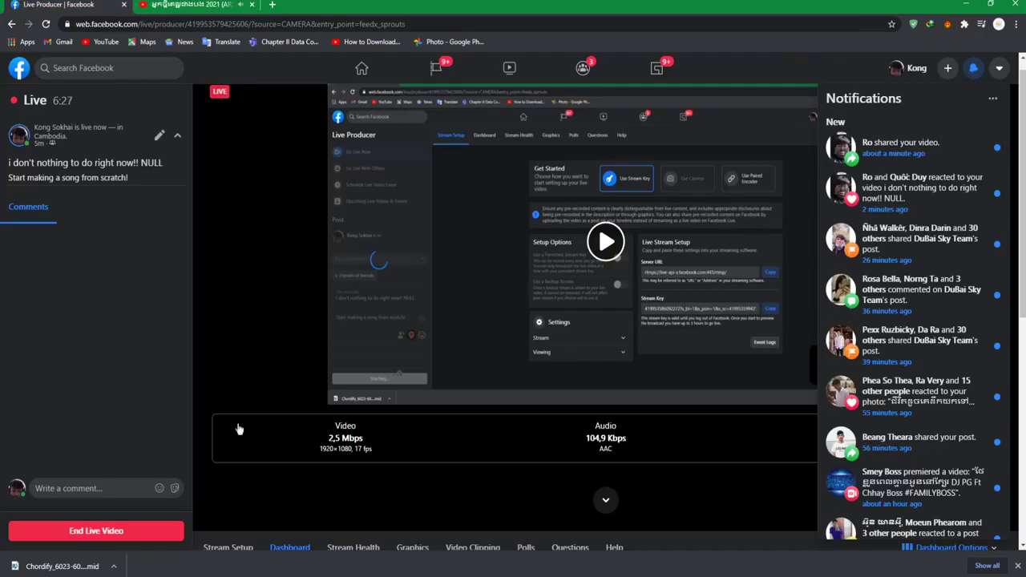
key(alt+Tab)
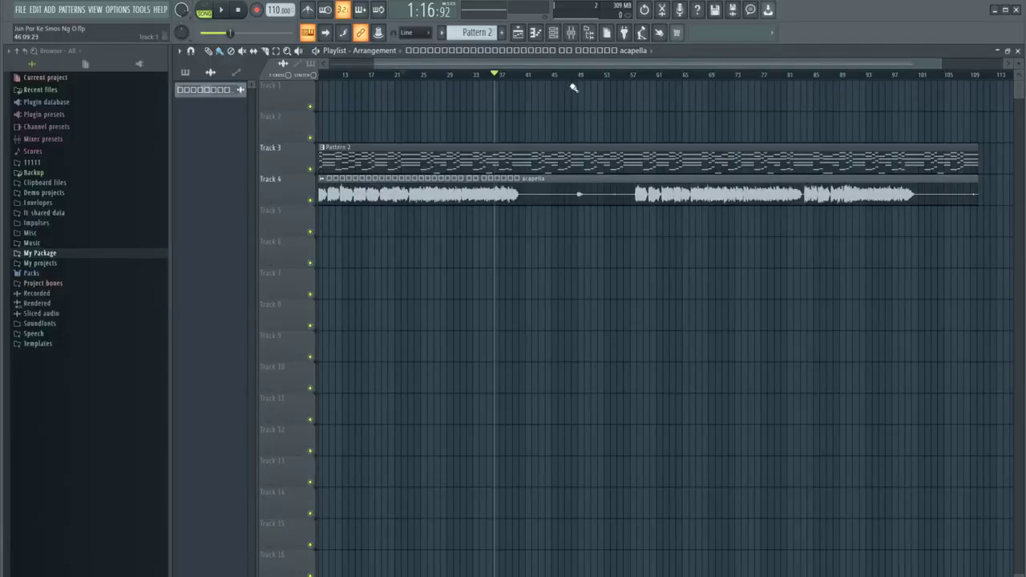
Open the mixer and compare the effect slots of the Vocal tracks, ending on the Vocal track in insert 2
click(573, 33)
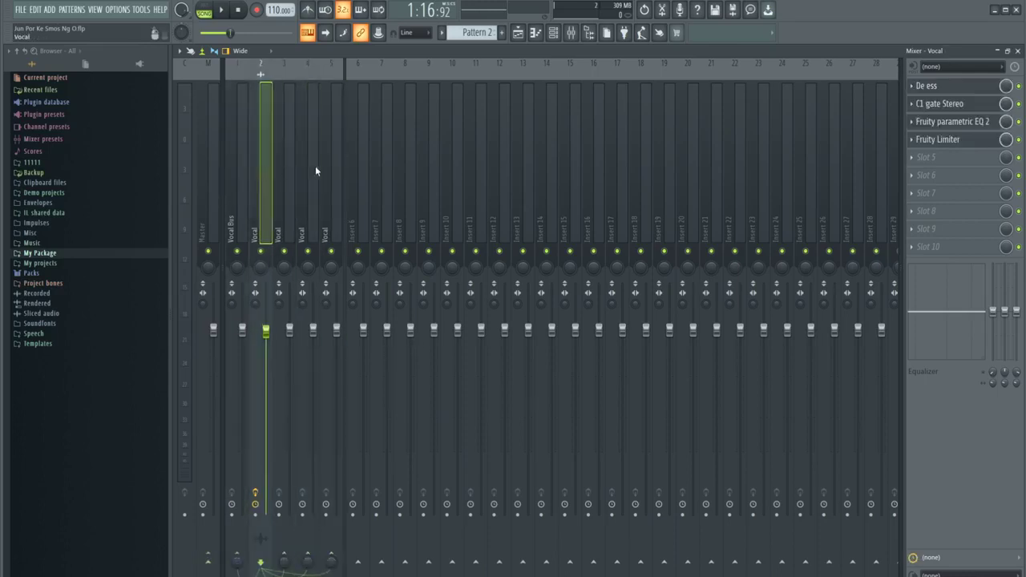
click(290, 167)
click(265, 168)
click(335, 167)
click(290, 164)
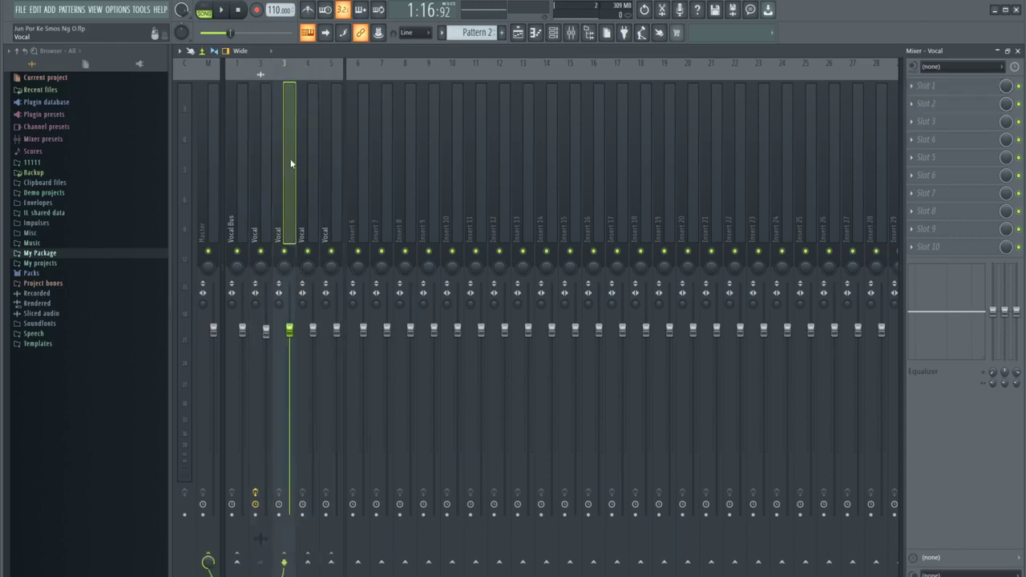
click(260, 159)
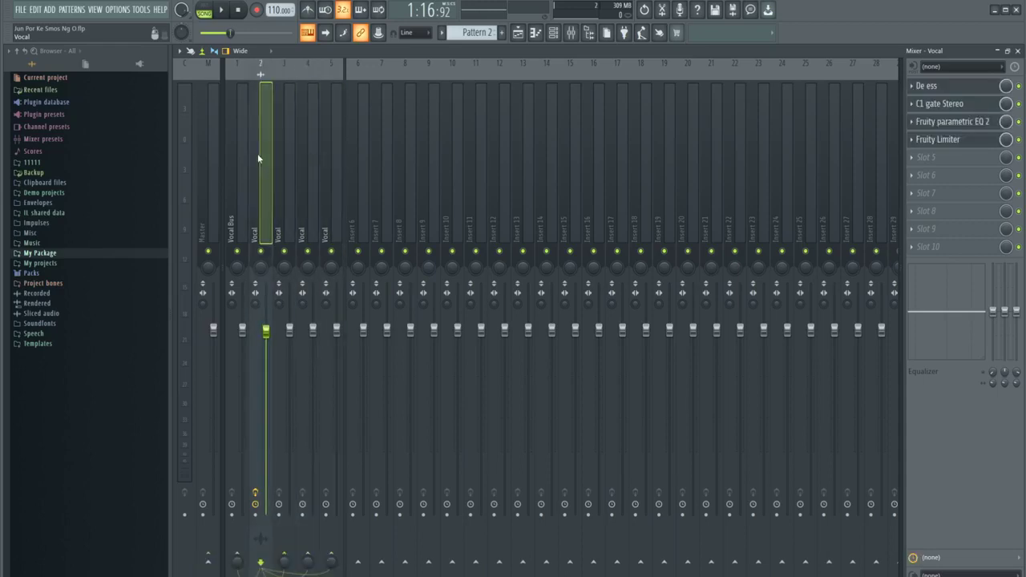
Minimize the open windows to reveal the desktop and refresh it several times
click(1004, 14)
click(965, 4)
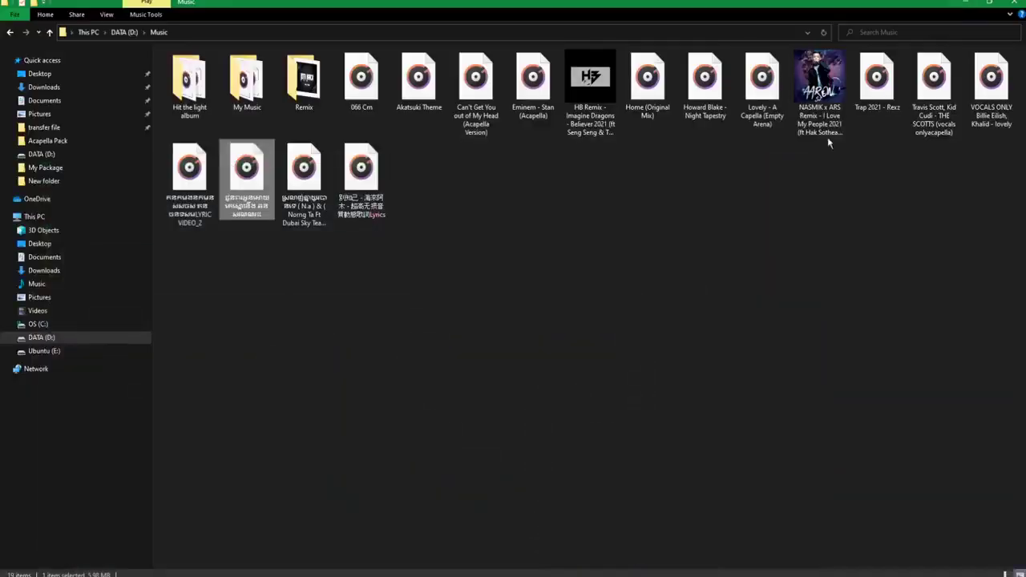
key(super+d)
right_click(561, 143)
click(571, 194)
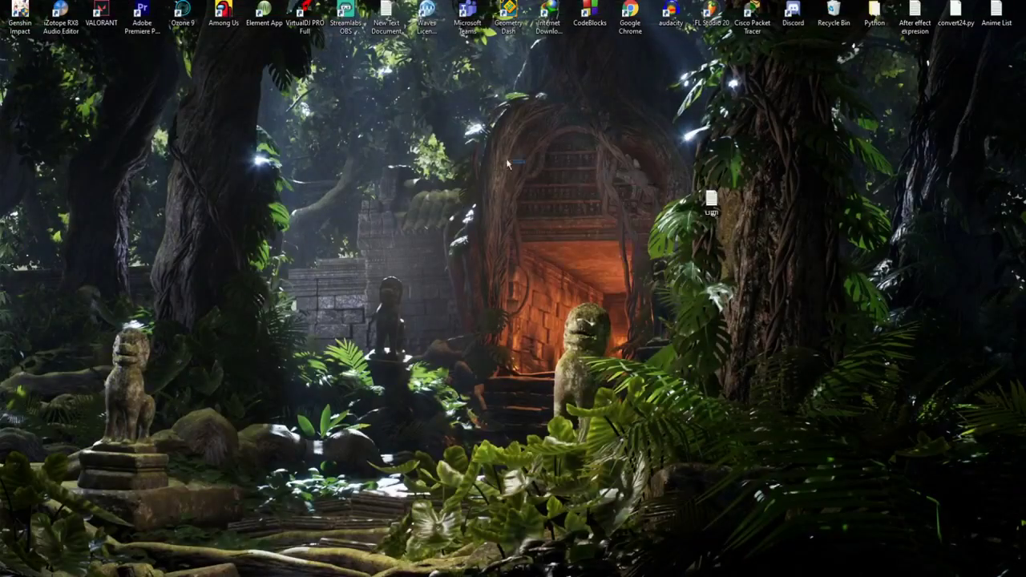
right_click(561, 180)
click(597, 213)
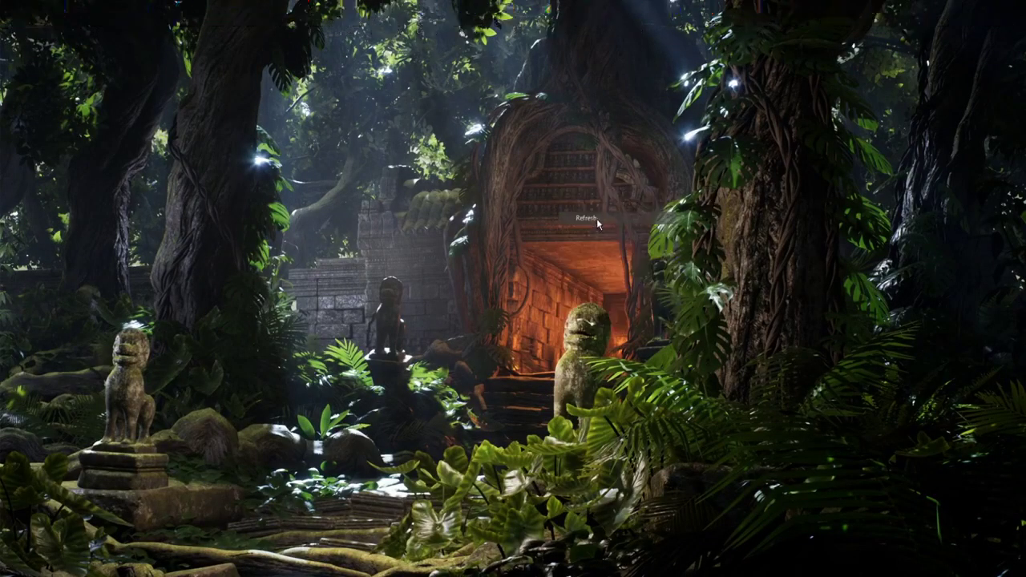
right_click(627, 191)
click(650, 224)
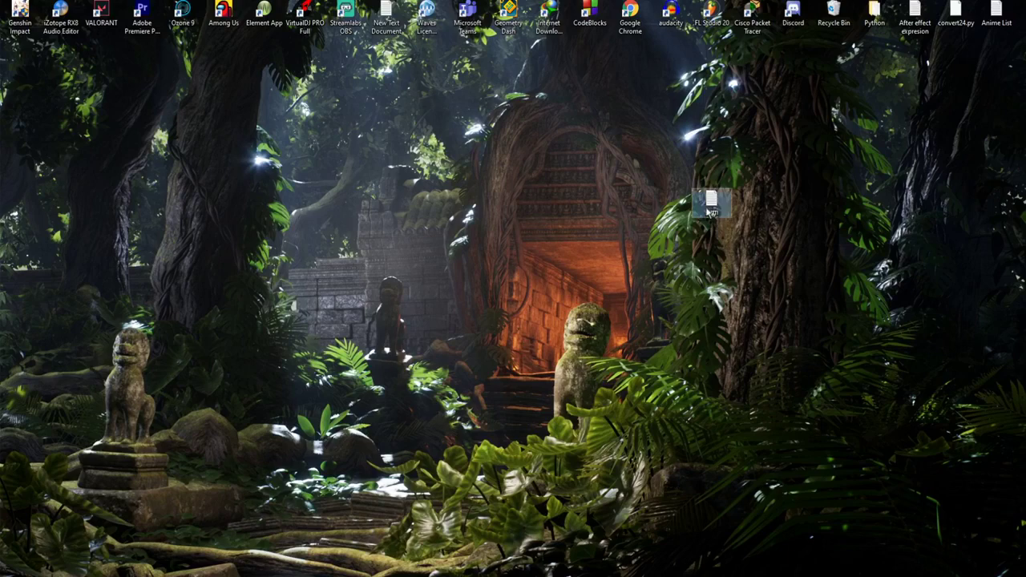
right_click(310, 119)
click(369, 153)
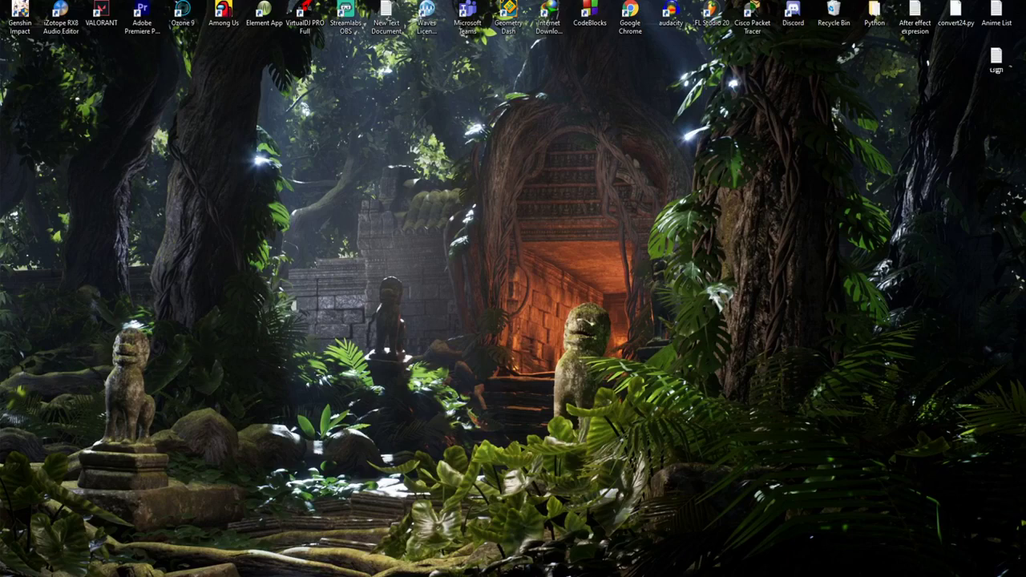
Switch to the browser and play the first suggested ARS Remix video on the YouTube page
mouse_move(148, 576)
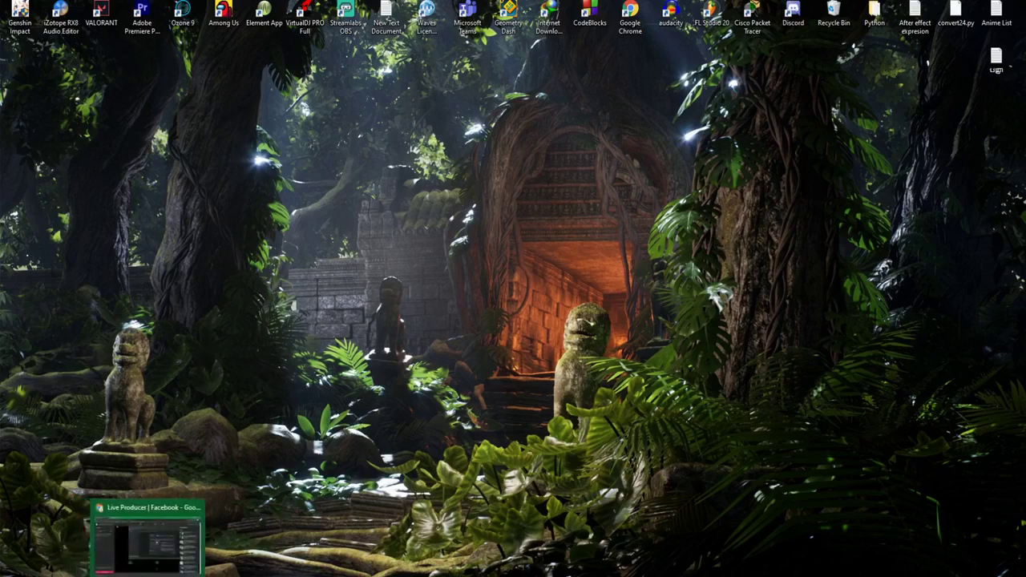
click(147, 543)
click(219, 3)
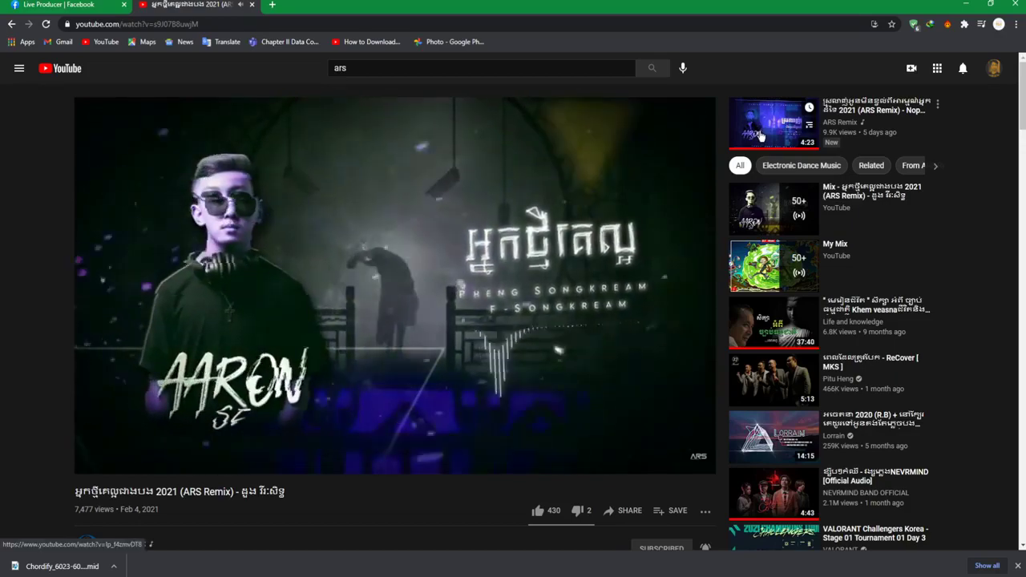
click(760, 136)
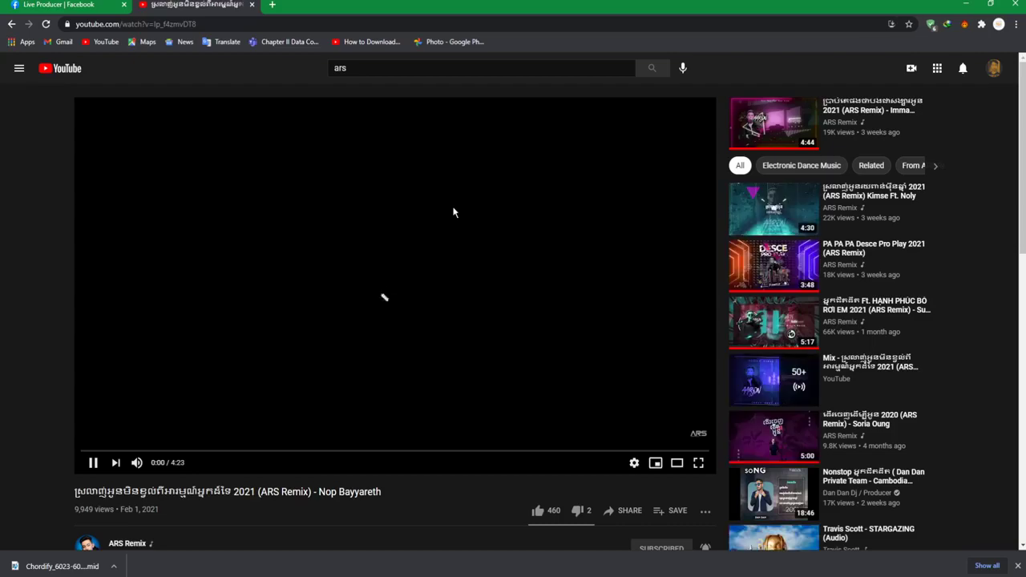
Read the description and first viewer comments of the newly opened ARS Remix video
scroll(454, 212, down, 2)
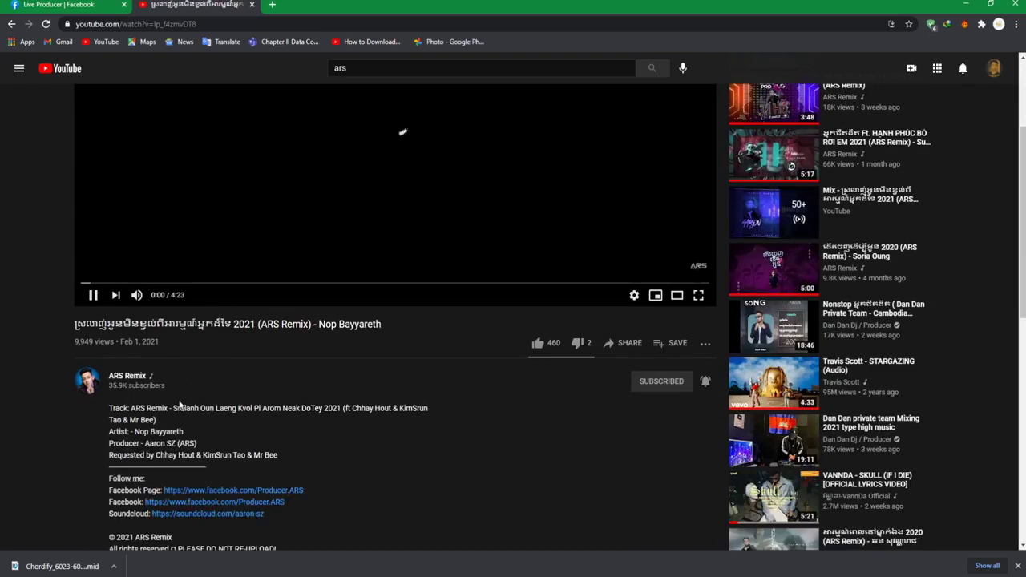
scroll(180, 404, down, 3)
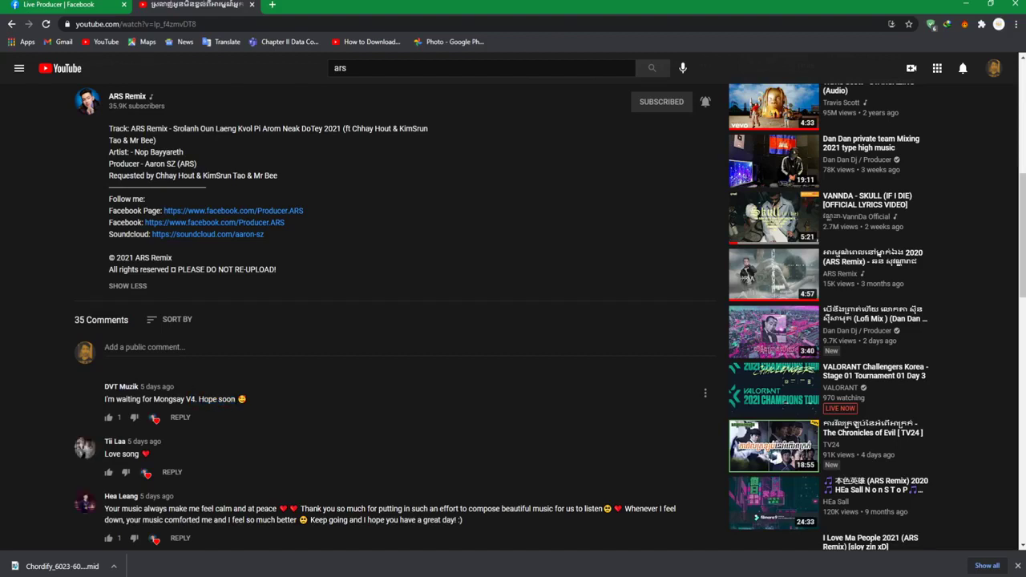
drag(199, 399, 231, 399)
click(253, 397)
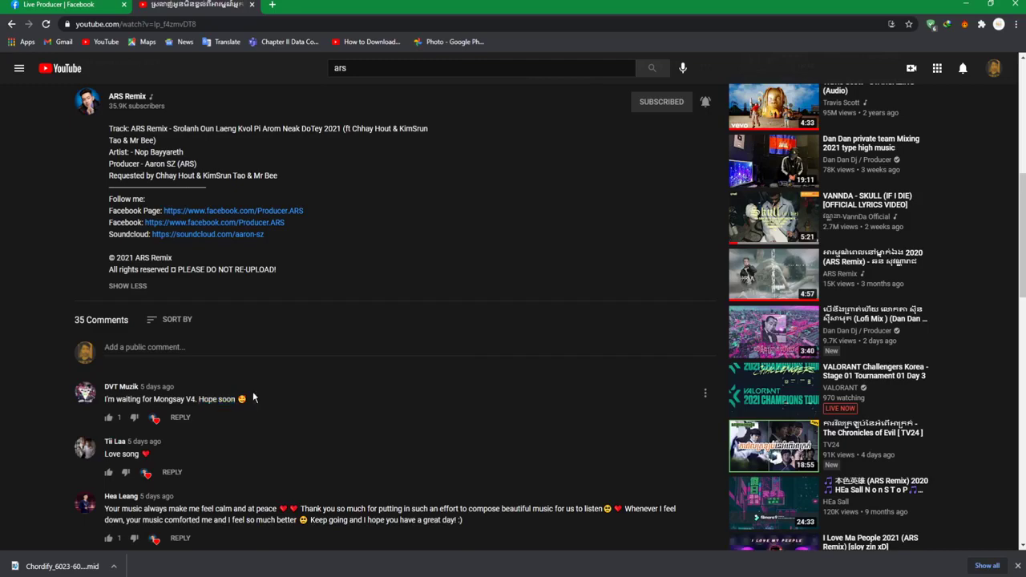
key(F5)
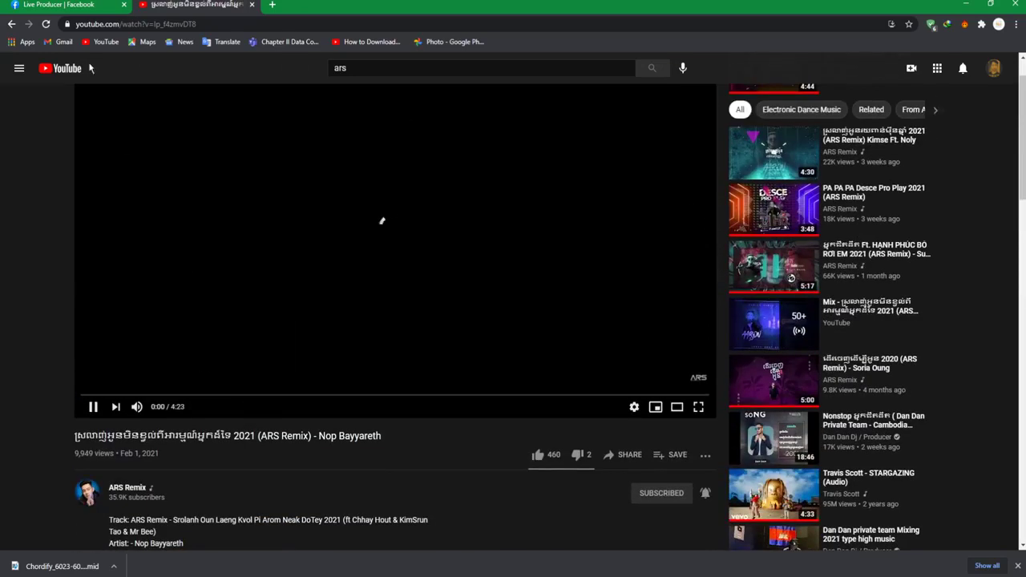
Switch to Facebook Live Producer and draft the livestream comment "mom calling sad" without posting it
click(80, 6)
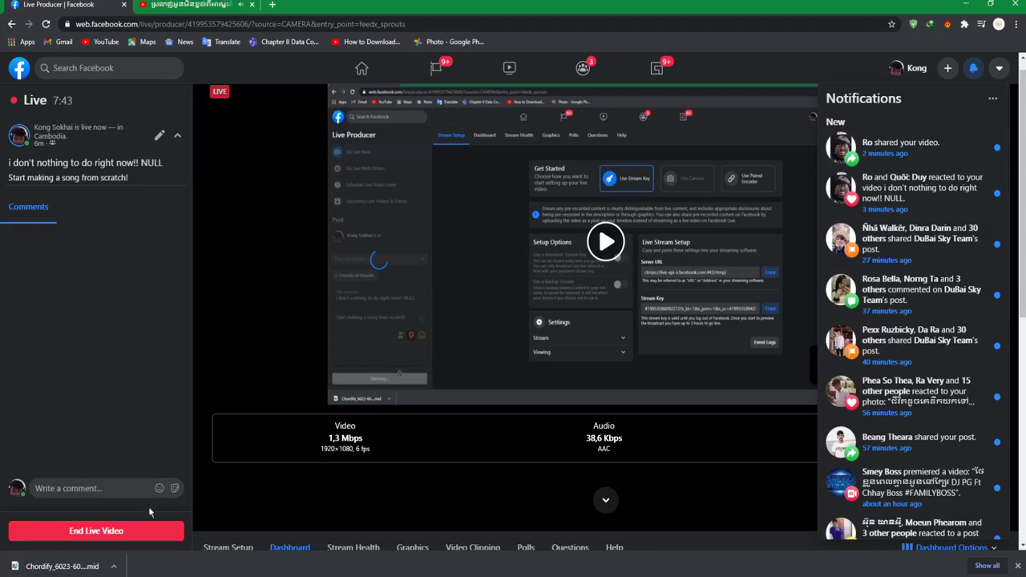
click(104, 489)
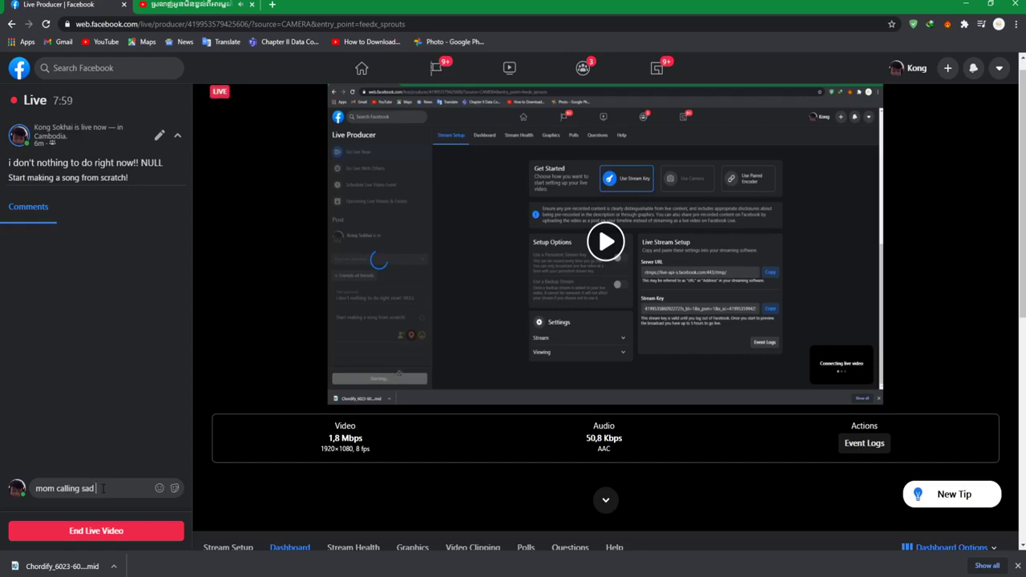
drag(108, 487, 44, 476)
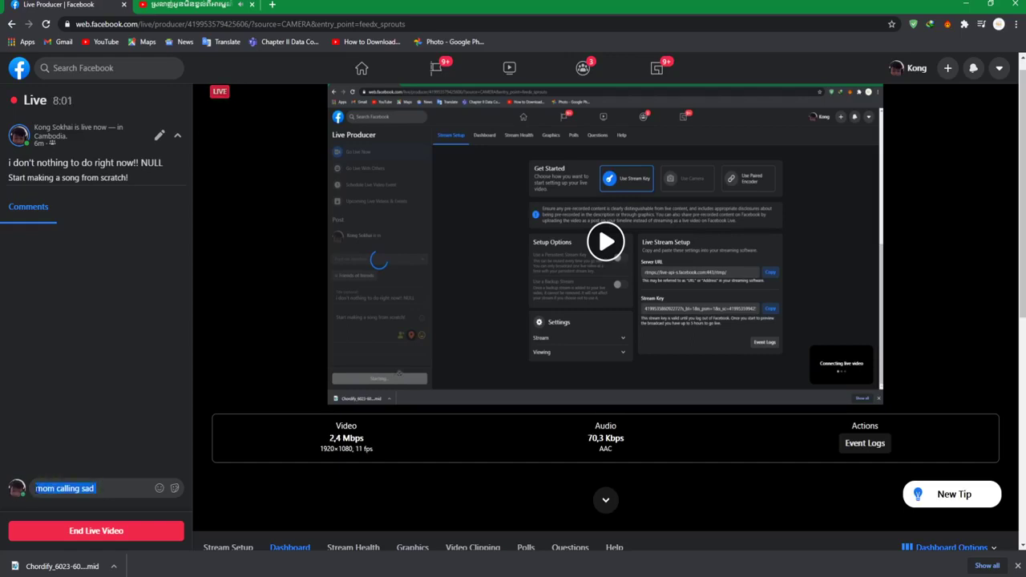
click(81, 410)
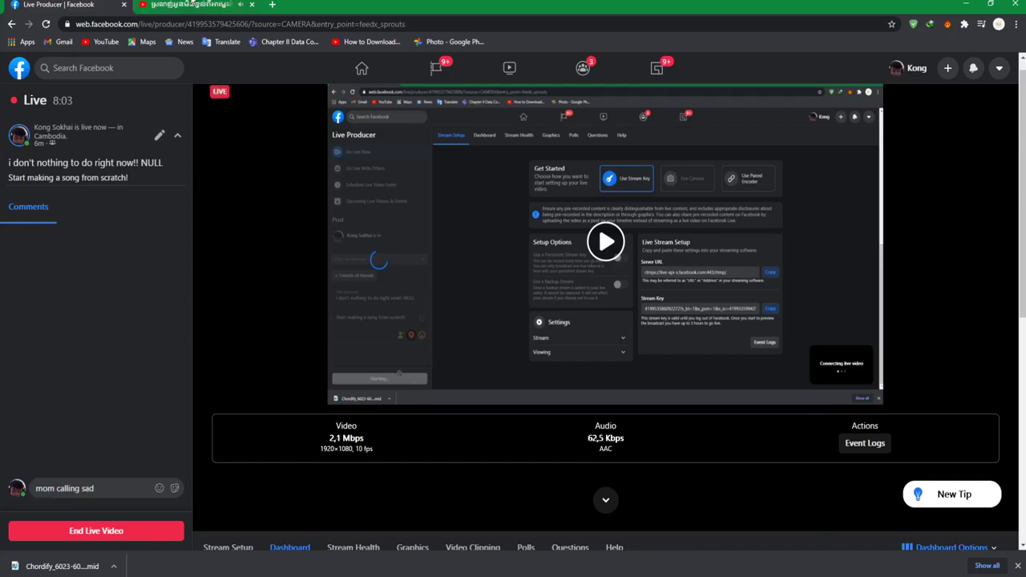
Check the stream's audio levels and preview in Streamlabs OBS and return to the YouTube video
click(197, 5)
click(41, 5)
click(183, 4)
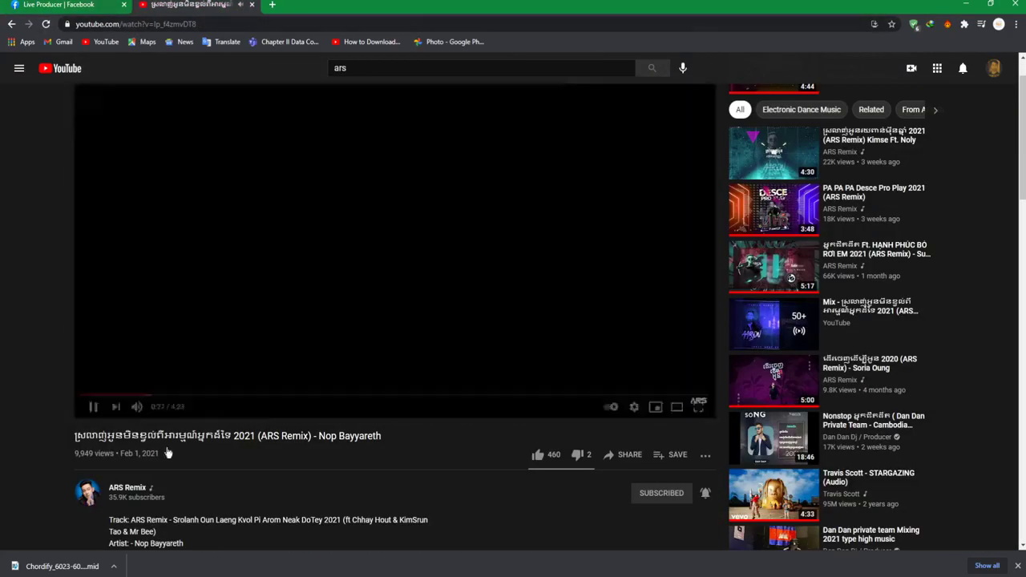
key(alt+Tab)
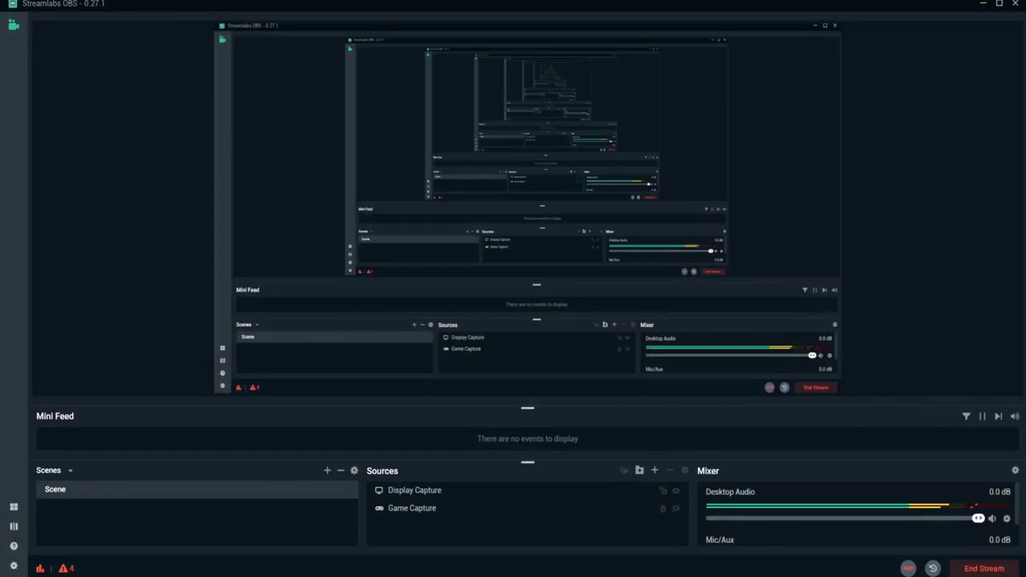
key(alt+Tab)
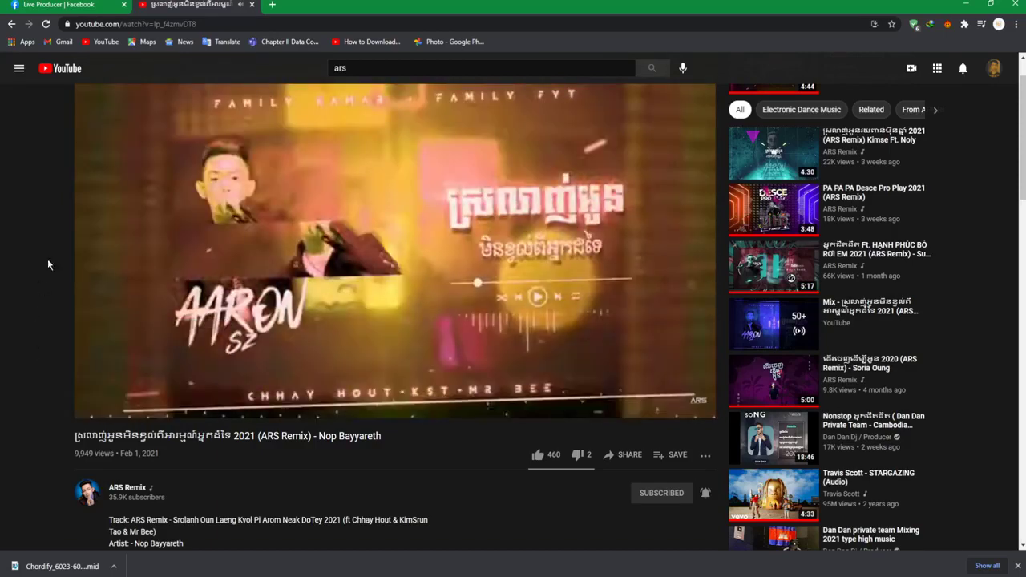
Check the Facebook Live Producer page for new viewer comments between looks at the YouTube video
click(99, 4)
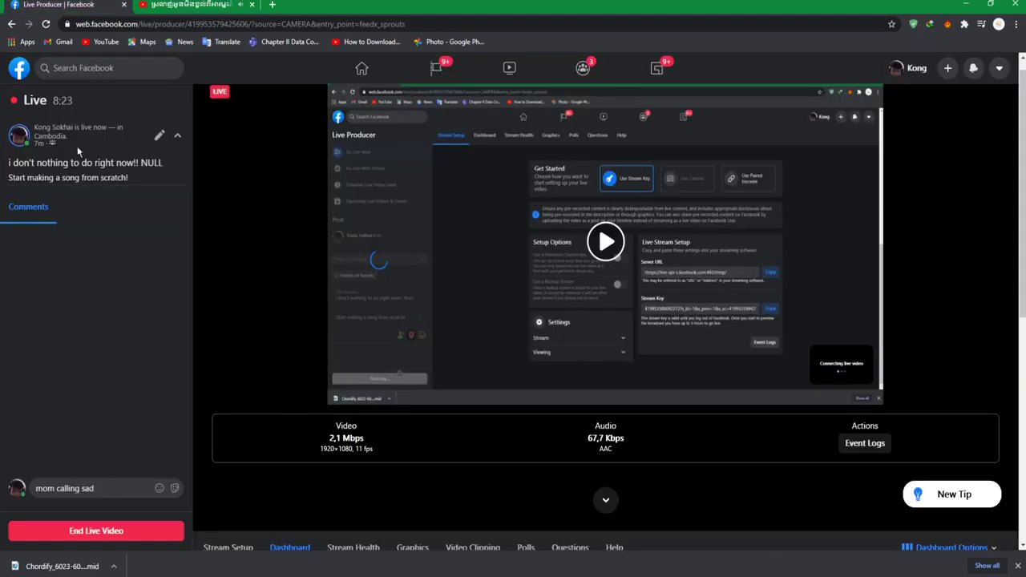
click(161, 4)
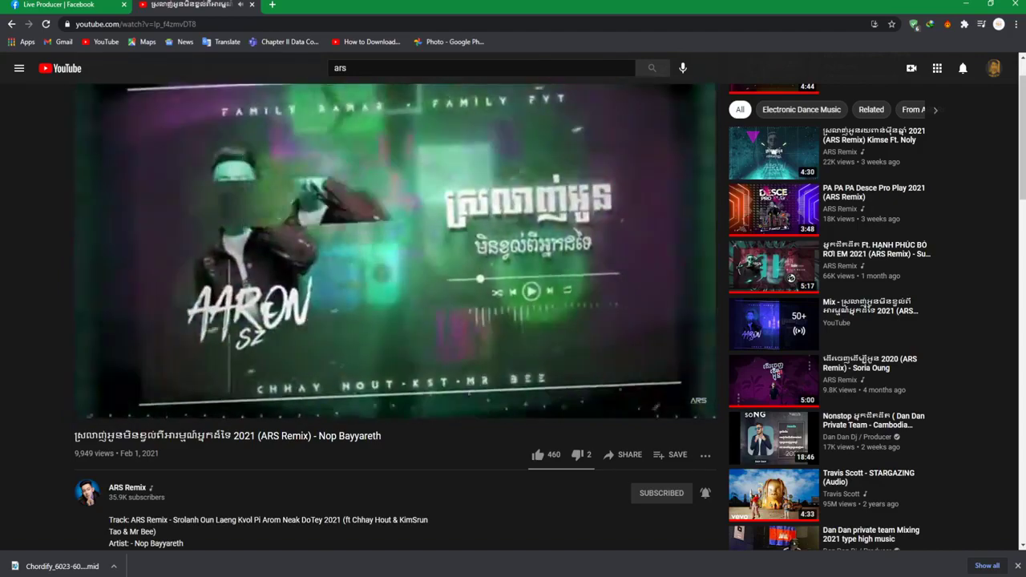
click(70, 9)
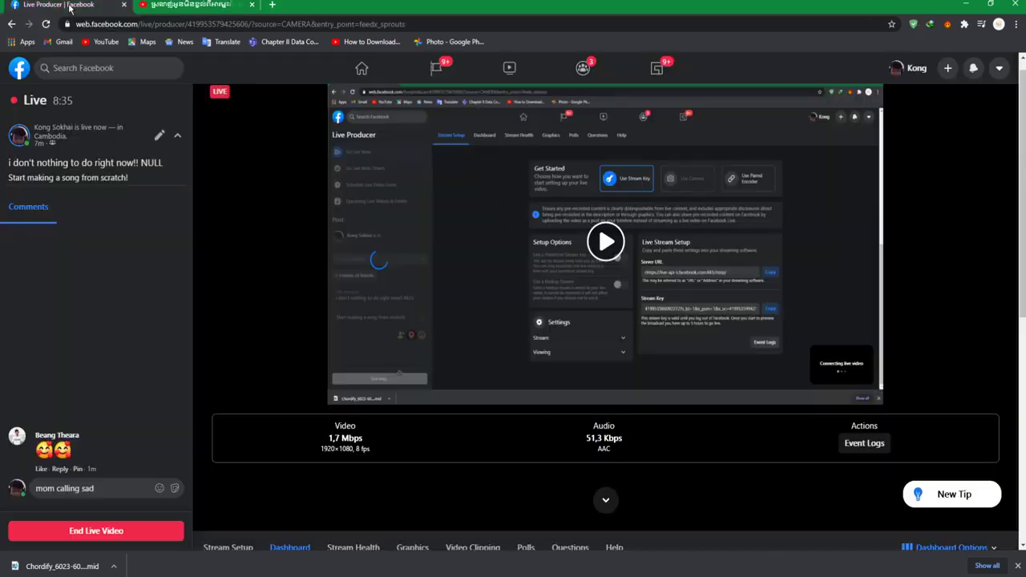
Check the current stream stats on the Live Producer dashboard, and switch to FL Studio to open the Vocal track's Fruity parametric EQ 2
scroll(134, 387, down, 2)
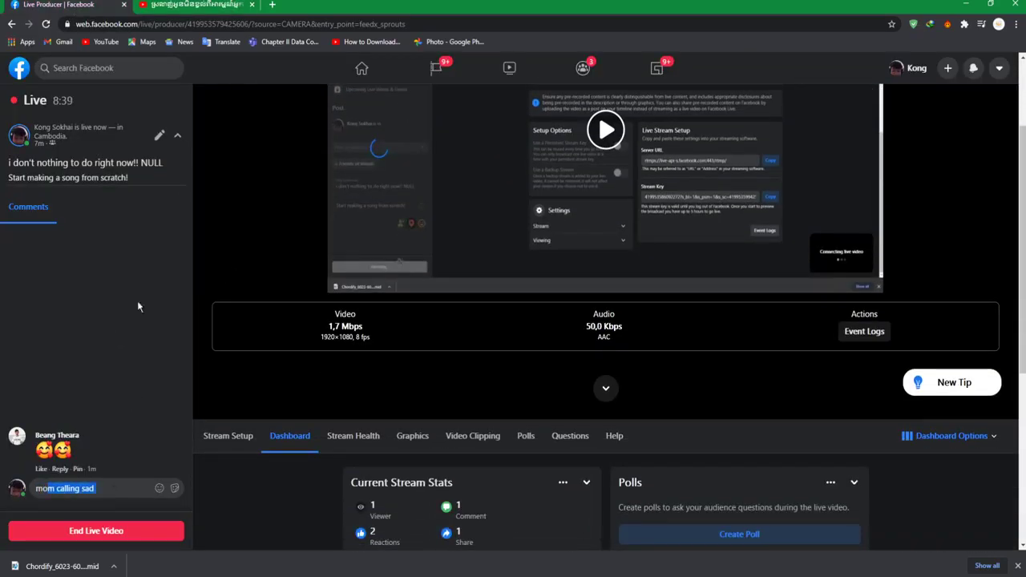
click(192, 5)
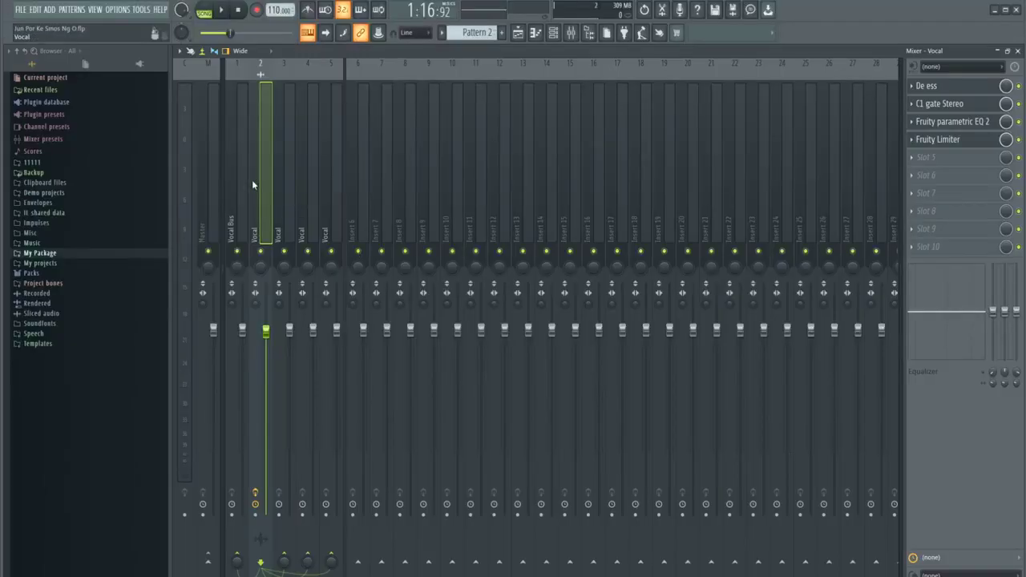
scroll(251, 179, right, 2)
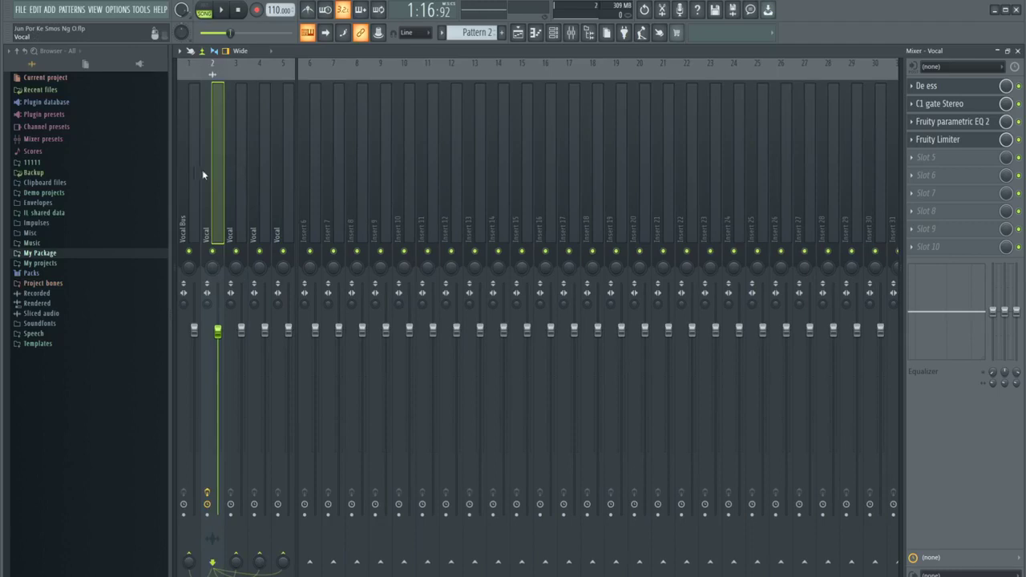
scroll(225, 172, left, 2)
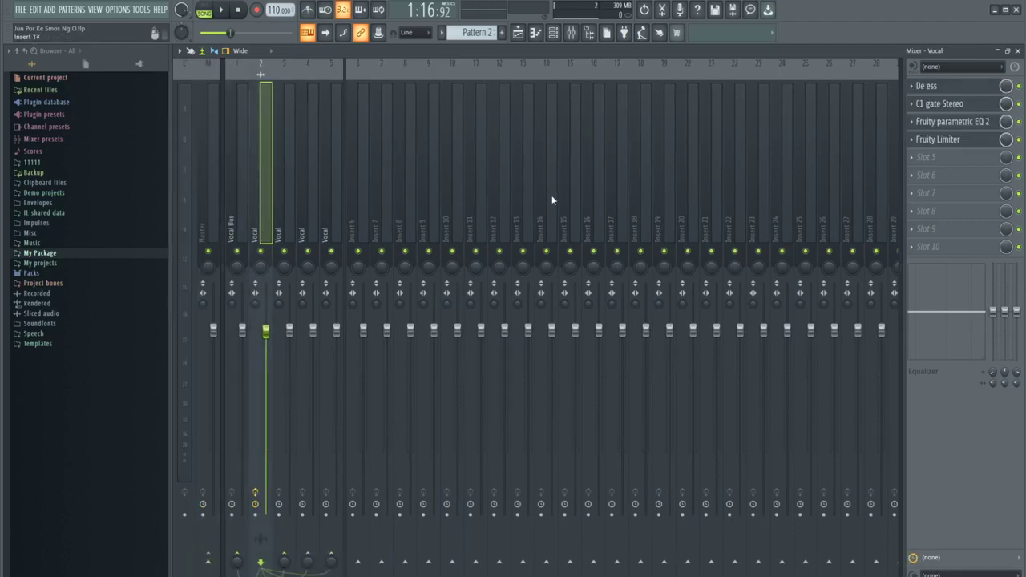
click(952, 130)
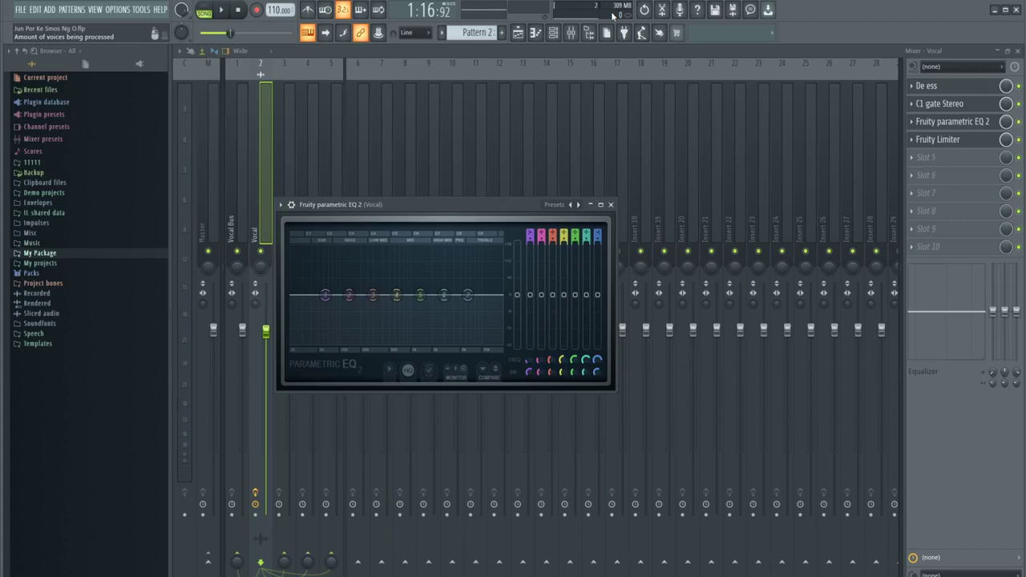
Switch to the browser, close the YouTube video tab, check the viewer comment on Facebook Live Producer and return to FL Studio
key(alt+Tab)
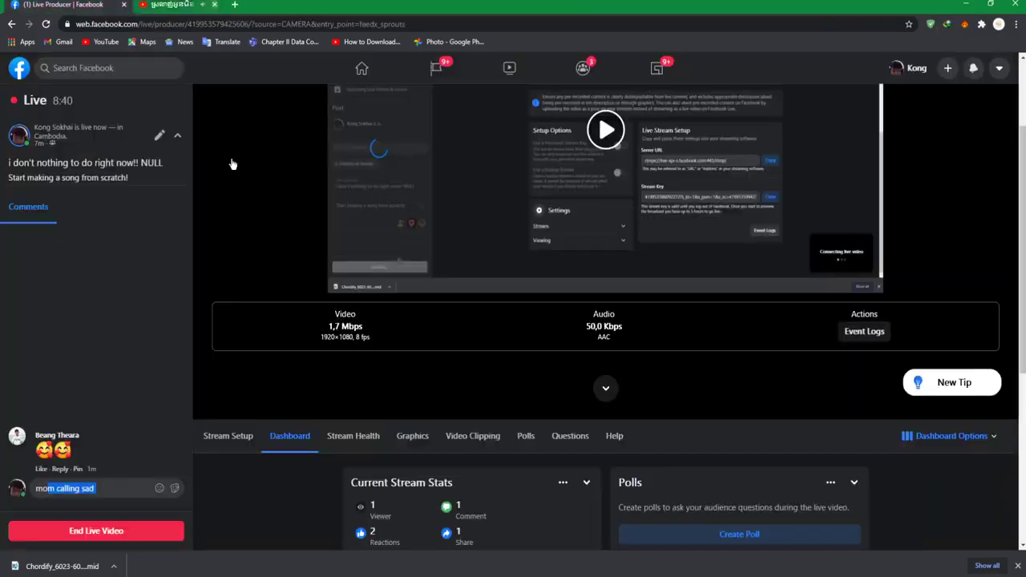
click(252, 5)
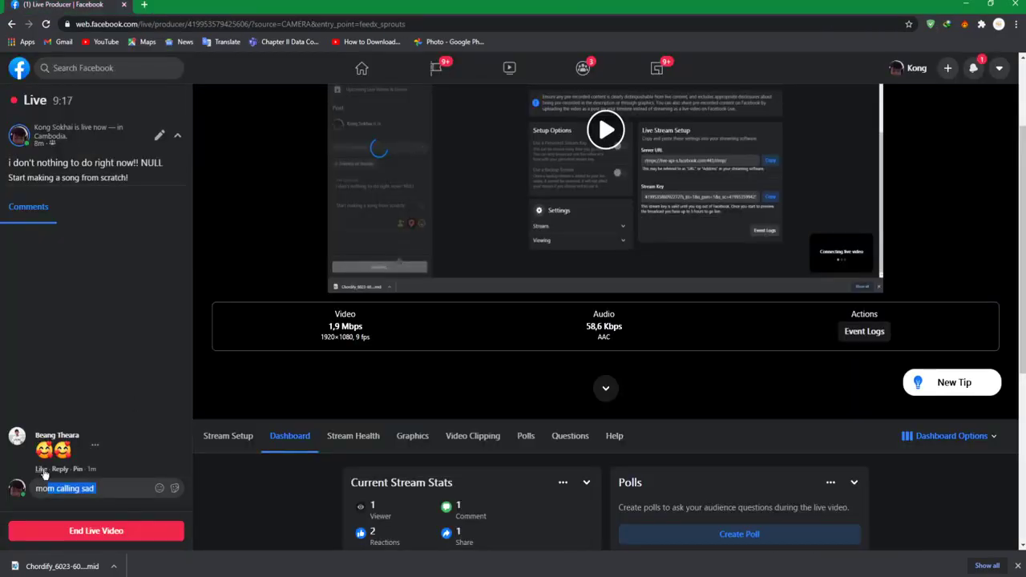
mouse_move(44, 473)
click(80, 443)
drag(96, 488, 2, 490)
key(ctrl+s)
click(475, 278)
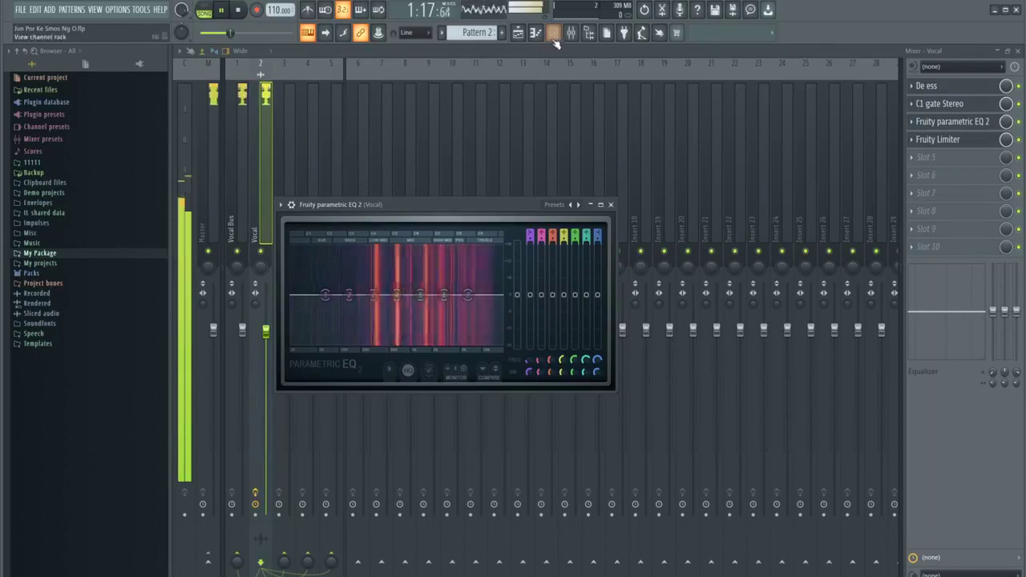
Cut the bass with band 2 of the Vocal track's Fruity parametric EQ 2, moving the band slightly lower in frequency
right_click(579, 203)
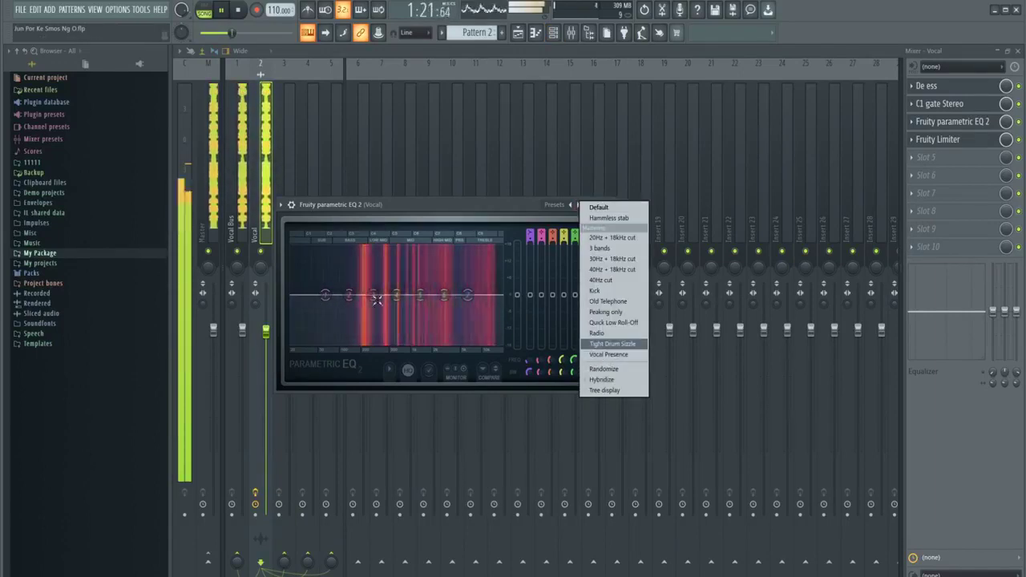
click(348, 297)
right_click(350, 295)
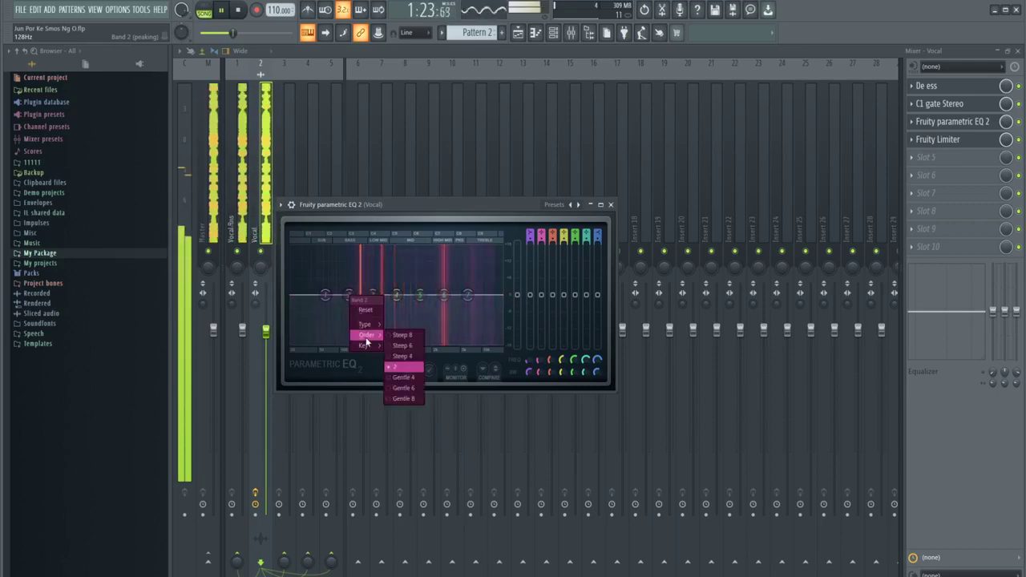
click(320, 284)
mouse_move(349, 295)
mouse_down()
mouse_move(344, 305)
mouse_move(342, 295)
mouse_up()
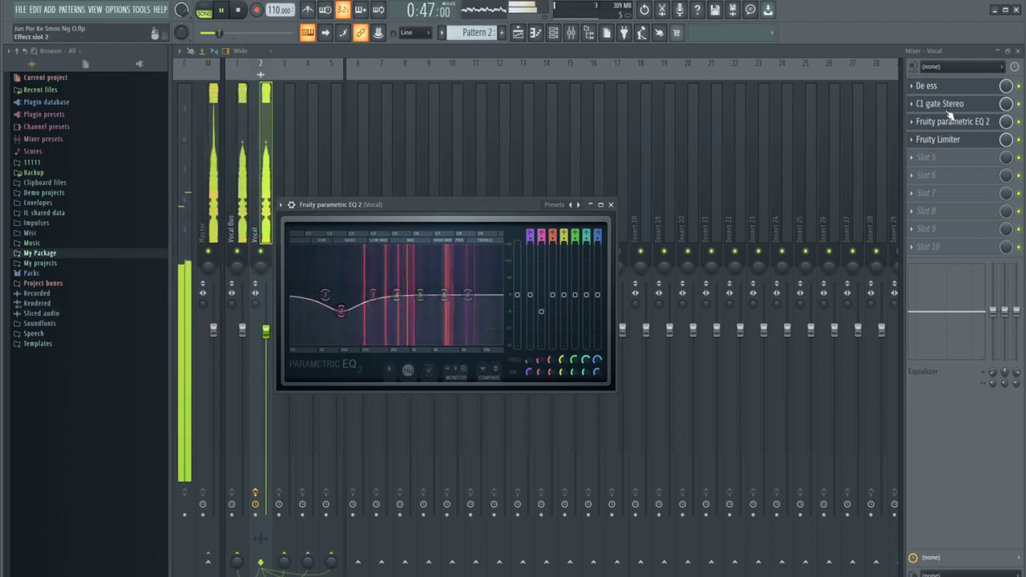
Examine the acapella clip around the playback position in the playlist and the C1 gate settings on the Vocal track
click(946, 104)
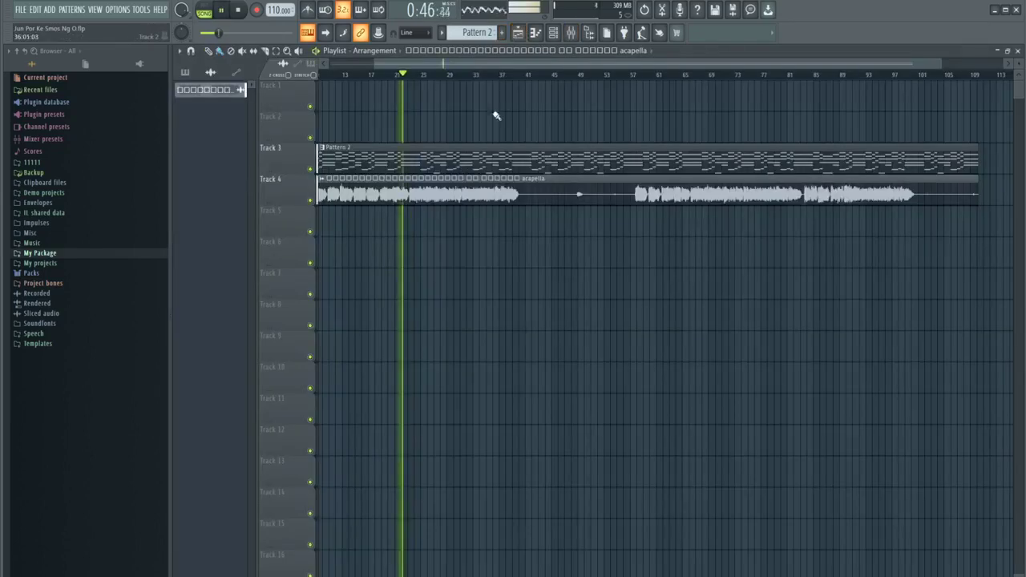
scroll(497, 117, up, 3)
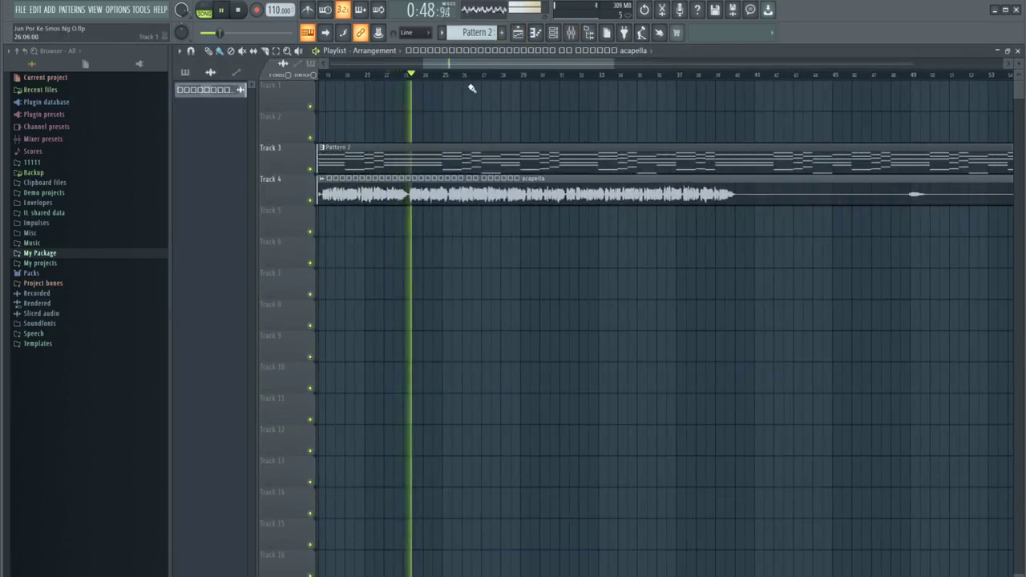
scroll(451, 134, up, 1)
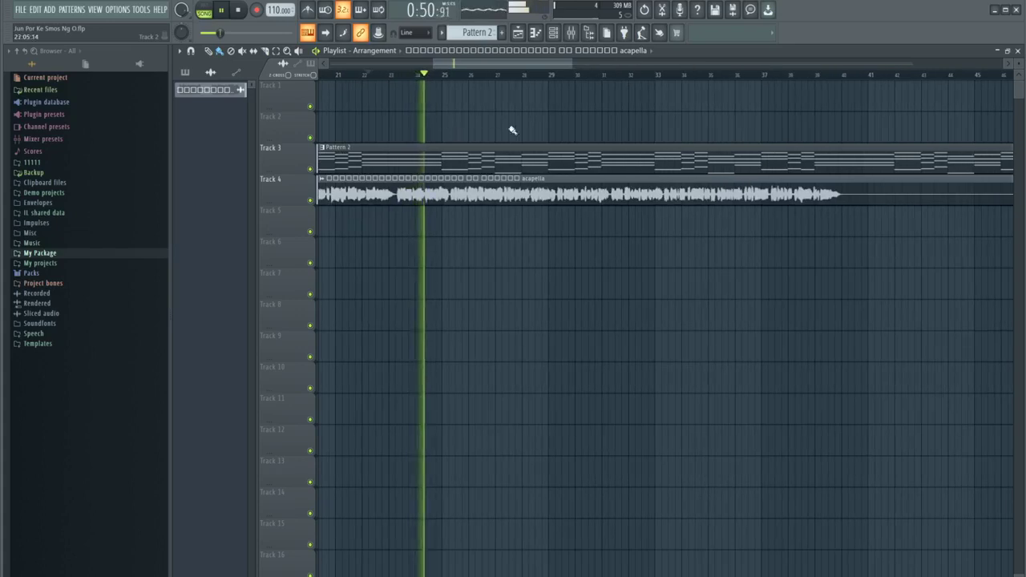
click(571, 32)
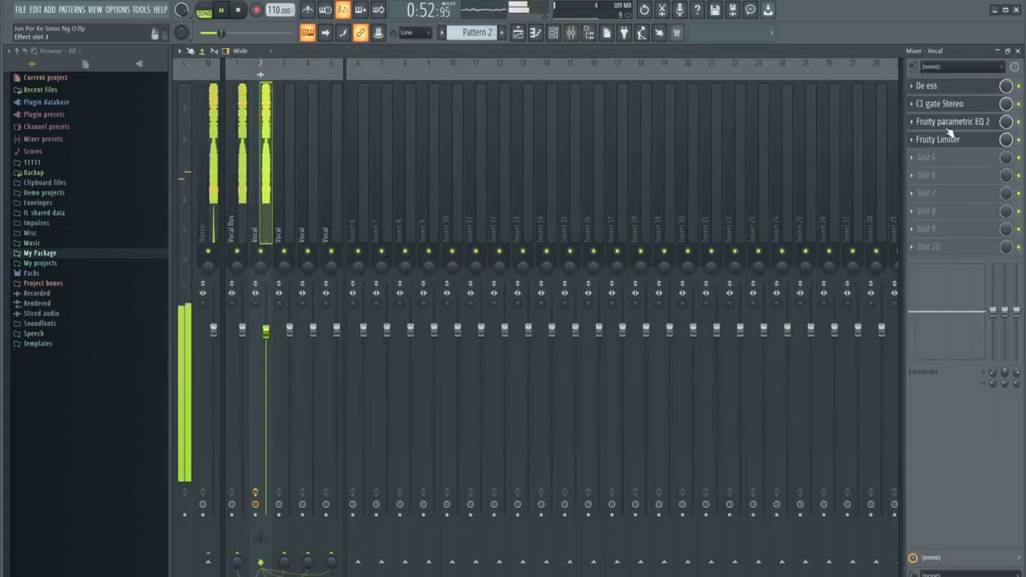
click(940, 104)
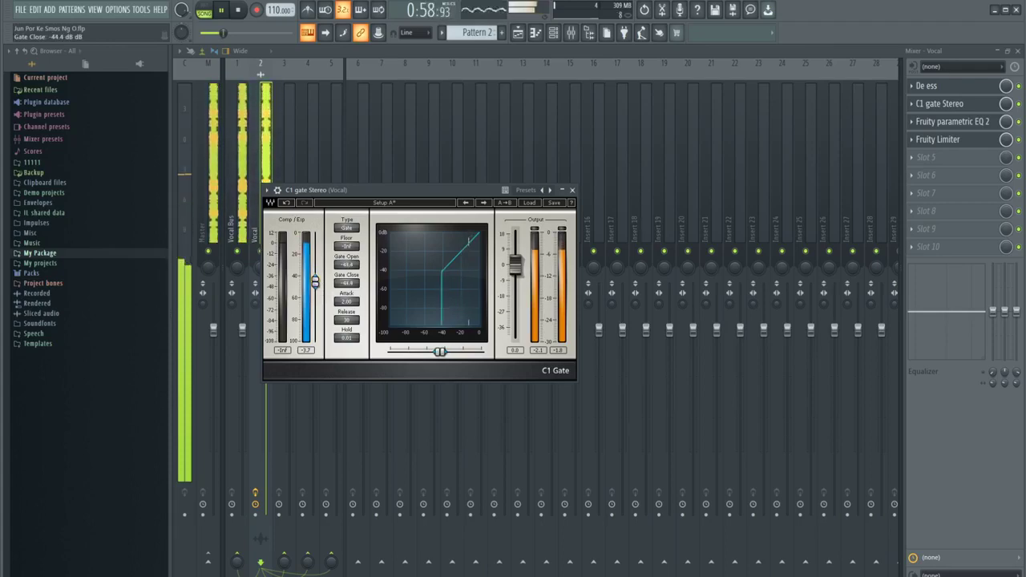
click(267, 135)
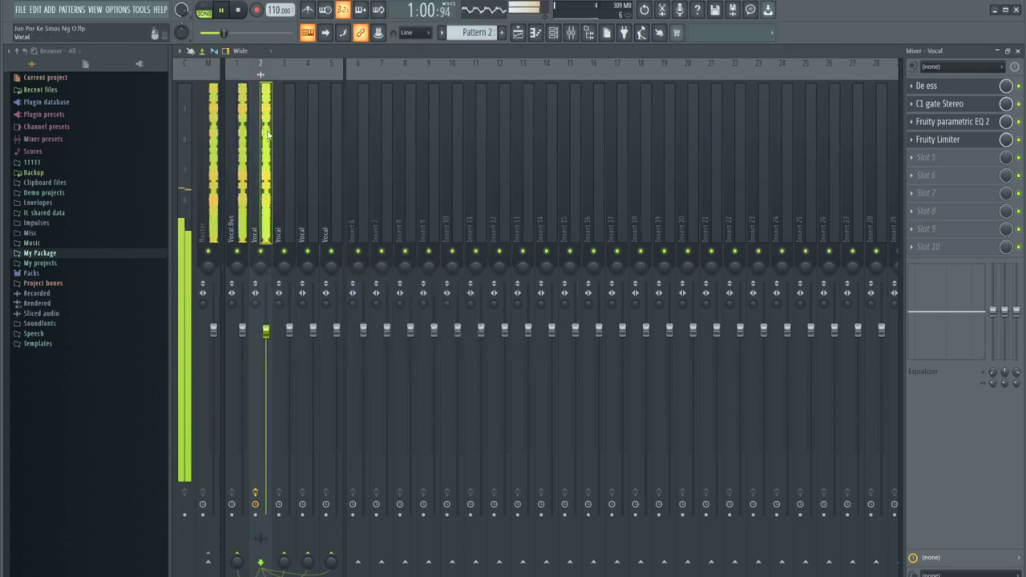
Dip band 4 of the Vocal EQ slightly around 733 Hz and raise the band 7 high shelf to about 2.5 dB
click(953, 122)
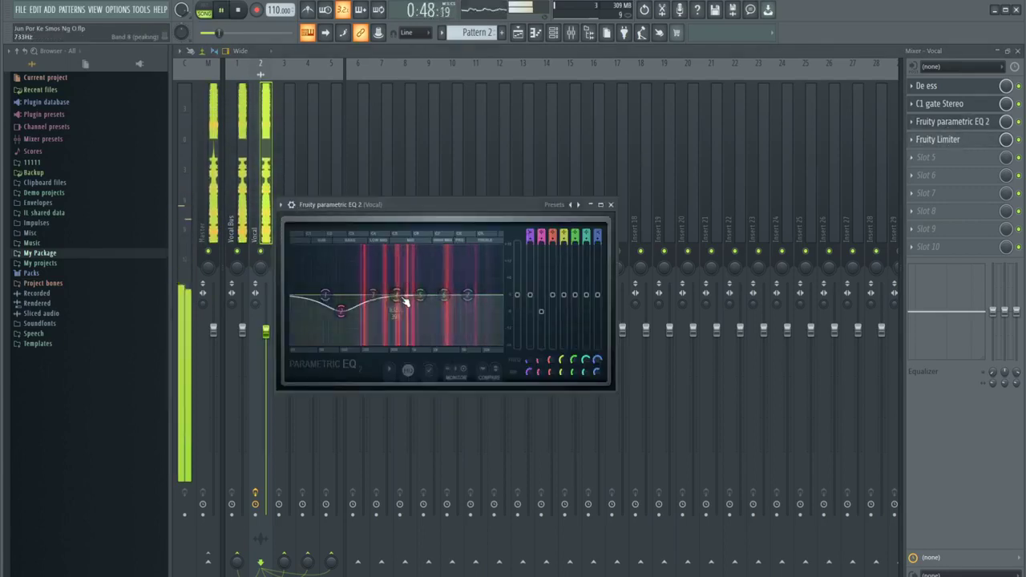
drag(401, 298, 407, 302)
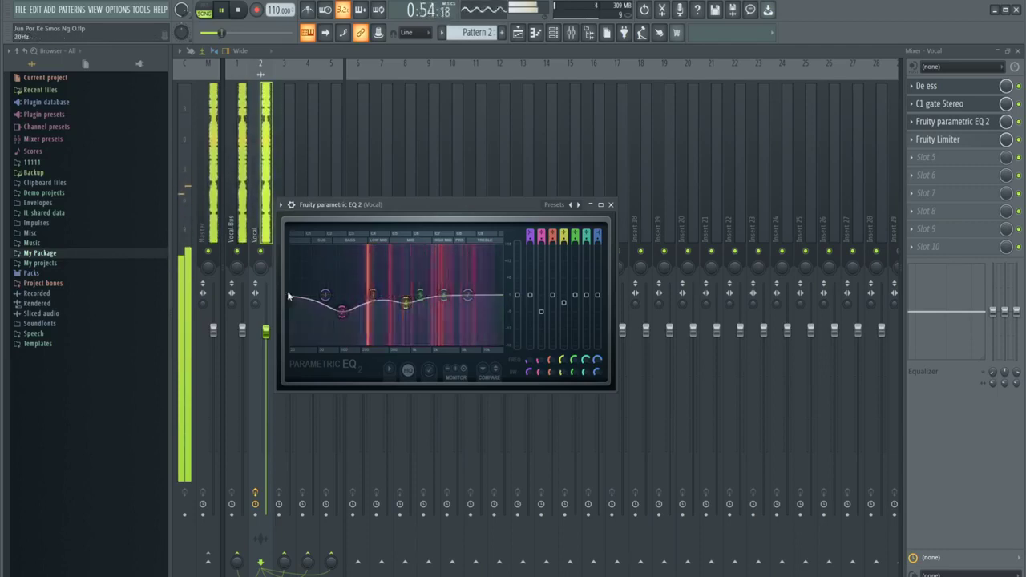
drag(467, 295, 468, 286)
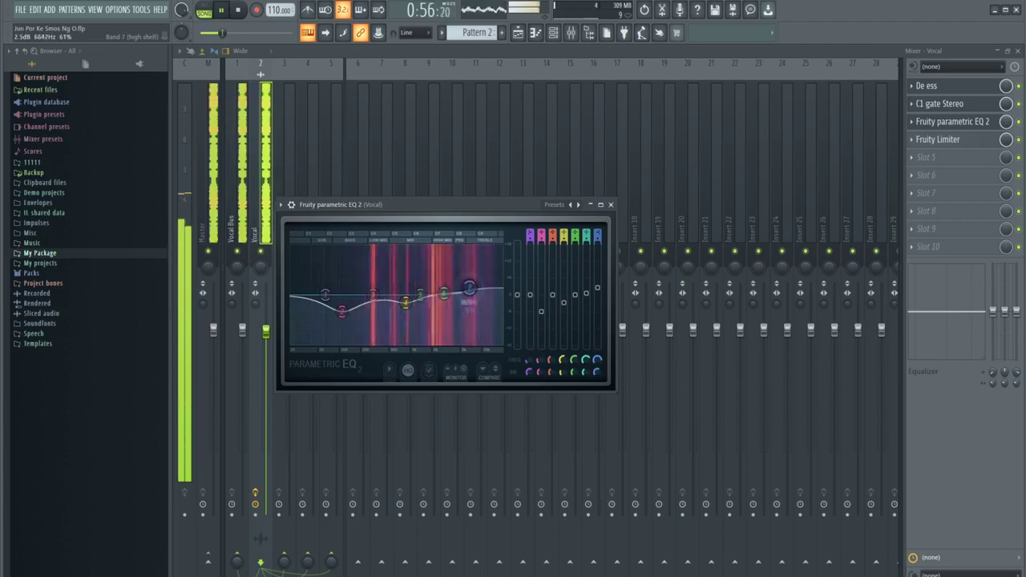
Compress the vocal with Fruity Limiter by lowering the compressor threshold, raising the gain slightly and increasing the ratio
click(944, 145)
click(942, 143)
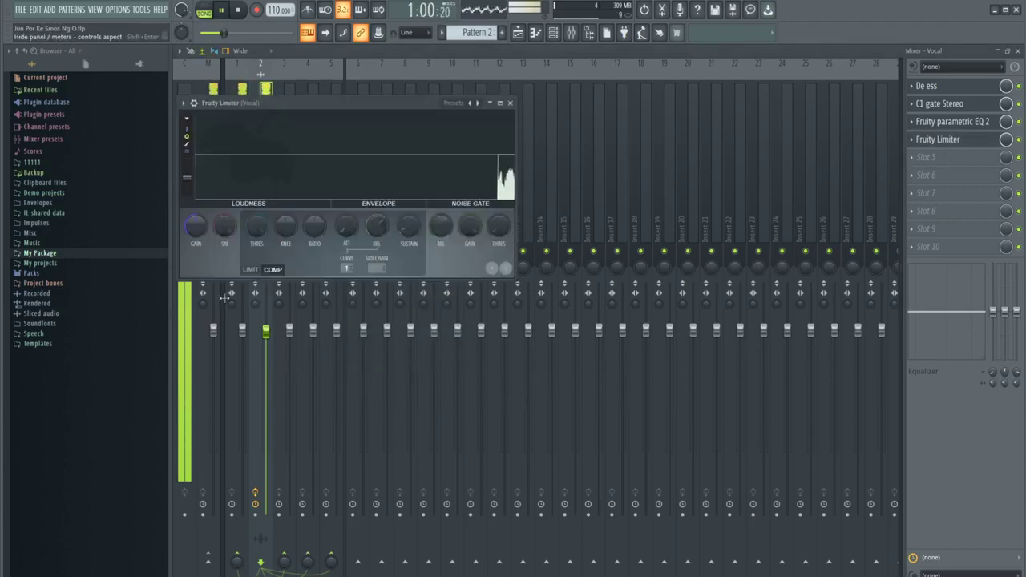
right_click(296, 228)
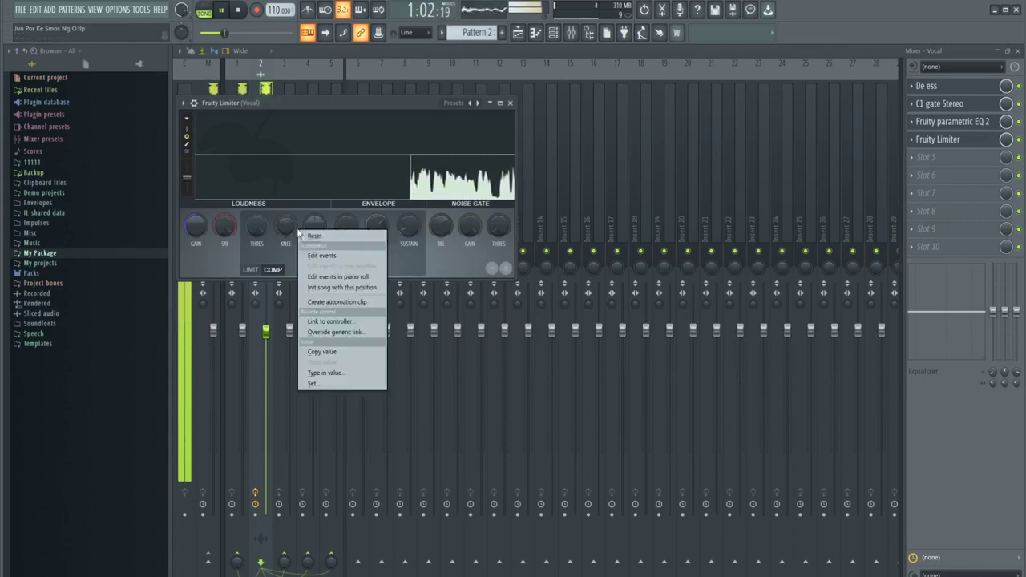
click(301, 237)
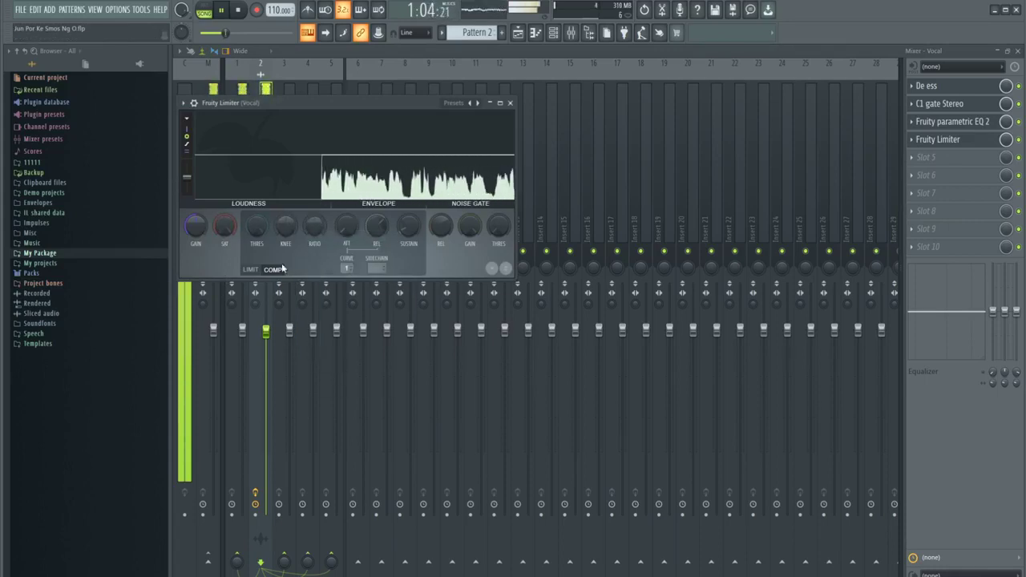
drag(257, 233, 258, 256)
drag(195, 226, 196, 210)
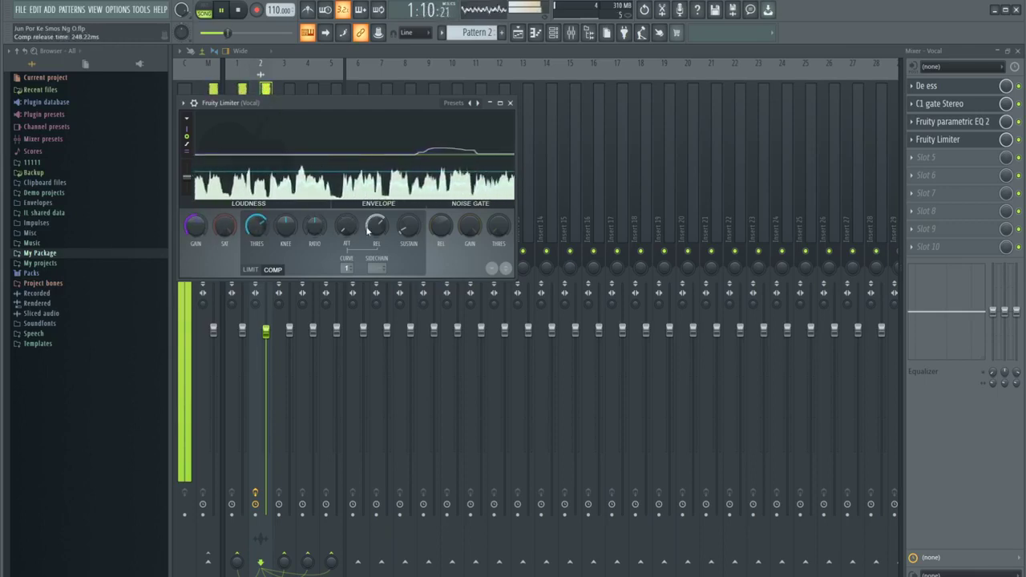
drag(313, 236, 313, 217)
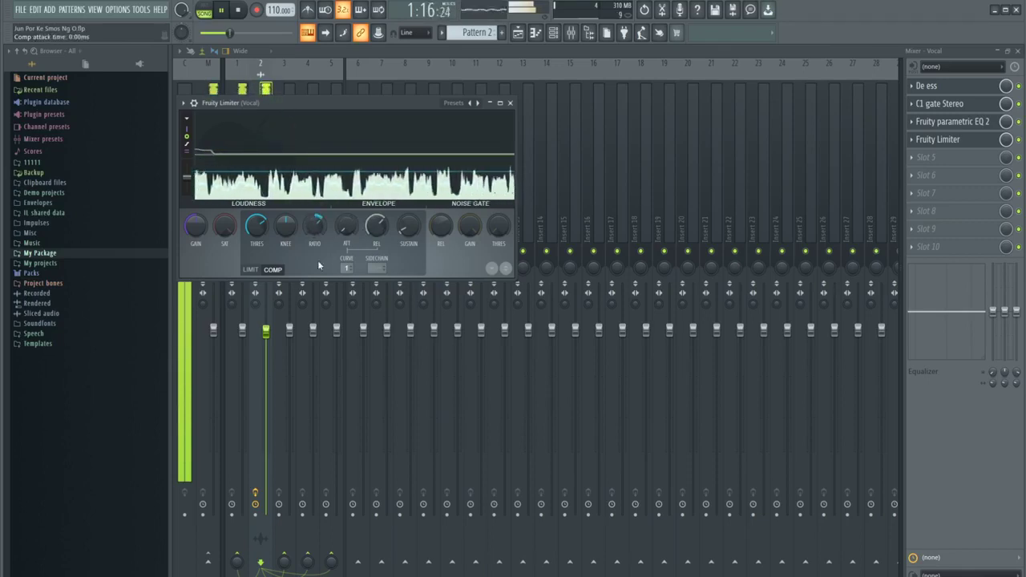
Adjust the ceiling in Fruity Limiter's limiter section to about -0.6 dB
click(250, 269)
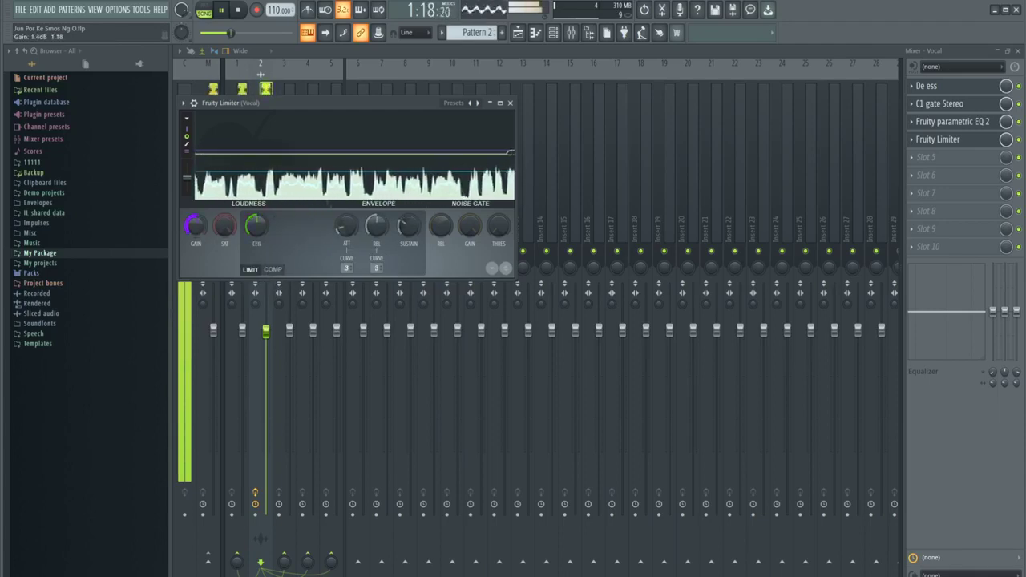
drag(256, 226, 256, 216)
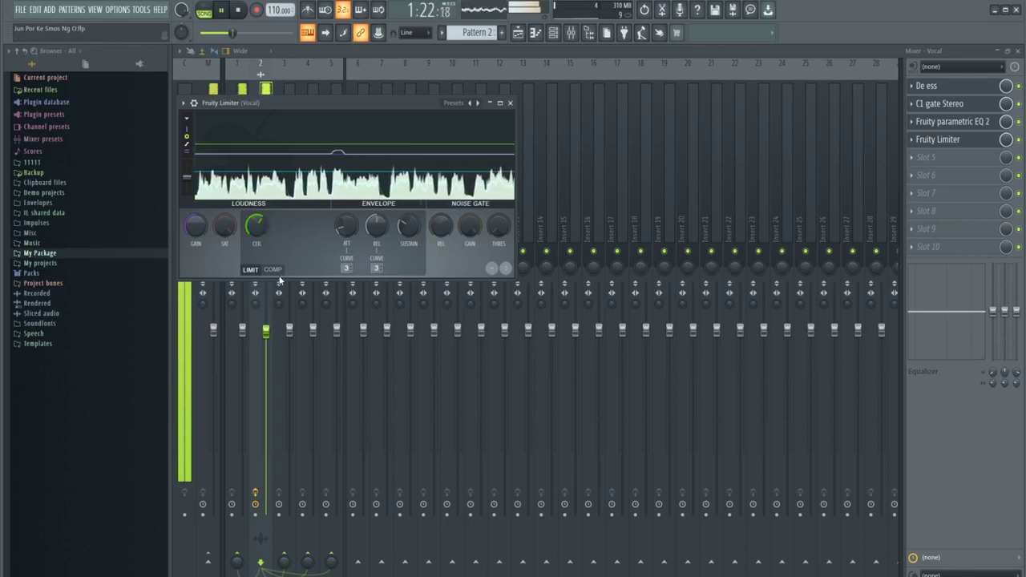
drag(256, 226, 256, 234)
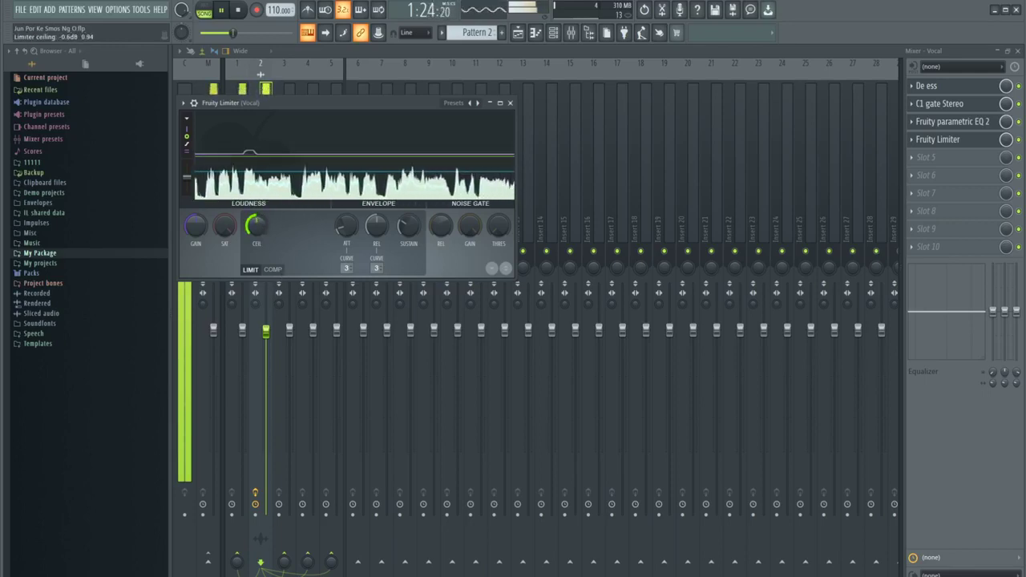
Shorten the compressor's release time in Fruity Limiter and close the plugin
click(275, 269)
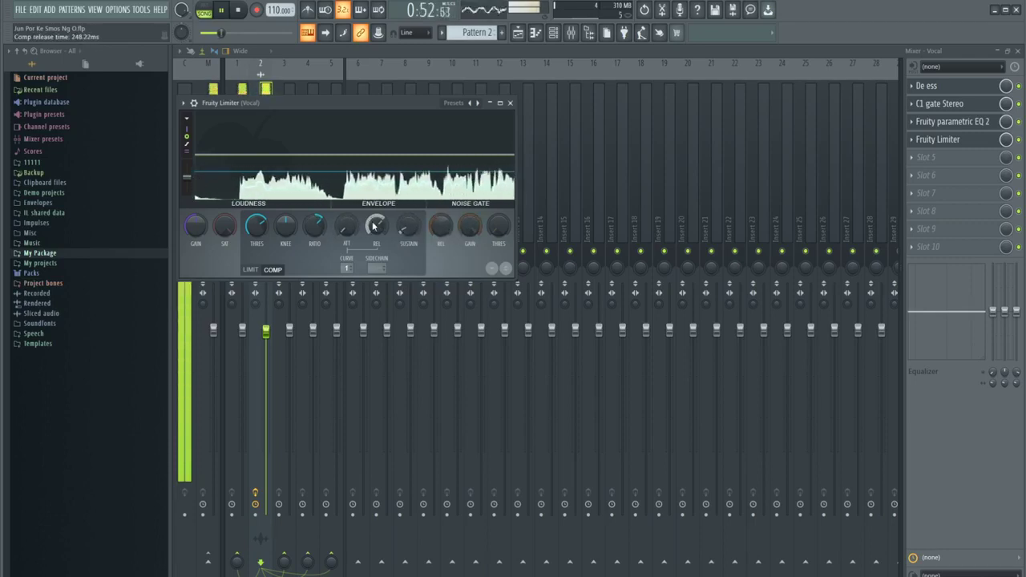
drag(376, 227, 376, 234)
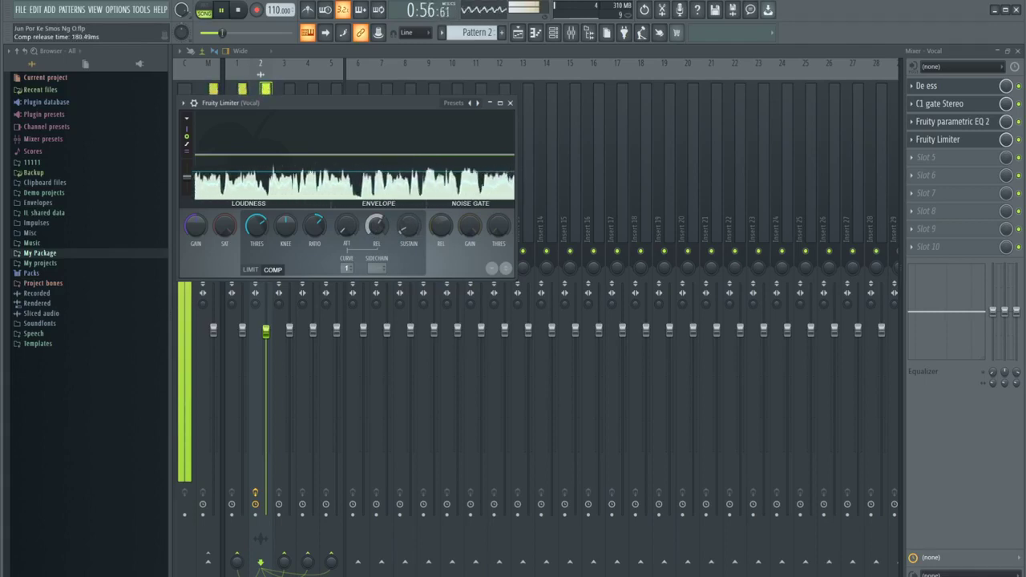
click(509, 102)
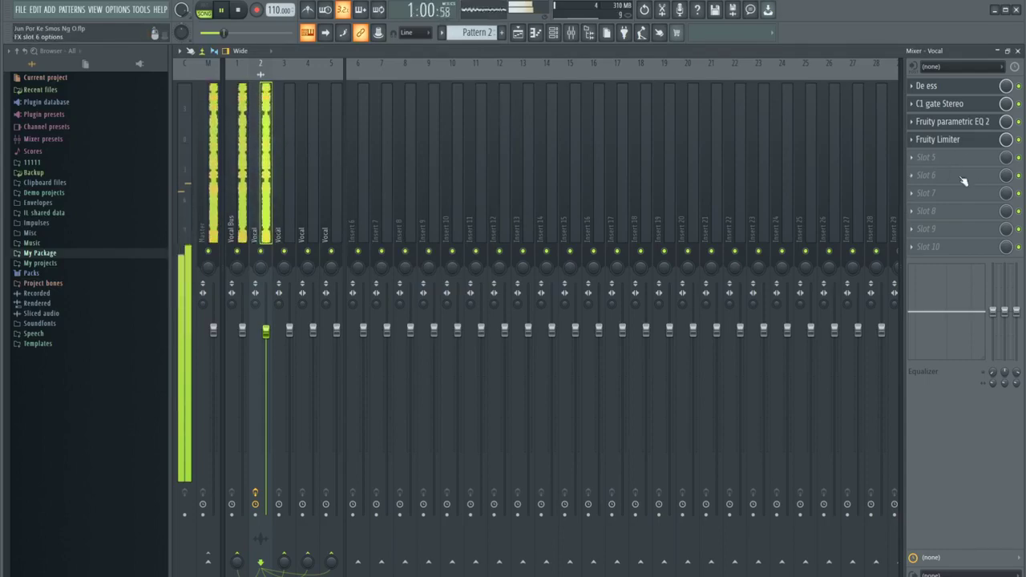
Add Fruity send to slot 9 of the Vocal track, route it to the second Vocal target offered, and select mixer insert 3
click(963, 229)
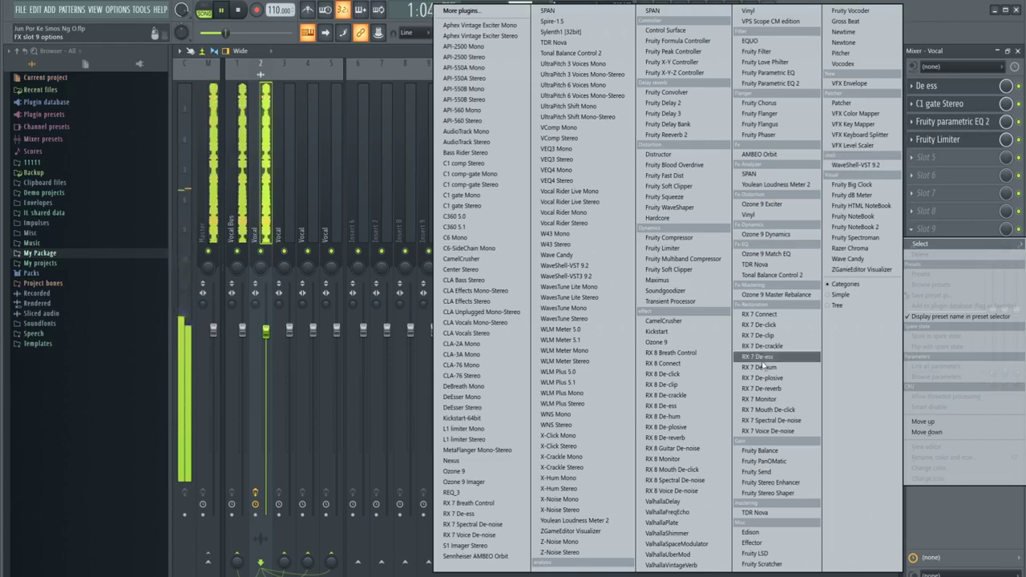
click(757, 471)
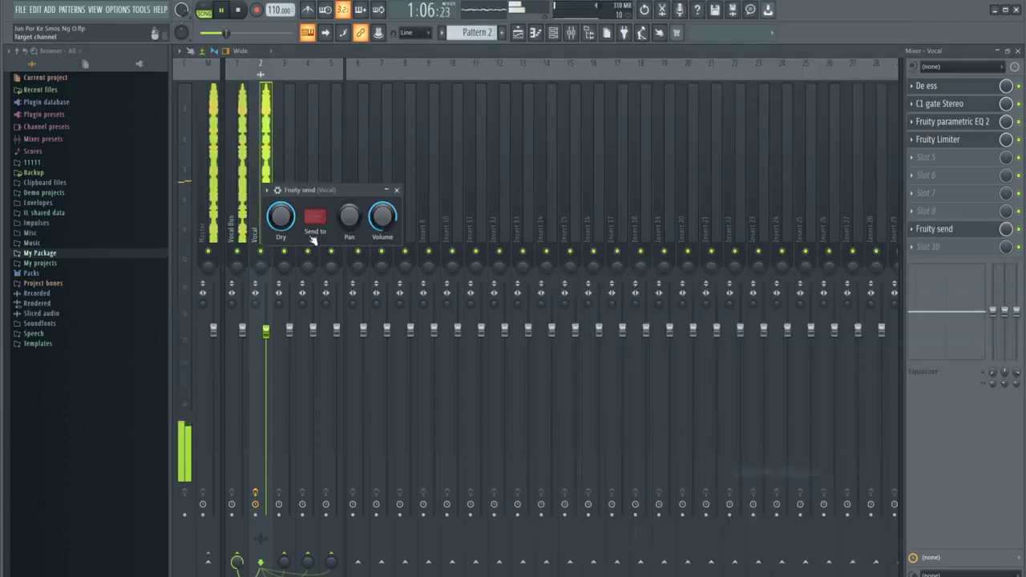
click(318, 217)
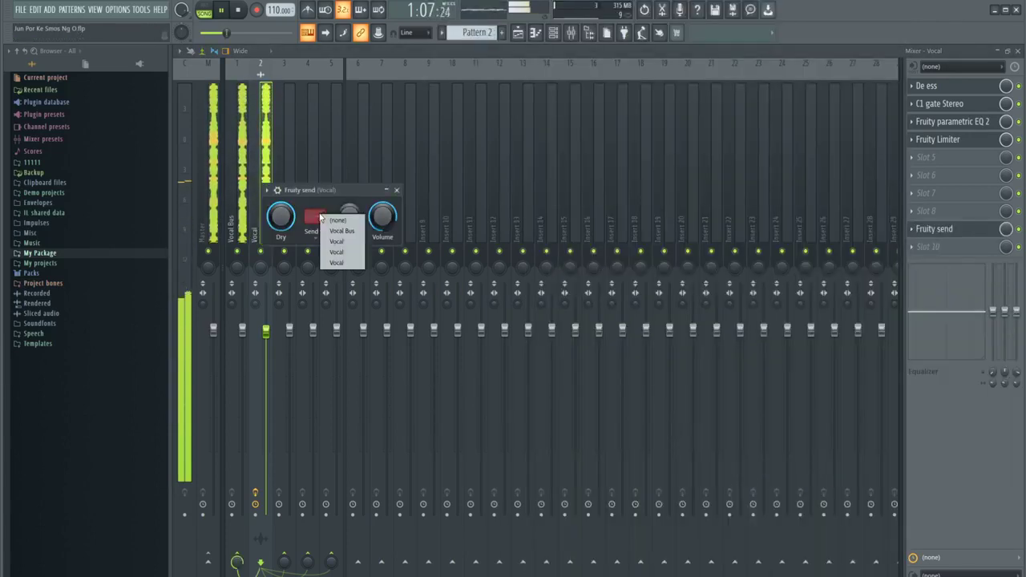
click(338, 253)
click(282, 154)
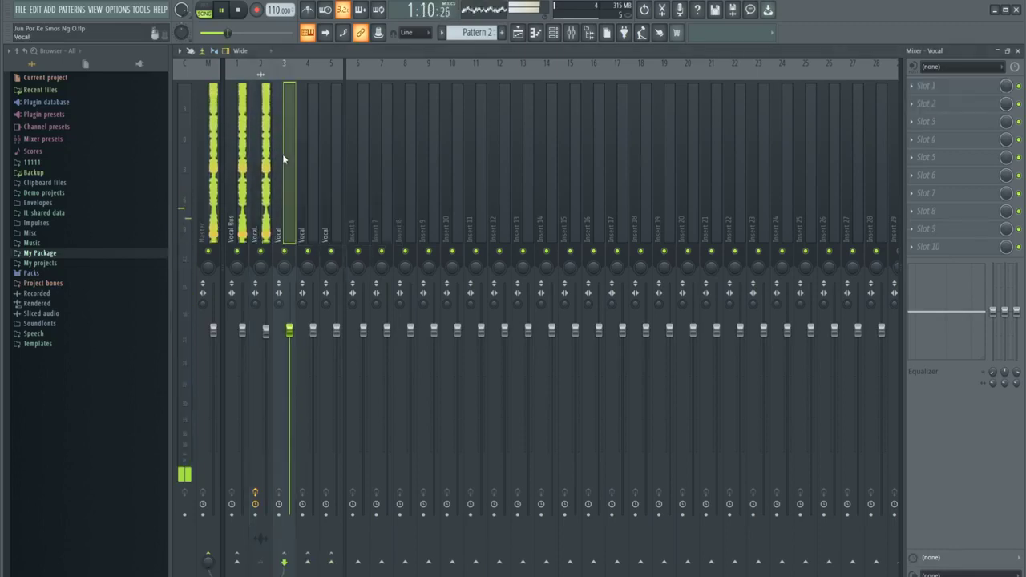
Rename mixer insert 3 as Reverb
right_click(282, 154)
click(327, 73)
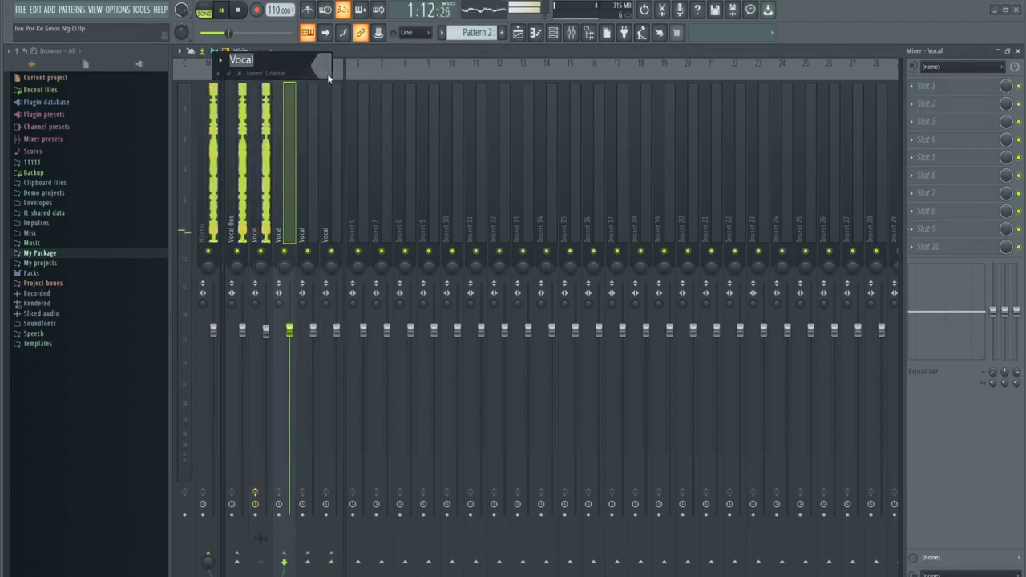
text(Reverb)
key(Return)
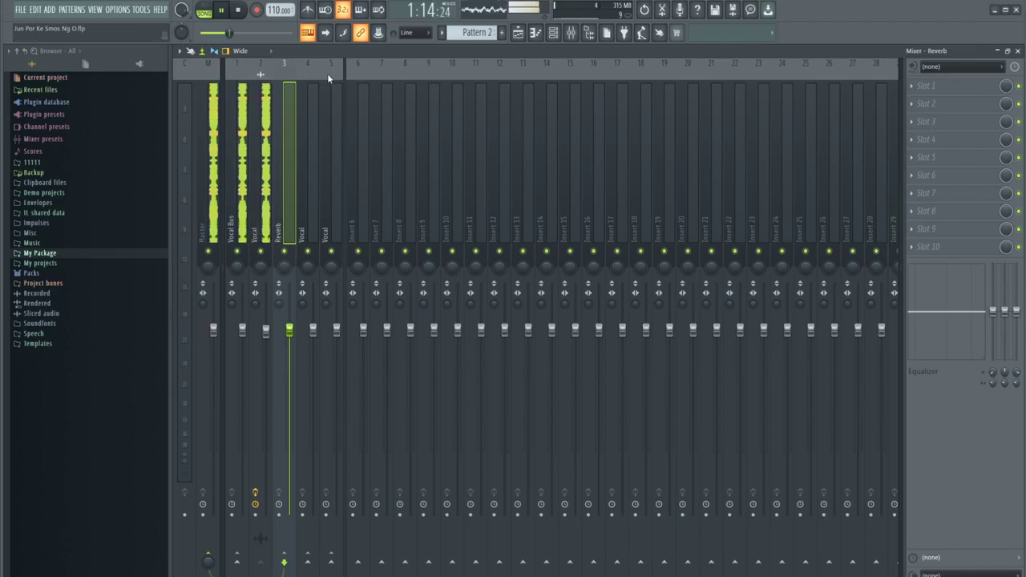
Load Fruity Reeverb 2 into slot 5 of the Reverb track and bring its dry level all the way down
click(929, 158)
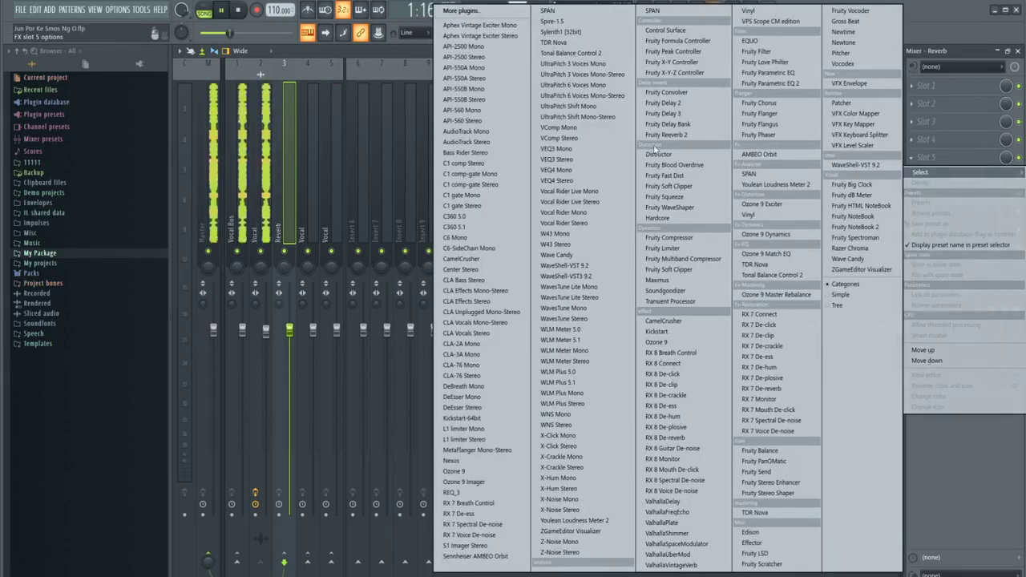
click(667, 135)
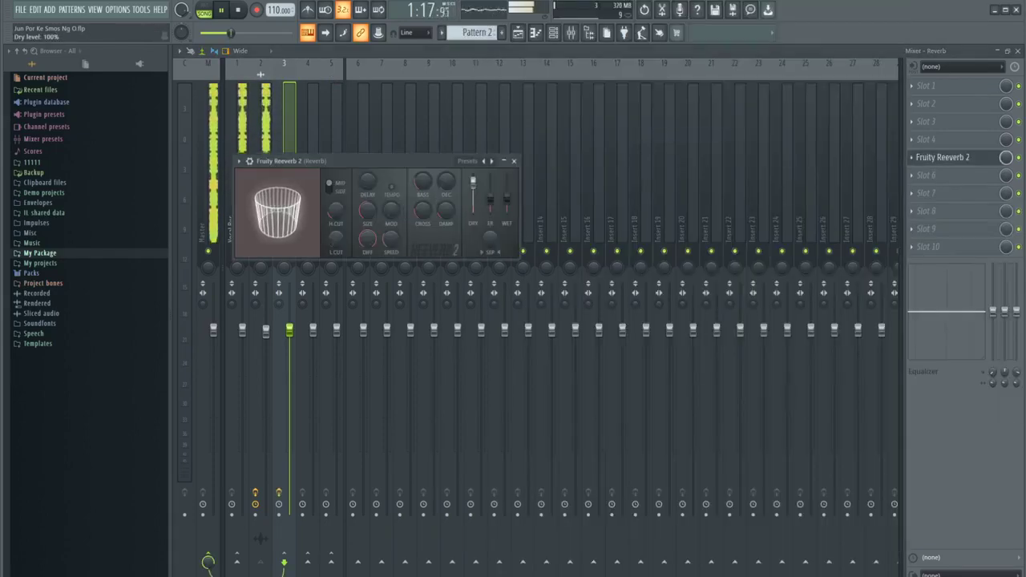
drag(473, 183, 473, 211)
Route the Fruity send in slot 9 of the main Vocal track on insert 2 to the Reverb track
click(258, 137)
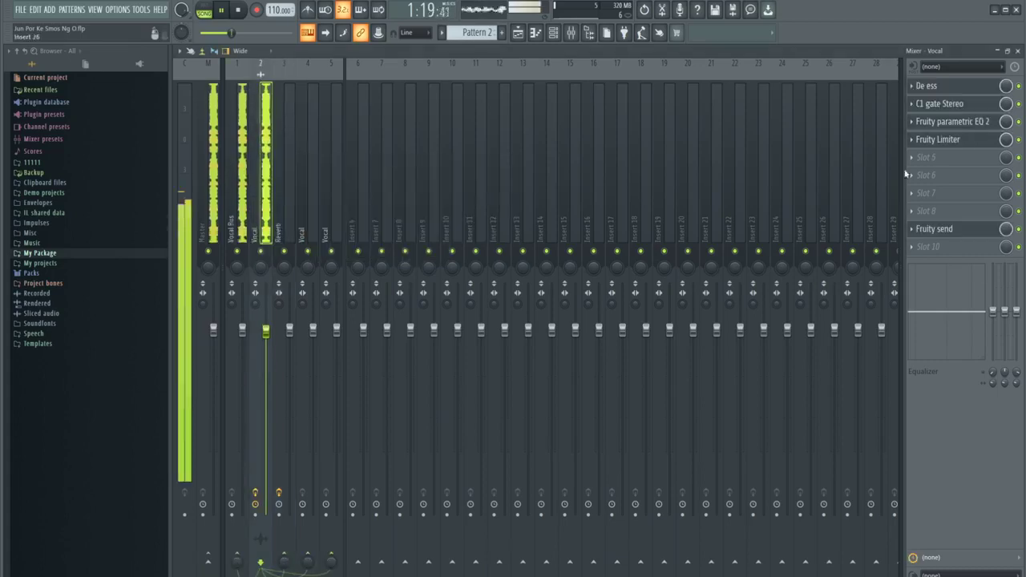
click(961, 232)
click(321, 218)
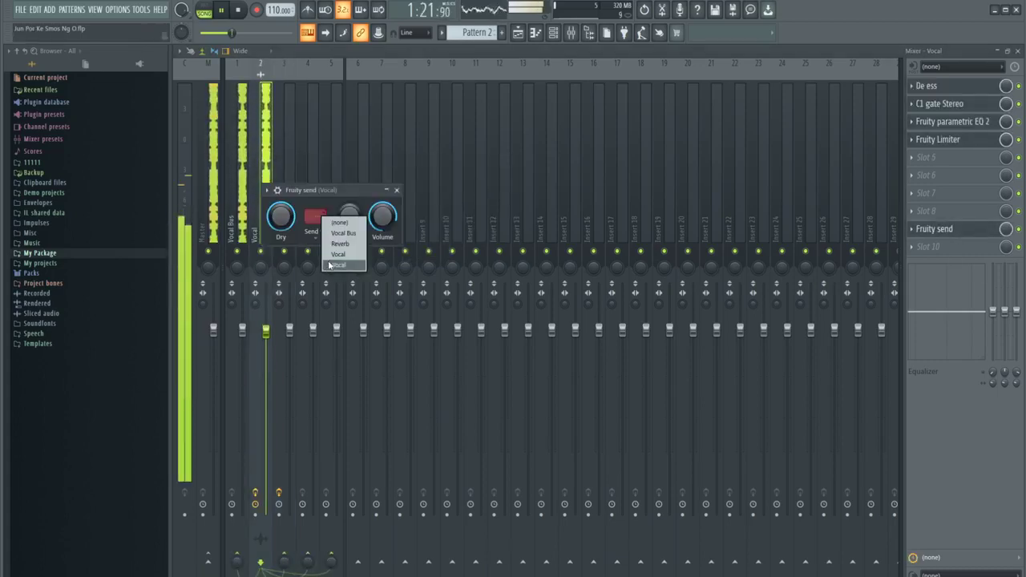
click(336, 245)
Adjust Fruity Reeverb 2 on the Reverb track: raise early reflections and room size, tweak the low cut, and set wet level to about 54%
click(287, 133)
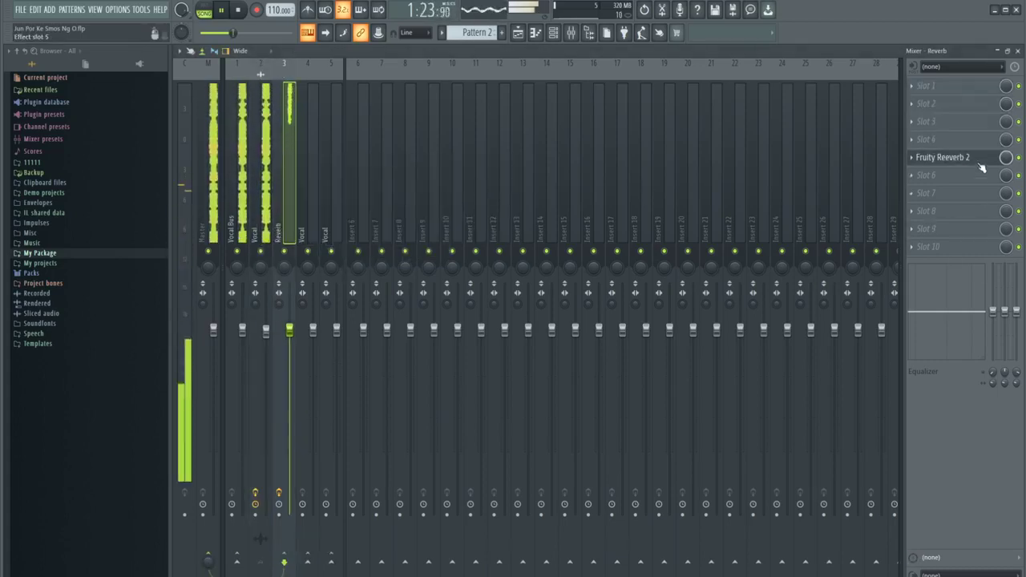
click(944, 158)
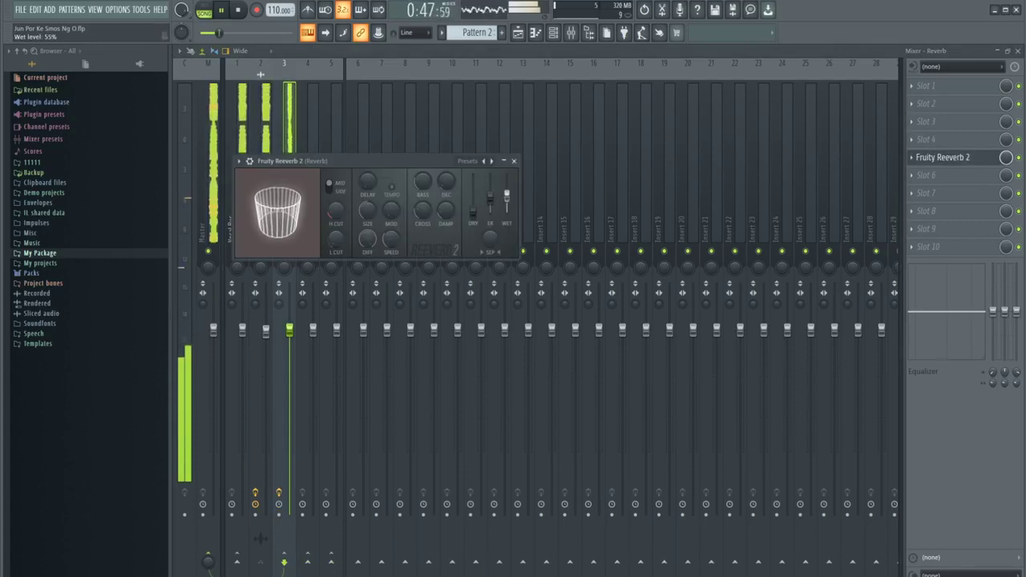
mouse_move(507, 197)
mouse_down()
mouse_move(506, 186)
mouse_move(490, 195)
mouse_up()
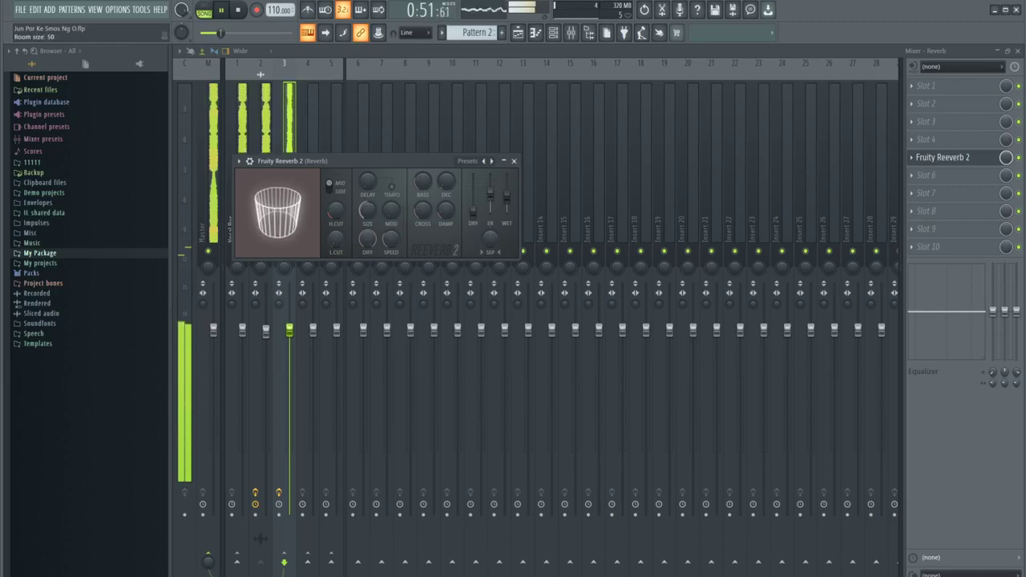
drag(363, 216, 363, 210)
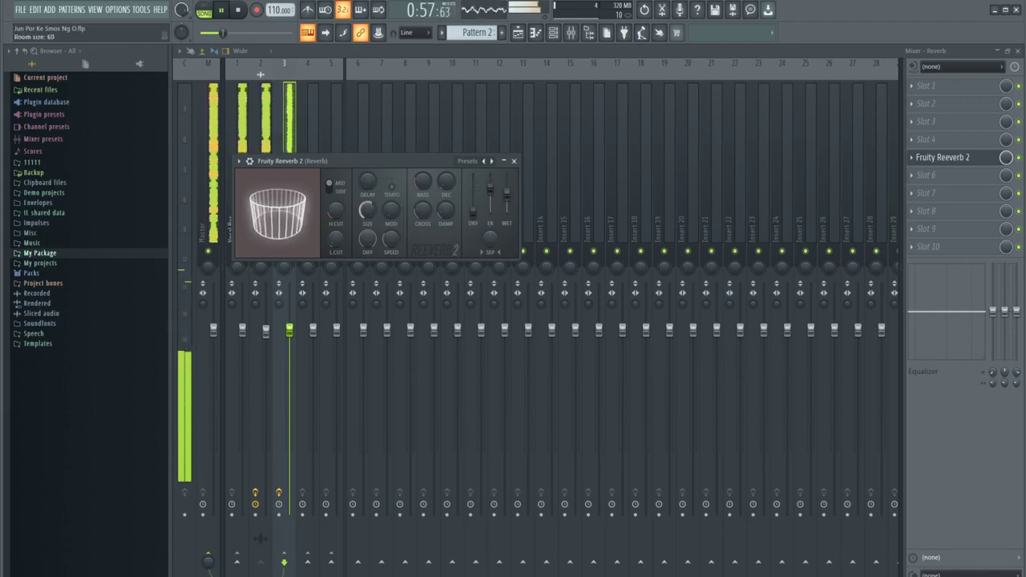
mouse_move(367, 210)
mouse_down()
mouse_move(367, 220)
mouse_move(367, 202)
mouse_up()
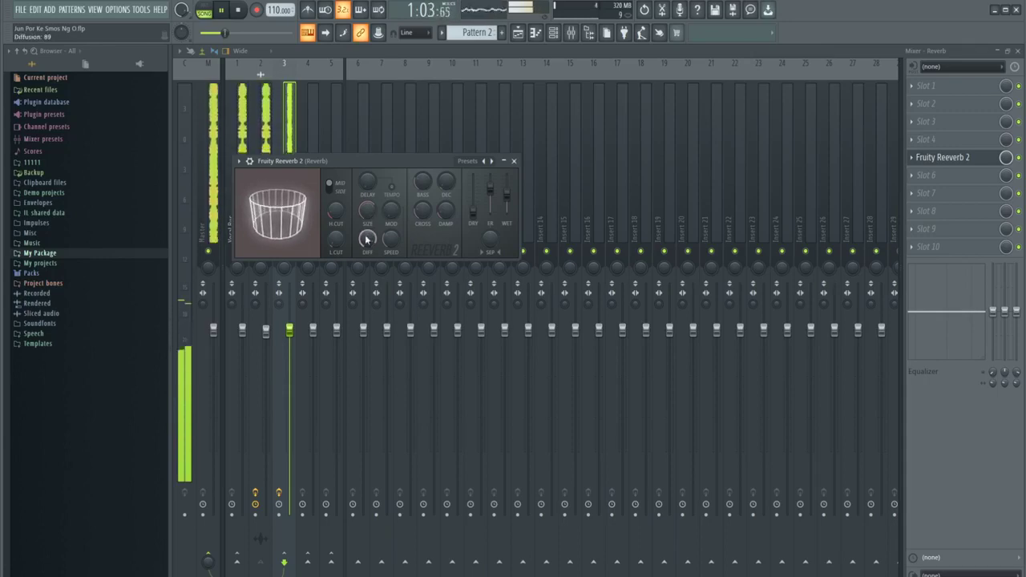
drag(336, 239, 336, 236)
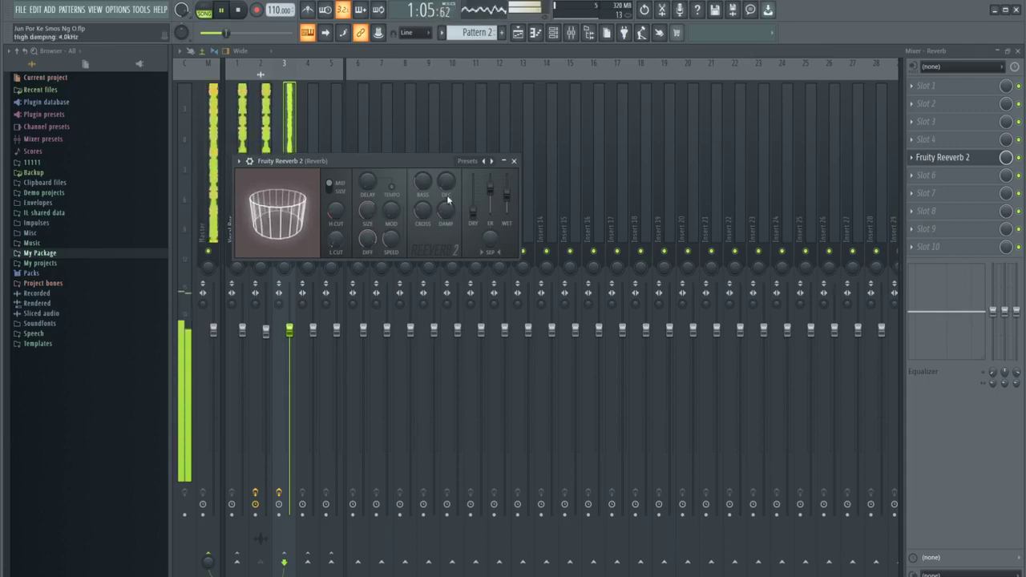
drag(506, 197, 506, 197)
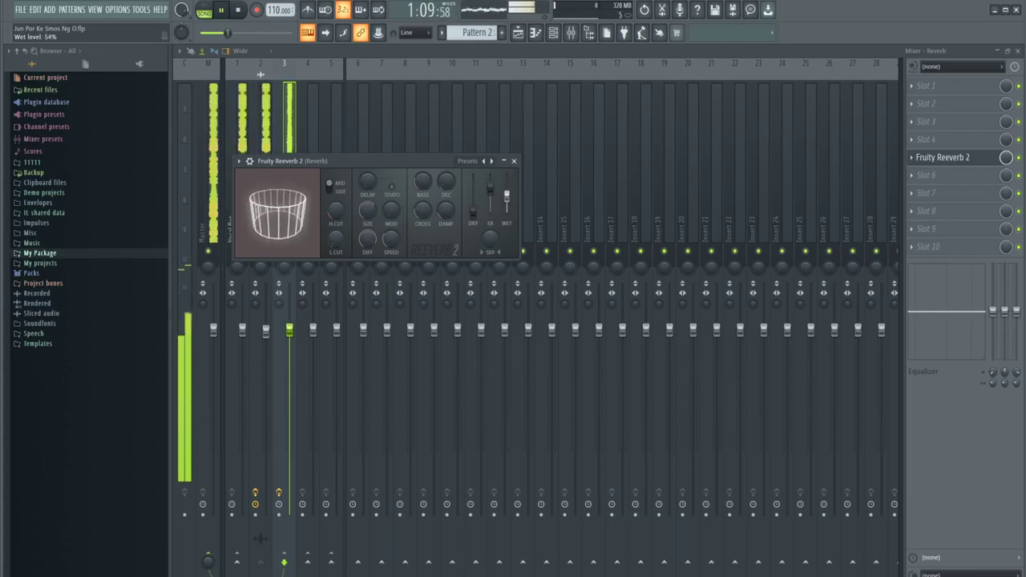
Add Fruity Parametric EQ 2 to slot 8 of the Reverb track, cutting the low mids and upper mids and boosting the highs
click(948, 210)
click(776, 81)
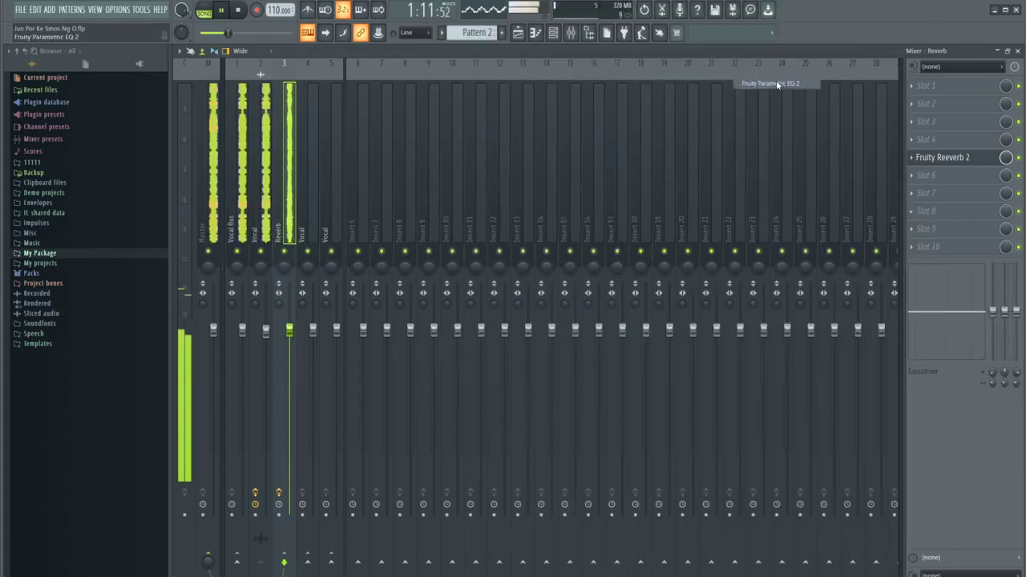
drag(371, 300, 366, 308)
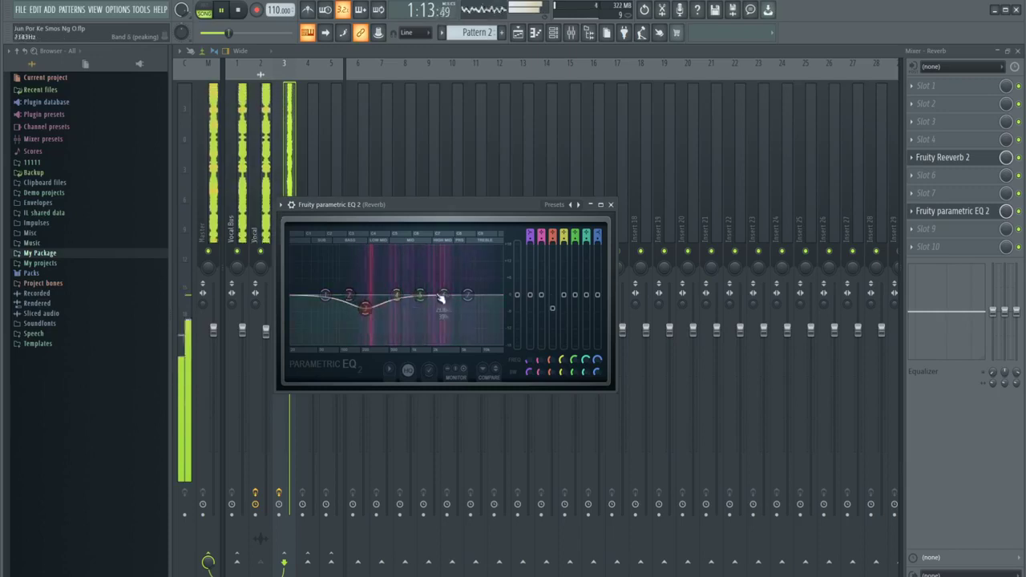
drag(443, 296, 471, 287)
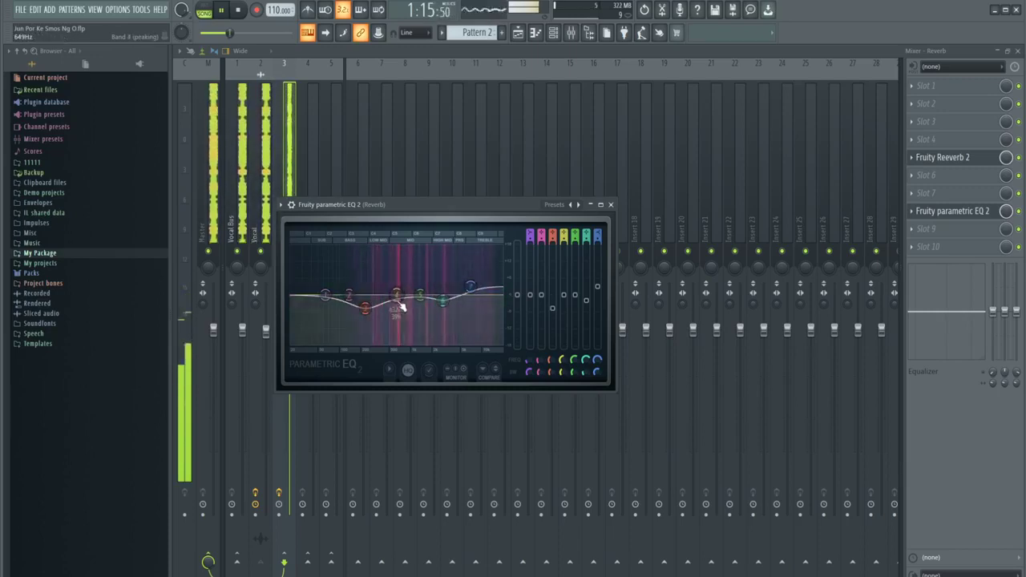
drag(397, 295, 395, 291)
Load Fruity Delay Bank into slot 3 of mixer insert 4, pause playback and apply the Classic ping pong preset
click(270, 151)
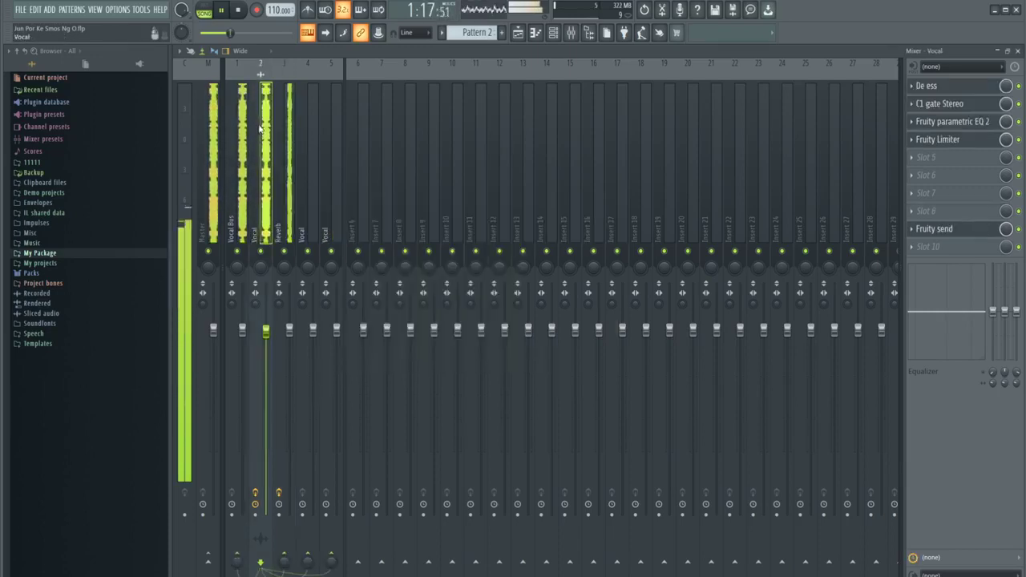
click(310, 166)
click(926, 121)
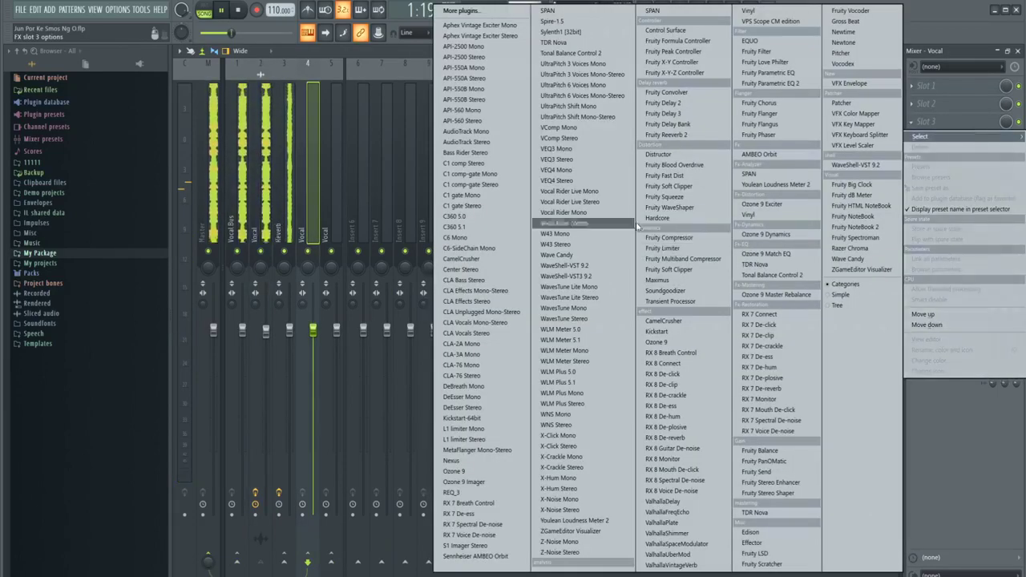
click(663, 126)
key(space)
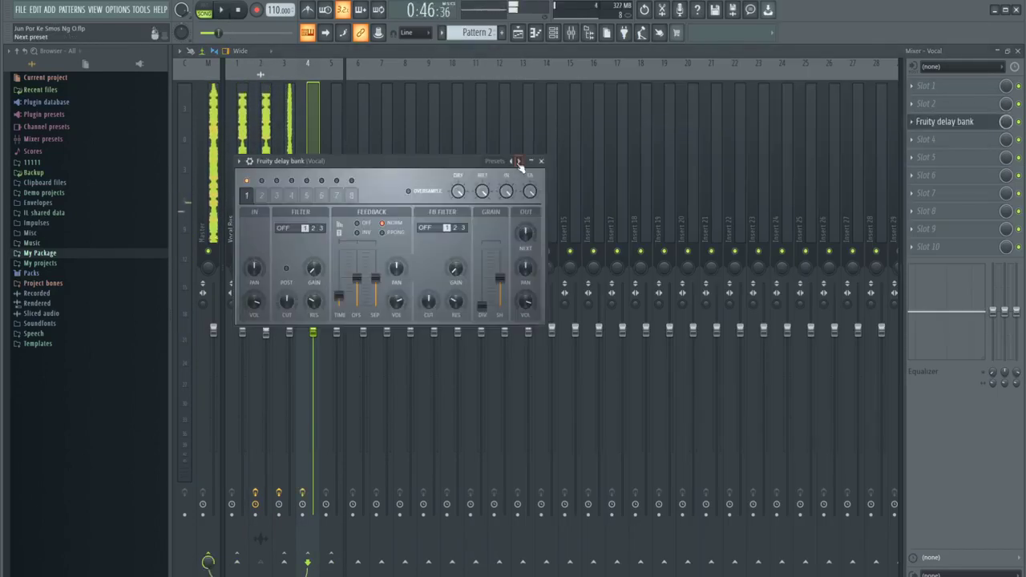
click(519, 161)
click(543, 246)
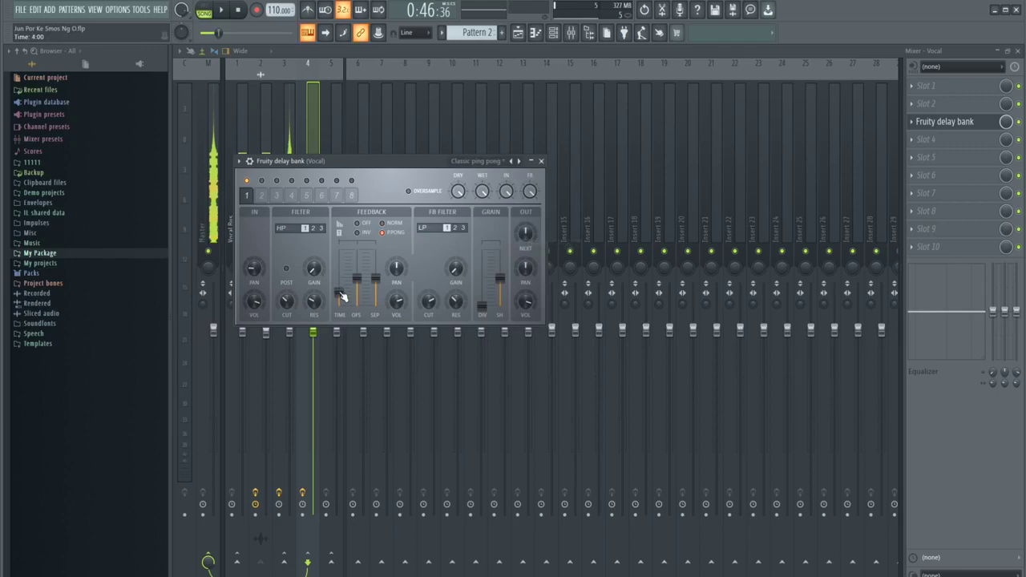
Add Fruity Send to slot 10 of the Vocal track on insert 2 and route it to the first Vocal target offered
click(265, 121)
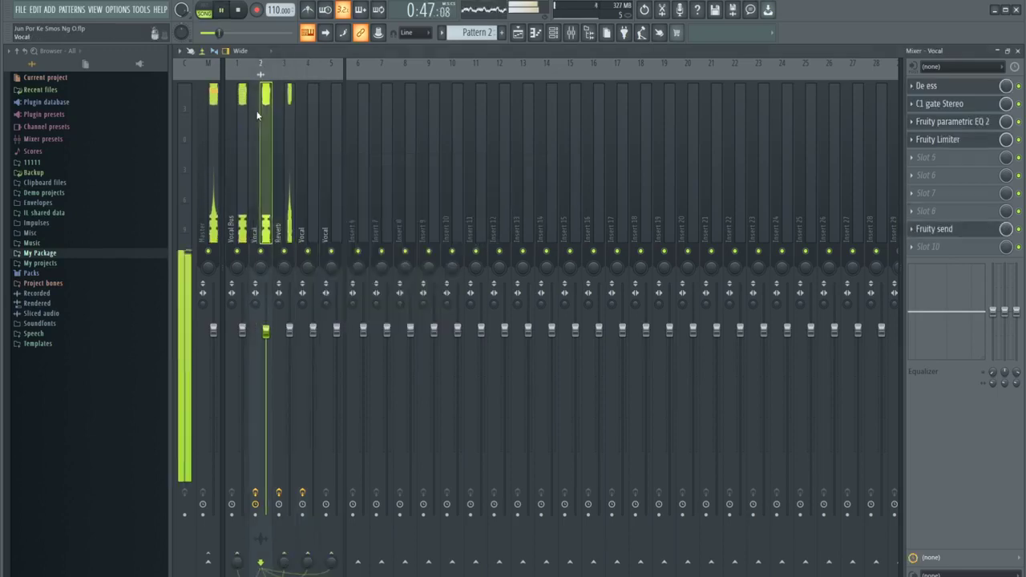
click(928, 246)
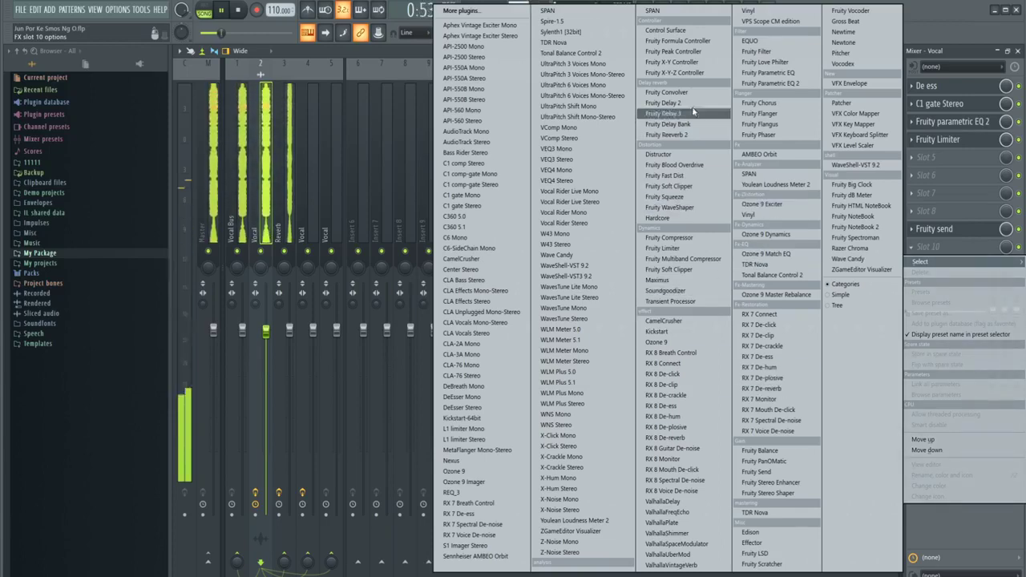
click(762, 471)
click(330, 237)
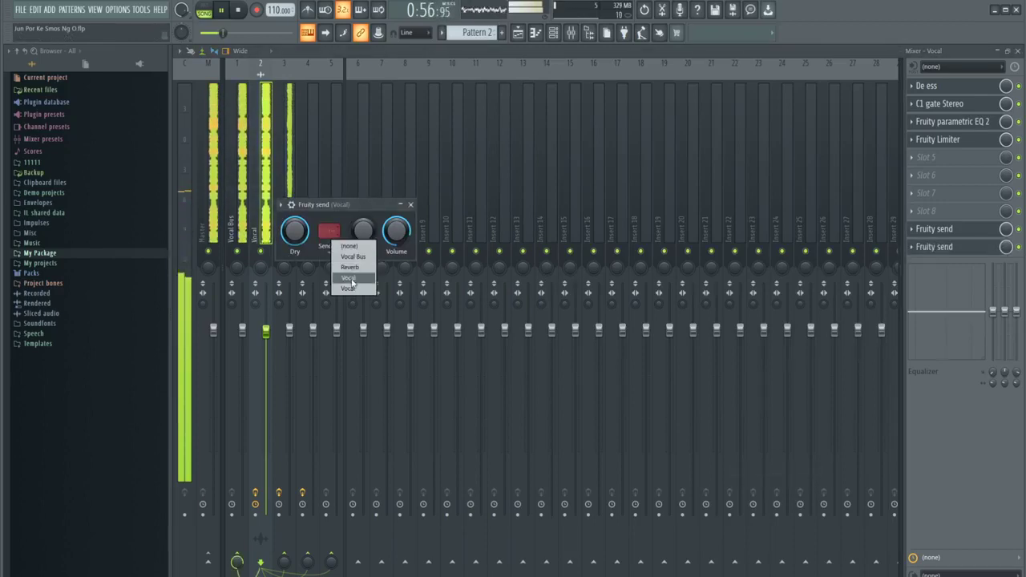
click(349, 278)
Enable oversampling and adjust the feedback filter cutoff in Fruity Delay Bank on mixer insert 4
click(308, 145)
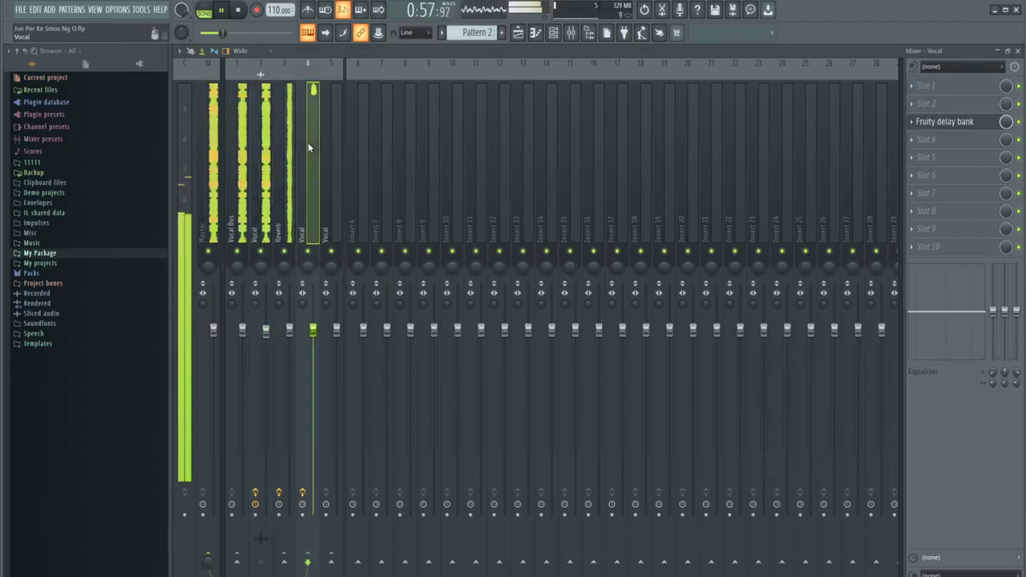
click(950, 122)
click(434, 199)
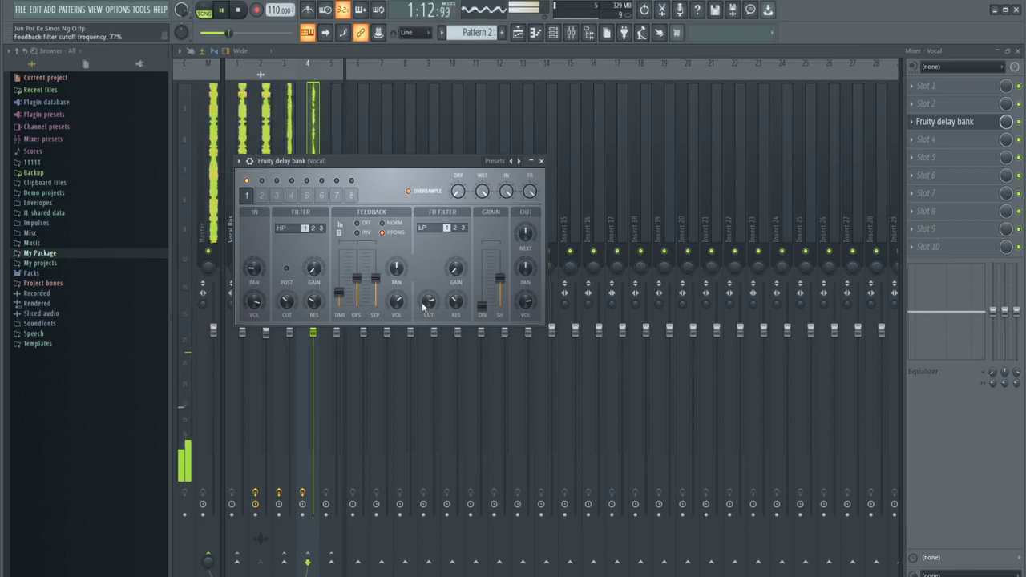
drag(423, 305, 453, 313)
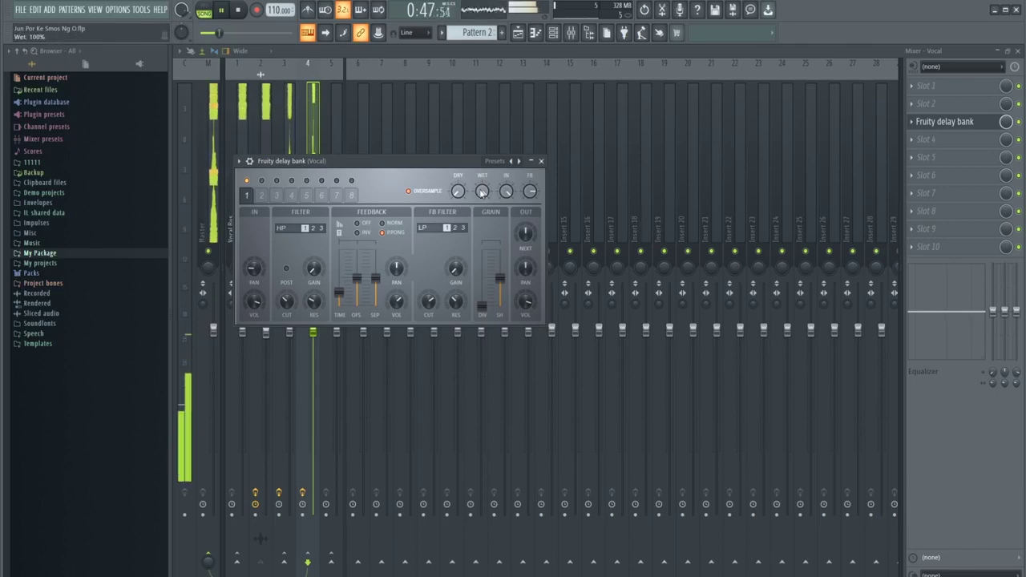
click(298, 112)
click(339, 138)
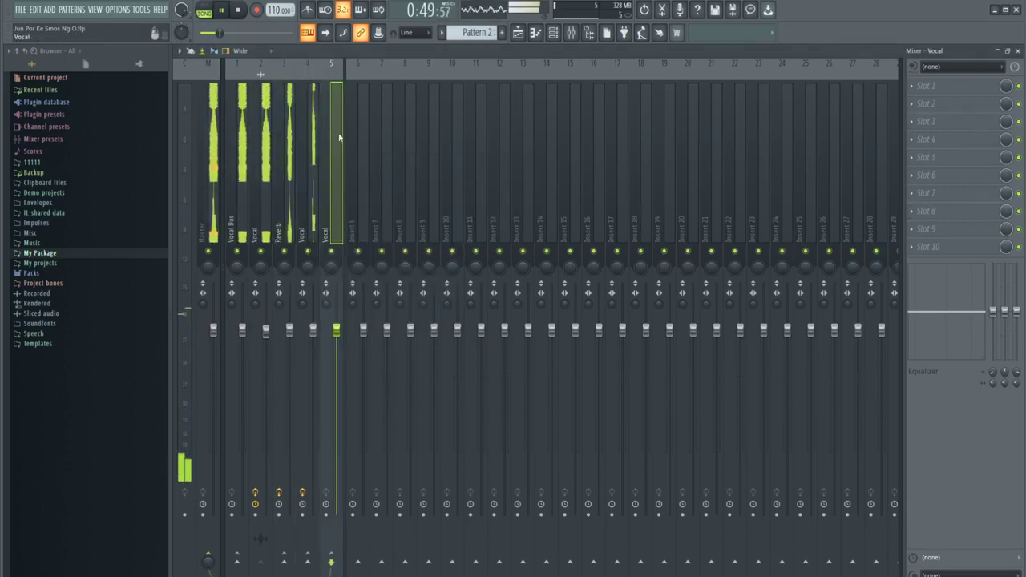
click(265, 127)
click(332, 118)
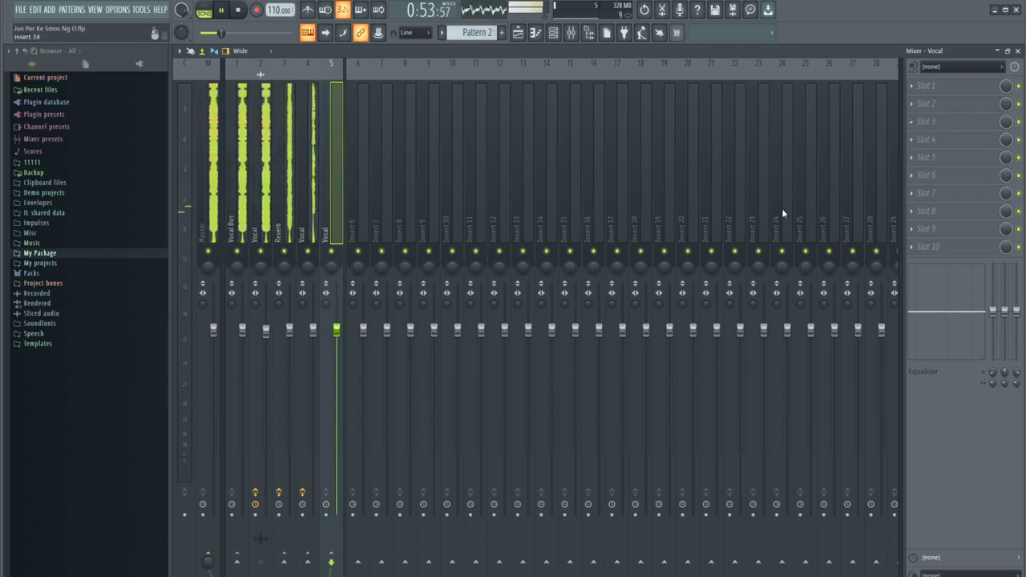
right_click(330, 151)
click(332, 157)
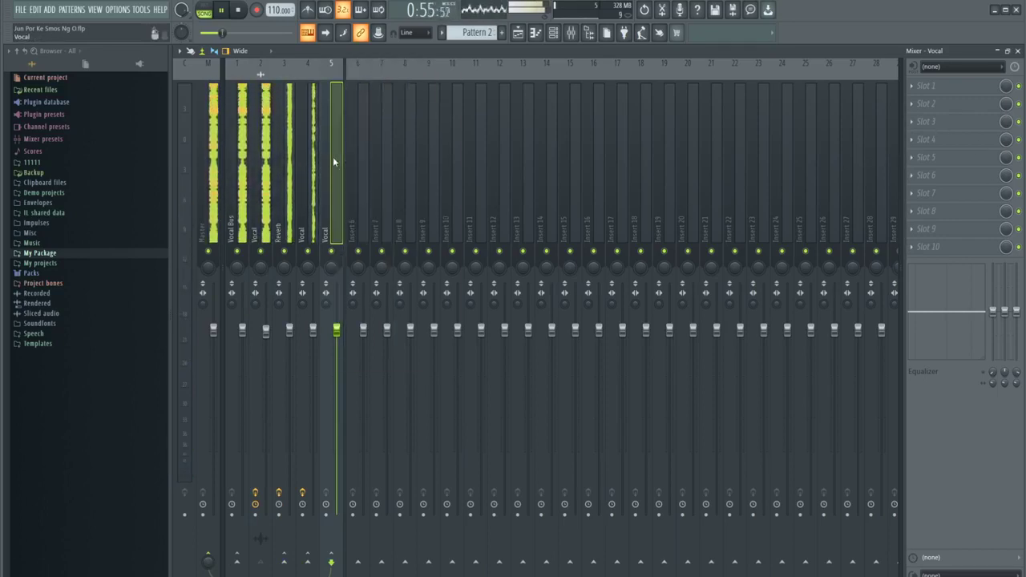
right_click(333, 157)
click(369, 73)
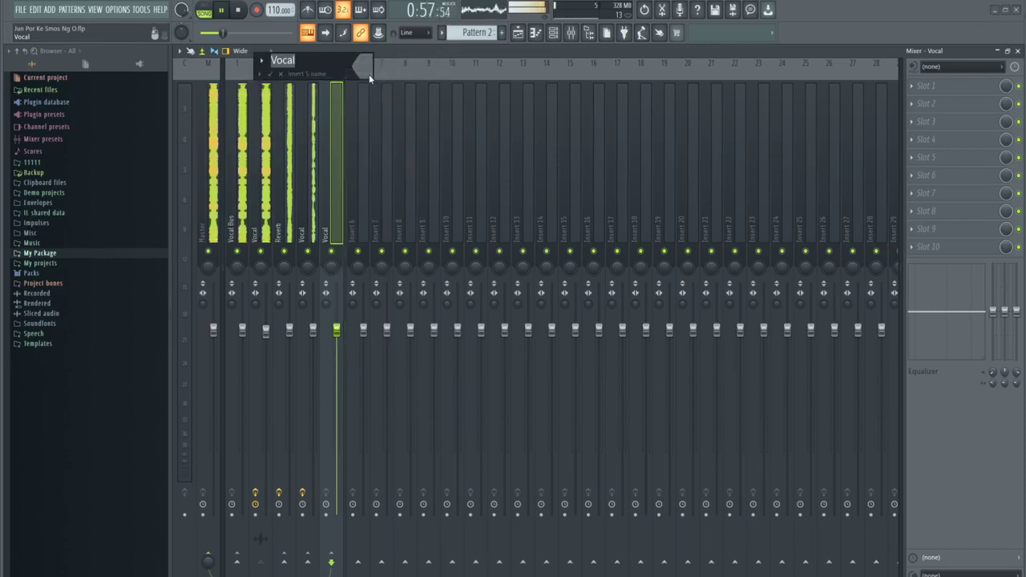
text(Pa)
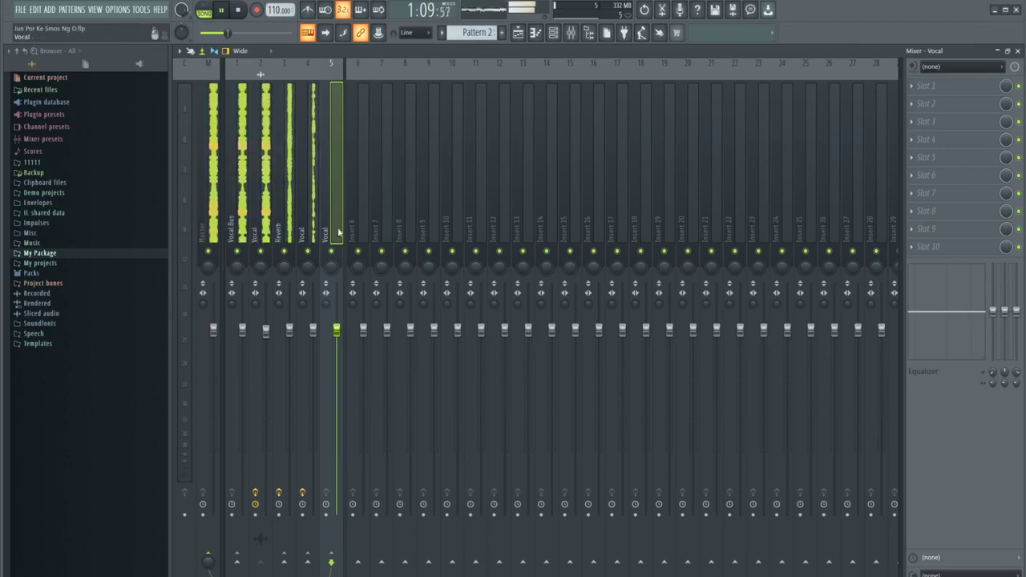
Load S1 Imager Stereo into slot 3 of mixer insert 5, then return to the Vocal track on insert 2
click(269, 171)
click(331, 124)
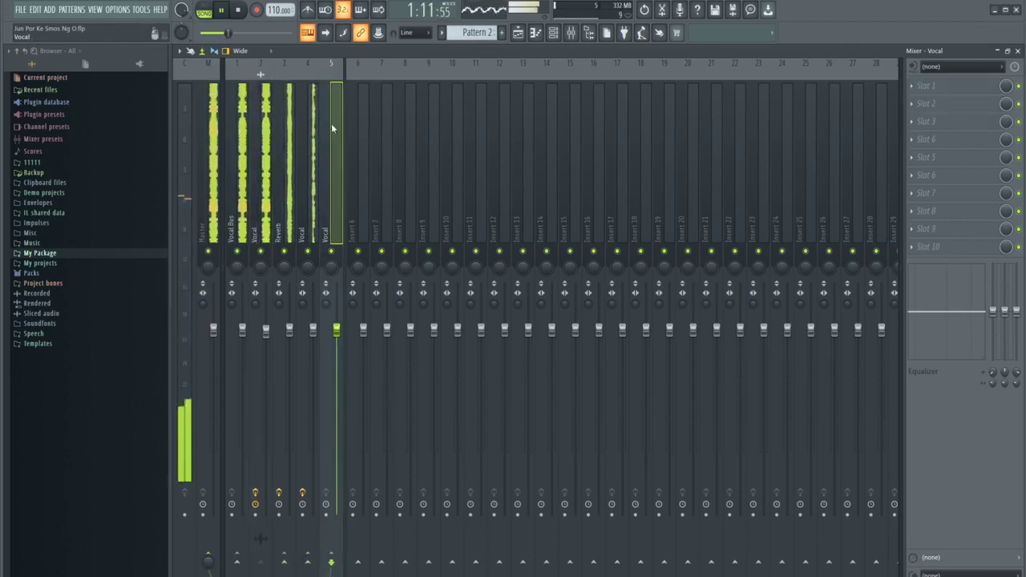
click(927, 121)
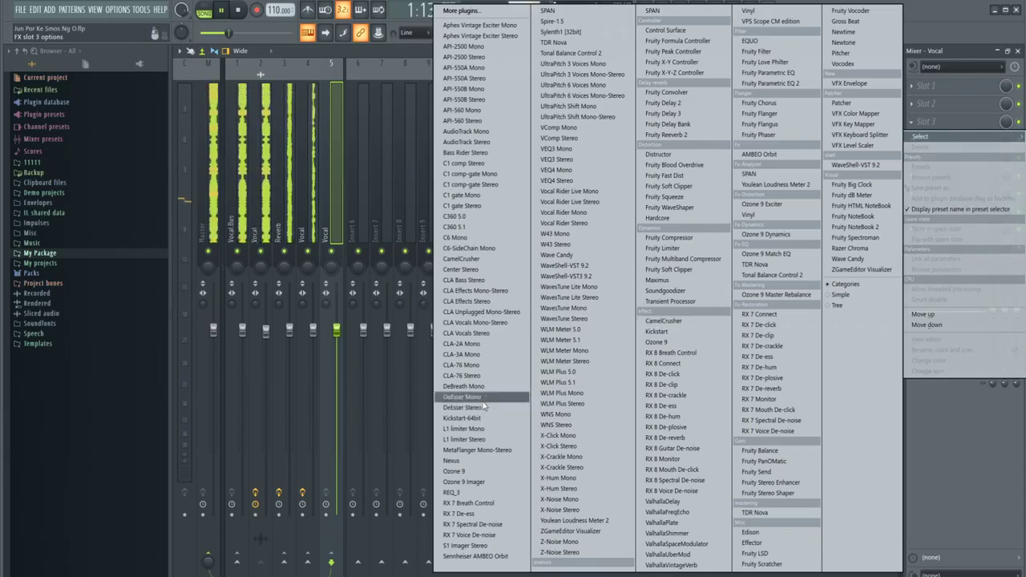
click(465, 546)
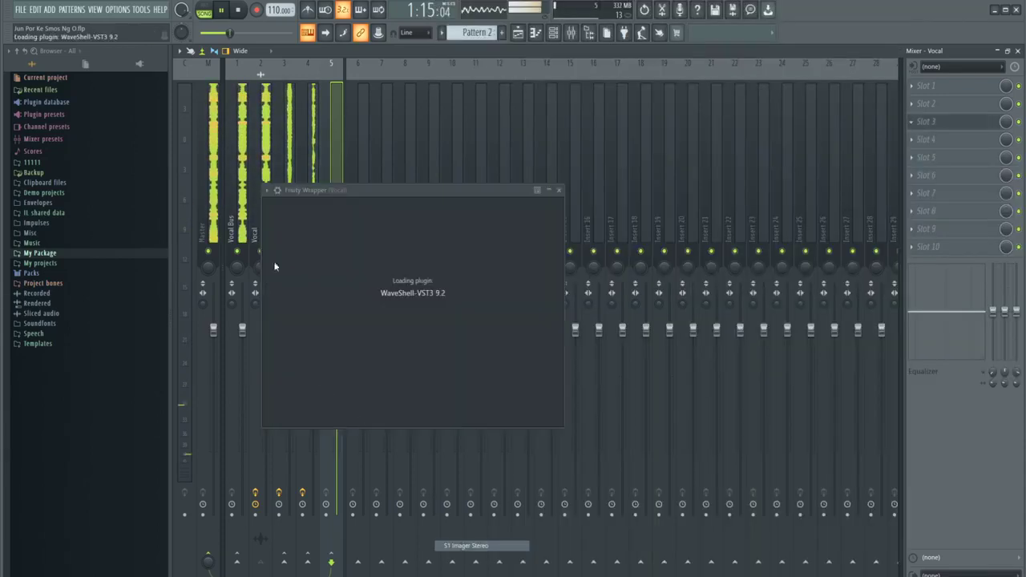
click(267, 150)
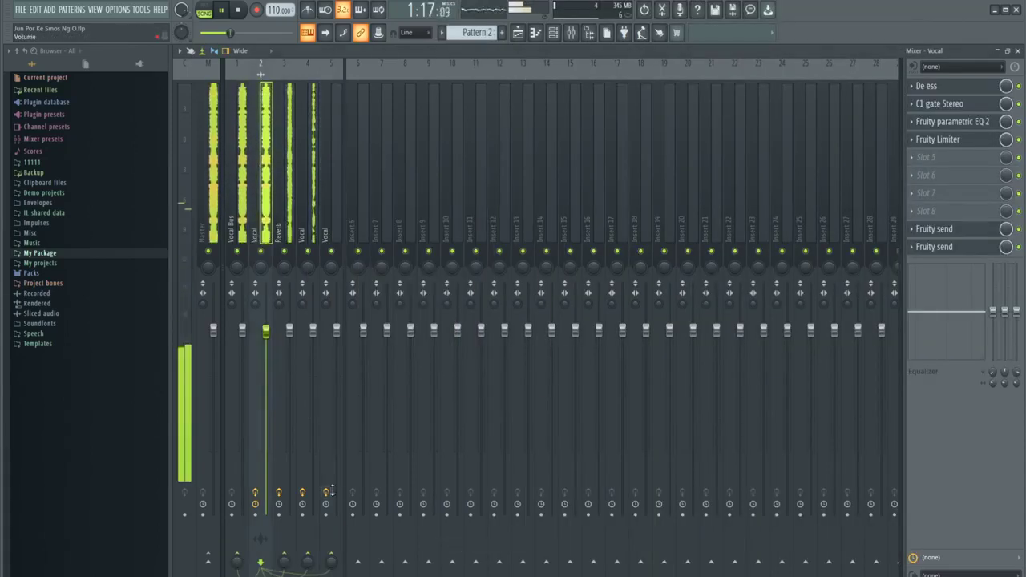
Add Fruity Send to slot 8 of the Vocal track on insert 2 and route it to the Vocal track on insert 5
click(913, 249)
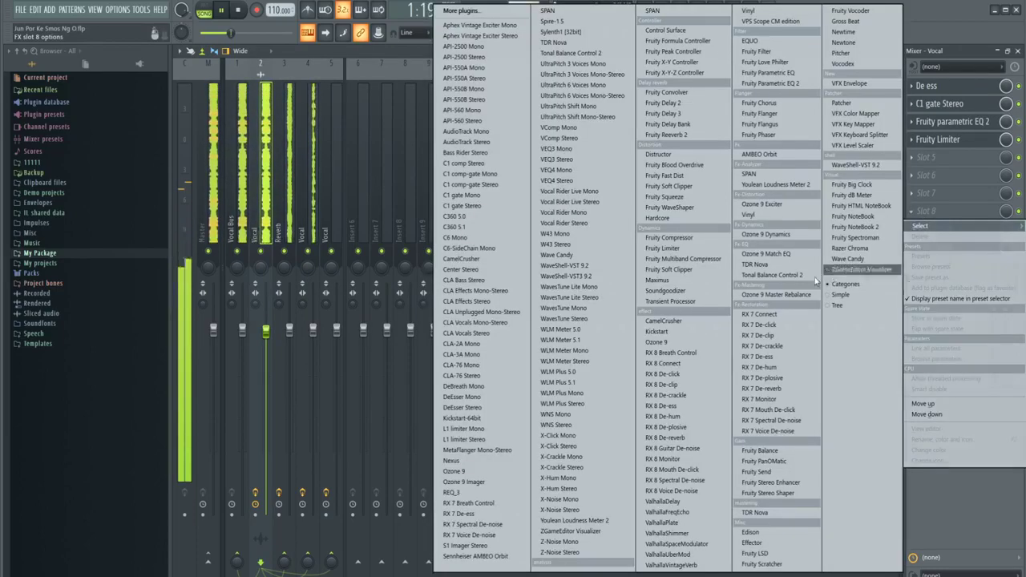
click(759, 472)
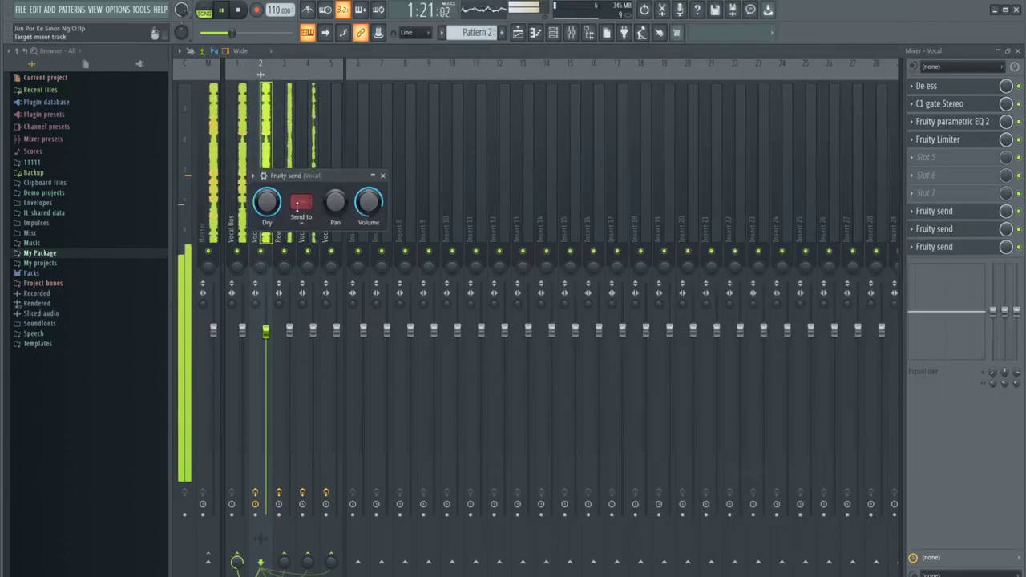
click(300, 204)
click(323, 223)
Lower the insert 5 Vocal fader substantially and set its S1 Imager to Asymmetry -33 and Rotation 12
click(332, 126)
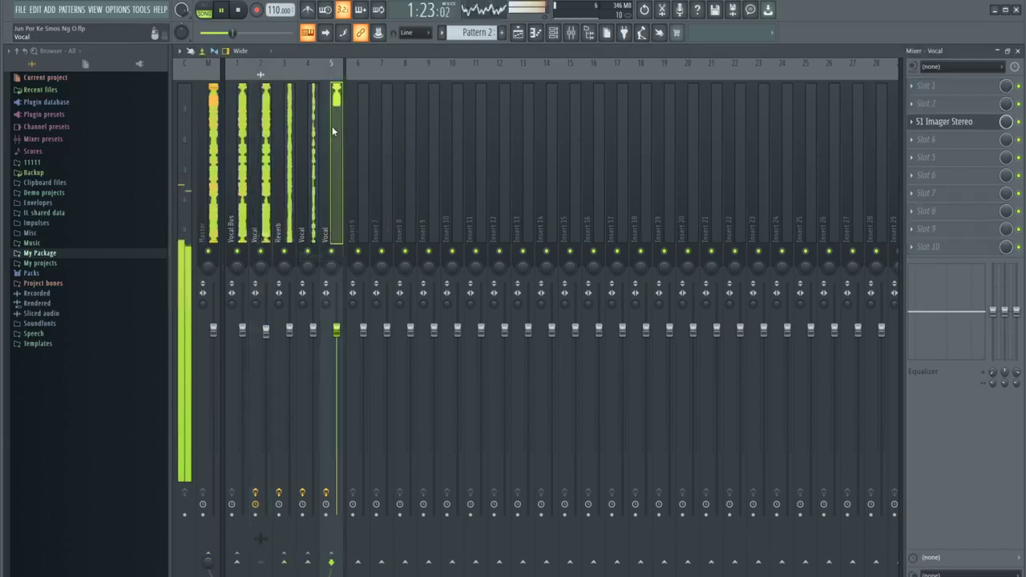
drag(337, 328, 337, 465)
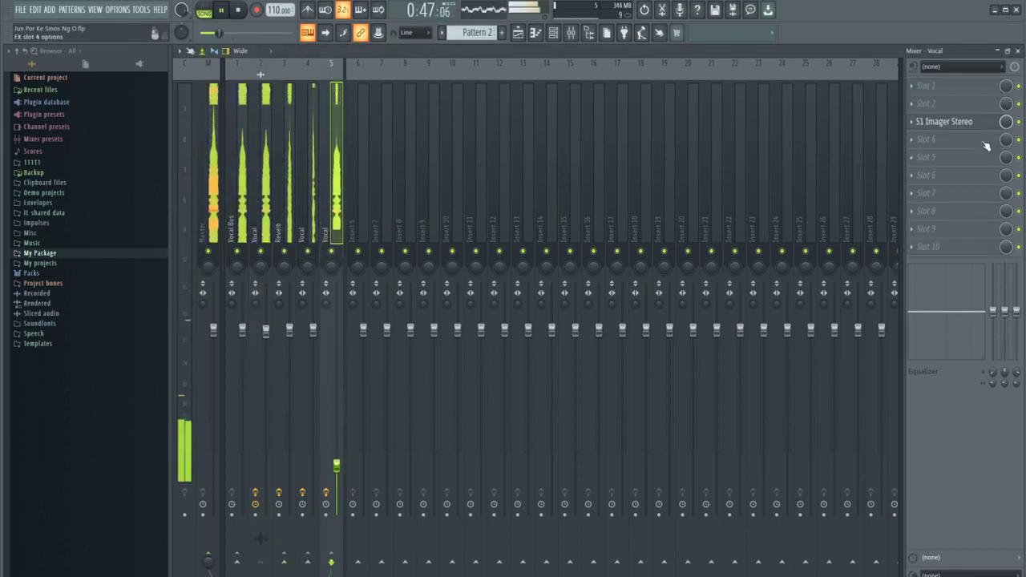
click(950, 121)
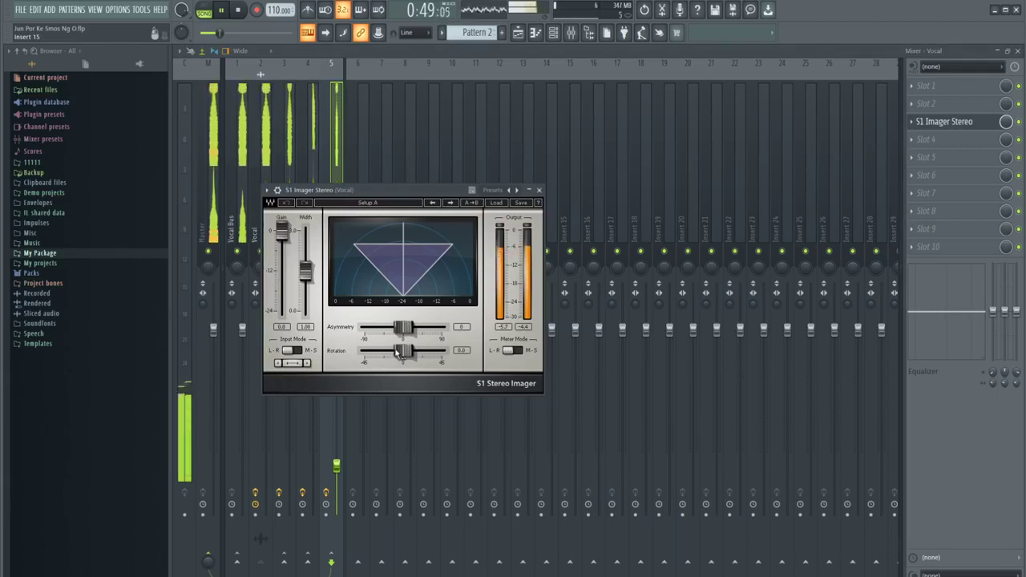
mouse_move(404, 321)
mouse_down()
mouse_move(439, 321)
mouse_move(391, 327)
mouse_move(408, 351)
mouse_move(390, 327)
mouse_up()
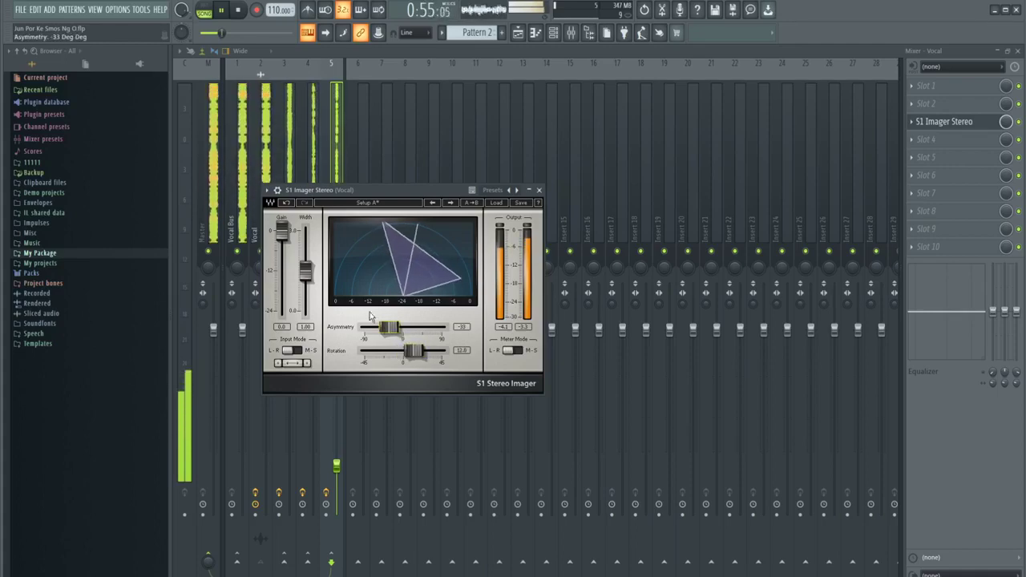
drag(337, 466, 337, 468)
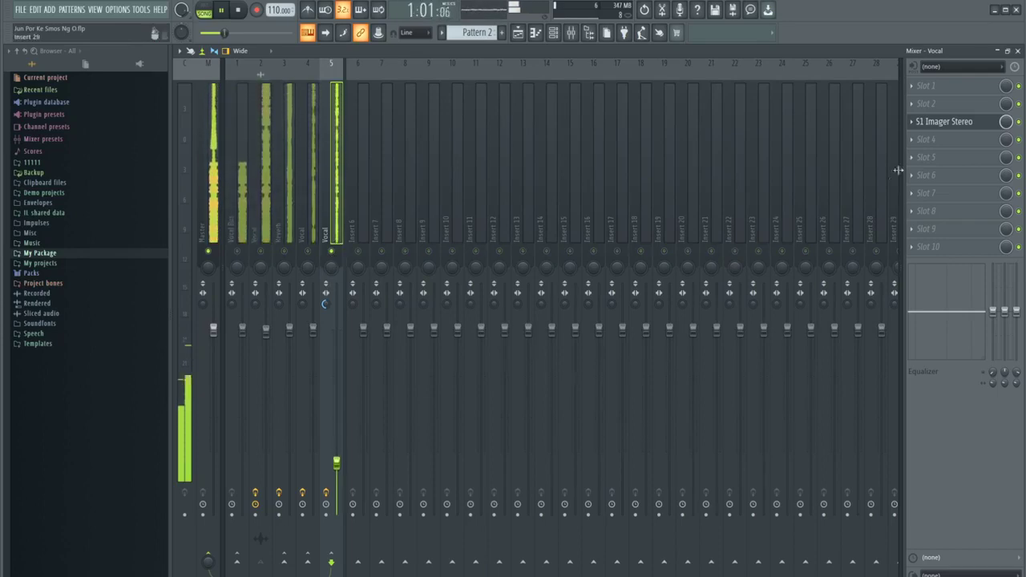
click(954, 126)
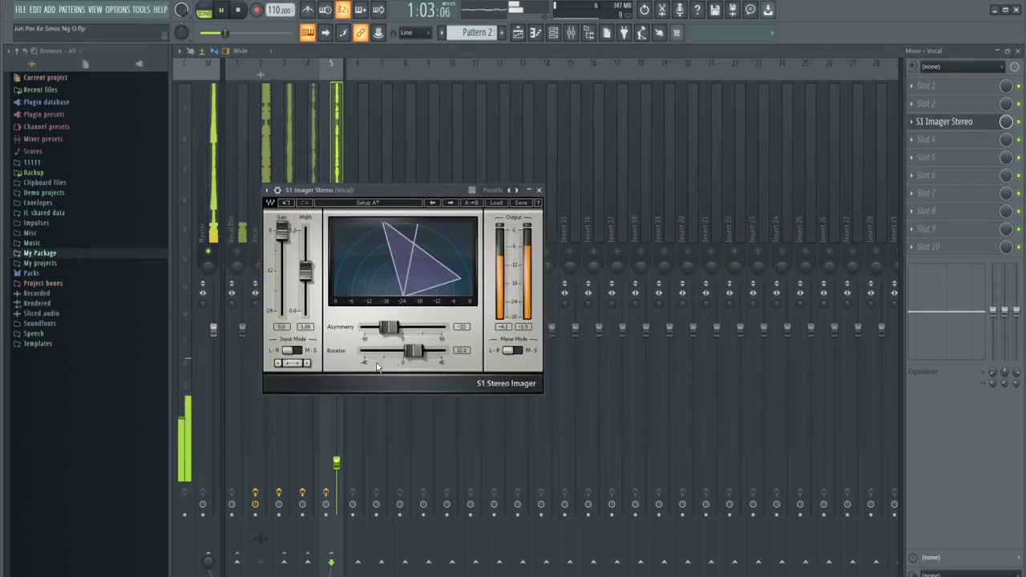
click(340, 151)
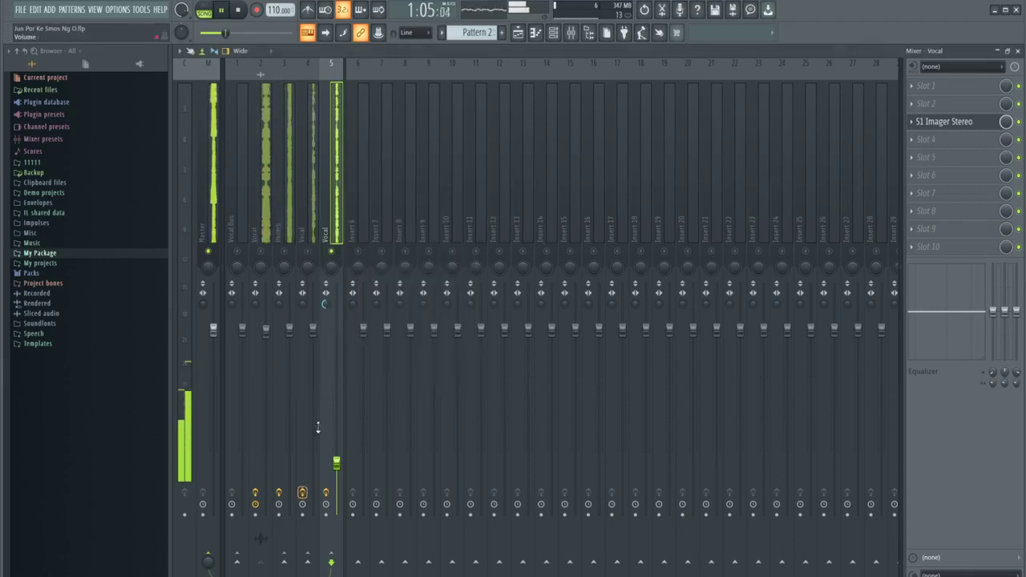
Review the Vocal, Reverb and Vocal Bus effect chains, including the Fruity Reeverb 2 and De ess settings
click(266, 136)
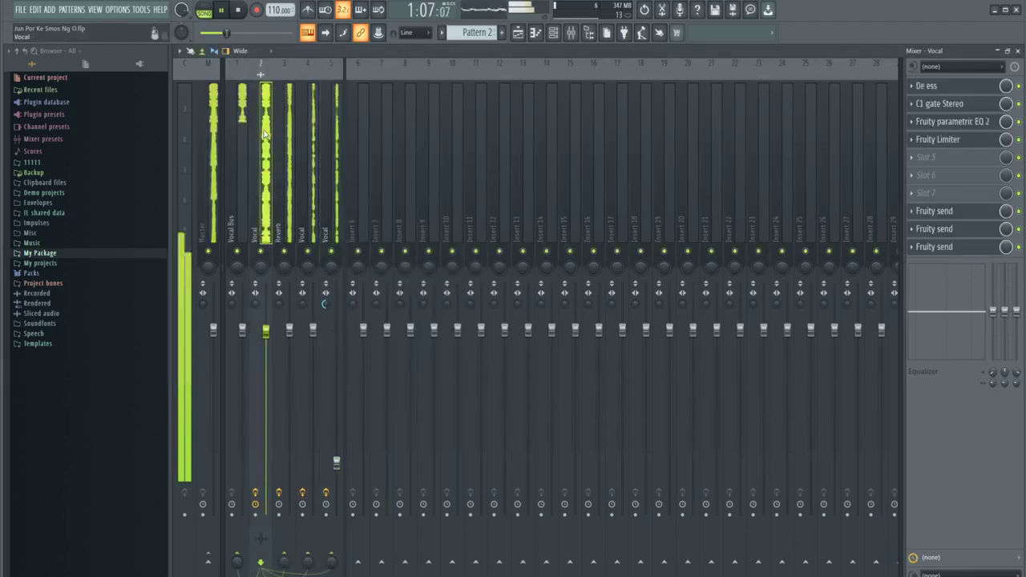
click(291, 177)
click(955, 160)
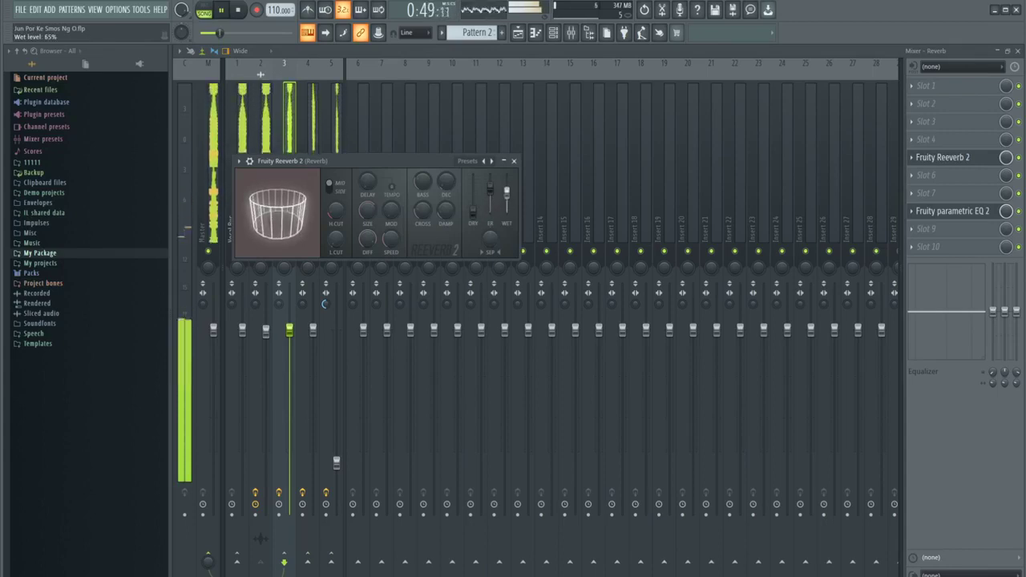
click(263, 141)
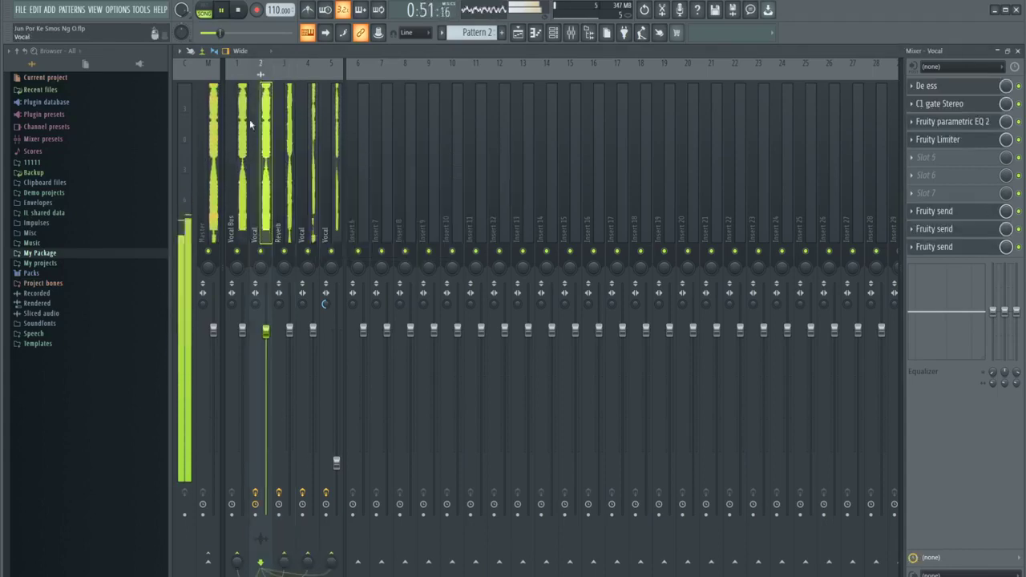
click(244, 122)
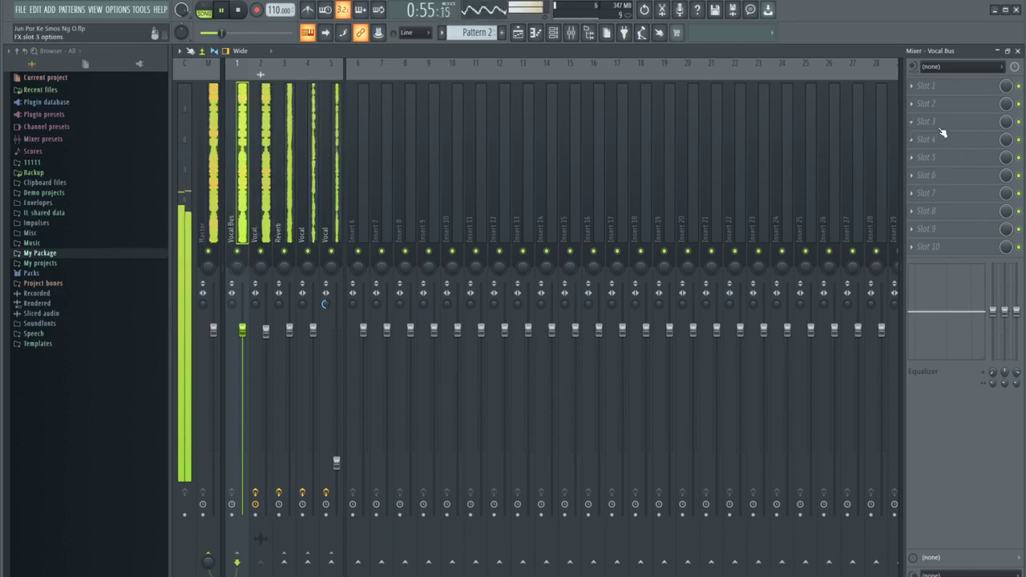
click(268, 122)
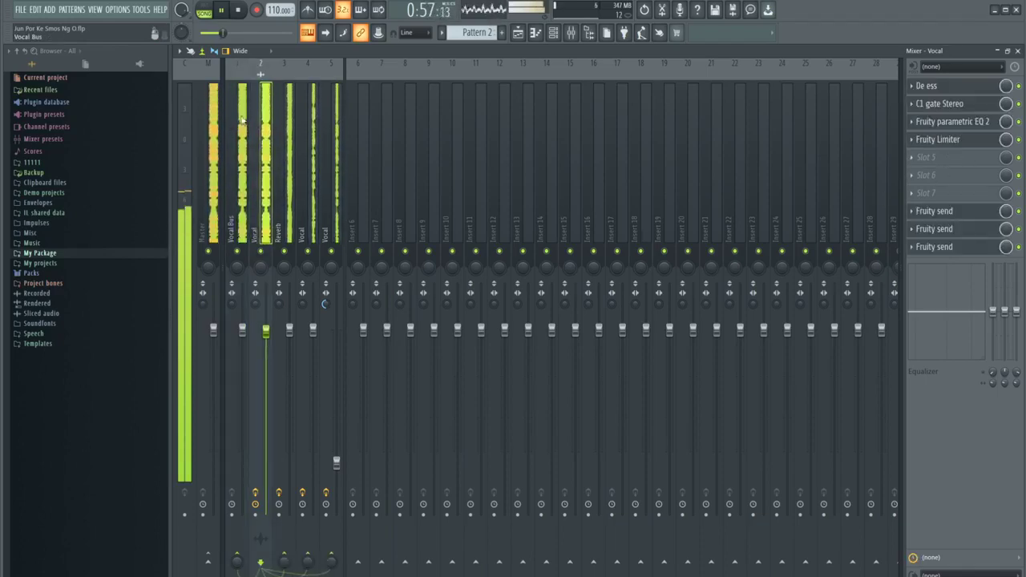
click(240, 120)
click(914, 121)
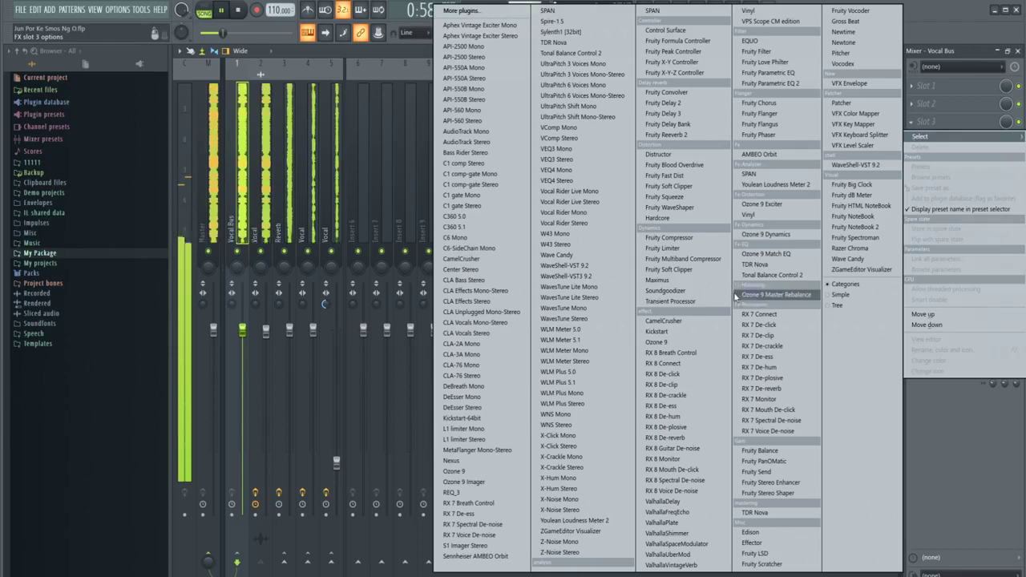
click(395, 273)
click(266, 163)
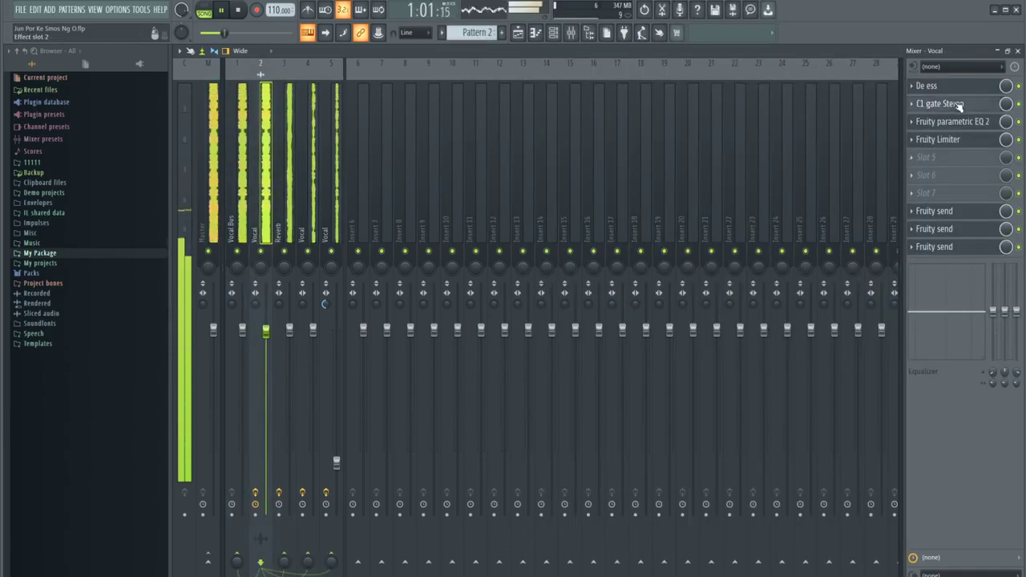
click(930, 85)
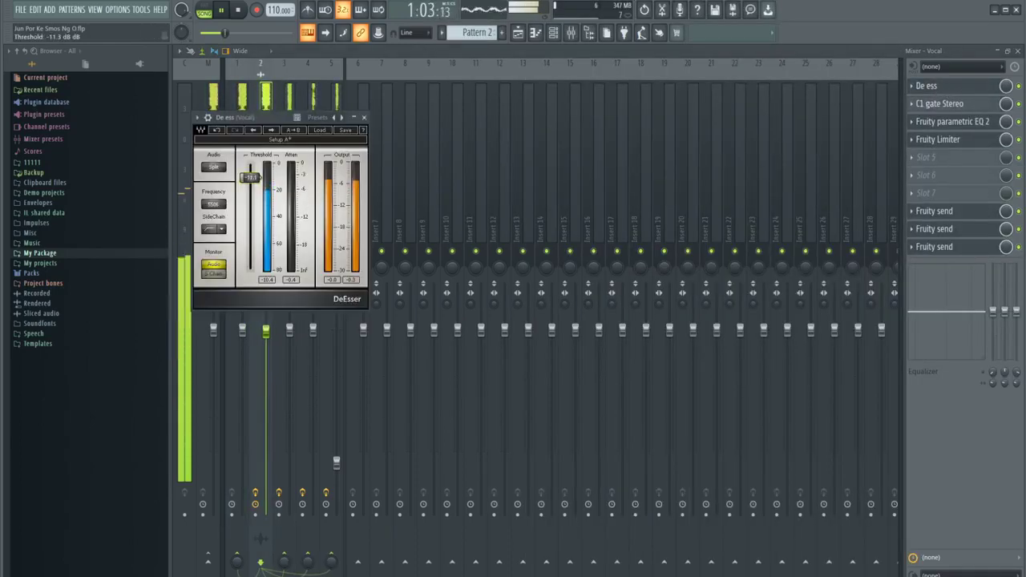
click(286, 102)
click(236, 112)
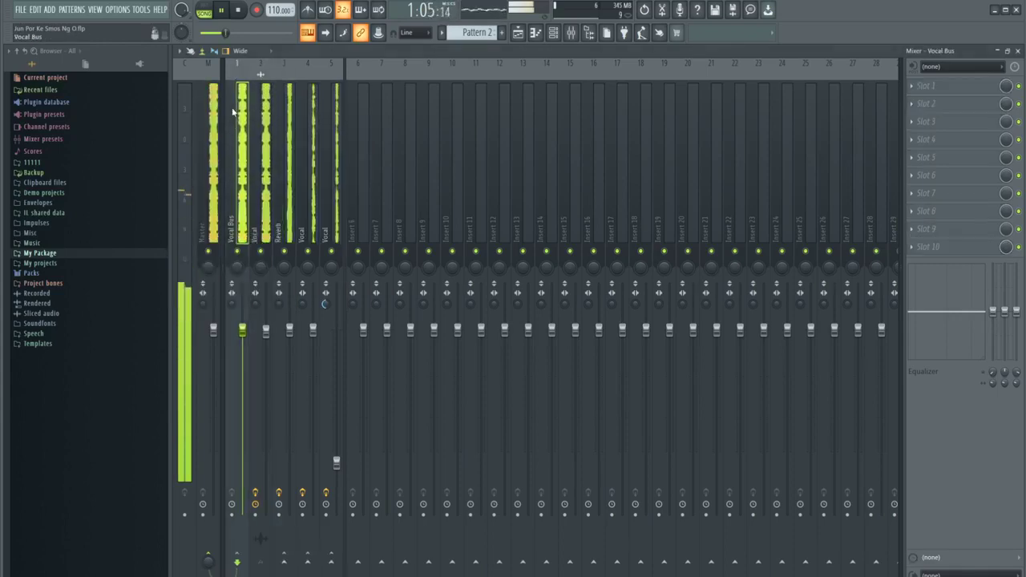
Look over the reverb, delay and stereo imager send tracks and finish on the Vocal Bus track
click(936, 141)
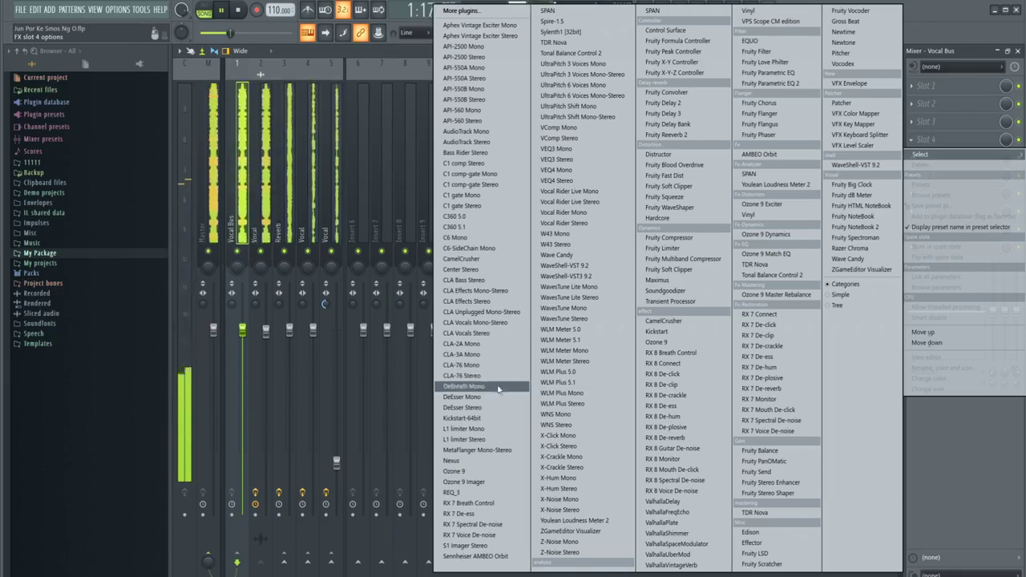
click(309, 146)
click(282, 139)
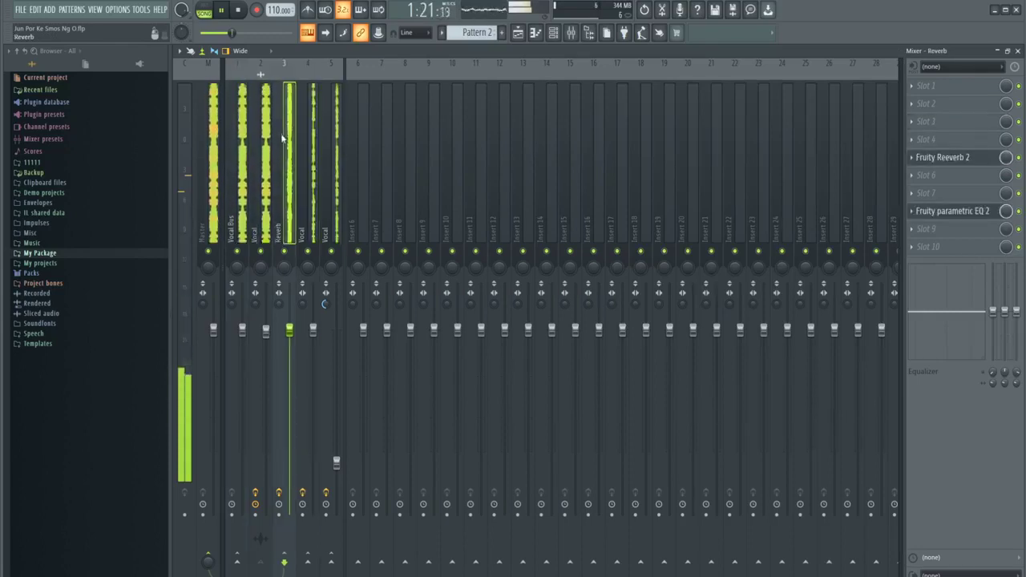
click(340, 122)
click(358, 128)
click(310, 129)
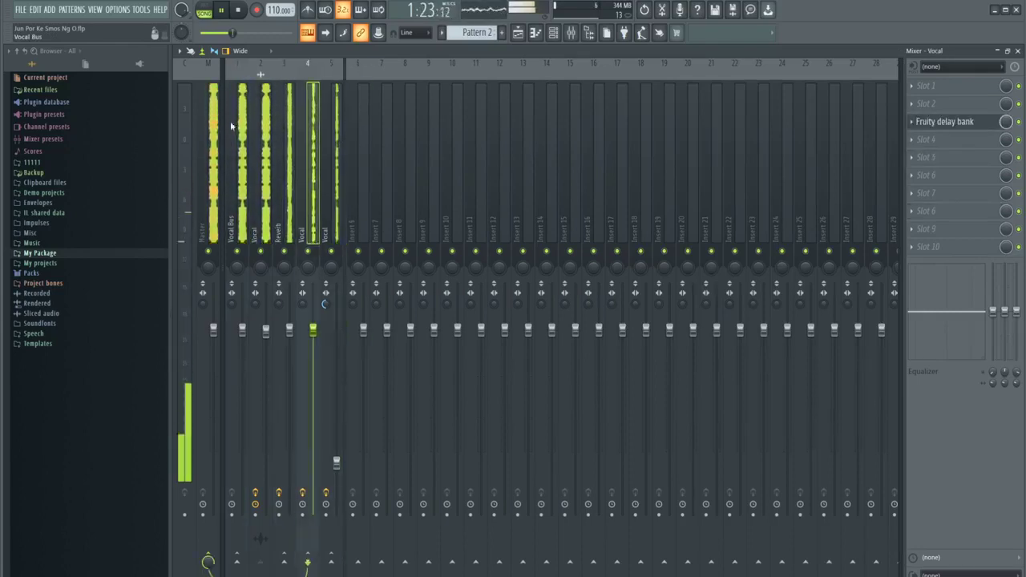
click(232, 125)
click(331, 139)
click(286, 128)
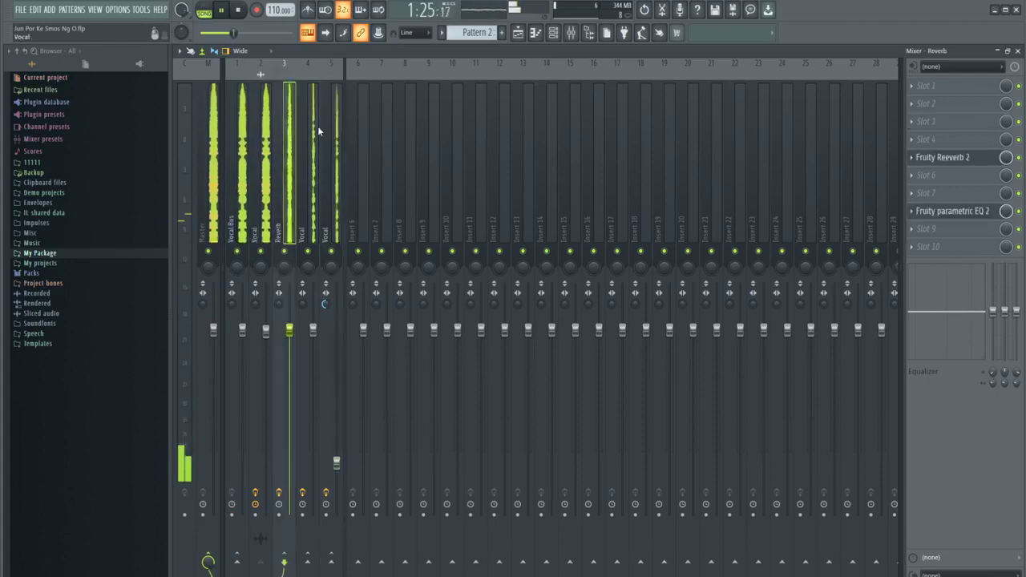
click(315, 127)
click(331, 128)
click(230, 128)
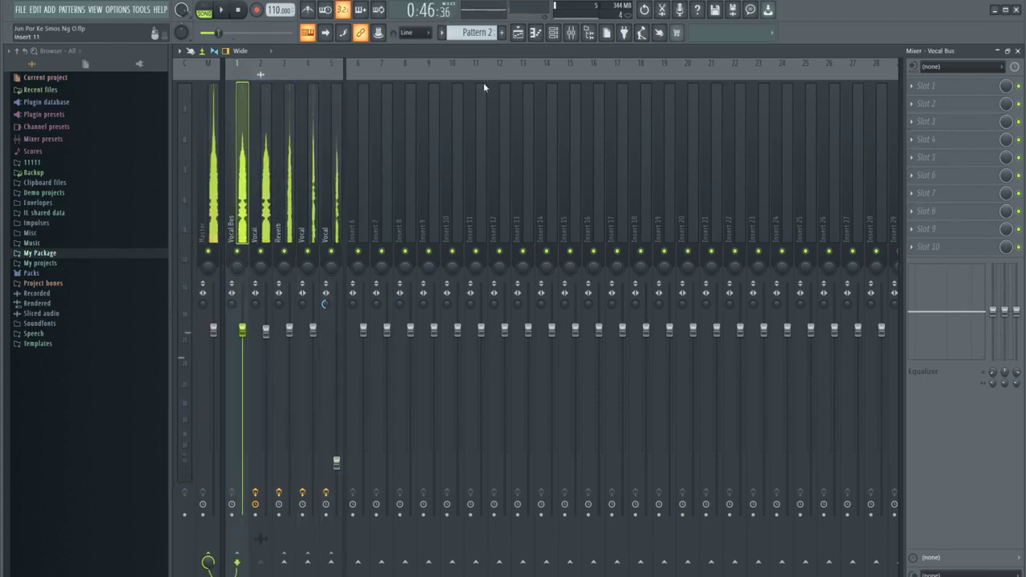
Show the playlist, browse My Package to the VEDM1 Bassdrums folder in Vengeance EDM Essentials Vol.1, and stop playback
click(519, 33)
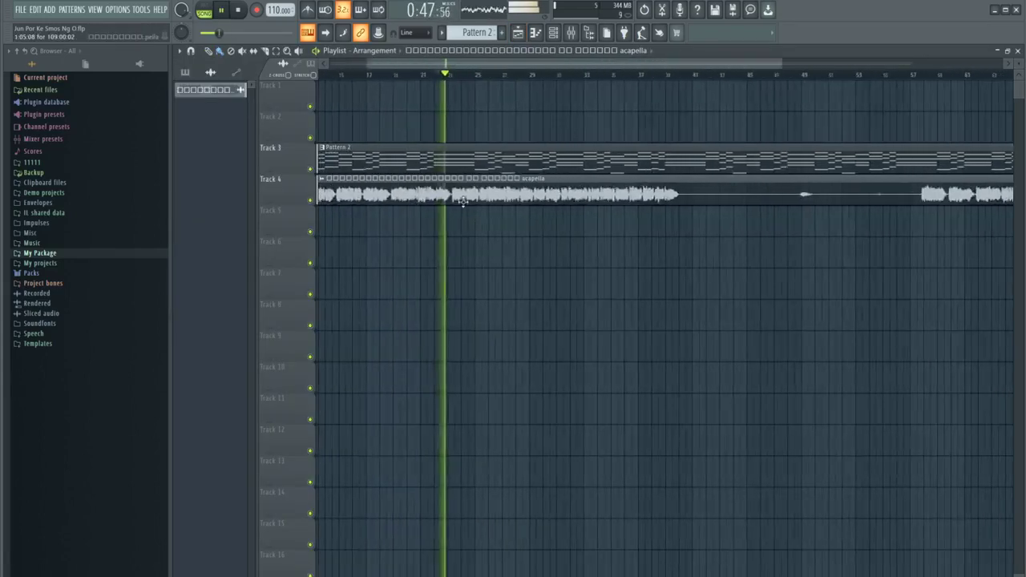
click(40, 252)
scroll(48, 304, down, 8)
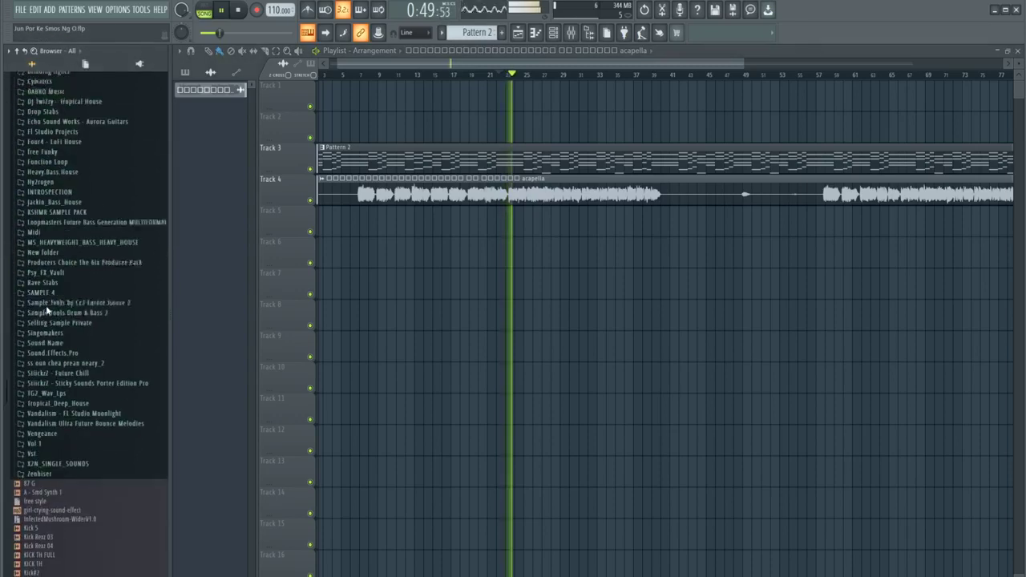
click(44, 408)
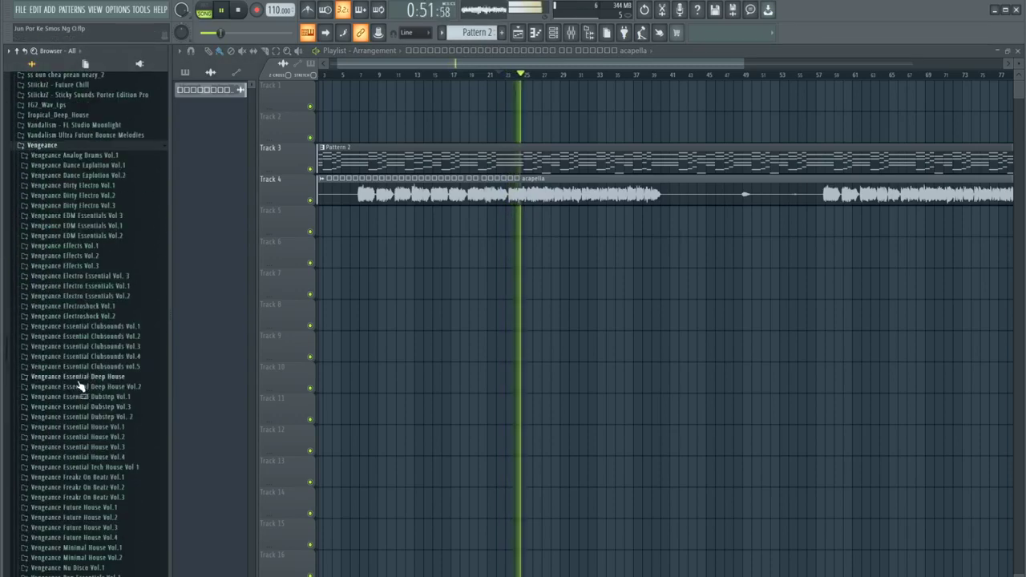
click(120, 226)
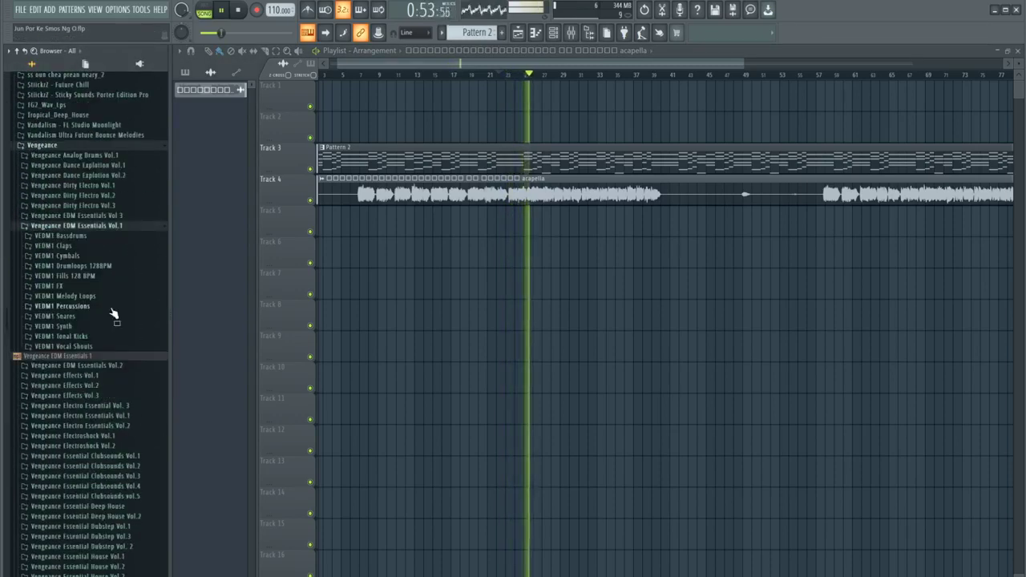
click(60, 236)
key(space)
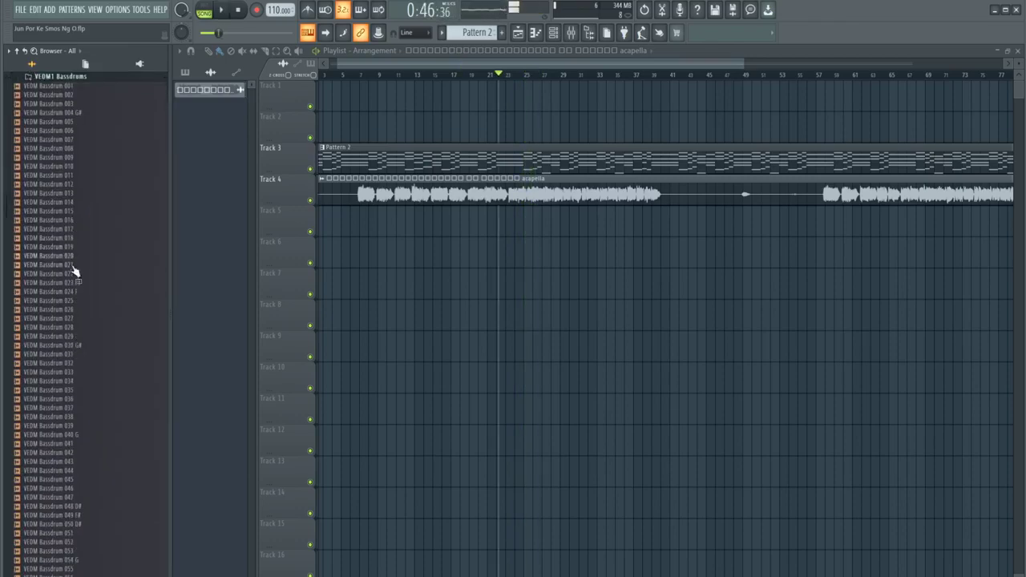
Place the VEDM Bassdrum 010 sample on playlist Track 5 and paint repeated kicks from bar 24 to about bar 31
drag(88, 174, 628, 260)
scroll(518, 241, up, 3)
key(space)
mouse_move(619, 225)
mouse_down()
mouse_move(574, 223)
mouse_move(652, 238)
mouse_move(997, 233)
mouse_up()
click(588, 227)
key(space)
key(space)
scroll(529, 257, down, 3)
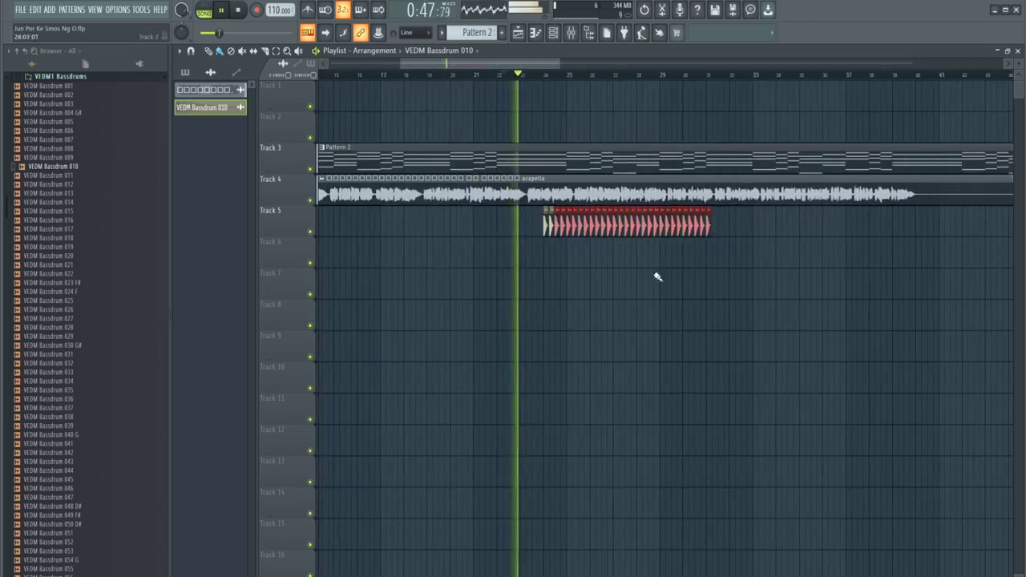
Delete the surplus Track 5 kicks and rearrange the rest into an evenly spaced run from bar 24 to bar 28
scroll(617, 235, up, 3)
right_click(785, 228)
right_click(649, 231)
right_click(568, 229)
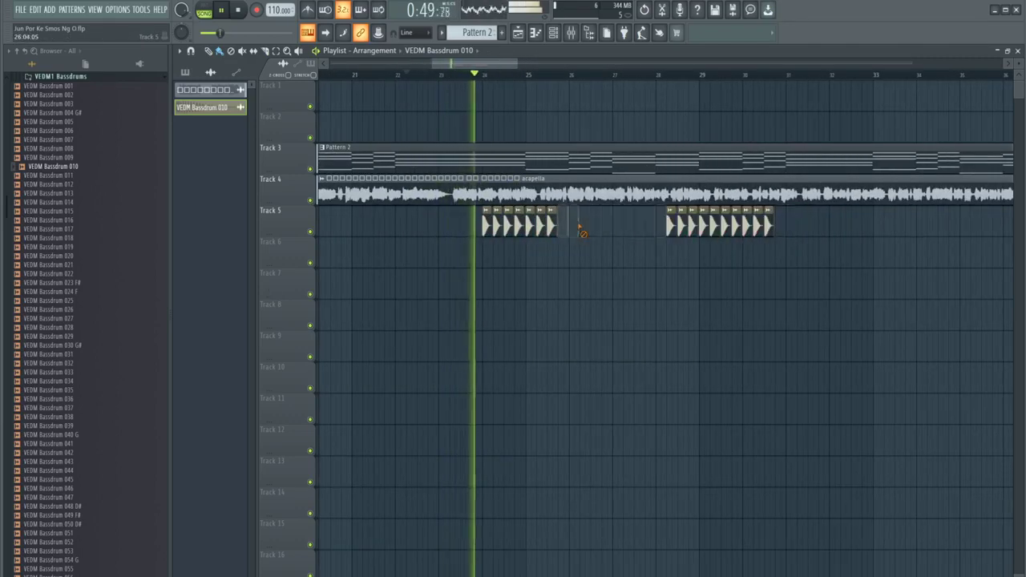
right_click(714, 230)
click(561, 229)
drag(605, 235, 485, 236)
mouse_move(495, 227)
mouse_down()
mouse_move(593, 228)
mouse_move(581, 228)
mouse_up()
Duplicate the complete Track 5 kick run to extend it from bar 28 to bar 32
drag(724, 234, 480, 237)
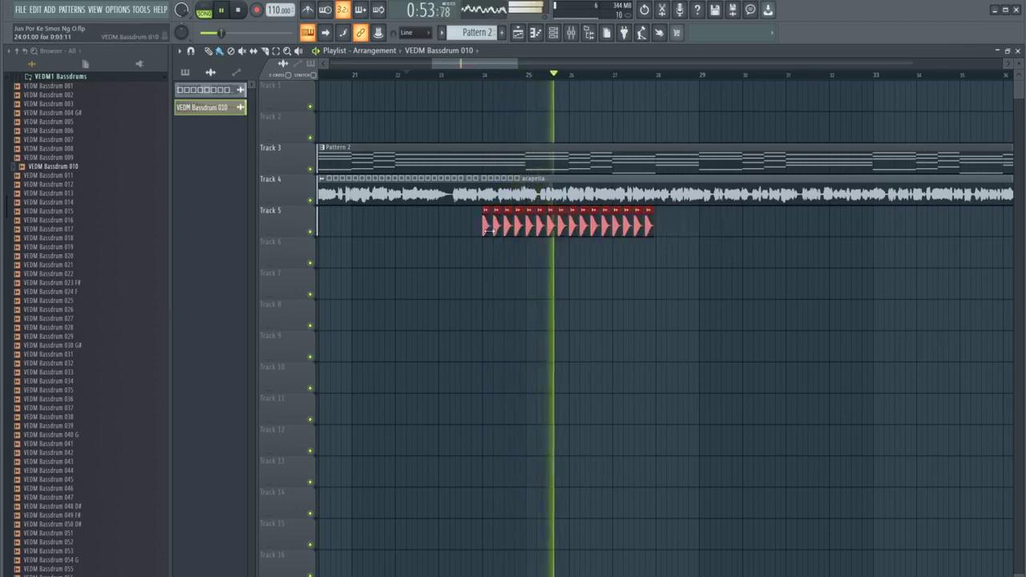
key(space)
key(ctrl+b)
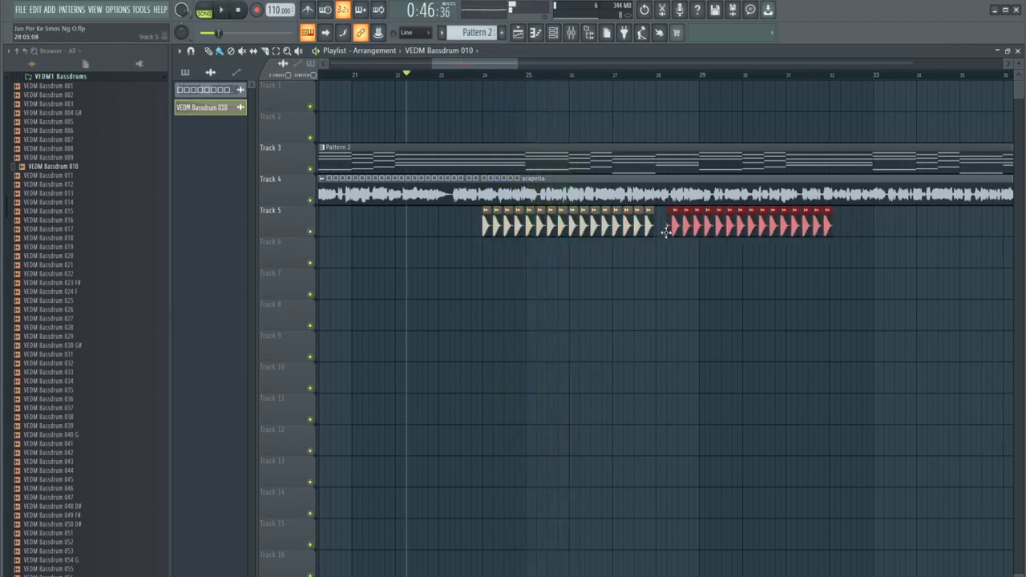
click(623, 280)
Lower the Vocal Bus and insert 2 Vocal faders slightly in the mixer while playing the vocal against the kick
key(space)
click(572, 33)
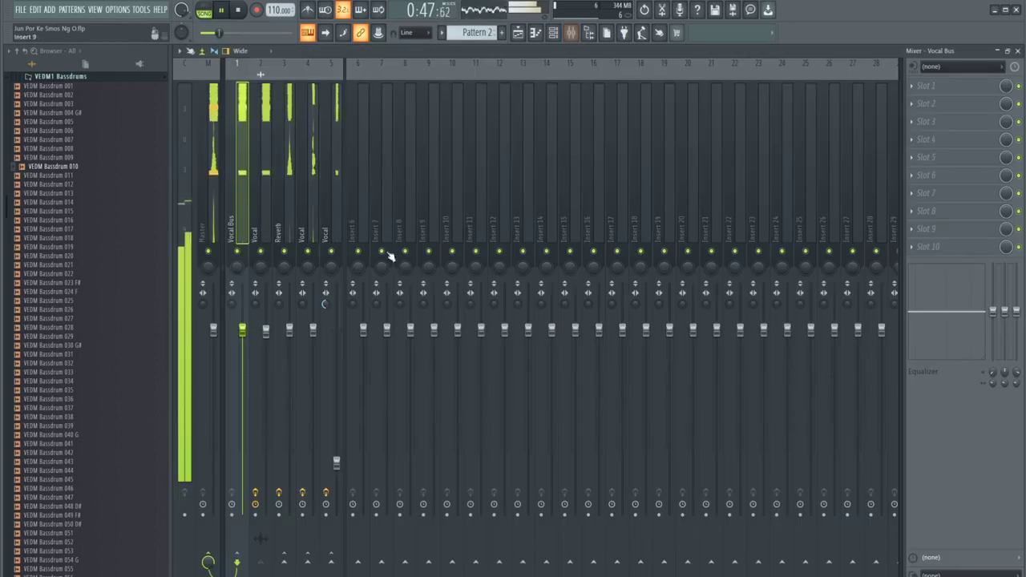
drag(271, 329, 242, 347)
click(266, 350)
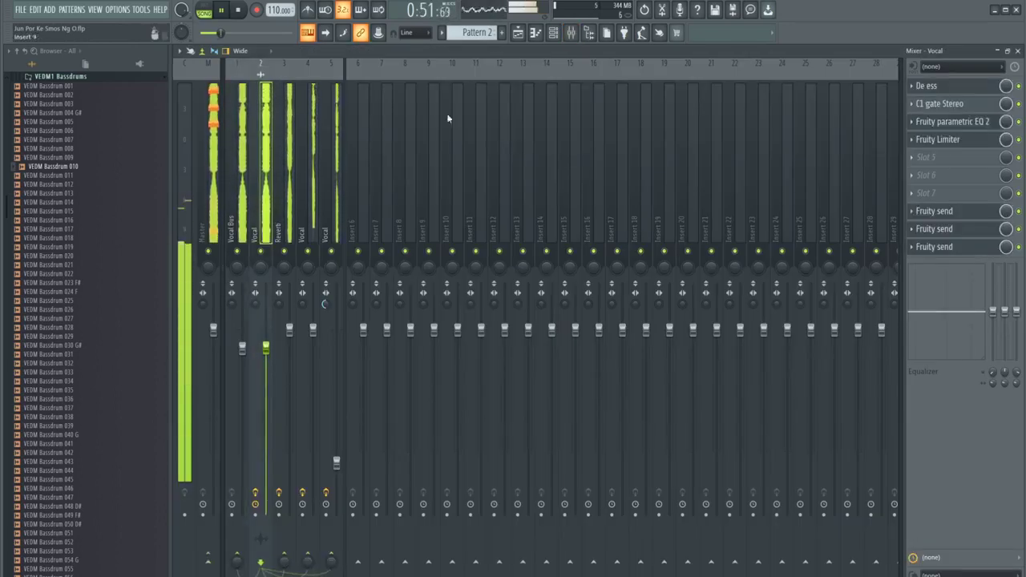
key(space)
Route the VEDM Bassdrum 010 kick to its own mixer track, insert 6, and play it with the vocal
click(518, 33)
key(space)
double_click(517, 225)
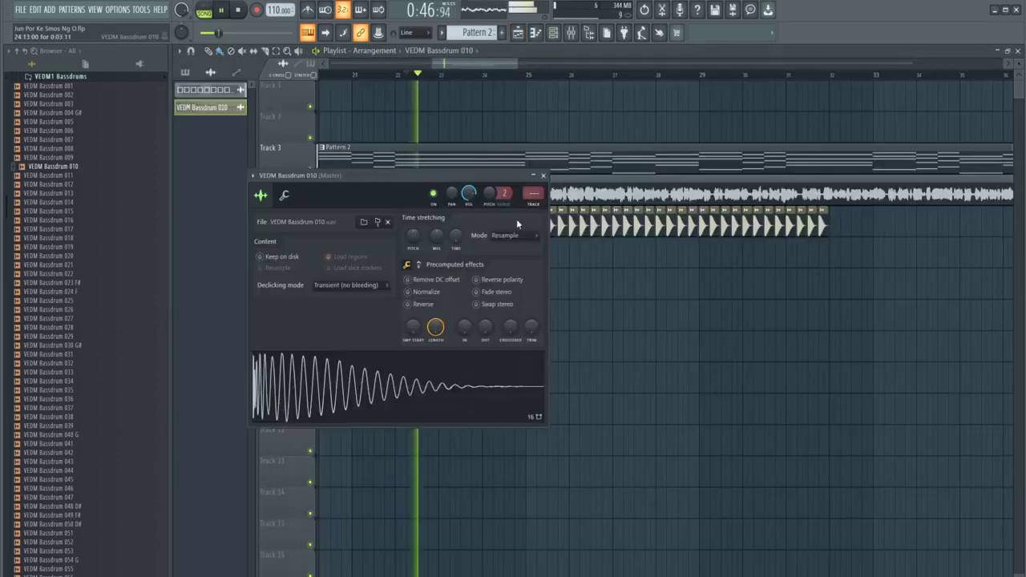
key(F9)
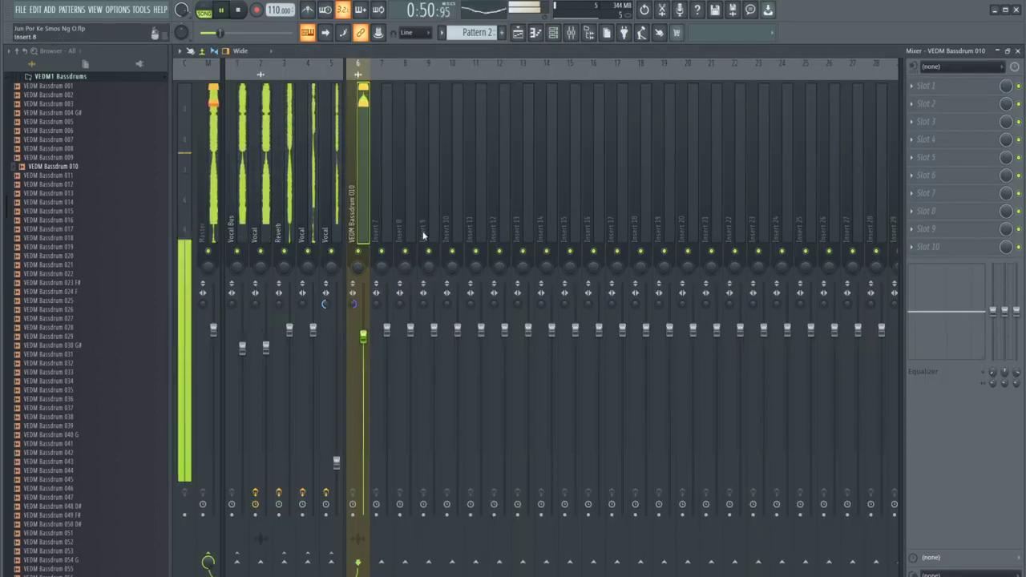
click(518, 33)
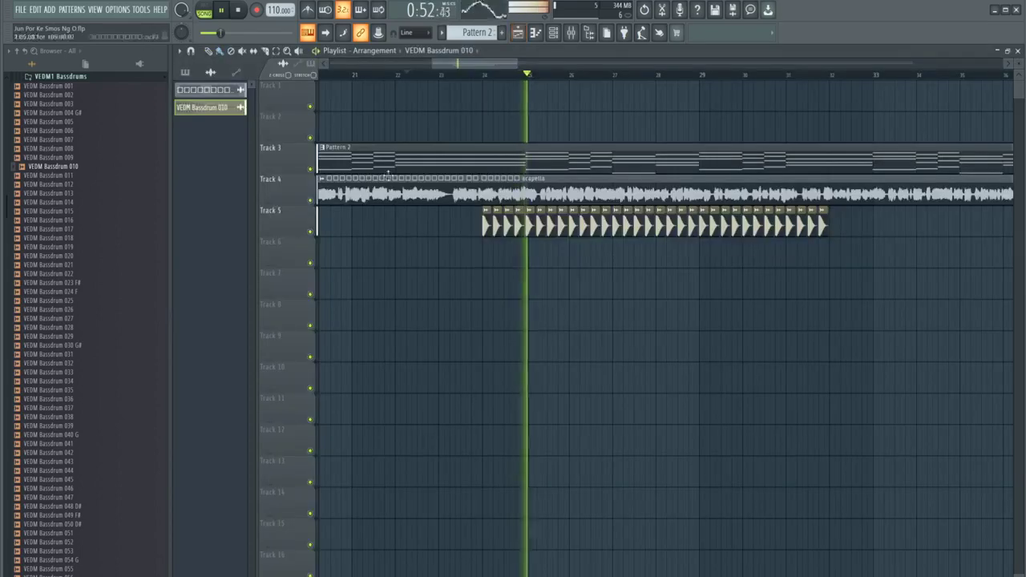
Add a Fruity Limiter to slot 10 of the Master mixer track
click(570, 32)
click(212, 128)
click(926, 246)
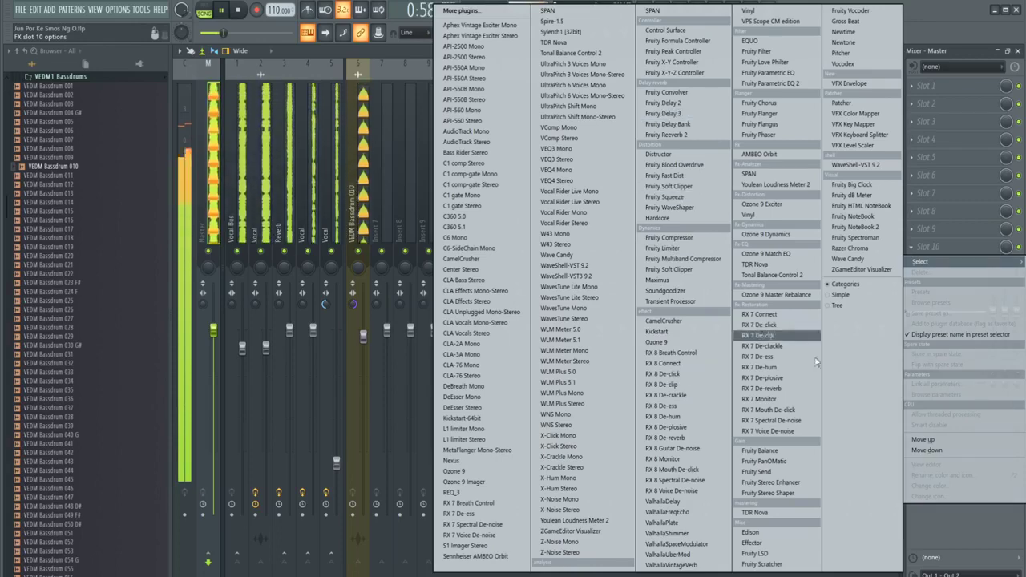
click(663, 289)
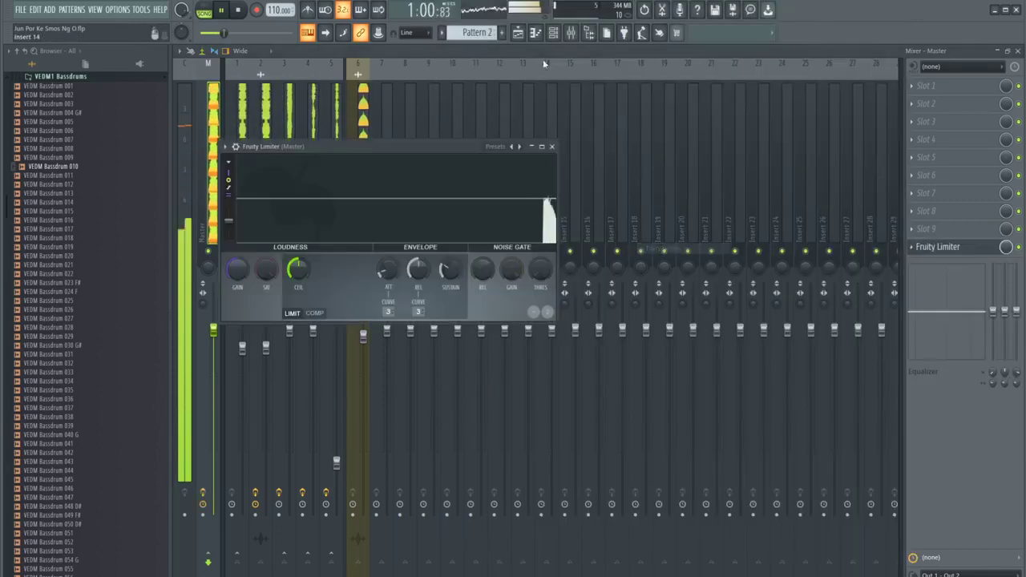
Lower the kick, insert 2 Vocal, Reverb and Vocal Bus faders to rebalance the vocal against the kick
click(365, 102)
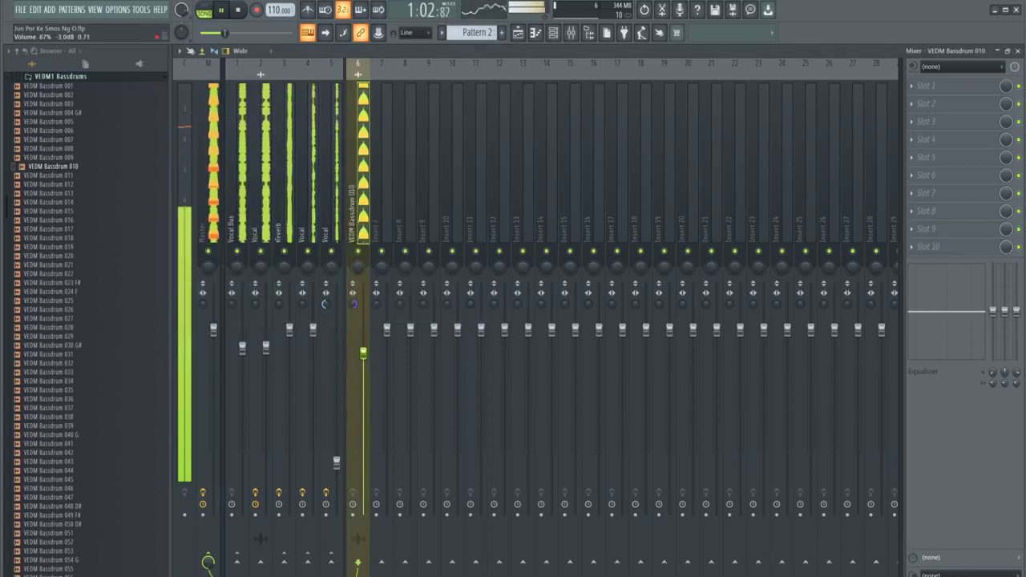
drag(265, 348, 265, 374)
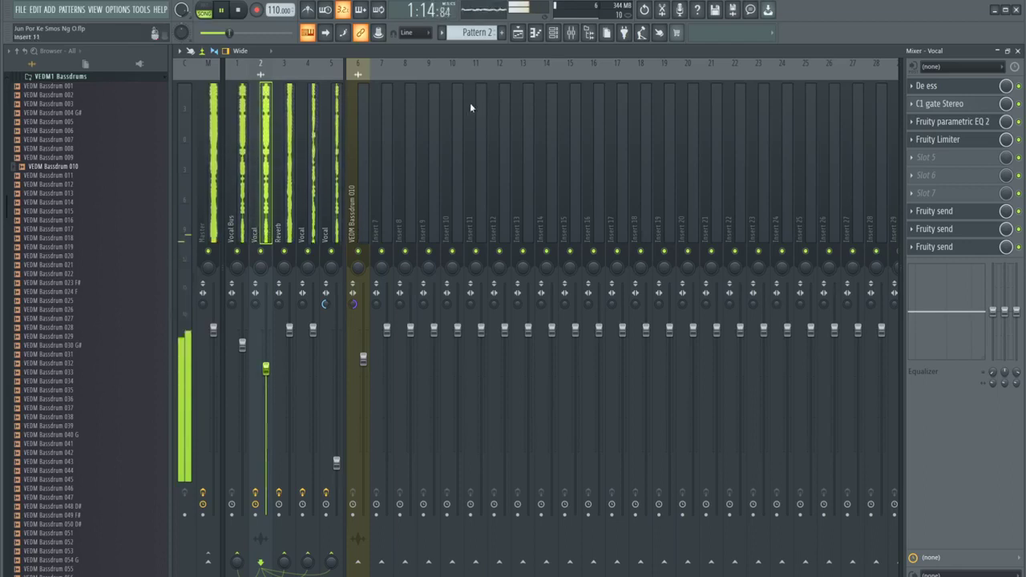
drag(290, 328, 313, 360)
mouse_move(242, 344)
mouse_down()
mouse_move(266, 356)
mouse_move(244, 363)
mouse_up()
click(242, 343)
click(266, 357)
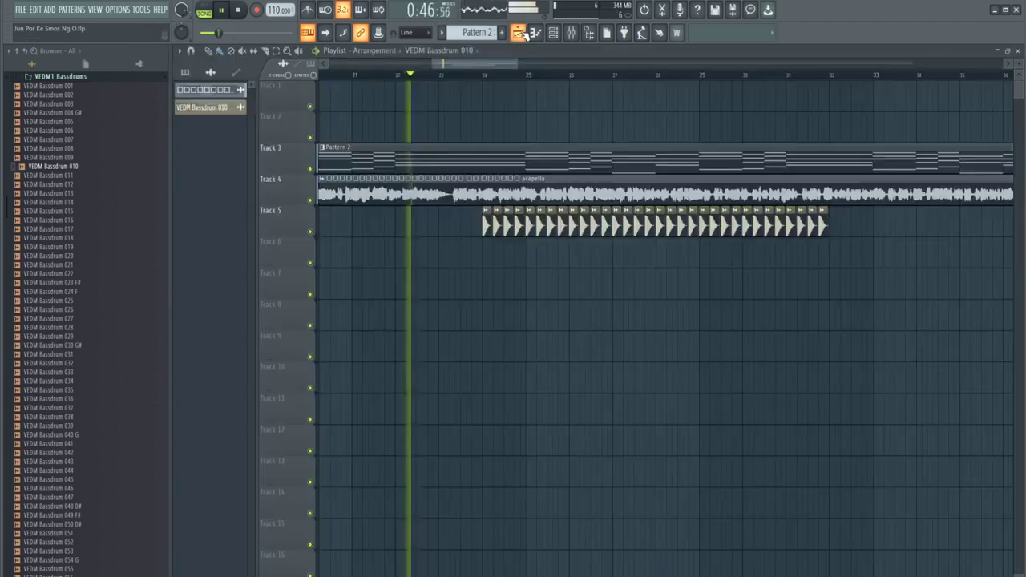
key(ctrl+z)
scroll(504, 221, up, 2)
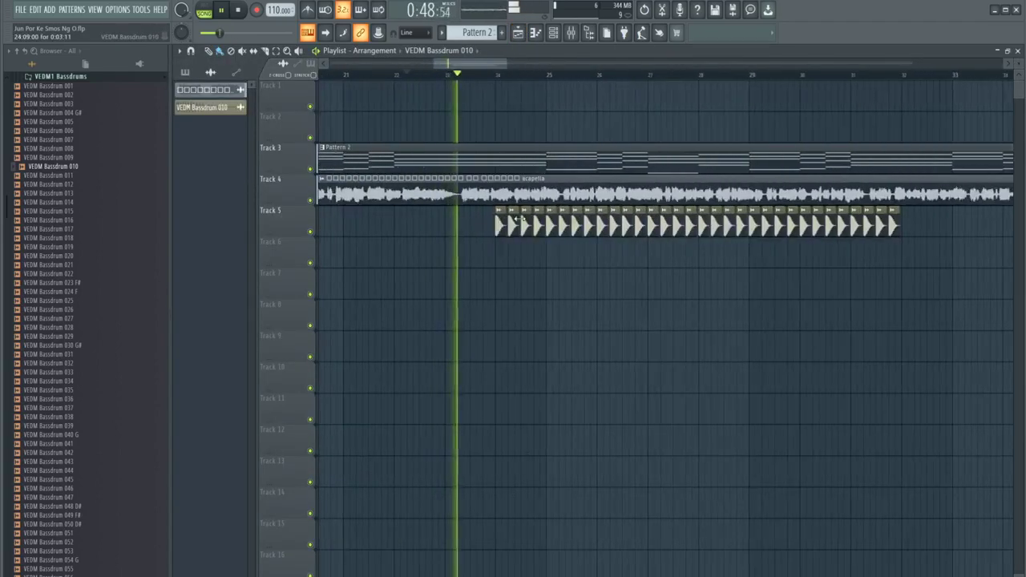
scroll(457, 225, down, 1)
scroll(449, 233, down, 1)
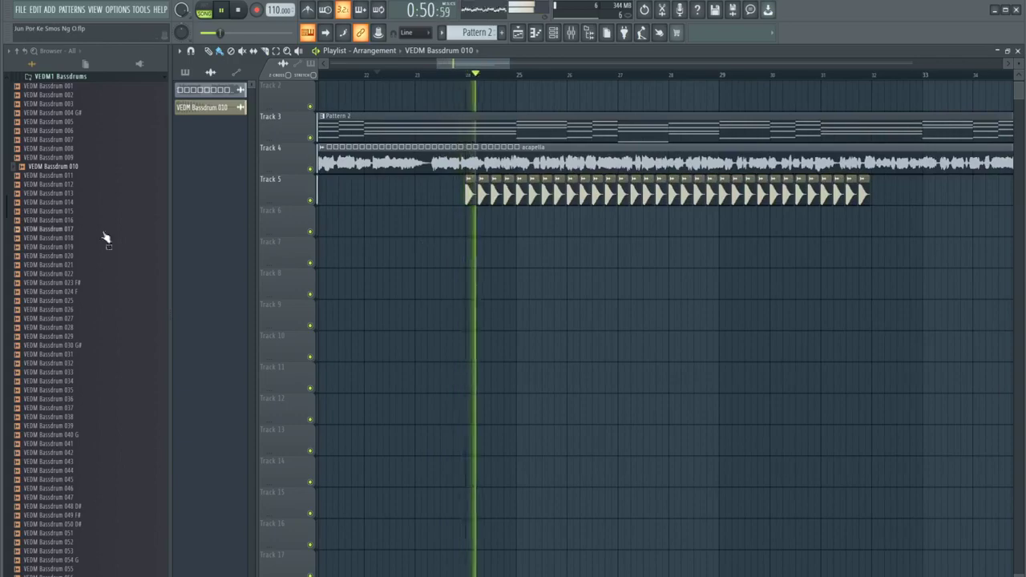
scroll(435, 241, up, 4)
scroll(421, 255, down, 6)
scroll(421, 255, down, 1)
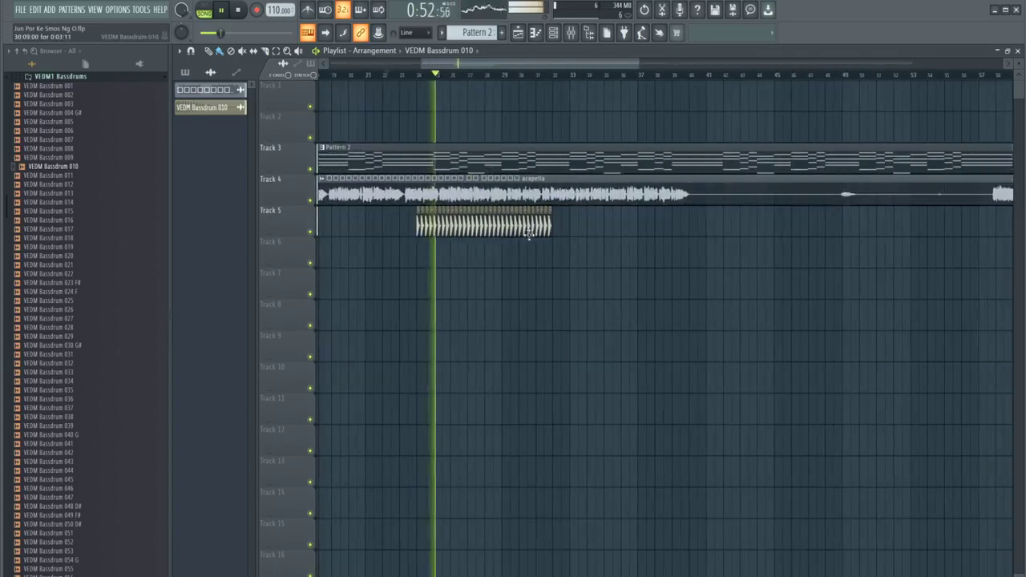
scroll(534, 234, up, 3)
scroll(535, 233, down, 3)
scroll(491, 154, up, 4)
Open Pattern 2 in the FL Keys piano roll and examine its chords while playing around bars 23 to 24
double_click(492, 154)
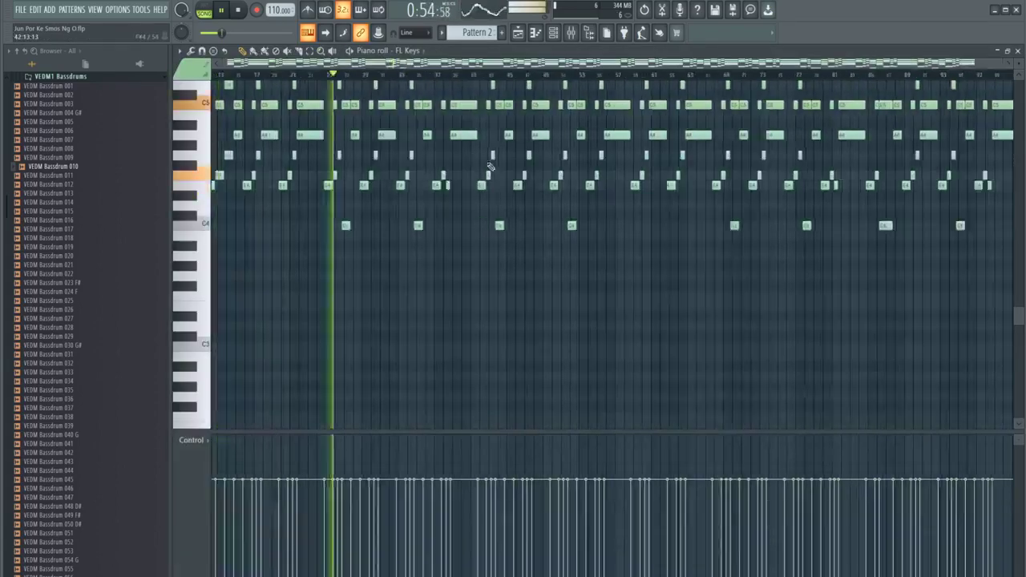
scroll(486, 236, up, 4)
scroll(477, 264, down, 4)
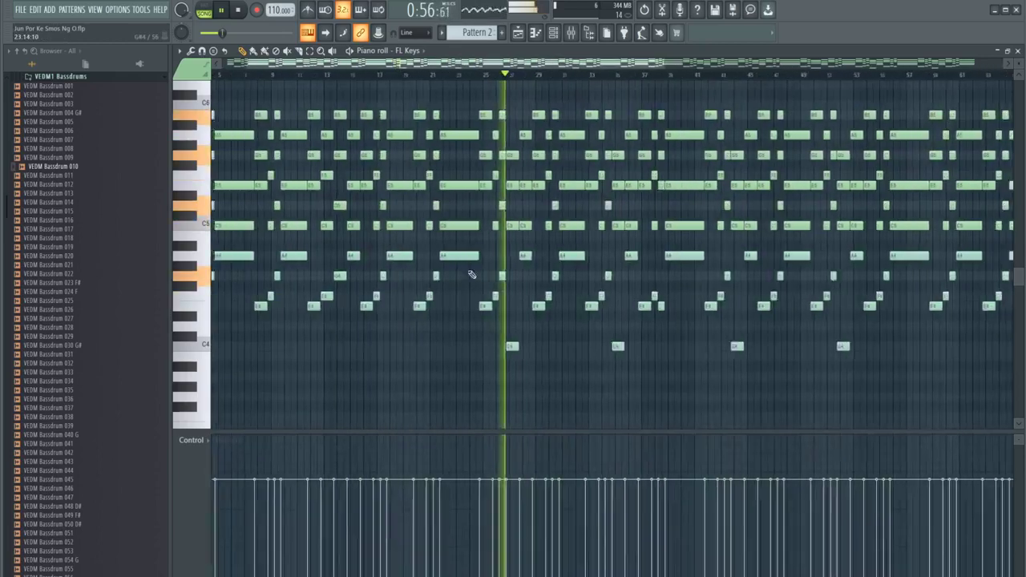
scroll(601, 275, up, 4)
scroll(470, 252, down, 1)
click(441, 79)
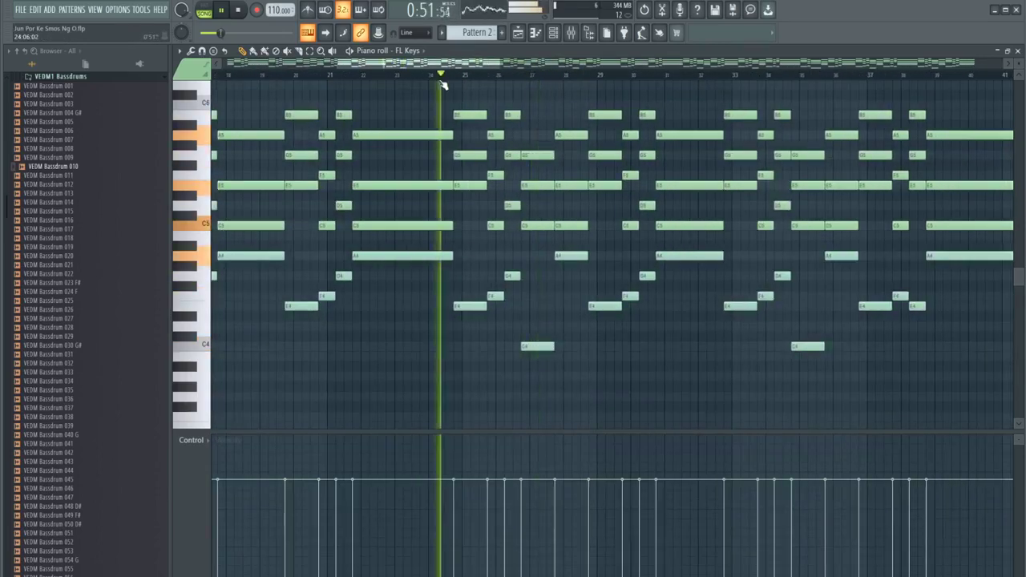
scroll(441, 159, up, 3)
key(space)
click(403, 74)
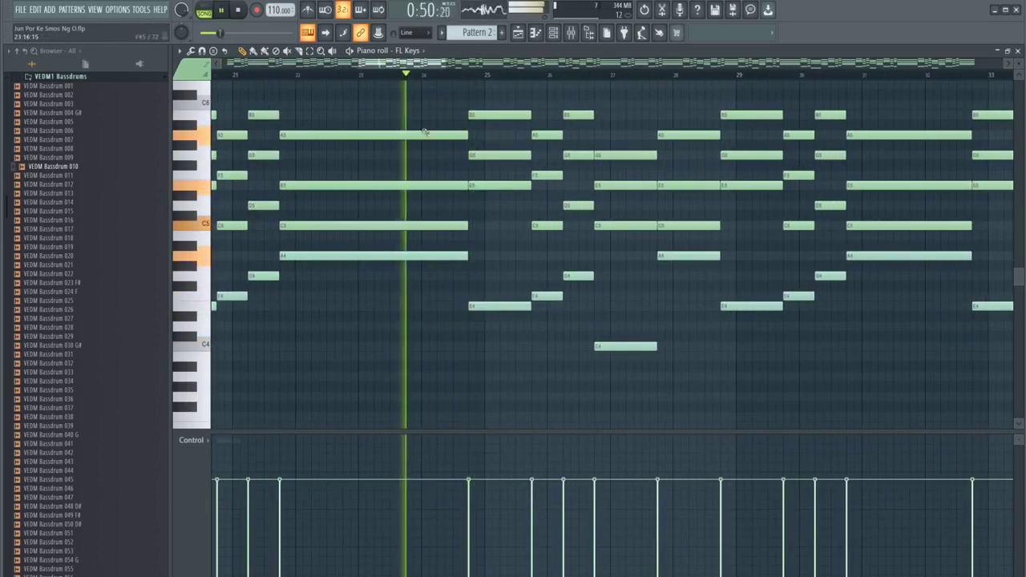
scroll(422, 222, down, 2)
key(space)
key(space)
scroll(405, 239, down, 4)
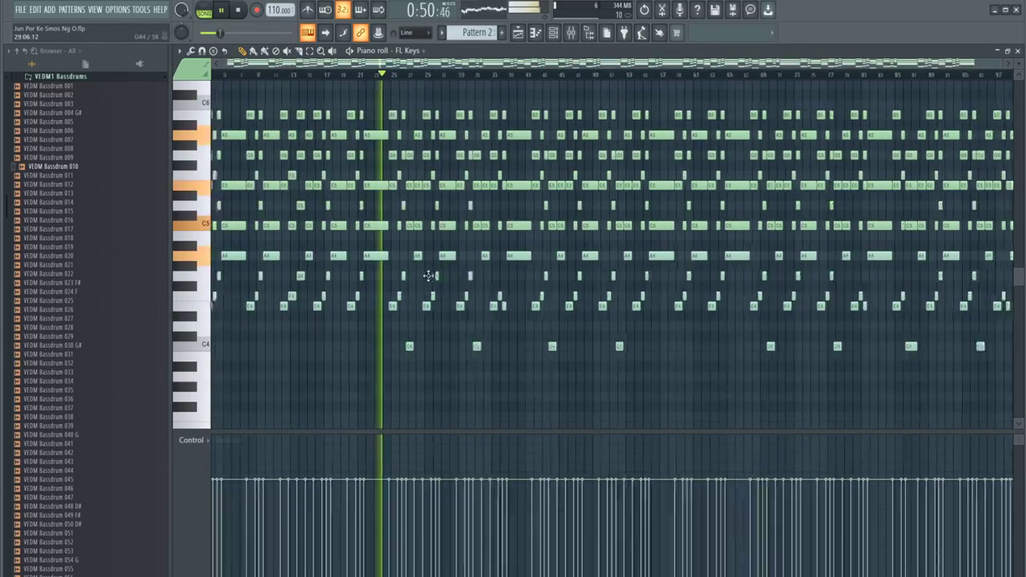
Select and copy Pattern 2's lower notes from A4 downward, and create a new empty Pattern 3
drag(962, 366, 161, 249)
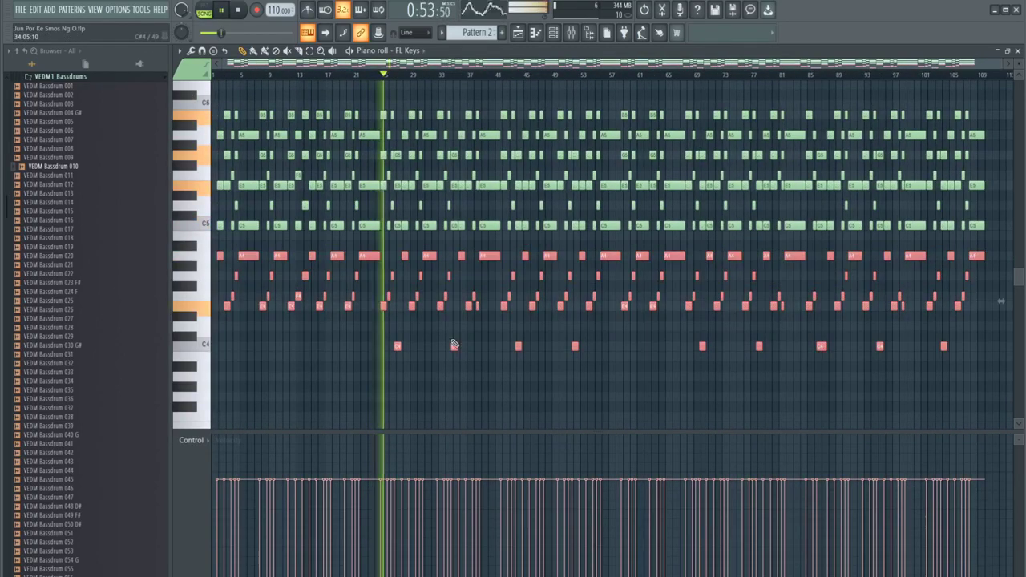
click(502, 33)
key(Return)
Paste the copied low notes into the Sampler channel's piano roll in Pattern 3
click(553, 33)
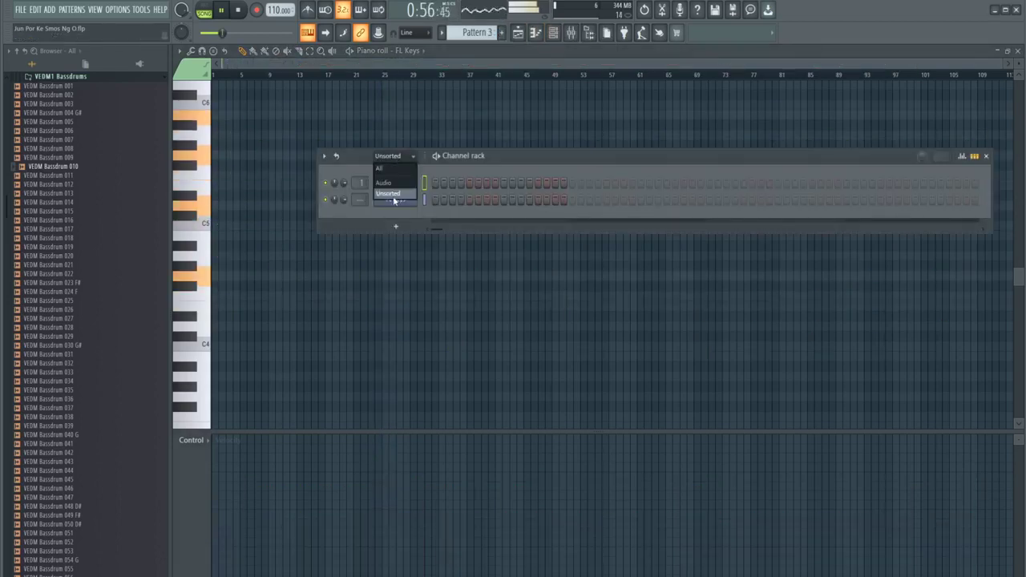
click(392, 195)
click(395, 226)
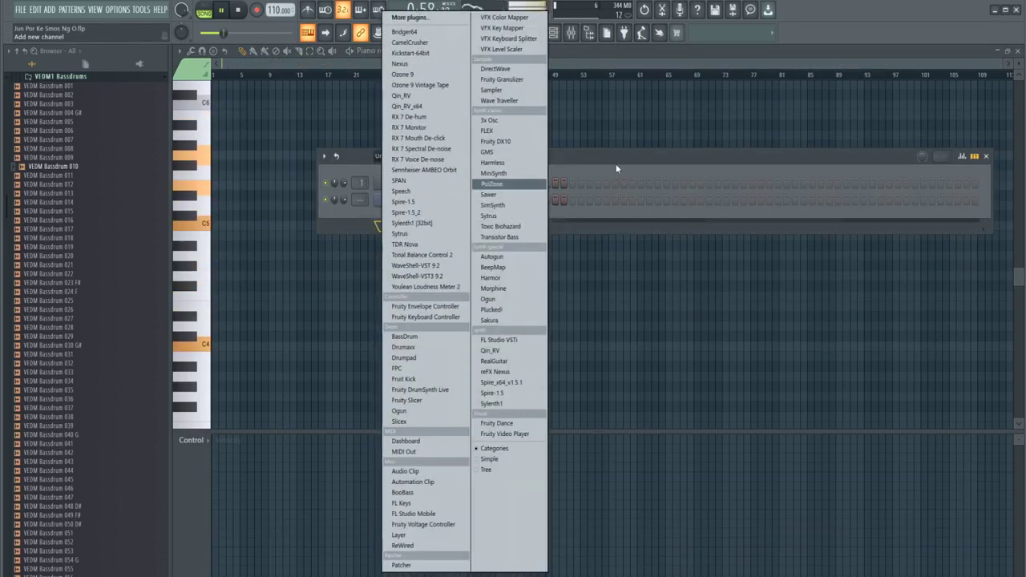
click(400, 502)
right_click(407, 181)
click(431, 184)
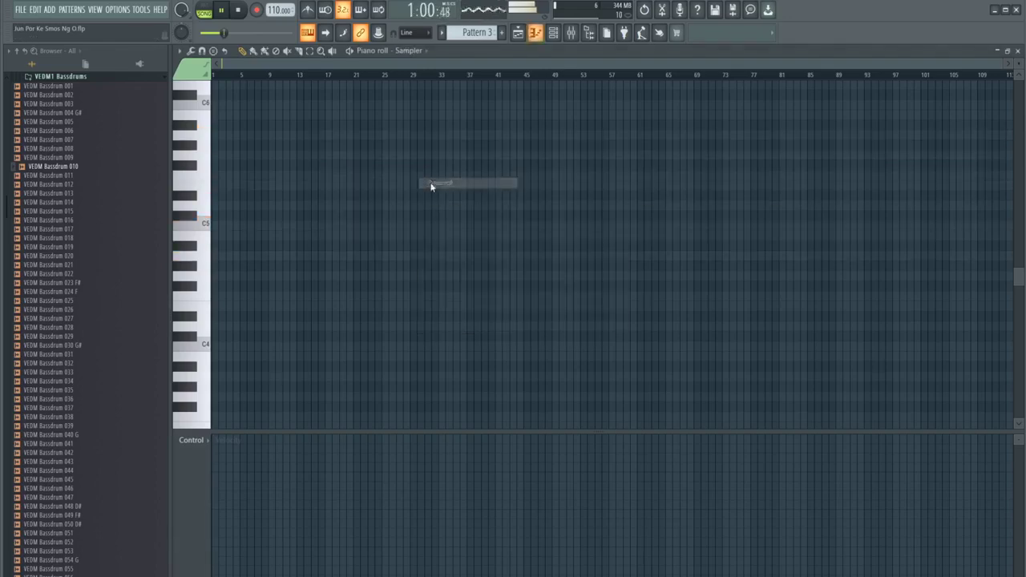
Place Pattern 3 on playlist Track 6, aligned with the start of Pattern 2, and play from about bar 7
click(518, 33)
scroll(440, 184, down, 2)
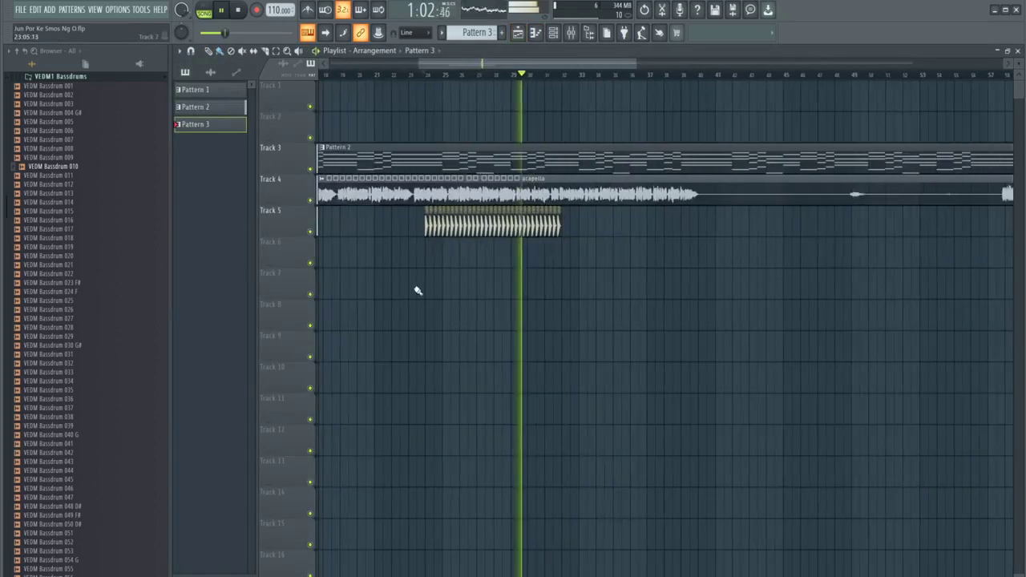
click(449, 253)
scroll(397, 287, down, 3)
drag(425, 255, 262, 264)
scroll(244, 298, up, 3)
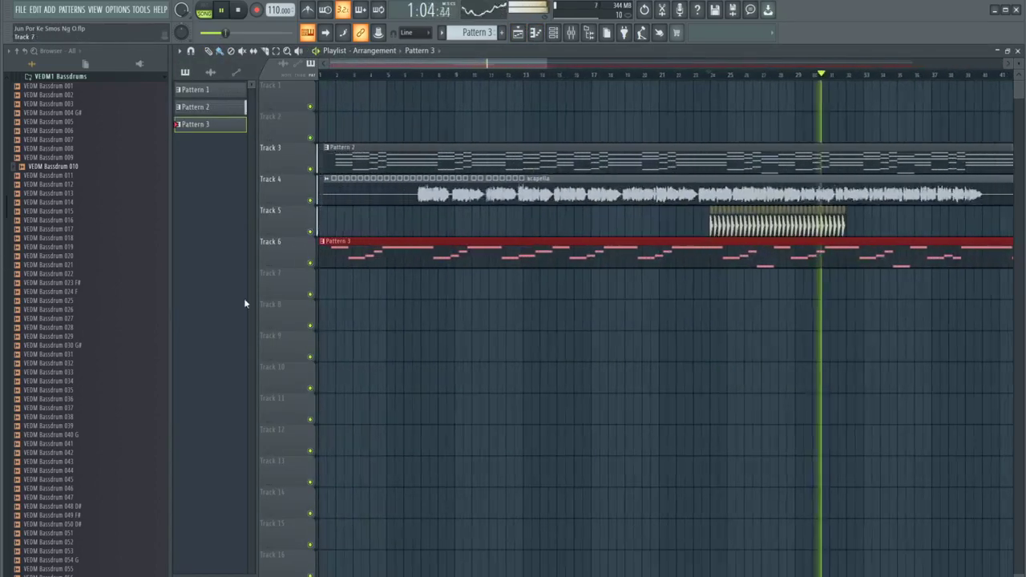
scroll(229, 290, down, 2)
scroll(233, 288, up, 4)
drag(385, 255, 401, 253)
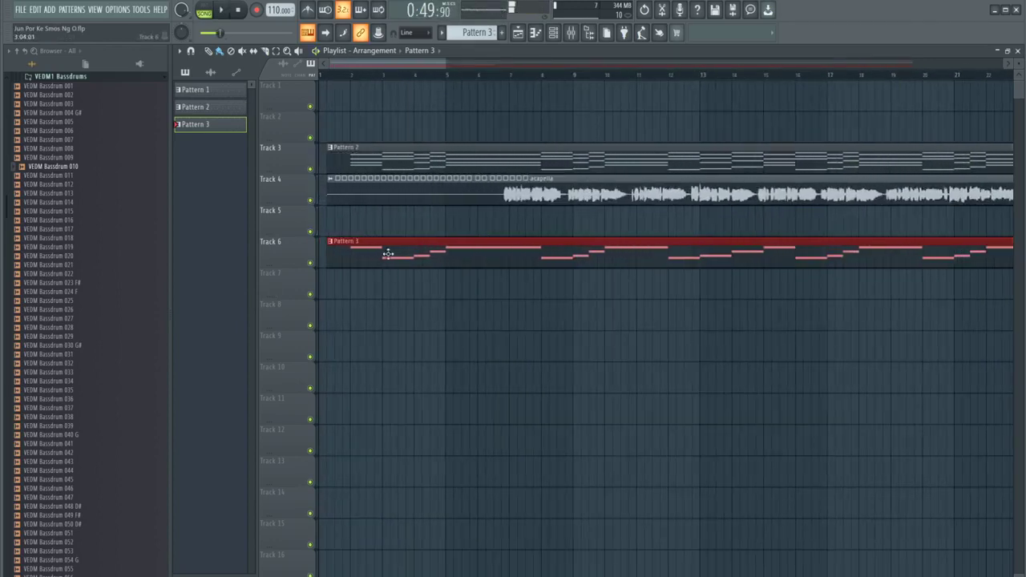
scroll(393, 76, down, 5)
click(398, 75)
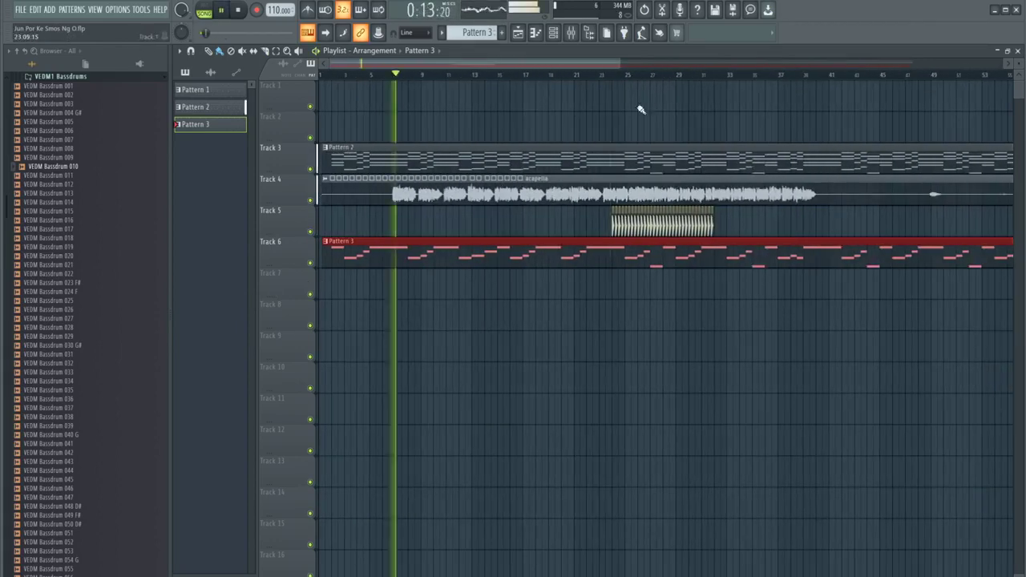
Switch to the Facebook Live Producer page, give the latest viewer comment a Care reaction and open the notifications
click(994, 11)
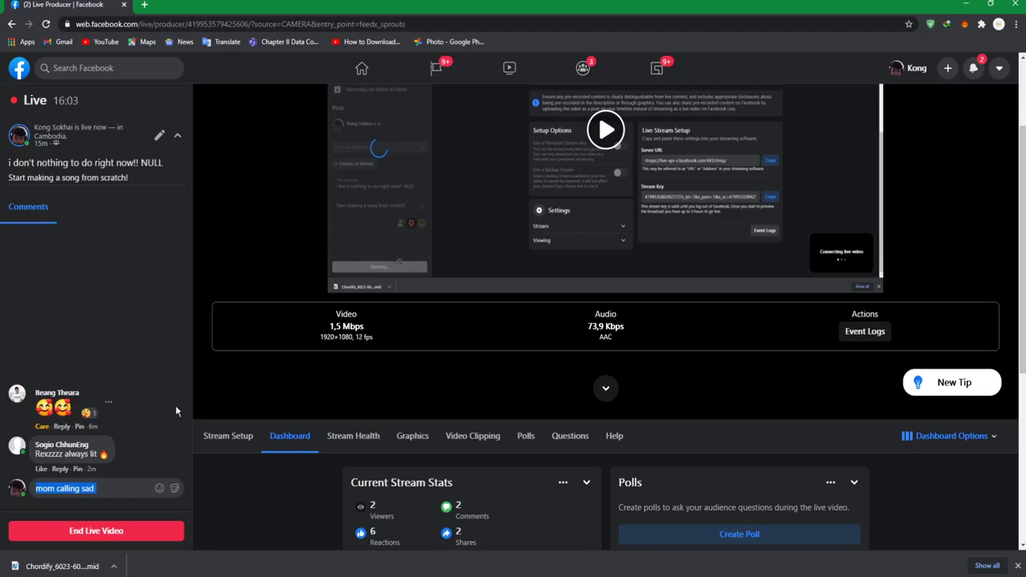
mouse_move(44, 472)
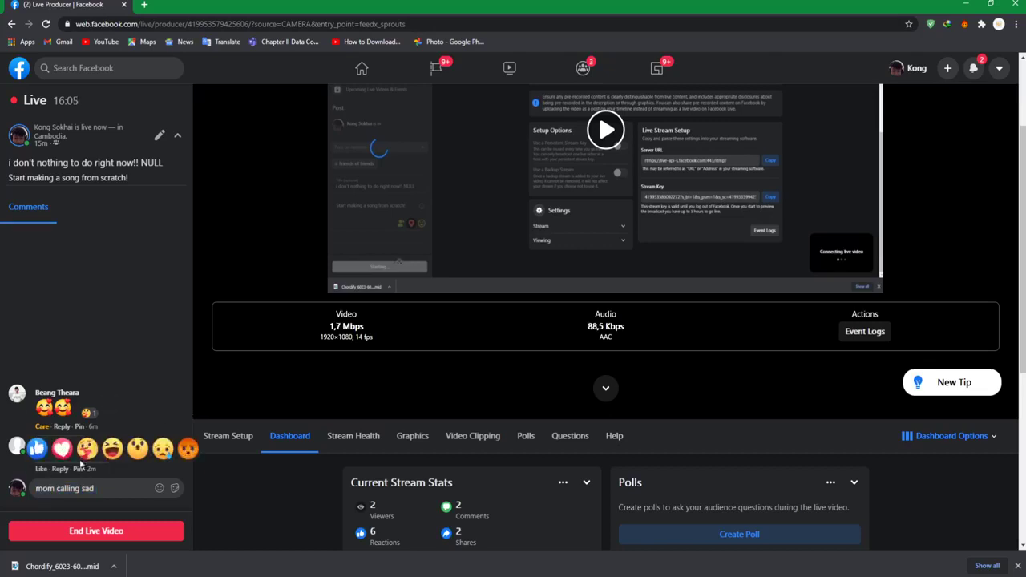
click(89, 453)
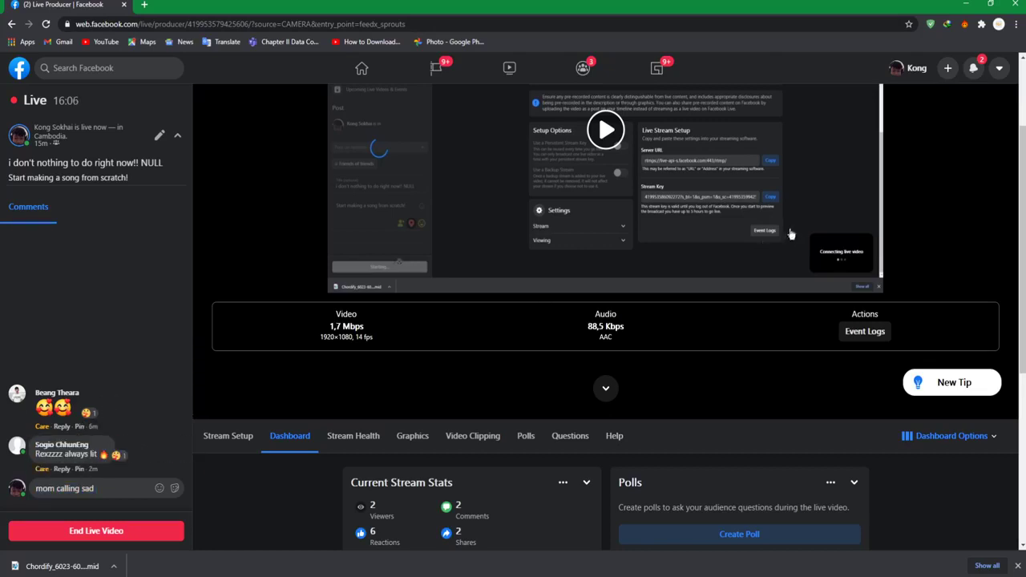
click(975, 69)
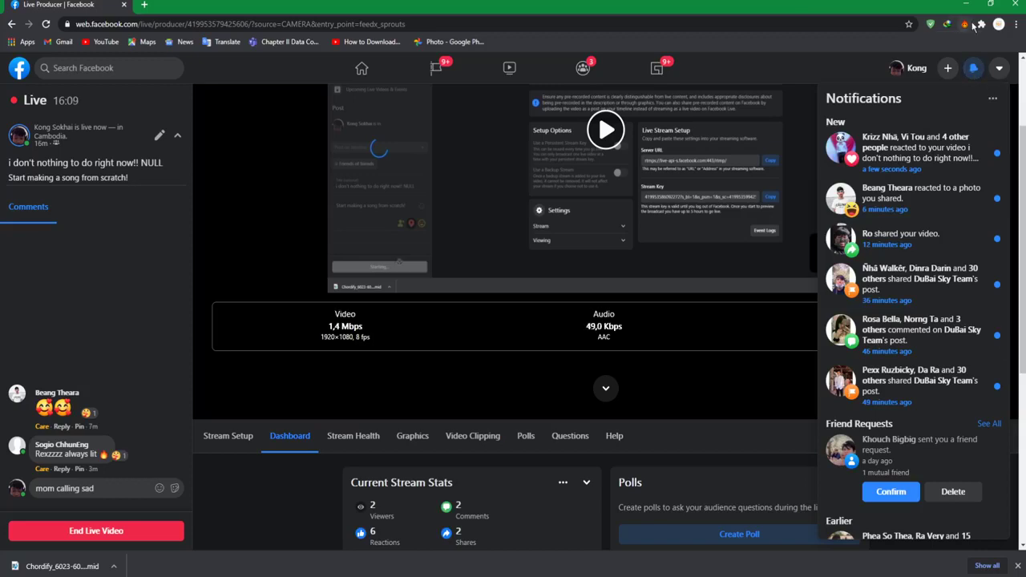
Minimize the browser, refresh the desktop and launch another FL Studio 20 instance
click(966, 4)
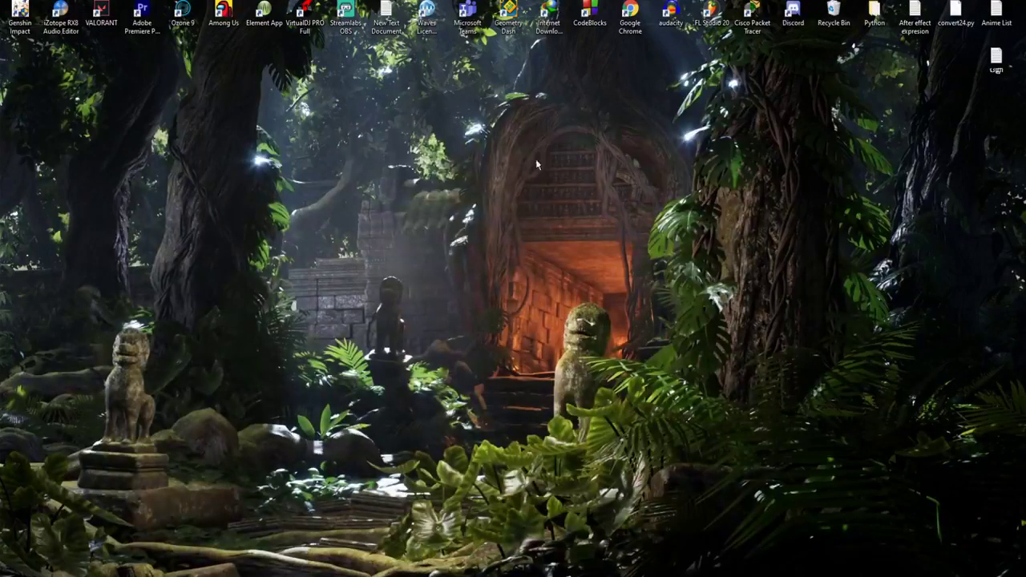
right_click(401, 152)
click(436, 186)
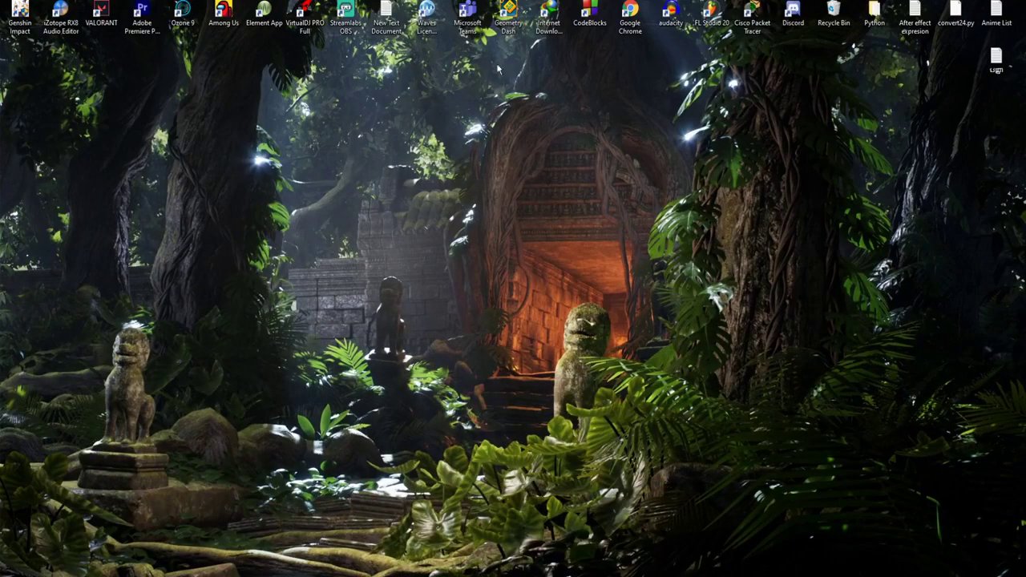
double_click(710, 12)
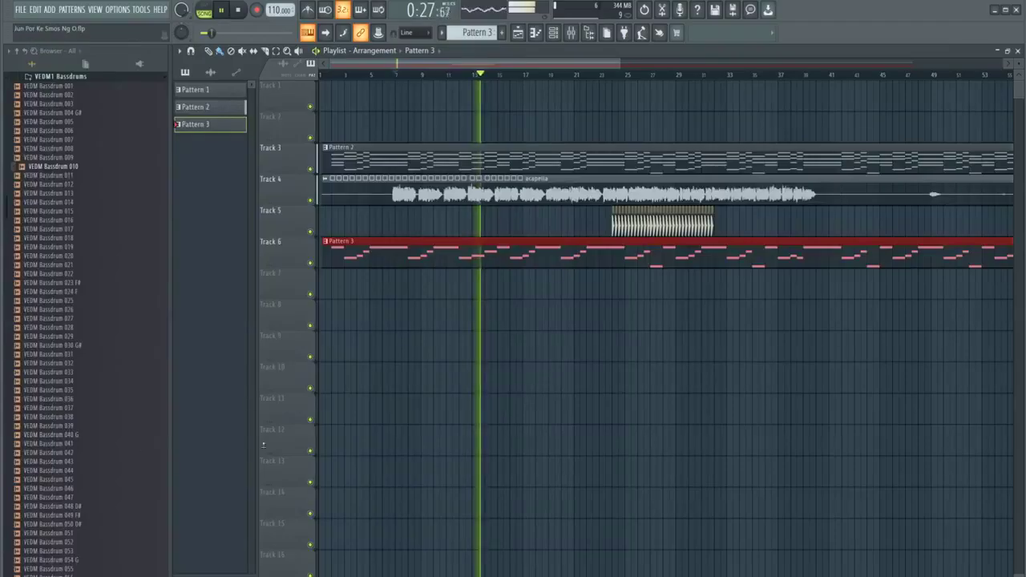
Open the Track 6 Pattern 3 clip in the Sampler piano roll to view its low notes around bars 6 to 19
click(532, 32)
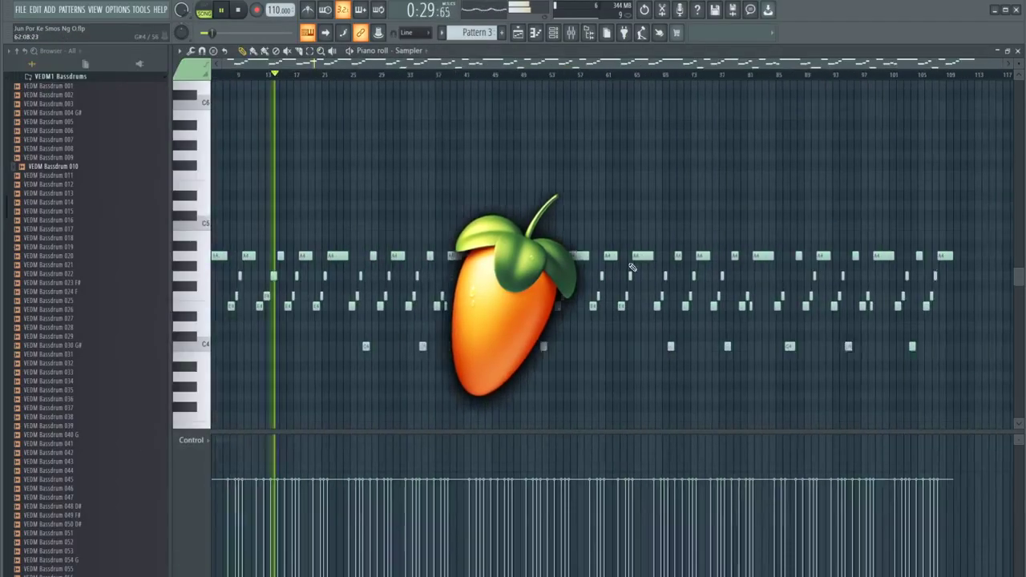
click(531, 32)
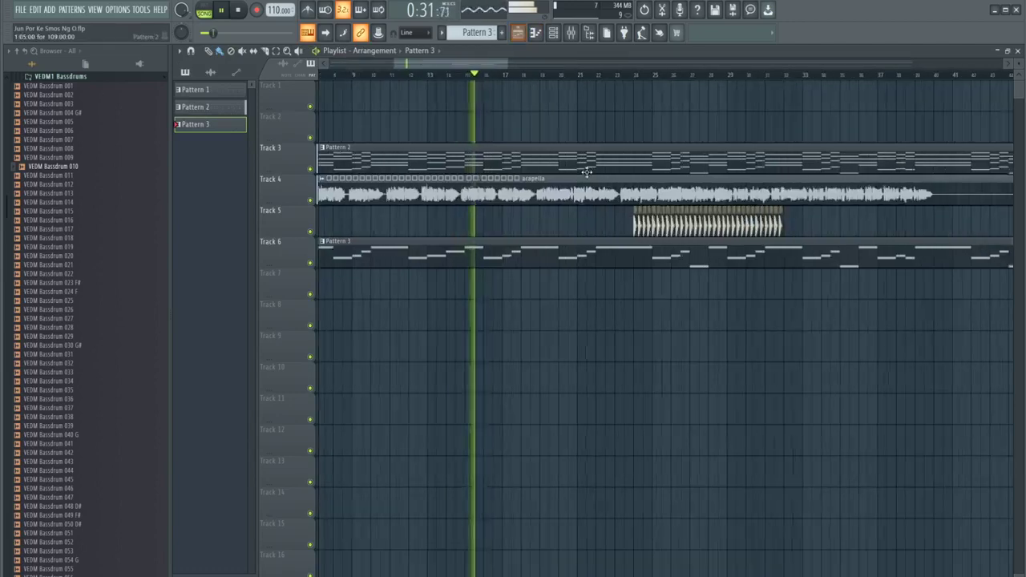
scroll(149, 293, up, 3)
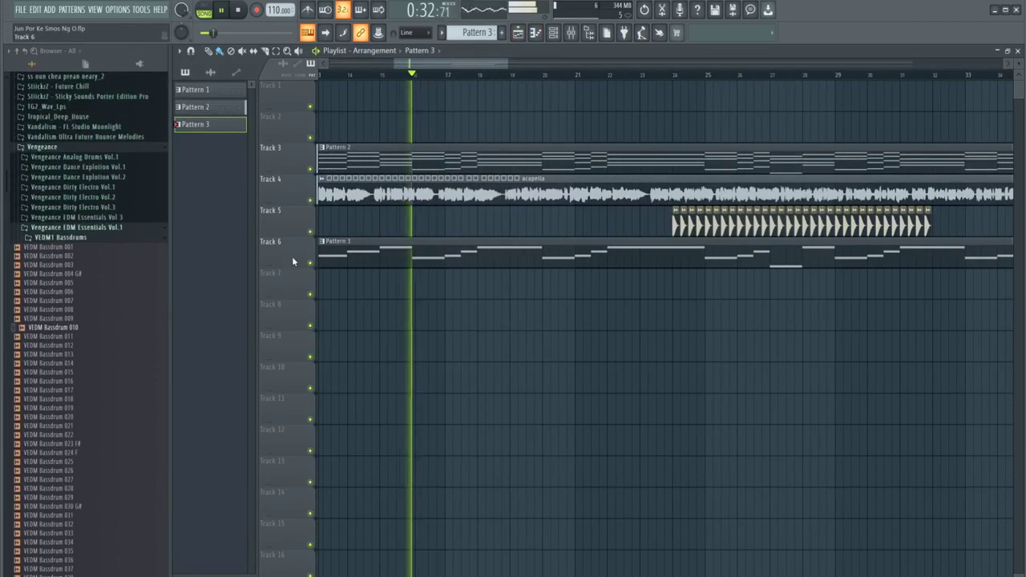
double_click(508, 252)
scroll(273, 281, up, 3)
scroll(323, 274, up, 3)
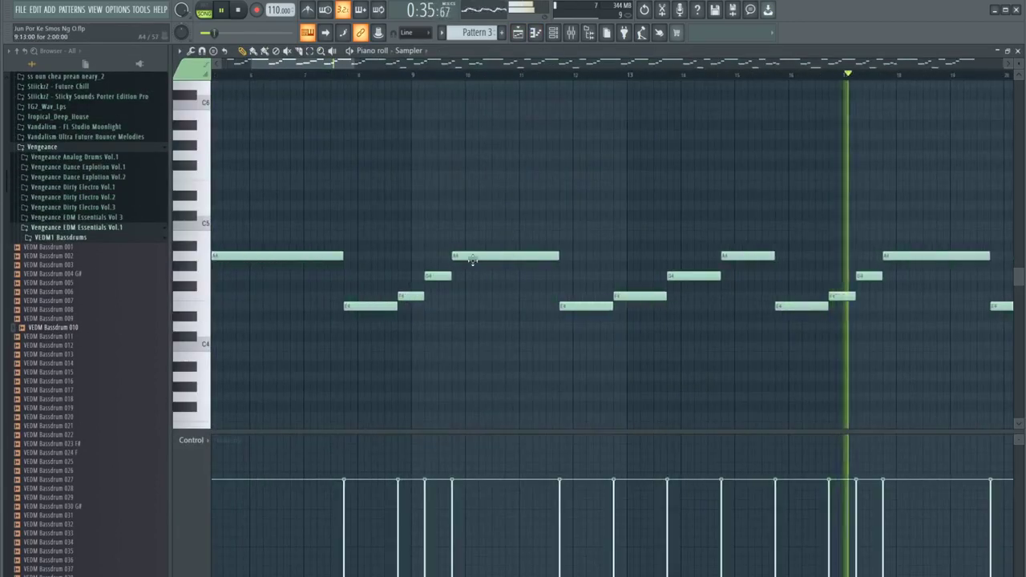
scroll(472, 261, down, 5)
scroll(214, 297, up, 2)
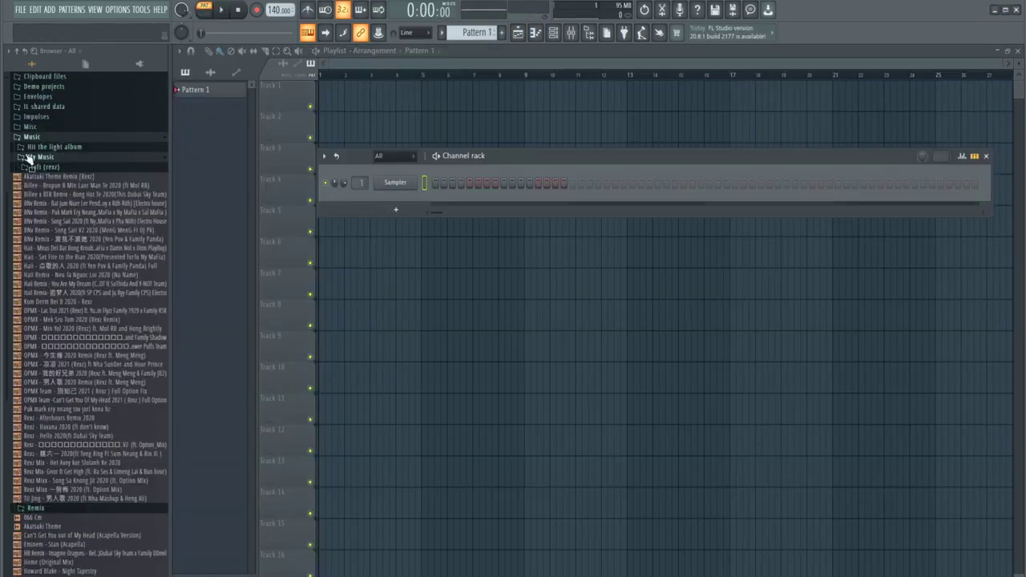
In the other FL Studio instance, browse to Vengeance Essential Clubsounds Vol.4, VEC4 Effects, and audition the VEC4 Reverse Synths and VEC4 Reverse Vocals samples
click(34, 137)
click(37, 259)
scroll(54, 251, down, 3)
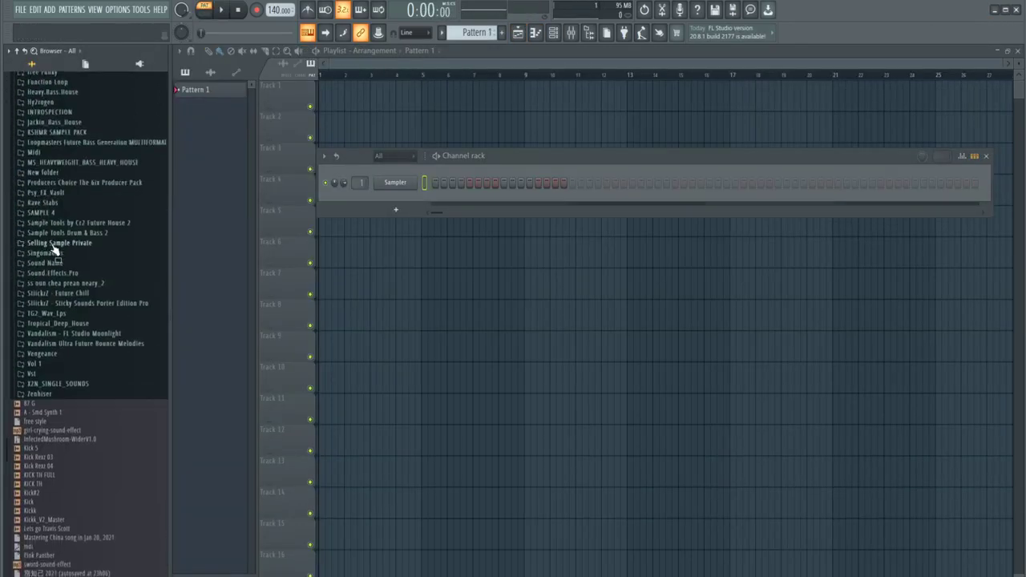
click(57, 353)
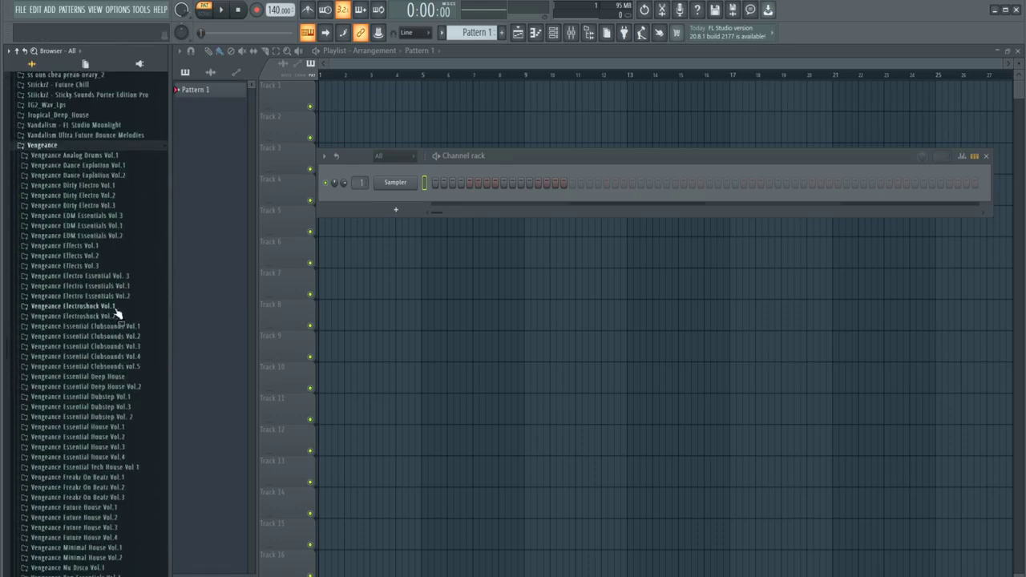
click(122, 356)
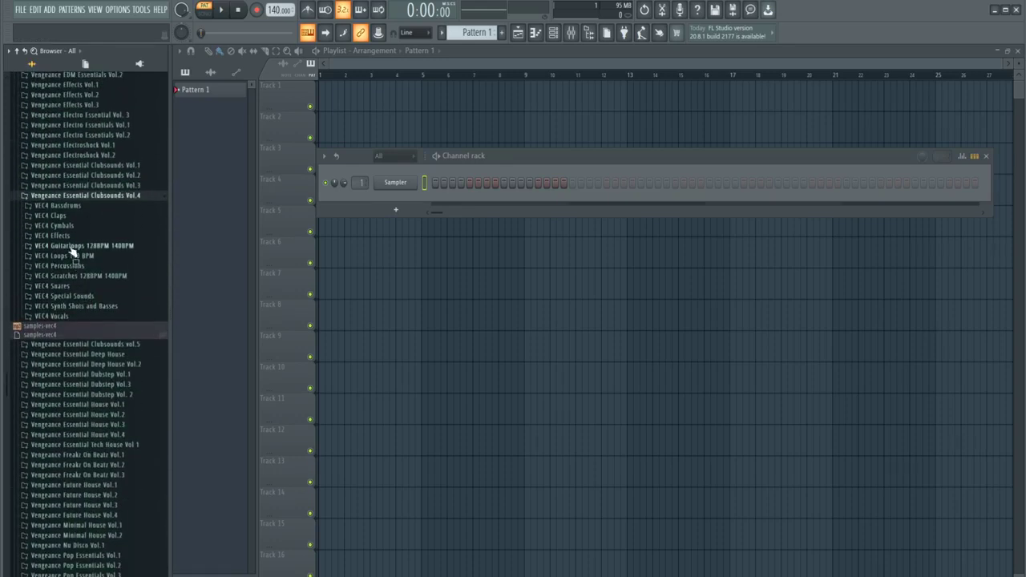
click(53, 236)
click(83, 287)
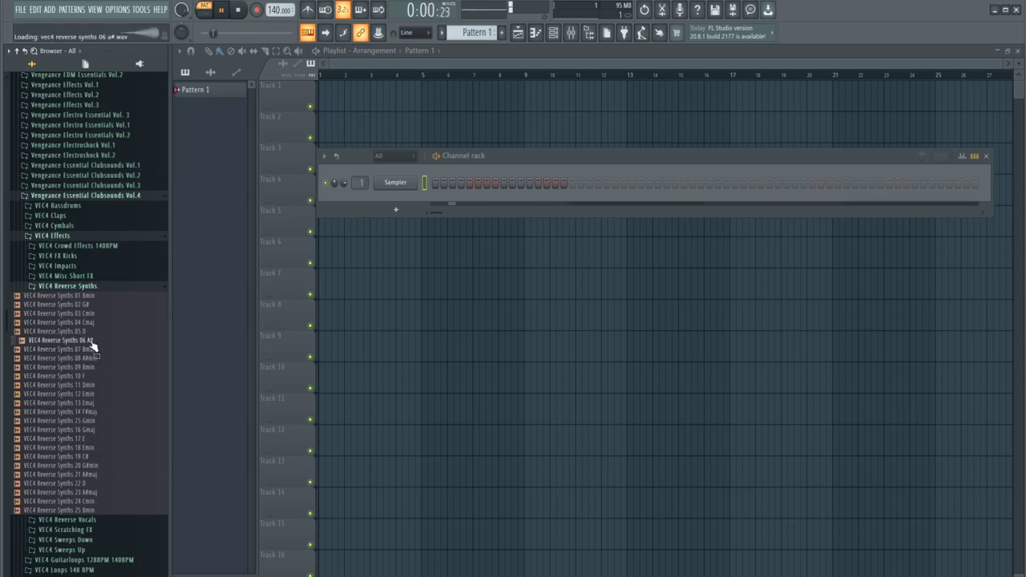
click(90, 286)
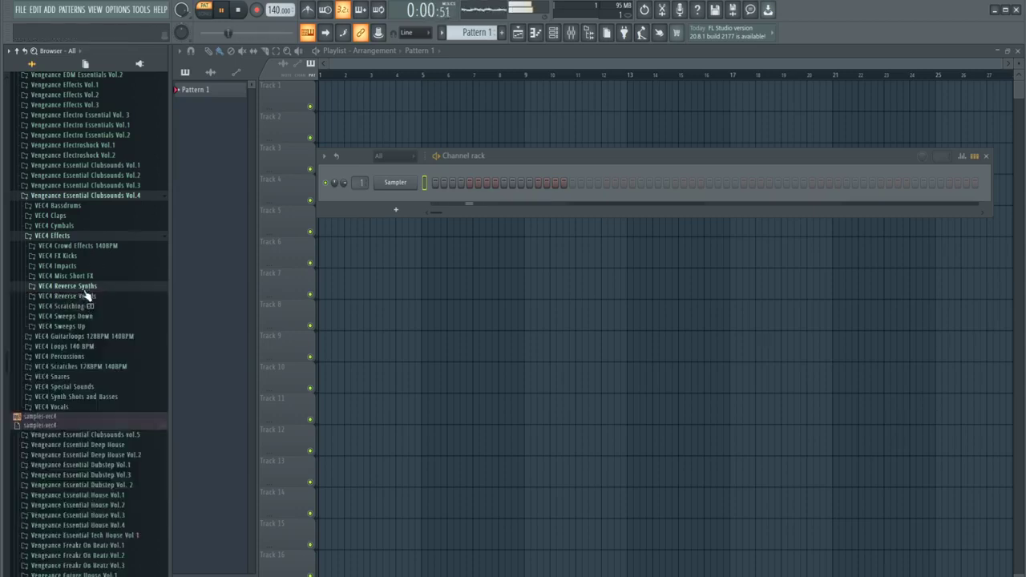
click(87, 296)
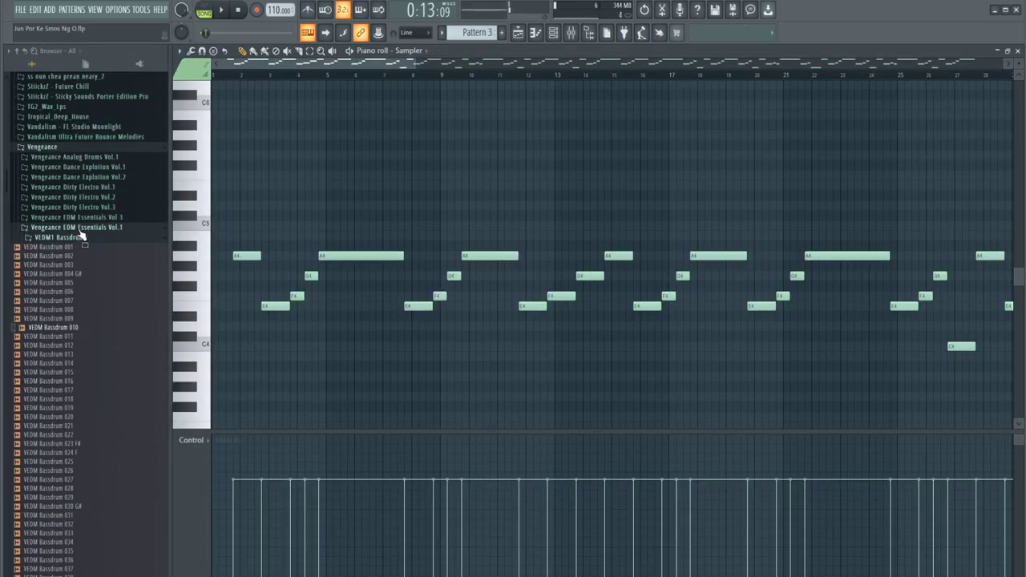
Back in the project, browse to Vengeance Essential Clubsounds Vol.4, VEC4 Effects, VEC4 Reverse Vocals and audition its samples
click(80, 228)
scroll(81, 345, down, 5)
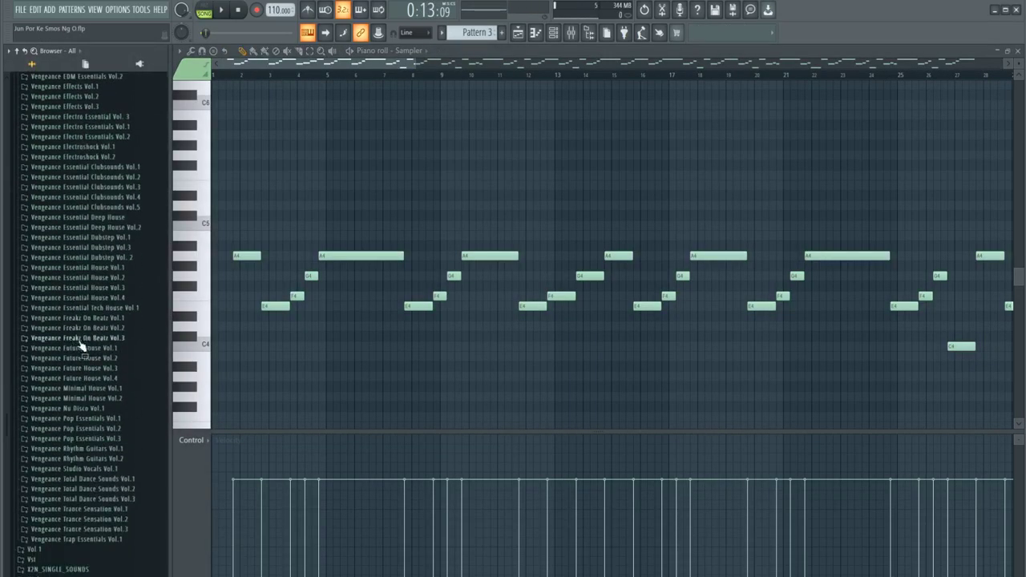
click(126, 199)
click(67, 239)
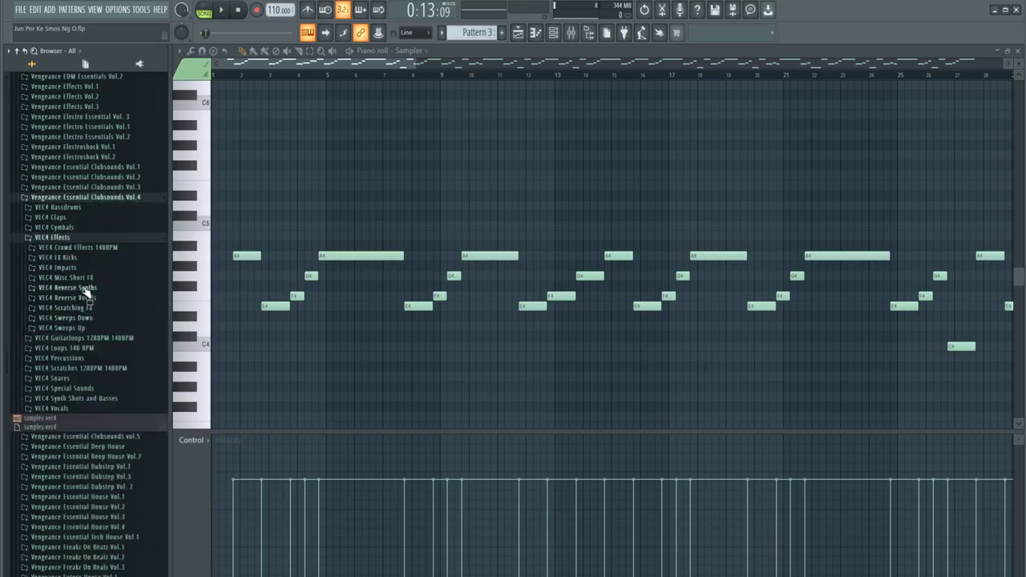
click(80, 309)
click(68, 297)
click(80, 325)
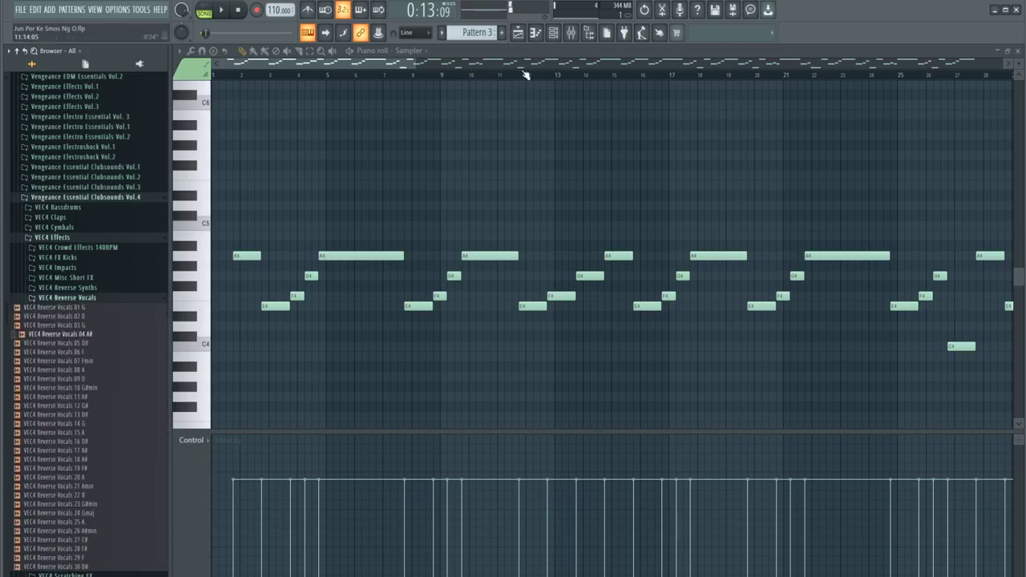
Place VEC4 Reverse Vocals 08 A on playlist Track 8 before the kick at bar 24 and fit it to tempo using the 75 to 150 range
click(519, 34)
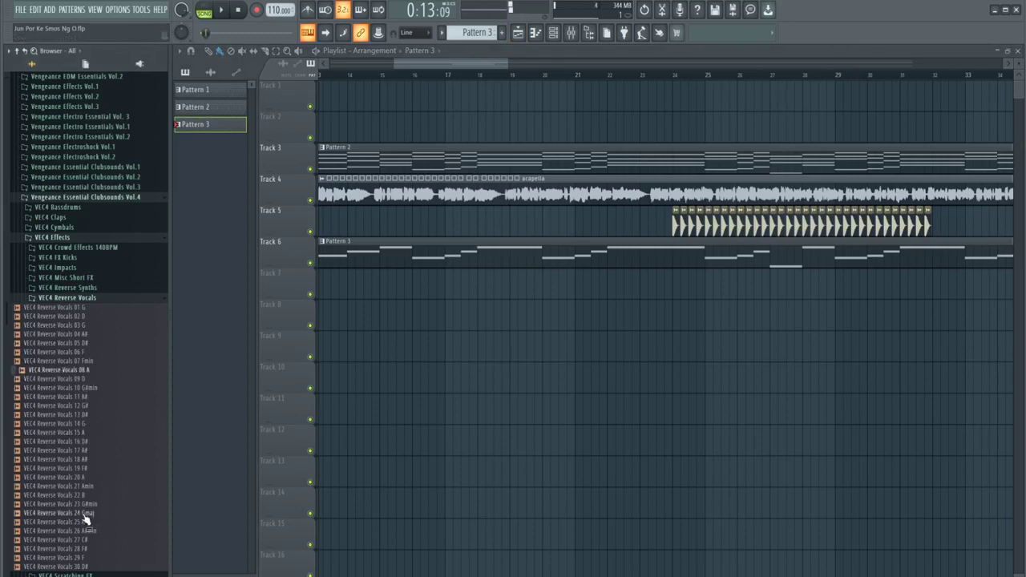
drag(71, 376, 792, 315)
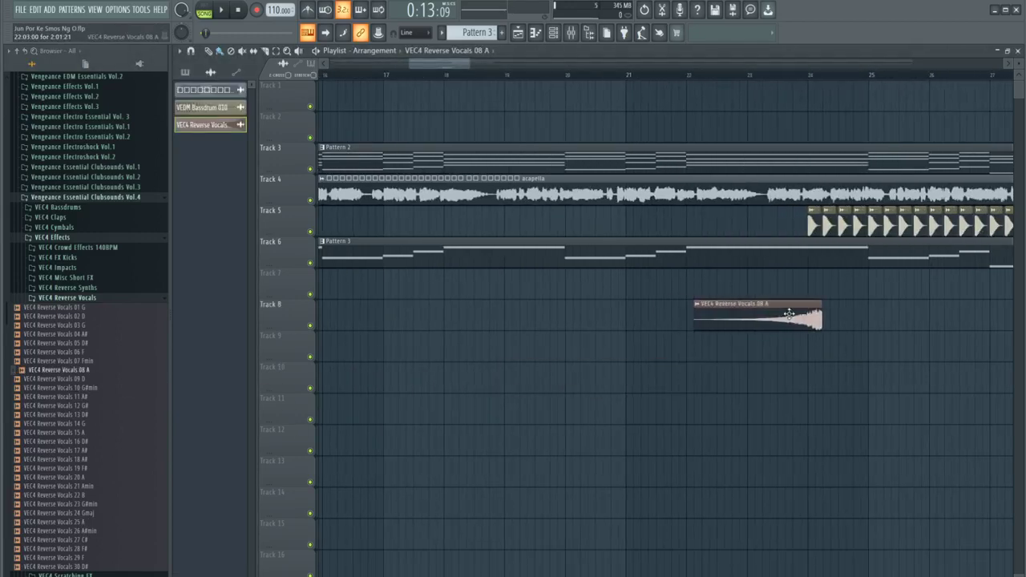
click(692, 308)
click(801, 377)
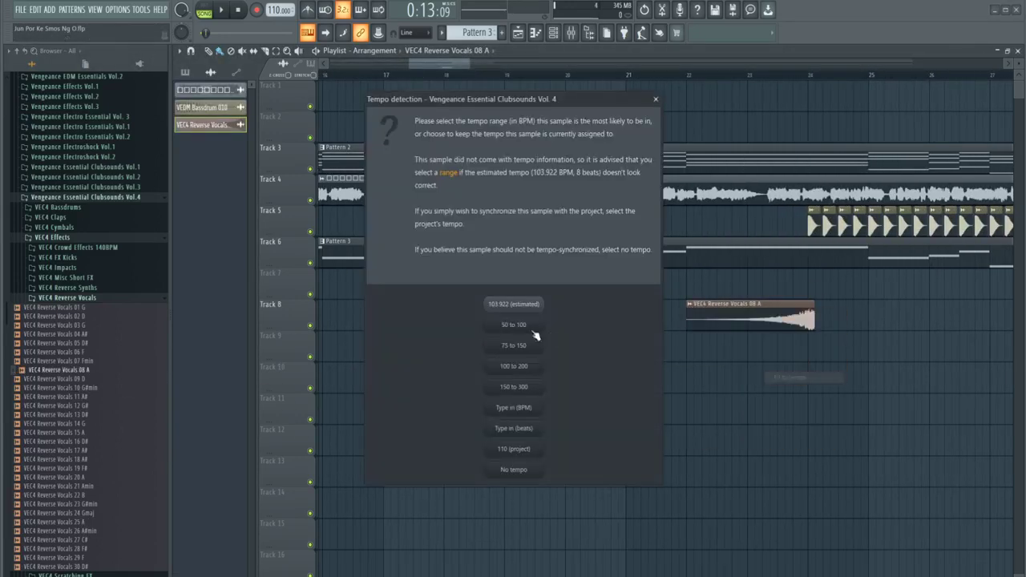
click(519, 348)
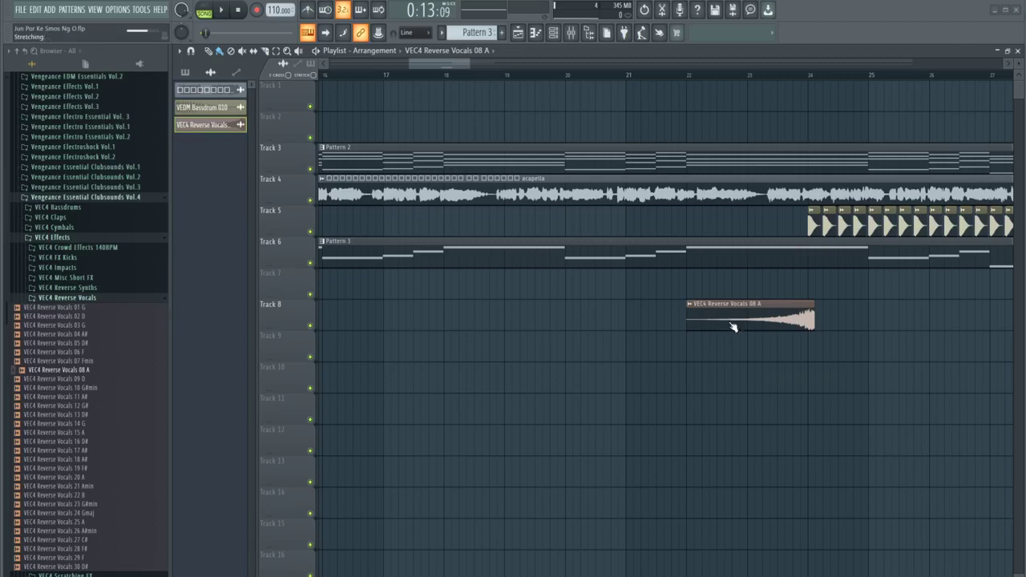
Route the reverse vocal sample to mixer track 7 and load the Reverse vocal effect mixer preset on that track
double_click(731, 323)
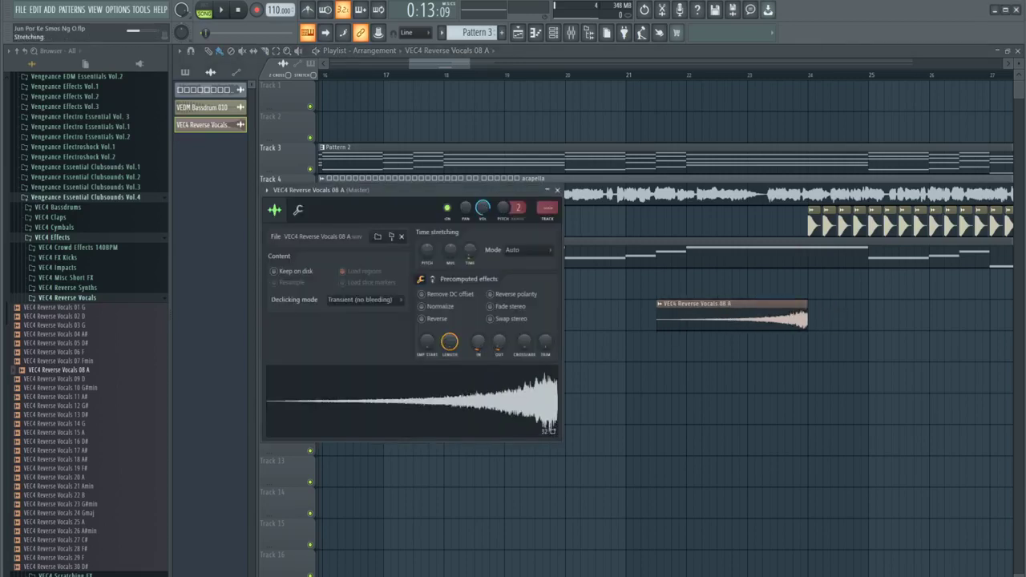
click(551, 224)
right_click(395, 60)
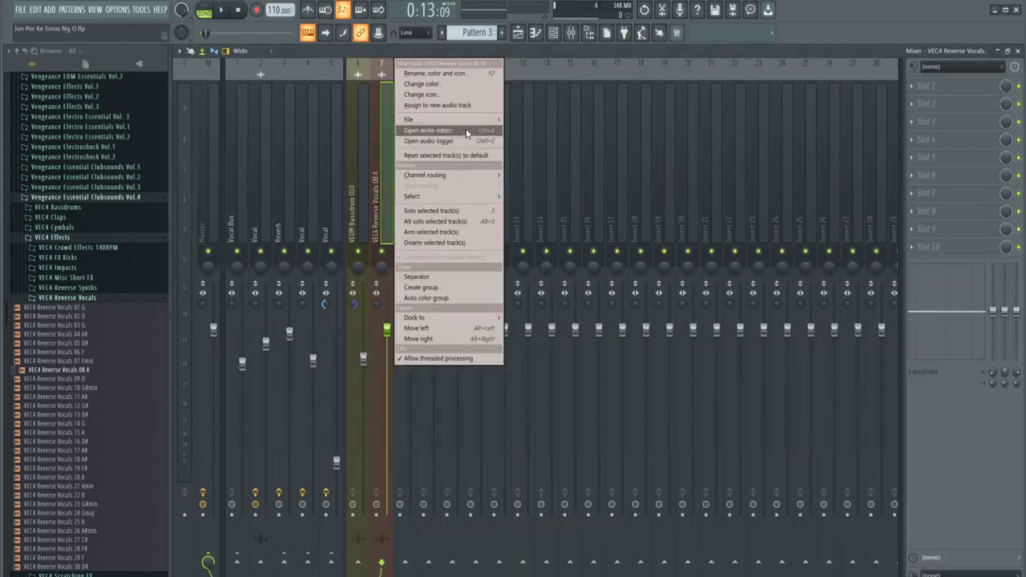
mouse_move(473, 120)
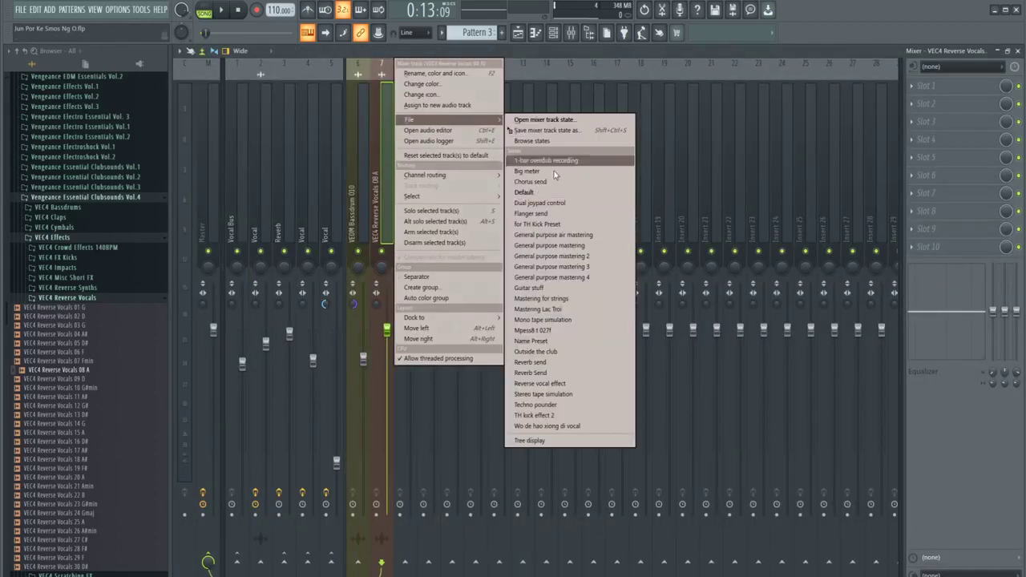
click(542, 383)
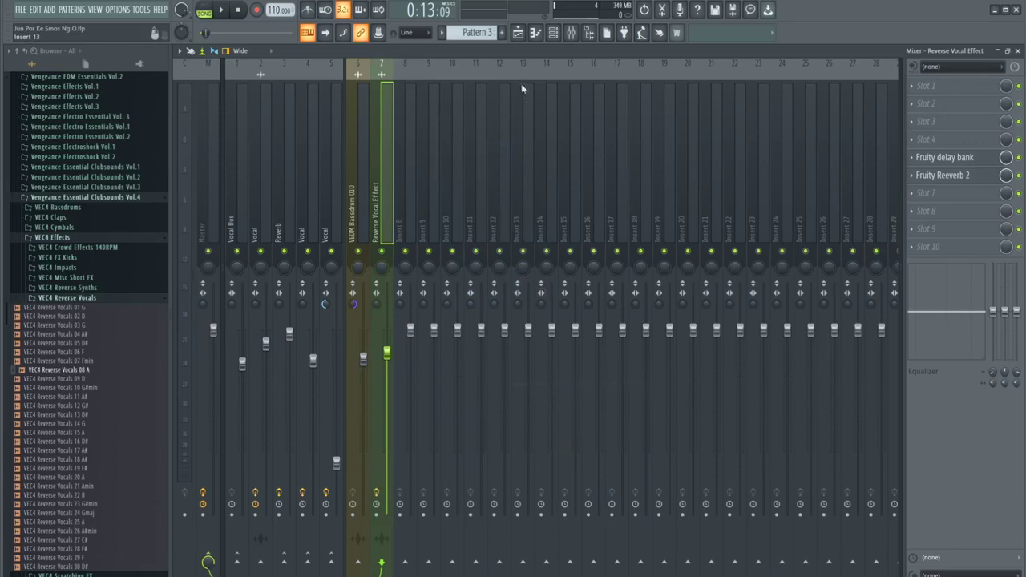
Play the arrangement from just past bar 23 and open the reverse vocal clip's channel settings
click(518, 32)
click(768, 77)
key(space)
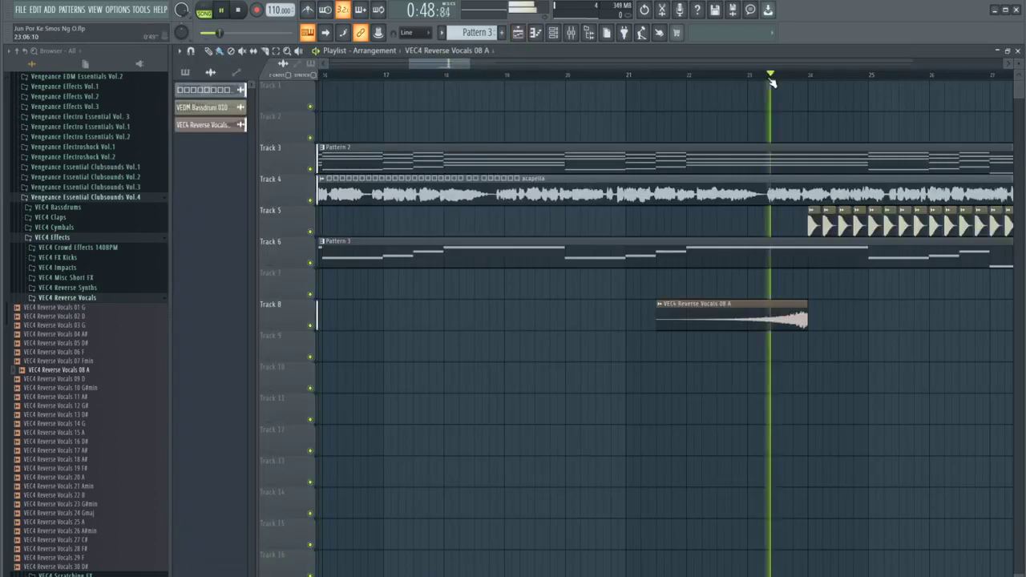
double_click(664, 313)
key(space)
key(space)
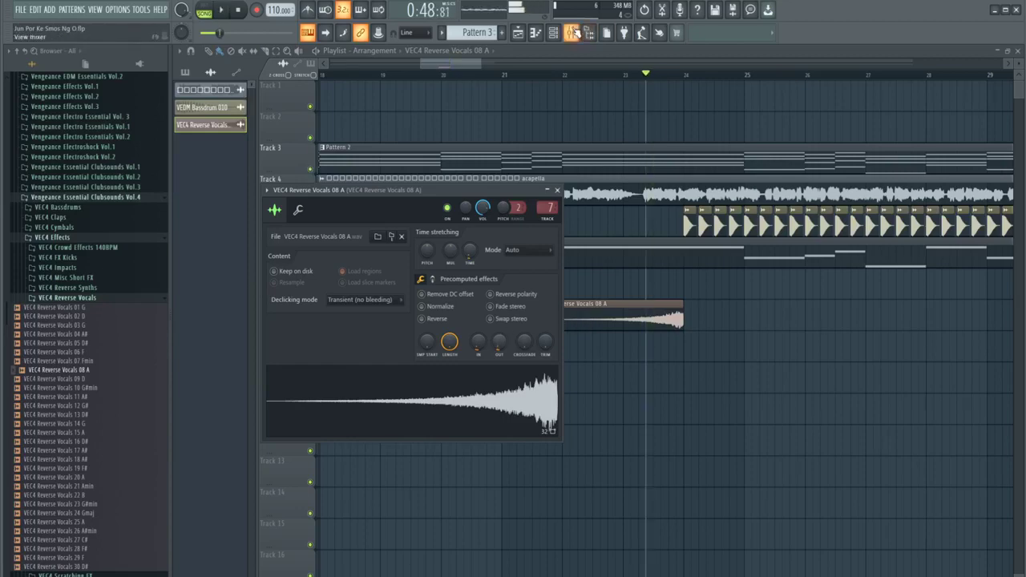
Reduce the Fruity delay bank's mix level on the Reverse Vocal Effect mixer track and lower that track's fader
key(F9)
click(969, 160)
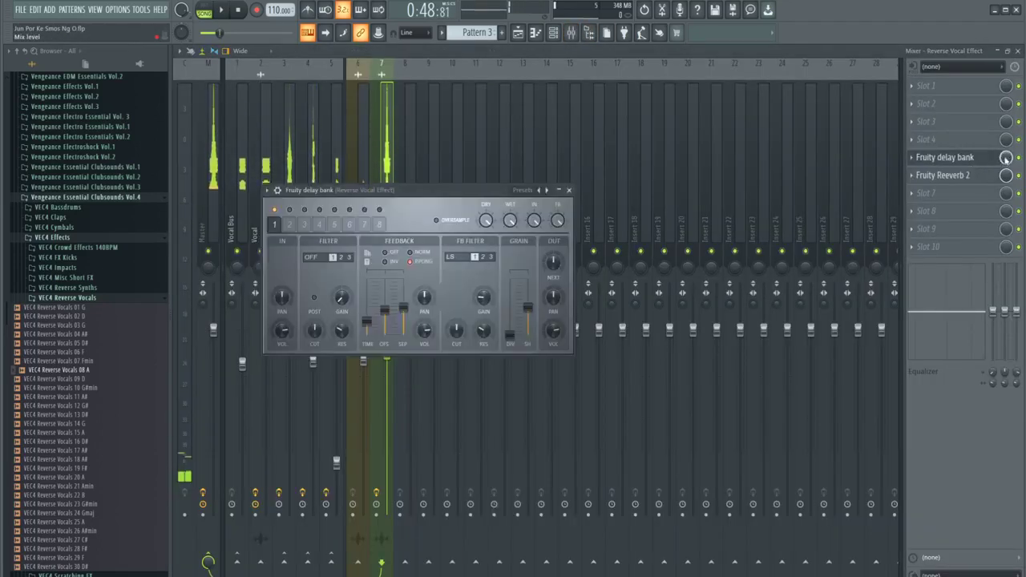
key(Escape)
key(space)
mouse_move(1006, 158)
mouse_down()
mouse_move(1006, 192)
mouse_move(1006, 167)
mouse_up()
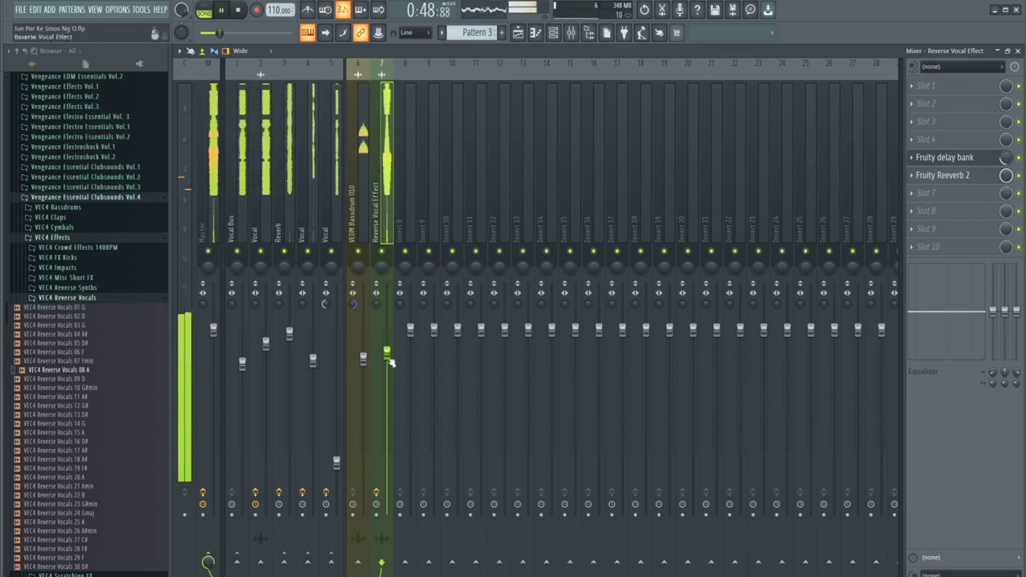
drag(388, 355, 389, 378)
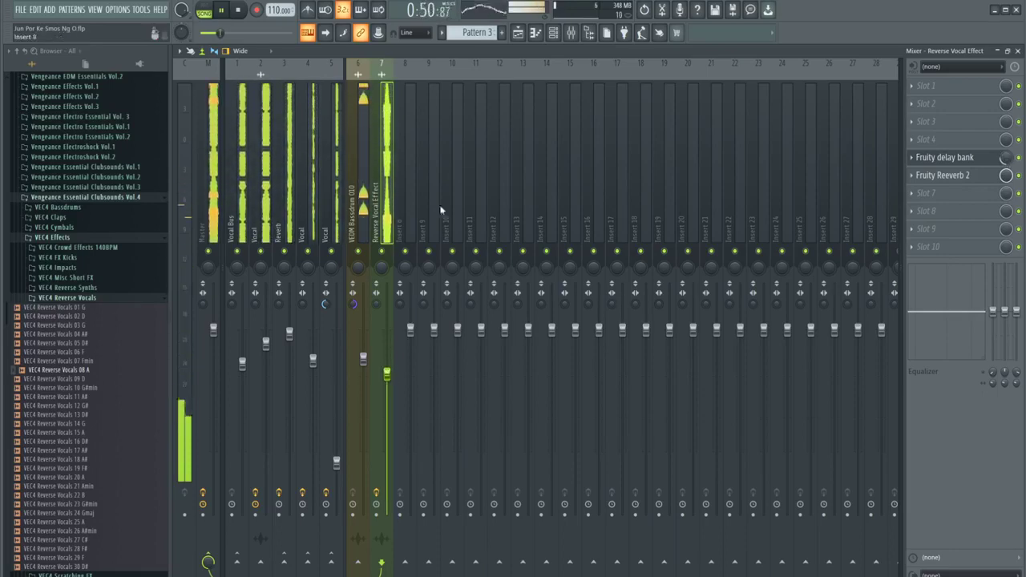
Play the playlist from about bar 22 and increase the fade-in of the VEC4 Reverse Vocals 08 A sample
click(520, 38)
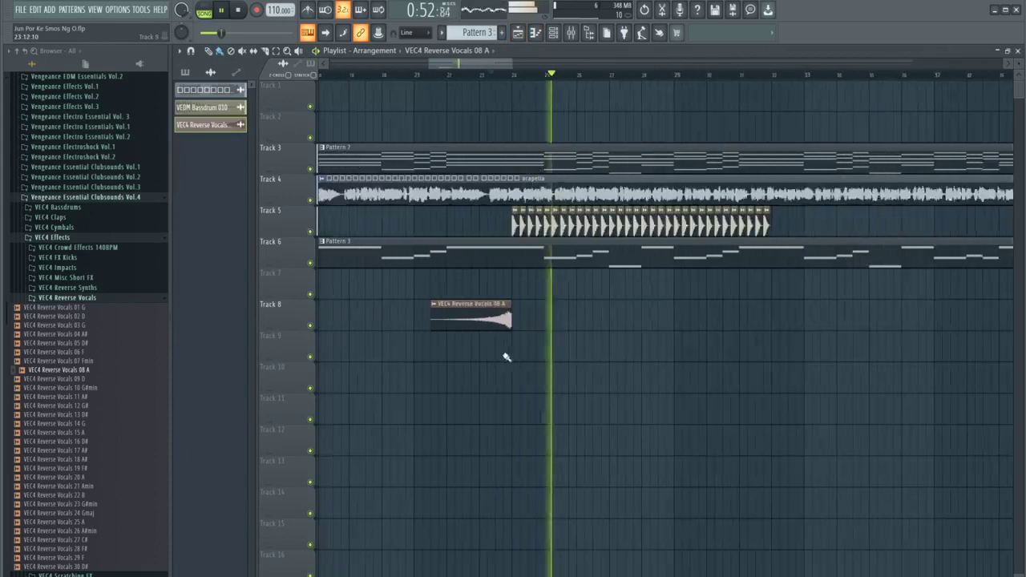
scroll(529, 327, down, 2)
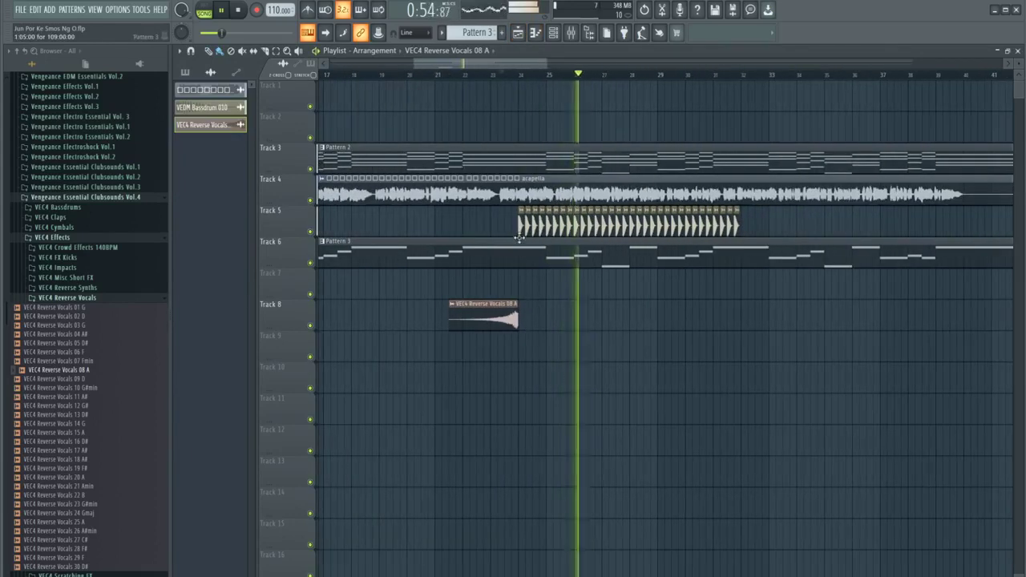
double_click(498, 319)
key(Escape)
key(space)
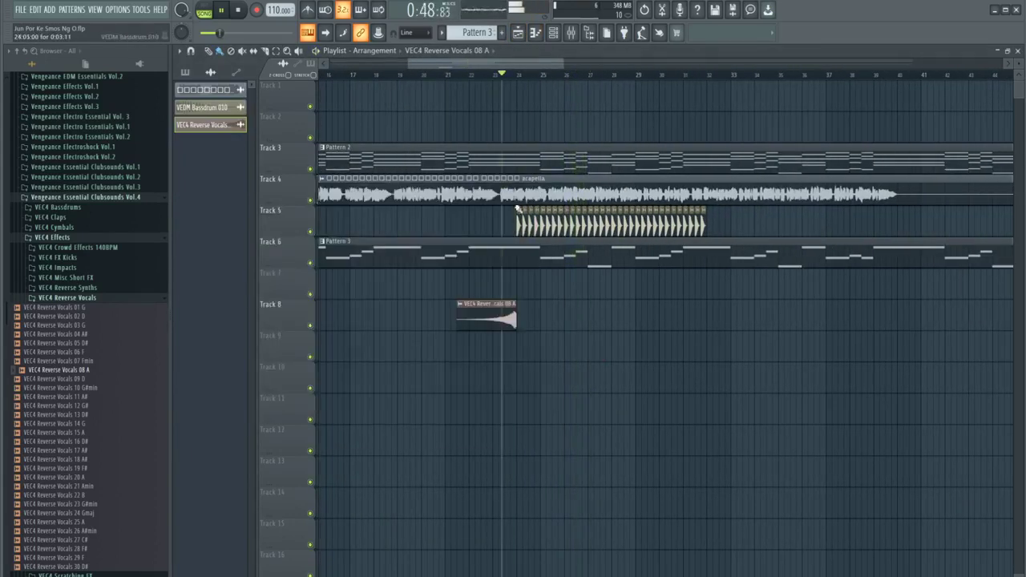
click(471, 77)
key(space)
scroll(481, 210, up, 4)
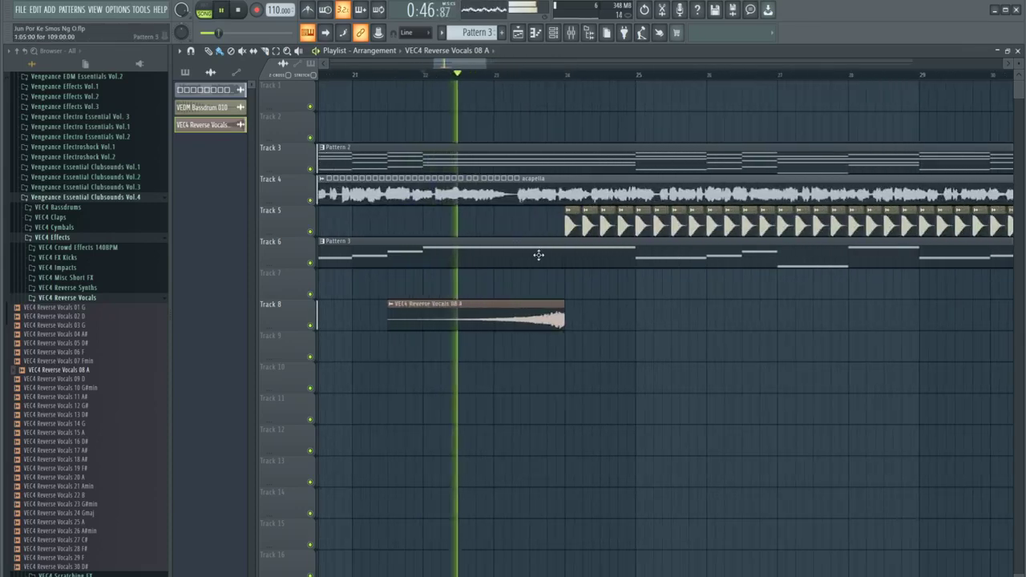
double_click(464, 317)
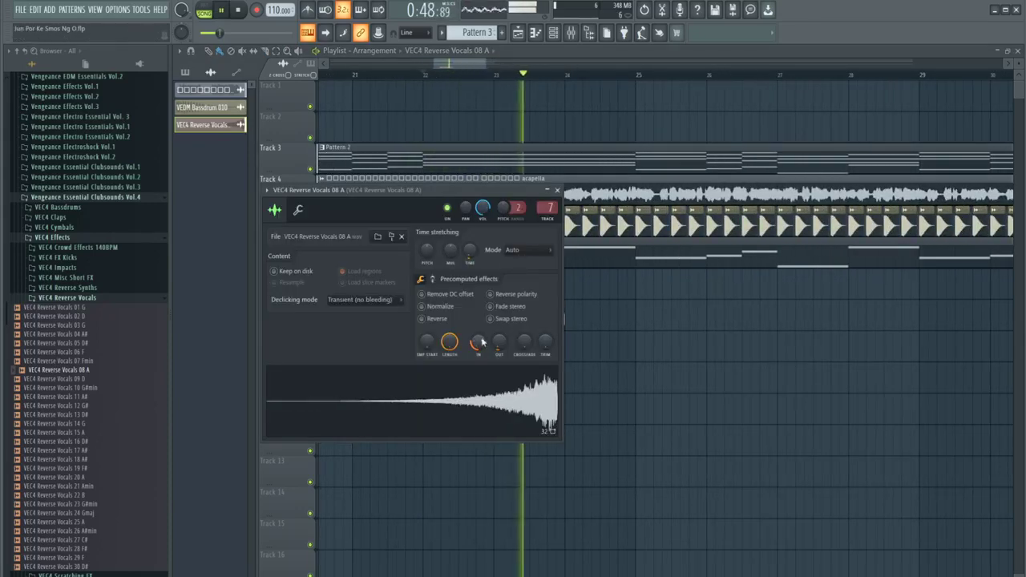
key(Escape)
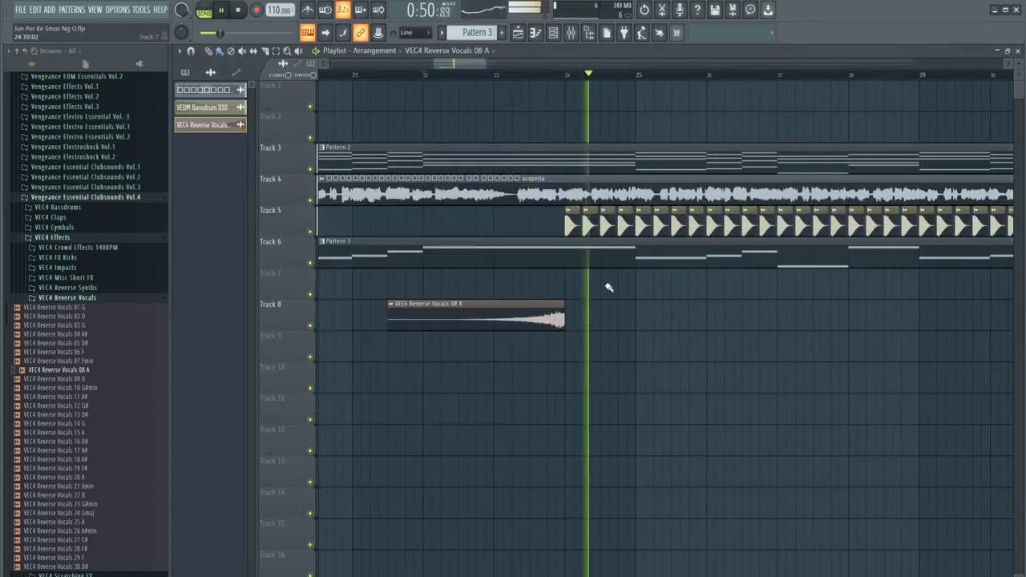
Collapse the VEC4 Effects folder and look through the remaining Vengeance sample folders
scroll(607, 286, down, 3)
click(66, 239)
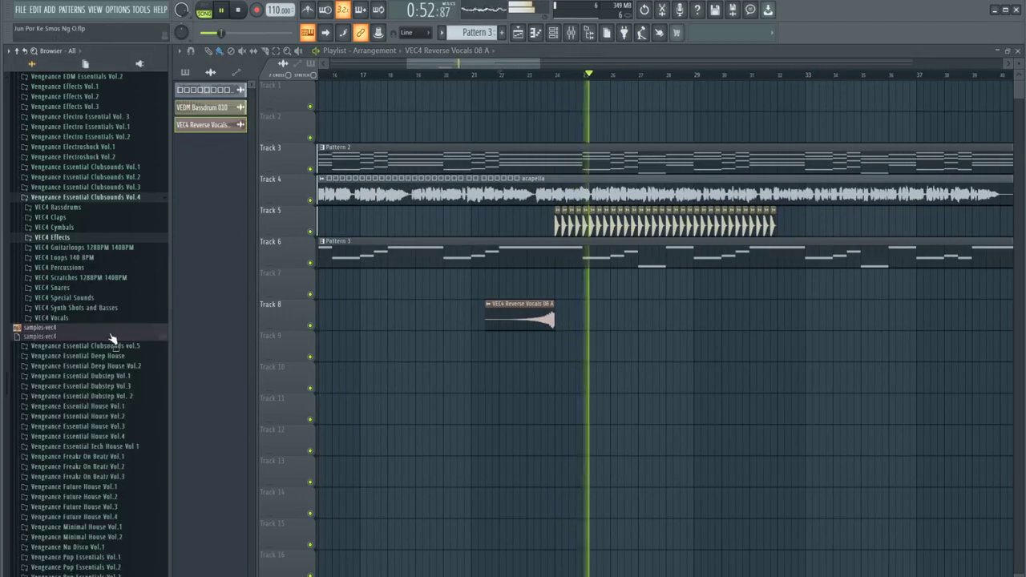
scroll(107, 361, down, 4)
Solo the acapella on Track 4 and play it with the metronome on from just past bar 23
scroll(486, 214, up, 5)
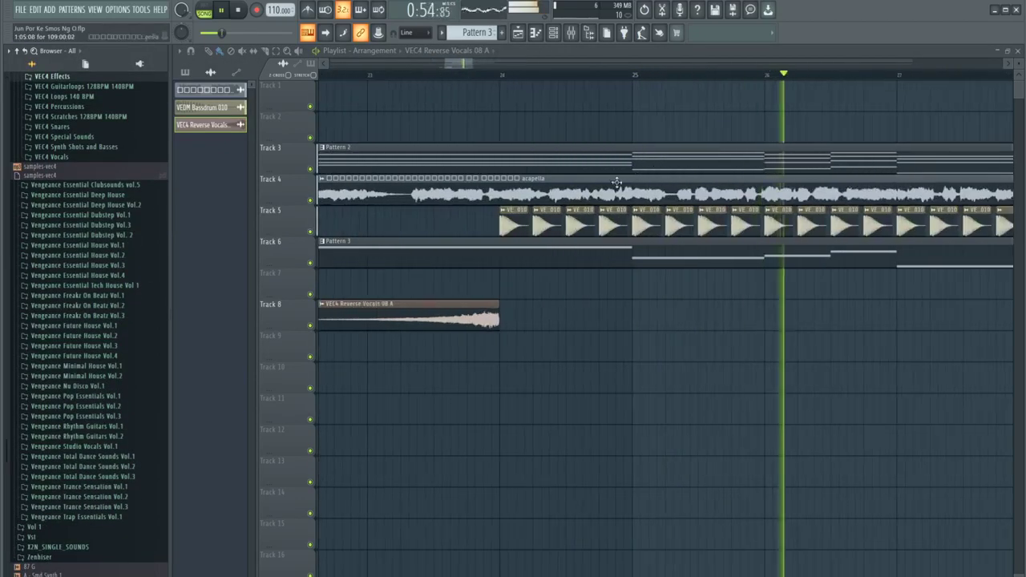
key(space)
right_click(309, 200)
key(space)
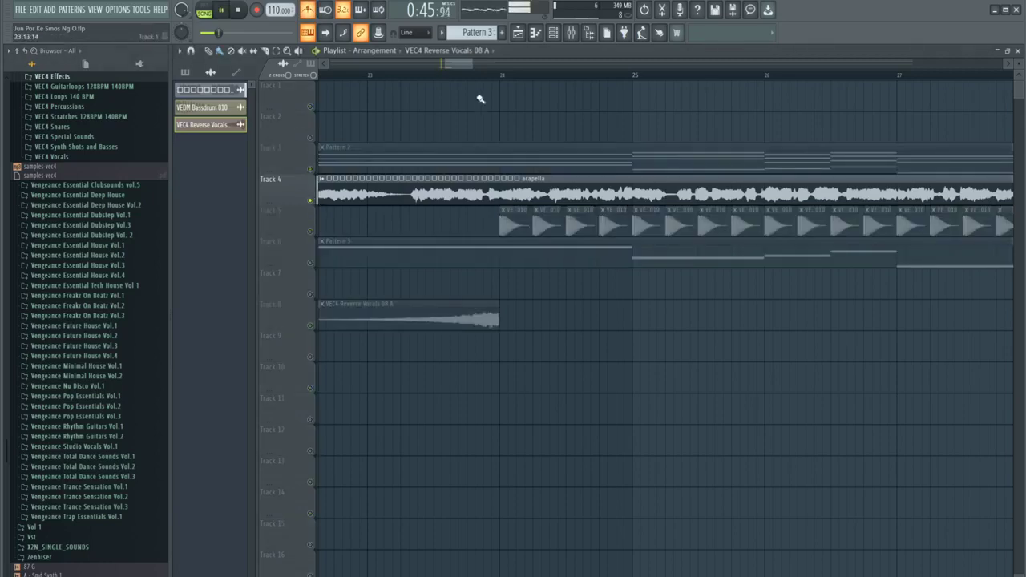
click(405, 76)
scroll(433, 177, down, 3)
scroll(440, 184, up, 2)
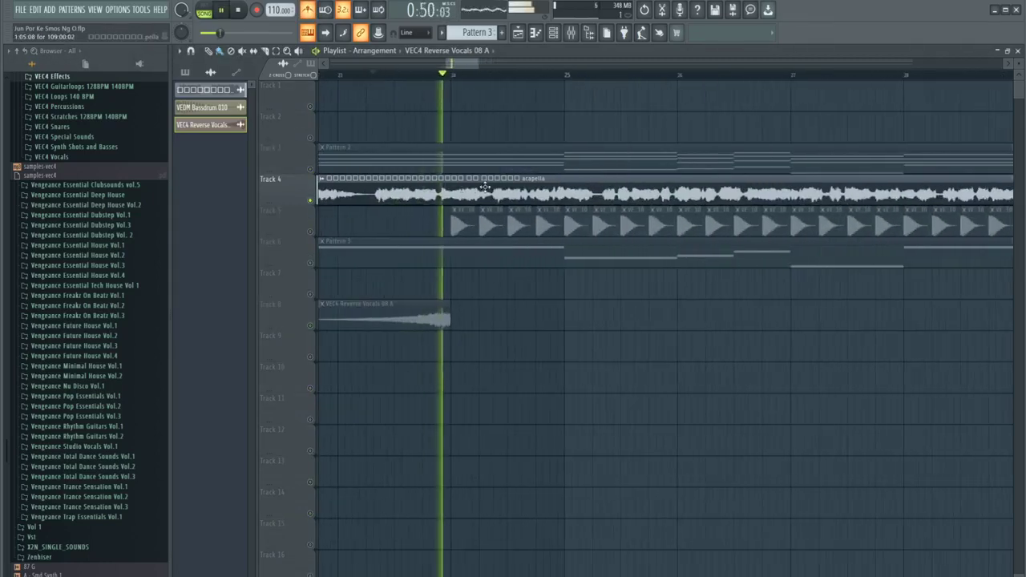
scroll(369, 181, up, 3)
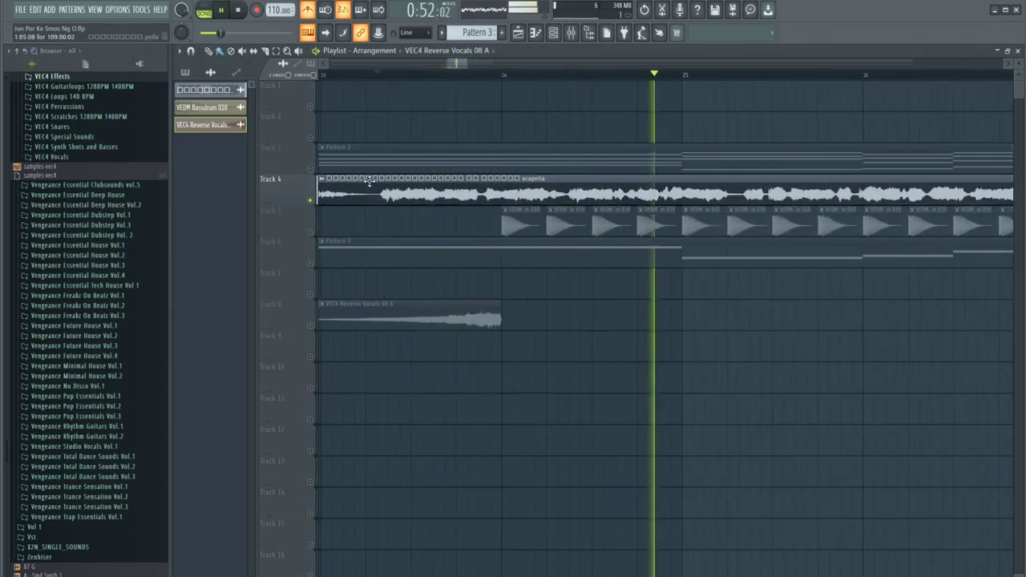
key(space)
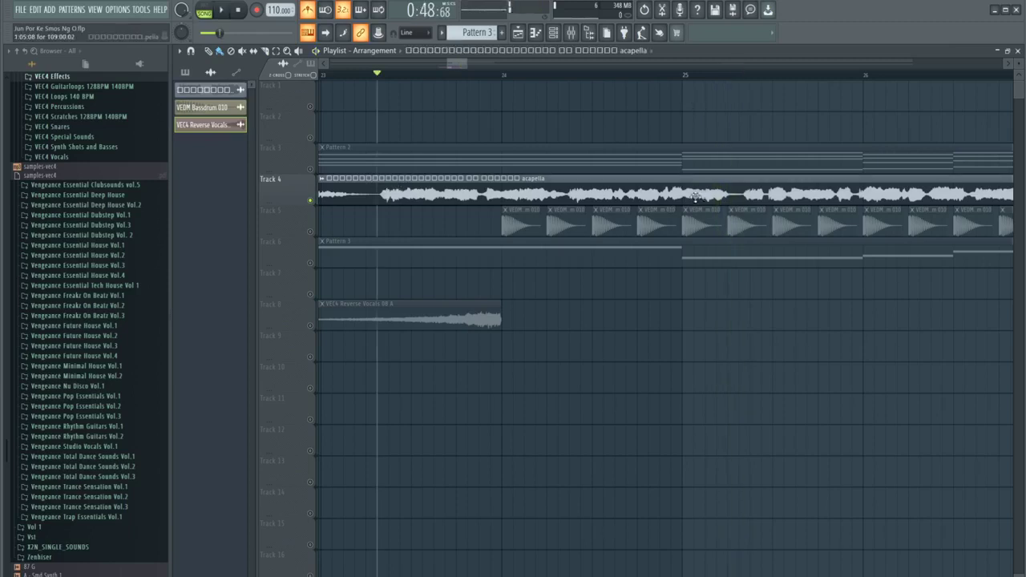
Replay the soloed acapella against the metronome and check its timing from bar 23 onward
key(space)
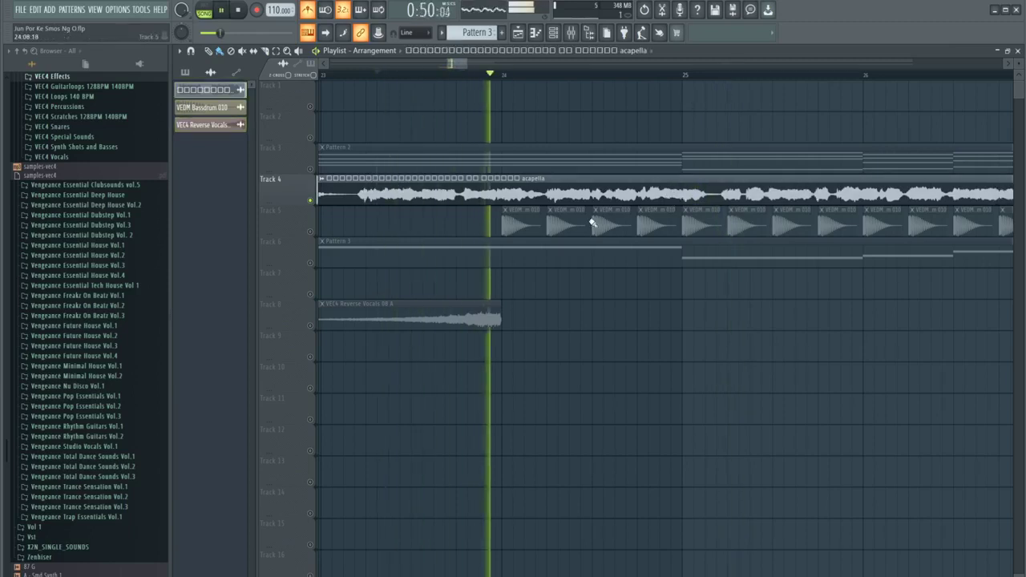
key(space)
key(space)
scroll(537, 196, up, 3)
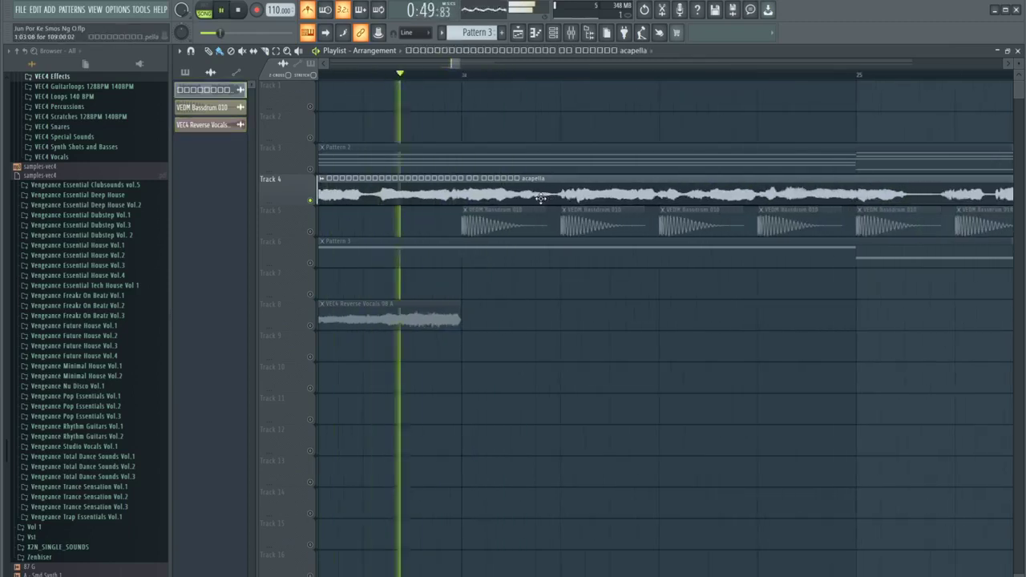
scroll(485, 204, down, 3)
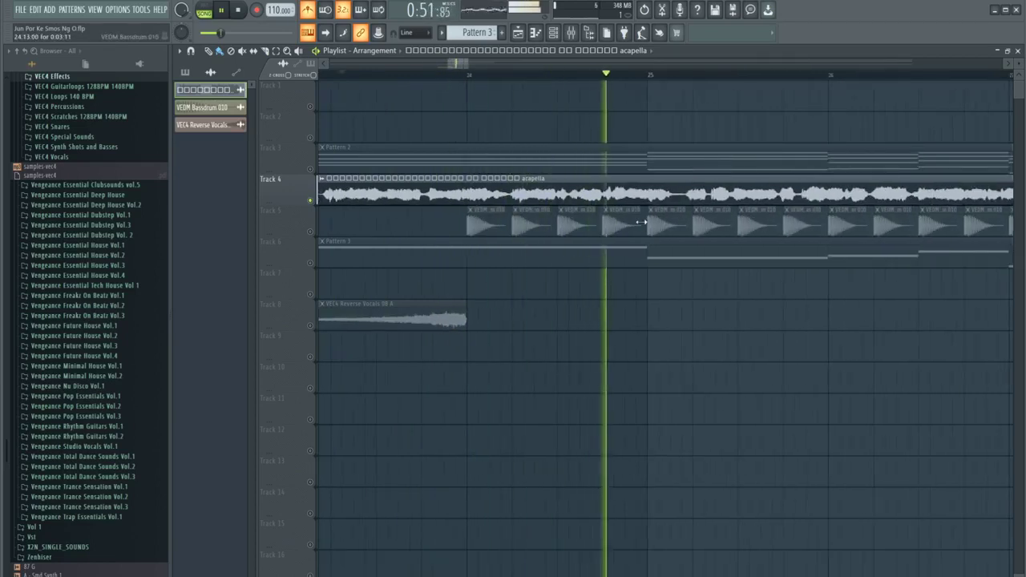
scroll(645, 200, down, 2)
key(space)
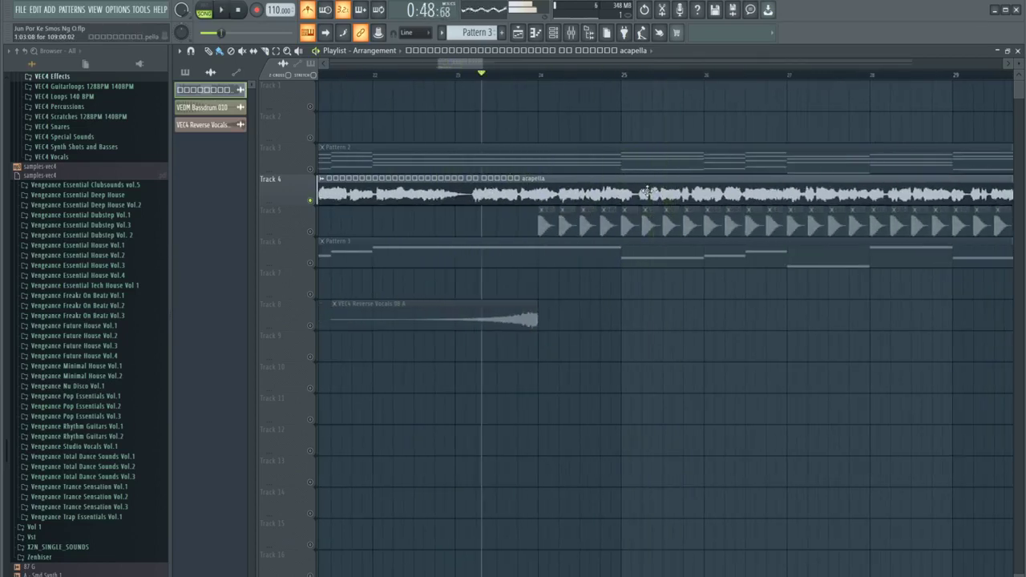
key(space)
scroll(517, 170, up, 2)
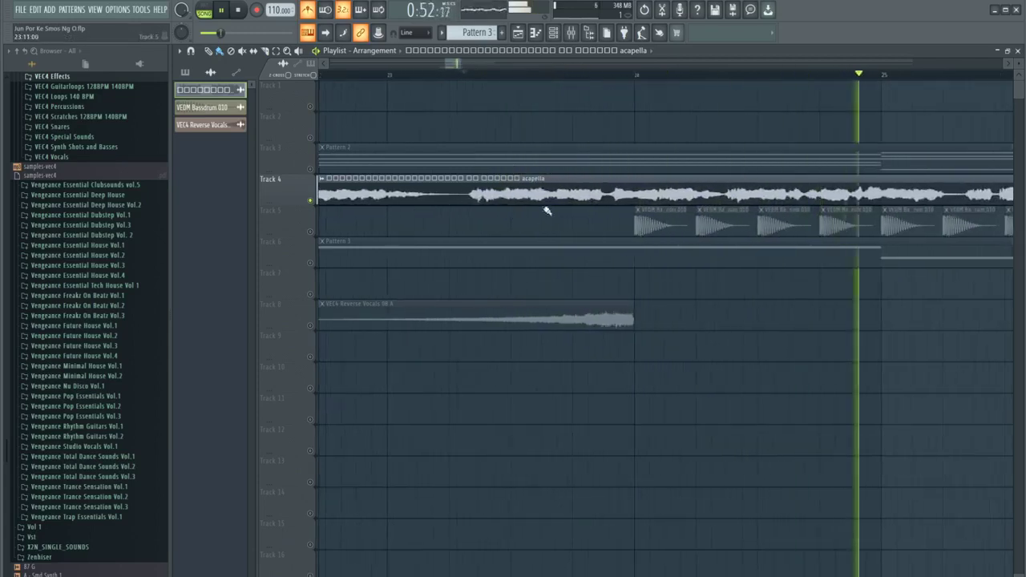
scroll(634, 214, down, 3)
scroll(633, 214, up, 6)
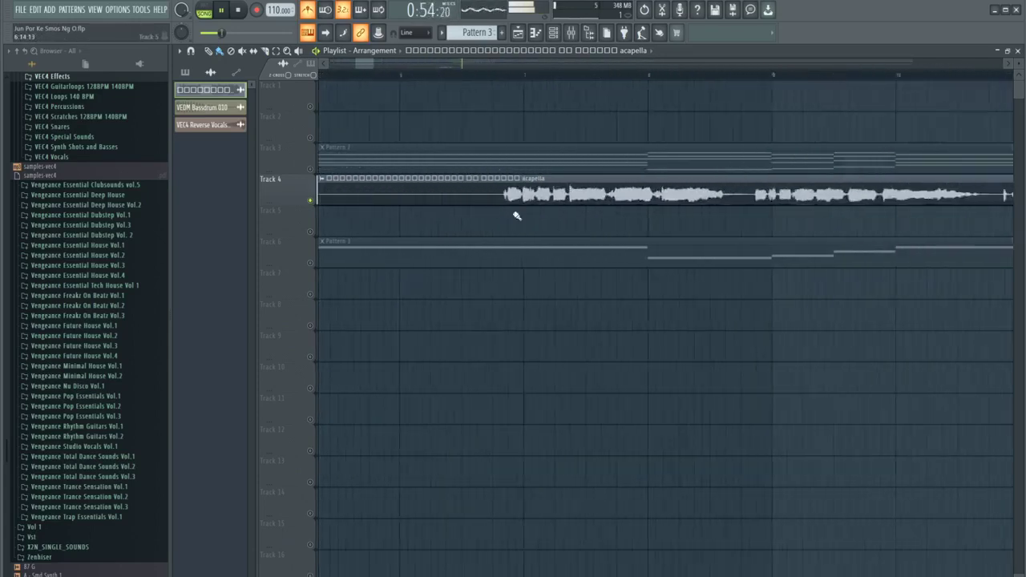
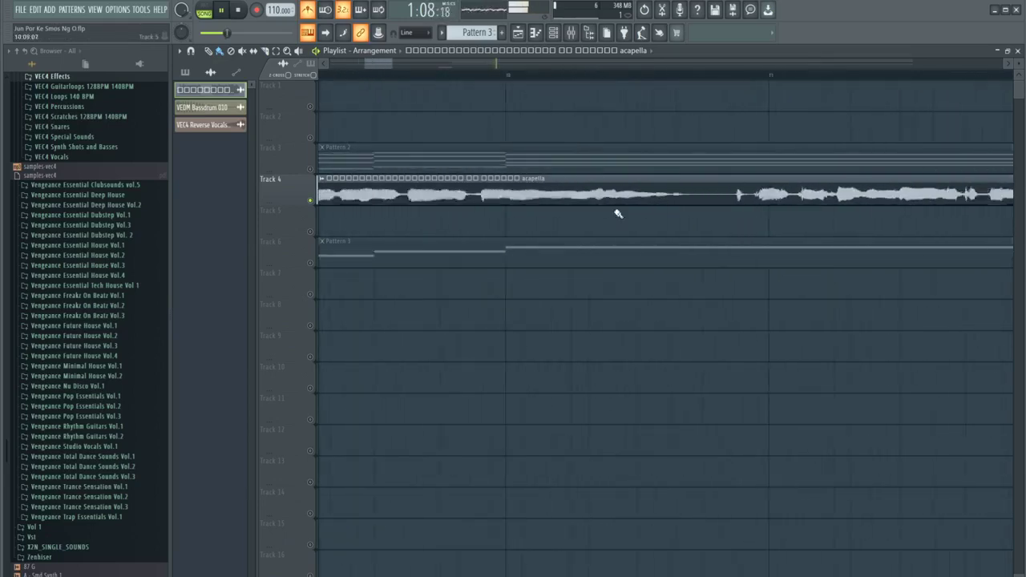
scroll(619, 213, down, 8)
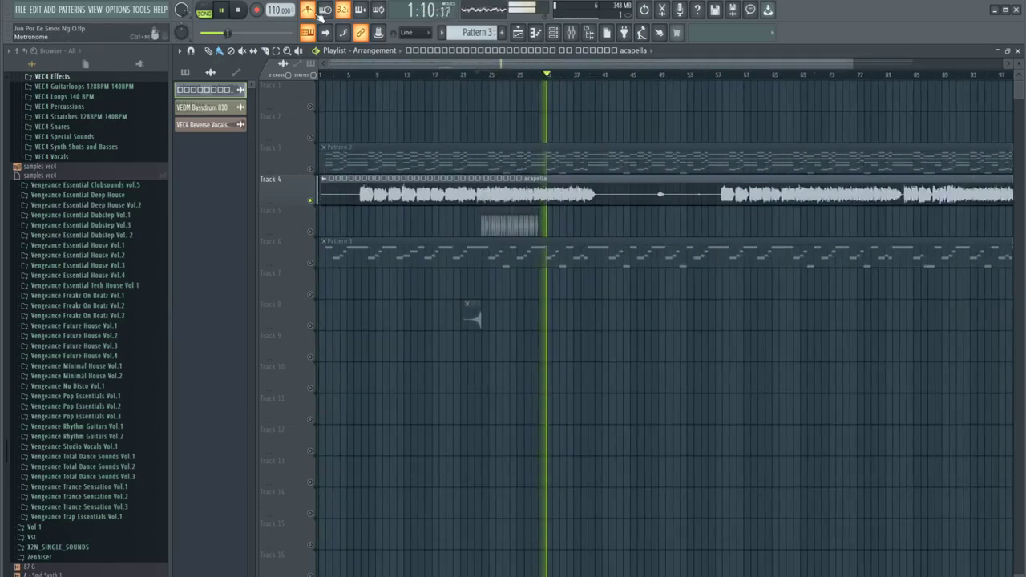
Turn off the metronome and the Track 4 solo, and play the full mix from bar 24
right_click(312, 200)
click(481, 75)
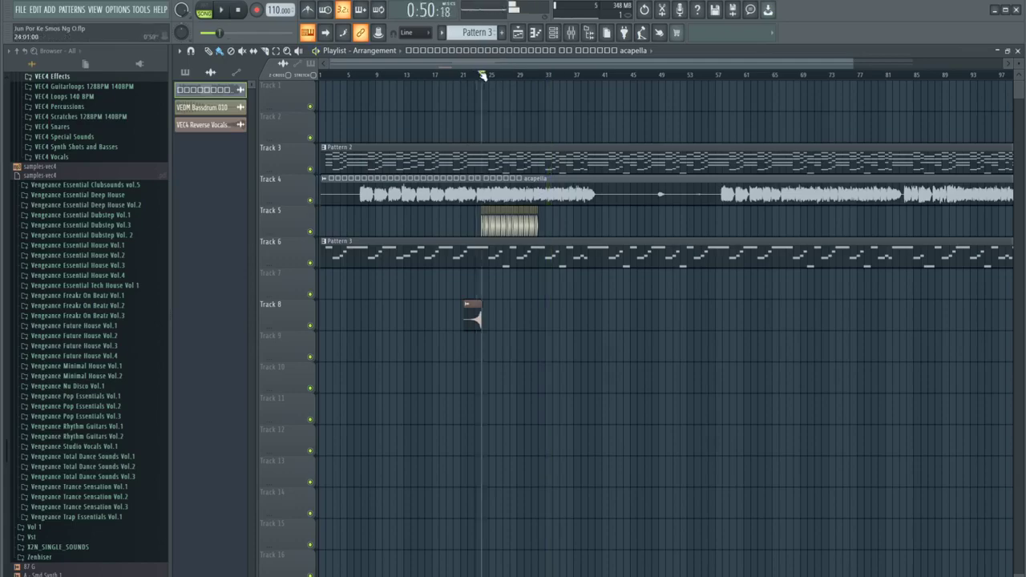
scroll(470, 211, up, 4)
scroll(470, 213, down, 4)
scroll(455, 230, up, 2)
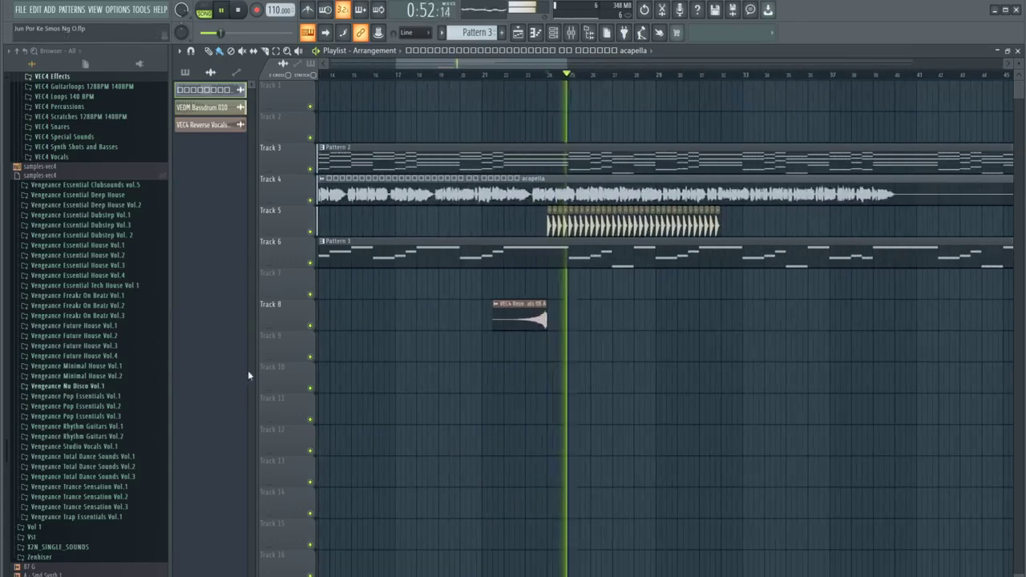
key(space)
key(space)
Play the song from about bar 6 and look over the clips along the whole playlist
scroll(369, 76, up, 5)
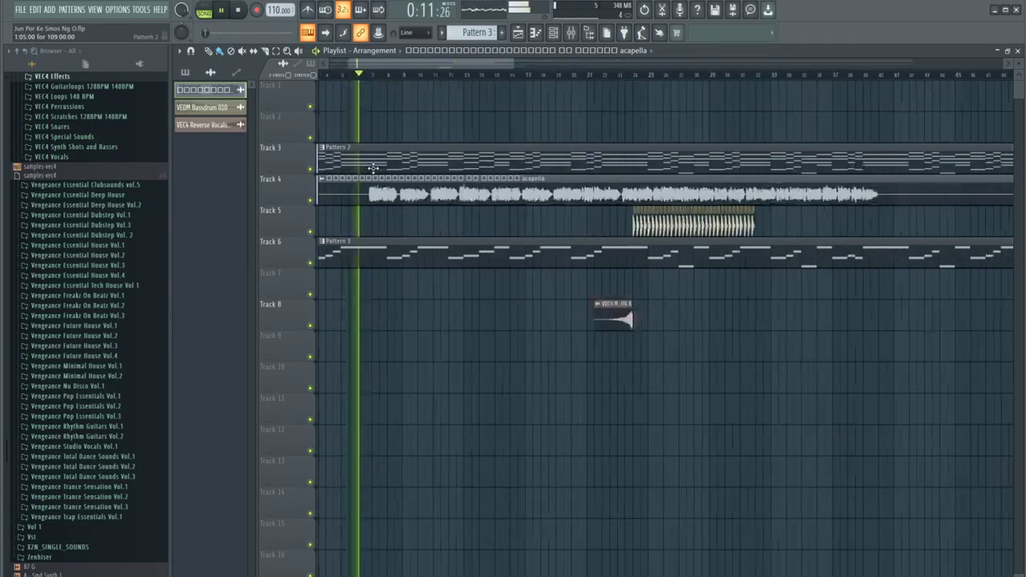
scroll(354, 178, down, 5)
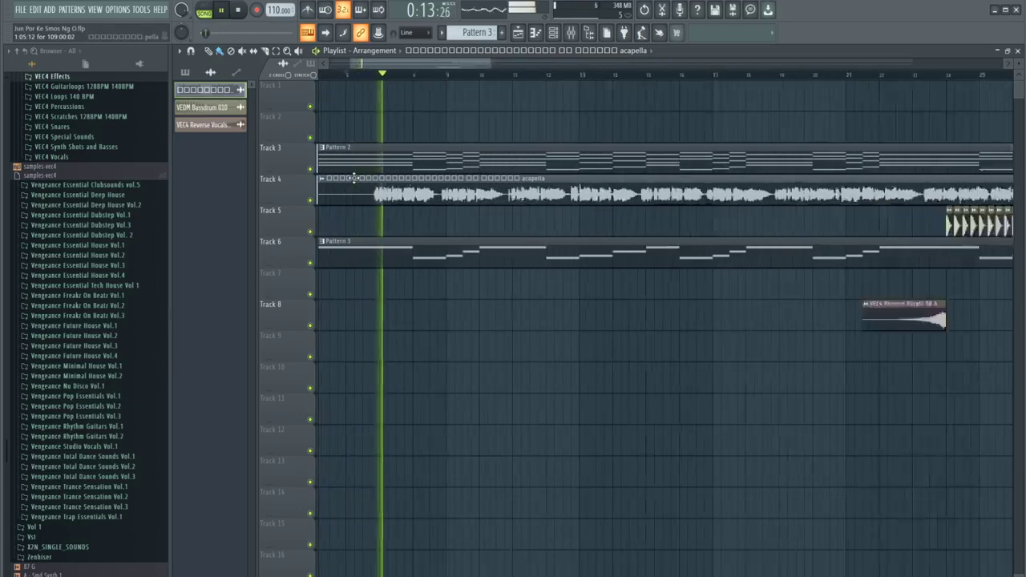
scroll(335, 183, up, 4)
scroll(335, 192, down, 3)
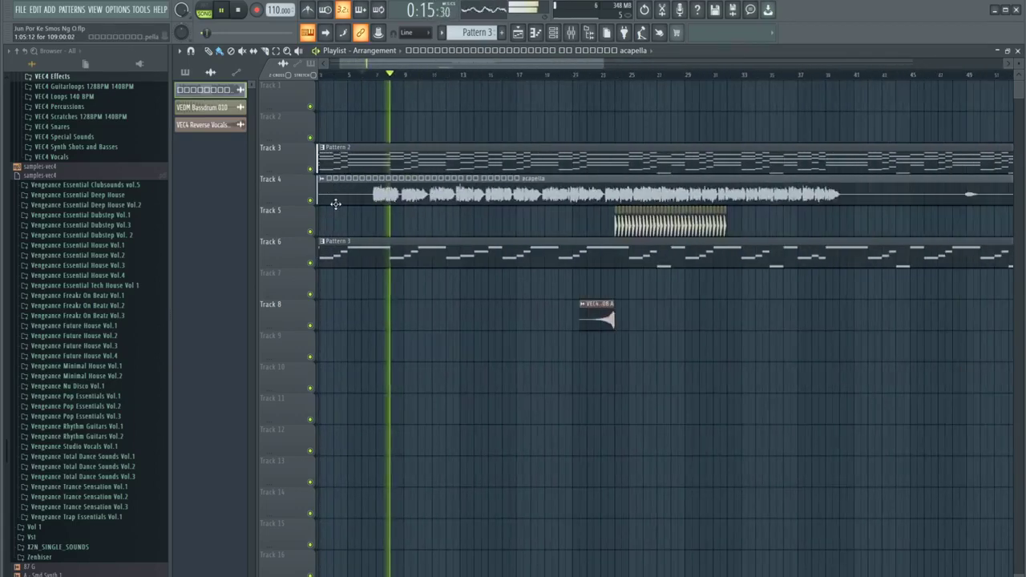
scroll(344, 200, up, 2)
scroll(344, 200, down, 6)
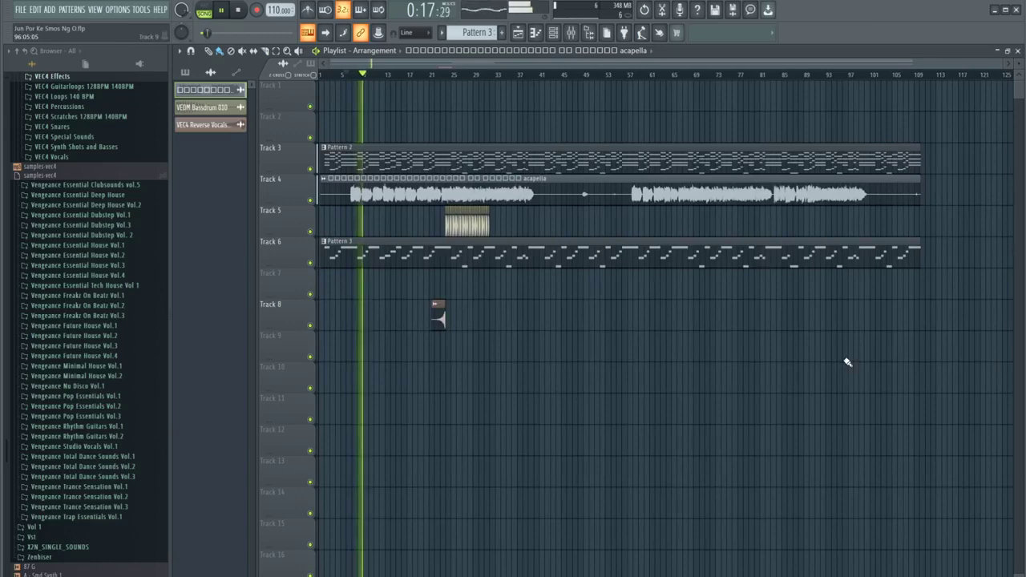
Select all playlist clips and shift them 12 bars later so the patterns and acapella start at bar 13
drag(918, 380, 321, 114)
drag(418, 167, 484, 168)
key(space)
Clone the current playlist arrangement as Arrangement_2
click(356, 51)
click(376, 94)
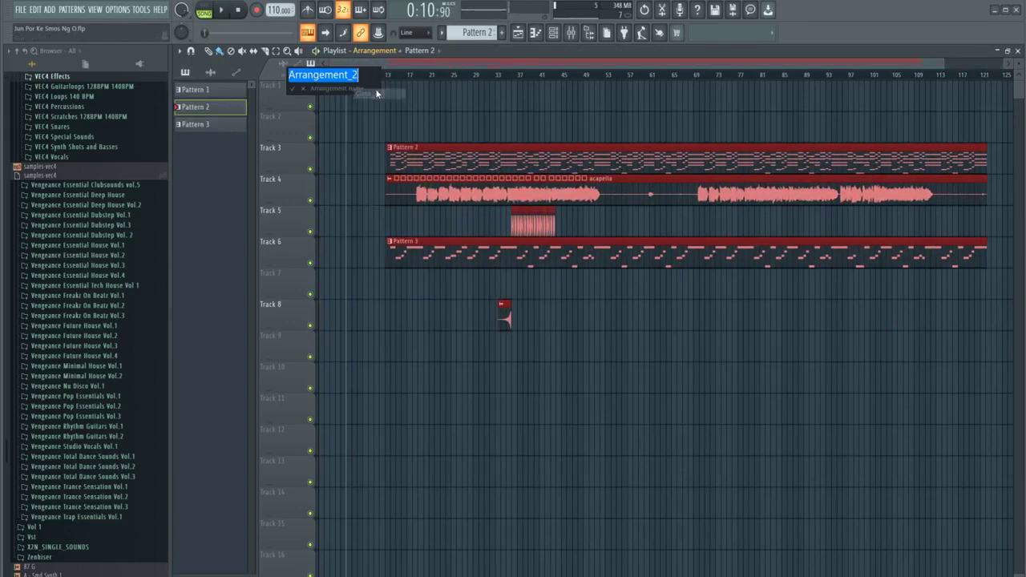
key(Return)
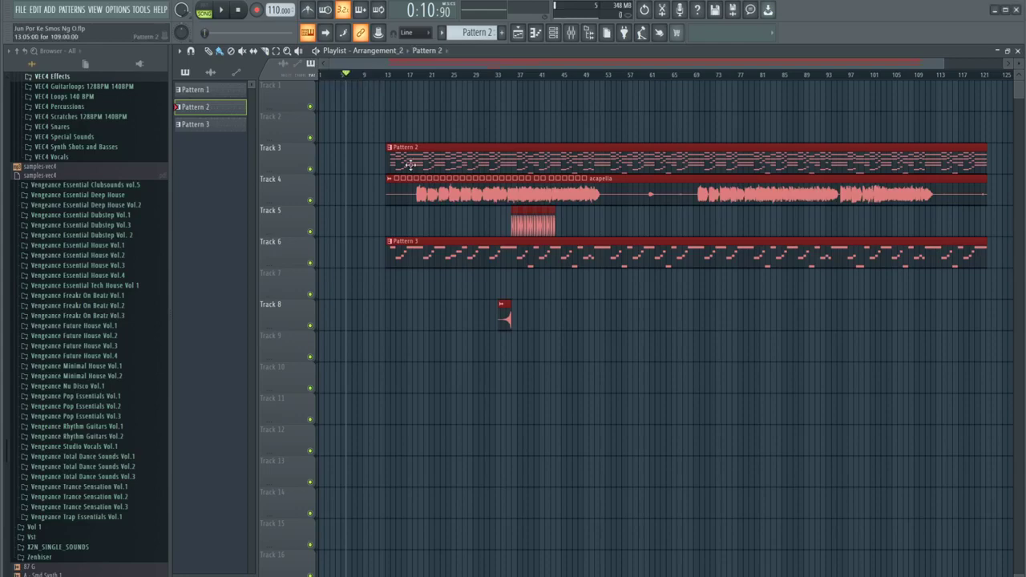
key(space)
key(space)
Copy the Track 5 bassdrum clips to the start of the playlist and again from bar 9
key(ctrl+d)
scroll(379, 132, up, 2)
drag(728, 210, 558, 232)
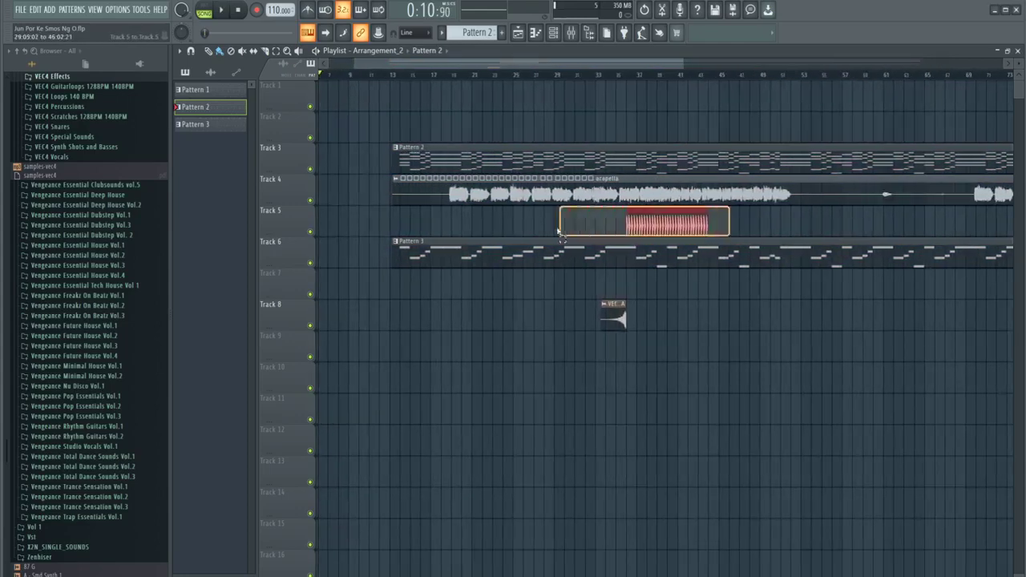
shift+drag(665, 222, 320, 216)
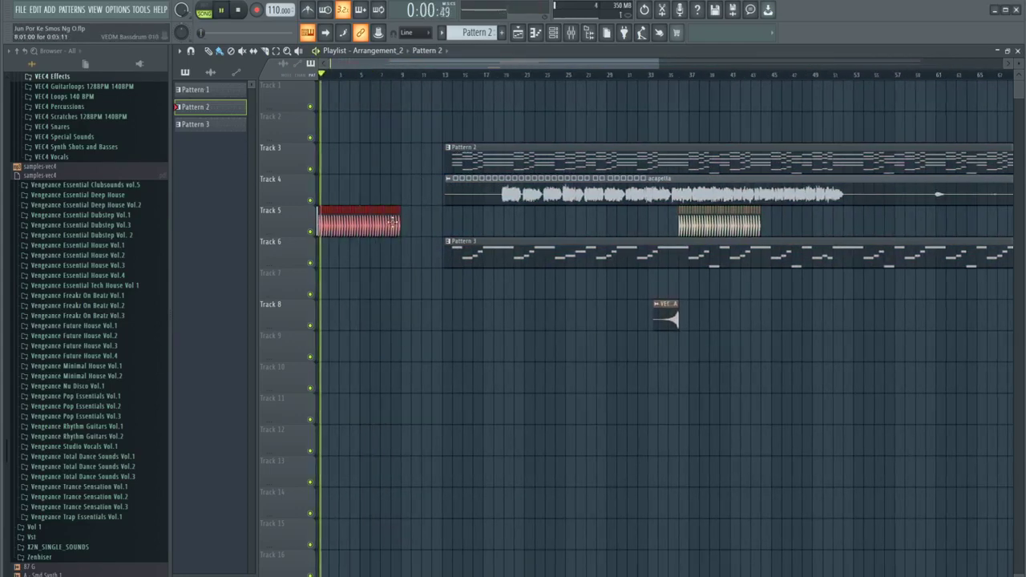
mouse_move(421, 227)
mouse_down()
mouse_move(510, 233)
mouse_move(451, 222)
mouse_up()
Delete the last bassdrum clips before bar 9 on Track 5 to leave a short gap
scroll(392, 224, up, 3)
right_click(405, 227)
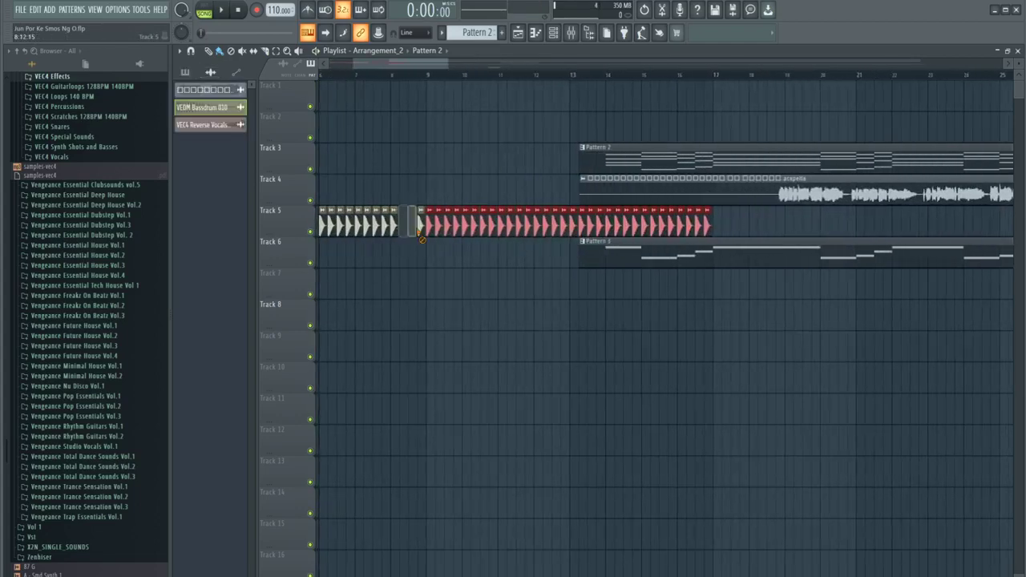
right_click(419, 228)
scroll(419, 228, down, 1)
Place a copy of the VEC4 Reverse Vocals 08 A clip on Track 8 ending at bar 17 and play it
scroll(421, 230, down, 3)
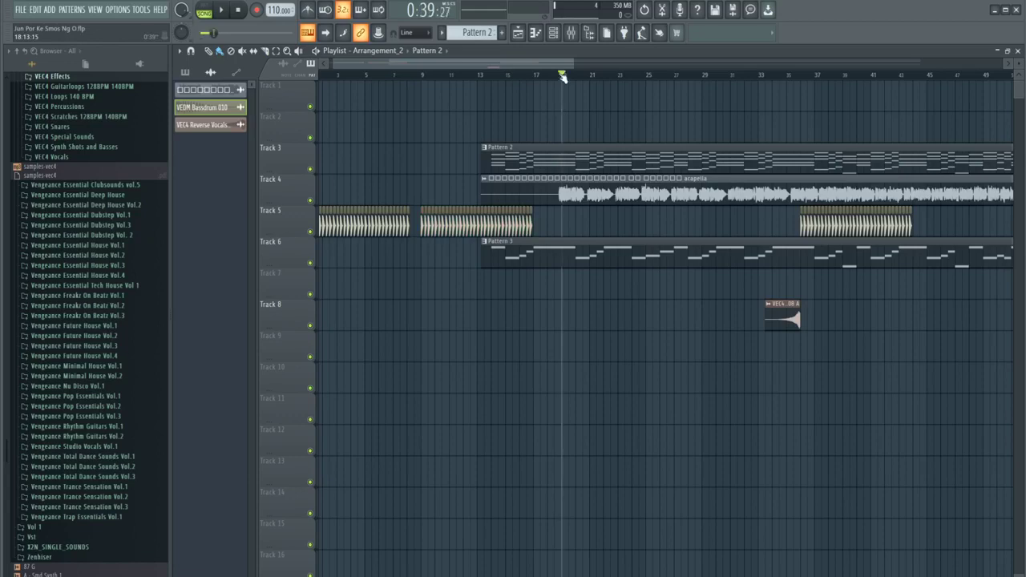
click(650, 331)
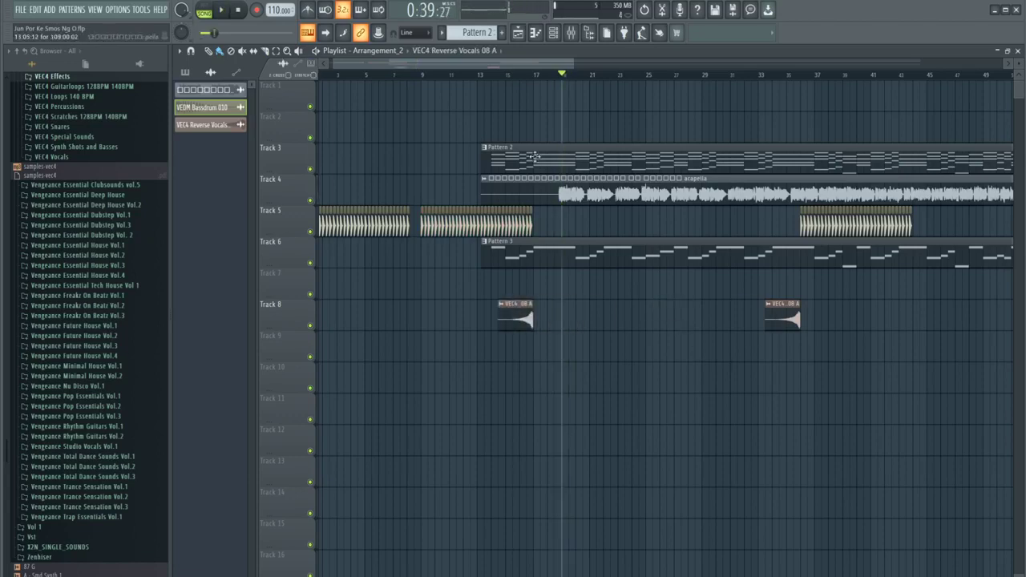
scroll(609, 273, up, 3)
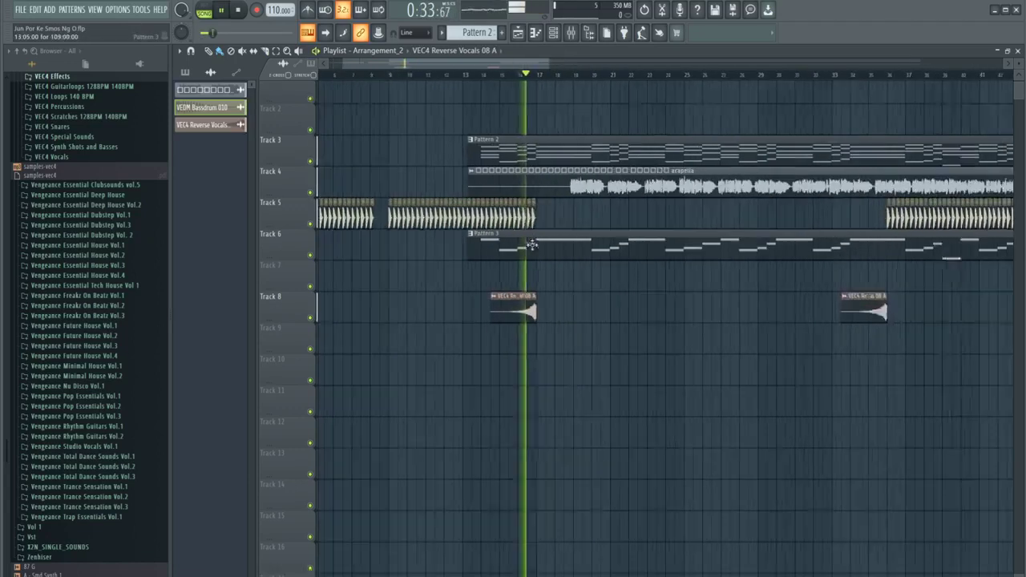
scroll(599, 273, down, 1)
scroll(599, 273, down, 5)
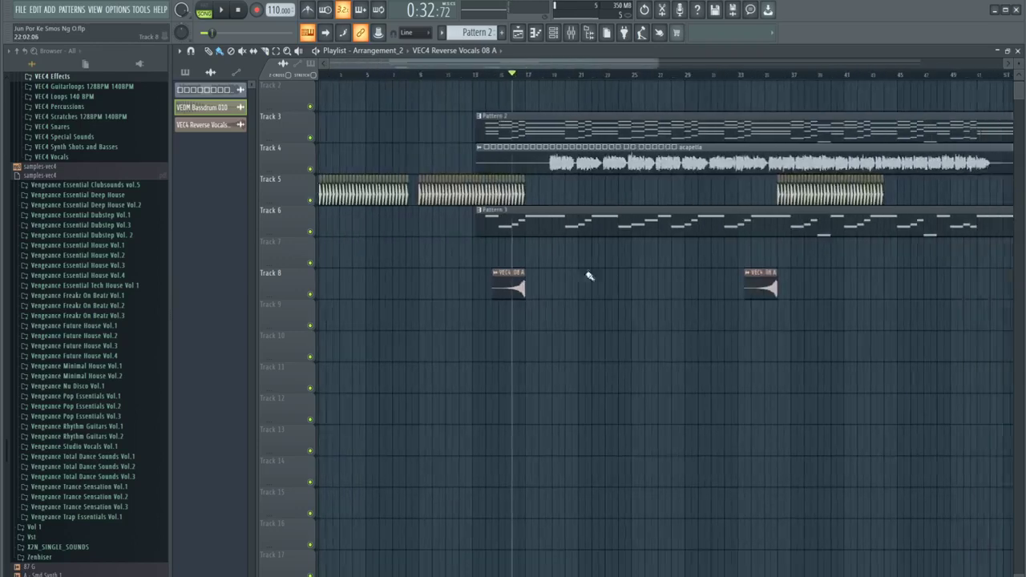
Move the patterns, acapella, later bassdrum group and second reverse vocal clip two bars earlier so the vocal enters around bar 17
scroll(587, 201, down, 2)
drag(486, 250, 485, 103)
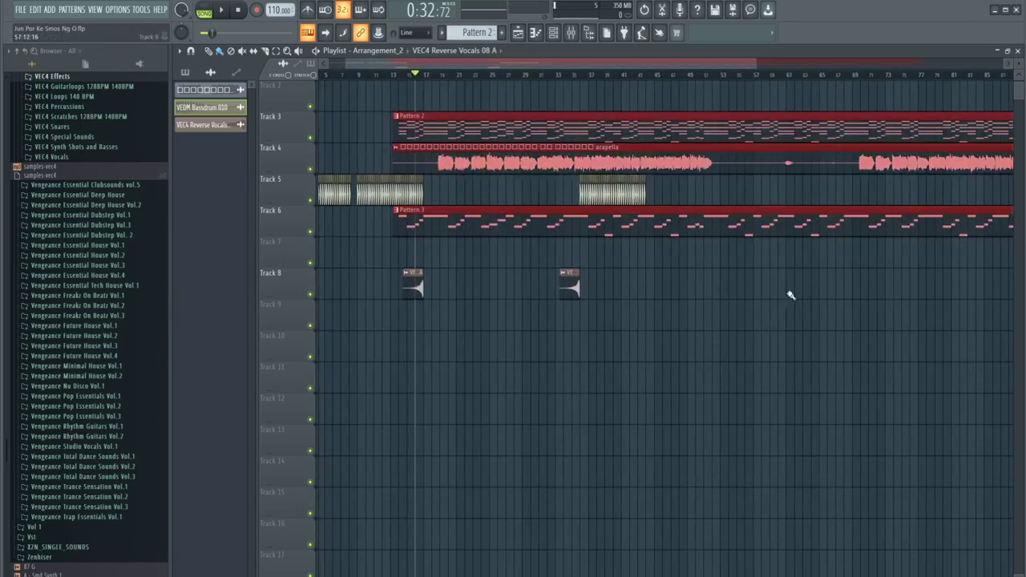
drag(898, 298, 443, 80)
scroll(461, 160, up, 2)
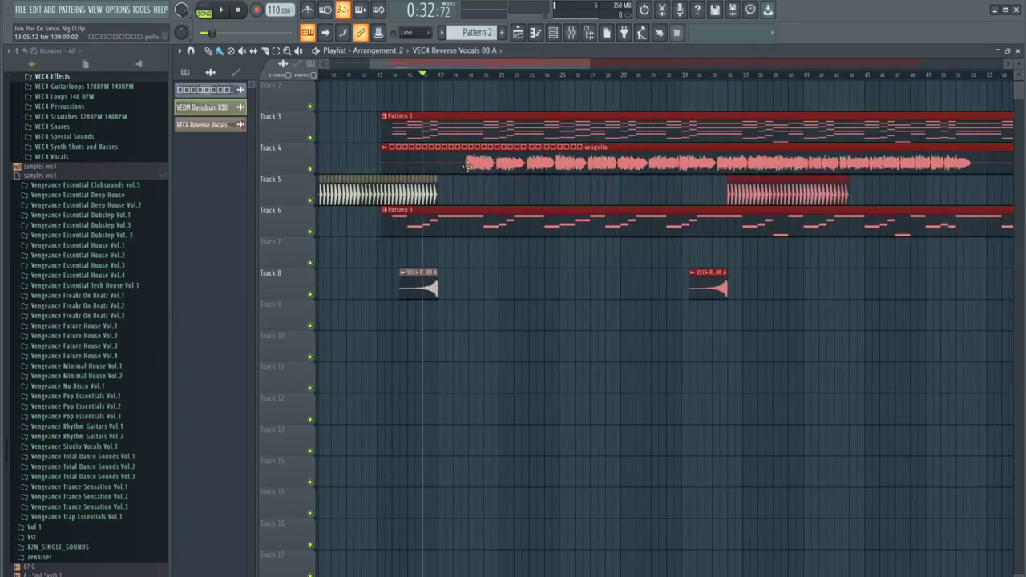
drag(467, 166, 447, 169)
scroll(444, 173, up, 4)
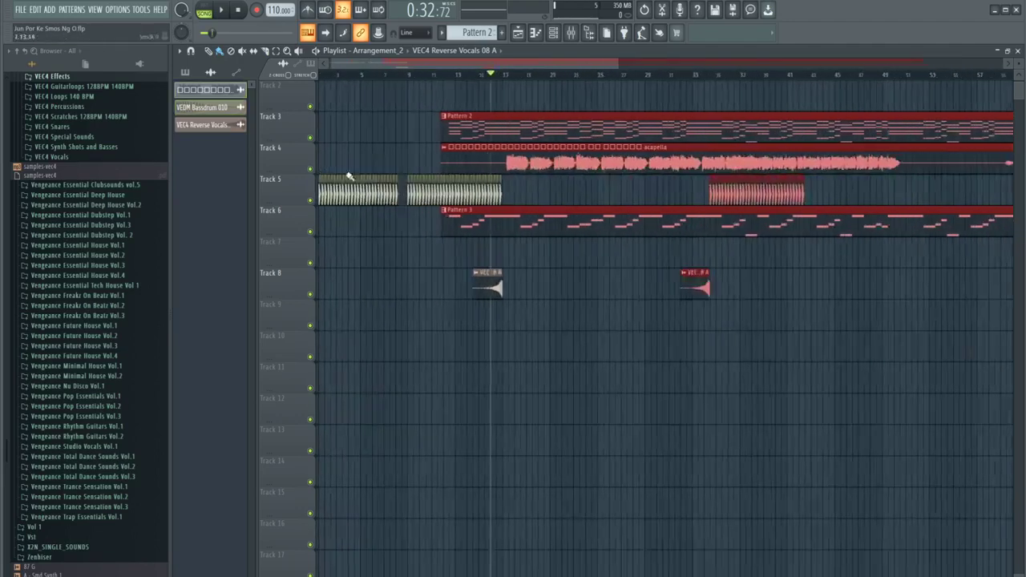
drag(636, 155, 625, 164)
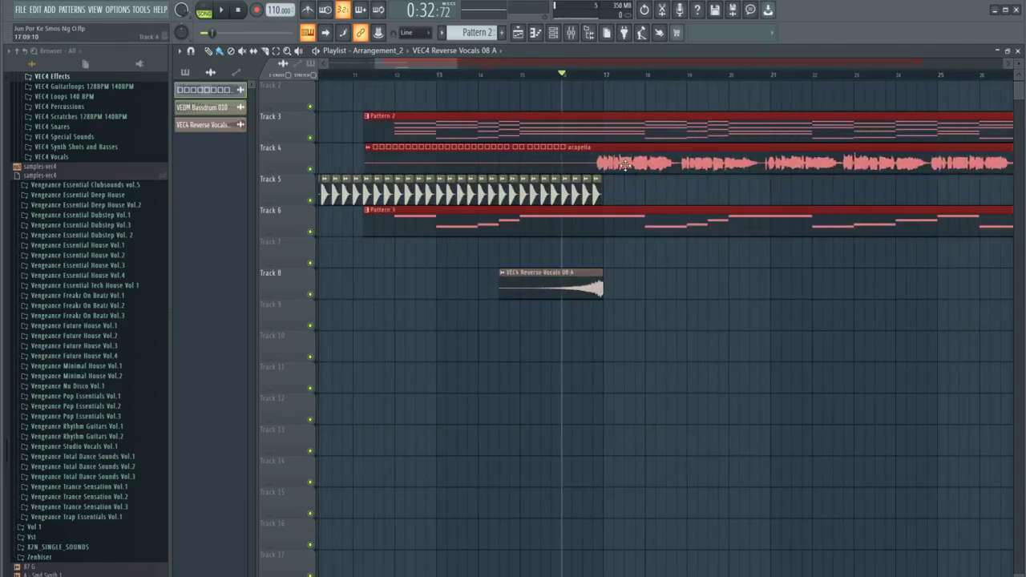
Delete the last bassdrum clips before bar 17 on Track 5 and play the transition into the vocal
click(630, 194)
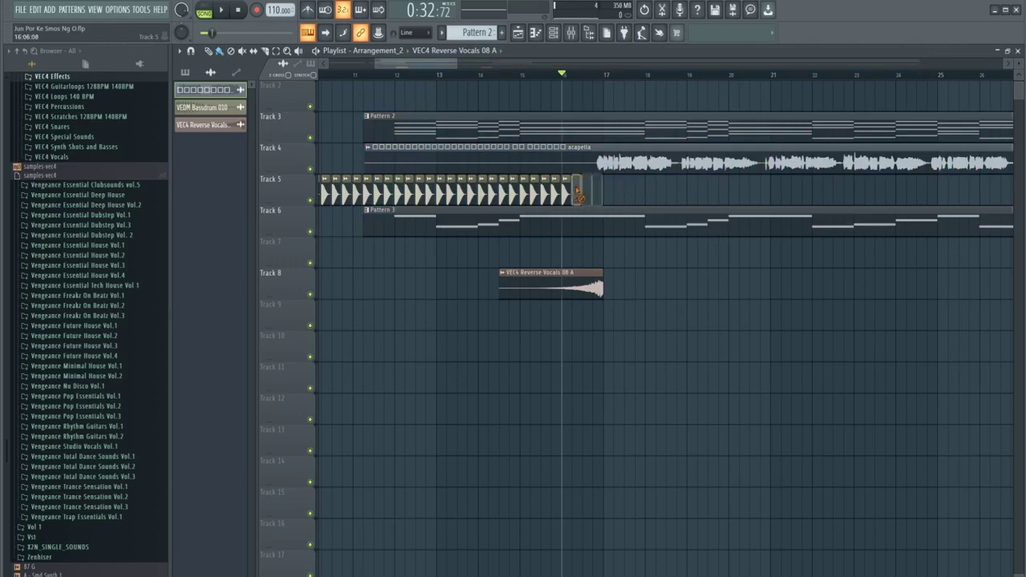
scroll(589, 183, up, 2)
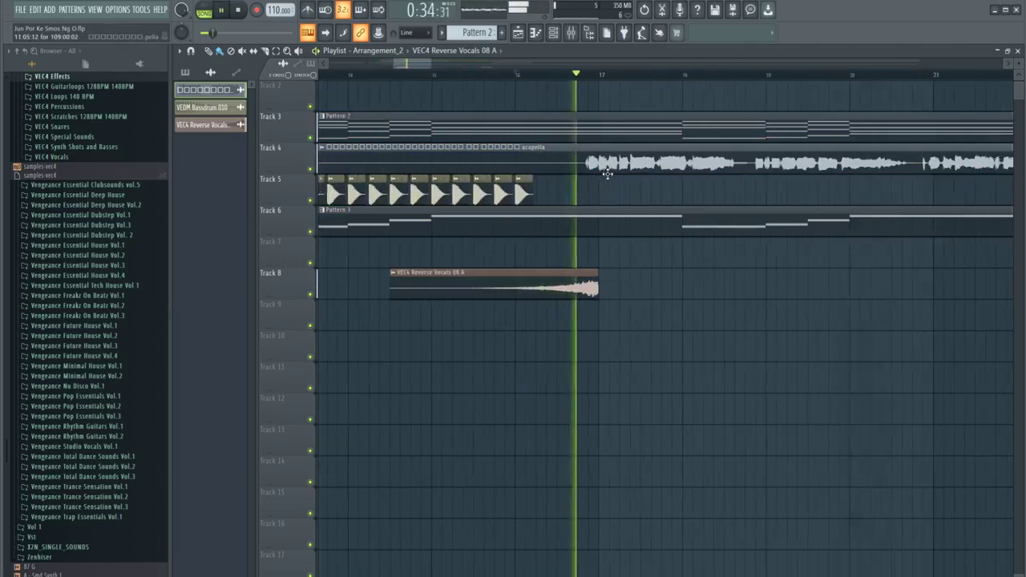
scroll(607, 174, down, 3)
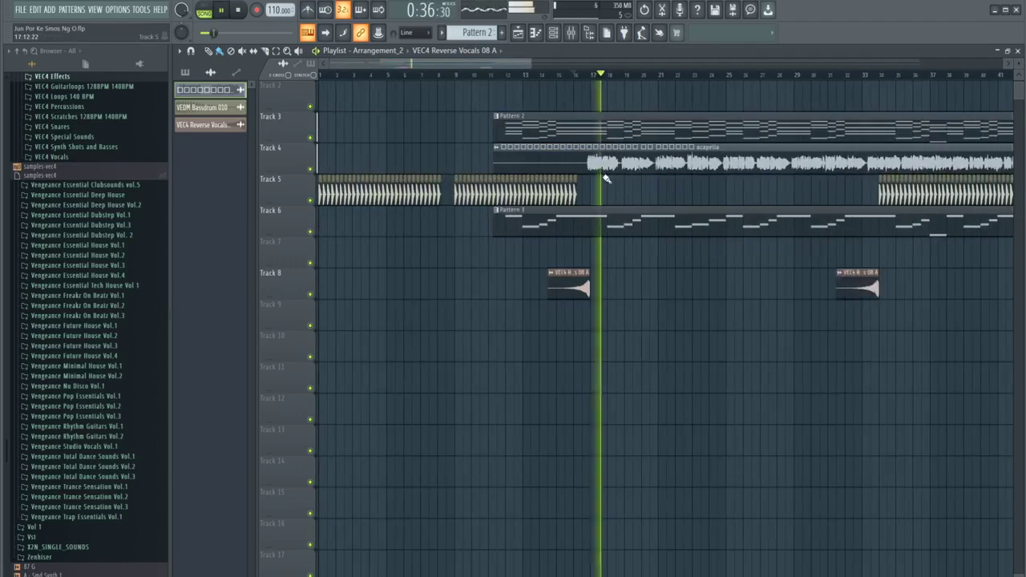
scroll(609, 180, down, 3)
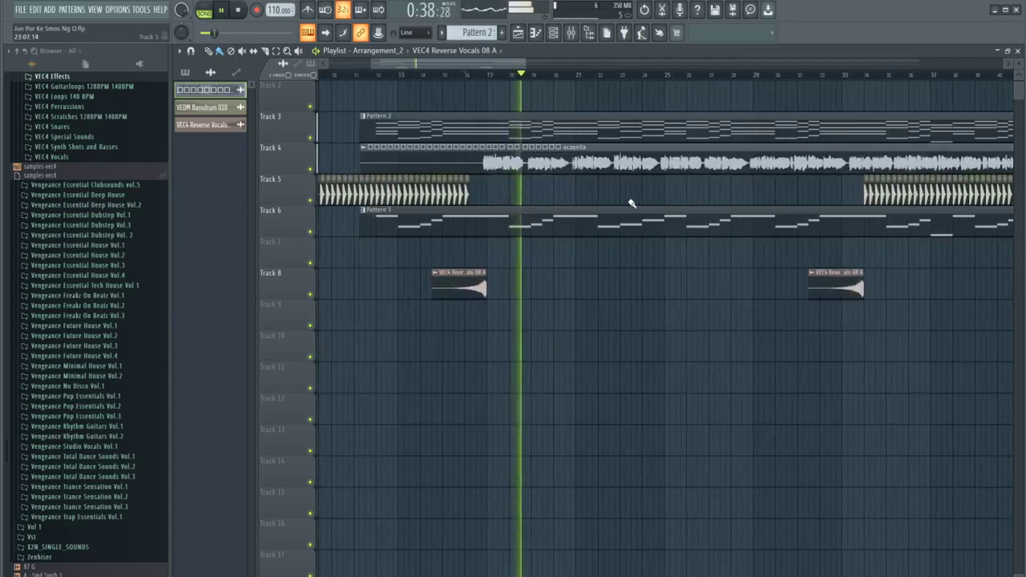
scroll(564, 188, up, 2)
scroll(614, 201, down, 2)
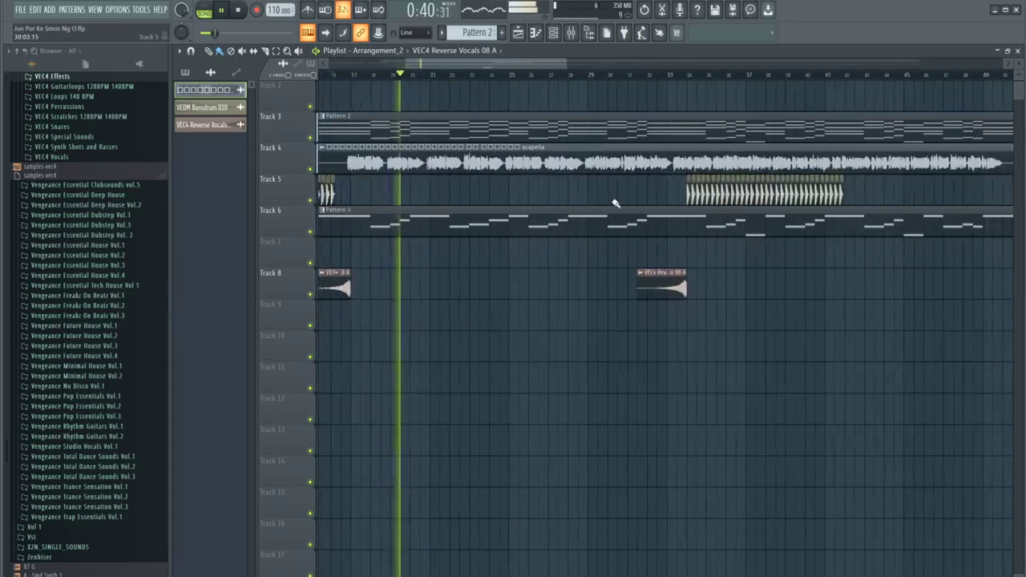
scroll(617, 204, up, 4)
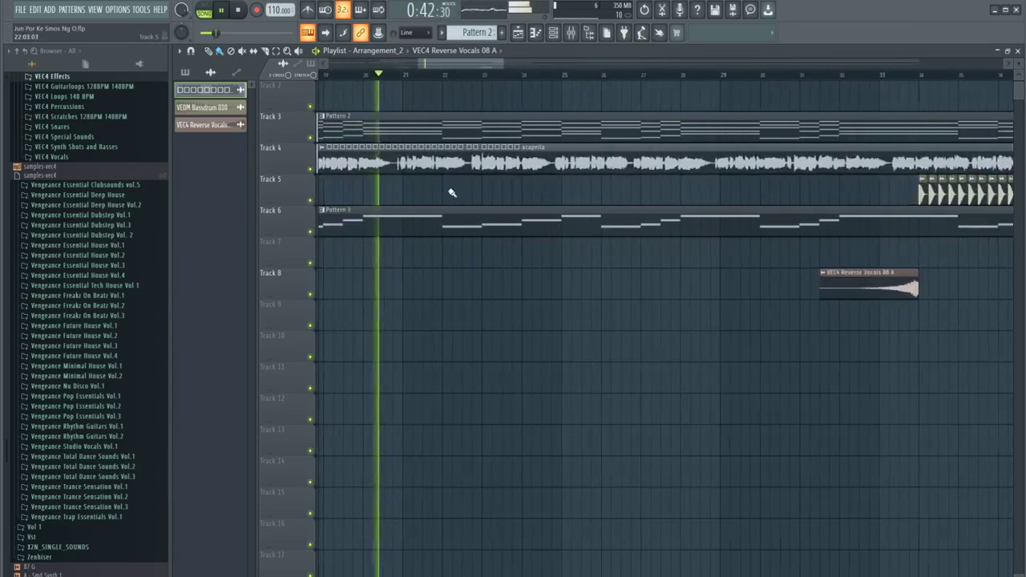
scroll(447, 206, down, 3)
scroll(445, 213, up, 3)
Select Pattern 3, add a Sytrus channel and load its Deep bass preset
click(444, 223)
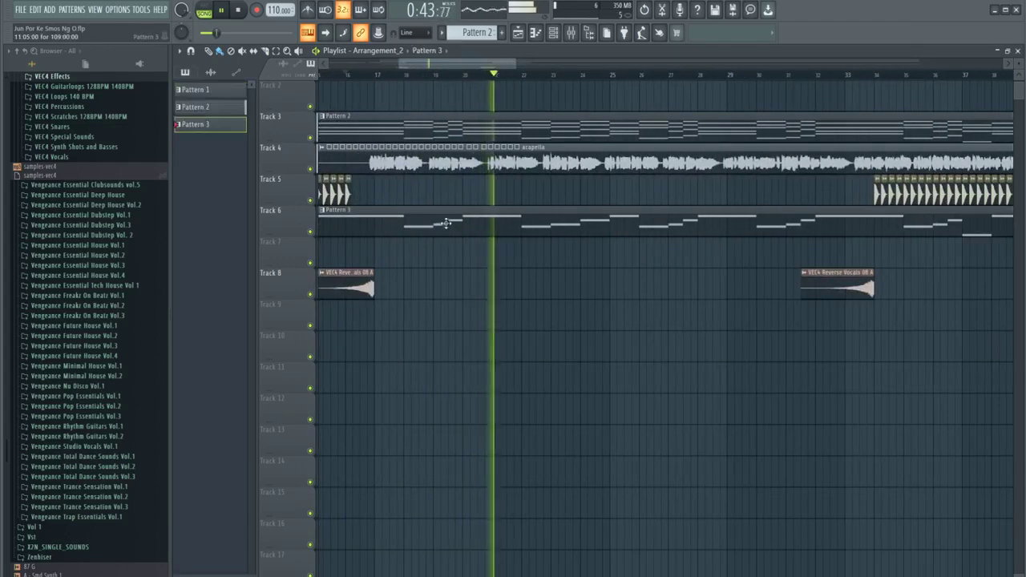
click(570, 35)
click(555, 33)
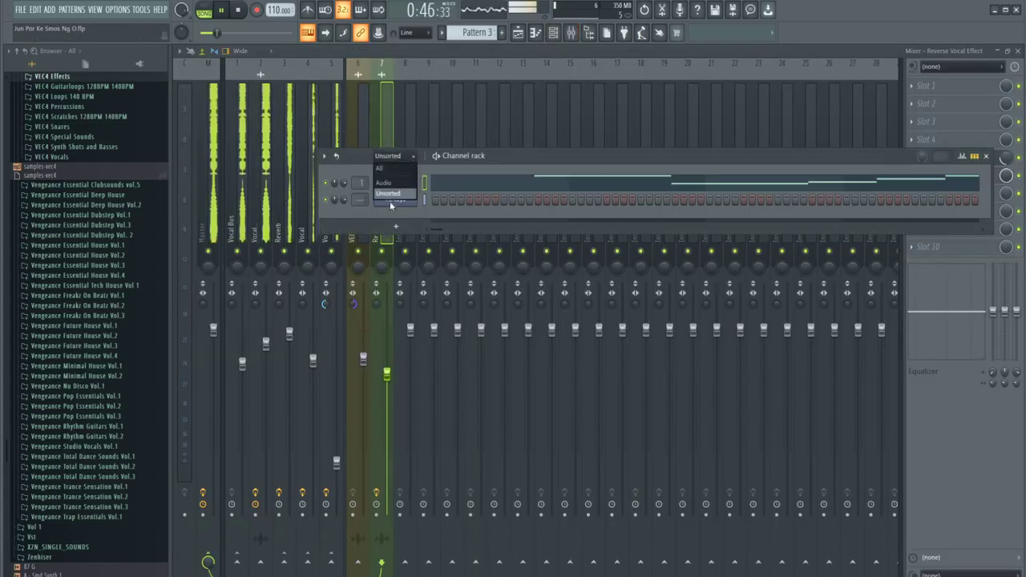
click(399, 230)
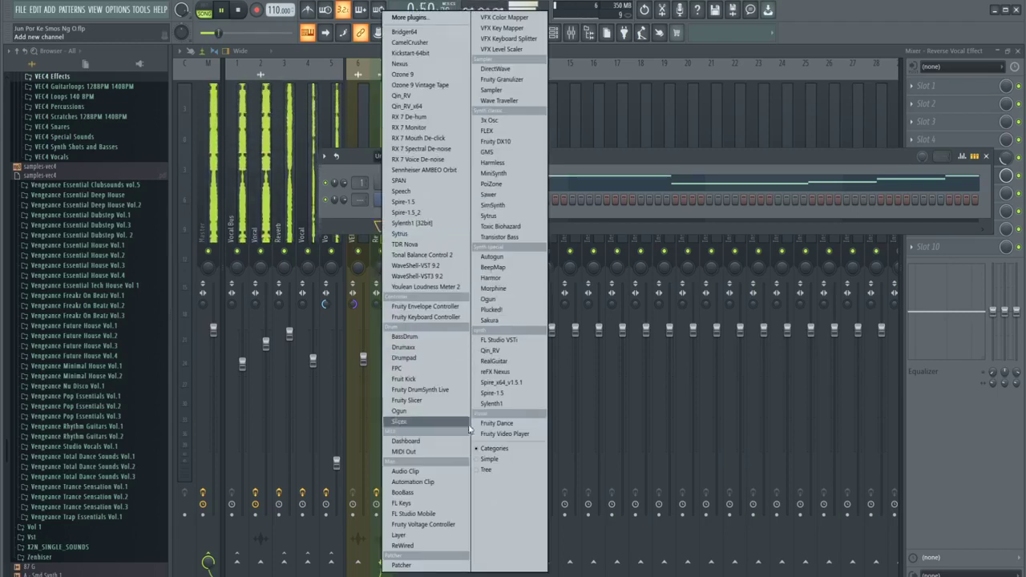
click(501, 218)
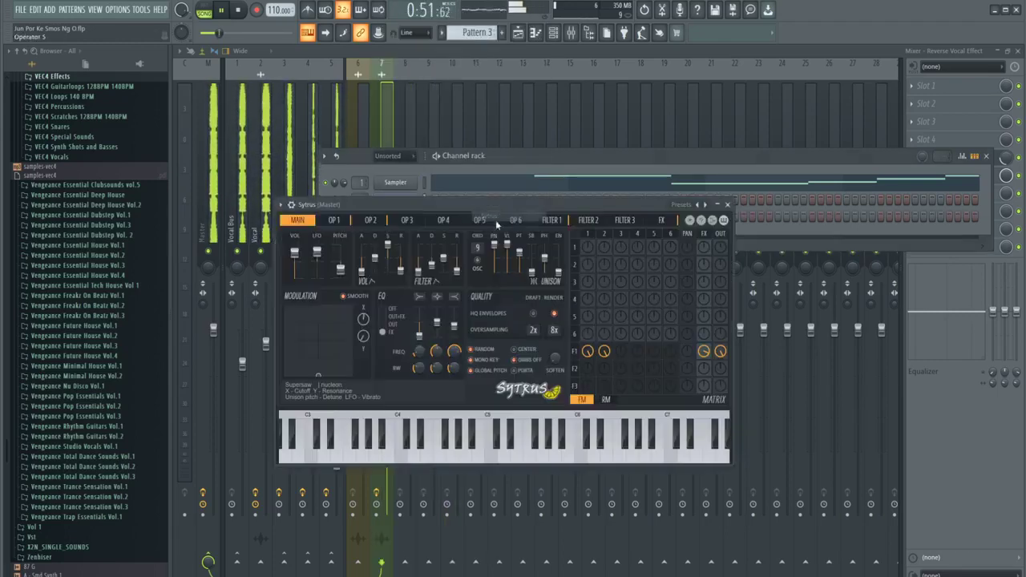
click(678, 221)
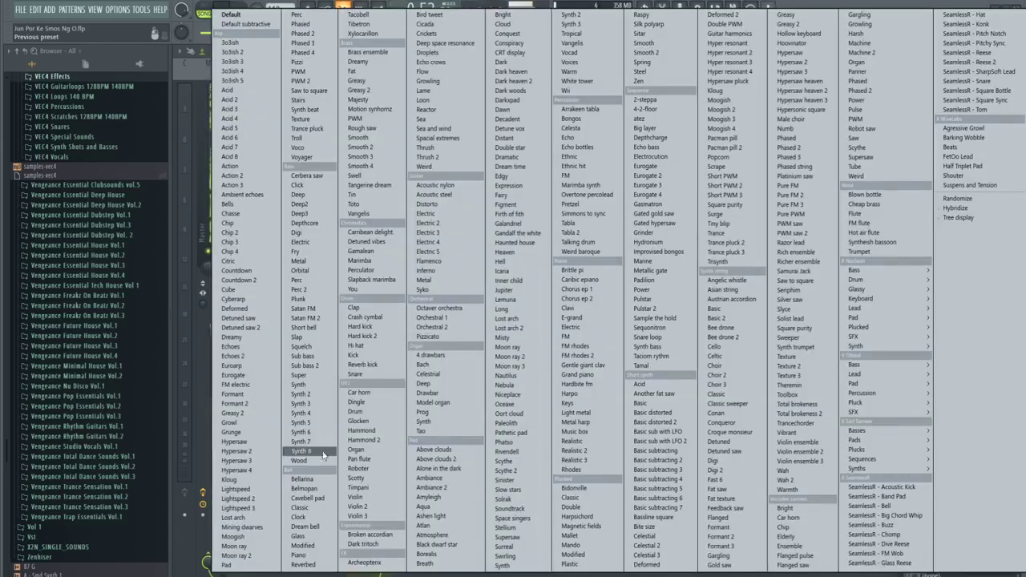
click(312, 205)
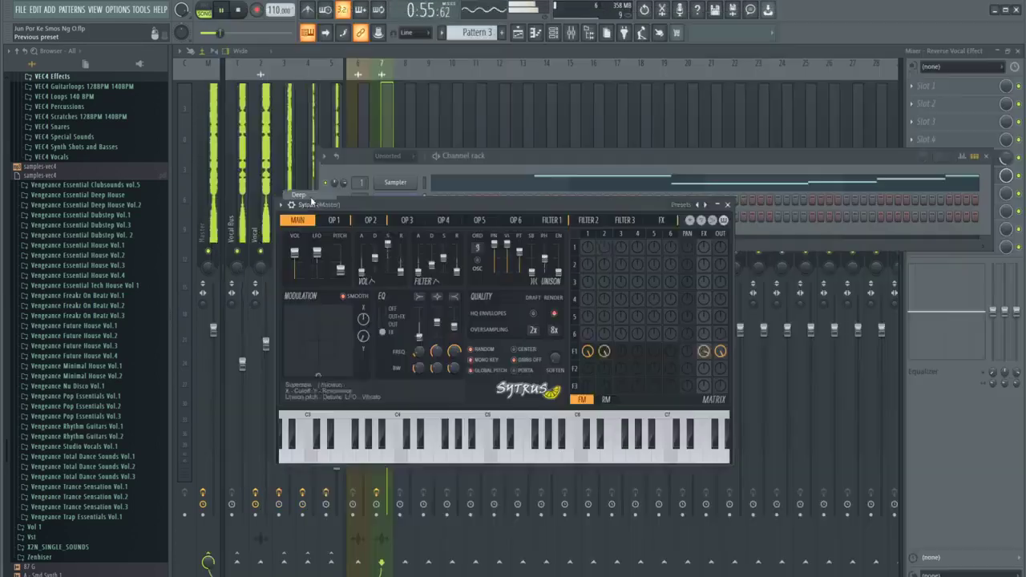
Move the Pattern 3 notes from the Sampler channel to the Deep channel and show them in the piano roll
click(513, 169)
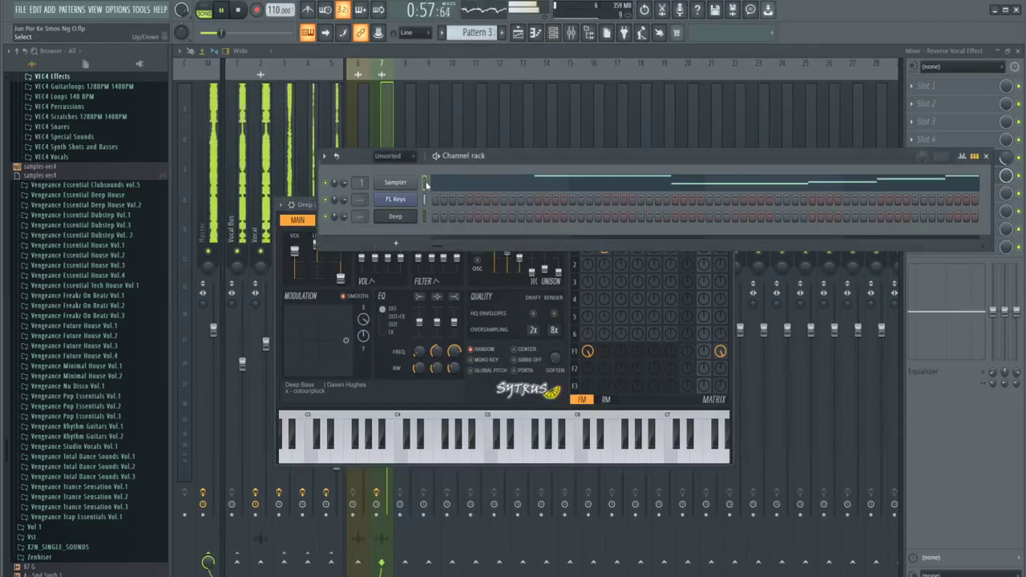
drag(426, 184, 448, 219)
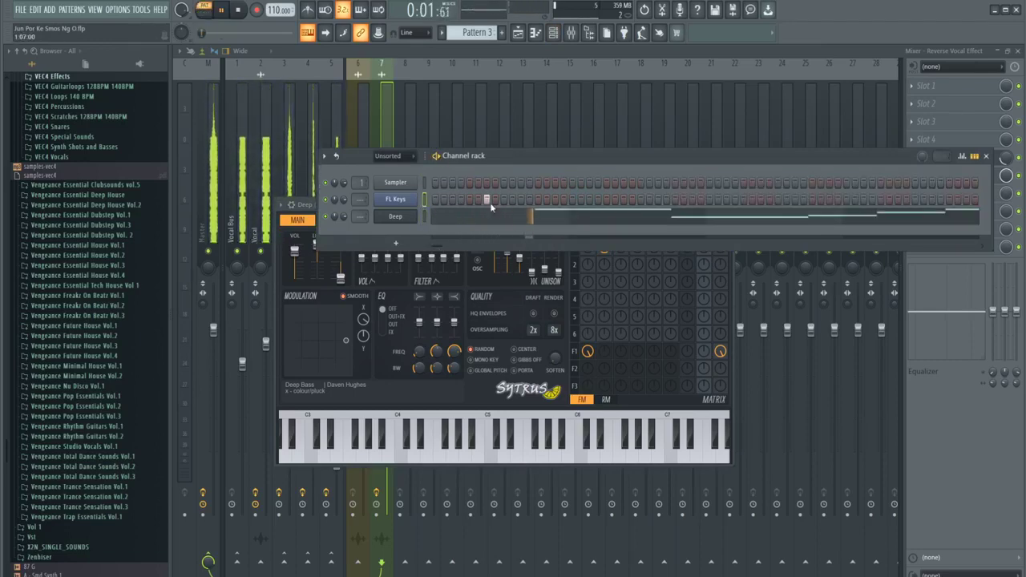
click(486, 216)
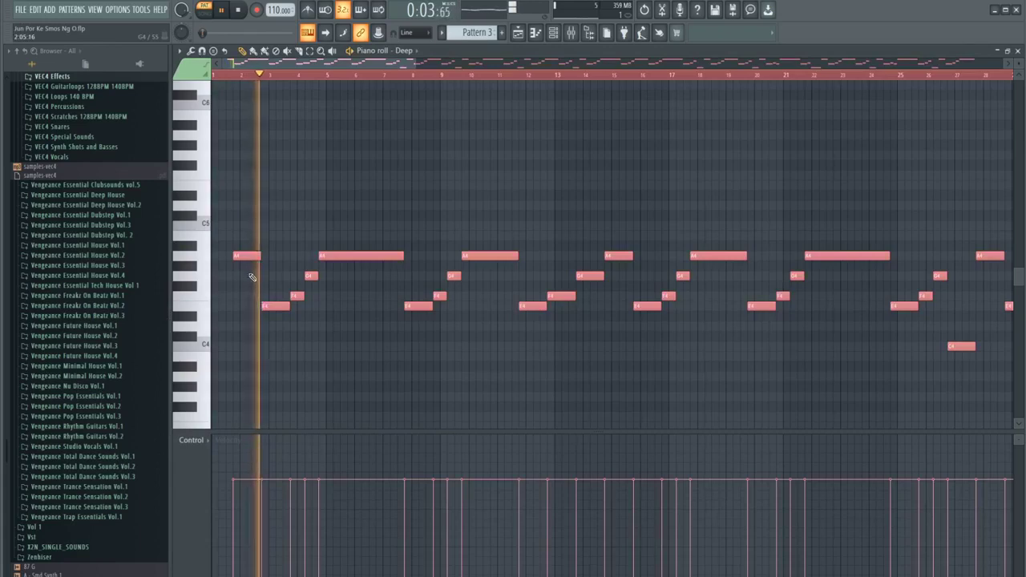
Try the Deep channel's Pattern 3 notes one octave lower while the pattern plays
key(ctrl+Down)
scroll(245, 298, down, 3)
scroll(236, 321, up, 3)
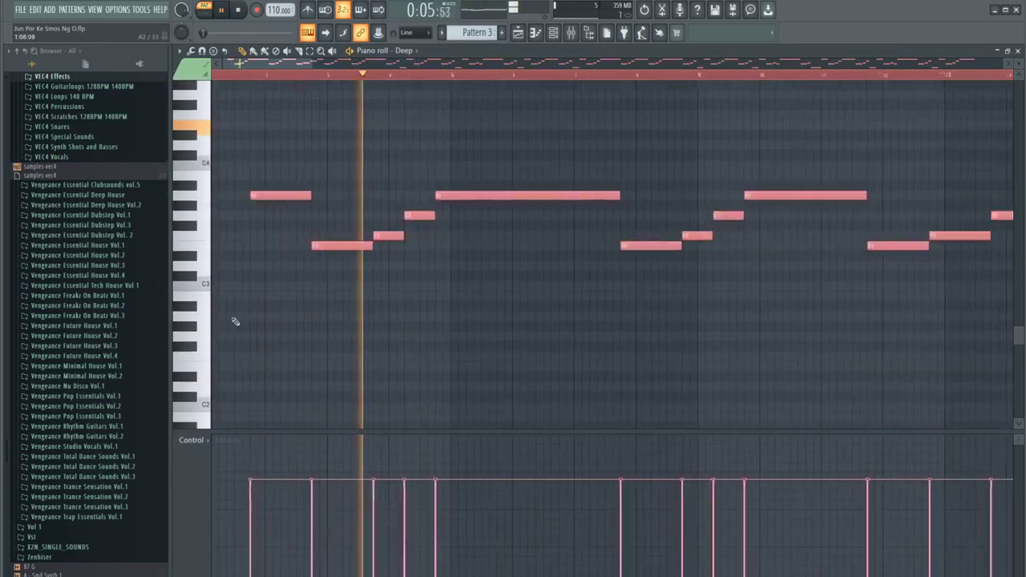
scroll(382, 241, down, 3)
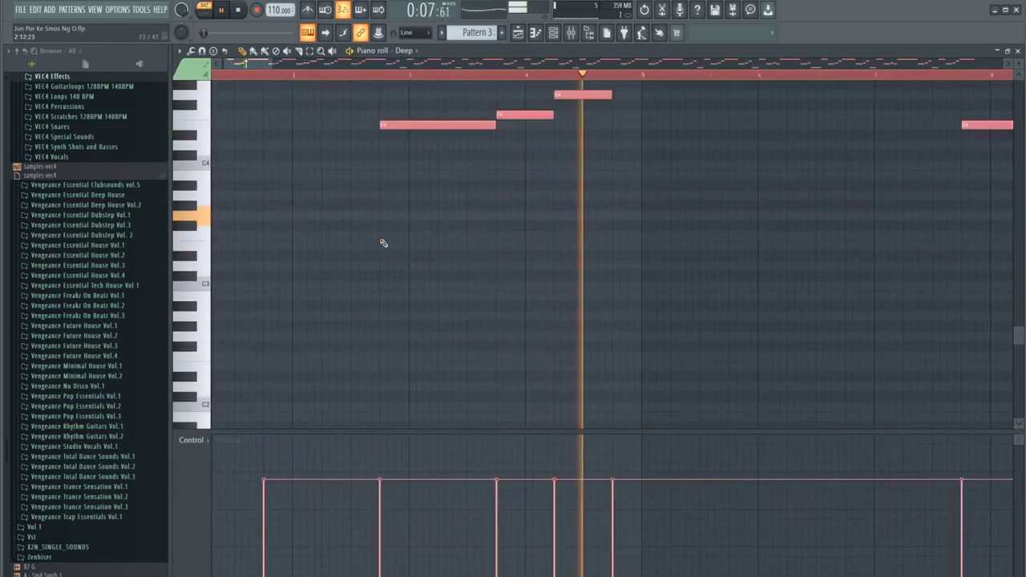
scroll(384, 242, up, 1)
scroll(383, 240, up, 6)
scroll(492, 107, up, 5)
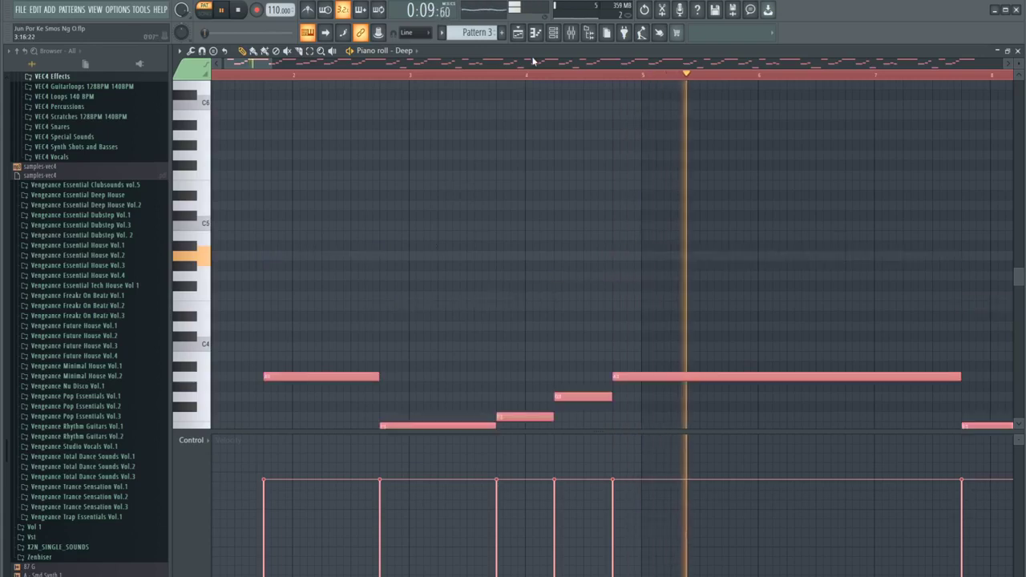
Switch the Sytrus channel to the Deep2 preset and play Pattern 3 from just before bar 2
click(554, 33)
click(412, 217)
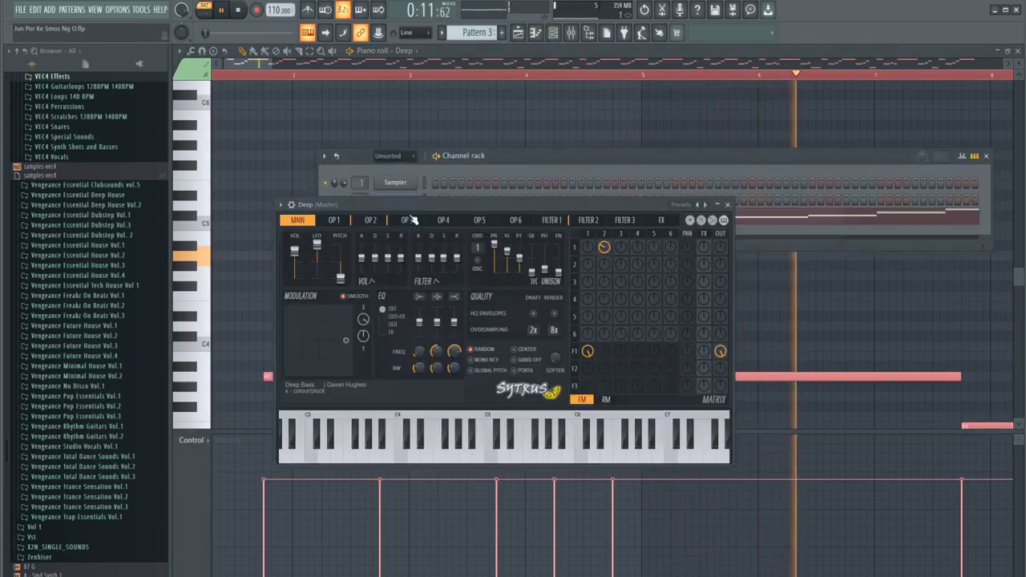
click(706, 206)
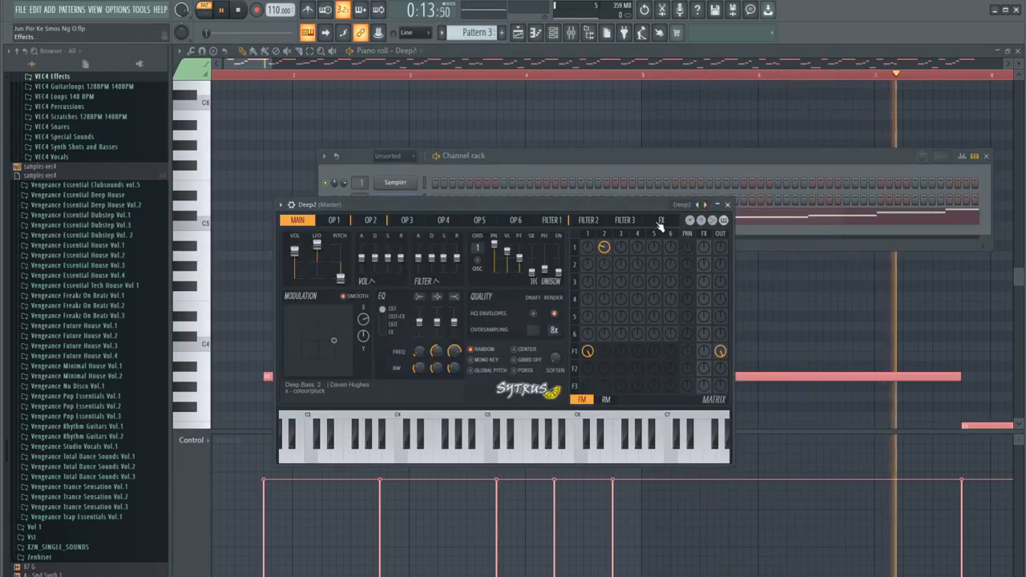
click(282, 76)
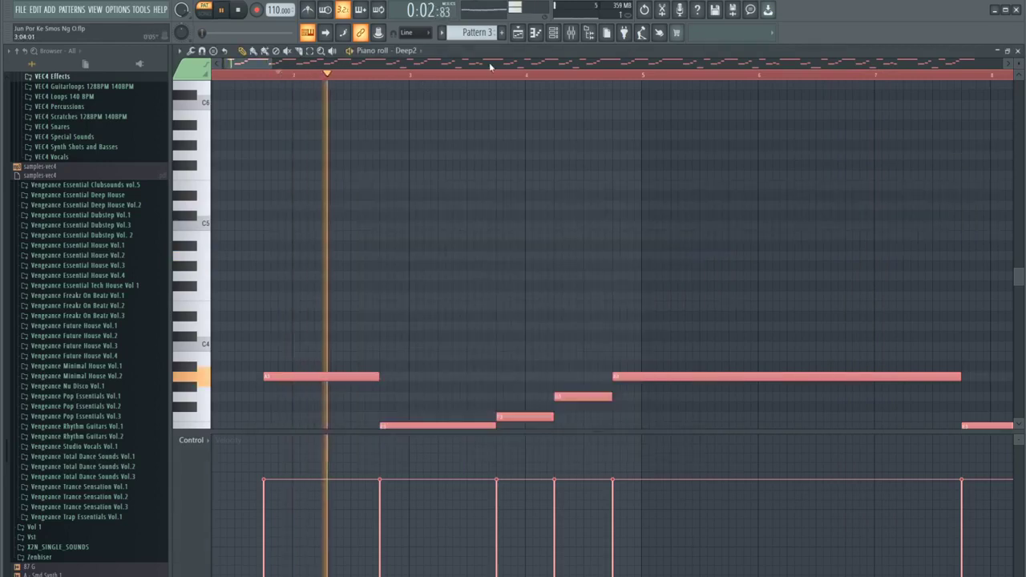
key(space)
Slice the Pattern 3 clip on Track 6 in the playlist at bars 34 and 50
click(518, 33)
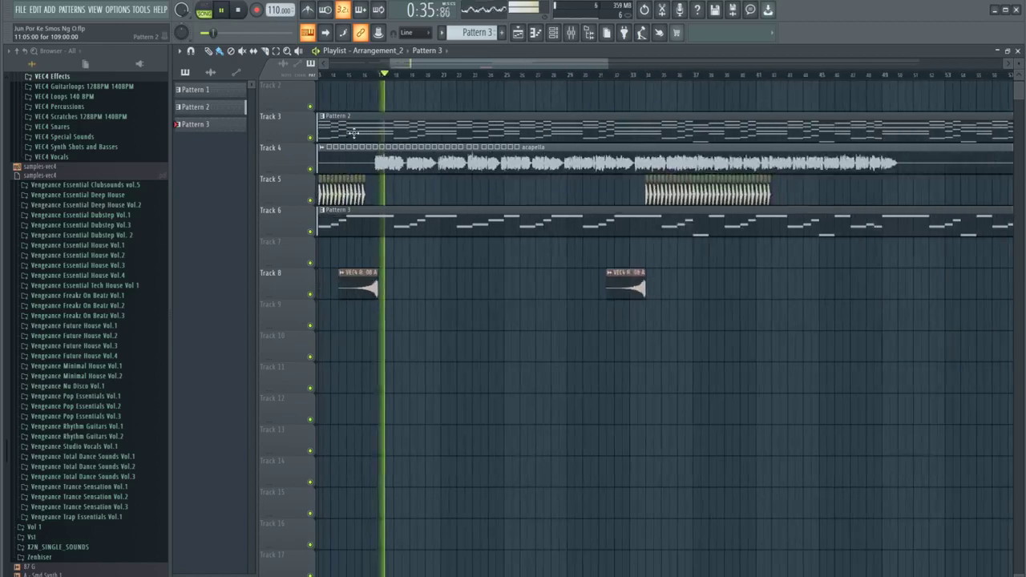
scroll(447, 137, up, 3)
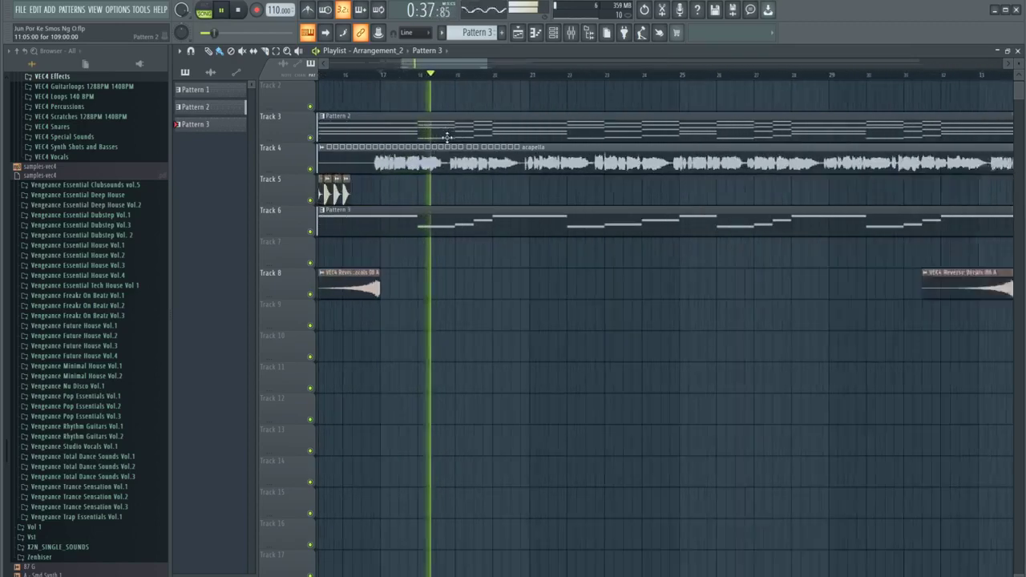
scroll(505, 150, down, 3)
scroll(535, 164, up, 1)
scroll(538, 164, down, 4)
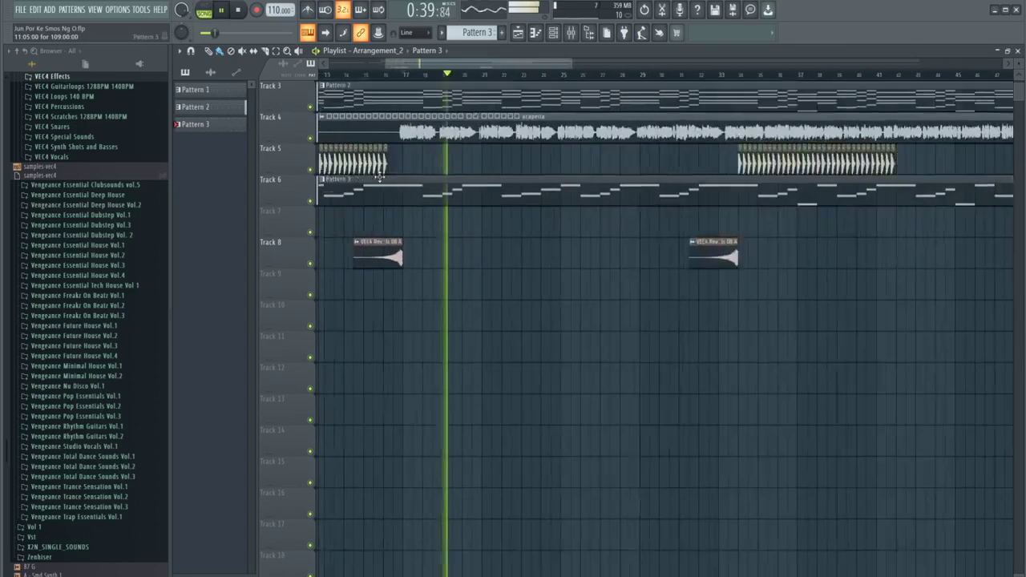
scroll(564, 187, up, 2)
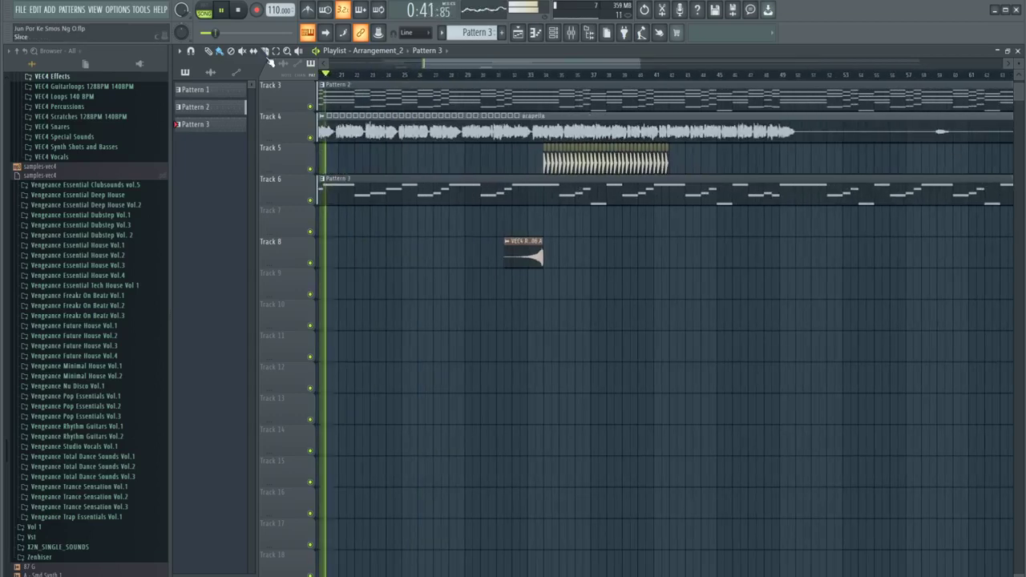
scroll(606, 222, up, 3)
scroll(503, 197, down, 3)
scroll(674, 204, up, 3)
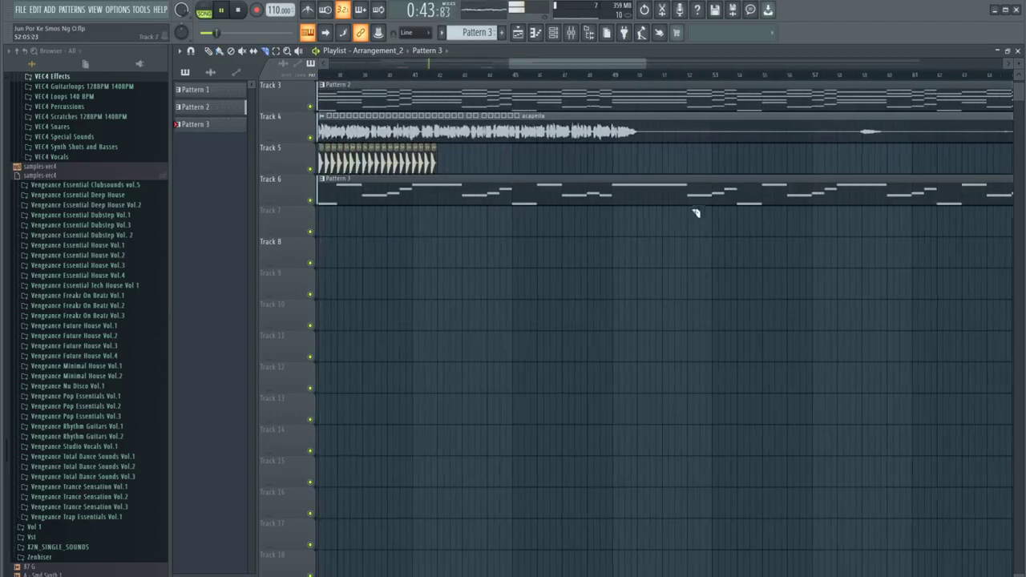
scroll(390, 201, down, 4)
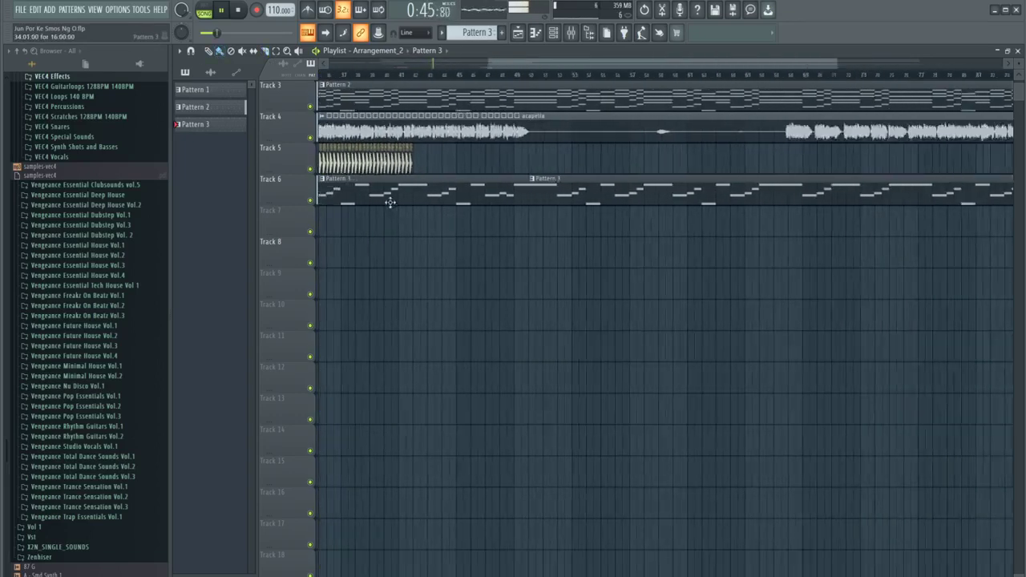
Make the sliced Pattern 3 clip starting at bar 34 unique and open its Deep2 notes in the piano roll
click(340, 181)
click(359, 253)
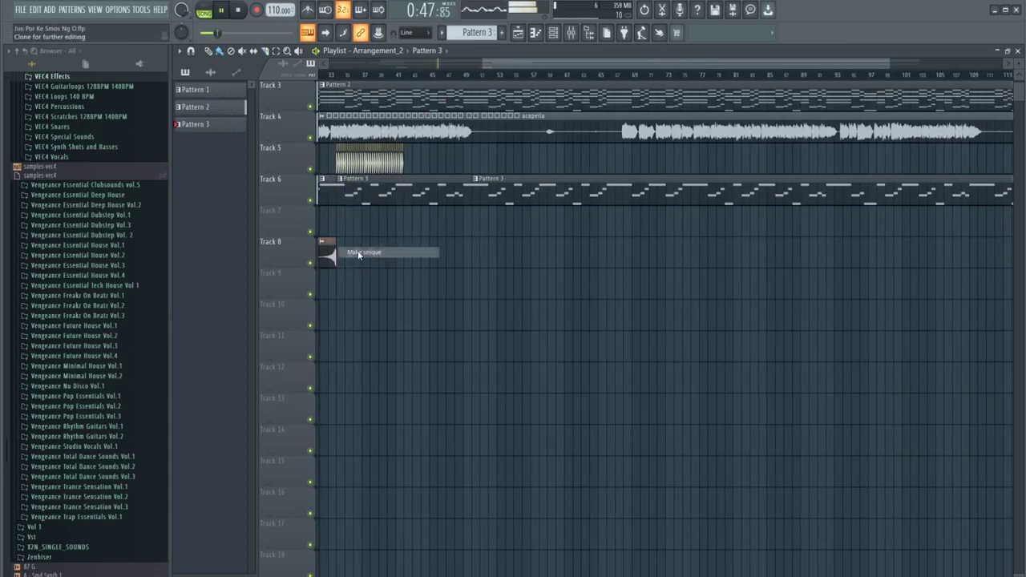
scroll(401, 211, up, 2)
double_click(410, 193)
scroll(486, 230, right, 3)
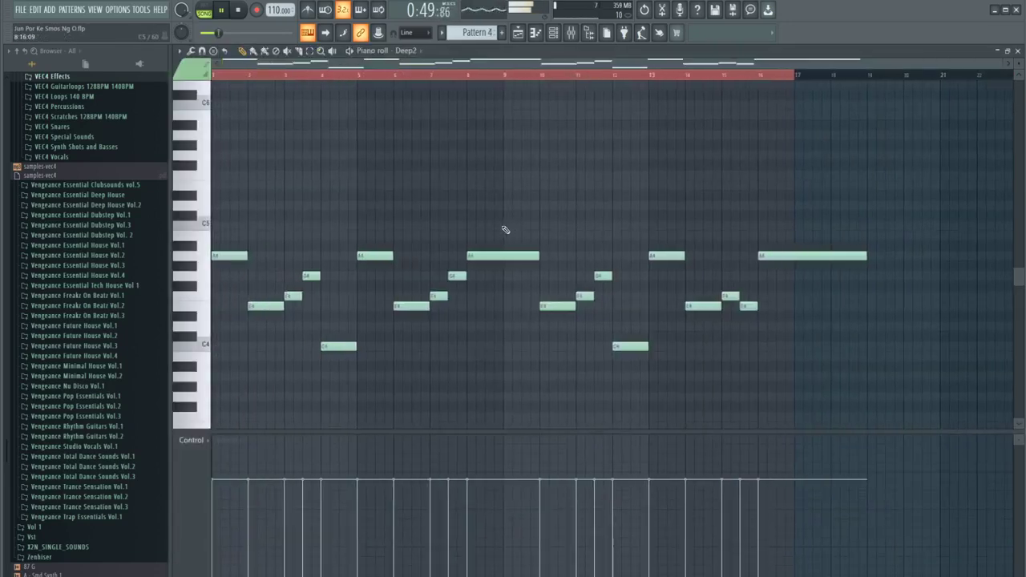
Shorten all the one-bar notes of Pattern 4 to one beat each
key(ctrl+a)
scroll(298, 270, up, 3)
scroll(308, 271, down, 2)
scroll(309, 272, down, 2)
ctrl+click(252, 220)
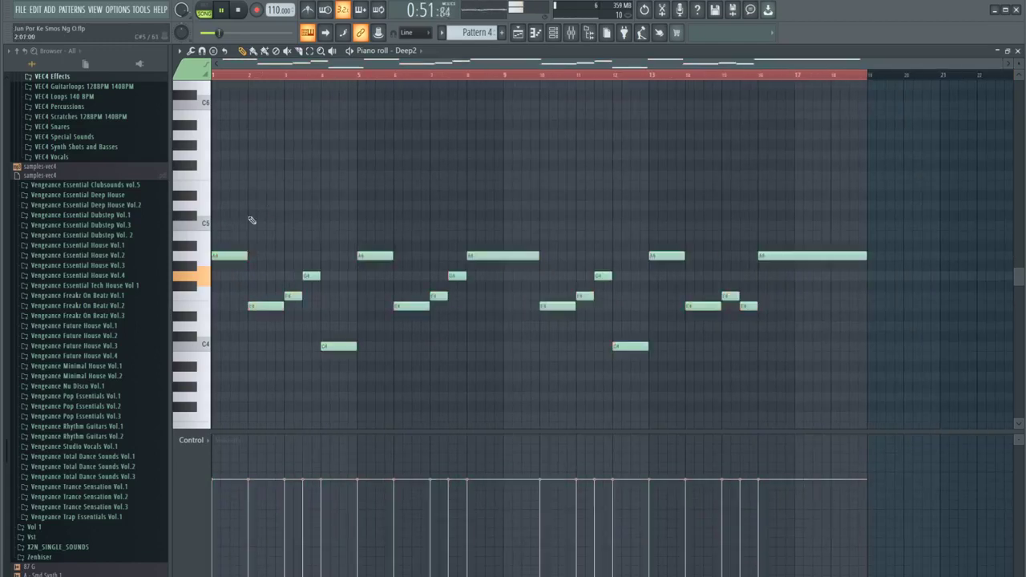
drag(330, 313, 343, 363)
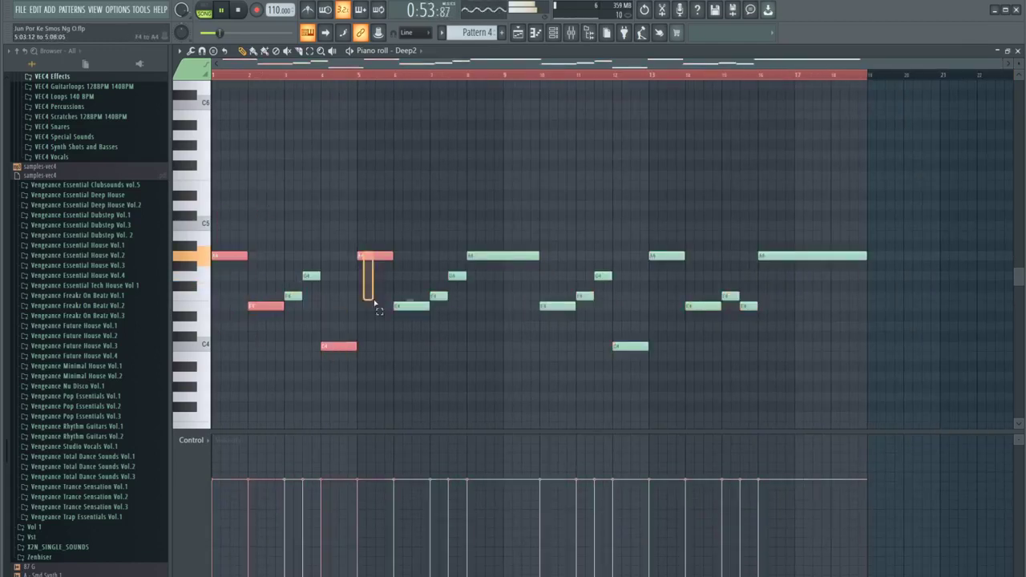
drag(642, 238, 703, 396)
scroll(303, 279, up, 2)
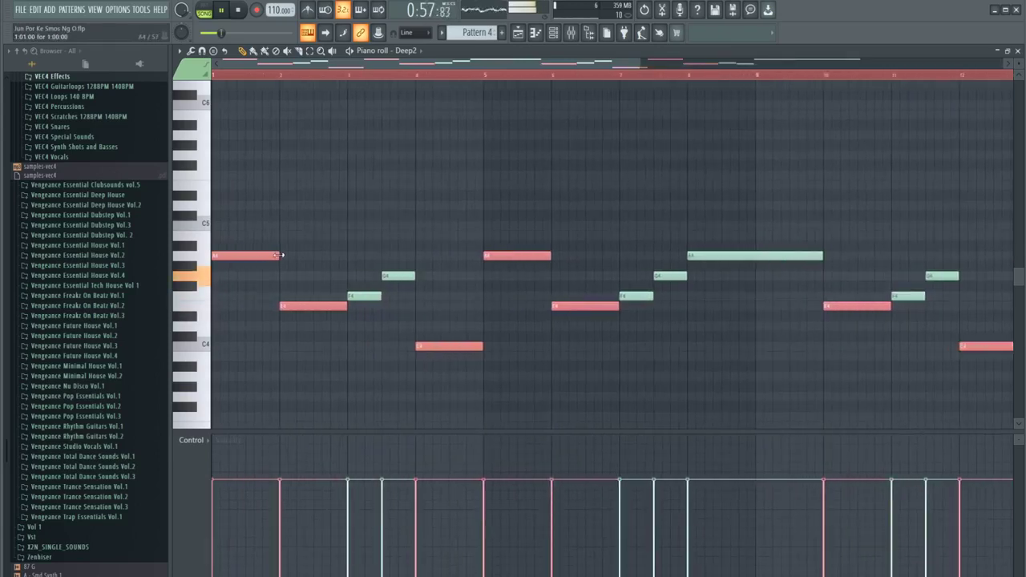
drag(279, 255, 219, 255)
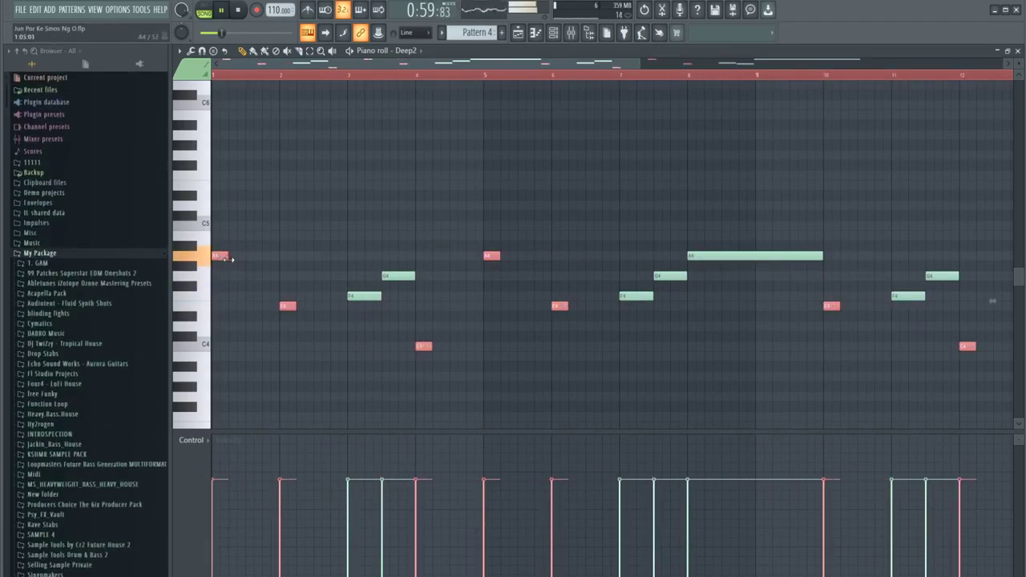
Add two half-beat repeats after each shortened note, at steps 7 and 11 of its bar
drag(220, 257, 248, 257)
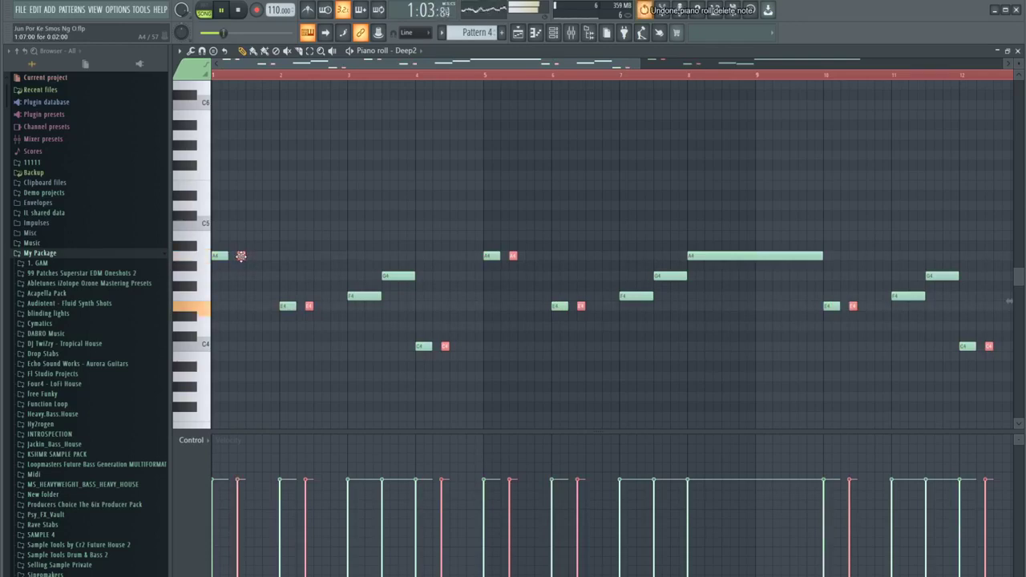
mouse_move(241, 256)
mouse_down()
mouse_move(272, 257)
mouse_move(259, 259)
mouse_up()
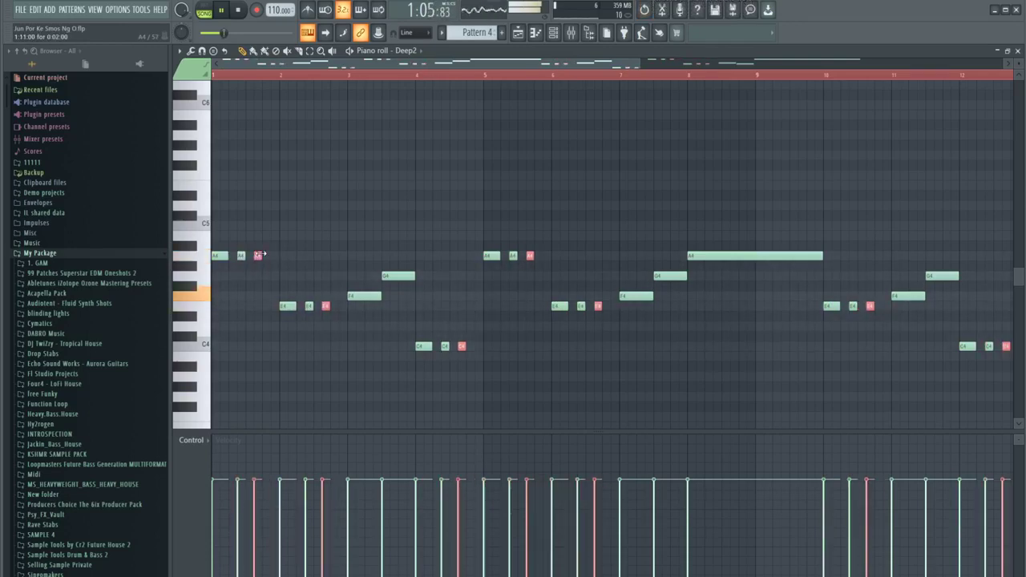
scroll(260, 255, up, 2)
Shorten the F4 and G4 notes in bar 3 to half a beat and repeat the G4 before bar 4
ctrl+click(400, 358)
scroll(401, 357, down, 3)
ctrl+drag(339, 243, 392, 332)
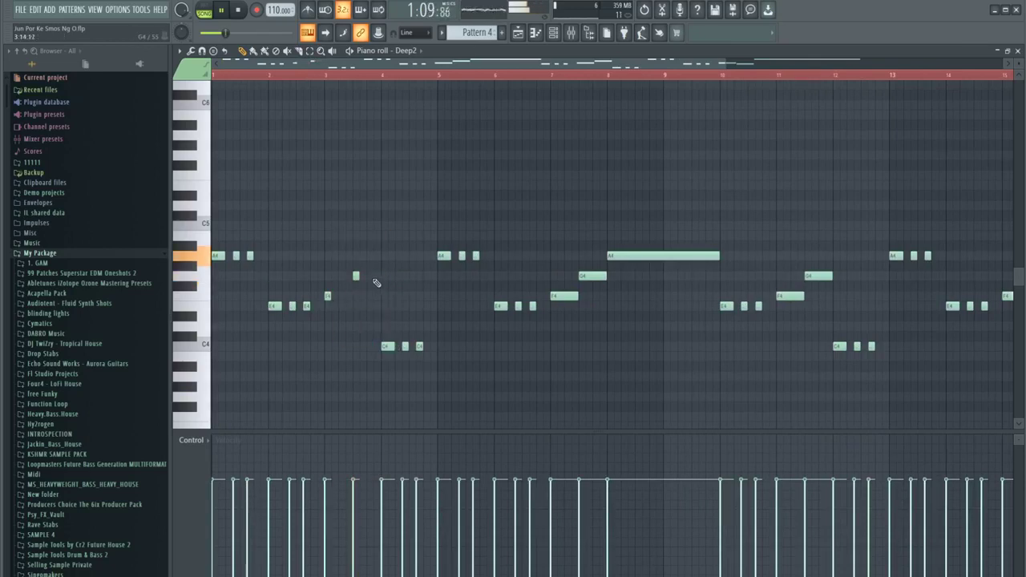
Shorten the half-bar notes in bars 7, 11 and 15, and set the F4 in bar 3 to one beat
scroll(663, 270, down, 2)
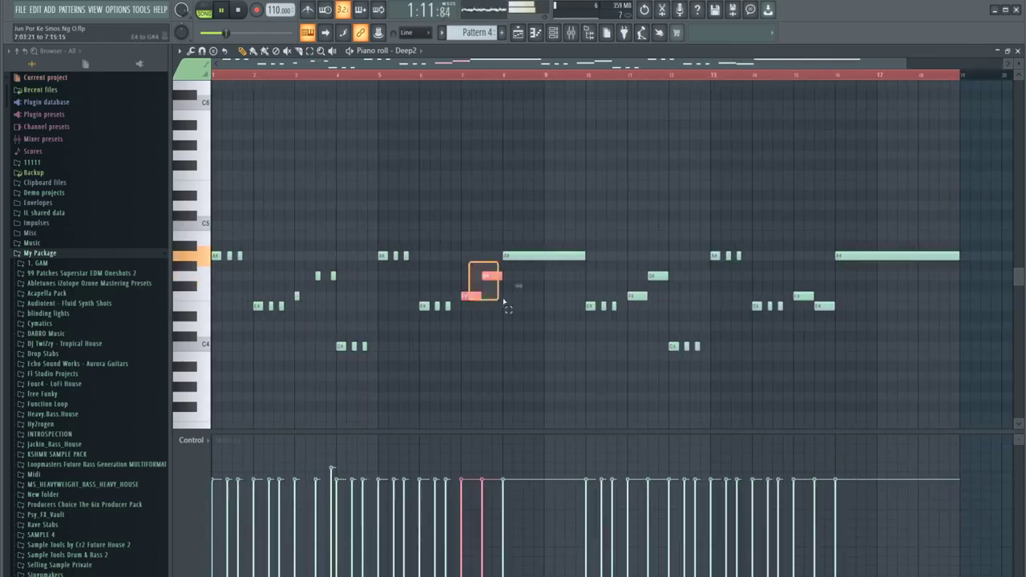
drag(631, 265, 666, 310)
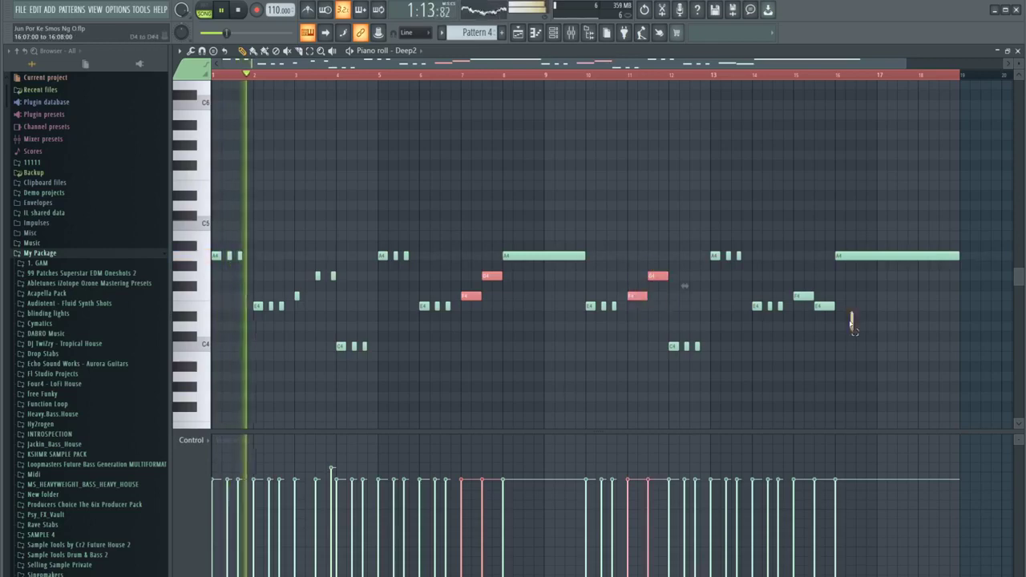
scroll(481, 301, up, 3)
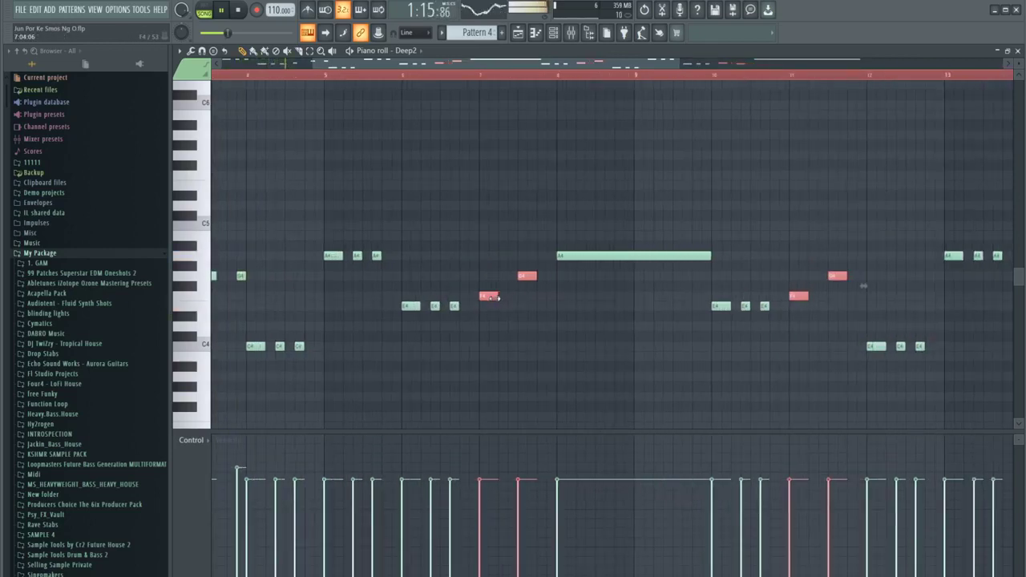
scroll(417, 344, down, 3)
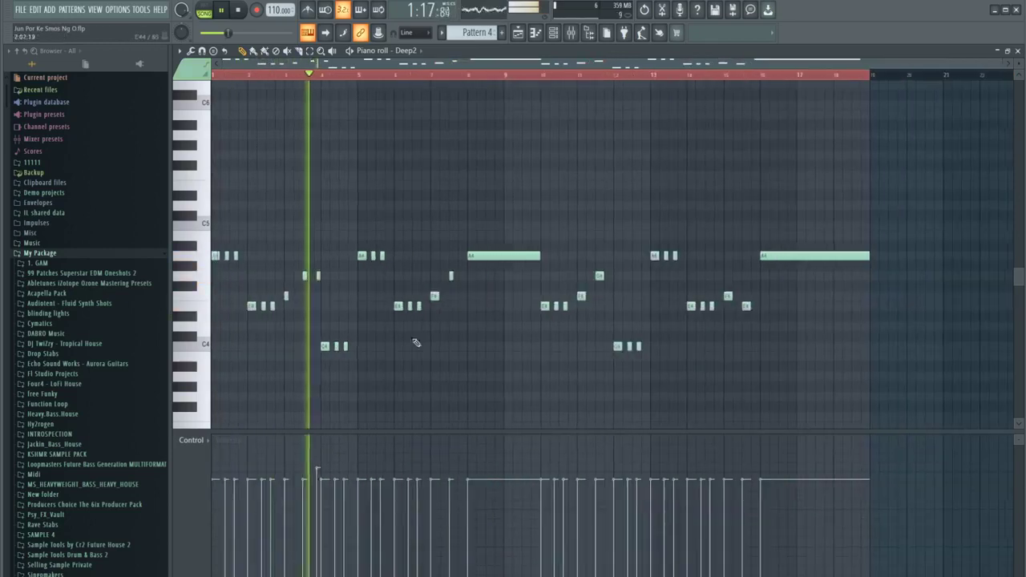
scroll(320, 309, up, 3)
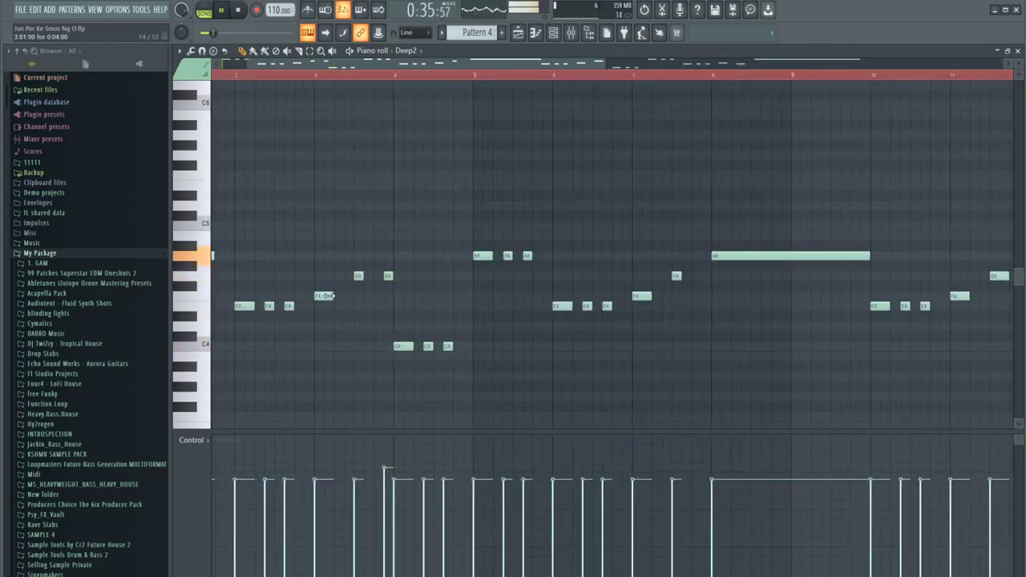
Shorten the long A4 notes in bars 8 and 16, making bar 8's one beat long with two half-beat repeats
scroll(338, 310, down, 3)
drag(886, 258, 839, 261)
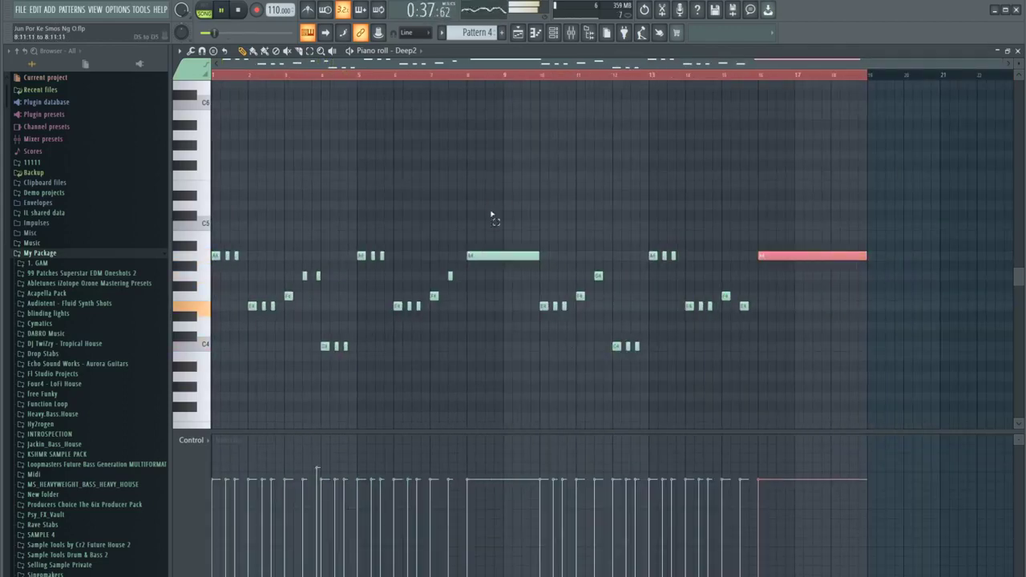
click(538, 256)
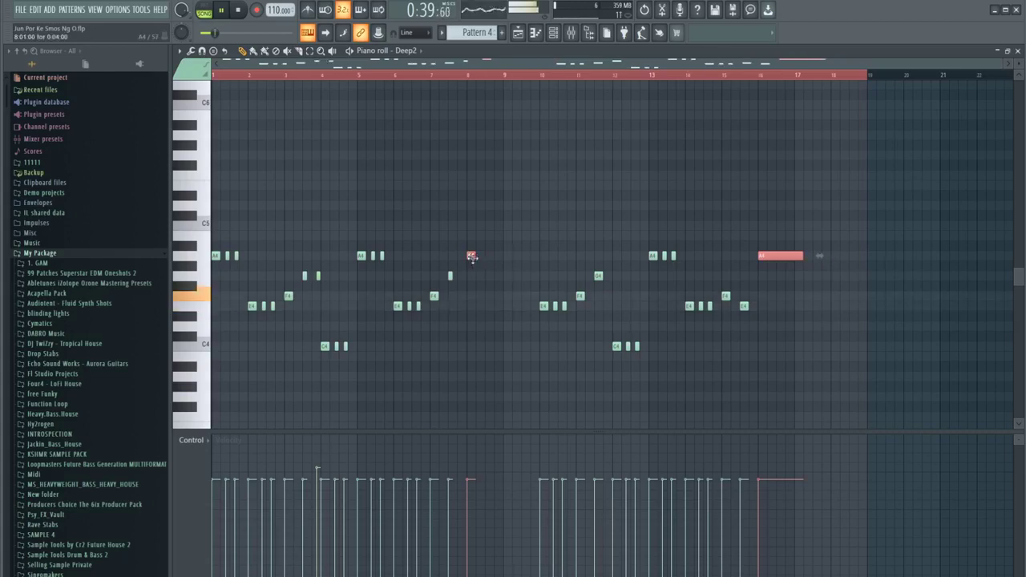
scroll(471, 256, up, 3)
drag(473, 256, 500, 256)
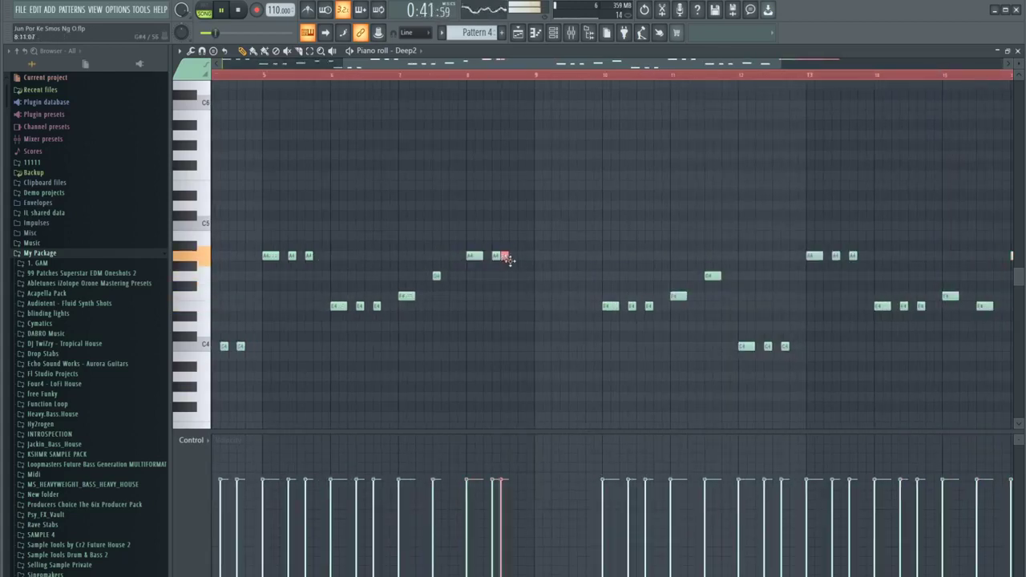
scroll(505, 259, down, 3)
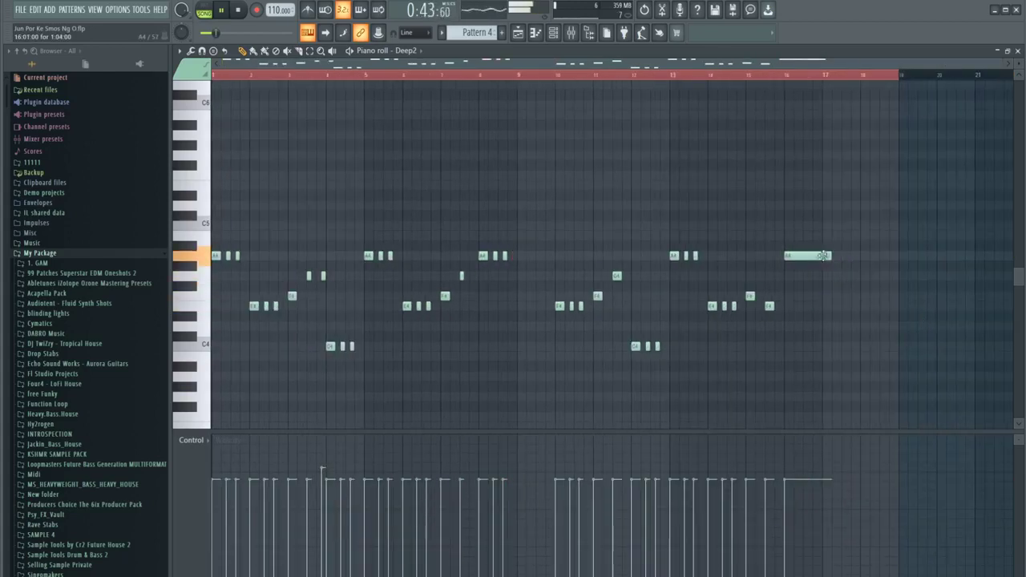
Fill bars 16 to 18 of the Deep2 pattern with the three-note A4 rhythm and copy the bar 8 group into bar 9
scroll(807, 263, up, 3)
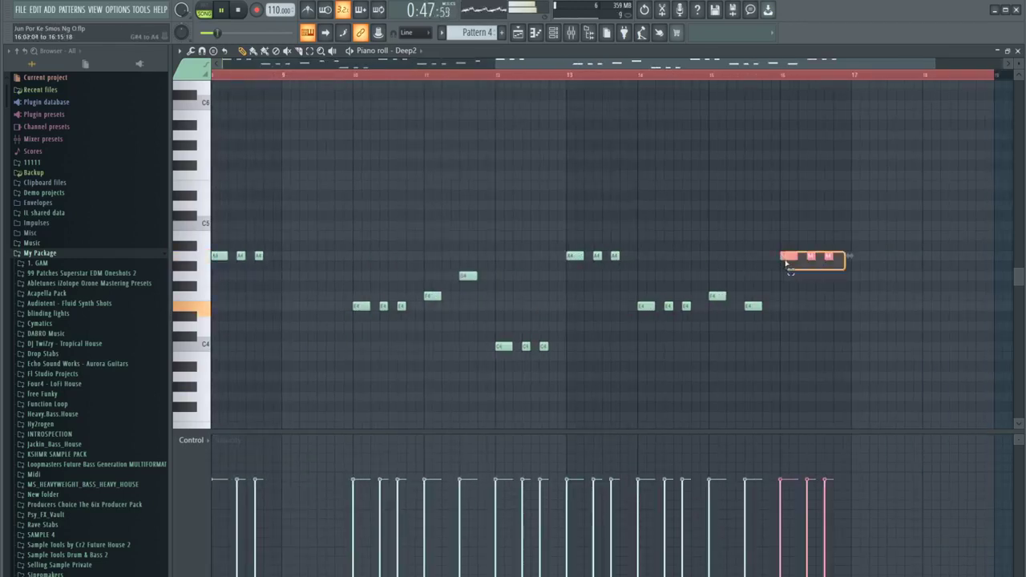
drag(788, 264, 856, 258)
scroll(906, 305, down, 3)
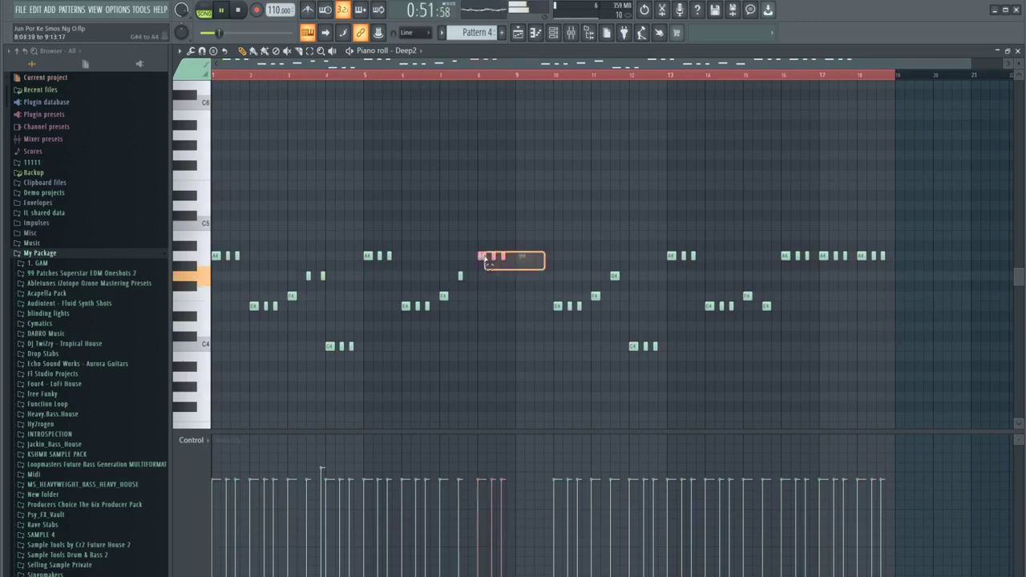
scroll(704, 227, down, 1)
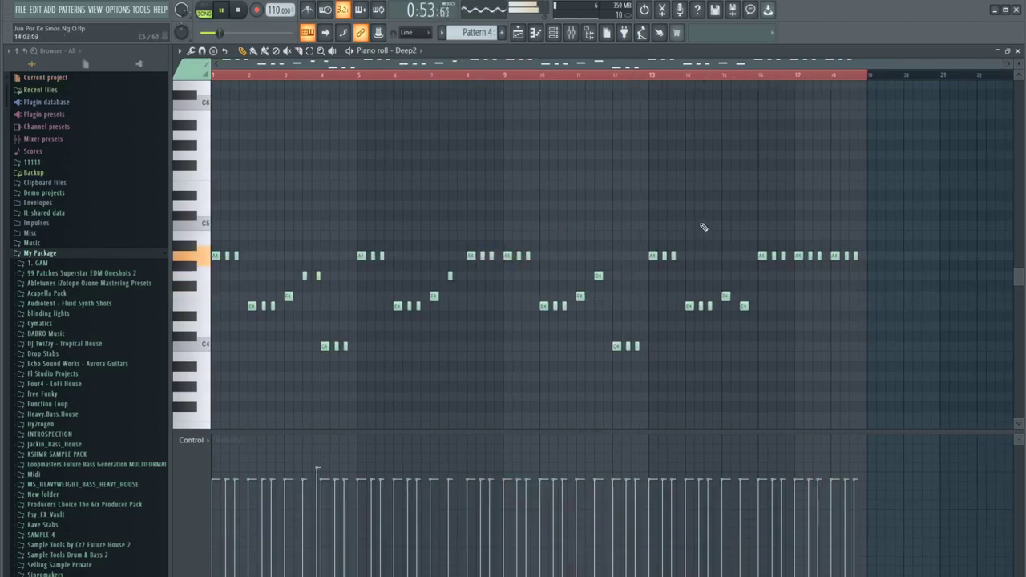
Show the playlist and play the arrangement from bar 33 into the start of Pattern 4
click(520, 35)
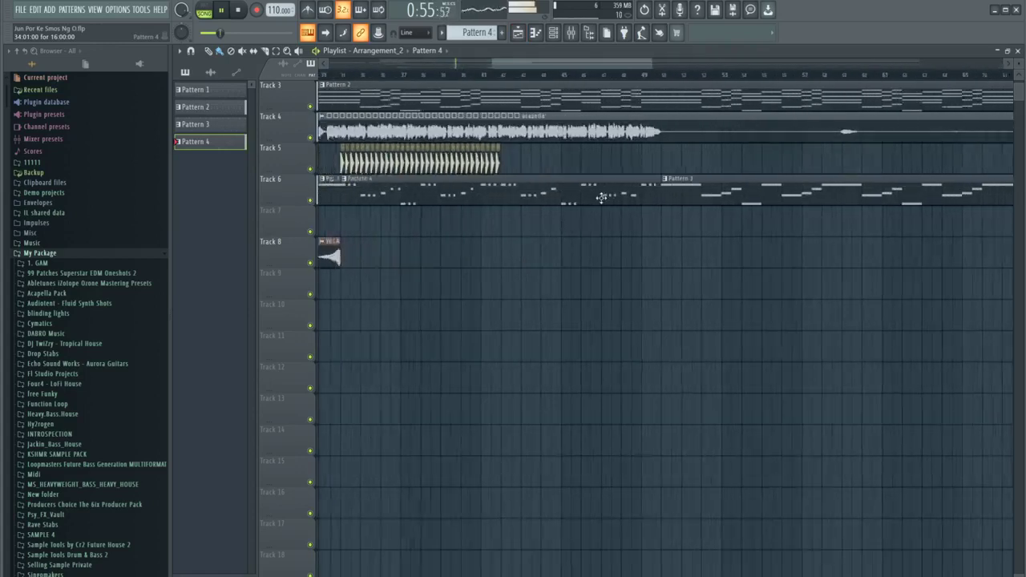
scroll(607, 200, down, 3)
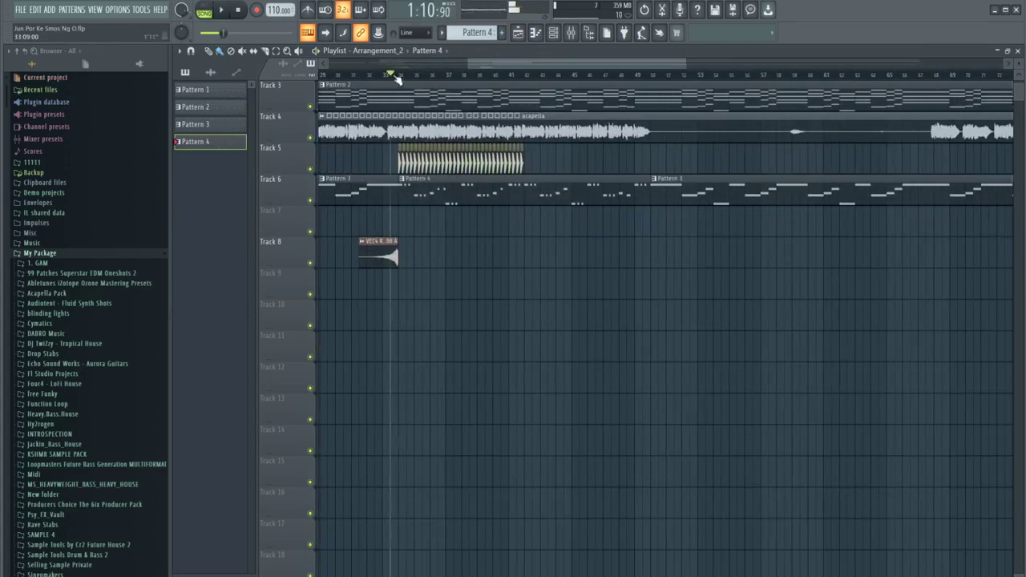
scroll(396, 80, up, 4)
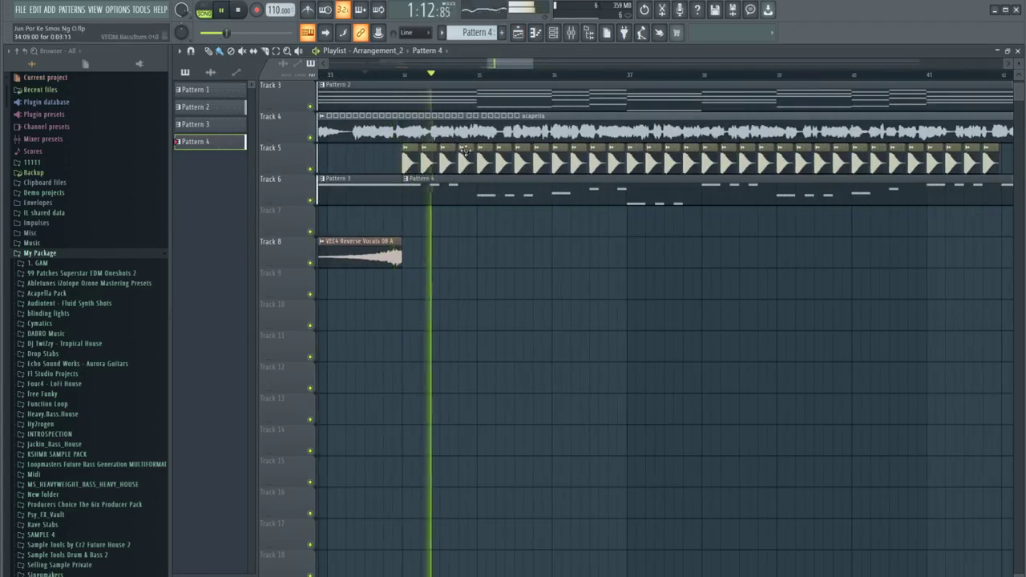
Route the Deep2 channel to mixer track 8 and adjust its stereo separation to match the bass drum track
click(571, 32)
click(553, 33)
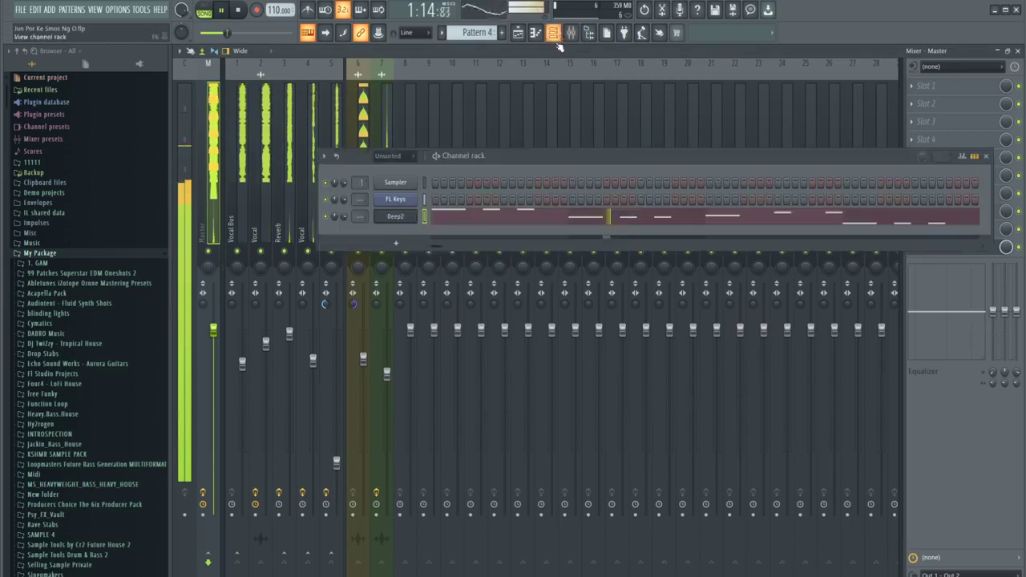
key(ctrl+l)
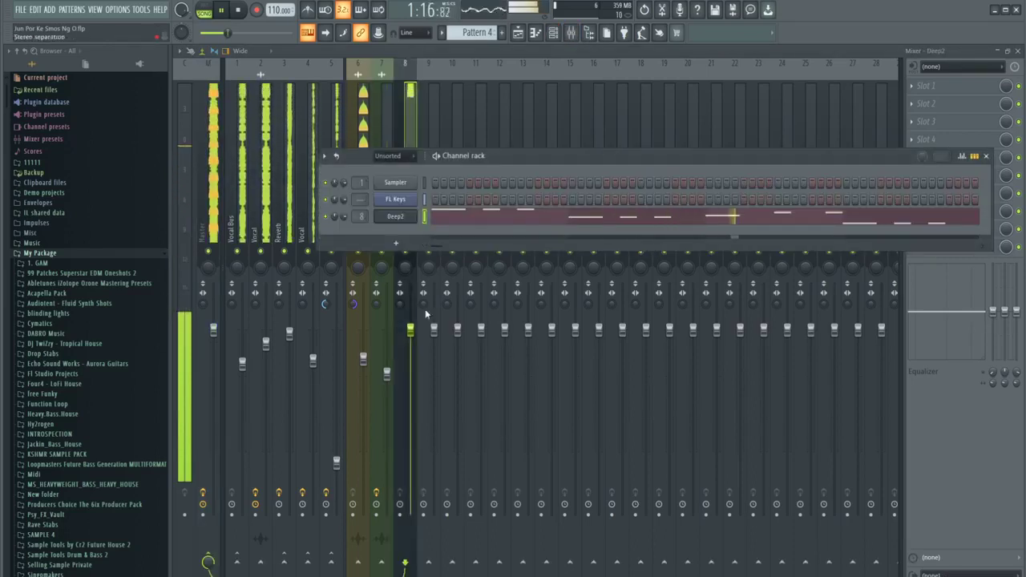
drag(400, 307, 401, 280)
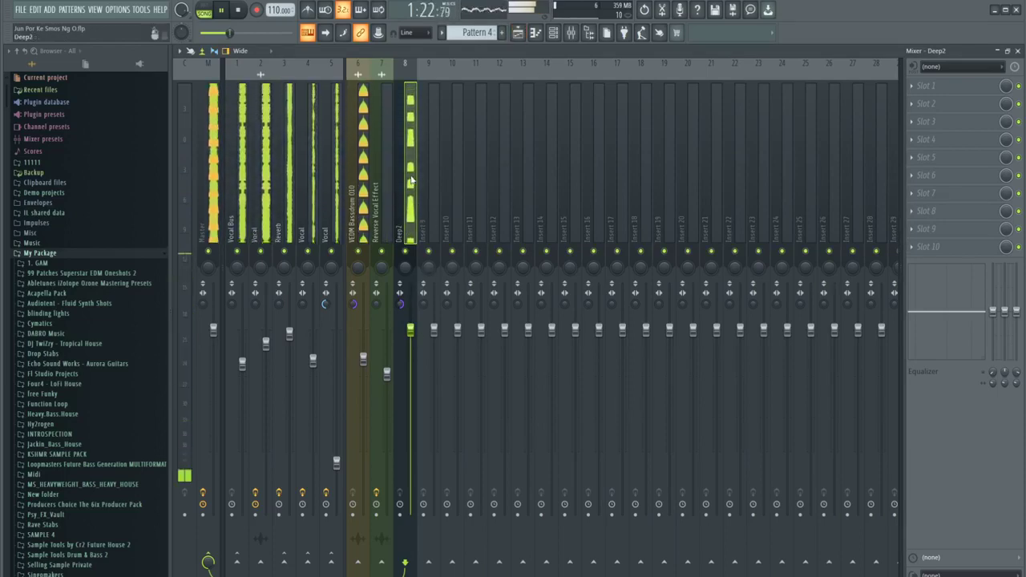
In Pattern 4, replace the single closing notes of bars 7, 11 and 15 with pairs of short notes, like bar 3
click(521, 34)
scroll(460, 232, down, 3)
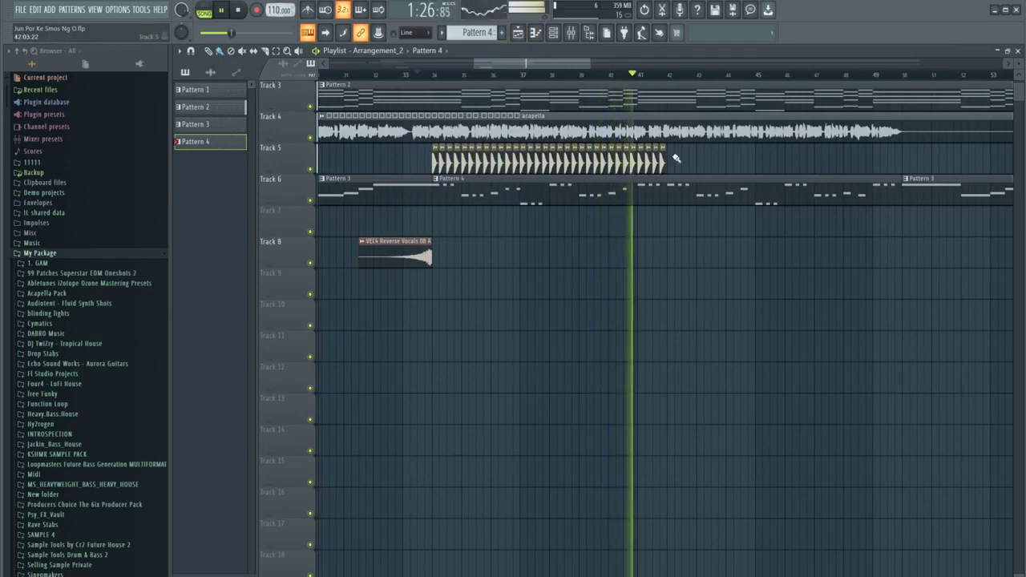
ctrl+scroll(675, 158, up, 3)
key(space)
double_click(589, 186)
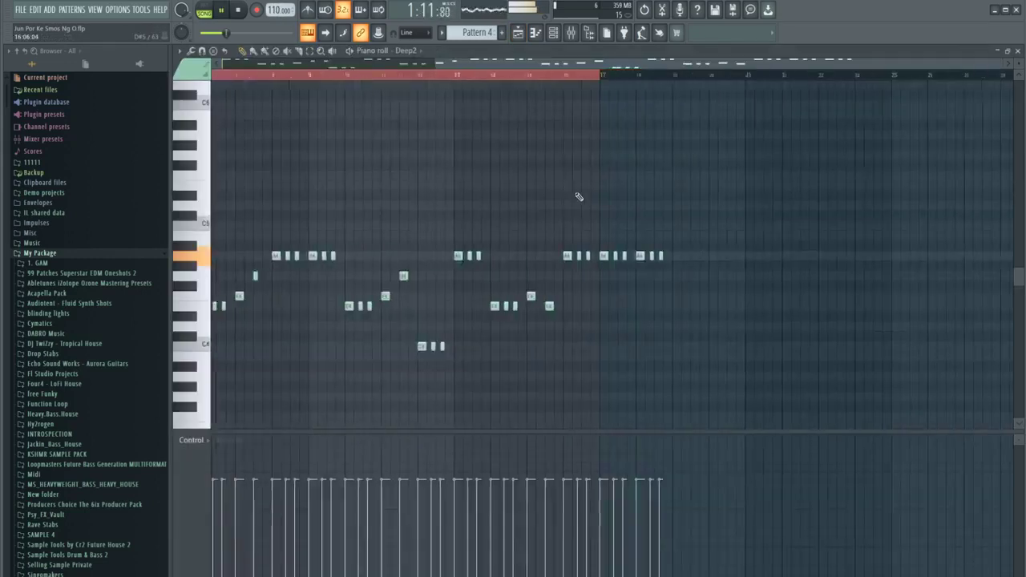
ctrl+scroll(252, 270, up, 5)
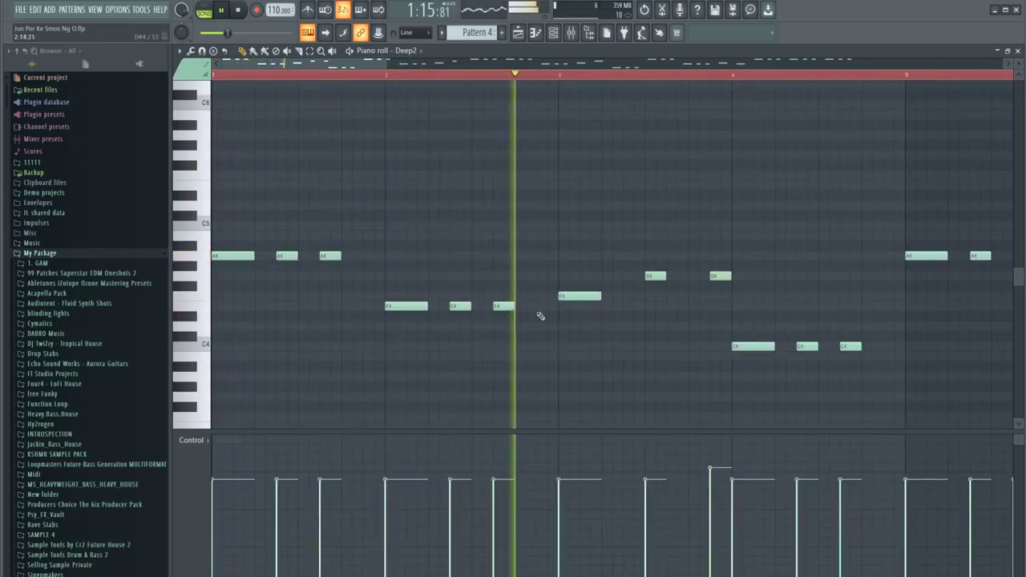
key(space)
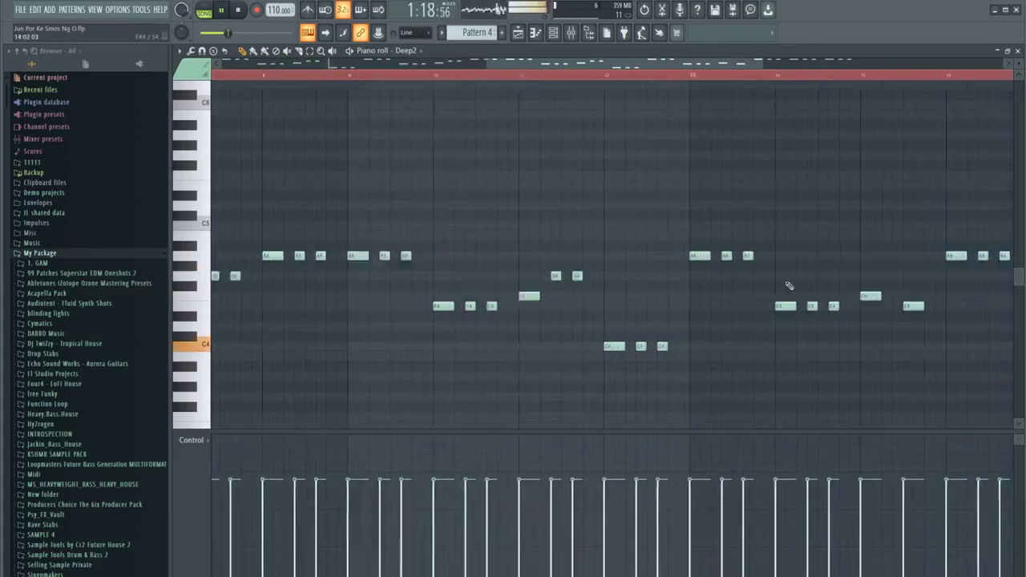
click(805, 307)
scroll(697, 308, down, 3)
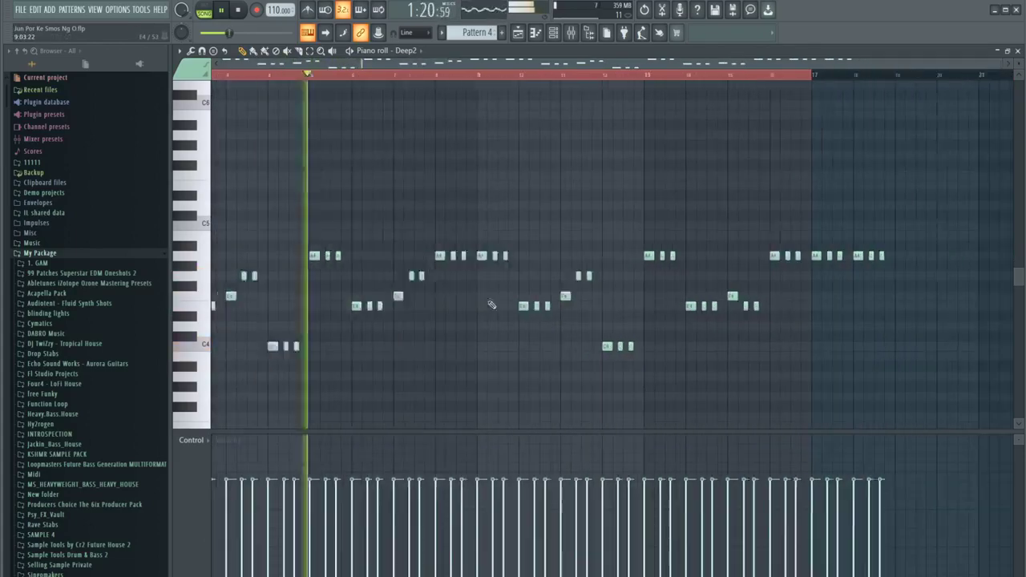
scroll(837, 284, up, 3)
scroll(800, 289, down, 3)
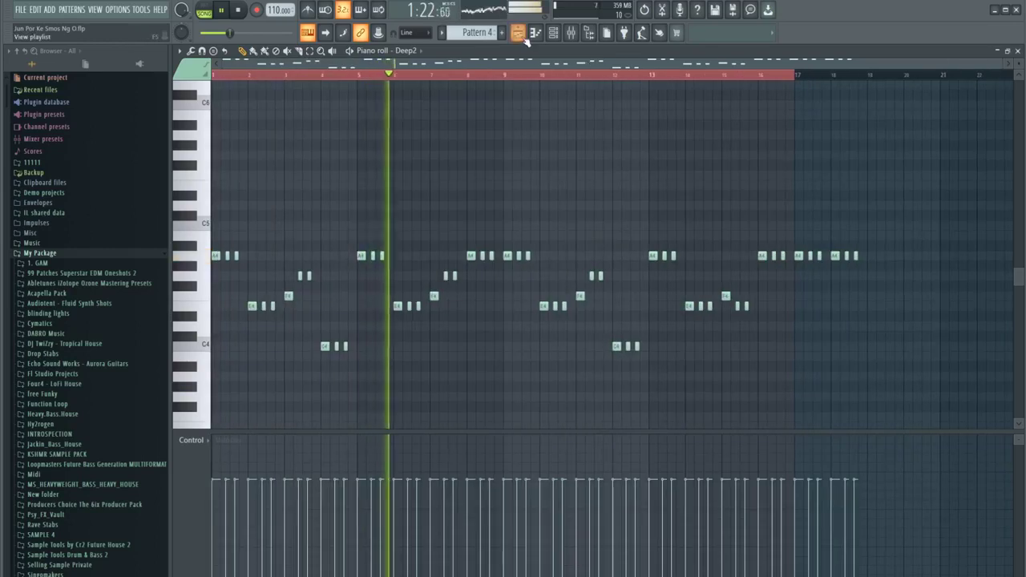
Delete the three-note A4 groups in bars 17 and 18 so Pattern 4 ends with bar 16
right_click(856, 255)
key(ctrl+z)
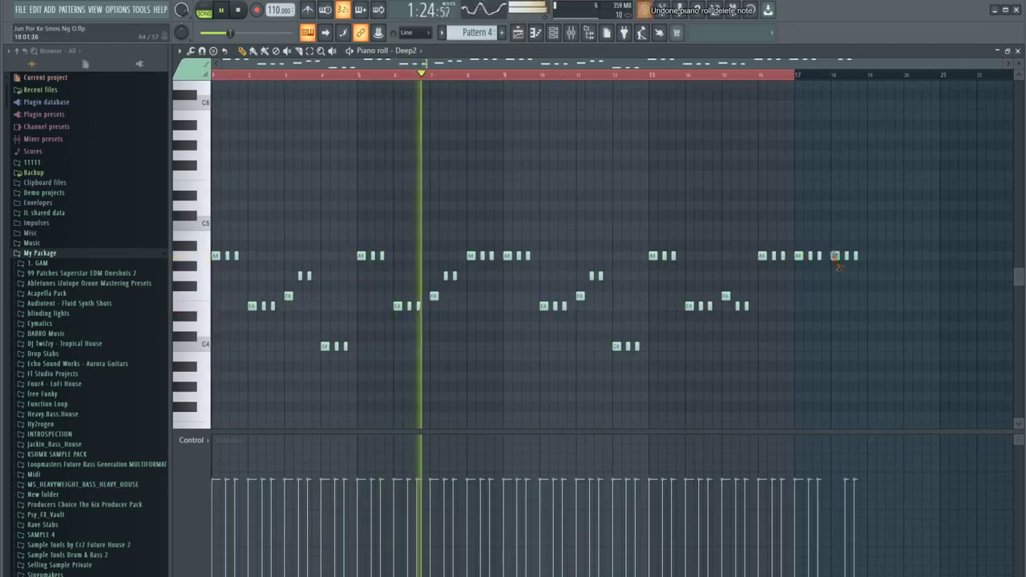
right_click(855, 256)
click(518, 32)
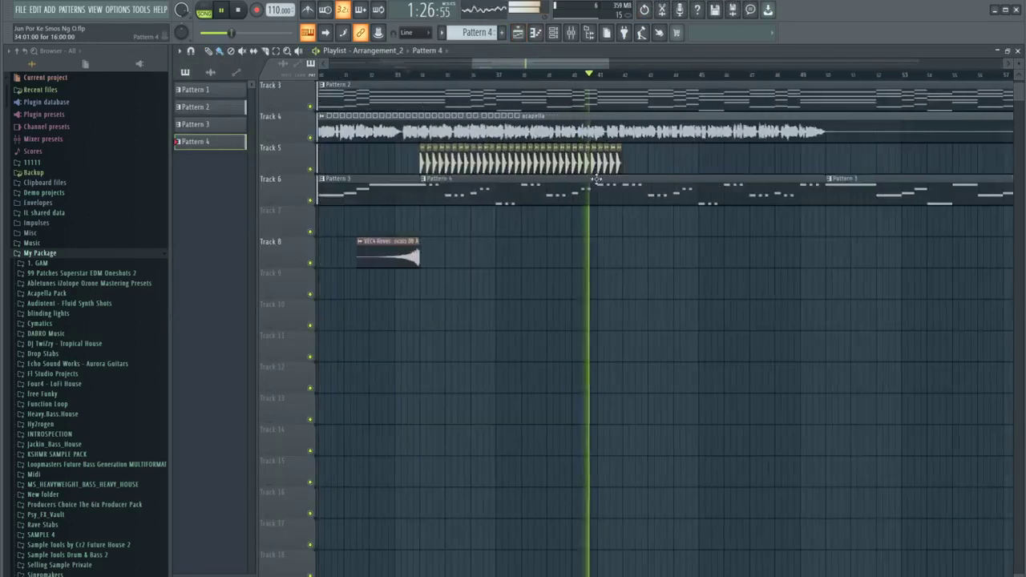
key(F7)
scroll(826, 265, down, 2)
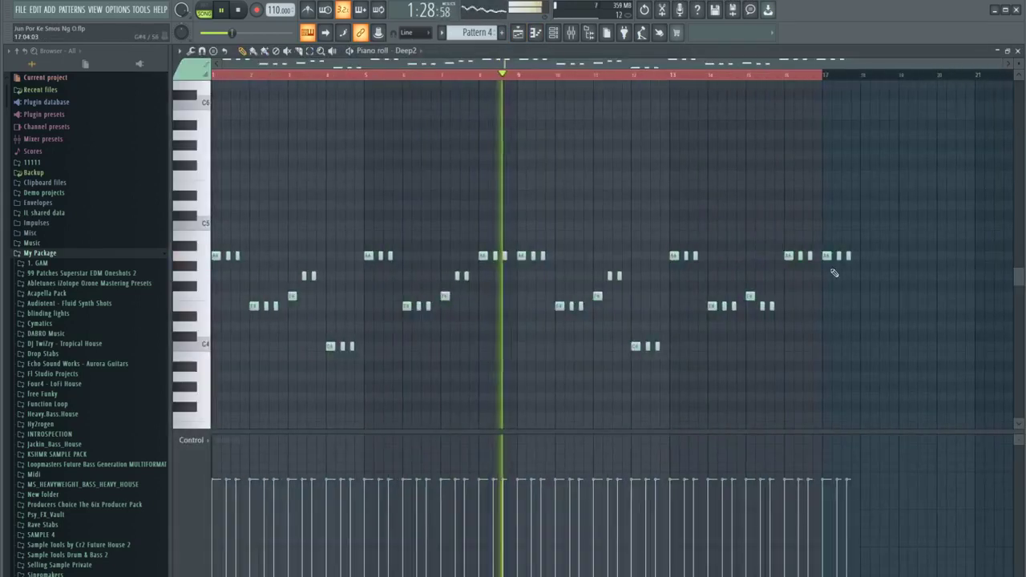
scroll(834, 265, up, 1)
right_click(851, 256)
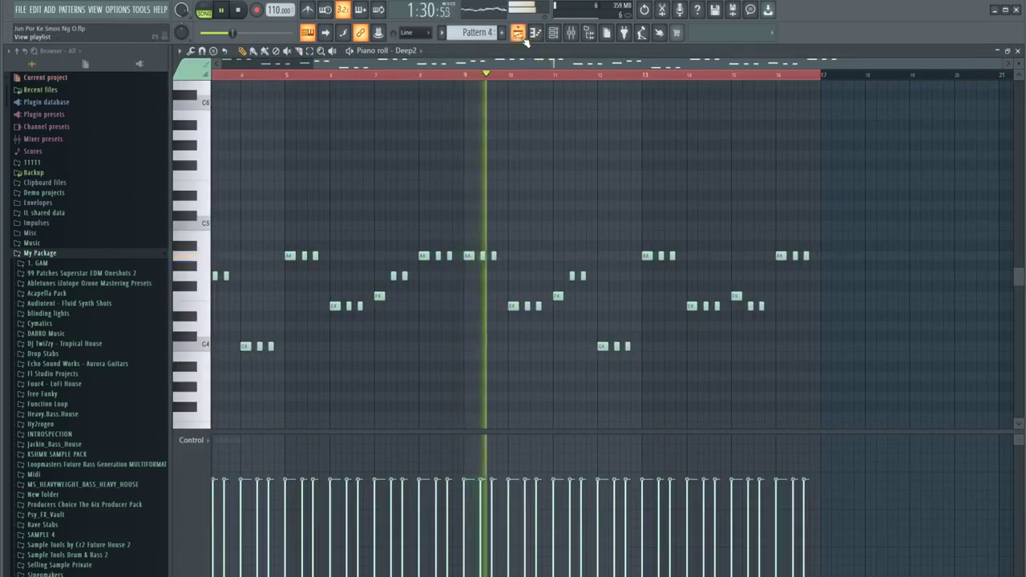
In the playlist, clear the bass drum hits in bar 41 on Track 5 and copy the remaining run to start at bar 42
key(F5)
key(space)
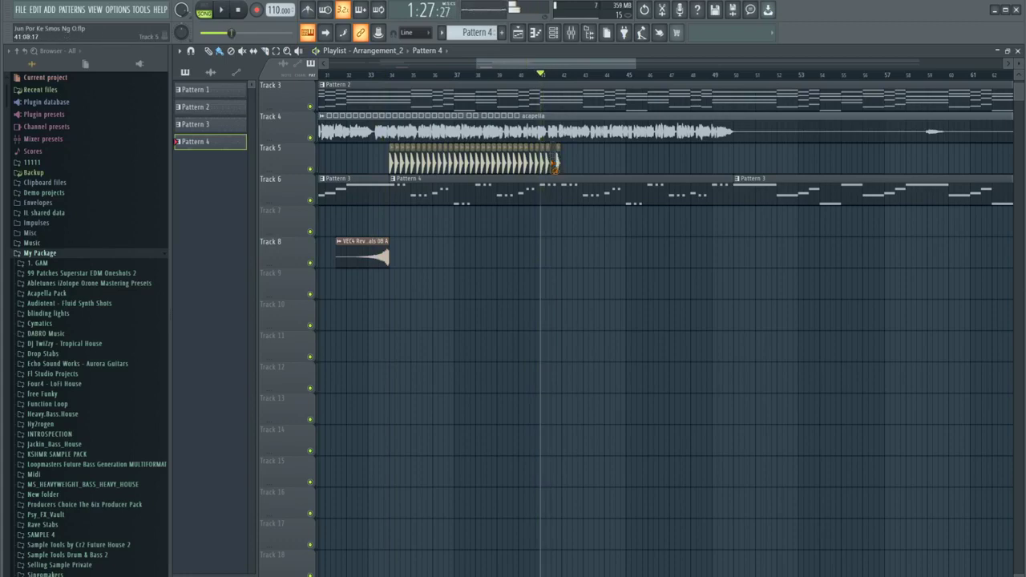
drag(587, 174, 377, 145)
drag(428, 168, 573, 172)
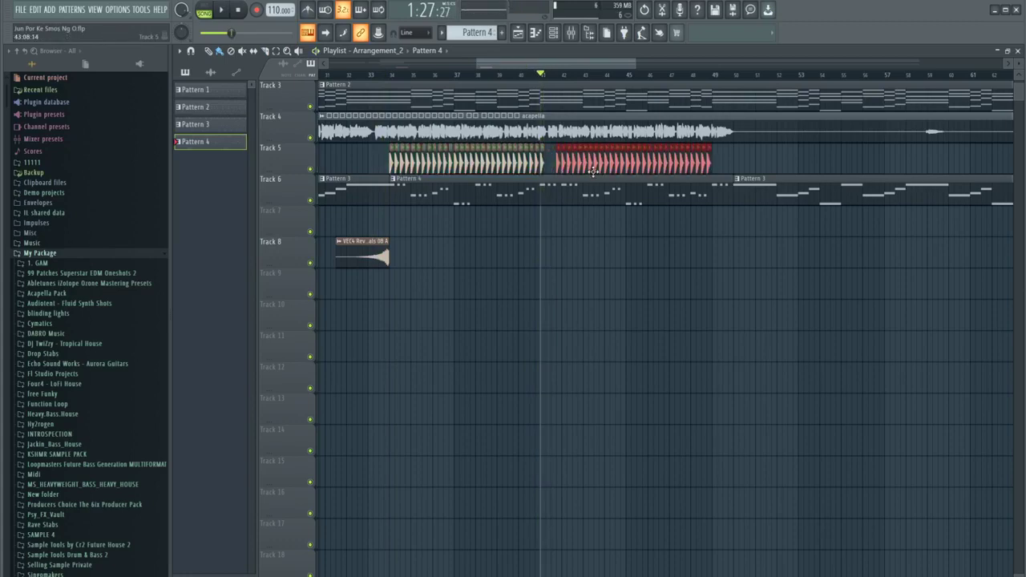
key(space)
key(ctrl+d)
scroll(553, 231, up, 2)
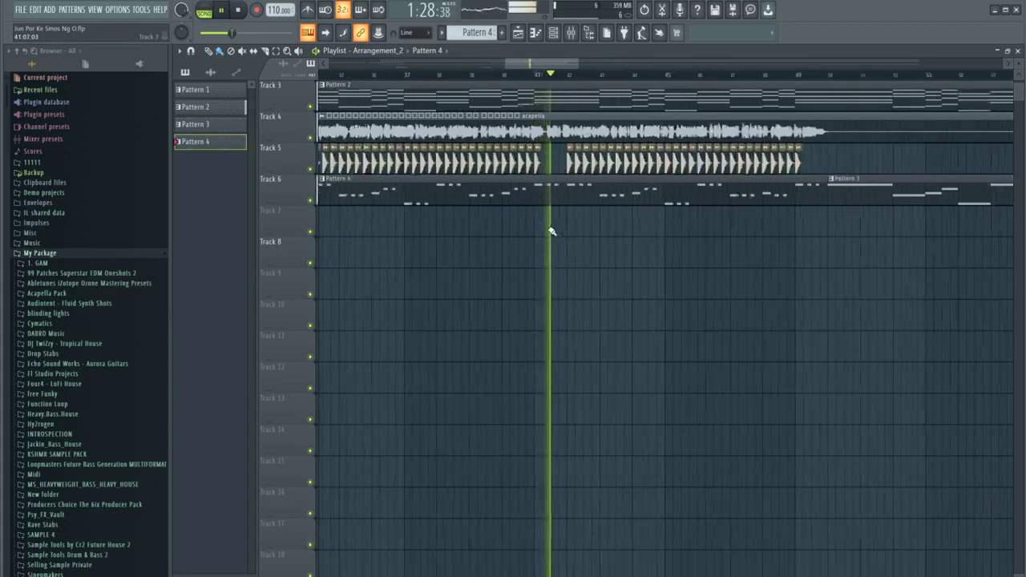
Copy the VEC4 Reverse Vocals clip along Track 8 so it ends at bar 42, where the second bass drum run starts
scroll(553, 231, down, 3)
drag(449, 265, 517, 256)
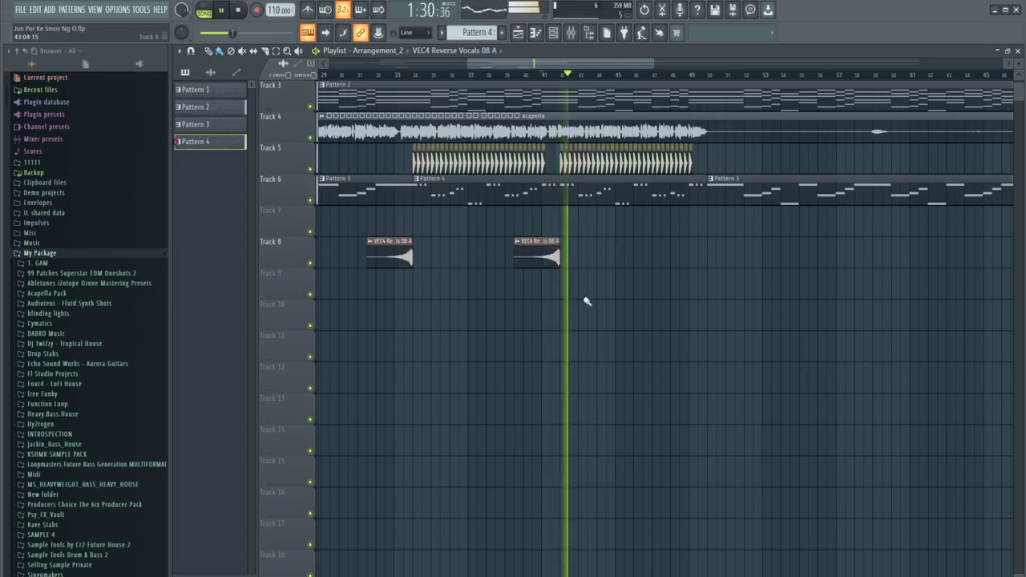
scroll(433, 183, up, 3)
scroll(435, 186, down, 3)
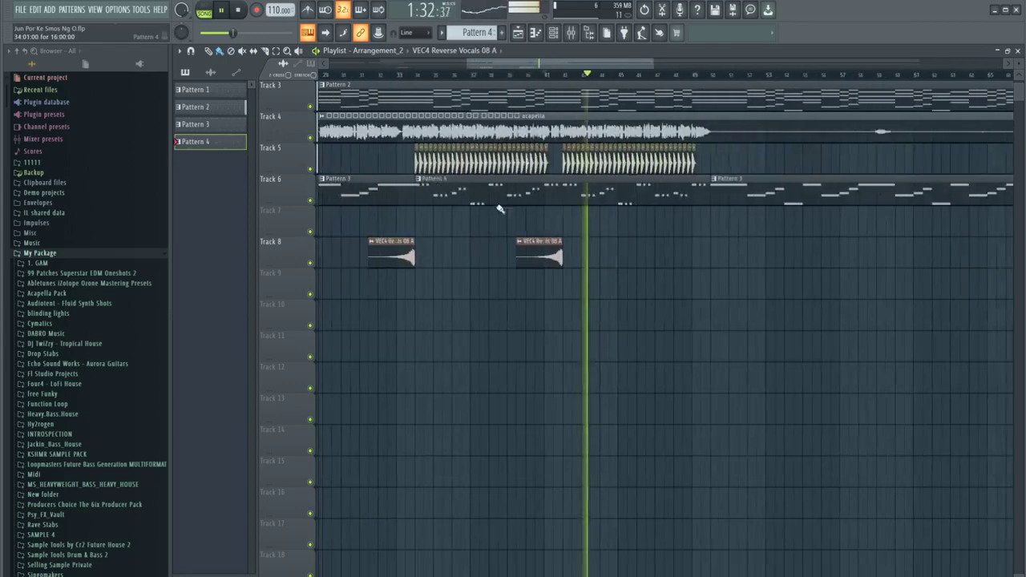
scroll(554, 197, up, 3)
scroll(578, 191, down, 3)
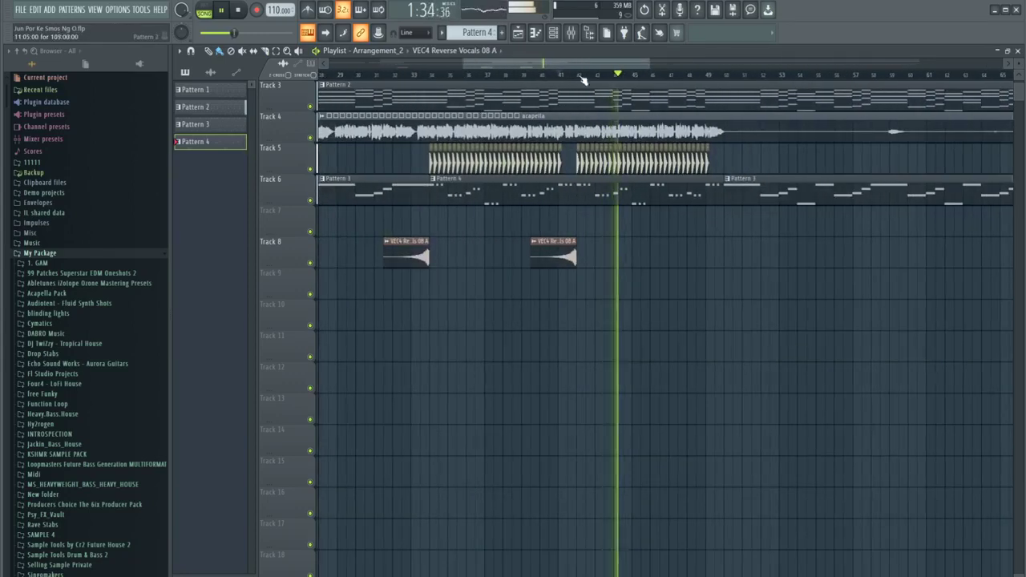
Adjust Fruity Reeverb 2's wet level and set its room size to 71 on the Reverb mixer track, and replay the arrangement from bar 33
click(571, 32)
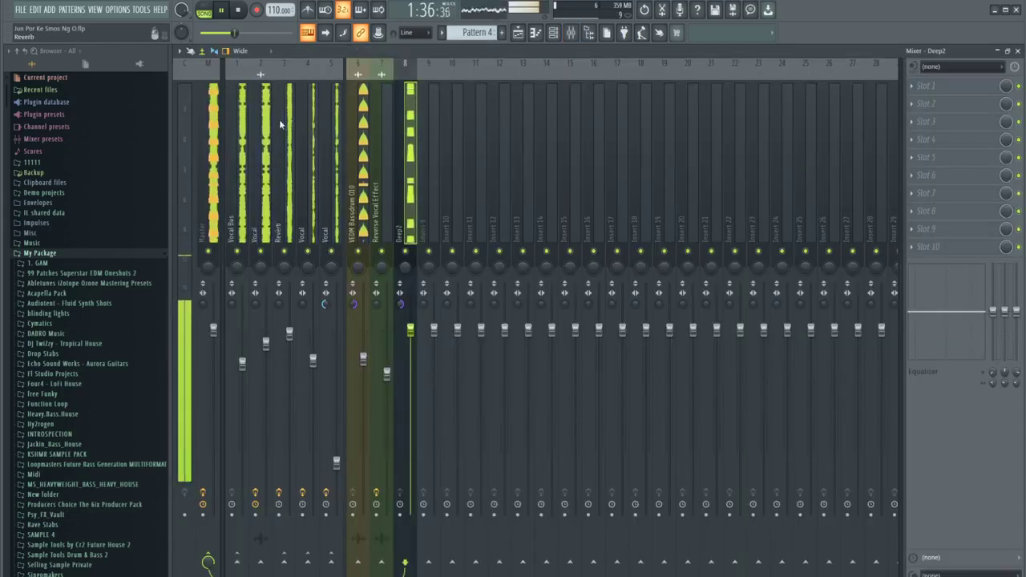
click(943, 158)
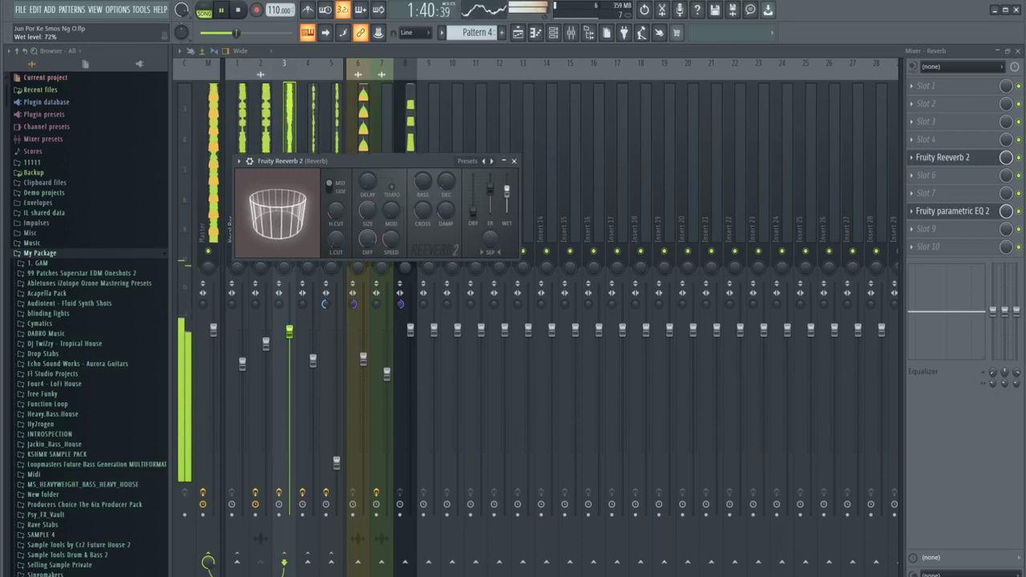
mouse_move(367, 210)
mouse_down()
mouse_move(367, 221)
mouse_move(372, 210)
mouse_up()
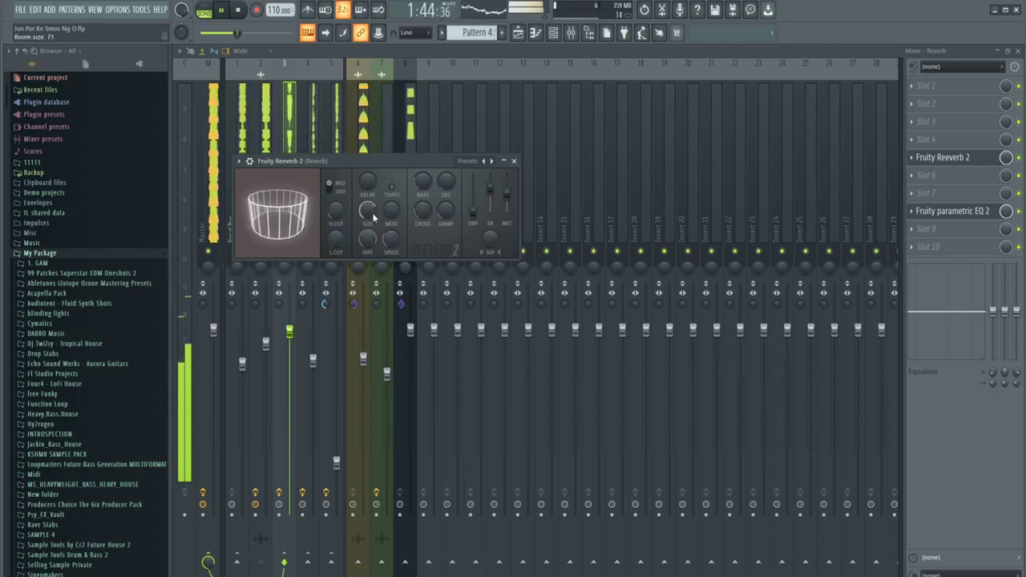
click(518, 33)
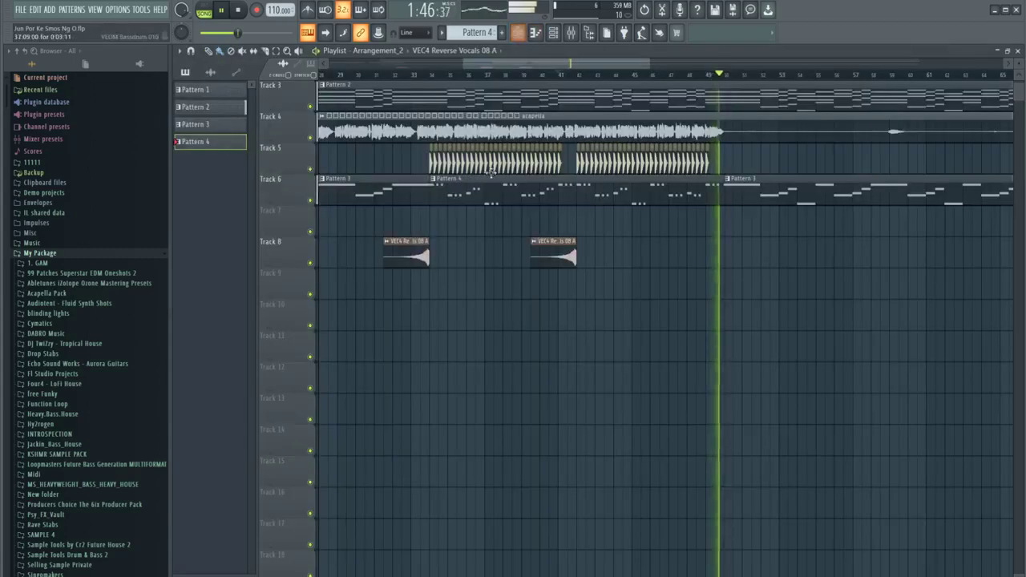
click(414, 73)
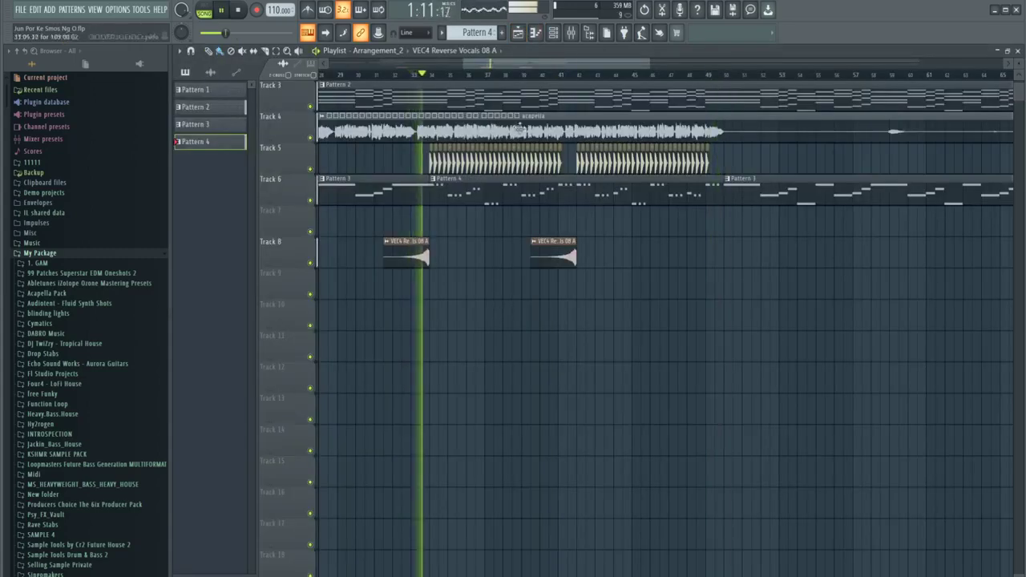
Create a send from the VEDM Bassdrum 010 mixer track to the Deep2 track
click(571, 33)
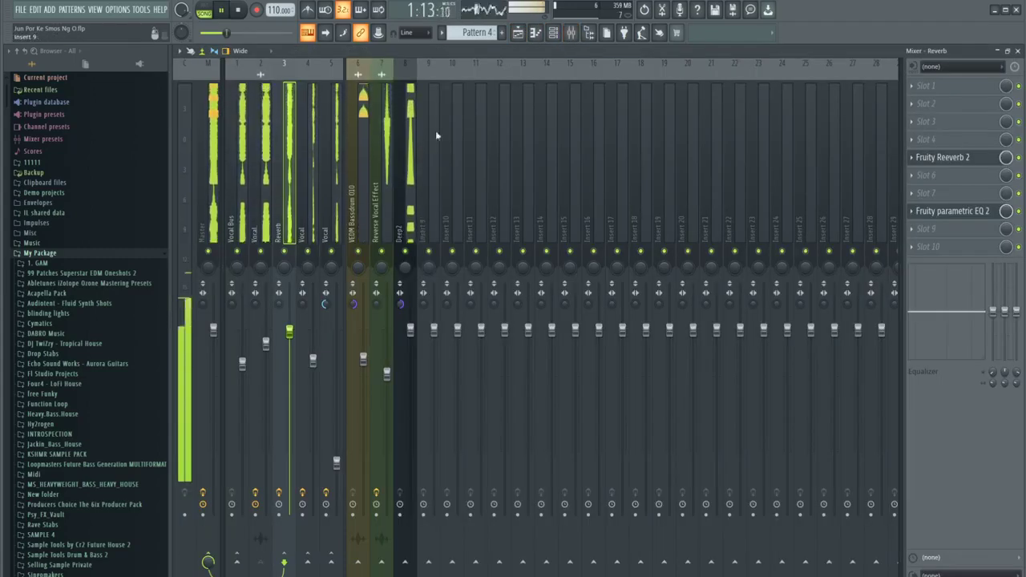
click(359, 201)
key(space)
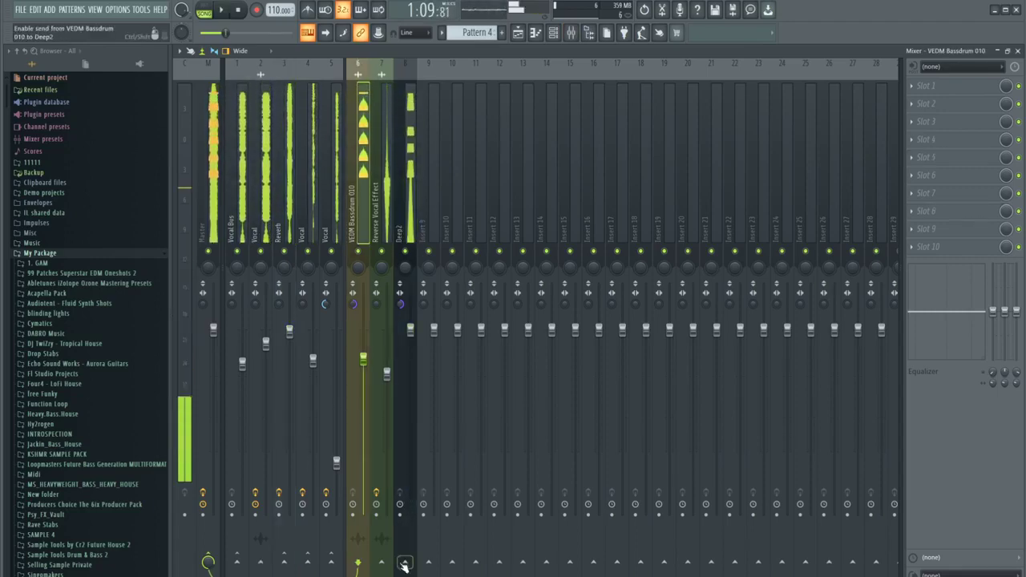
right_click(405, 561)
click(414, 556)
On the Deep2 mixer track, load Fruity Parametric EQ 2 in the first slot with the 20Hz + 18kHz cut preset and lower its high cut
click(407, 201)
key(space)
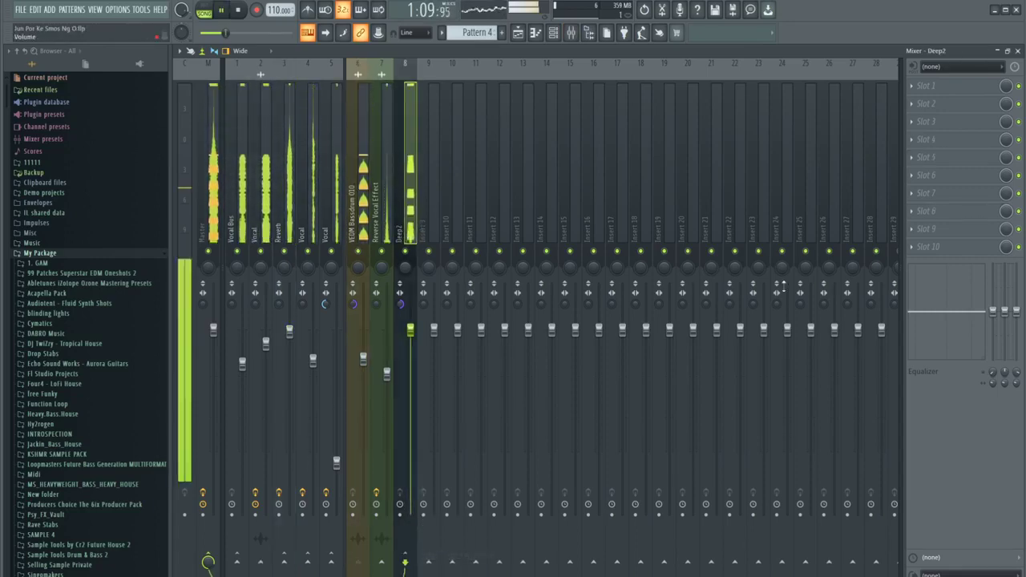
click(934, 124)
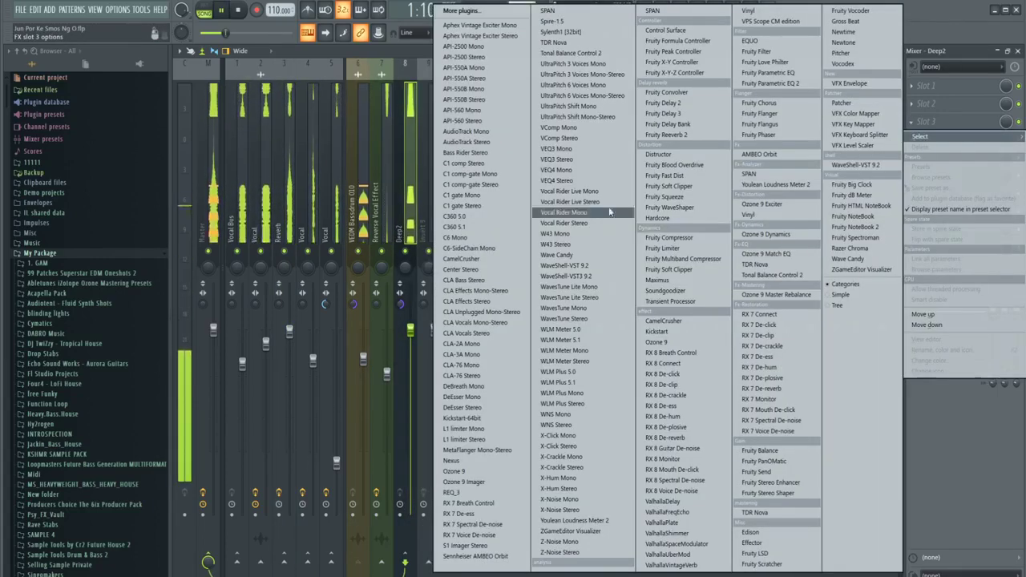
click(774, 84)
click(529, 161)
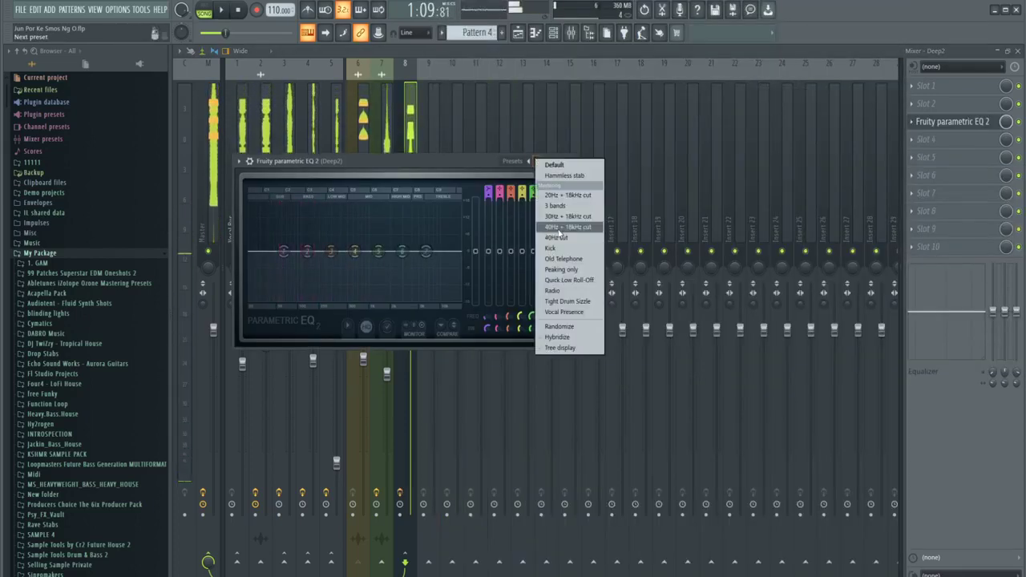
click(566, 195)
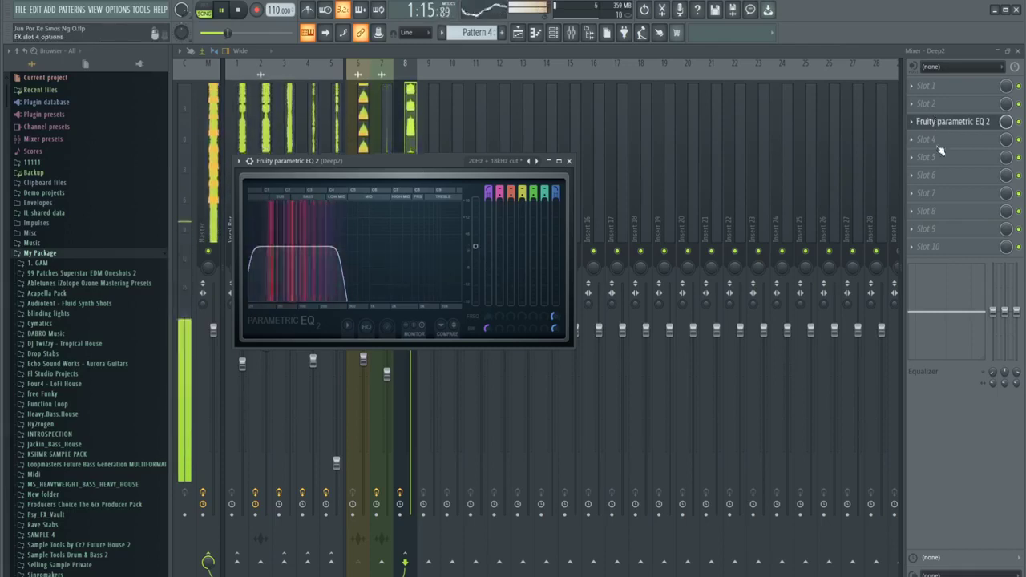
mouse_move(934, 122)
mouse_down()
mouse_move(934, 93)
mouse_move(934, 108)
mouse_up()
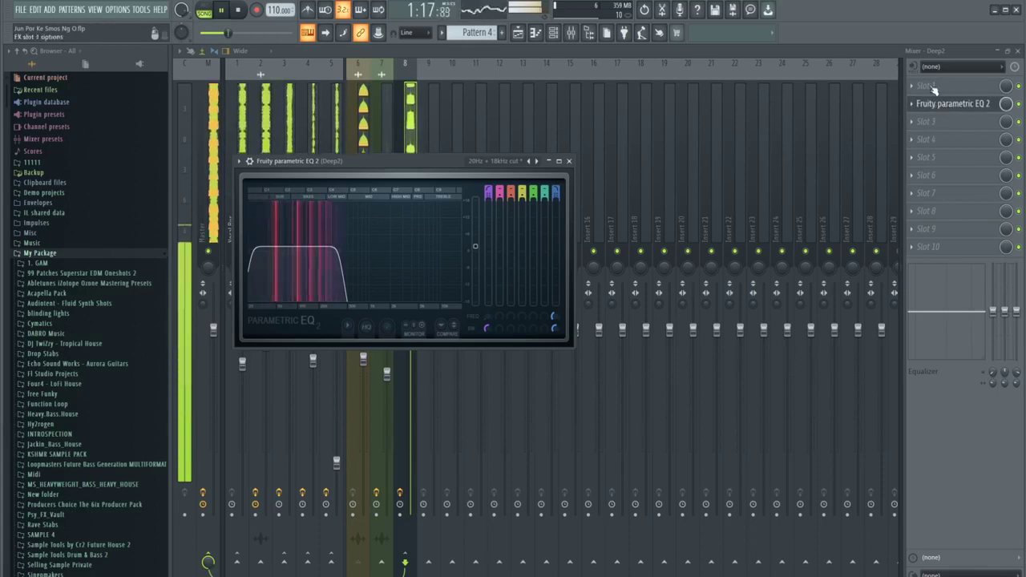
scroll(934, 90, down, 1)
Load Fruity Limiter in slot 10 of the Deep2 track as a compressor with sidechain 1, and adjust its threshold, ratio and release
click(932, 249)
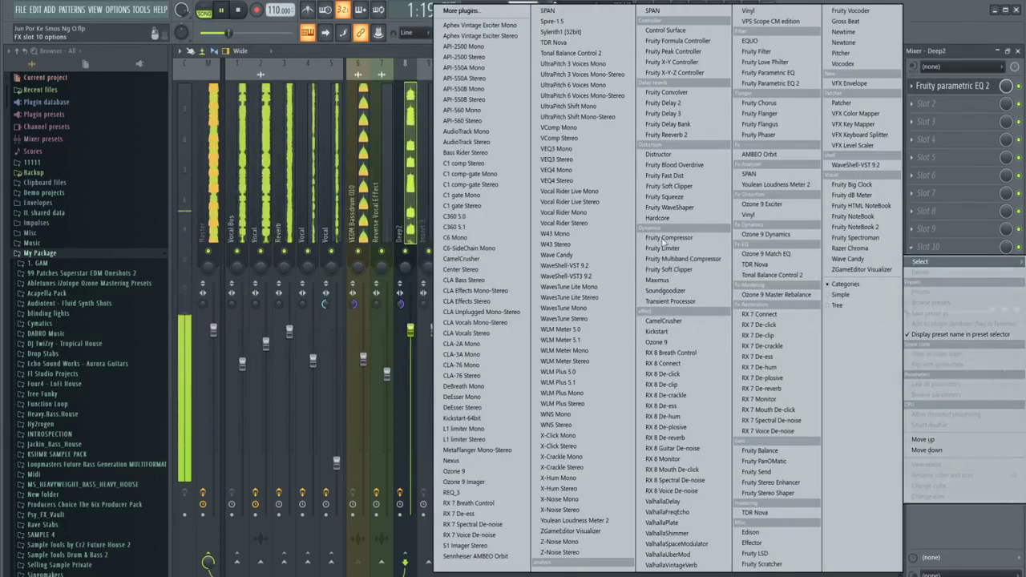
click(662, 248)
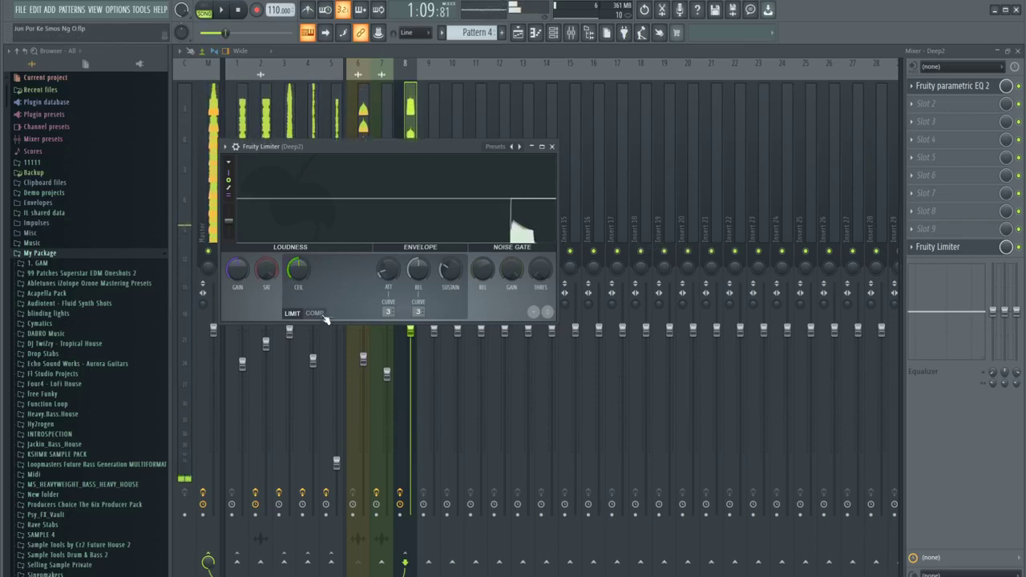
click(417, 312)
click(448, 325)
key(space)
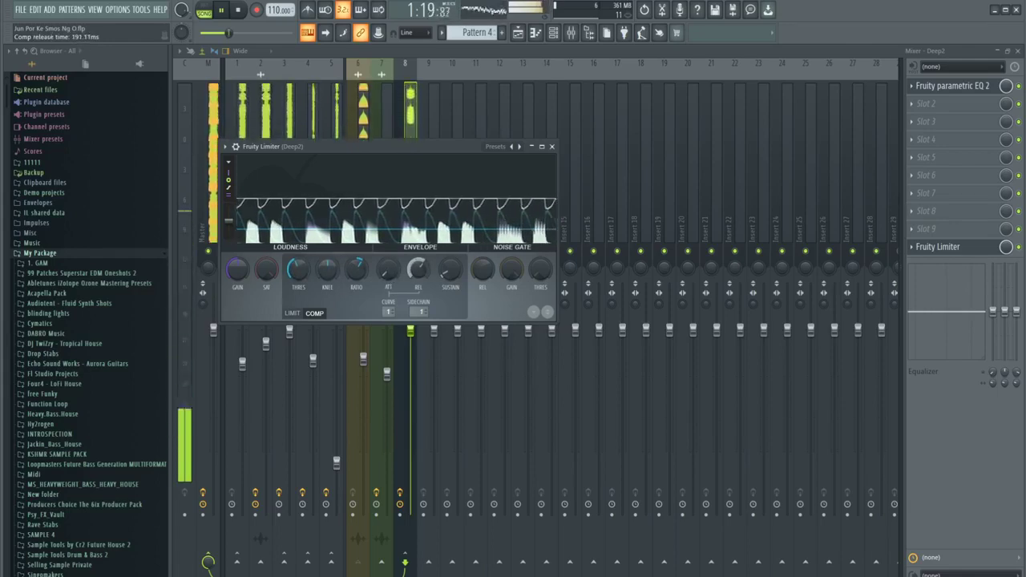
drag(418, 269, 417, 272)
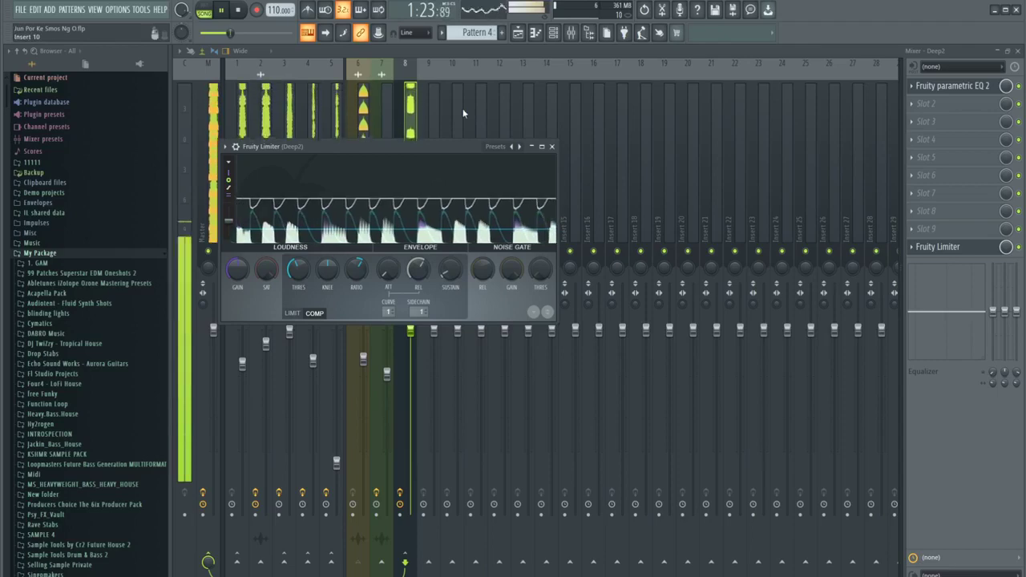
Load Fruity Parametric EQ 2 in slot 3 of the VEDM Bassdrum 010 mixer track
click(519, 33)
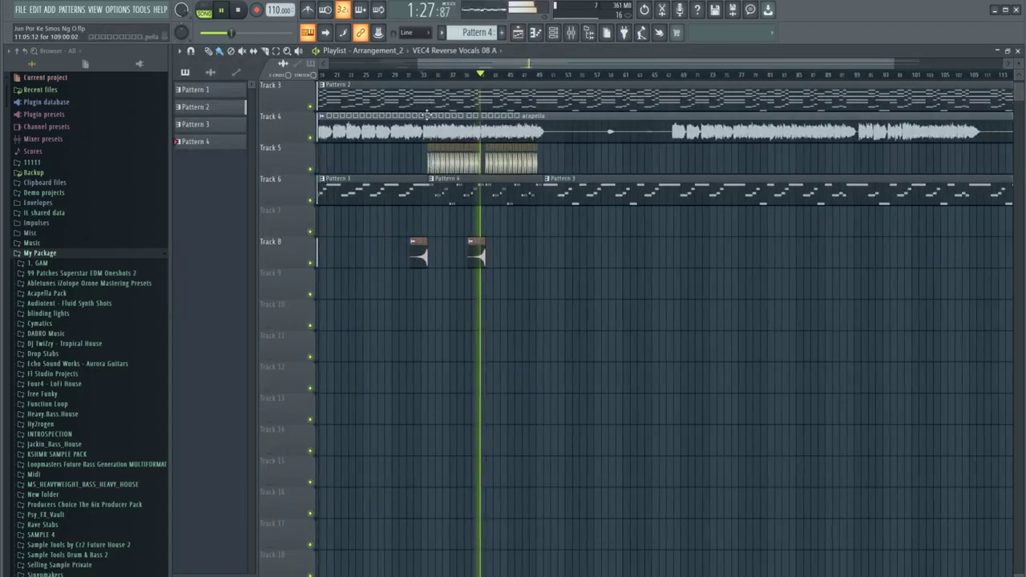
scroll(490, 163, up, 5)
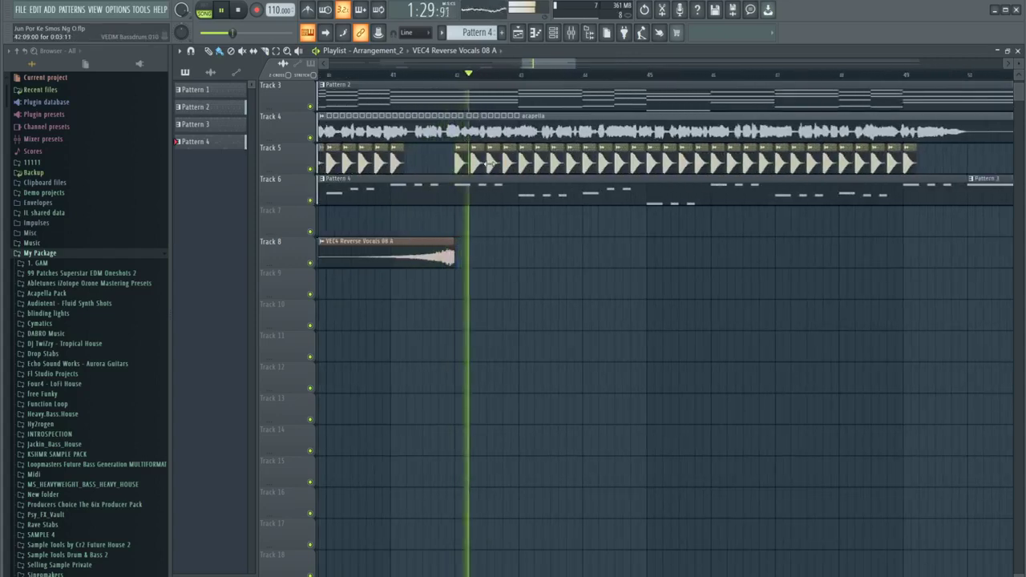
double_click(490, 164)
click(571, 33)
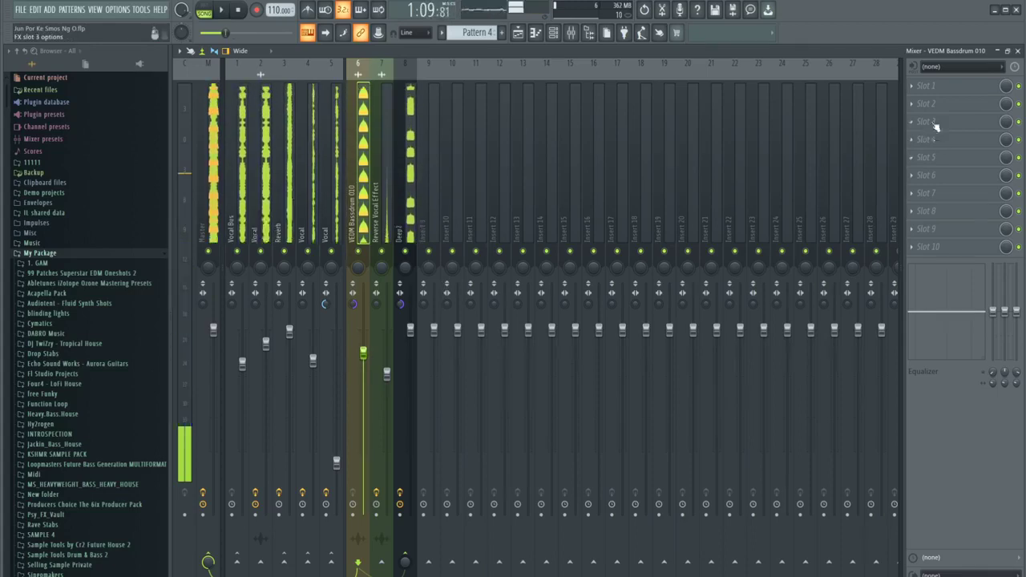
click(930, 121)
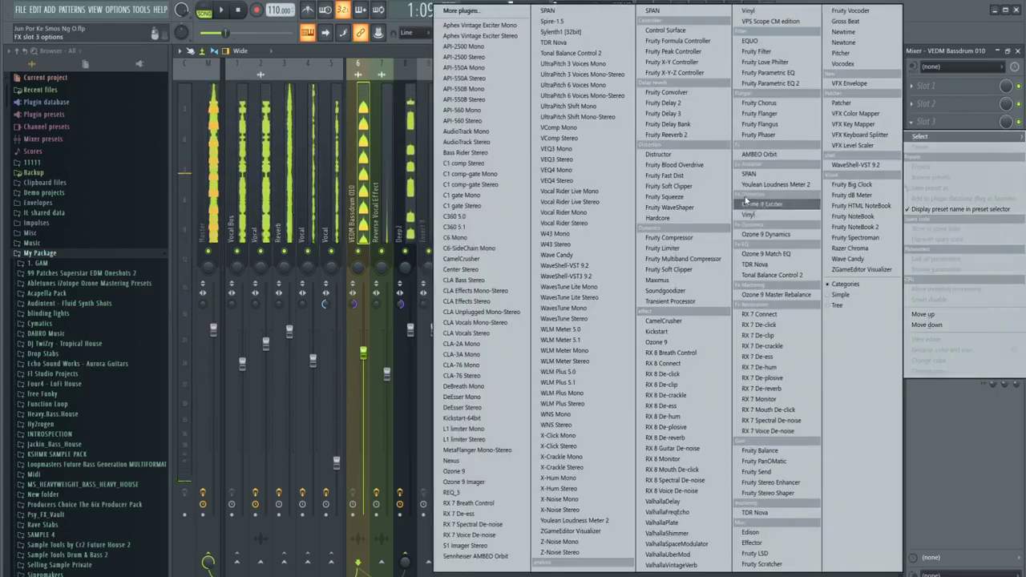
click(774, 88)
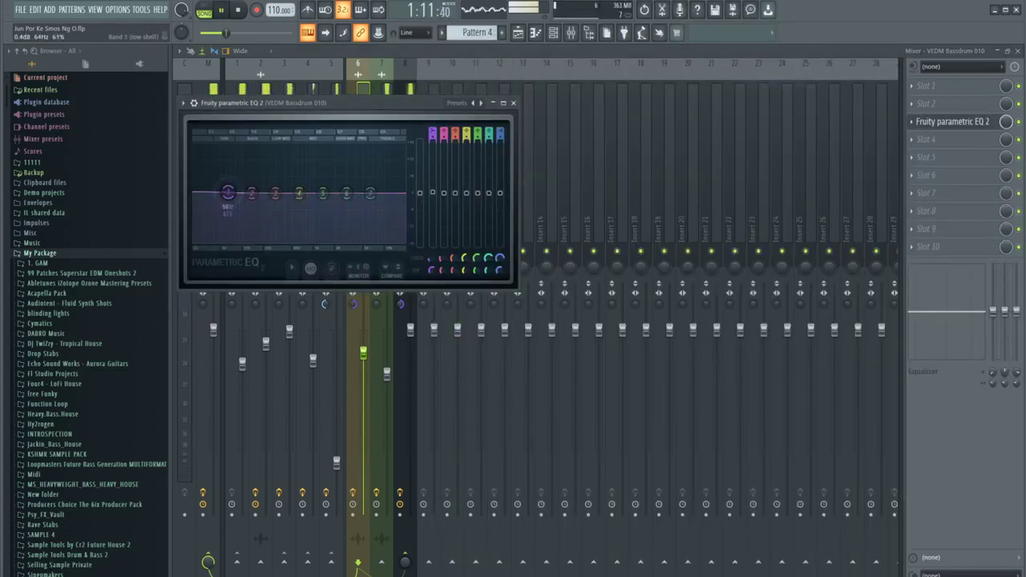
In the bass drum's EQ, boost the low end with band 2 and cut band 6 by about 2.7 dB around 6 kHz
drag(251, 193, 245, 189)
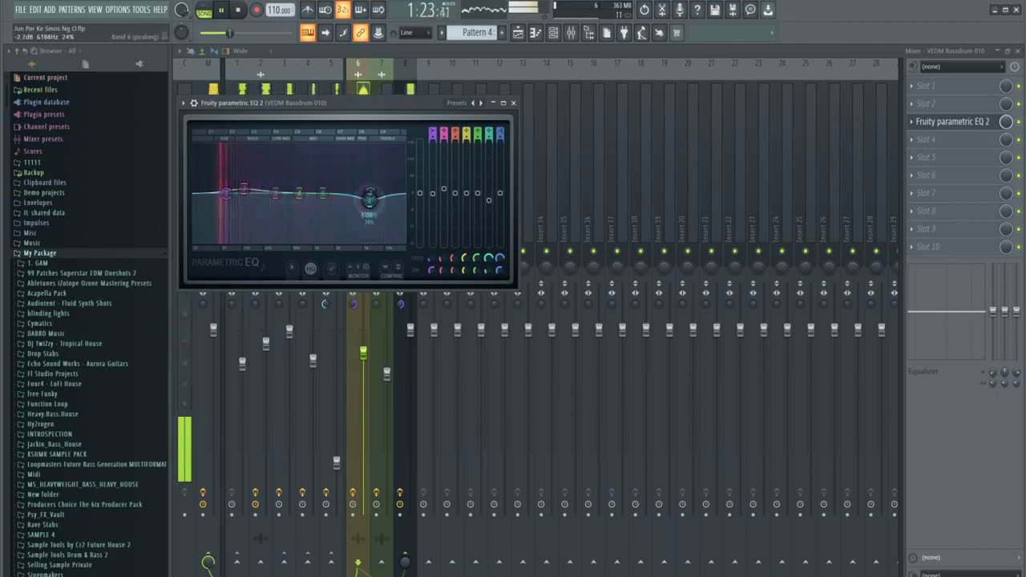
drag(343, 196, 369, 199)
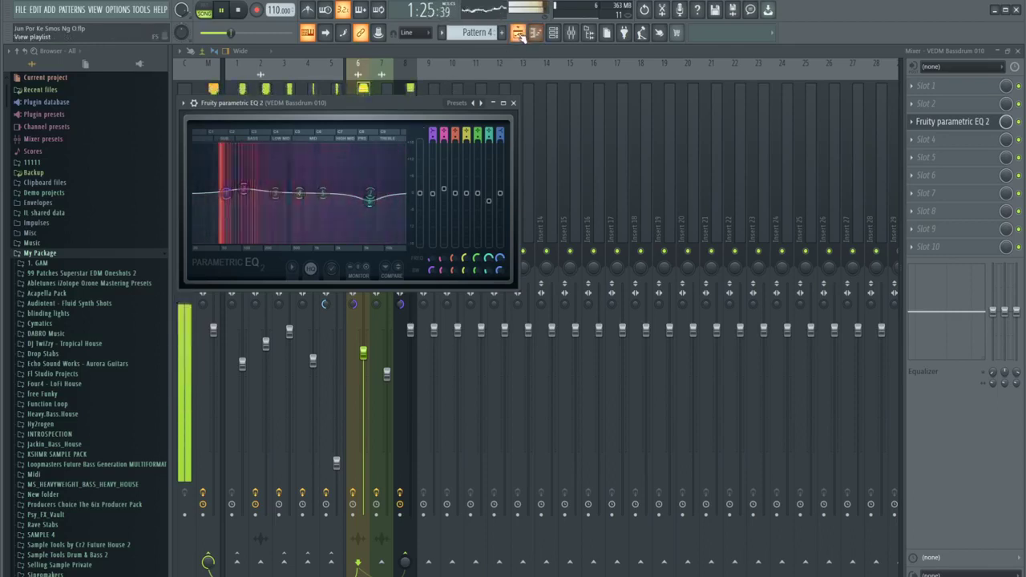
drag(259, 189, 234, 185)
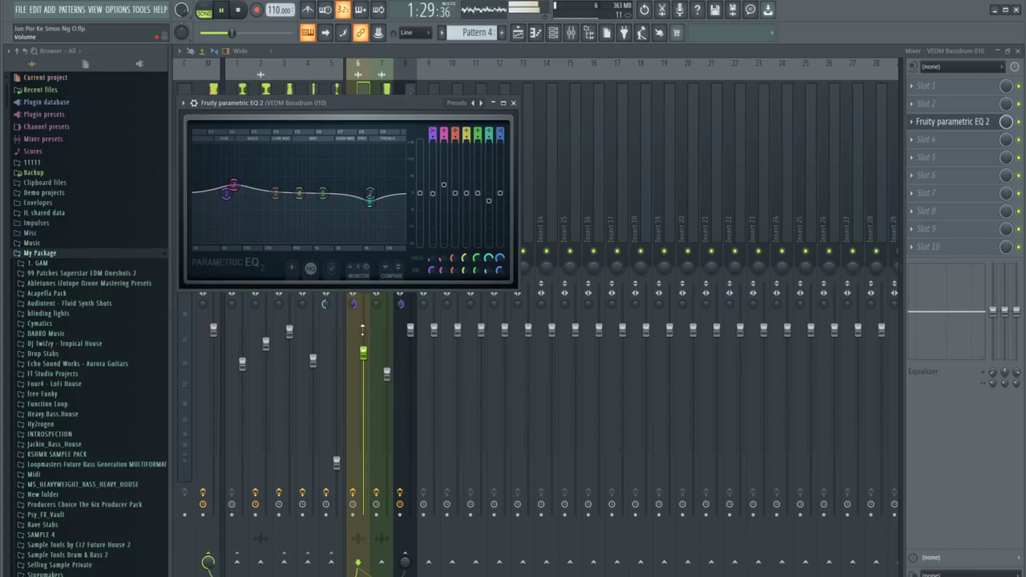
Show the channel rack and browse to the VEDM Synth Oneshots folder in Vengeance EDM Essentials Vol.1
key(F5)
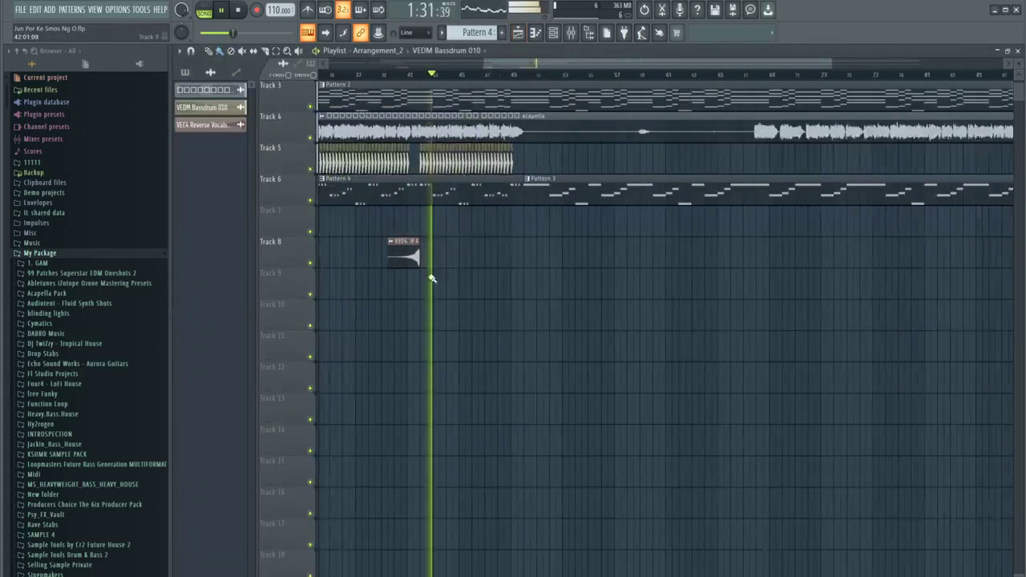
scroll(432, 278, up, 3)
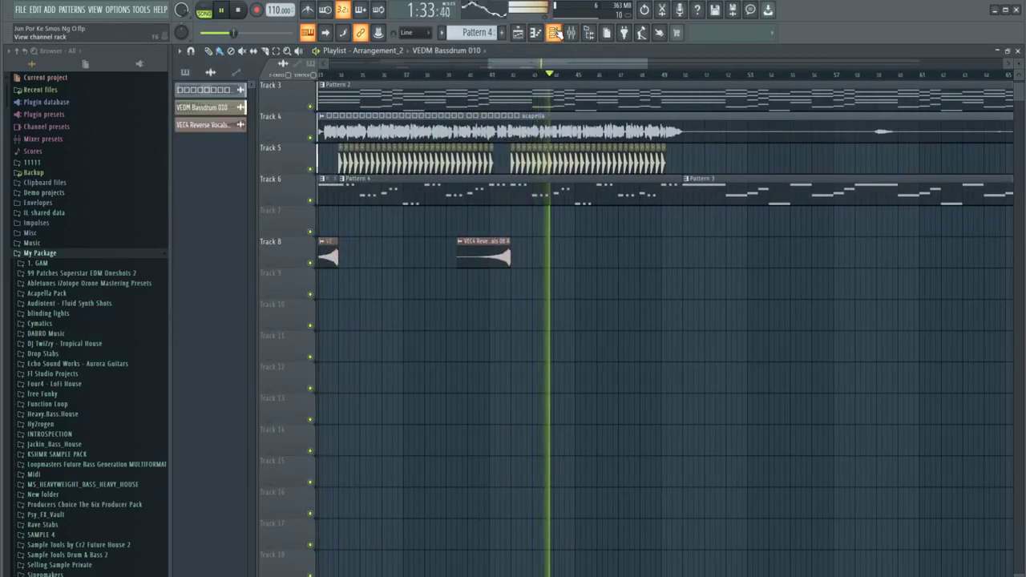
click(554, 32)
key(space)
scroll(115, 426, down, 10)
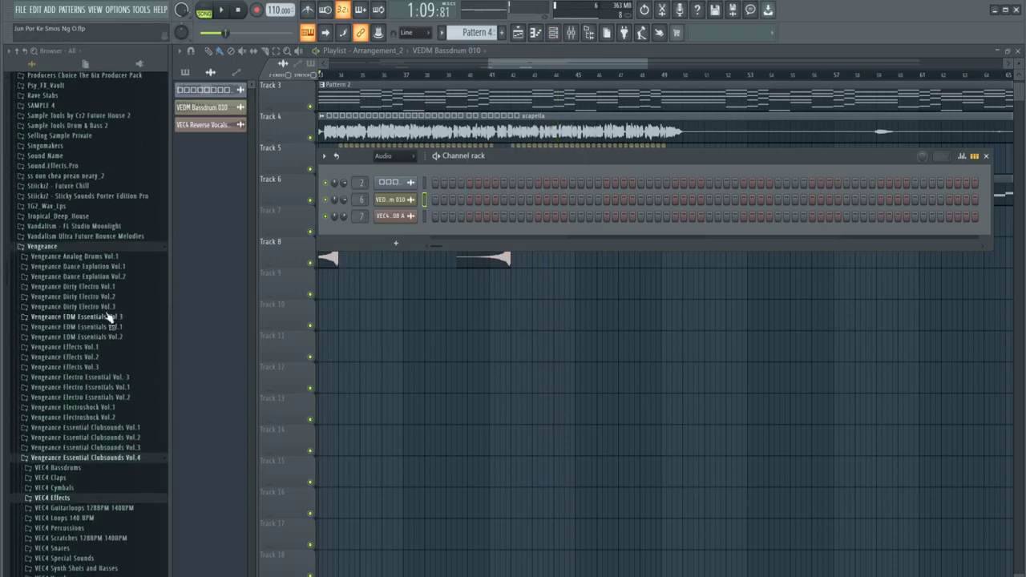
click(109, 328)
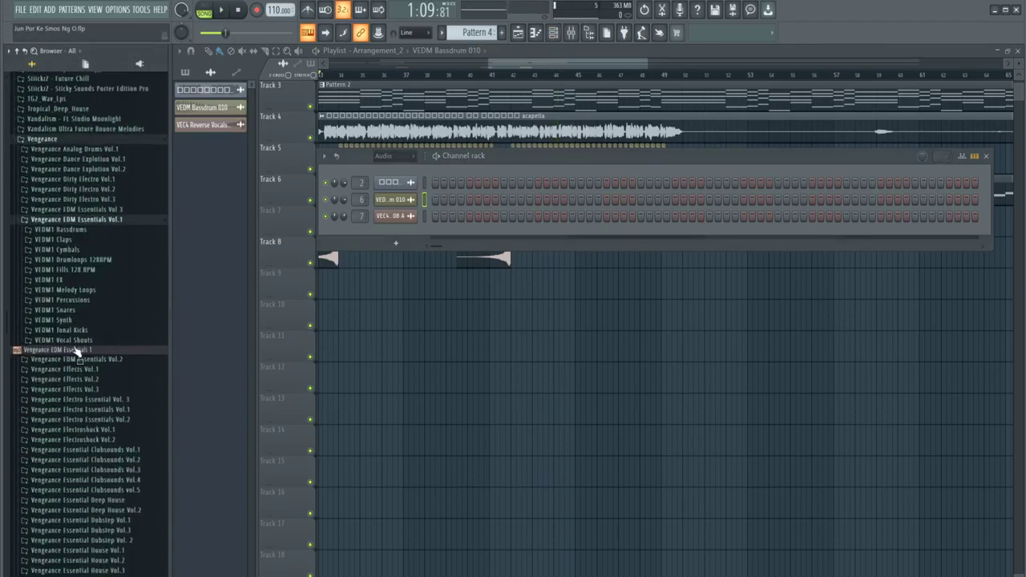
click(64, 320)
click(71, 341)
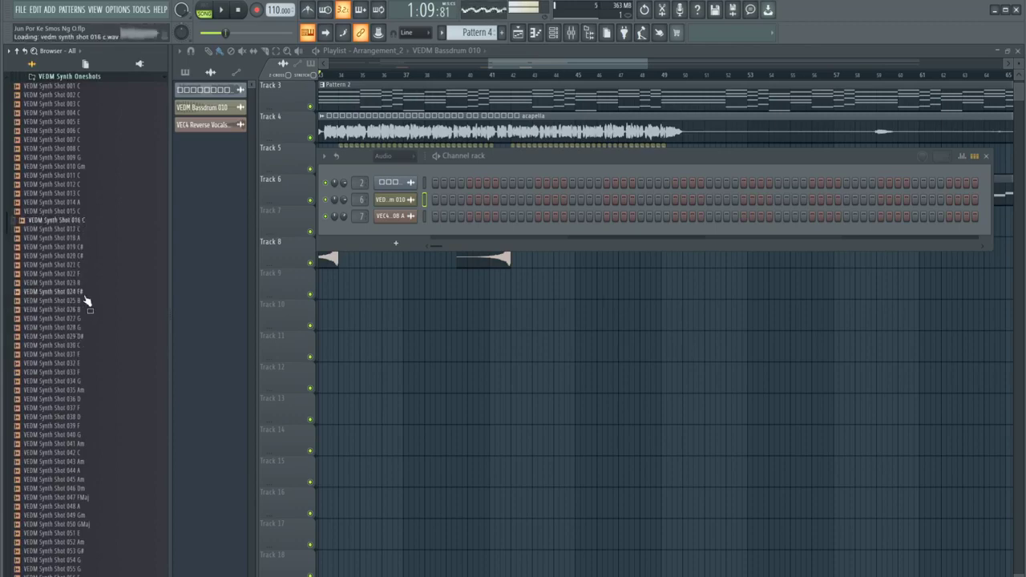
Audition the VEDM Synth Shot samples throughout the VEDM Synth Oneshots folder
scroll(84, 298, down, 10)
click(74, 317)
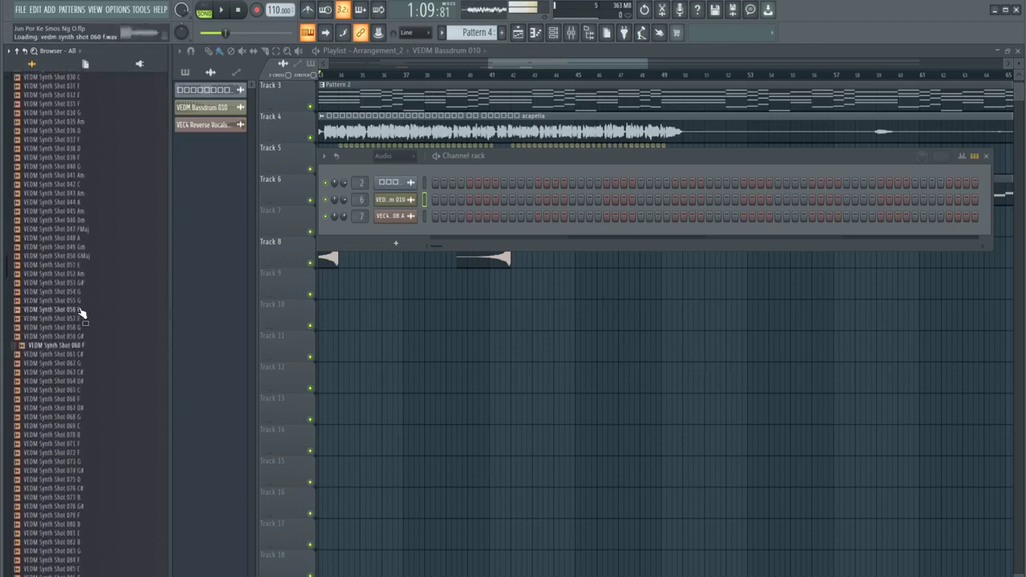
scroll(80, 311, down, 6)
key(Down)
key(Down)
key(Down)
key(Down)
key(Down)
key(Down)
key(Down)
key(Down)
key(Down)
key(Down)
key(Down)
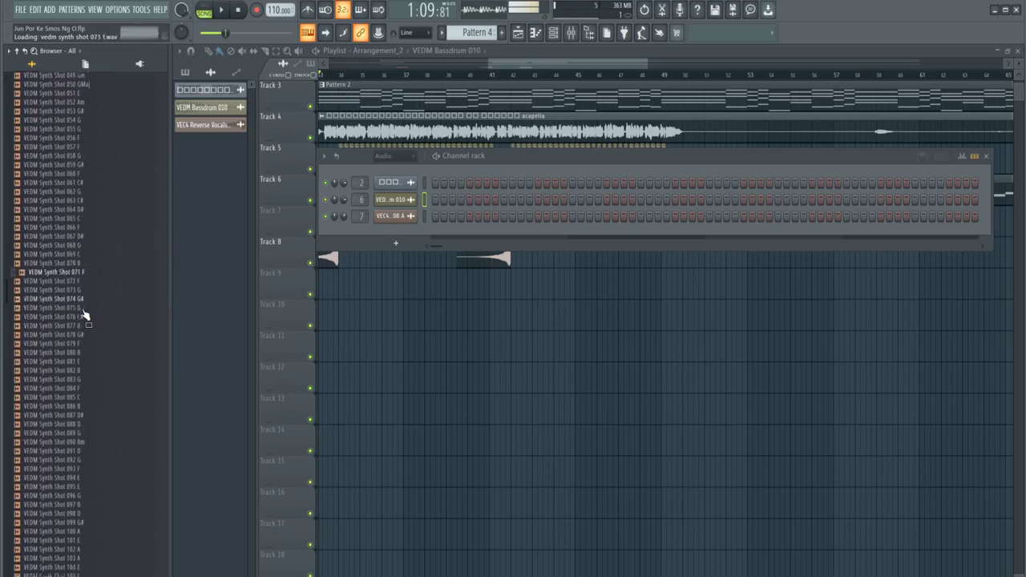
scroll(83, 311, down, 2)
key(Down)
key(Down)
key(Down)
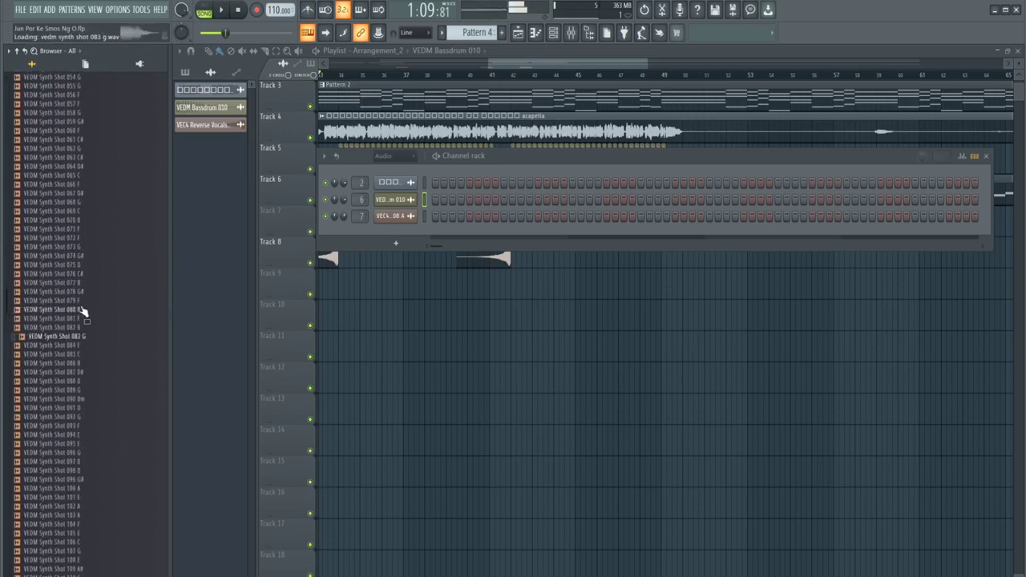
scroll(84, 312, down, 2)
click(83, 312)
scroll(84, 313, down, 2)
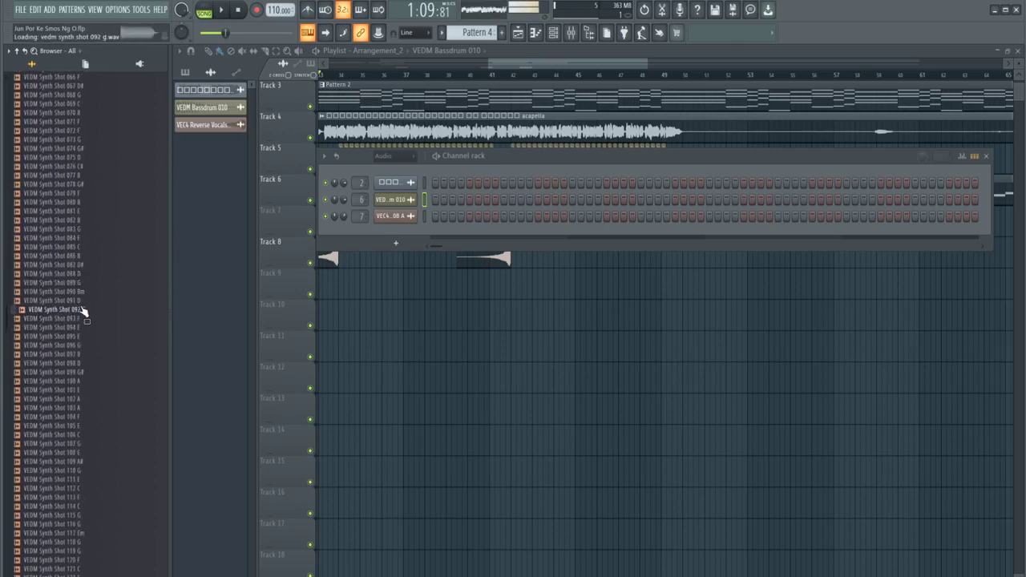
scroll(83, 311, down, 3)
click(83, 309)
scroll(82, 309, down, 3)
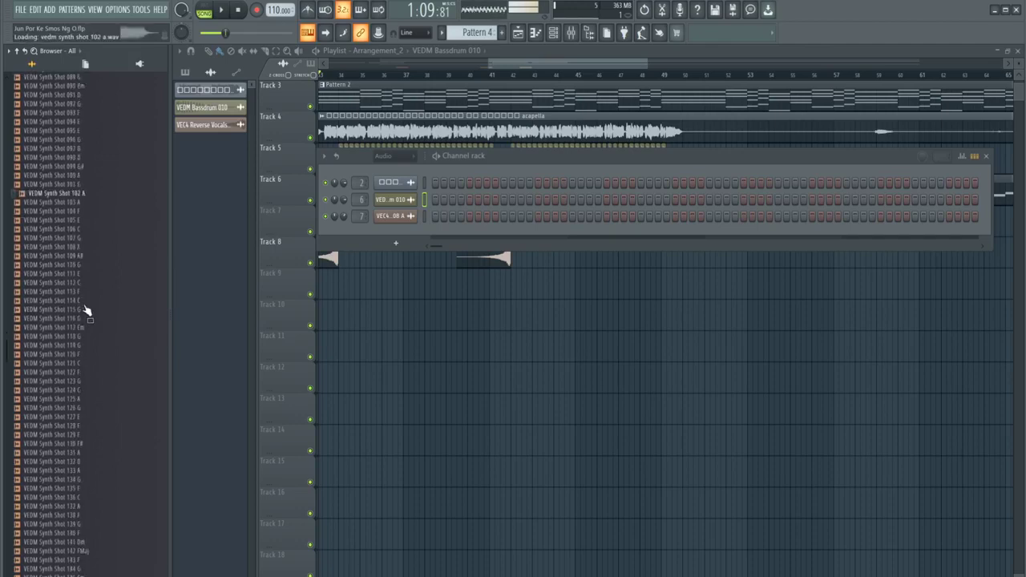
scroll(85, 309, down, 10)
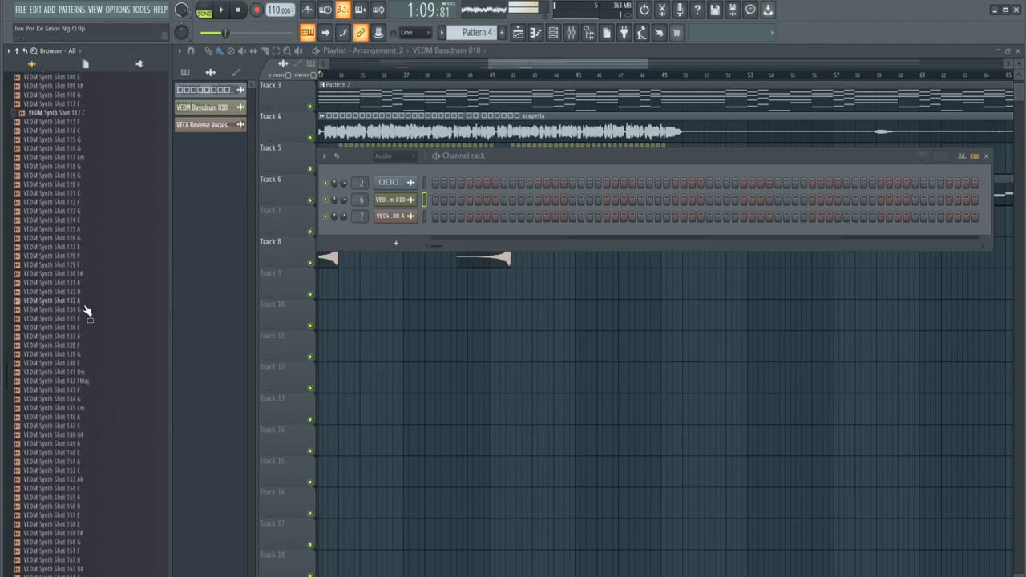
scroll(88, 293, down, 17)
click(70, 237)
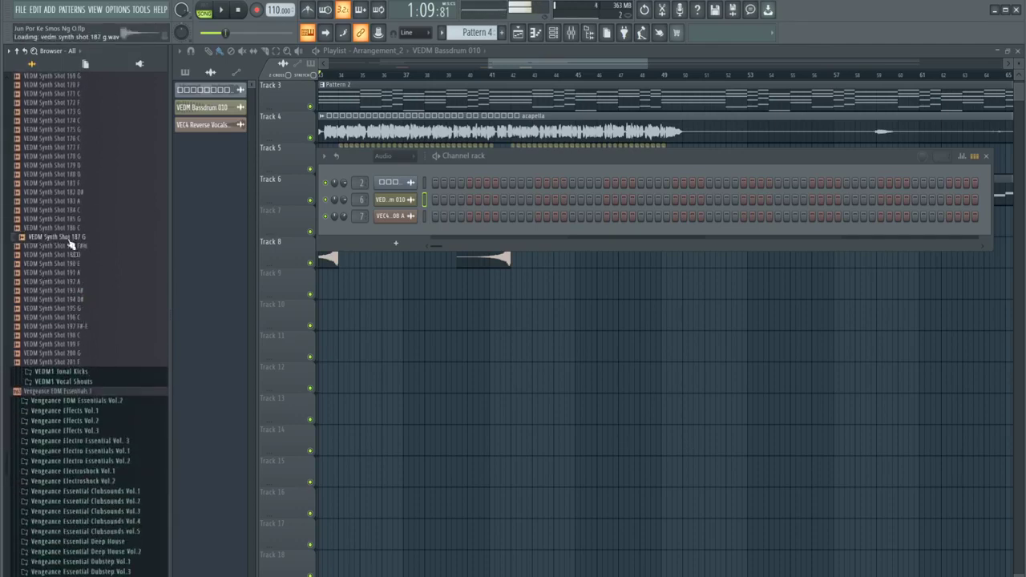
scroll(76, 208, down, 6)
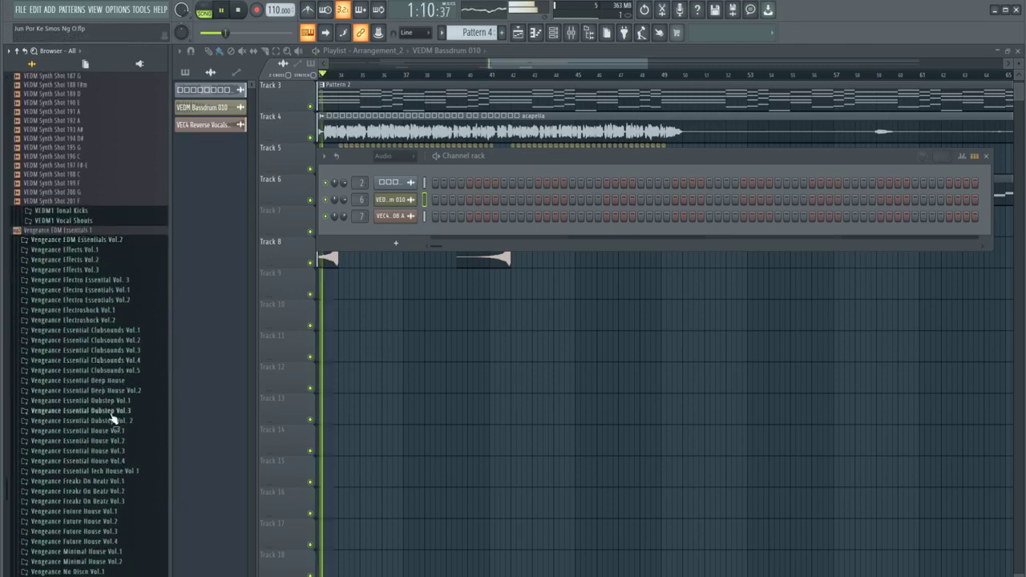
Browse to the VEDH Bass Cuts folder within VEDH Synths of Vengeance Essential Deep House
click(119, 382)
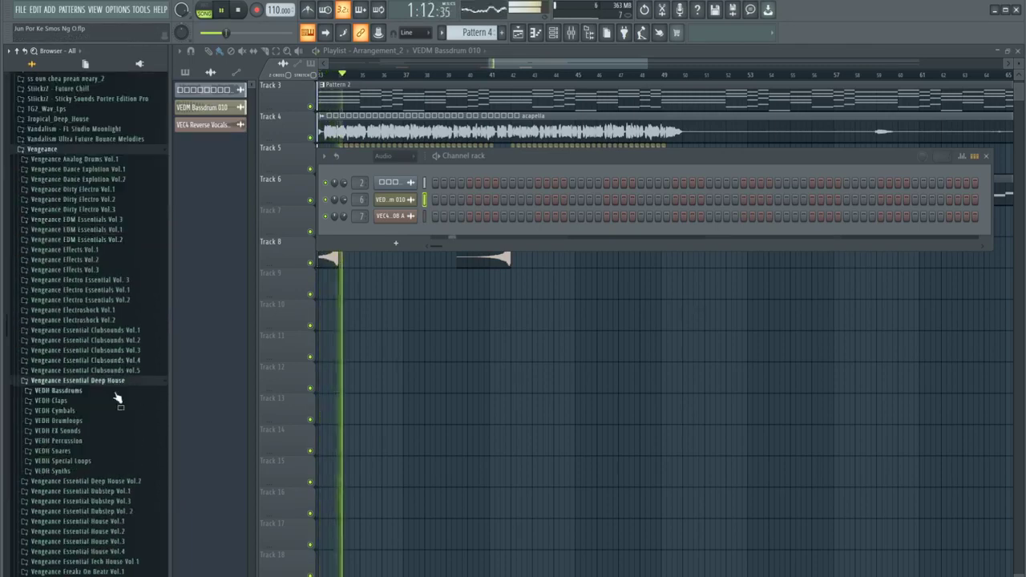
click(53, 471)
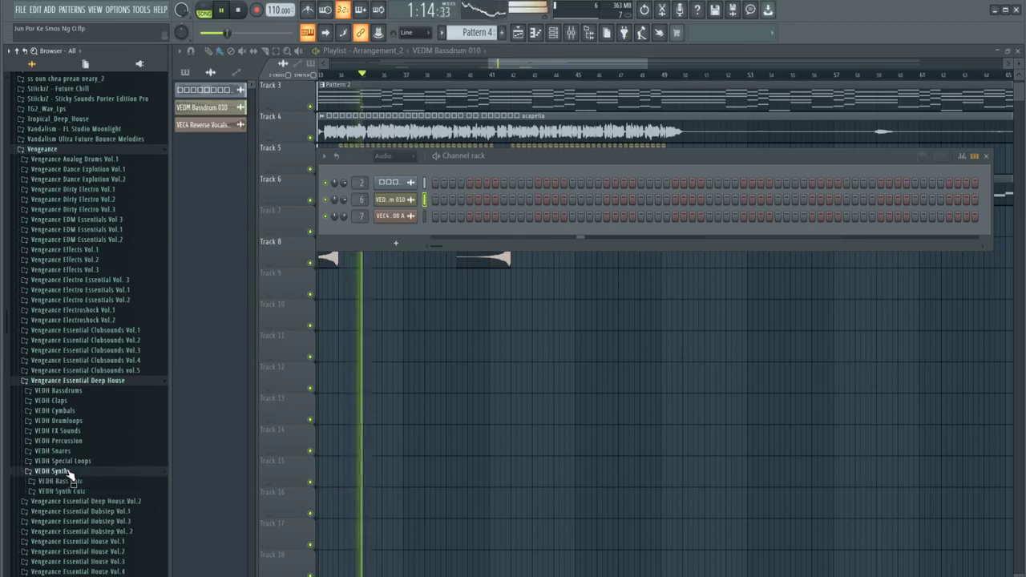
scroll(74, 468, down, 2)
click(62, 438)
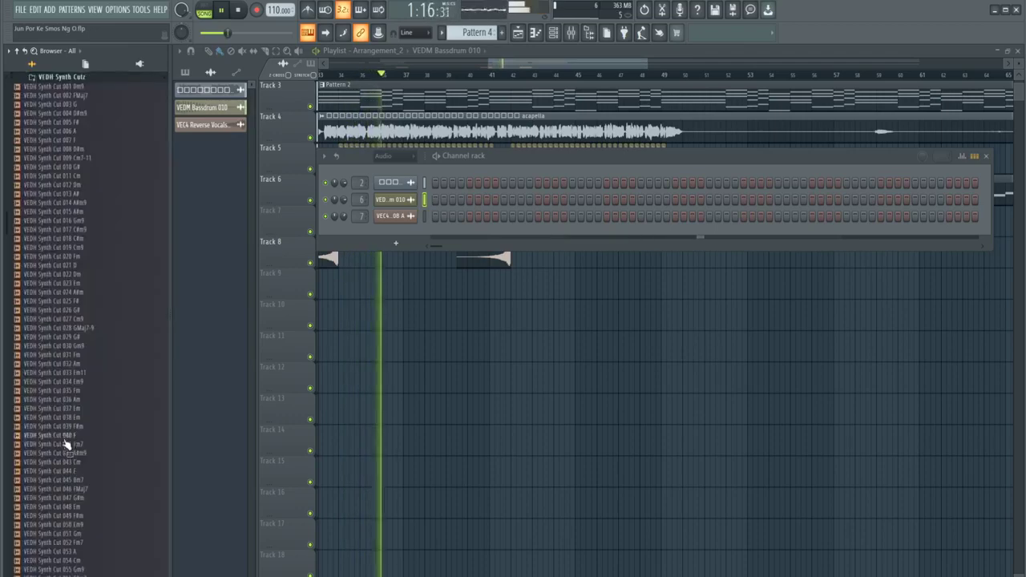
scroll(68, 425, up, 3)
click(60, 173)
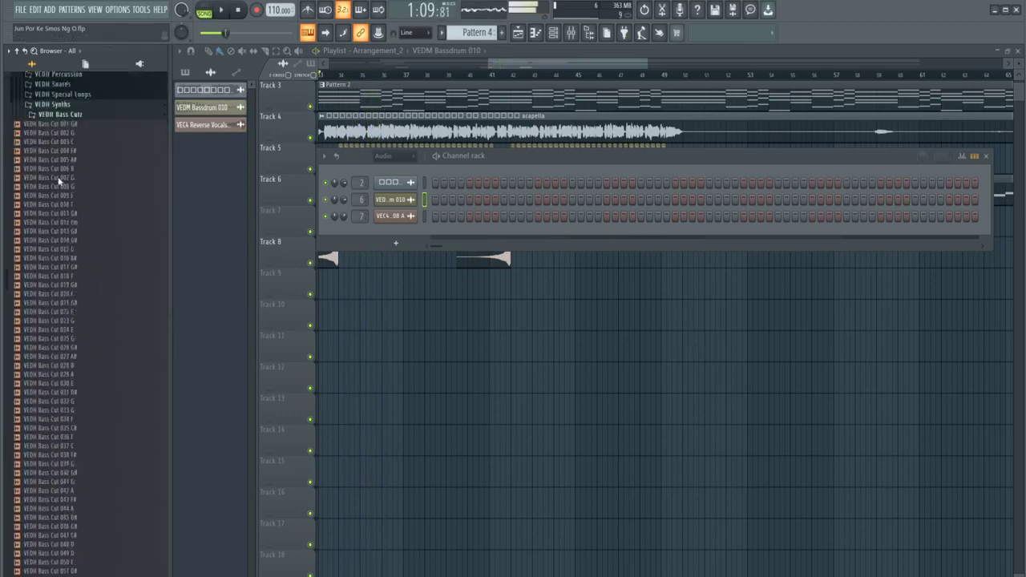
Audition the VEDH Bass Cut samples in the Bass Cuts folder
click(64, 221)
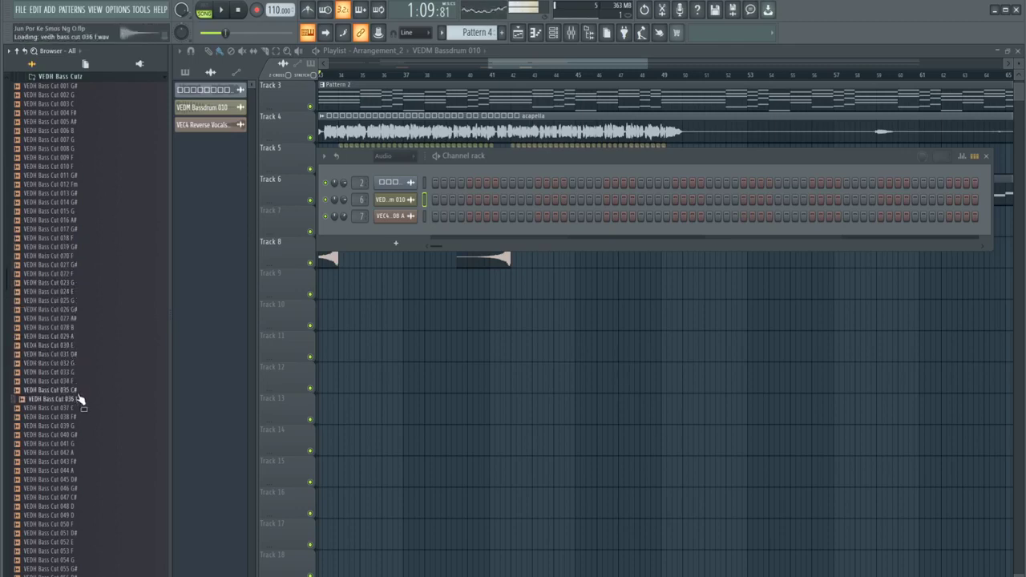
key(Down)
key(Down)
key(Down)
scroll(83, 410, down, 2)
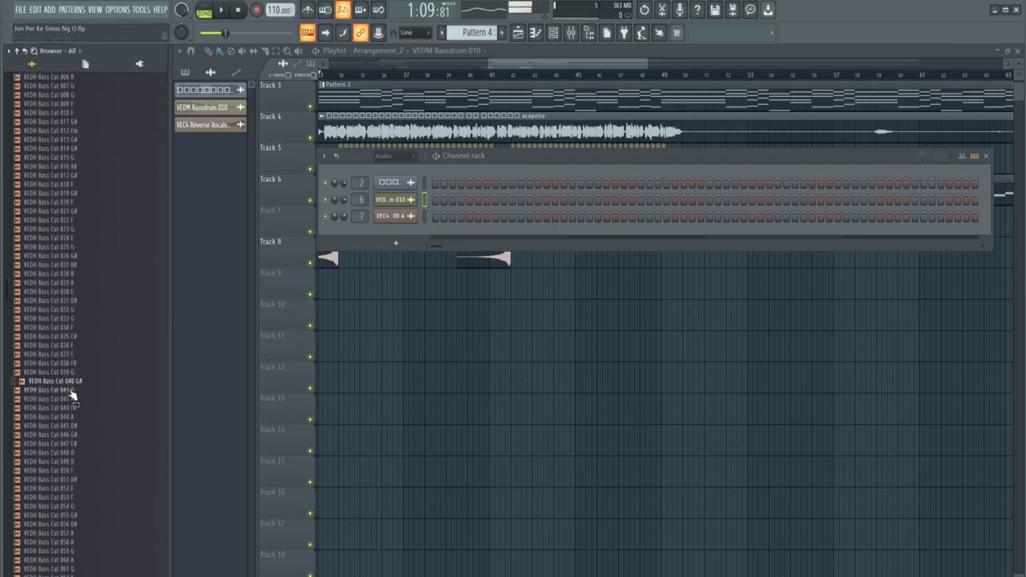
Add VEDH Bass Cut 044 A as a channel with its volume envelope enabled and route it to mixer track 9
drag(74, 423, 402, 233)
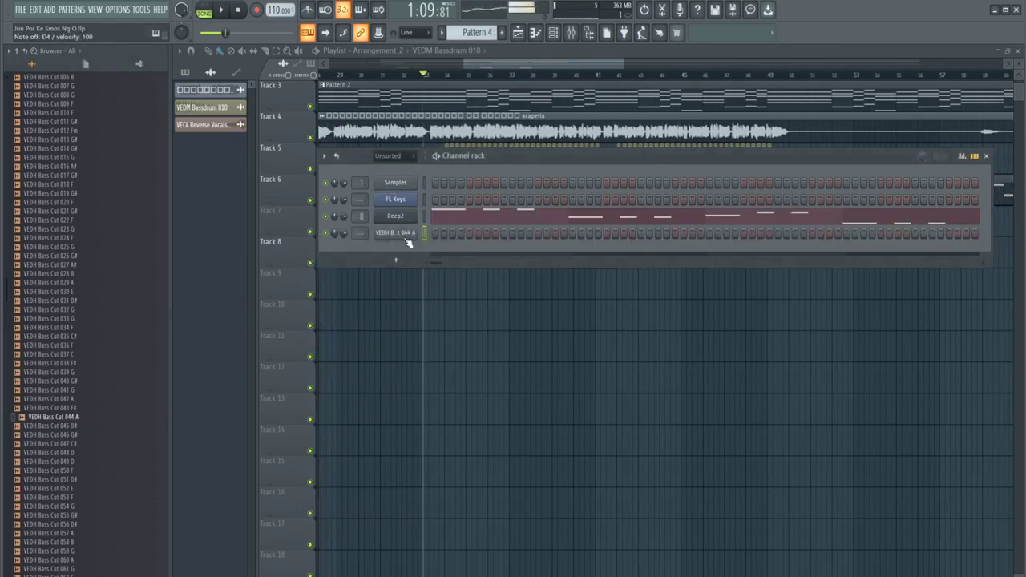
click(406, 237)
click(214, 123)
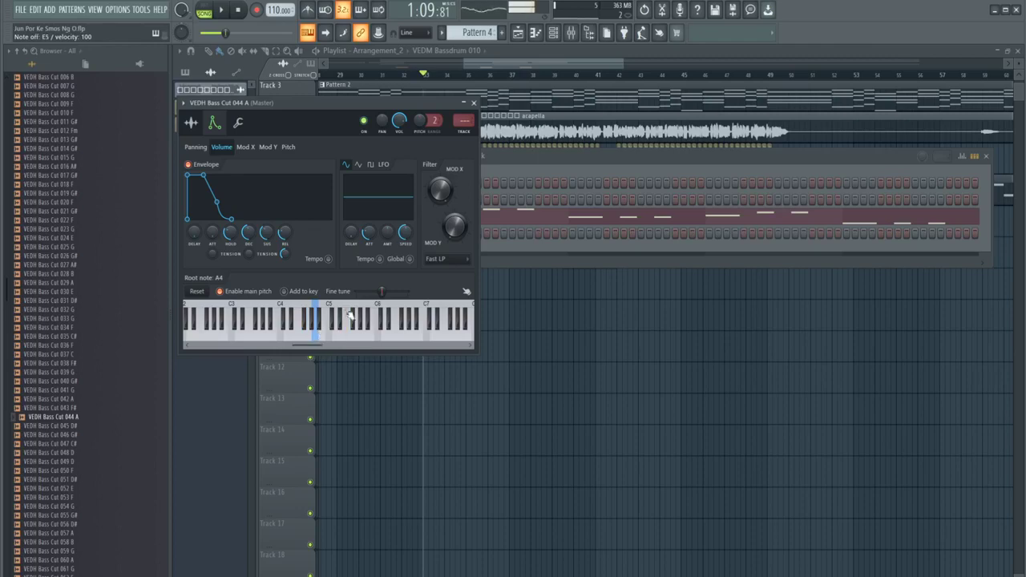
key(ctrl+l)
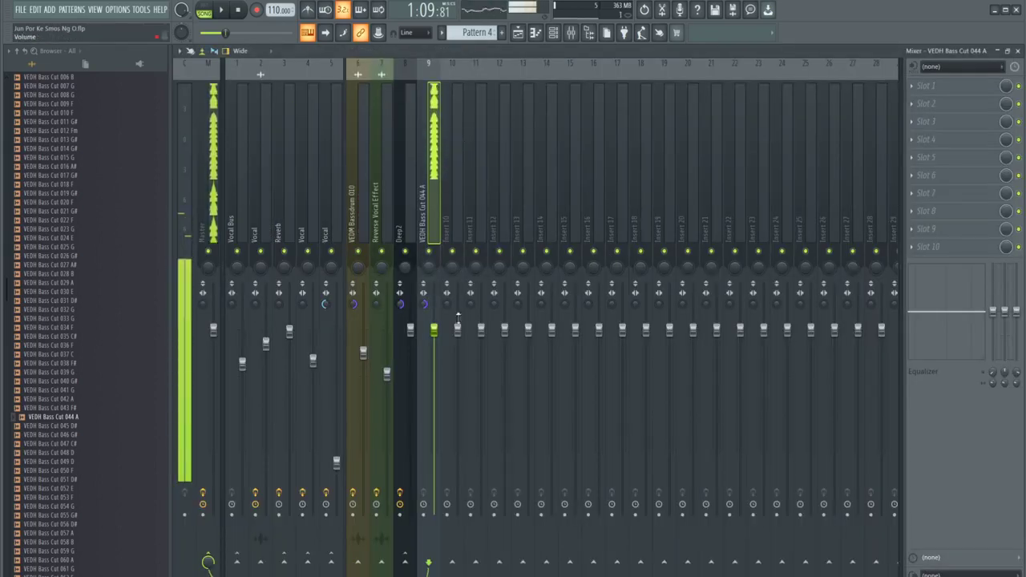
Reset stereo separation on the VEDH Bass Cut 044 A mixer track and load Fruity Parametric EQ 2 in slot 3
right_click(428, 305)
click(437, 311)
right_click(422, 304)
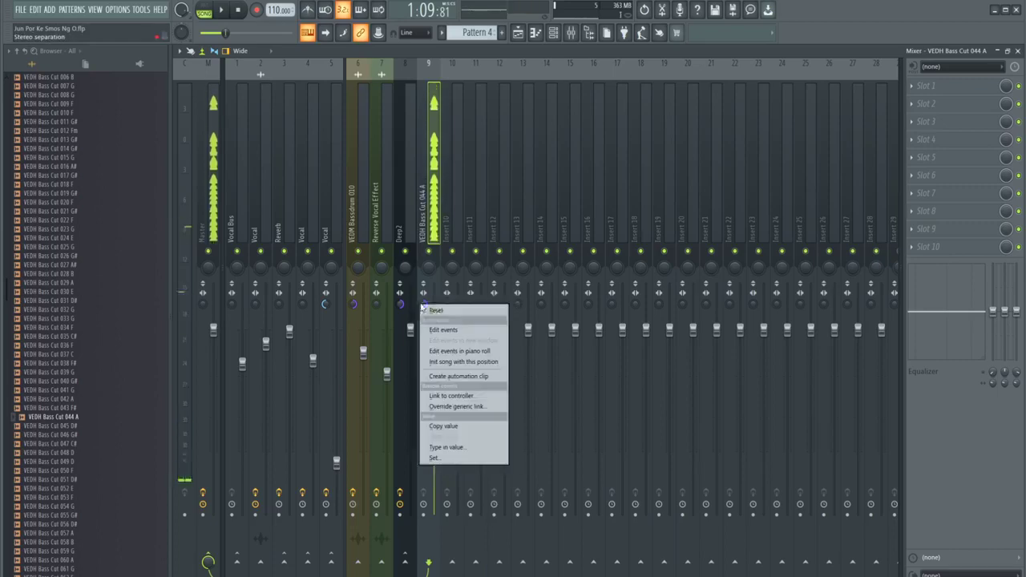
click(436, 311)
click(963, 124)
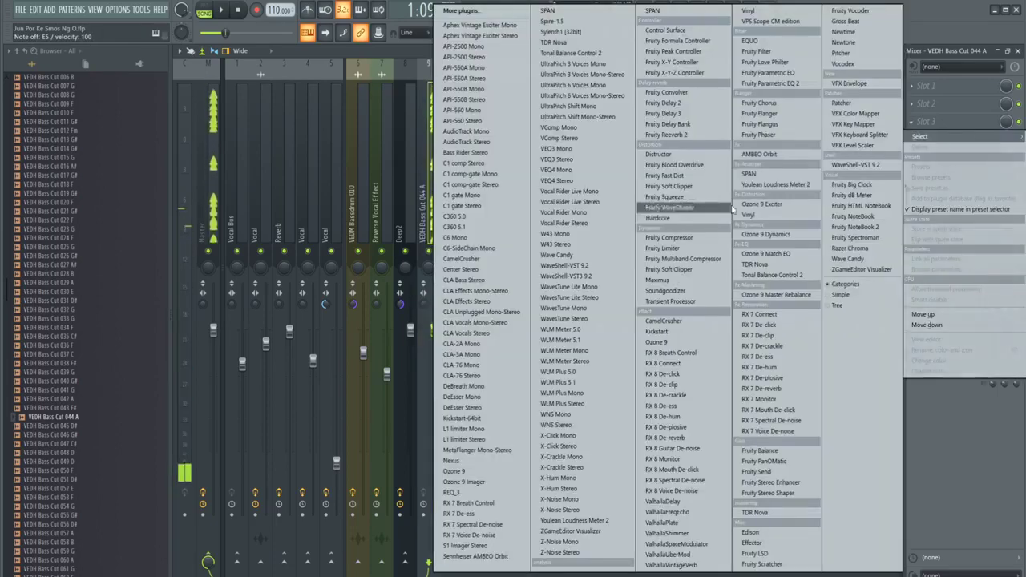
click(773, 85)
Turn band 1 of the bass cut's EQ into a steep high-pass filter and raise its cutoff to just below band 2
right_click(311, 282)
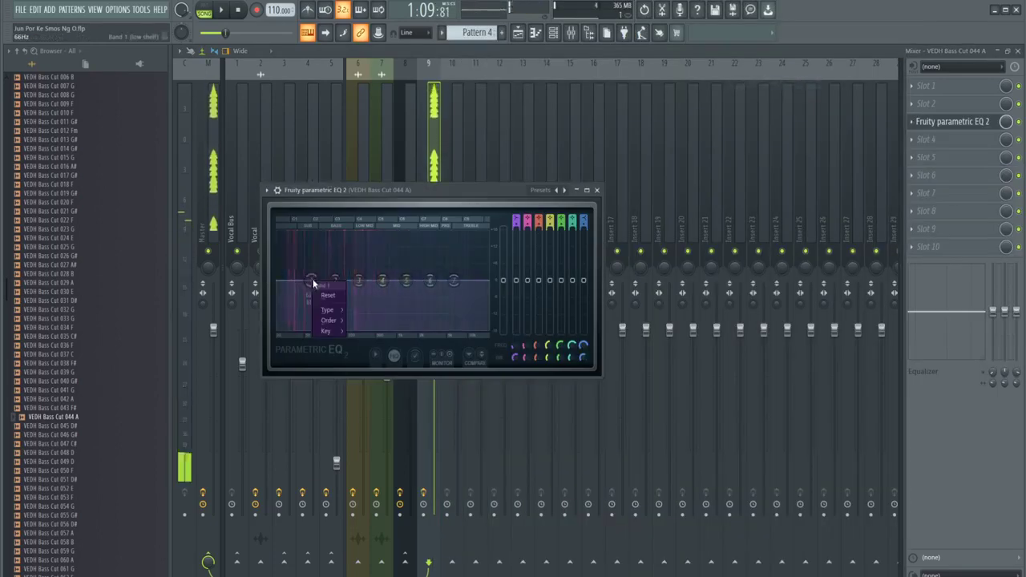
mouse_move(338, 323)
key(c)
key(c)
drag(318, 327, 329, 327)
key(c)
key(c)
key(c)
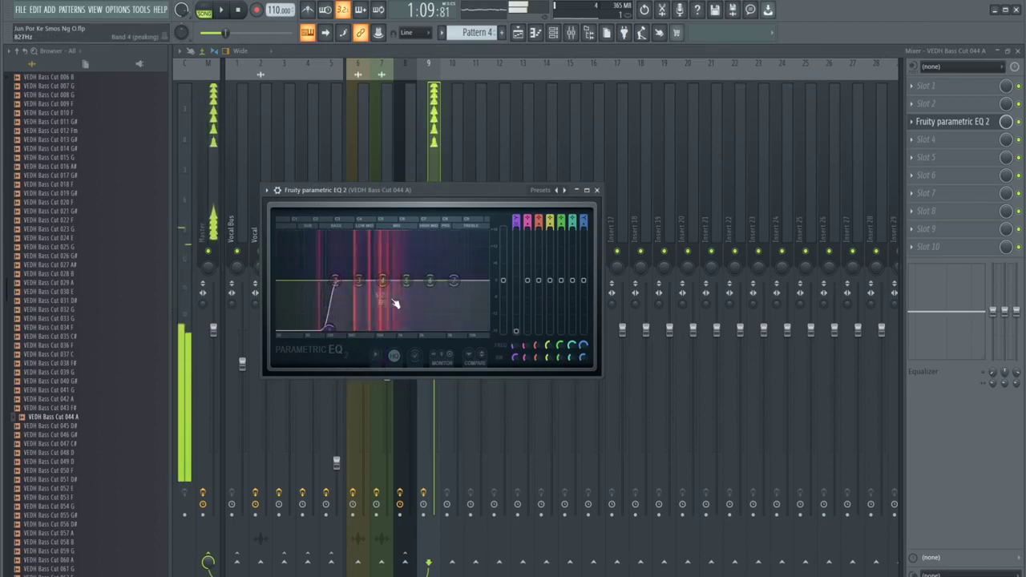
Boost band 4 of the bass cut's EQ slightly around 827 Hz and audition the sound
drag(382, 280, 382, 271)
key(c)
key(c)
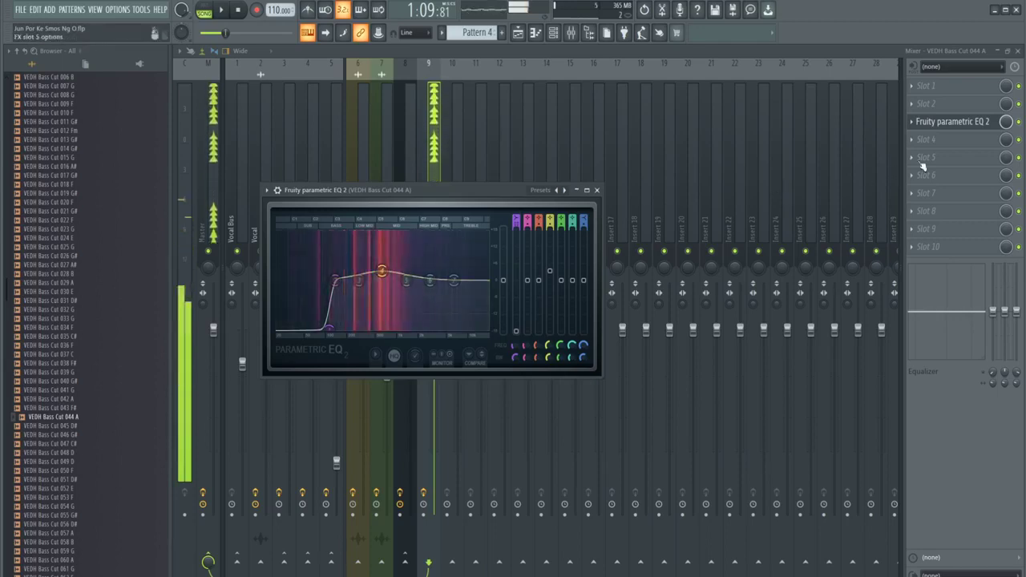
key(e)
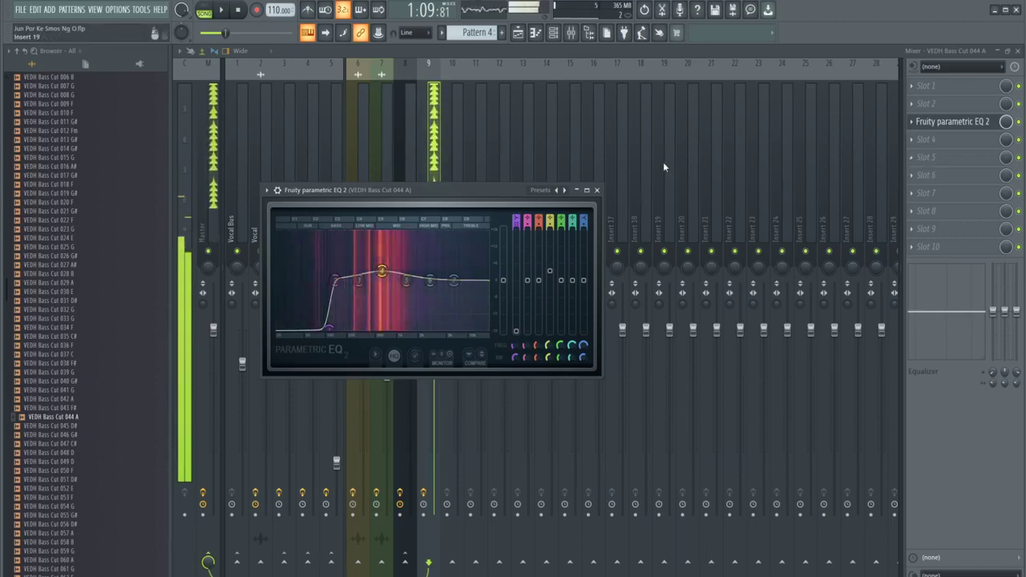
Open the piano roll for VEDH Bass Cut 044 A and draw two short A4 notes in bar 1 during playback
key(F7)
click(517, 35)
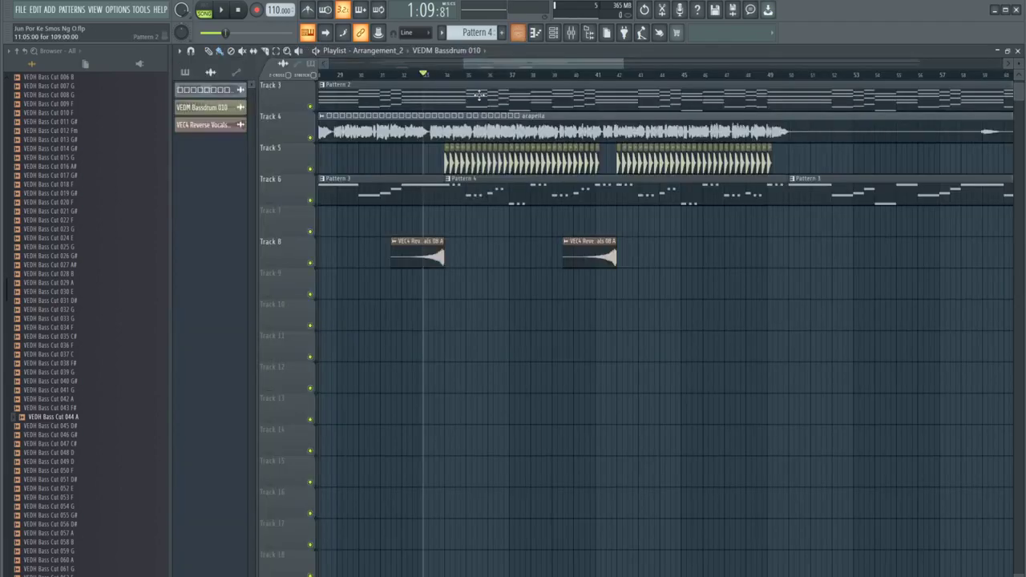
click(534, 33)
key(space)
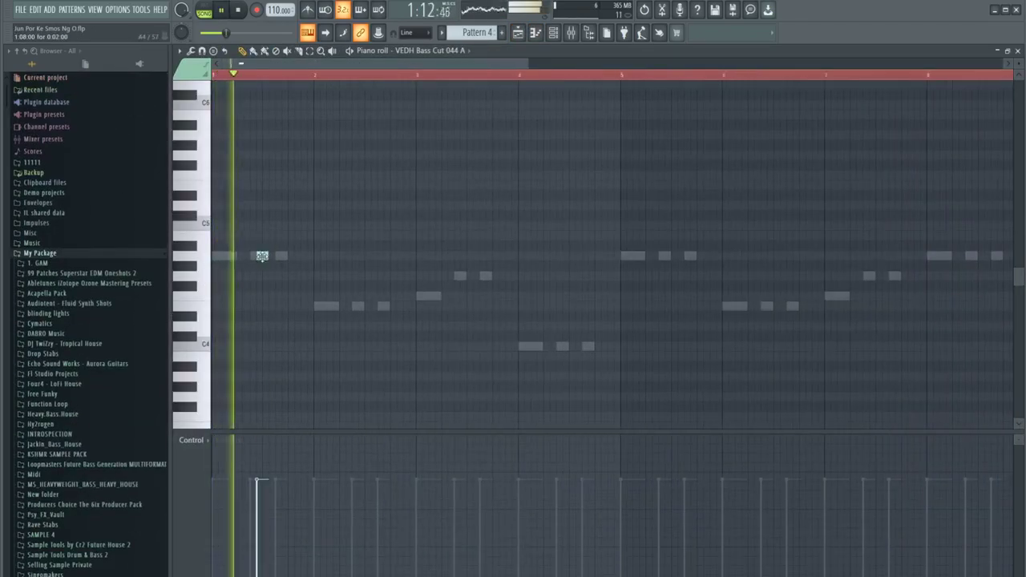
drag(262, 256, 255, 256)
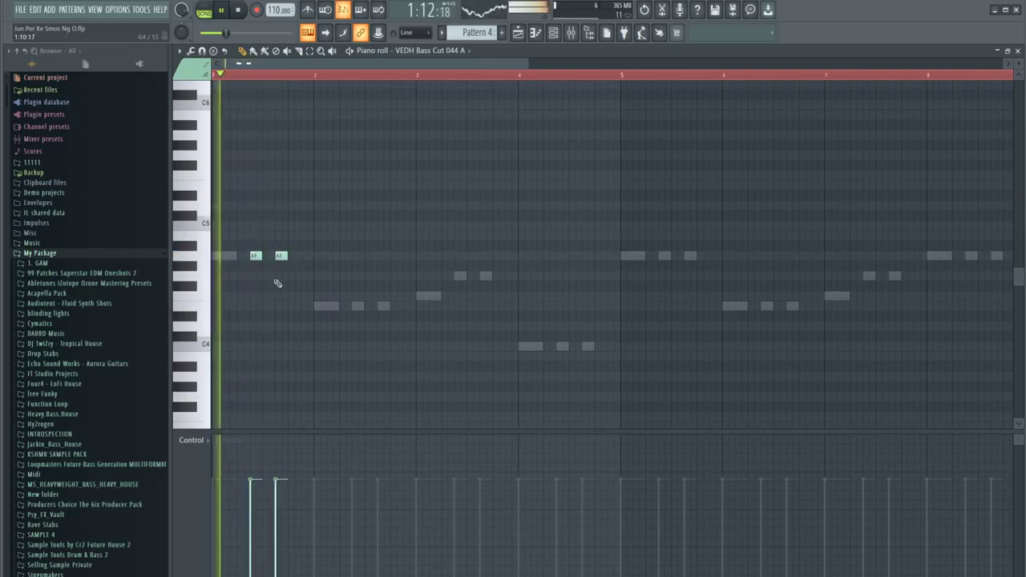
Draw three short E4 notes in bar 2 and three short G4 notes in bar 3, with the last G4 on step 14
click(358, 306)
click(383, 306)
click(409, 306)
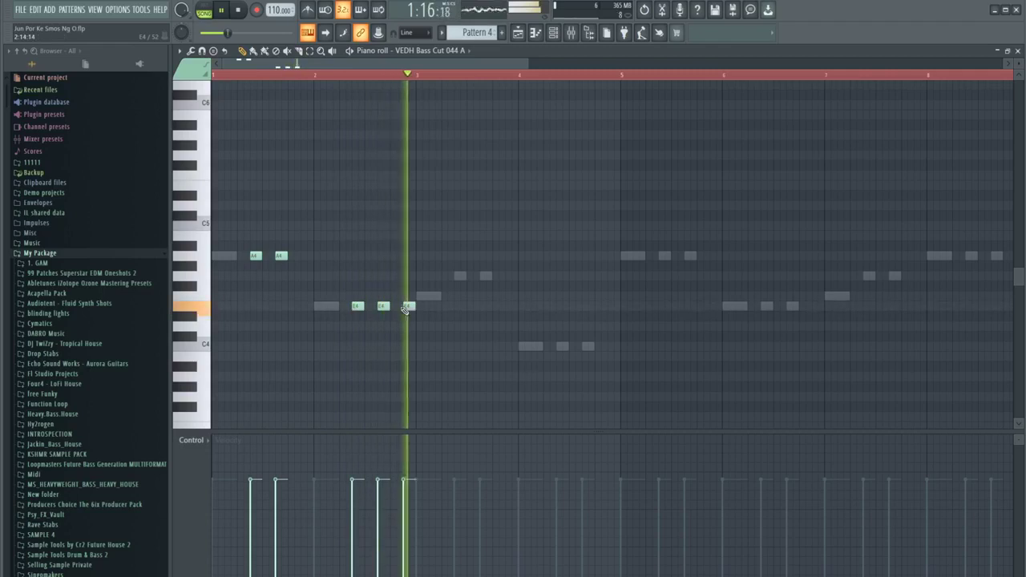
click(459, 276)
click(485, 276)
click(510, 276)
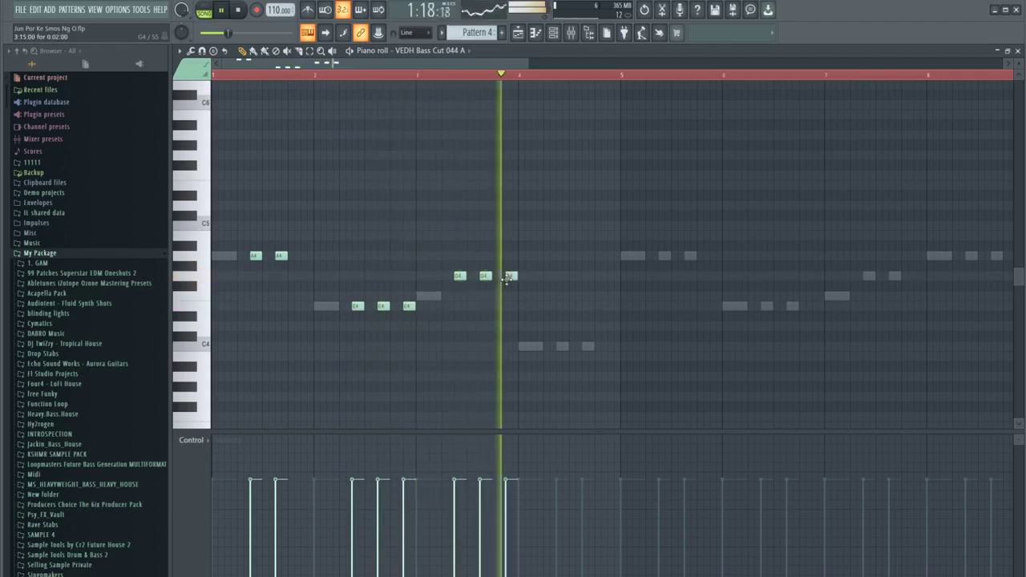
click(506, 278)
key(space)
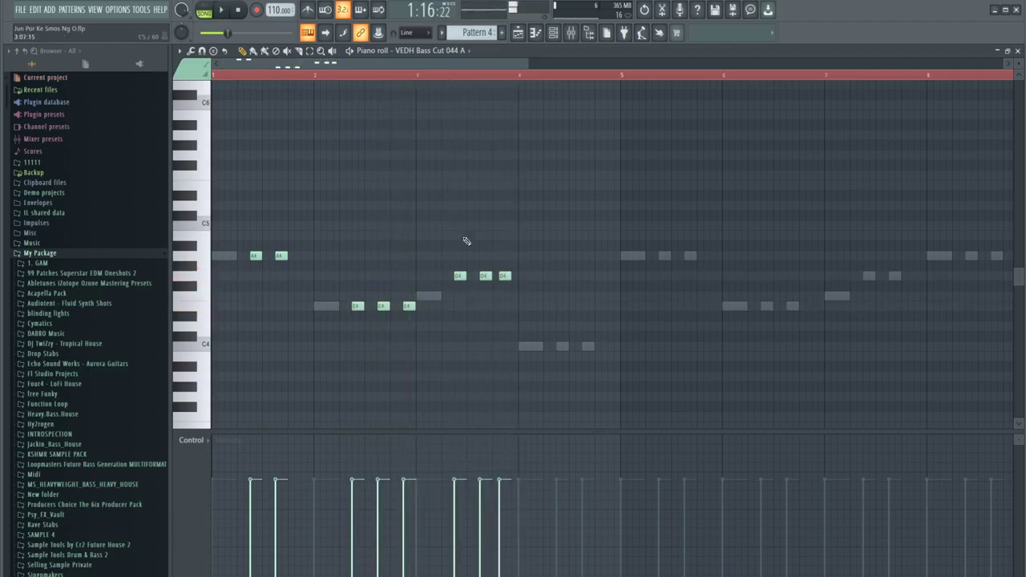
Try replacing the last two G4 notes in bar 3 with one-step notes on steps 10 and 12
key(space)
scroll(467, 242, up, 2)
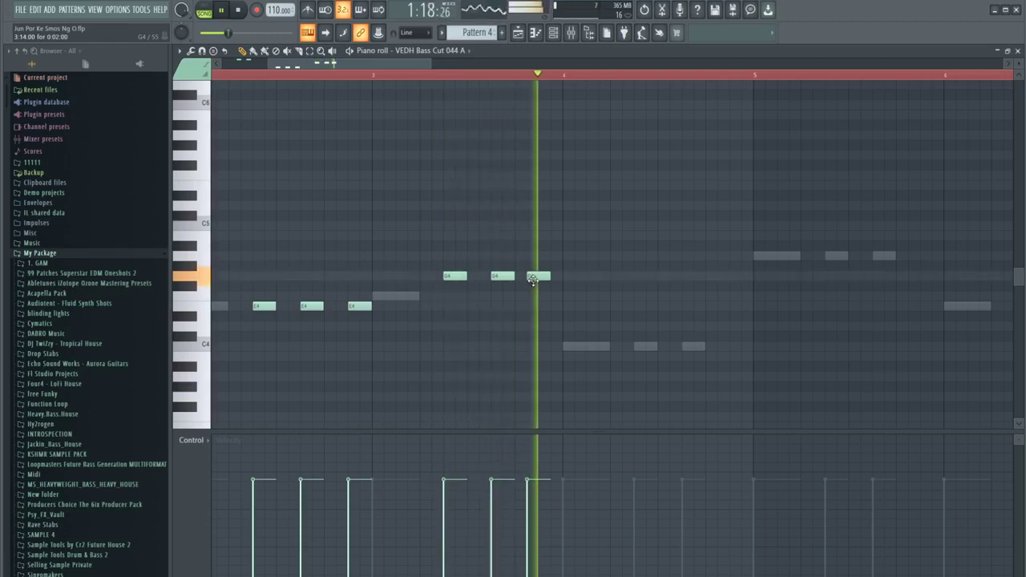
key(space)
drag(511, 277, 484, 278)
right_click(511, 279)
key(space)
key(space)
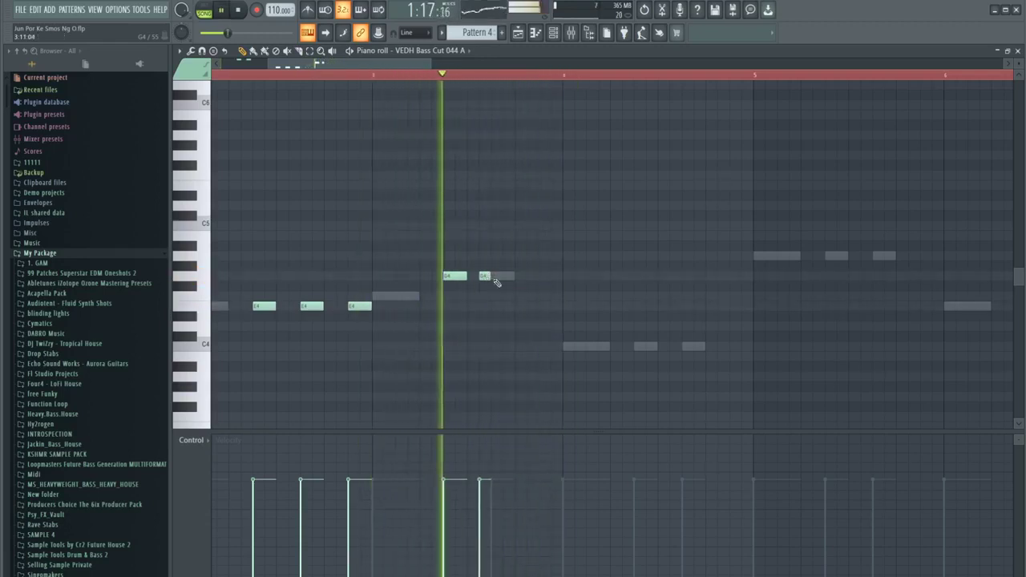
key(space)
key(space)
click(505, 276)
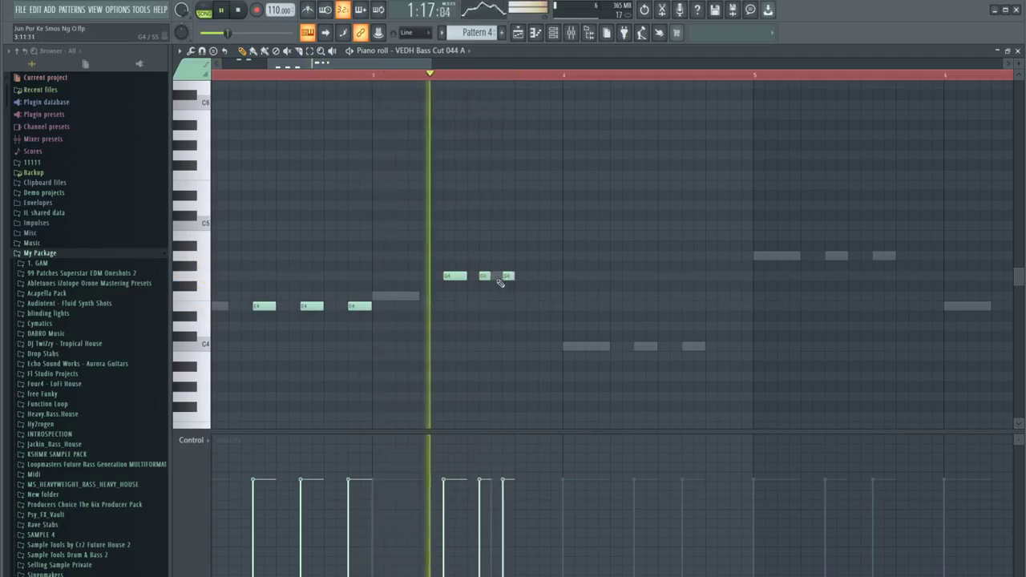
Try placing the last two G4 notes of bar 3 on steps 12 and 15, two steps long each
right_click(484, 277)
key(space)
key(space)
mouse_move(506, 277)
mouse_down()
mouse_move(494, 278)
mouse_move(516, 277)
mouse_up()
click(505, 277)
right_click(508, 277)
key(space)
click(542, 277)
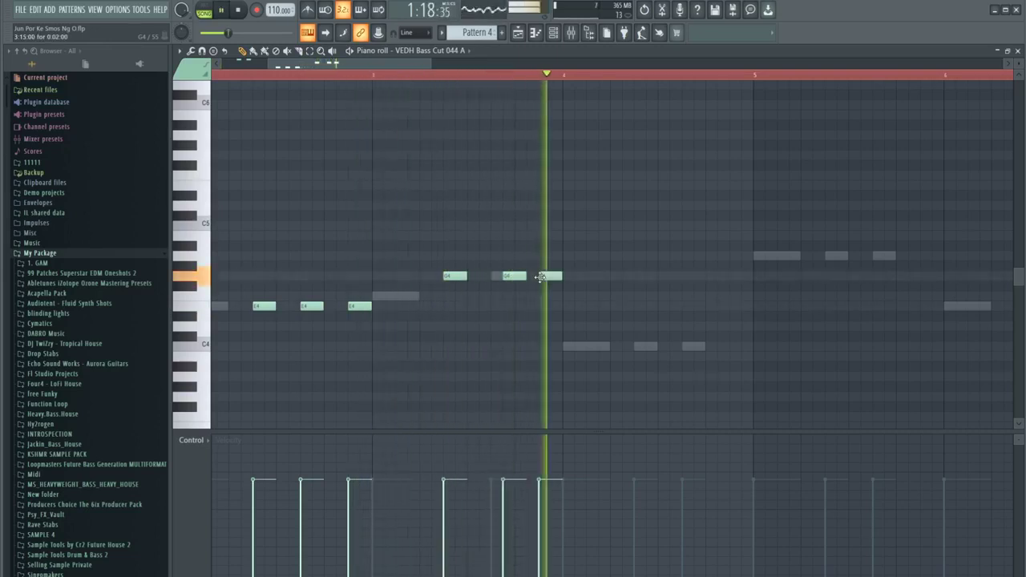
Raise the velocity of the drawn notes and reduce bar 3 to two G4 notes on steps 7 and 11
click(483, 276)
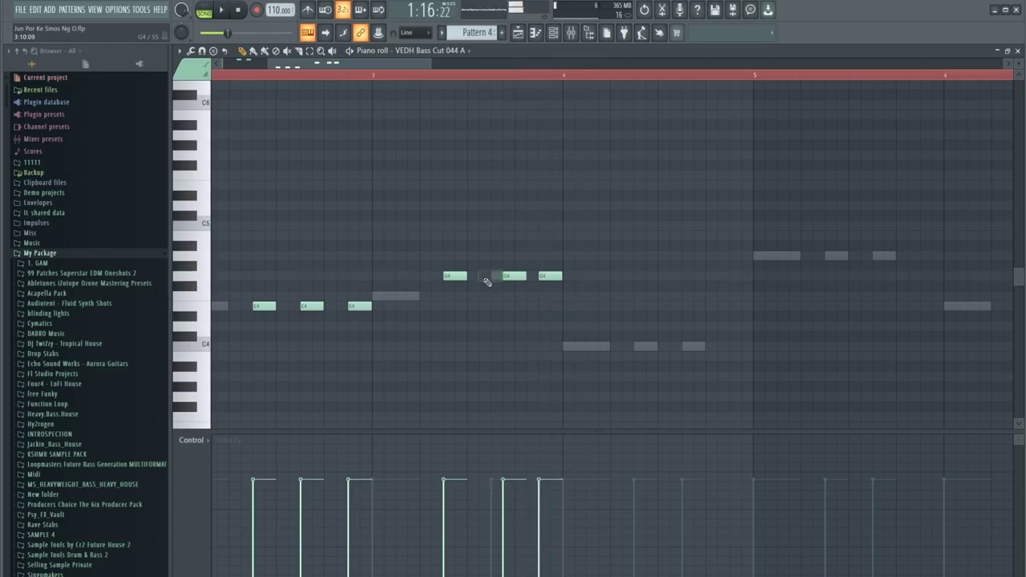
scroll(483, 277, down, 3)
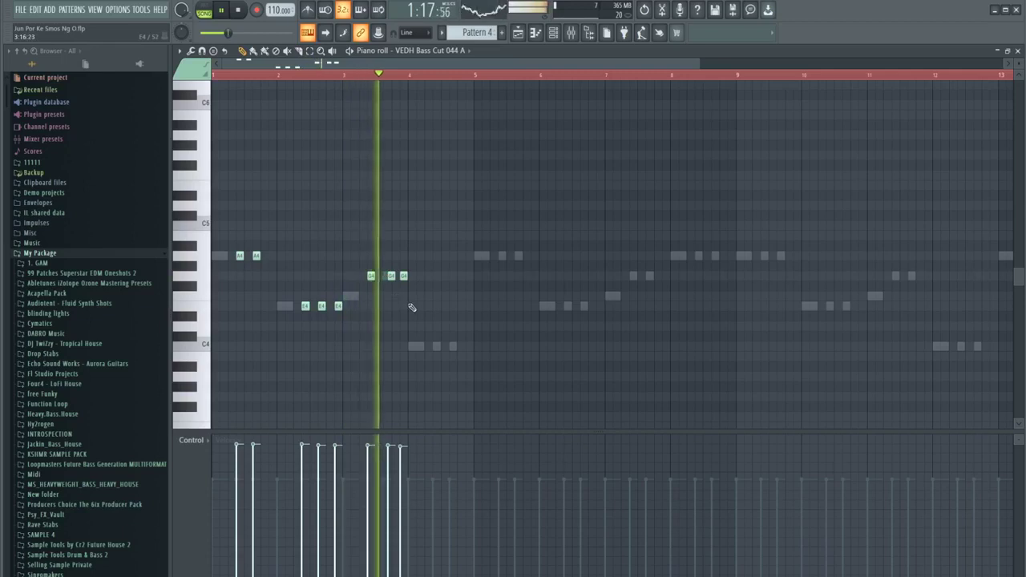
right_click(403, 279)
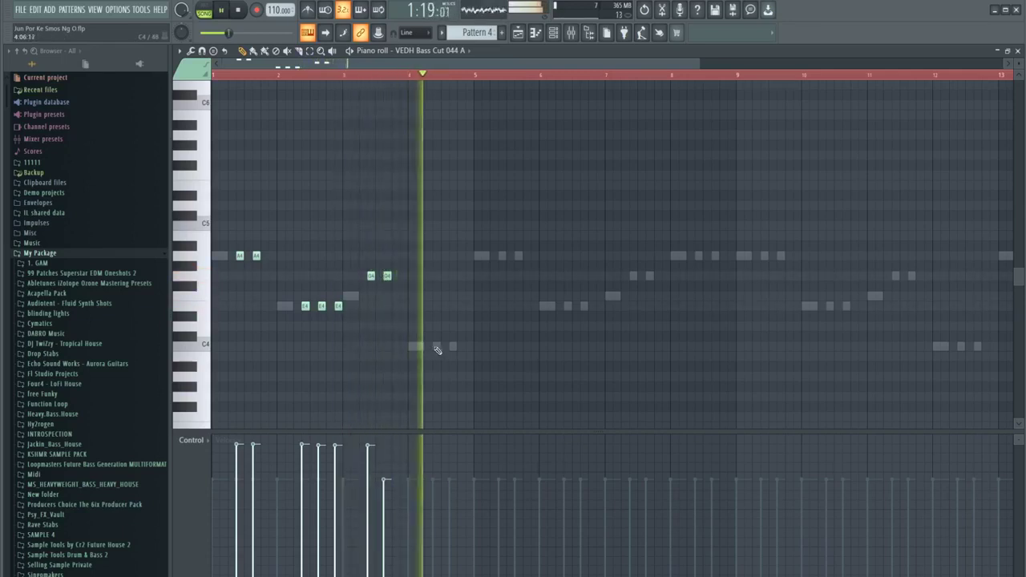
Try short C4 notes in bar 4 together with a third G4 on step 15 of bar 3
click(436, 346)
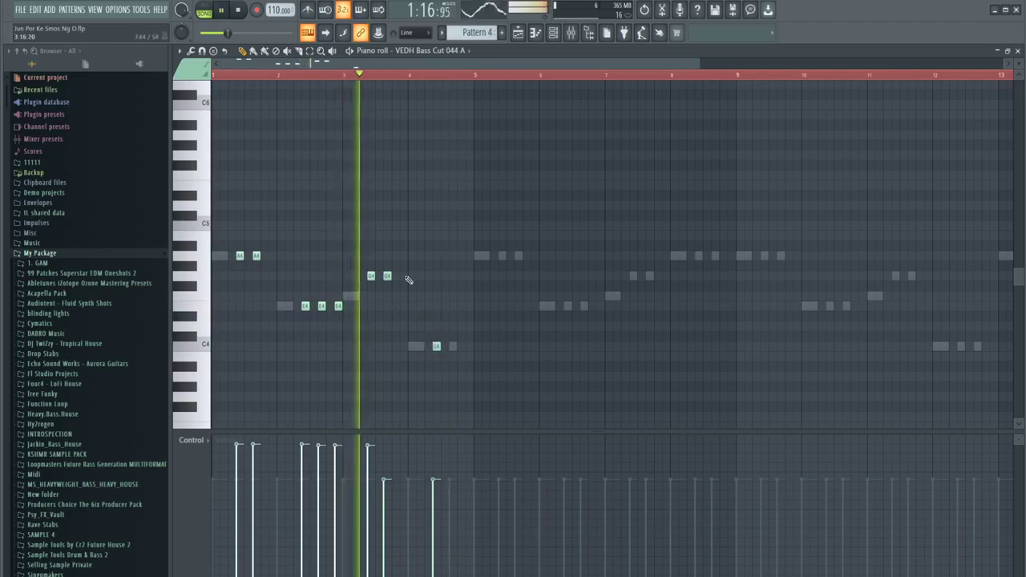
click(404, 277)
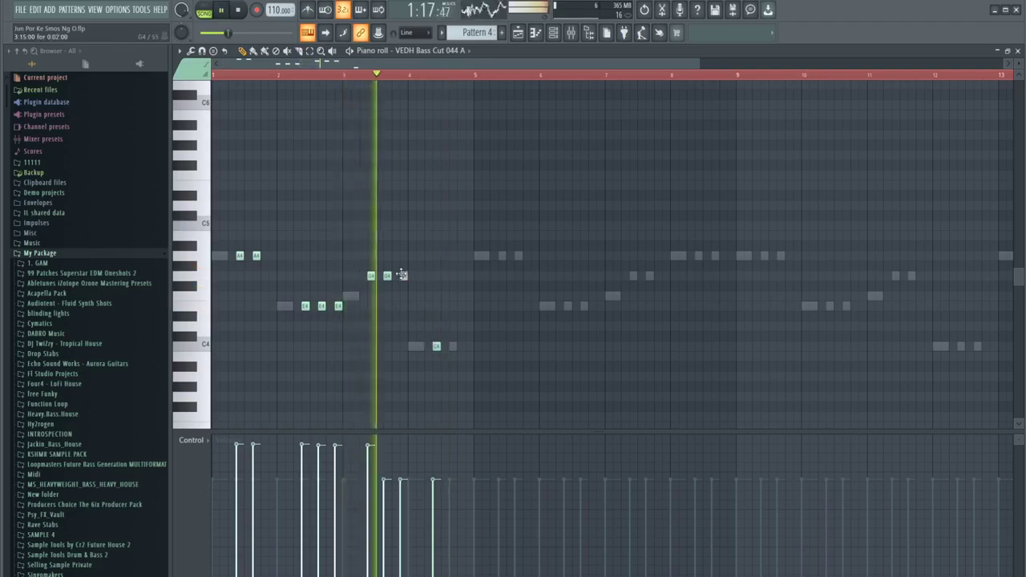
click(453, 346)
key(space)
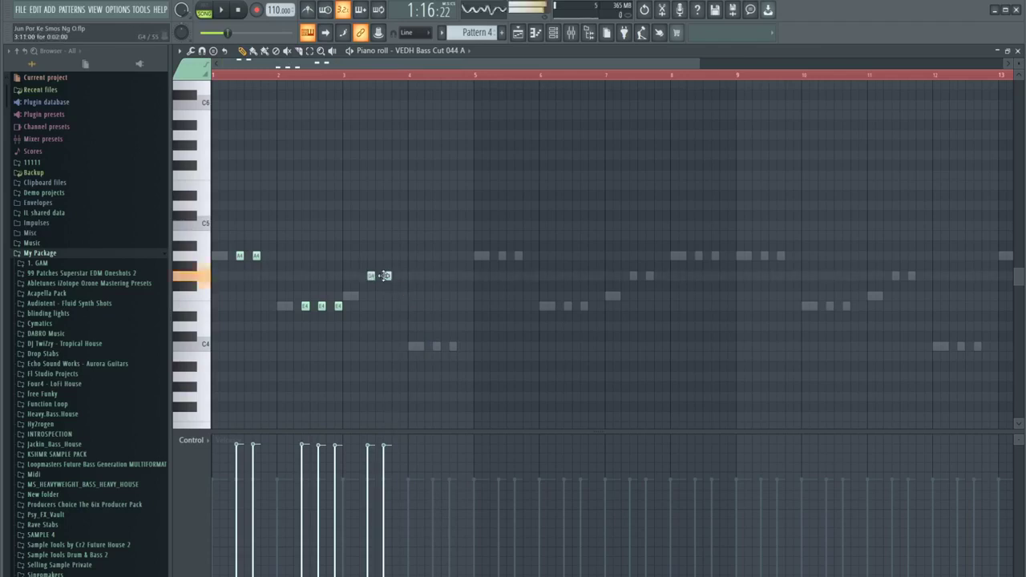
Draw two short C4 notes in bar 4 and two short A4 notes in bar 5, following the ghost notes
key(space)
click(436, 346)
click(453, 346)
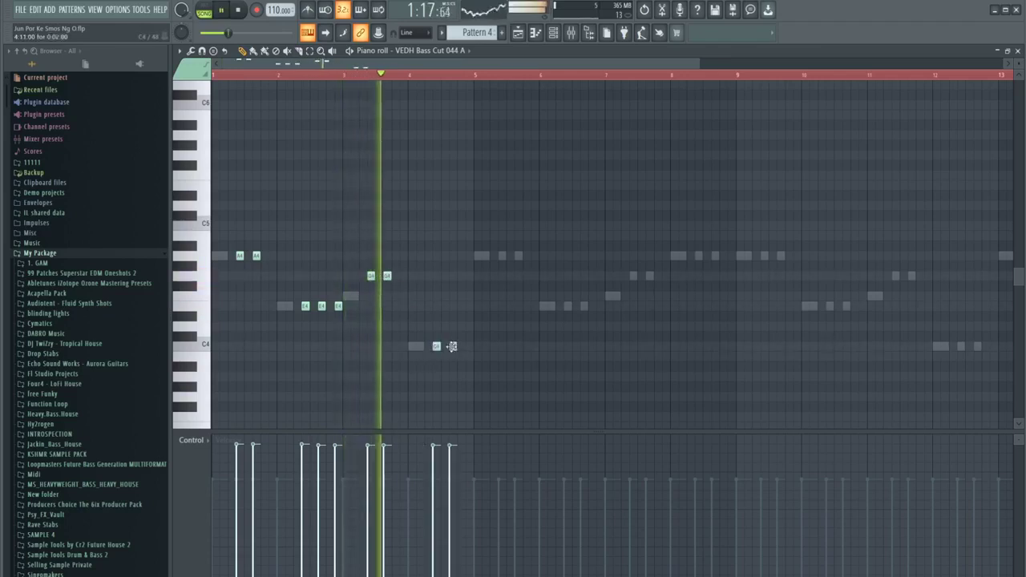
click(502, 256)
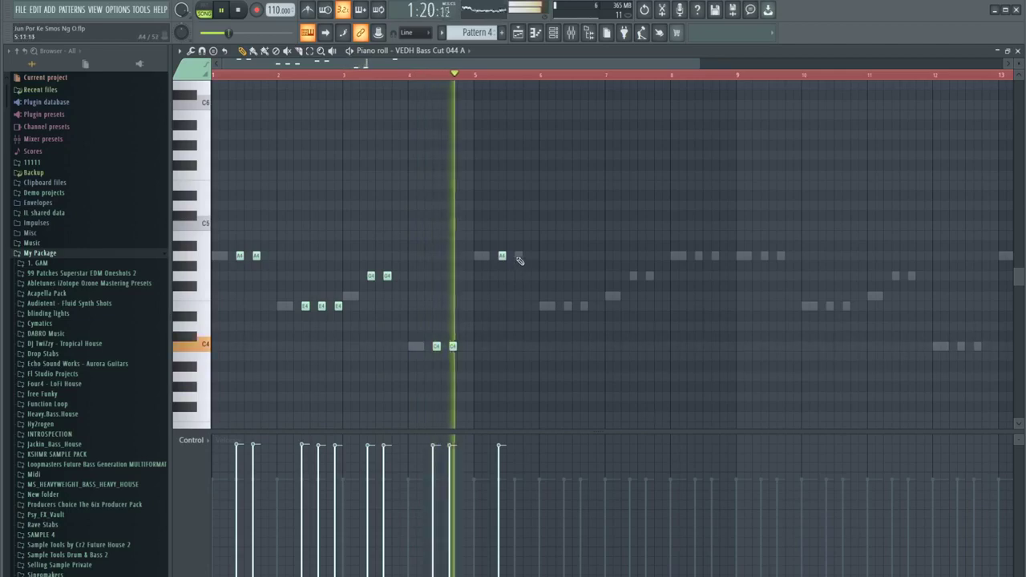
click(518, 256)
Draw short E4 notes on steps 7, 11 and 15 of bar 6, a third A4 in bar 5, and two G4 notes in bar 7
click(567, 305)
click(583, 305)
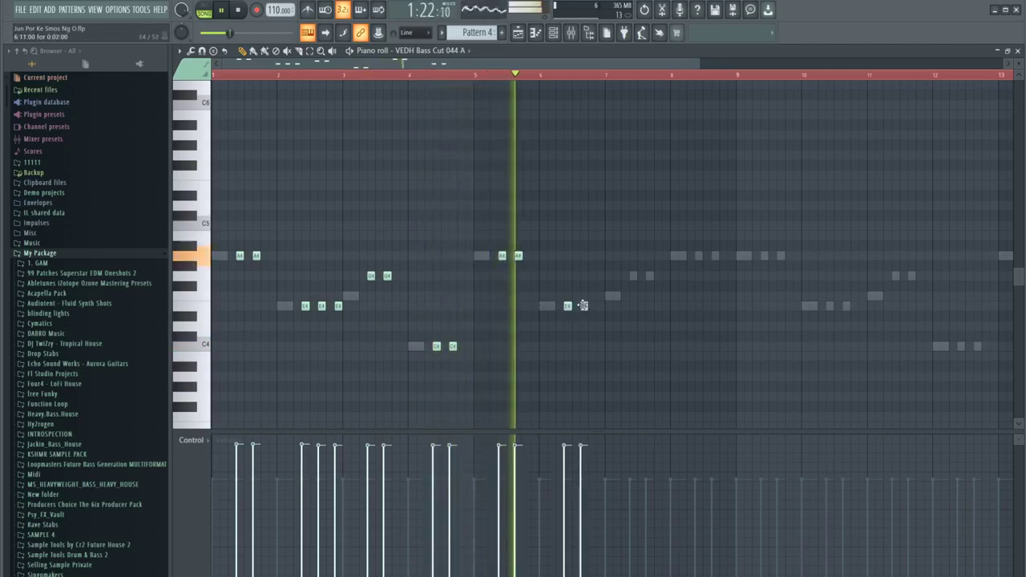
click(535, 256)
click(633, 276)
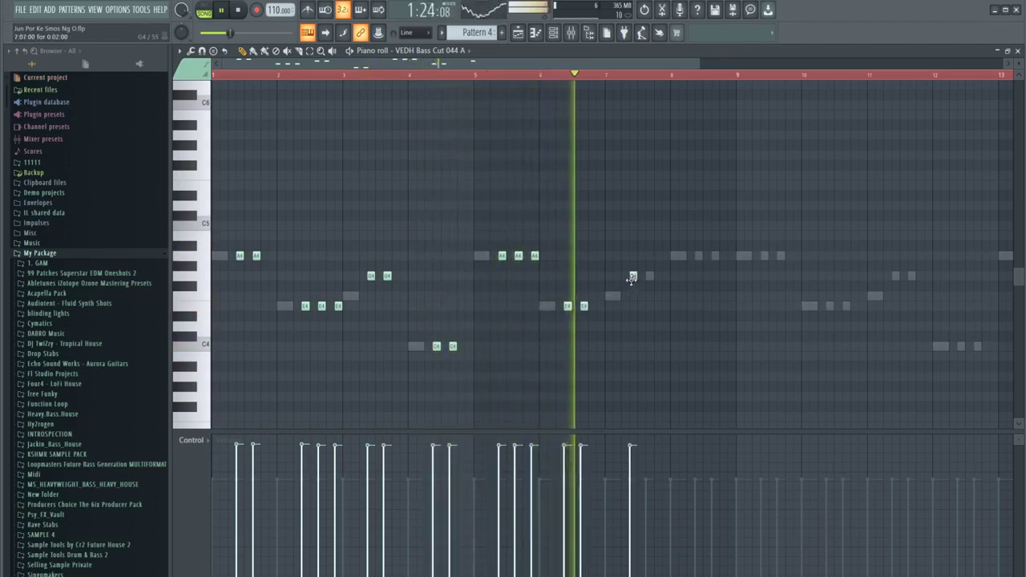
click(650, 275)
click(600, 305)
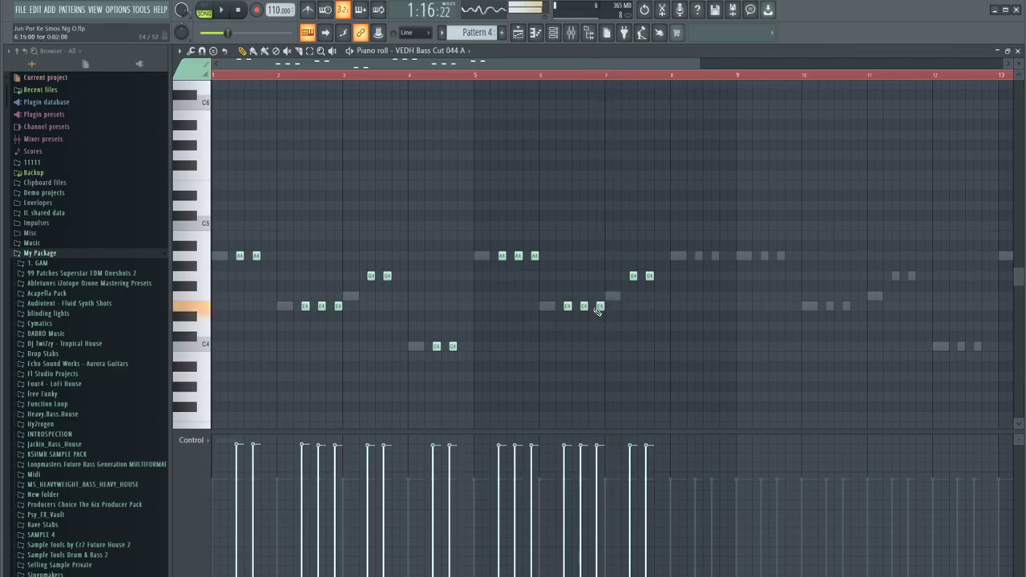
Shift the third E4 note of bar 6 to step 14 and replay from bar 6
scroll(540, 316, down, 2)
scroll(426, 319, up, 4)
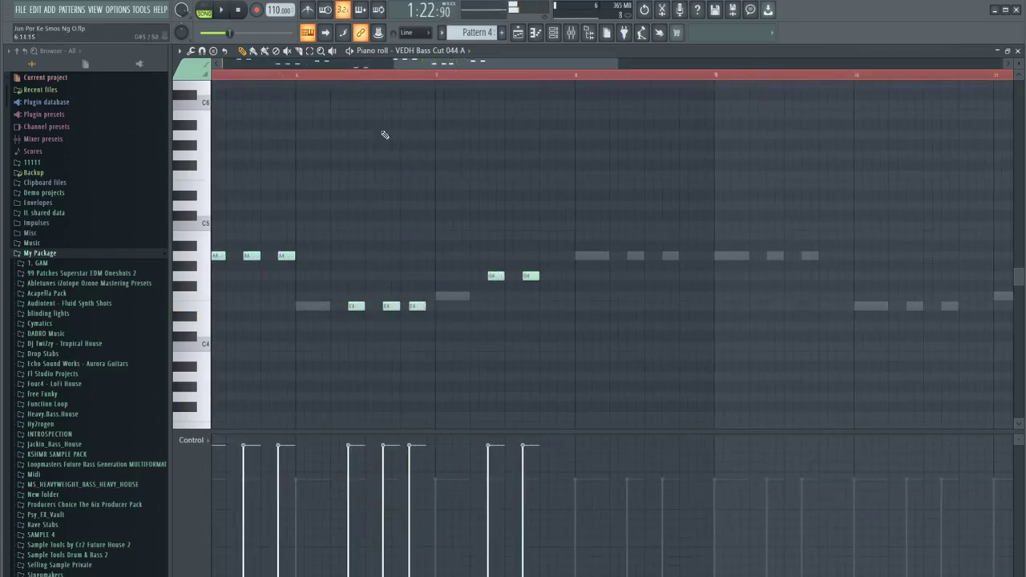
click(298, 76)
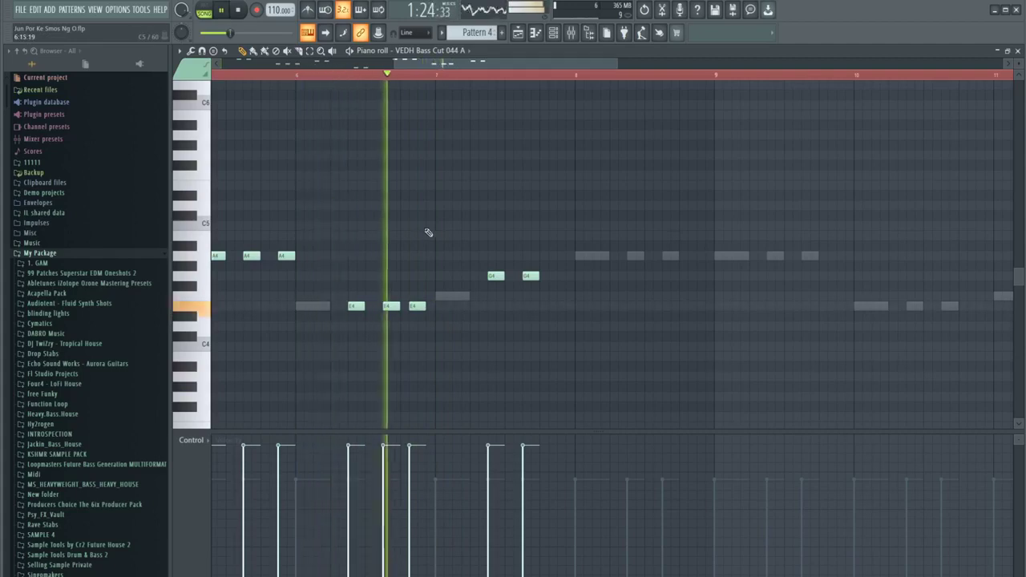
Draw two short A4 notes each in bars 8 and 9, on steps 7 and 11 over the ghost notes
scroll(525, 272, down, 2)
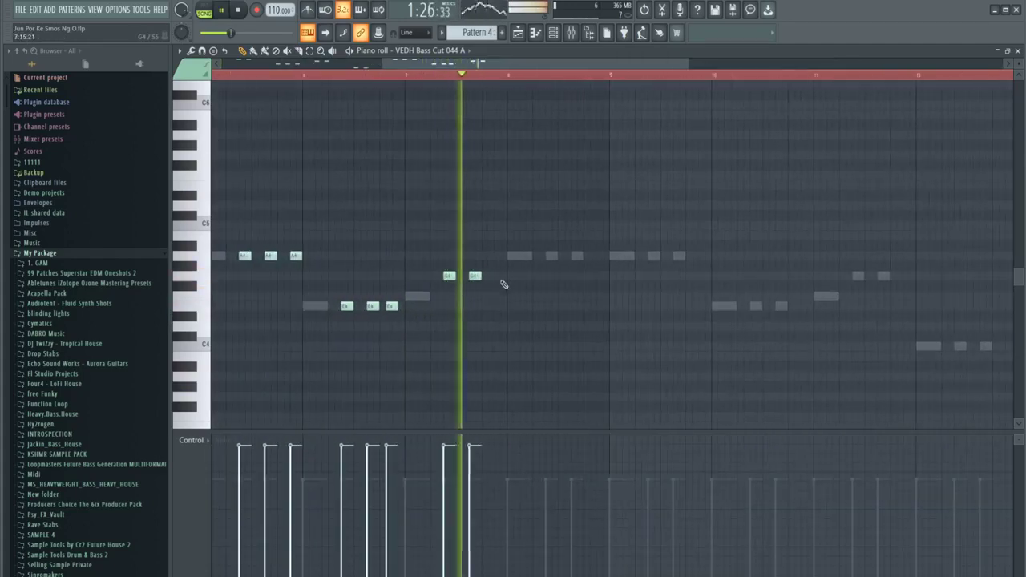
click(551, 256)
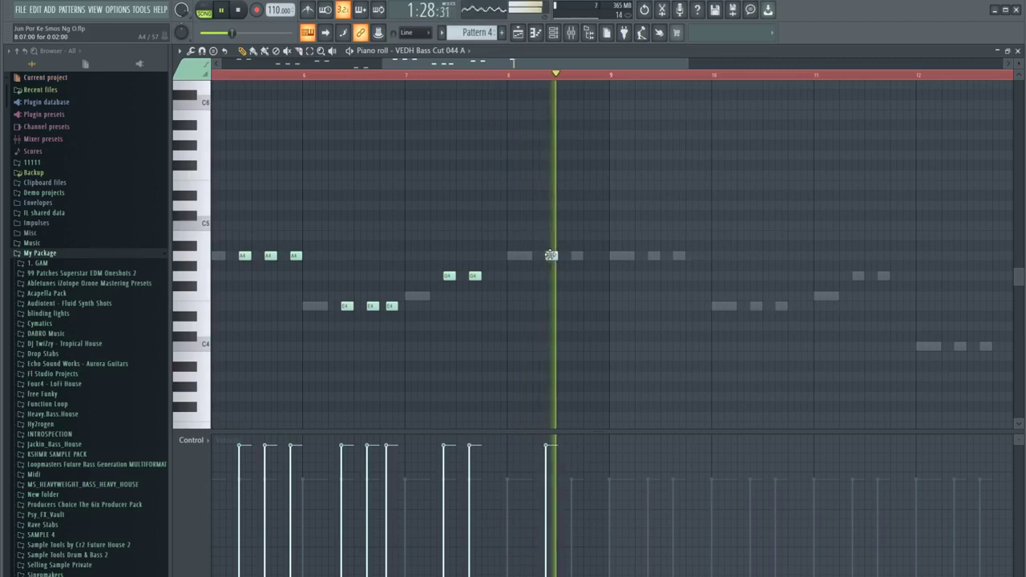
scroll(537, 275, down, 3)
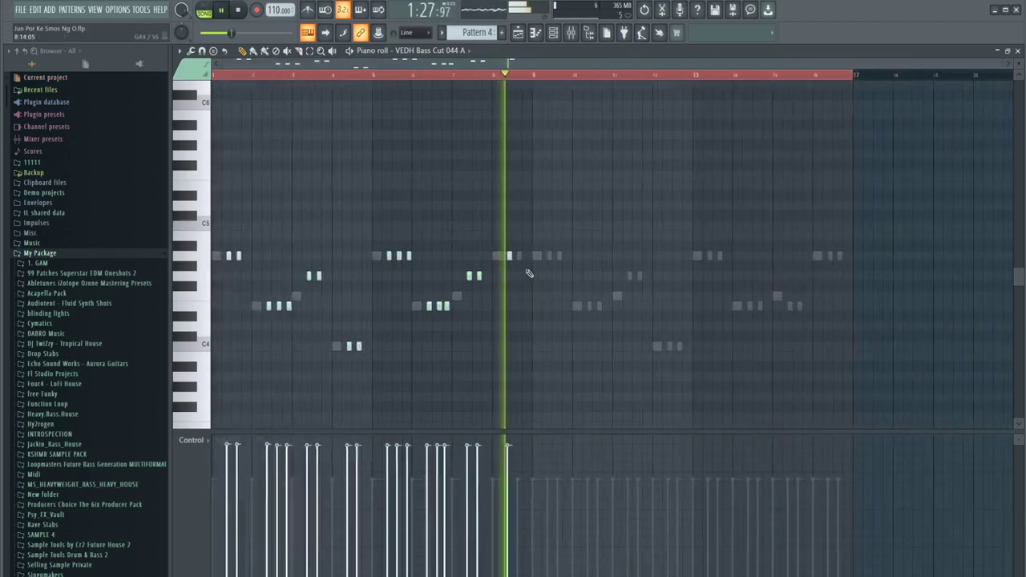
scroll(529, 273, up, 3)
click(508, 256)
click(586, 255)
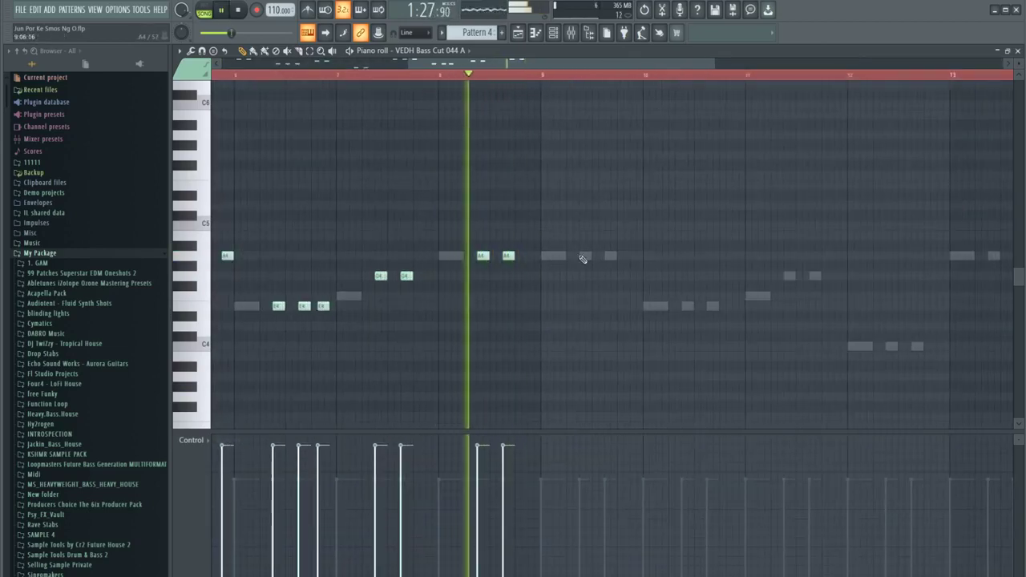
click(611, 256)
Draw pairs of short notes on steps 7 and 11, using E4 in bar 10, G4 in bar 11 and C4 in bar 12
click(685, 306)
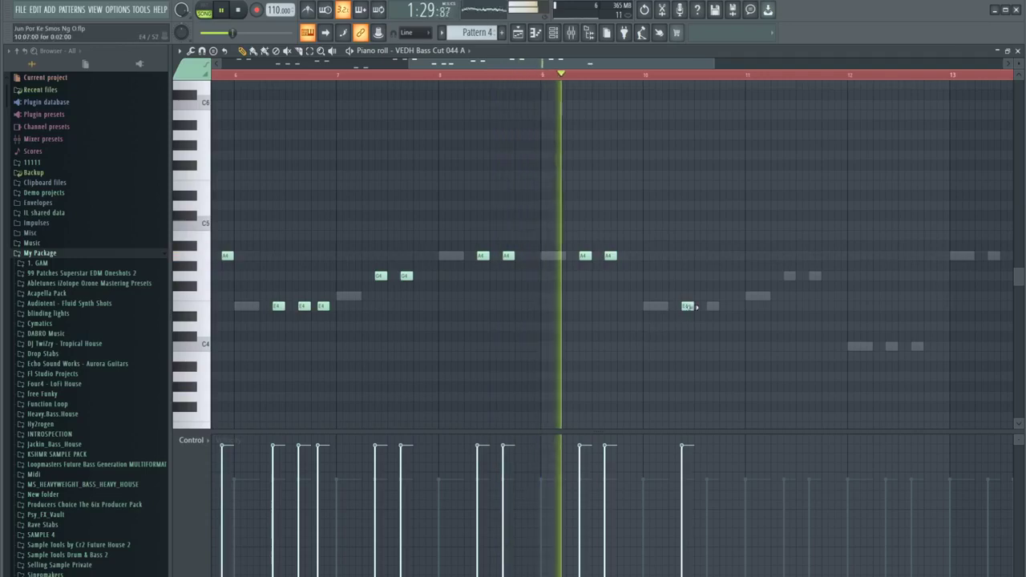
click(711, 306)
click(791, 277)
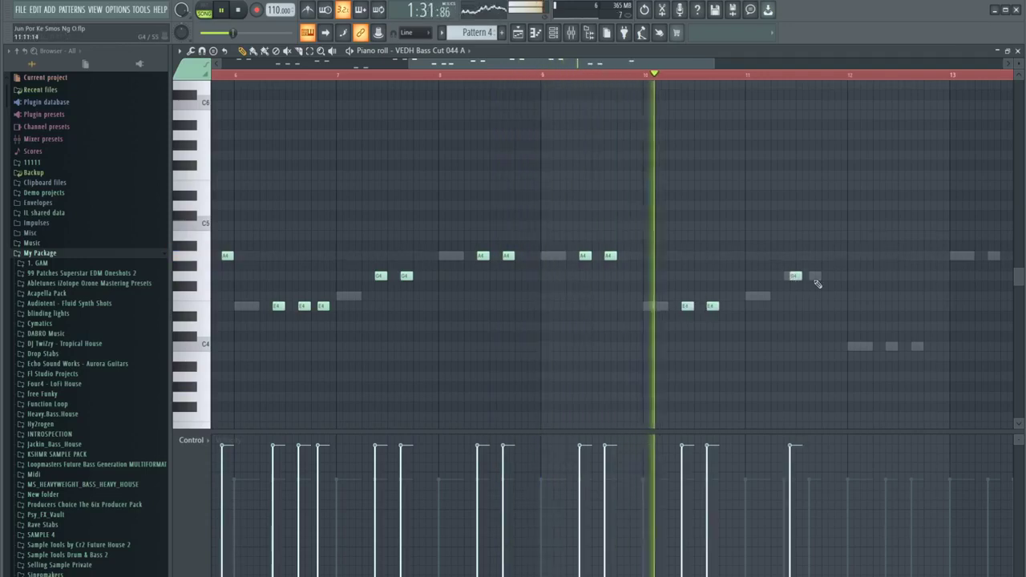
click(814, 277)
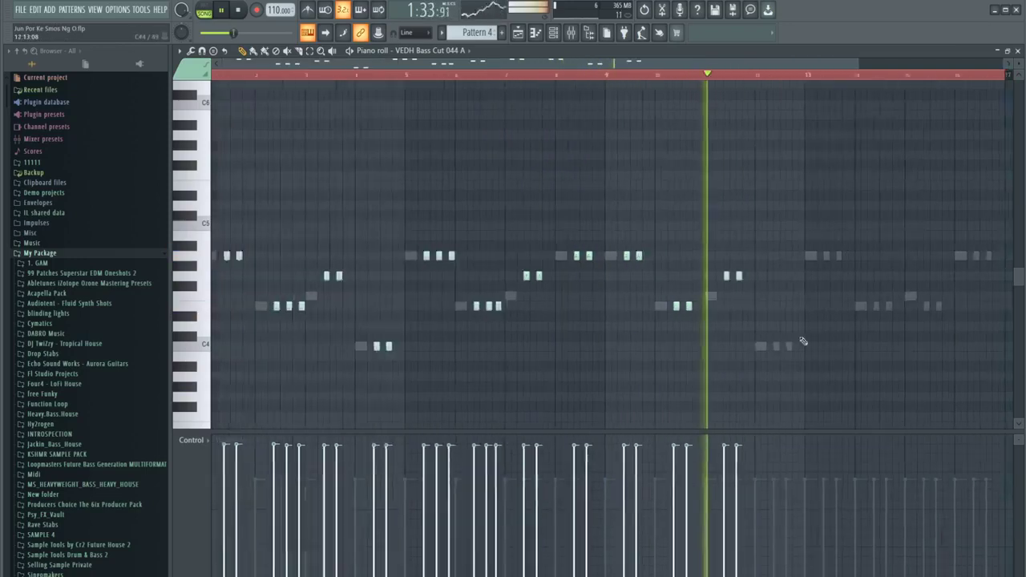
click(733, 347)
click(760, 346)
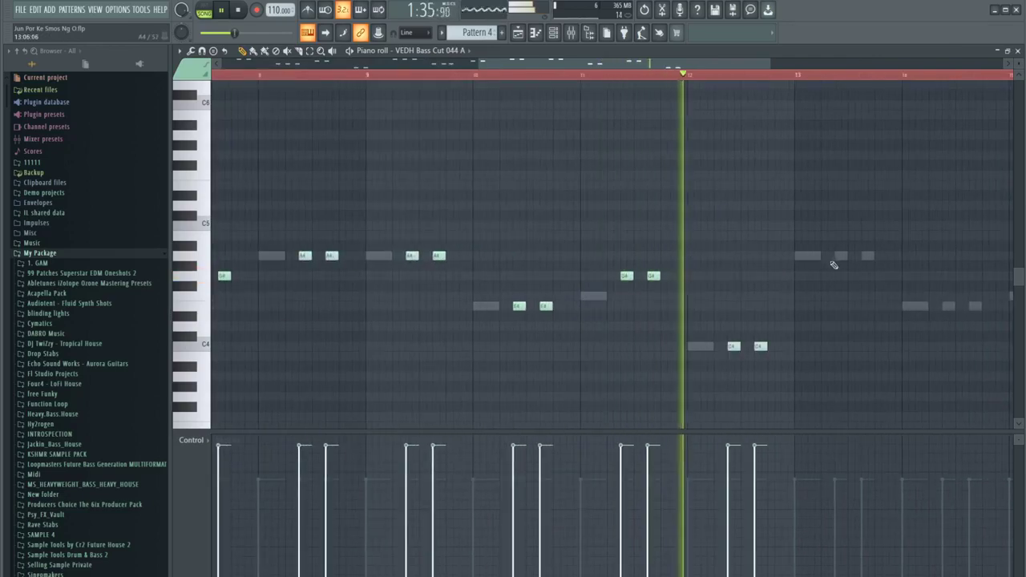
Draw two short A4 notes in bar 13 and two short E4 notes in bar 14, following the ghost notes
click(840, 256)
click(867, 256)
scroll(816, 277, down, 1)
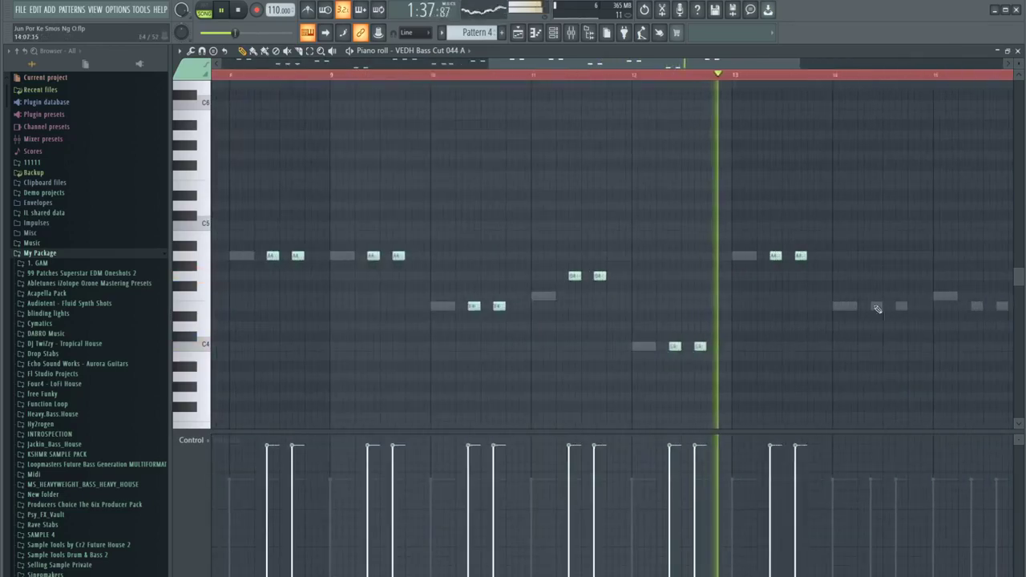
click(877, 306)
click(903, 306)
Draw two short E4 notes in bar 15 and two short A4 notes in bar 16 to complete the sequence
scroll(896, 307, down, 2)
scroll(751, 307, up, 2)
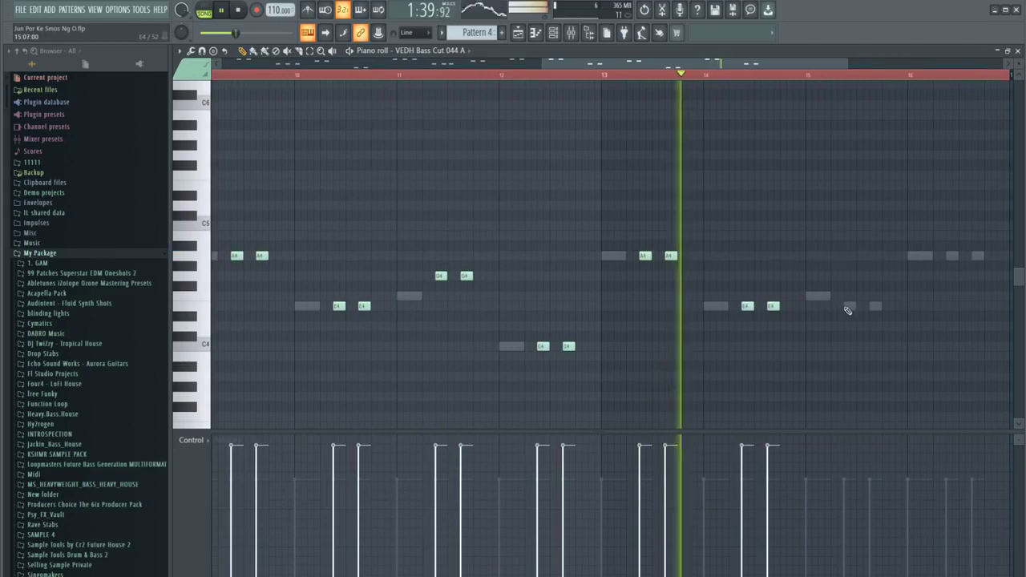
click(850, 306)
click(875, 306)
scroll(748, 327, down, 3)
scroll(822, 324, up, 1)
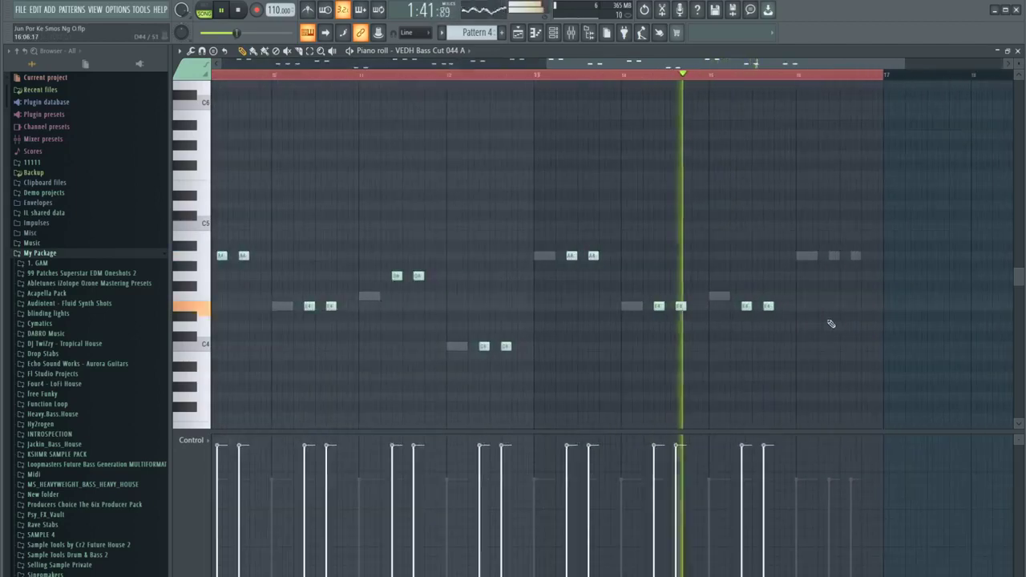
scroll(786, 323, up, 2)
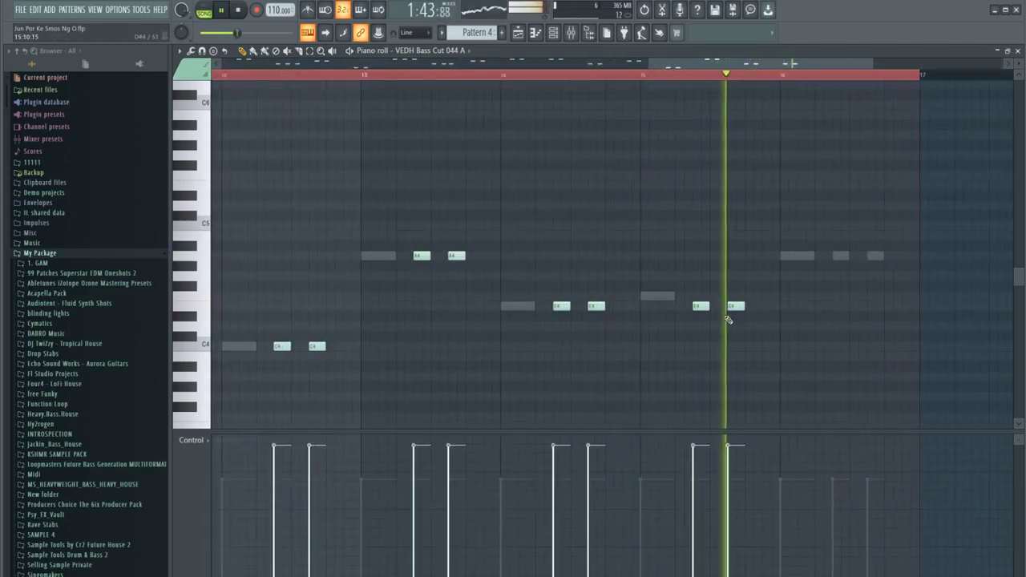
click(837, 256)
click(876, 256)
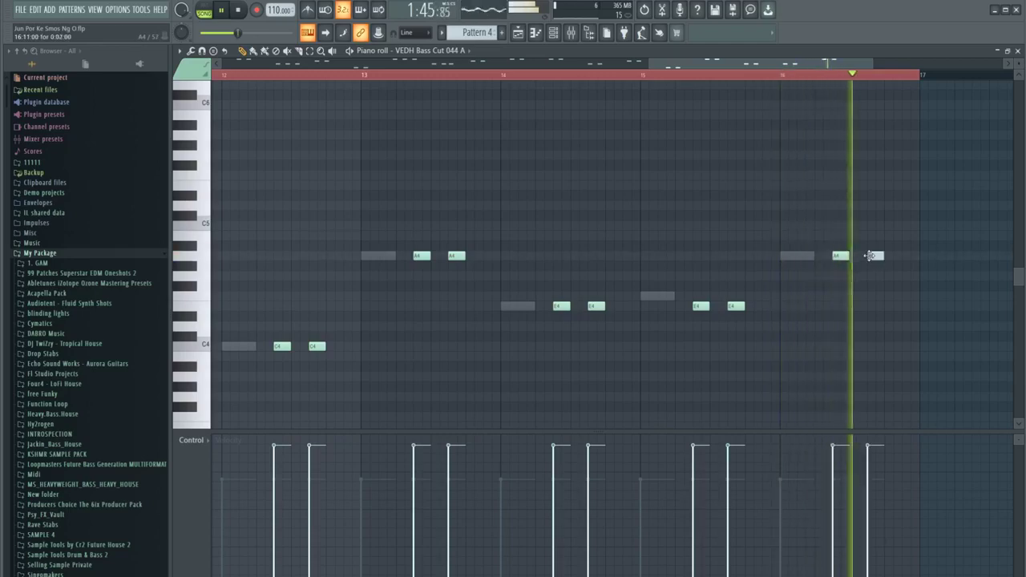
scroll(642, 305, down, 3)
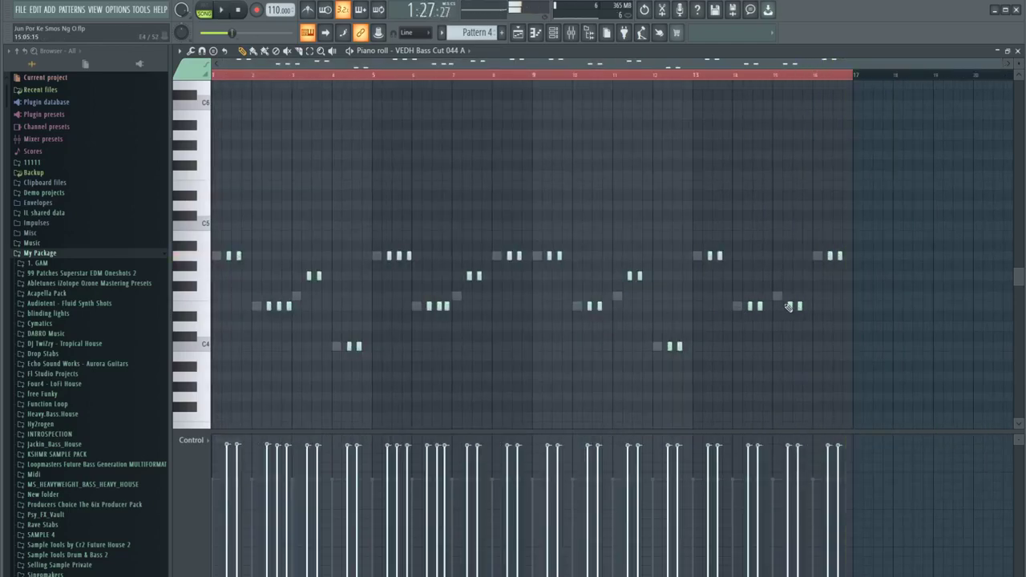
Try one-step E4 notes on steps 13 and 15 of bar 10 after the note on step 11, replaying from bar 10
scroll(802, 269, up, 2)
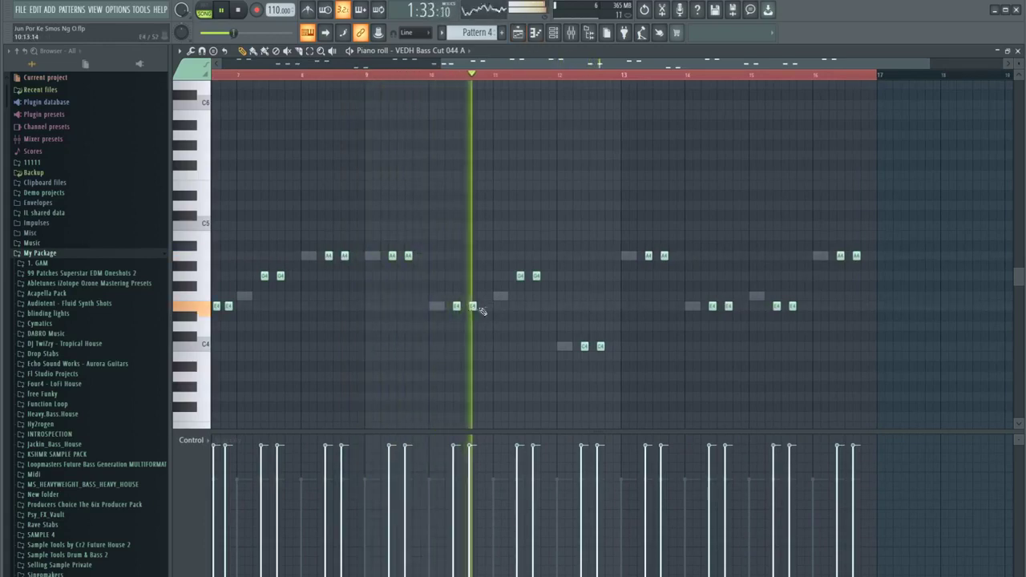
click(432, 75)
key(space)
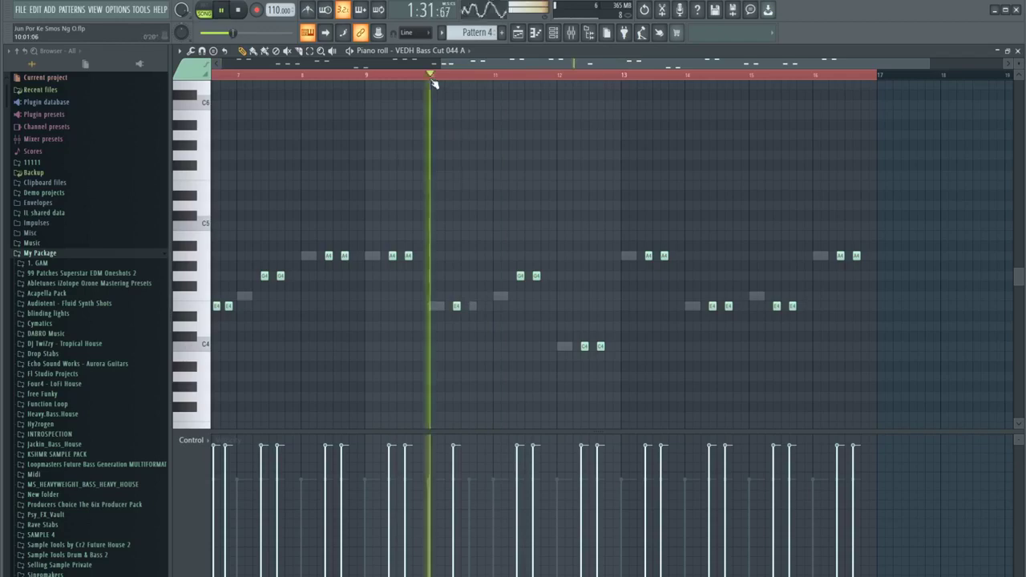
scroll(452, 160, up, 3)
click(492, 306)
click(510, 306)
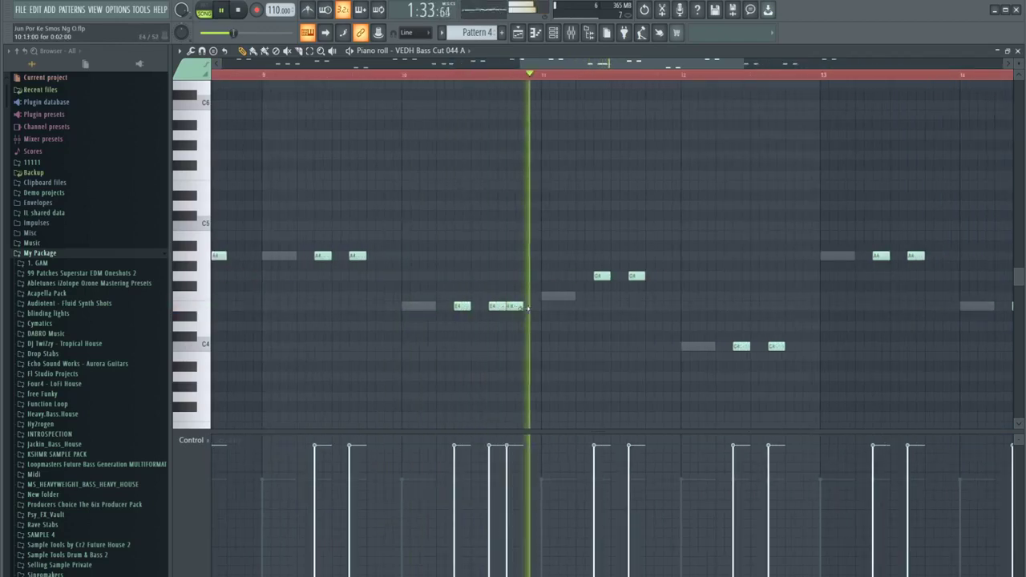
key(space)
key(space)
drag(521, 306, 513, 306)
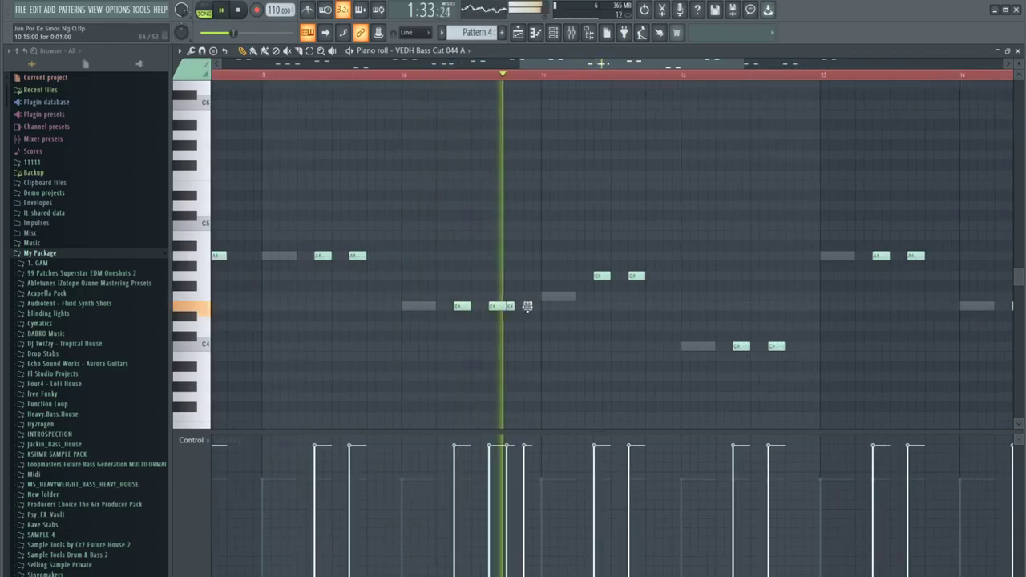
Reduce bar 10 to three E4 notes, with the third on step 14 and two steps long
scroll(508, 307, up, 2)
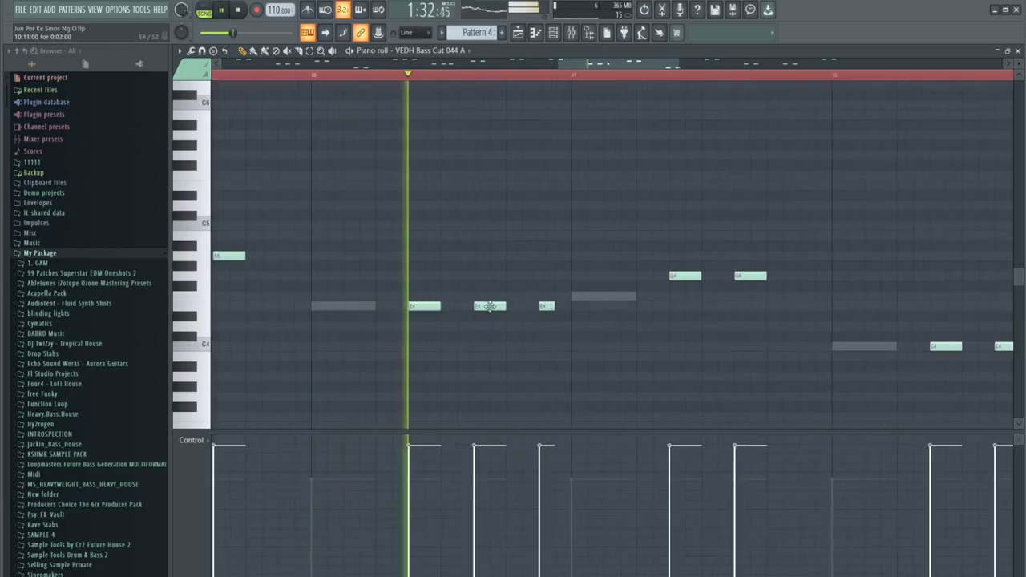
mouse_move(479, 306)
mouse_down()
mouse_move(496, 307)
mouse_move(479, 309)
mouse_up()
key(space)
key(space)
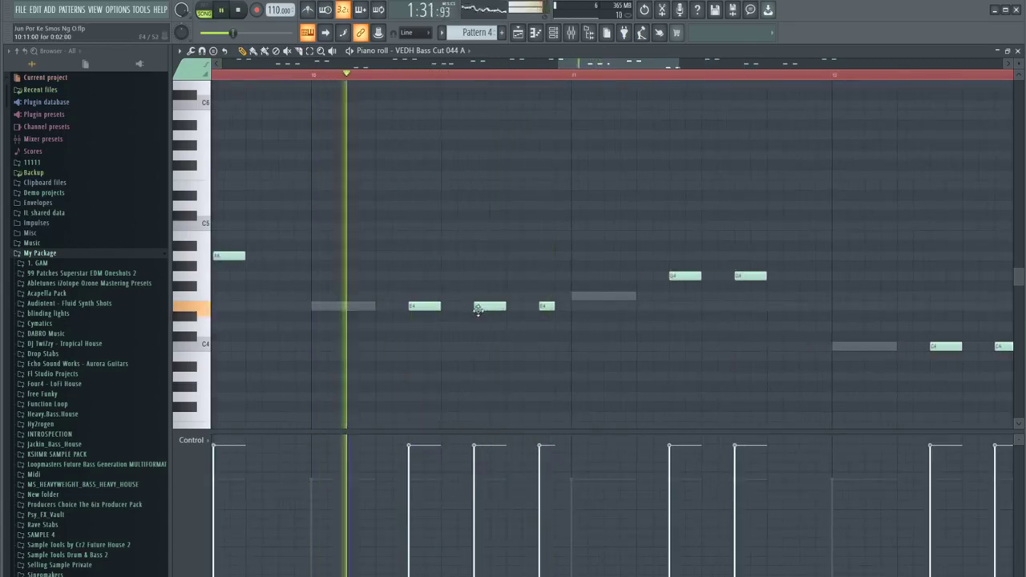
click(509, 307)
right_click(508, 307)
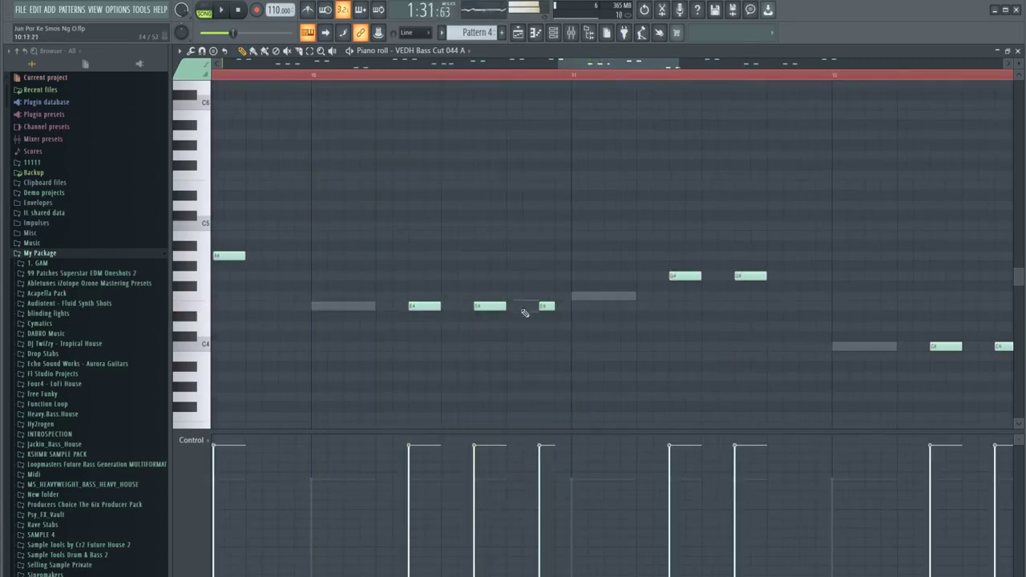
drag(543, 307, 526, 306)
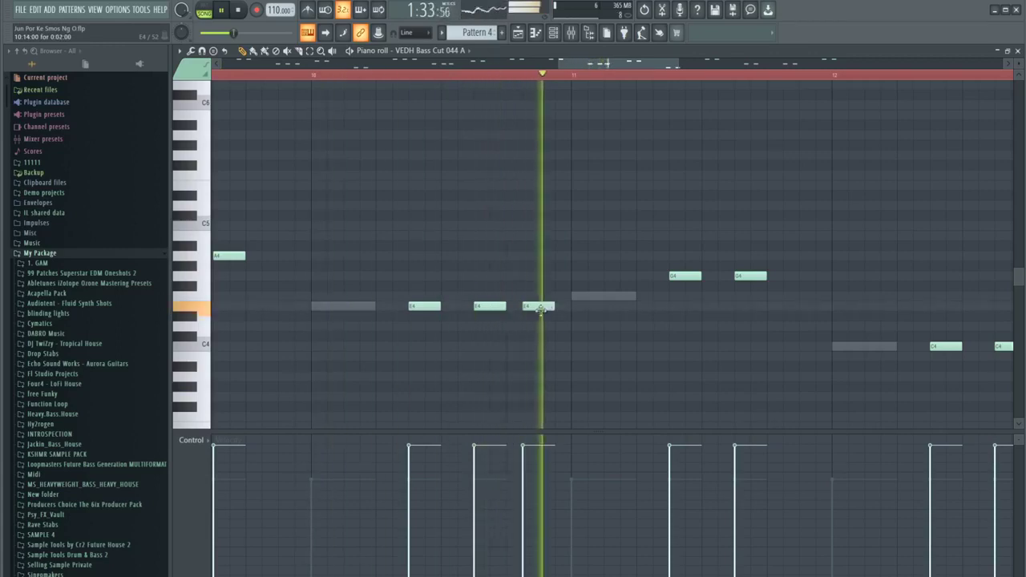
Add a third G4 note on step 15 of bar 11 and a third C4 note on step 15 of bar 12
scroll(518, 317, down, 3)
click(629, 275)
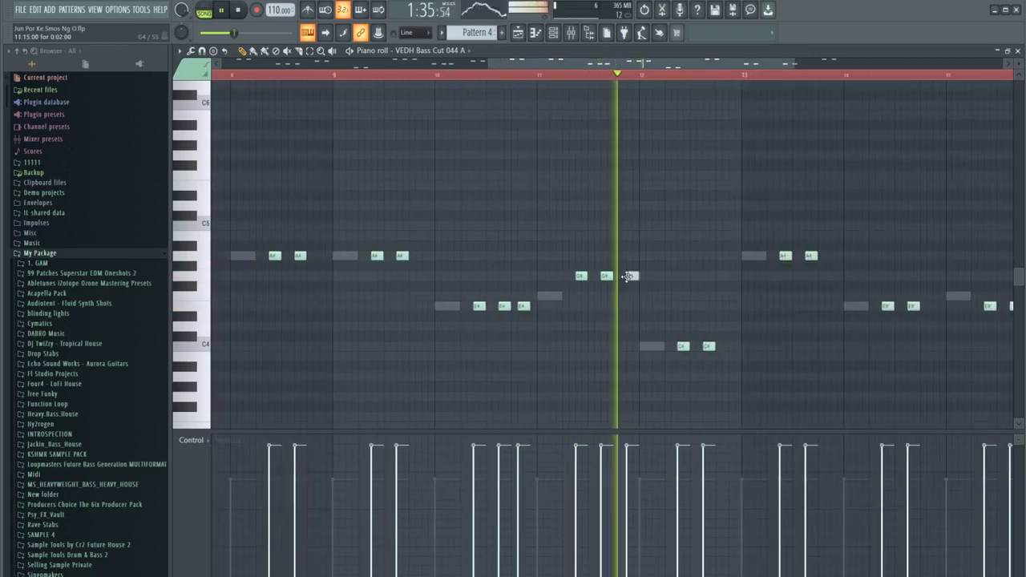
scroll(534, 300, down, 4)
scroll(670, 350, up, 3)
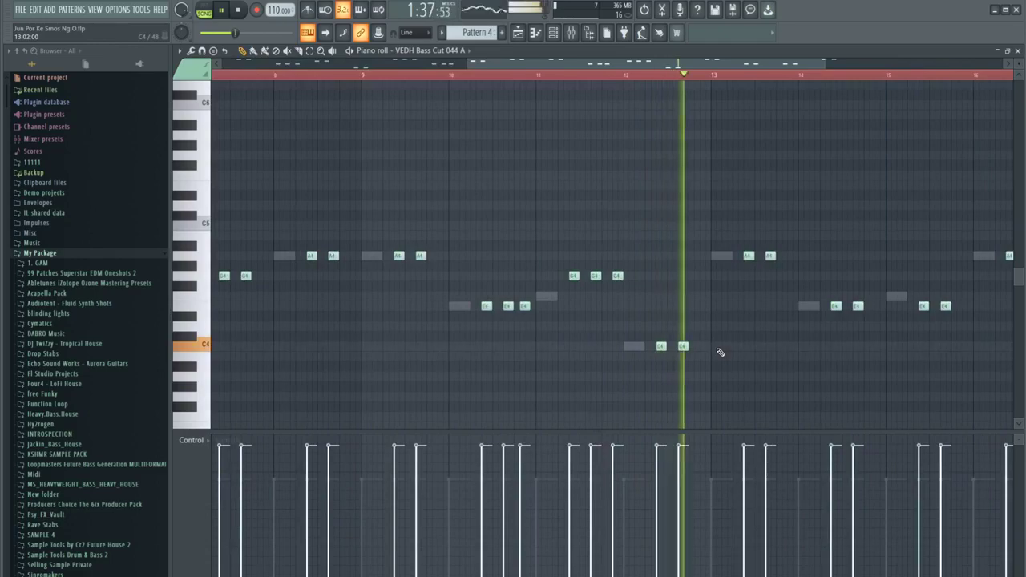
click(680, 346)
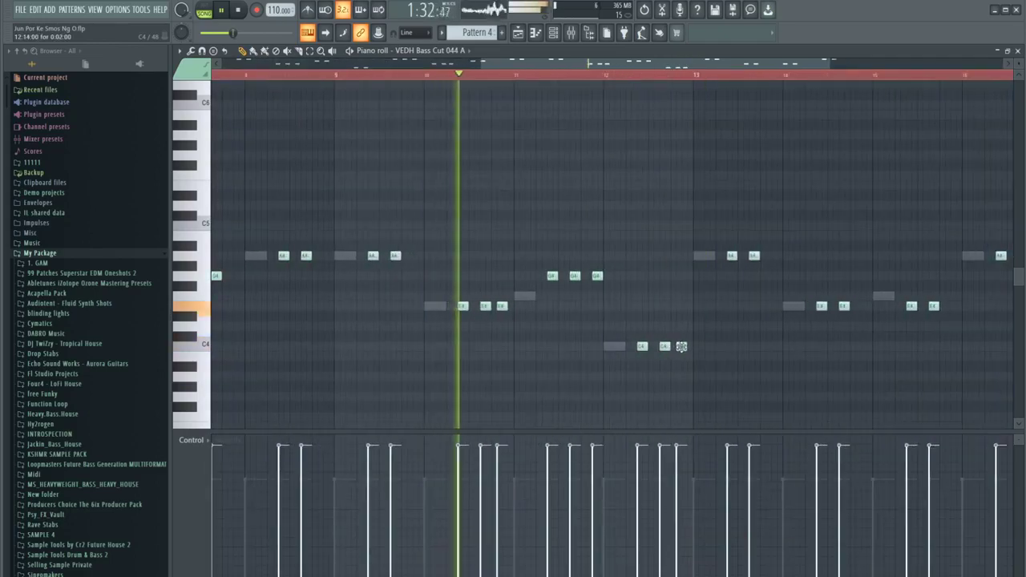
scroll(654, 335, left, 1)
scroll(659, 323, up, 1)
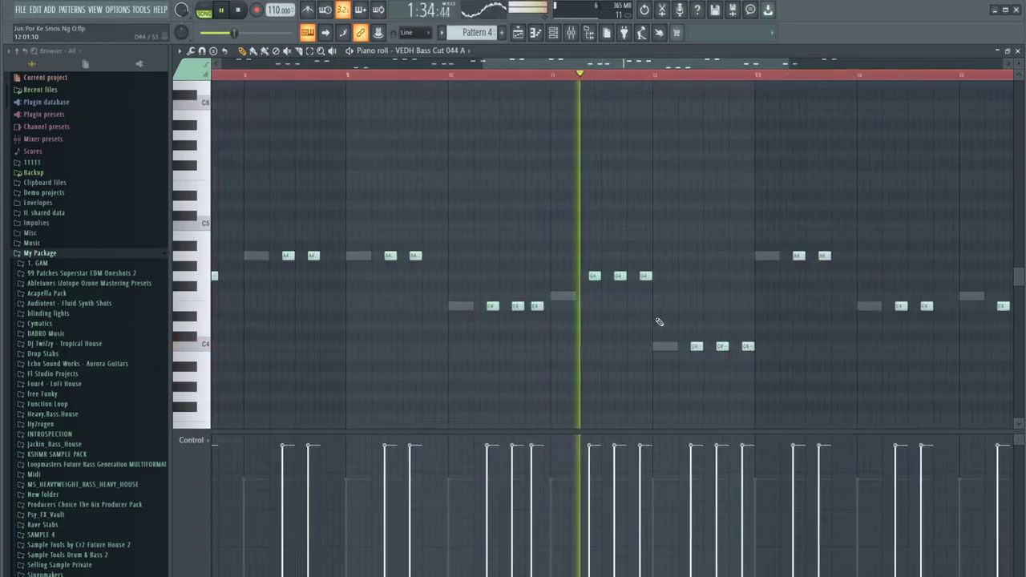
scroll(566, 321, down, 3)
scroll(668, 339, up, 3)
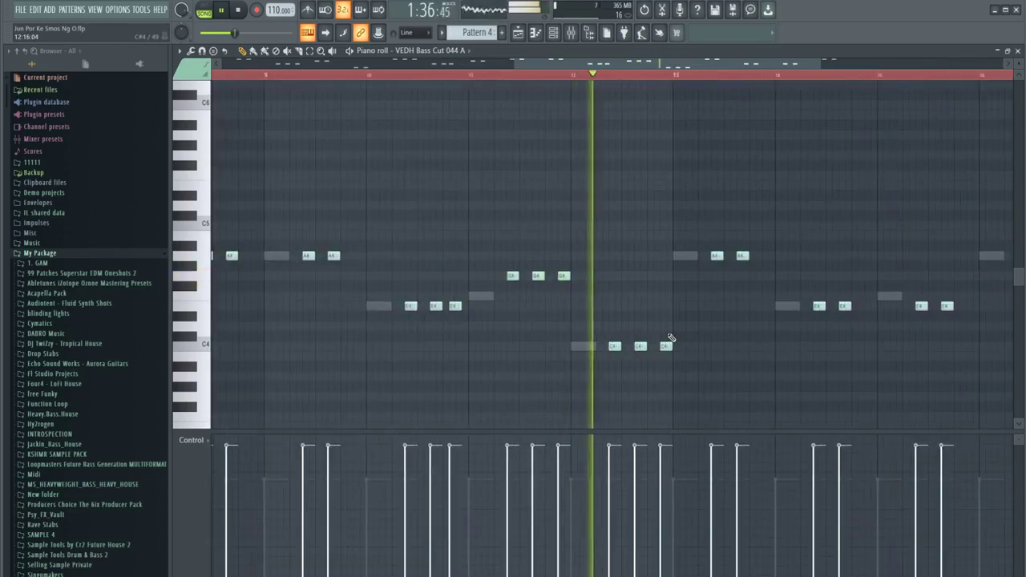
Add a third A4 note on step 15 of bar 13 and replay from the start of that bar
scroll(667, 340, down, 2)
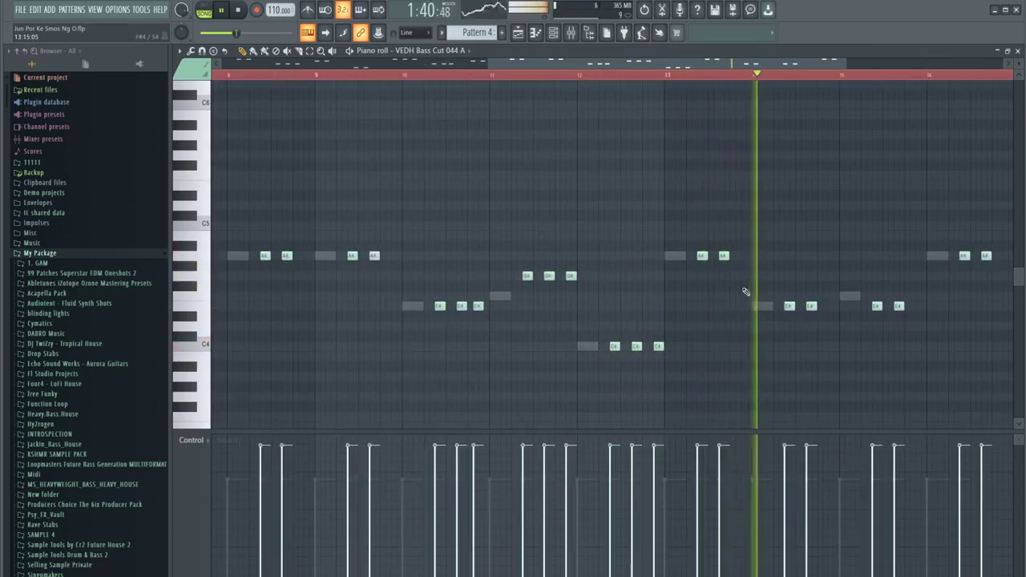
key(space)
click(742, 255)
click(666, 78)
key(space)
Add a third E4 note on step 15 of bar 15
scroll(614, 298, down, 3)
scroll(756, 305, up, 6)
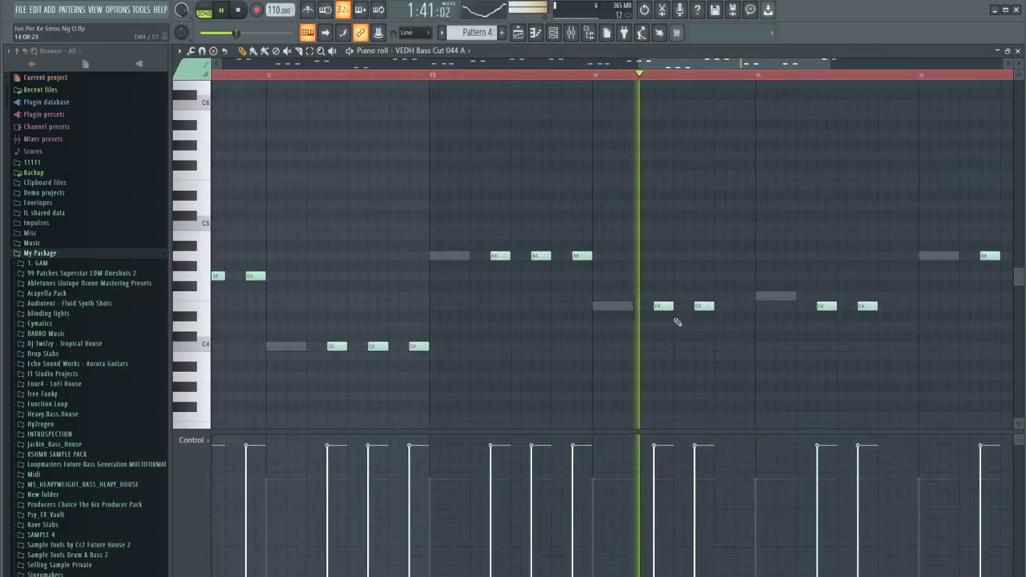
click(902, 306)
scroll(744, 304, down, 1)
scroll(744, 305, down, 1)
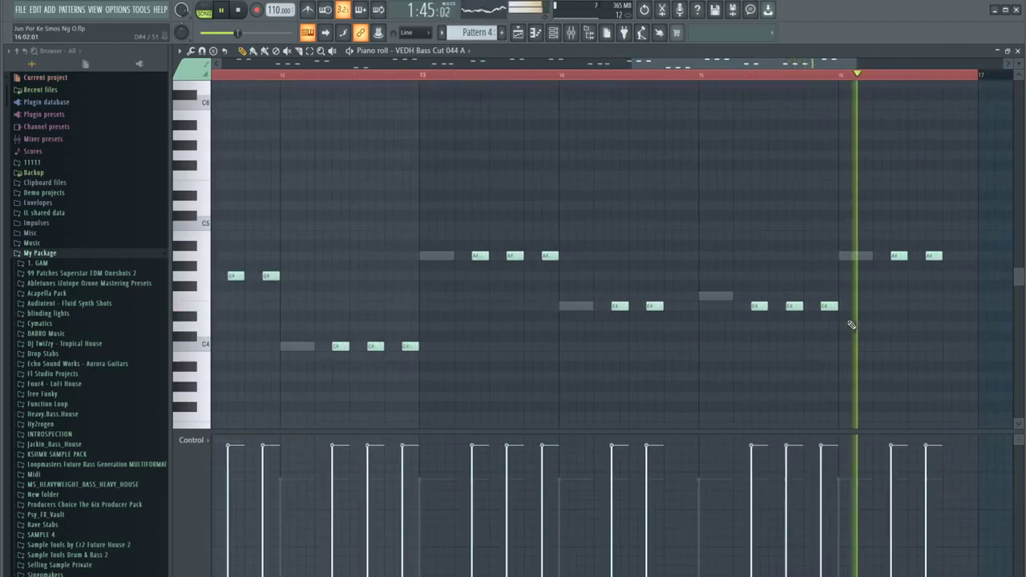
Try a third A4 note in bar 16, then return to the playlist and play the arrangement from just before the drop
click(952, 258)
right_click(955, 261)
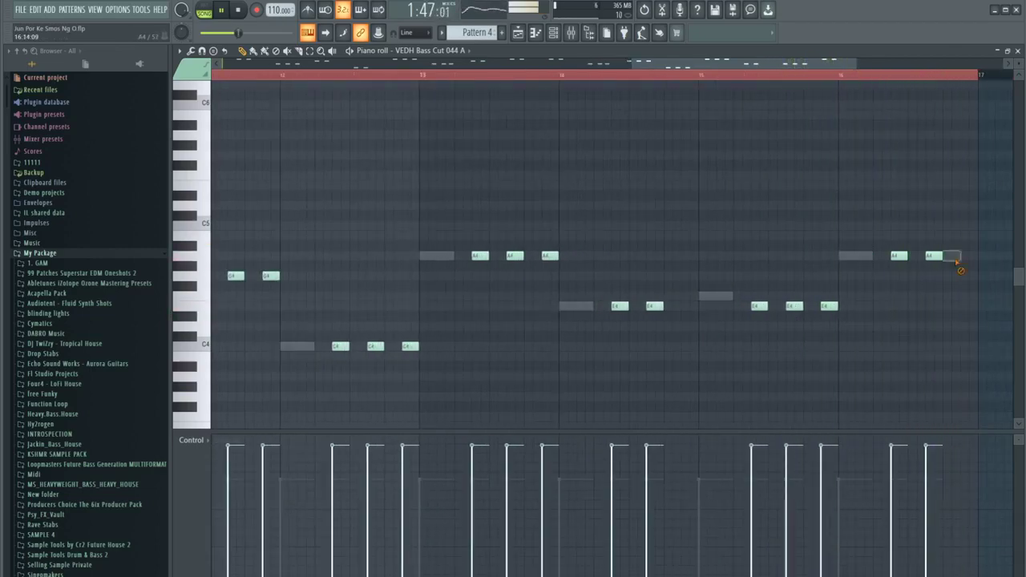
click(517, 35)
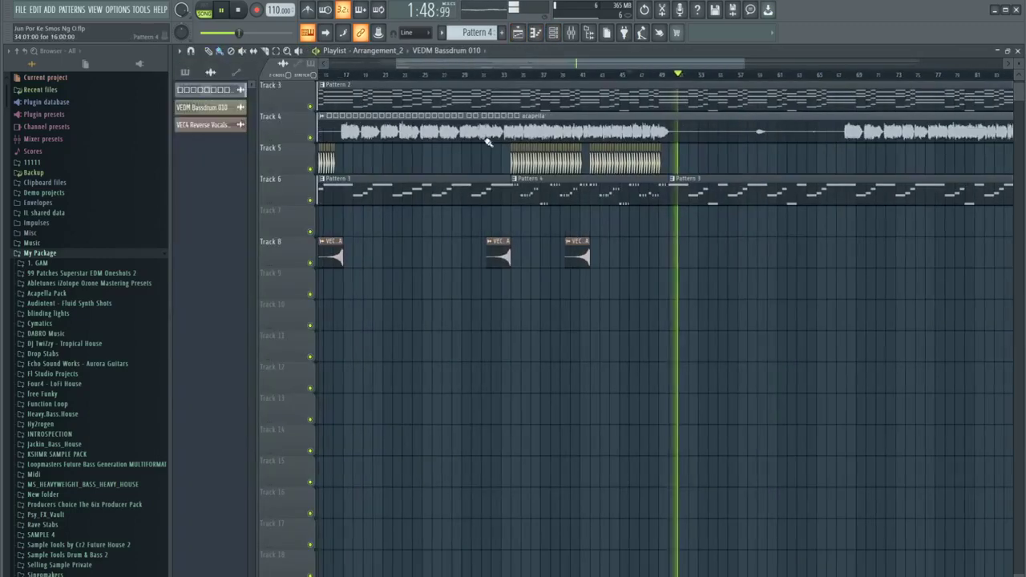
scroll(430, 167, down, 3)
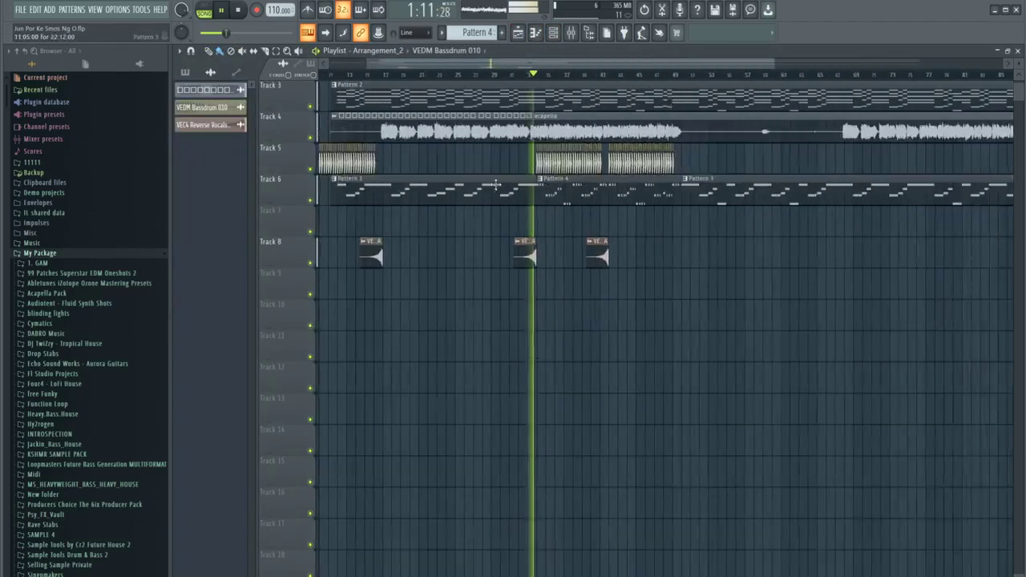
scroll(371, 219, up, 3)
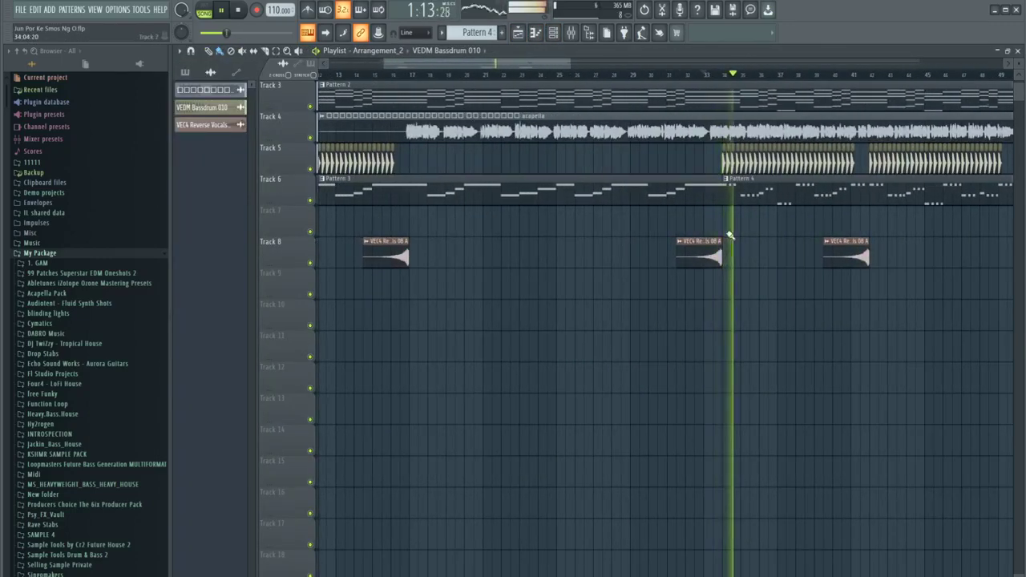
scroll(692, 248, down, 3)
scroll(687, 230, up, 4)
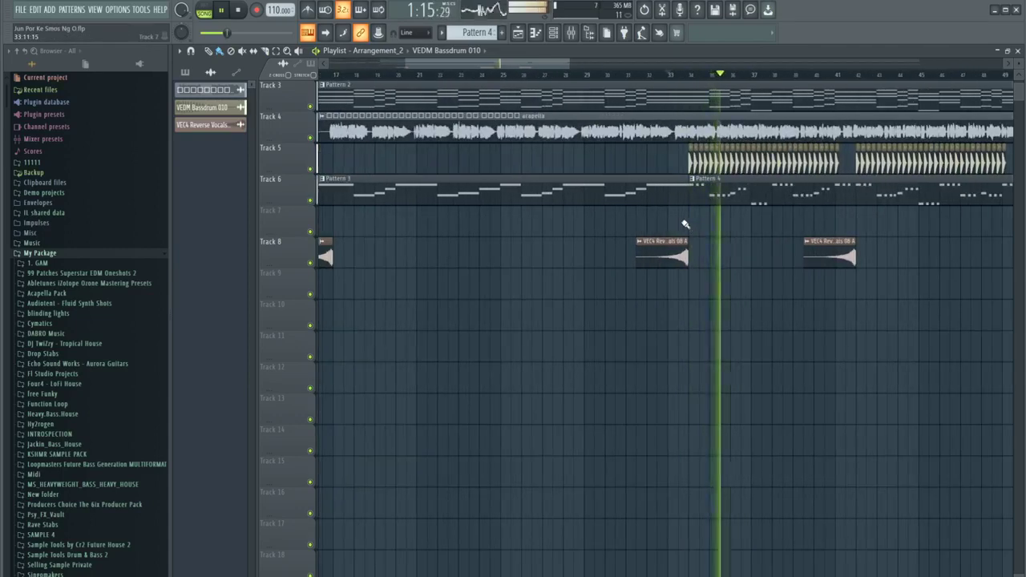
Switch to the Facebook Live page, react with Care to the latest viewer comment and reply "inbox brother"
key(alt+Tab)
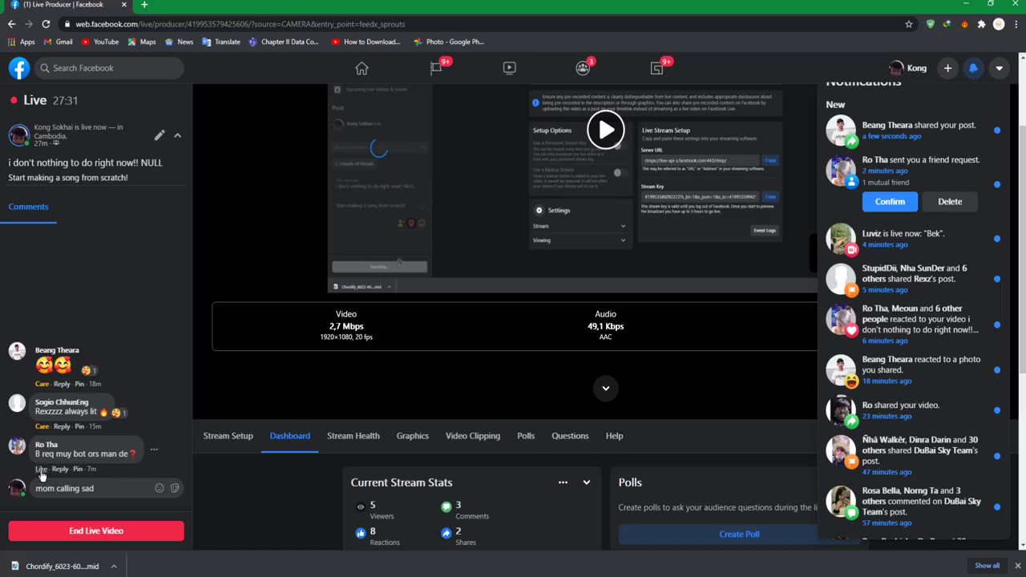
mouse_move(42, 474)
click(84, 451)
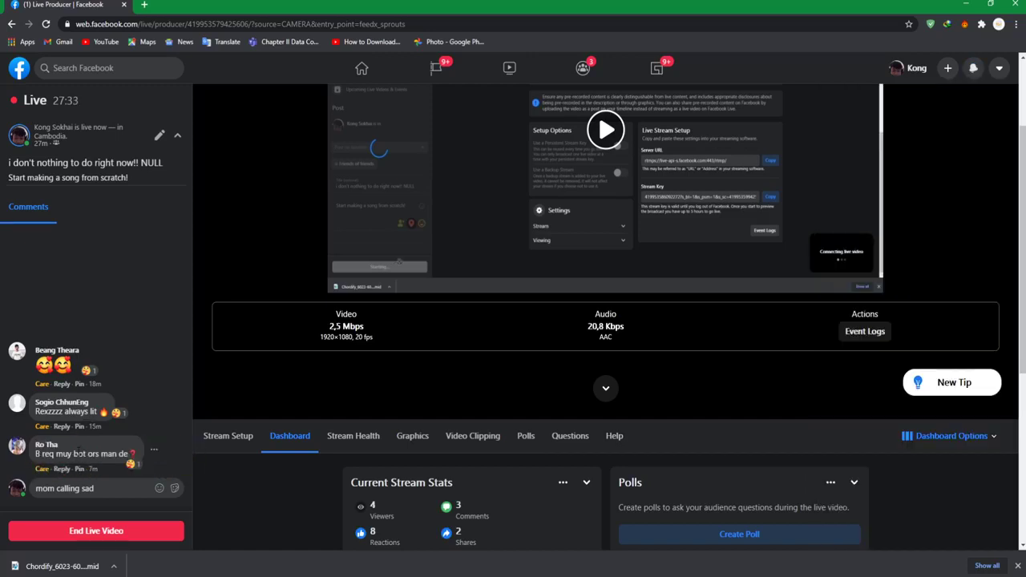
click(64, 469)
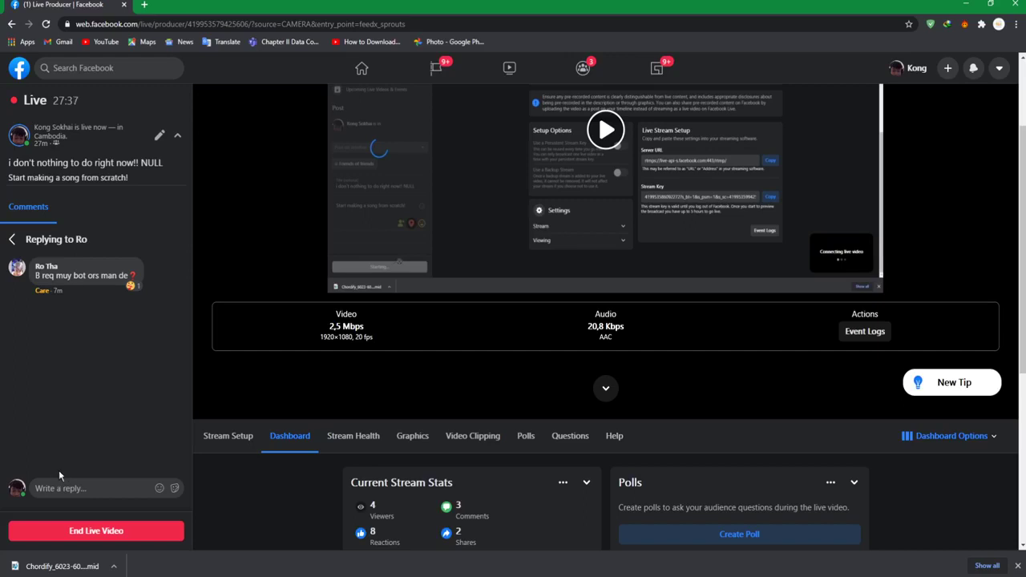
click(61, 483)
click(11, 239)
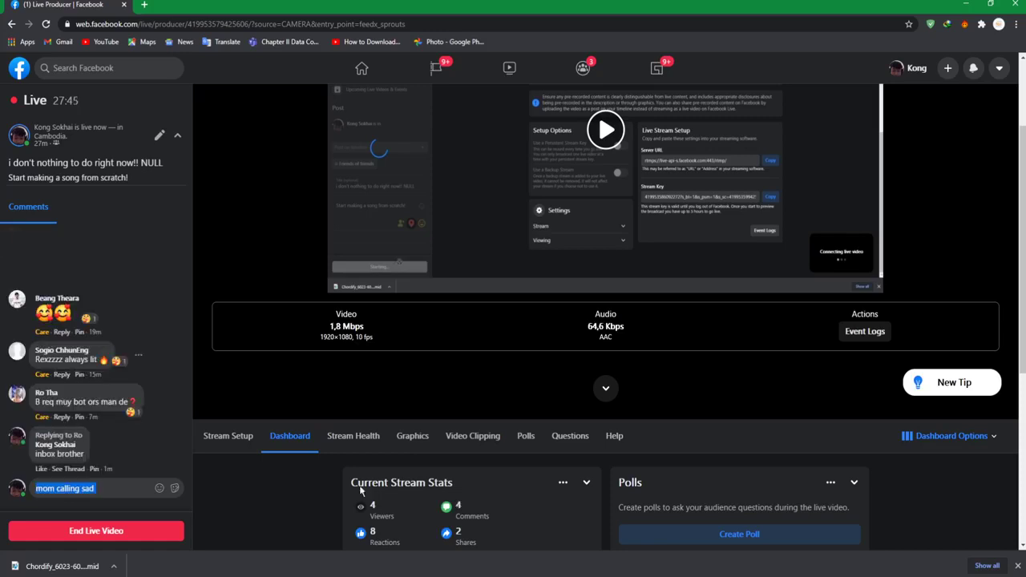
Minimize the browser and switch back to the remix project's playlist in FL Studio
click(126, 571)
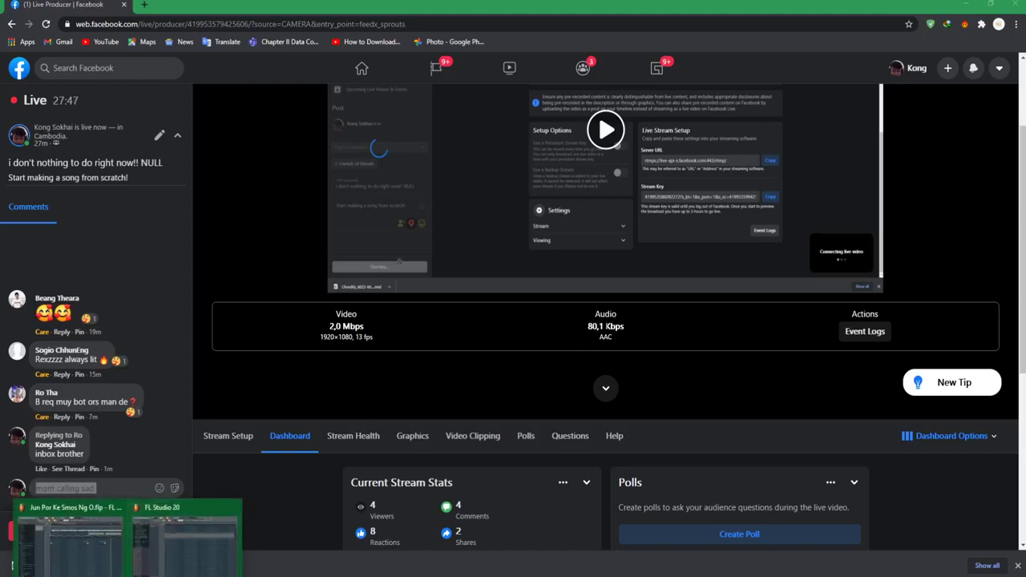
click(965, 4)
scroll(470, 369, down, 3)
scroll(649, 259, up, 4)
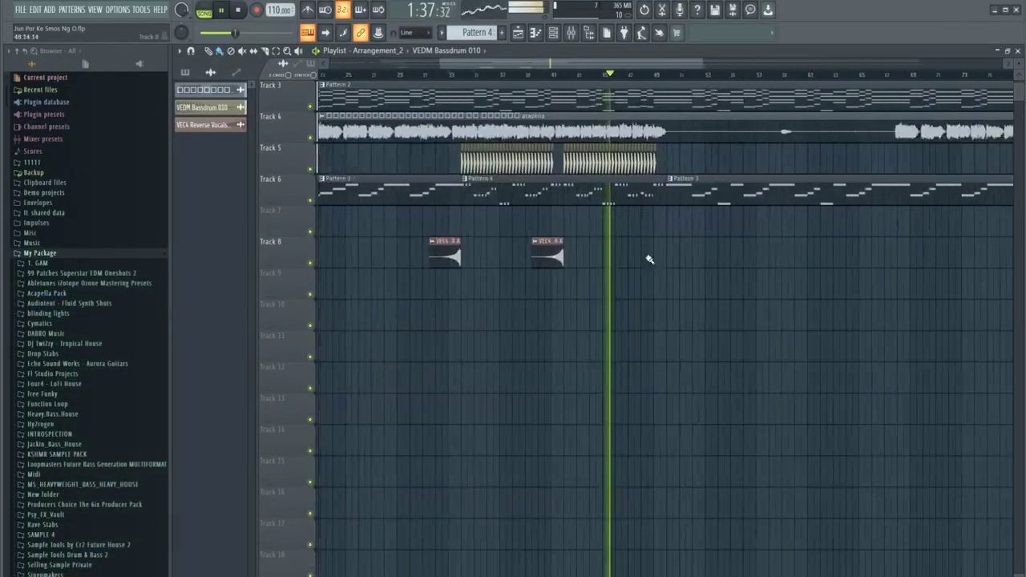
Play the drop and inspect the levels and effects of the VEDH Bass Cut 044 A mixer track
click(553, 32)
key(space)
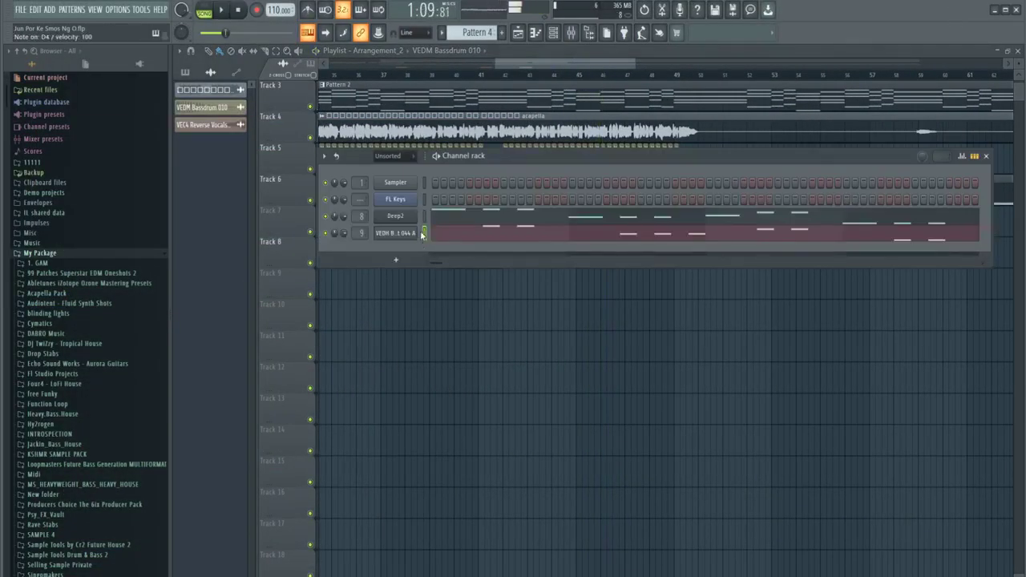
click(553, 39)
key(space)
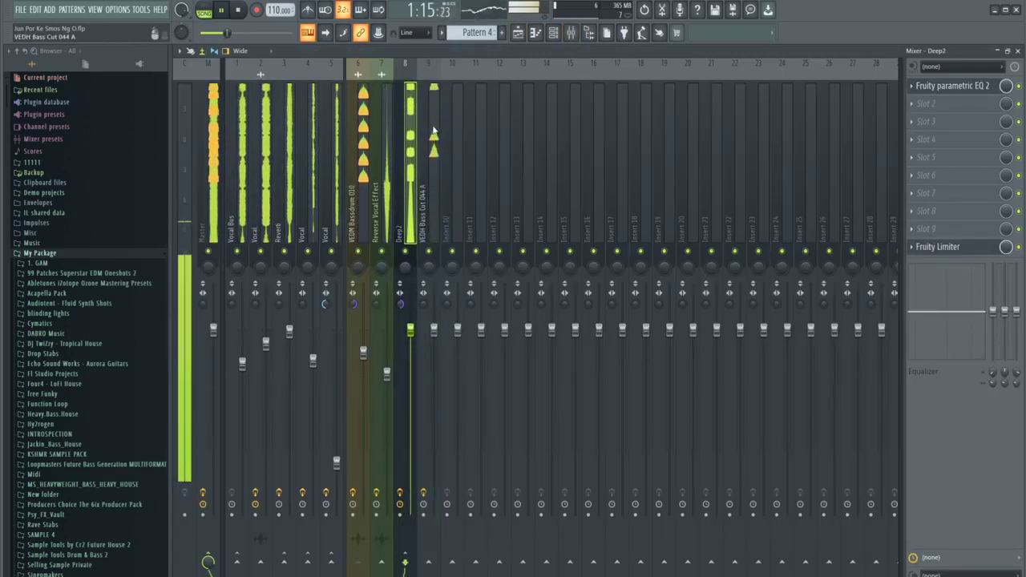
click(436, 277)
click(553, 32)
key(space)
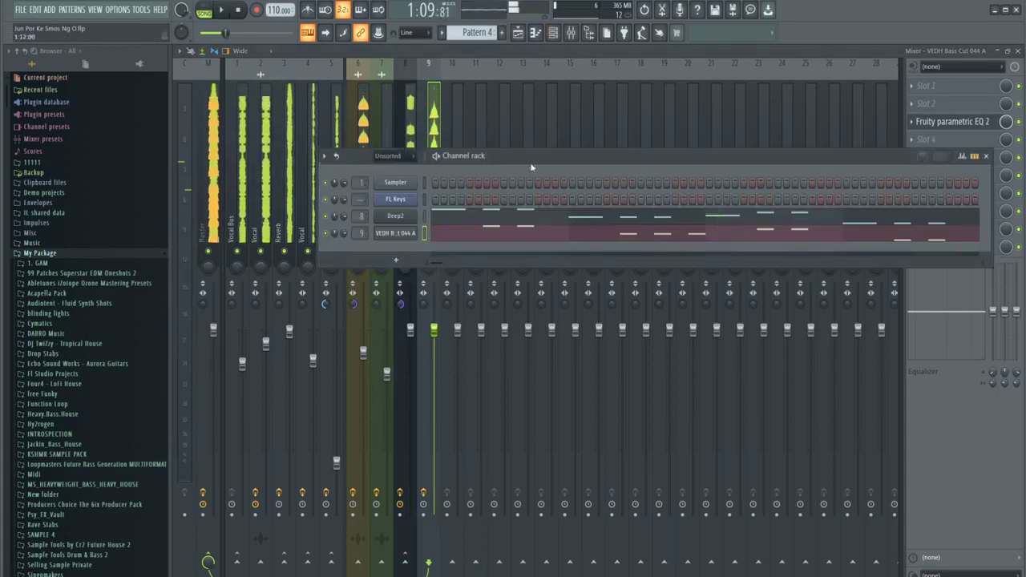
click(537, 33)
click(530, 34)
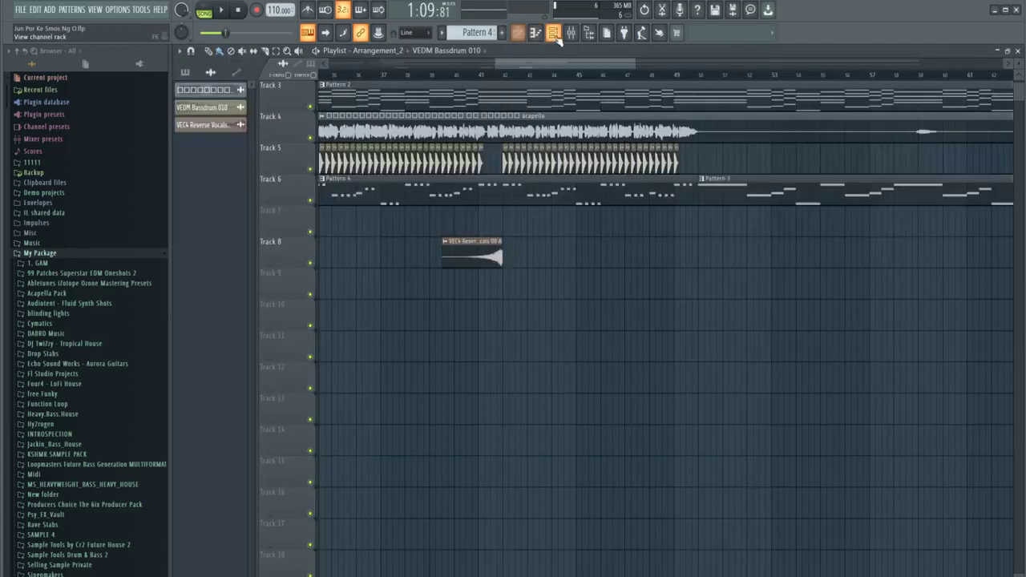
Audition the samples in the VEDH Bass Cuts folder for a second bass layer
click(554, 33)
scroll(120, 433, down, 10)
scroll(96, 437, down, 15)
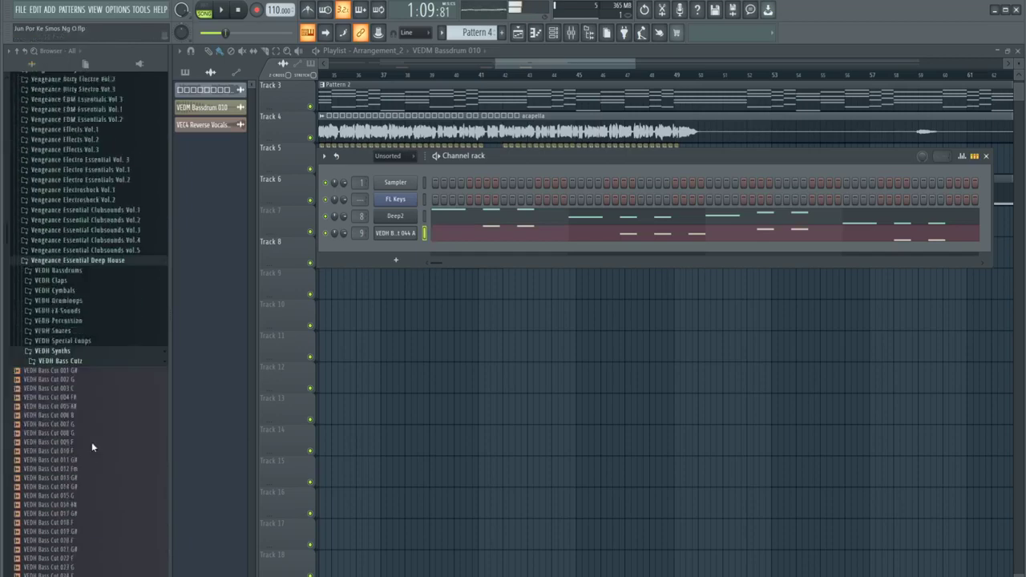
click(77, 446)
key(Down)
key(Down)
key(Down)
key(Down)
key(Down)
key(Down)
key(Down)
key(Down)
key(Down)
key(Down)
key(Down)
key(Down)
key(Down)
key(Down)
key(Down)
key(Down)
key(Down)
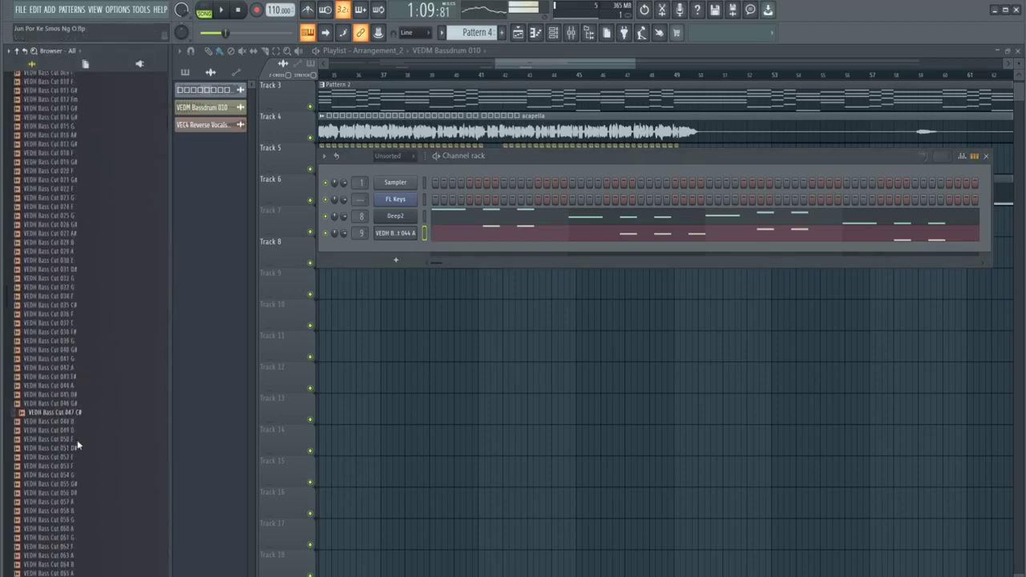
key(Up)
key(Up)
key(Up)
key(Up)
key(Up)
key(Up)
key(Up)
key(Up)
key(Up)
key(Up)
key(Down)
key(Down)
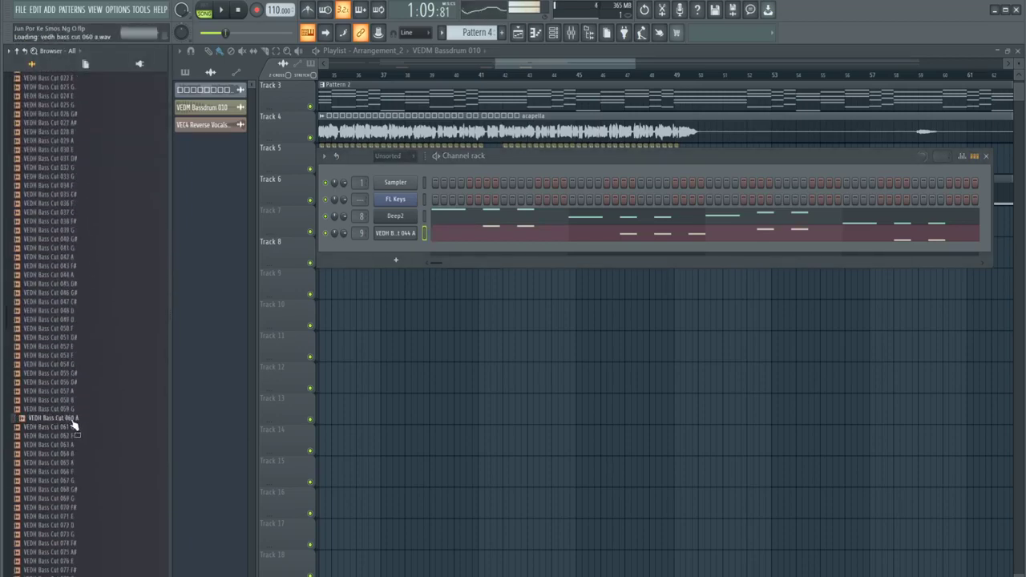
scroll(74, 425, down, 6)
click(77, 427)
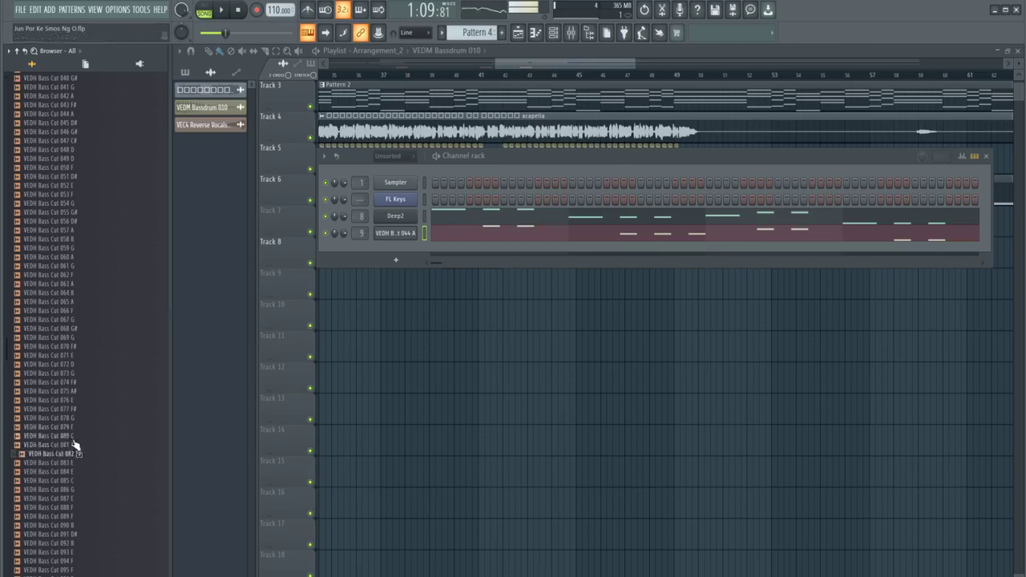
scroll(74, 445, down, 4)
key(Down)
key(Down)
key(Down)
key(Down)
key(Down)
key(Down)
scroll(84, 433, down, 2)
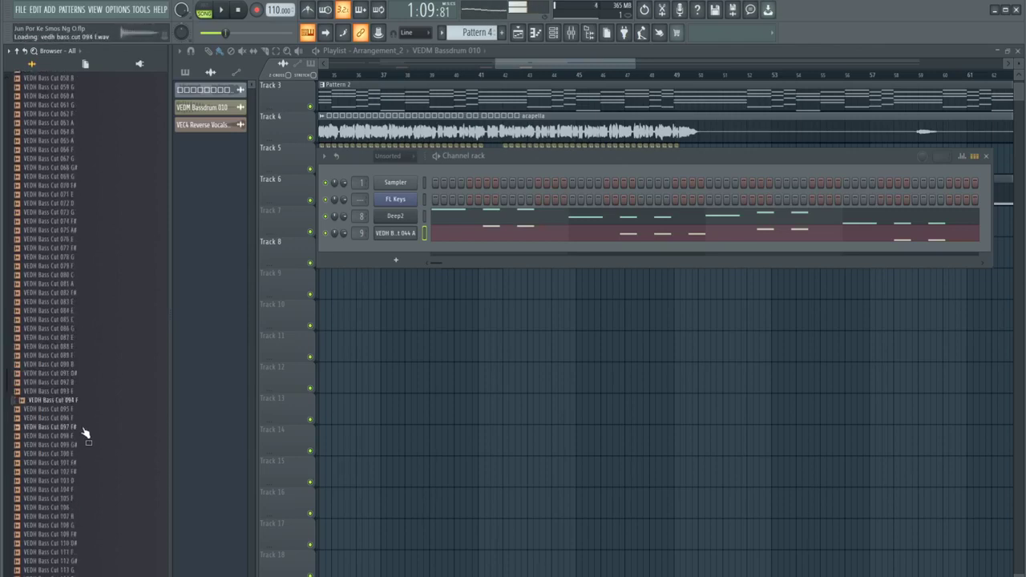
key(Down)
key(Down)
scroll(85, 433, down, 2)
click(80, 419)
key(Down)
key(Down)
key(Down)
key(Down)
scroll(78, 433, down, 6)
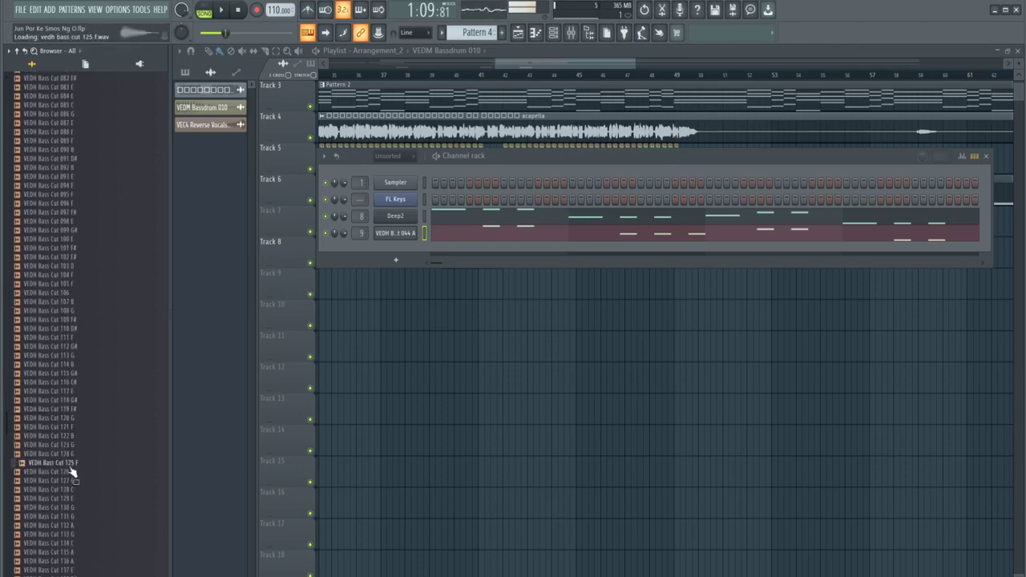
scroll(70, 457, down, 4)
click(69, 446)
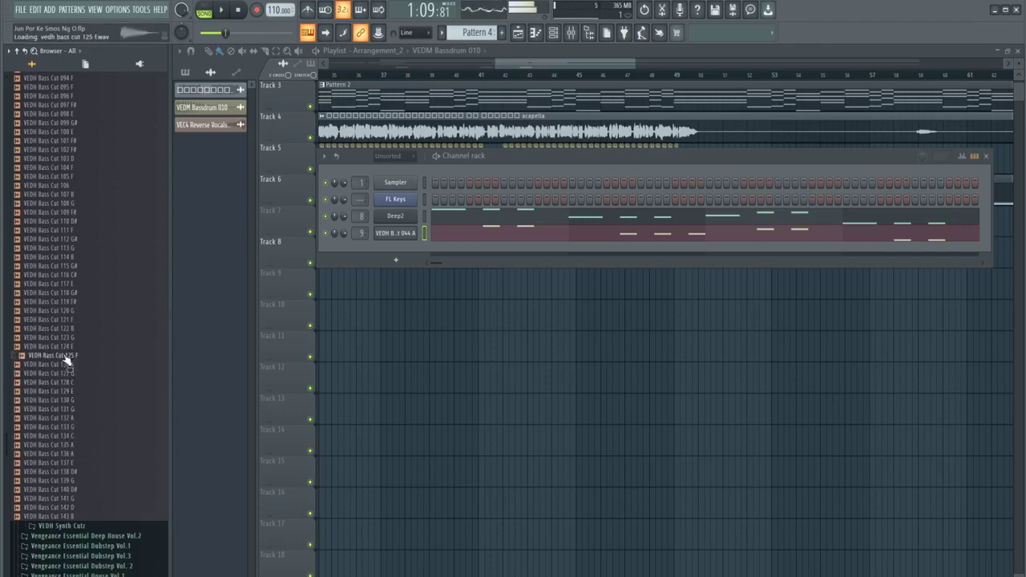
Add VEDH Bass Cut 126 A as a new channel and route it to mixer track 10
drag(186, 356, 406, 243)
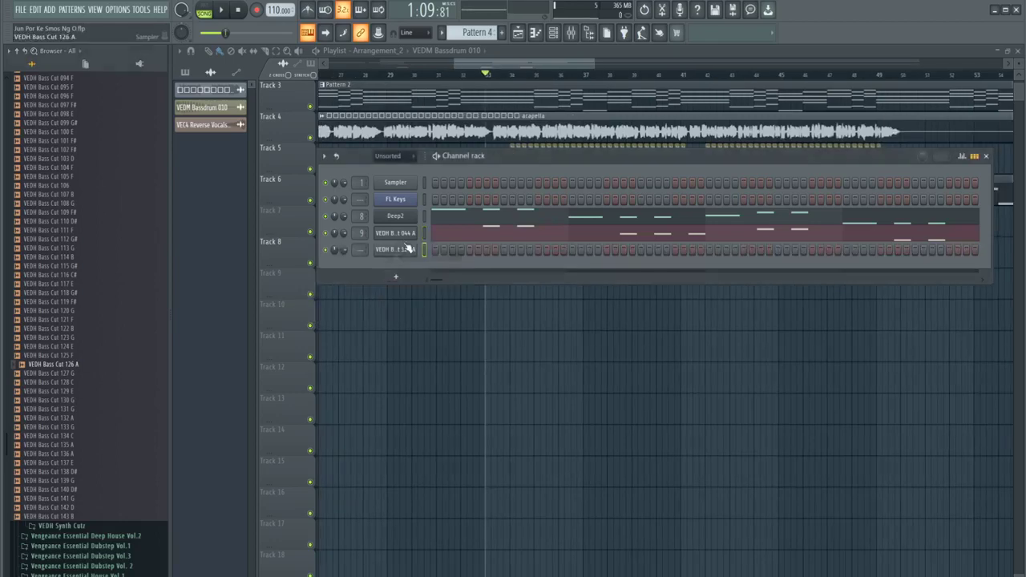
click(407, 251)
click(229, 138)
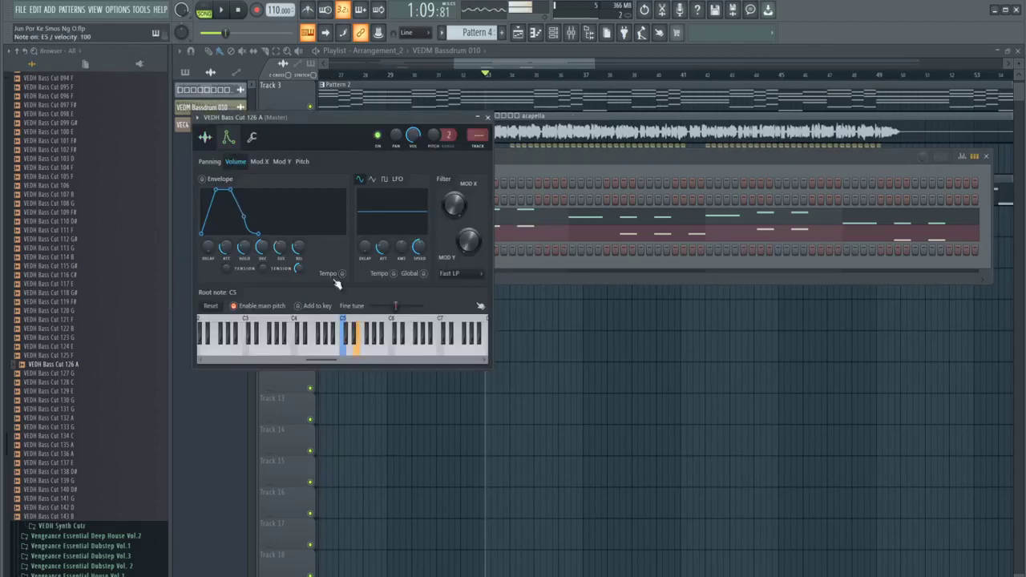
click(480, 147)
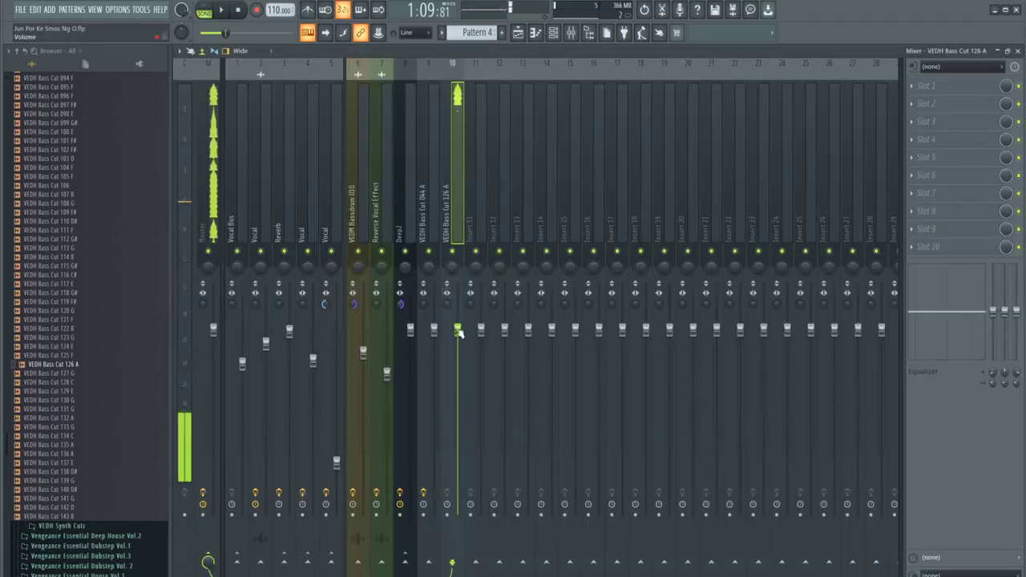
Lower the volume of the VEDH Bass Cut 126 A mixer track and insert Fruity Parametric EQ 2 in slot 3
drag(458, 332, 457, 362)
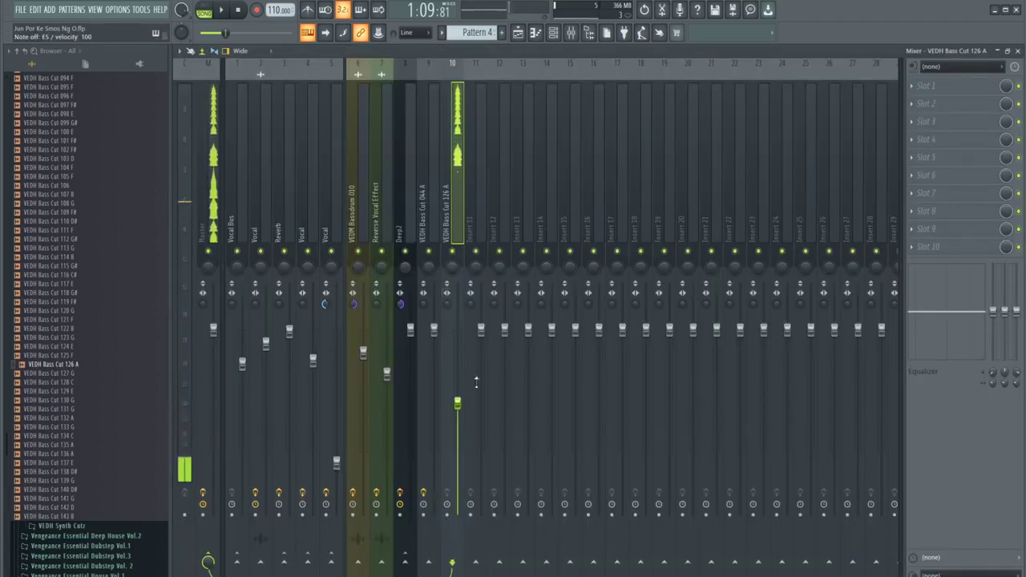
click(926, 121)
click(777, 84)
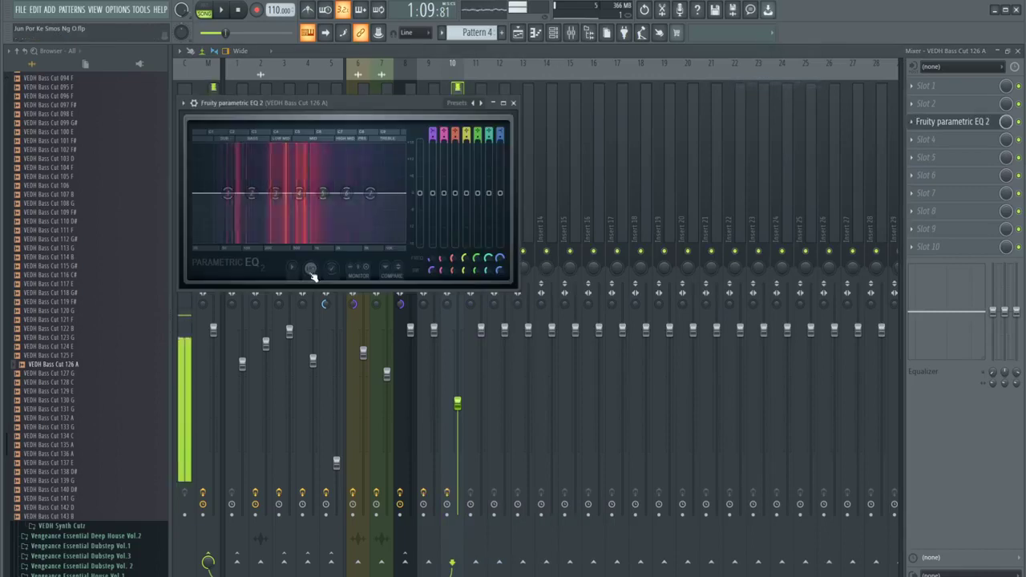
Equalize VEDH Bass Cut 126 A with a low cut on band 1, a slight band 3 boost and a mid dip on band 5
drag(229, 193, 244, 239)
mouse_move(276, 194)
mouse_down()
mouse_move(280, 204)
mouse_move(321, 202)
mouse_move(321, 210)
mouse_move(273, 196)
mouse_move(316, 220)
mouse_move(265, 187)
mouse_up()
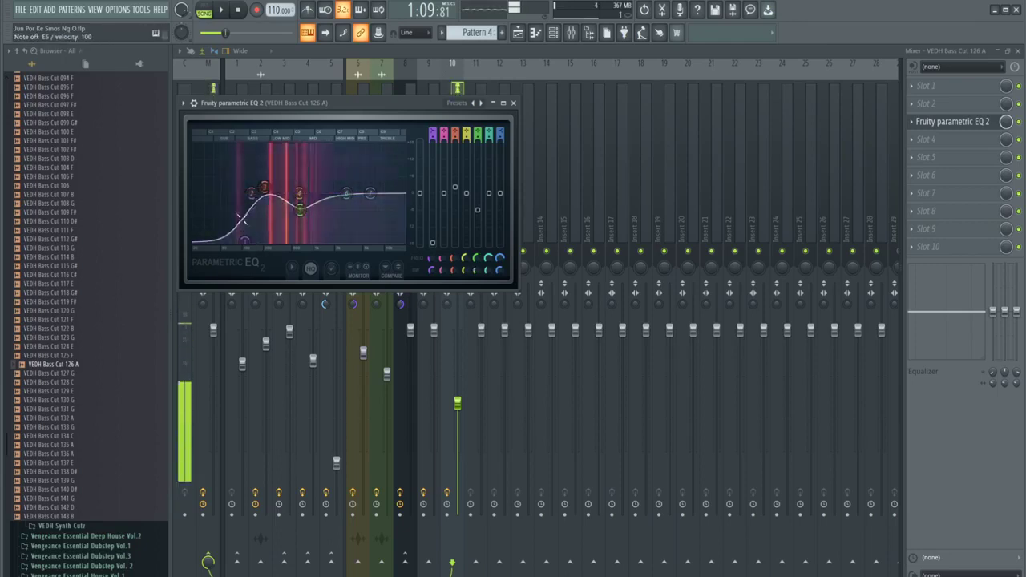
click(513, 102)
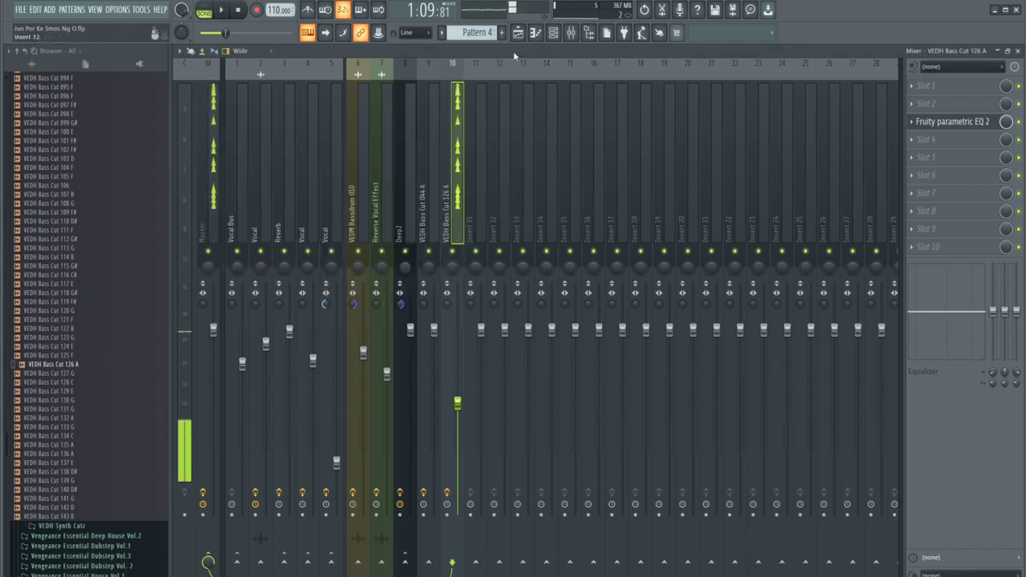
Paste the VEDH Bass Cut 044 A notes into the VEDH Bass Cut 126 A channel and play the pattern
click(553, 33)
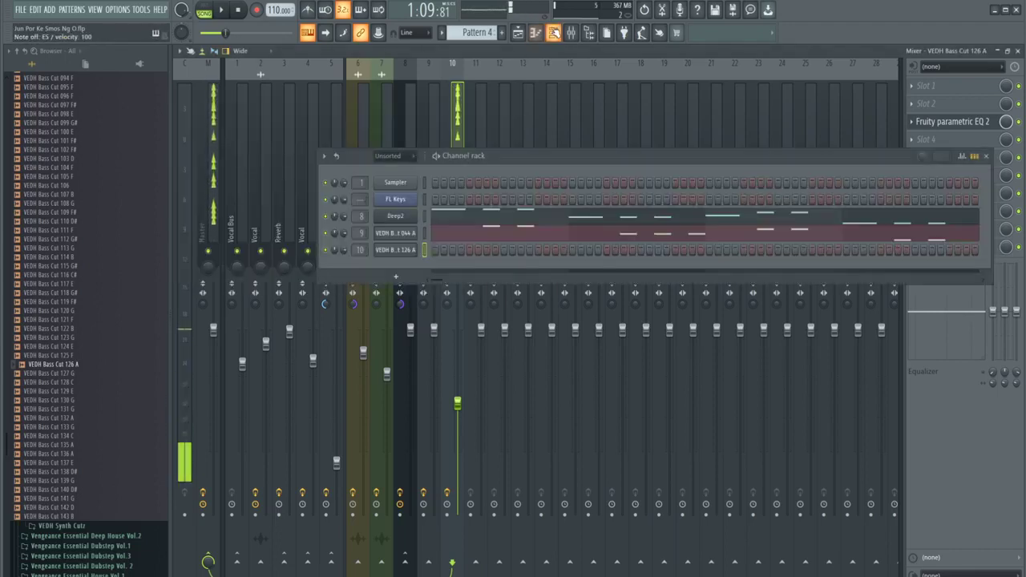
click(426, 250)
key(ctrl+v)
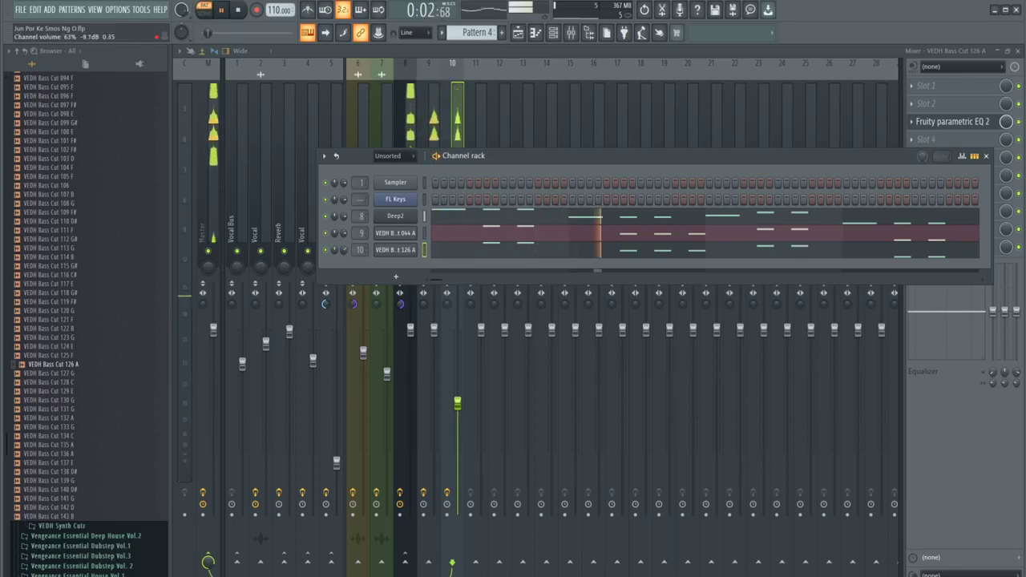
key(space)
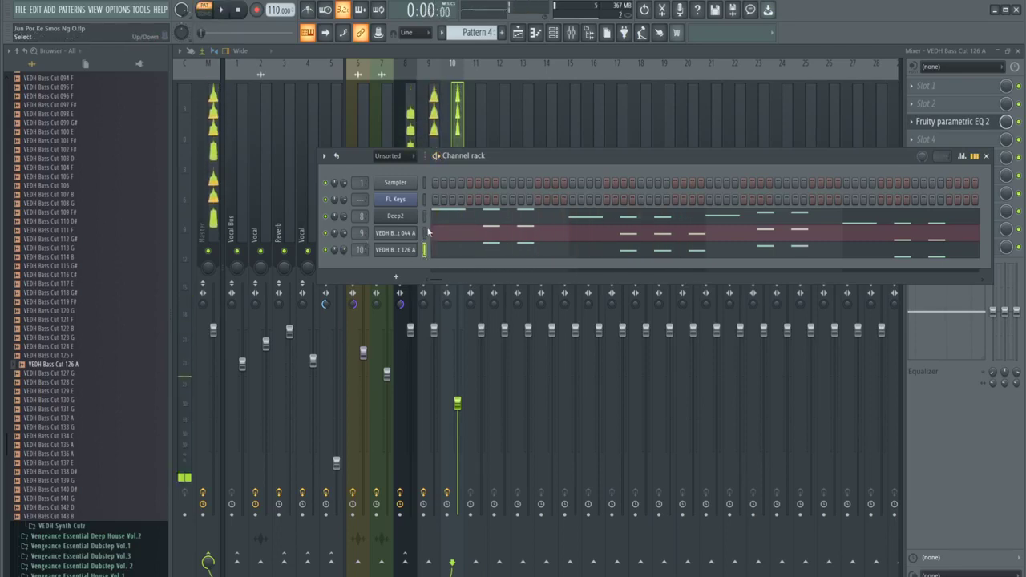
Try the Deep2 notes on the VEDH Bass Cut 126 A channel, then clear that channel's notes
key(ctrl+x)
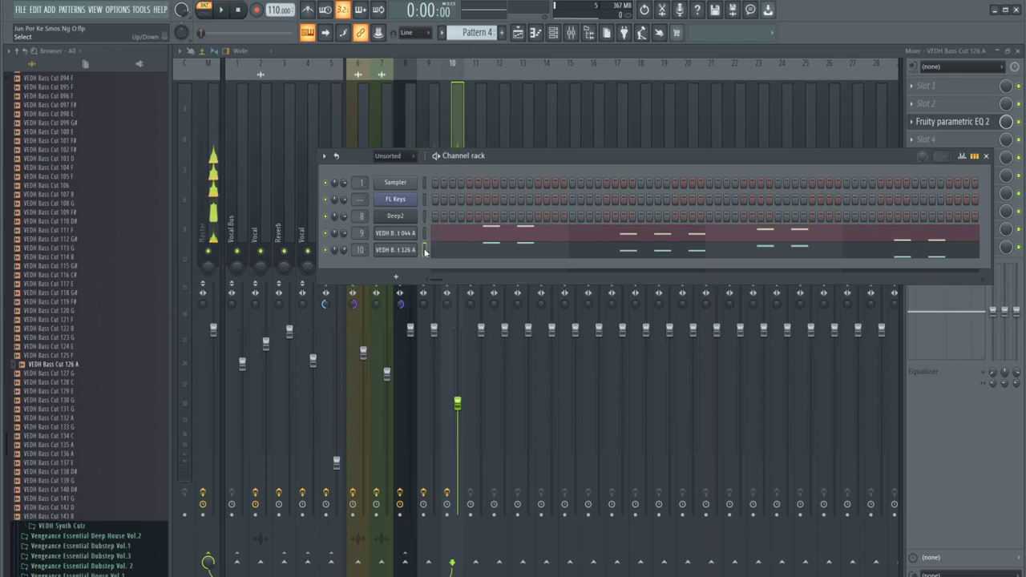
key(ctrl+z)
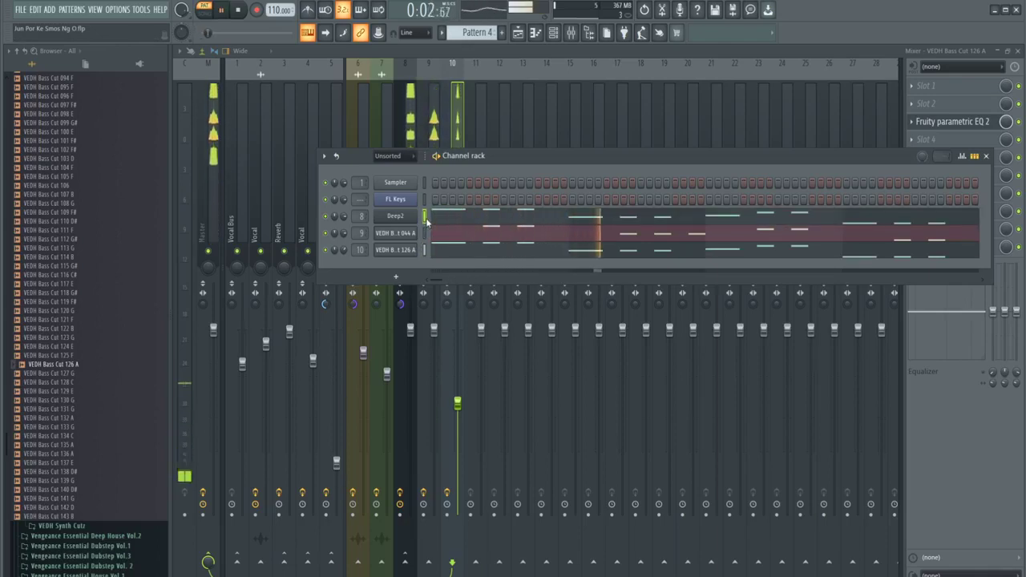
click(424, 252)
key(ctrl+x)
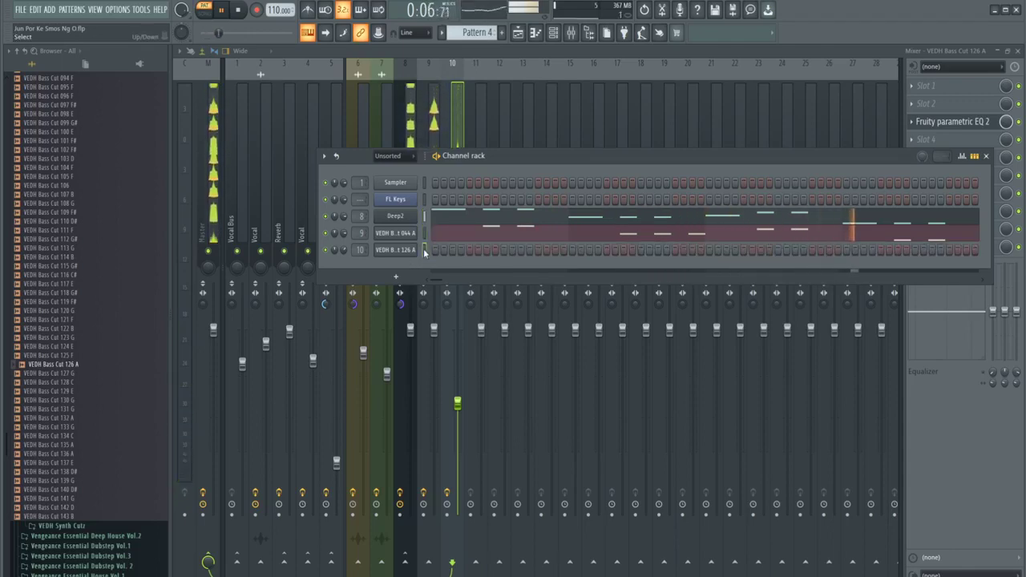
Paste the VEDH Bass Cut 044 A notes into the VEDH Bass Cut 126 A channel and play the arrangement from just before bar 34
click(425, 251)
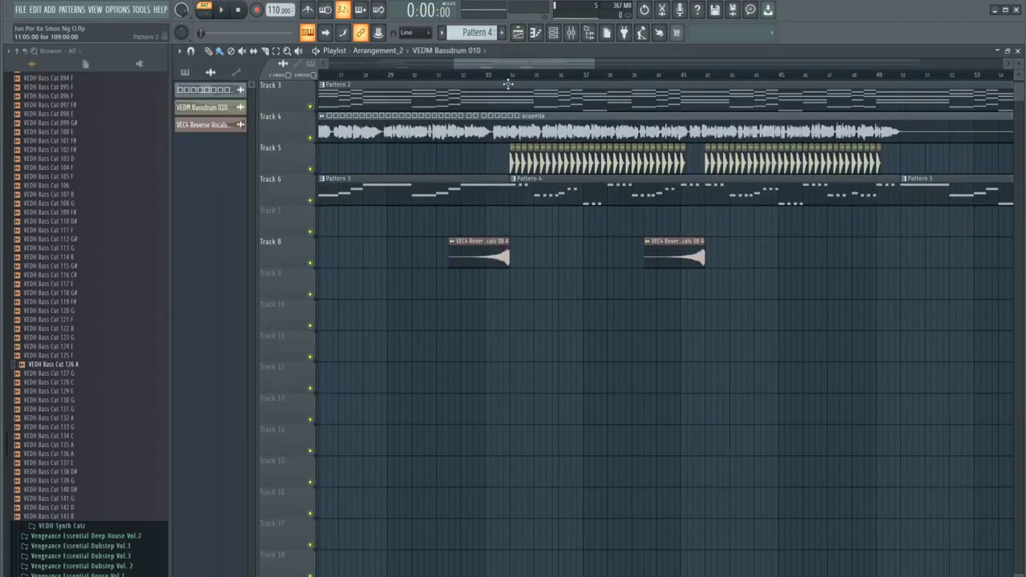
click(498, 75)
key(space)
scroll(529, 153, up, 2)
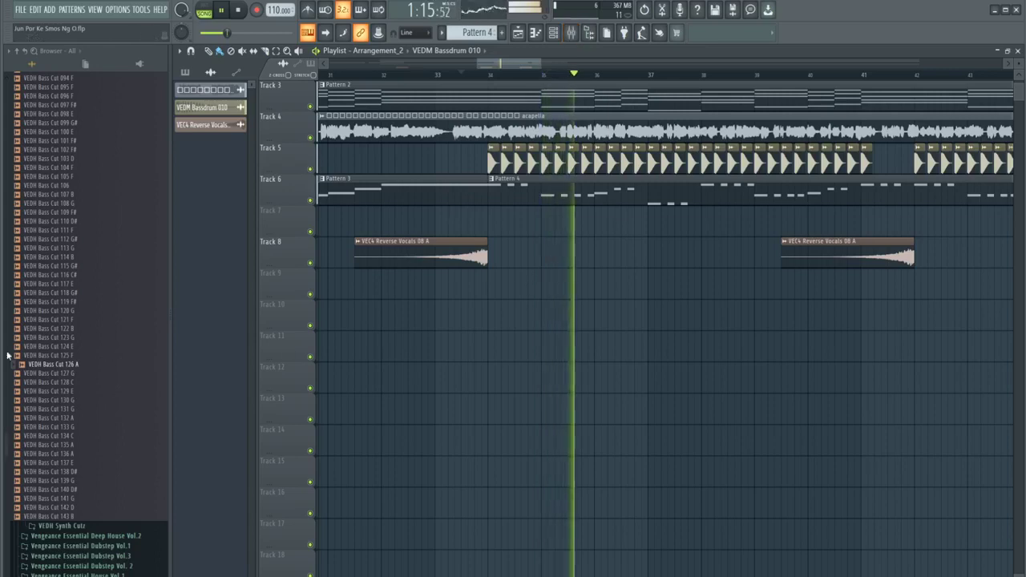
Stop playback and audition VEDH Bass Cut samples near the end of the folder, around 133 G to 140 D#
scroll(69, 361, down, 4)
click(64, 338)
key(space)
key(Up)
key(Up)
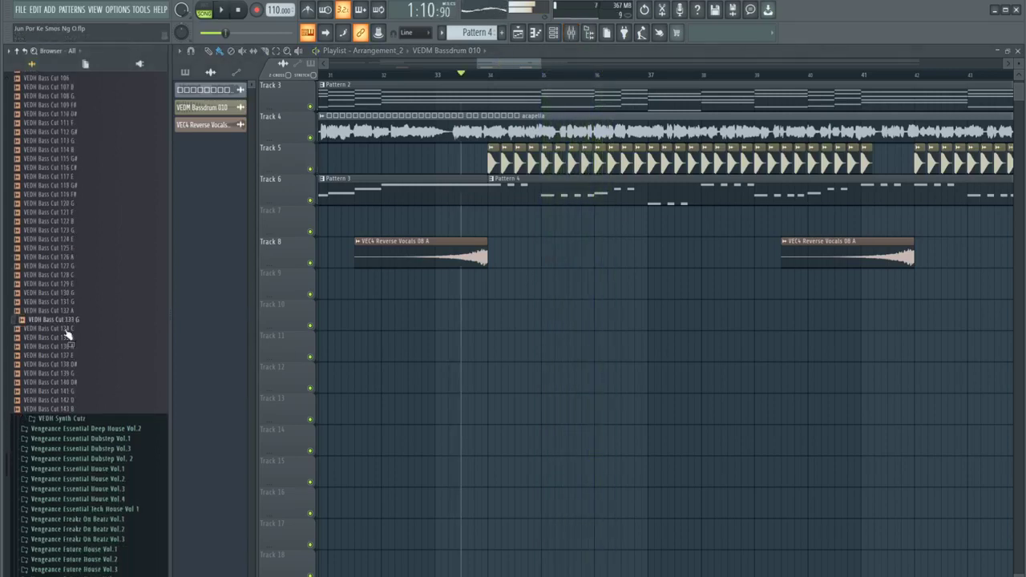
Open the channel rack and audition earlier VEDH Bass Cut samples, working back from 106 to 026 G#
click(536, 33)
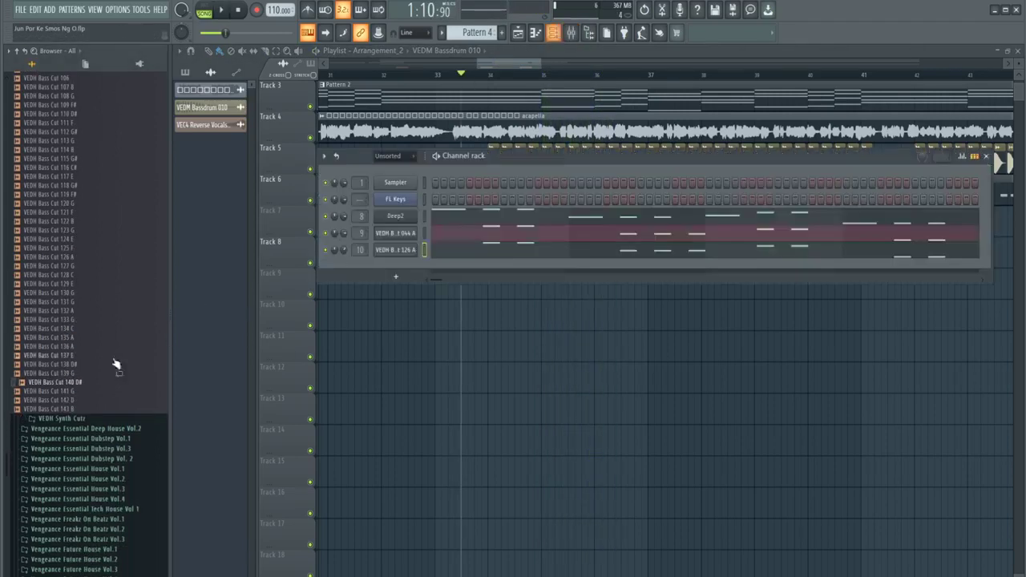
scroll(67, 385, up, 12)
click(64, 294)
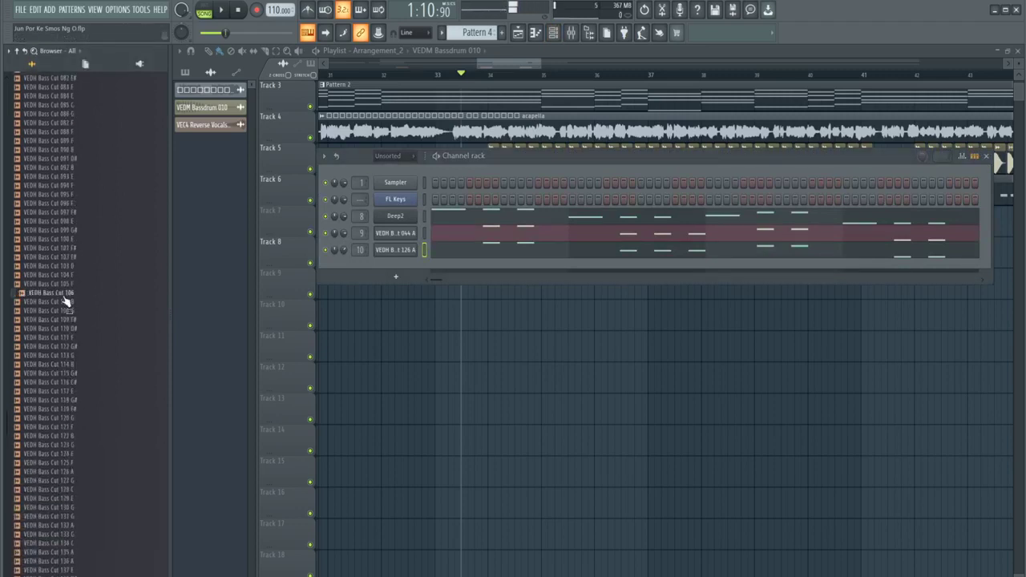
click(64, 308)
scroll(65, 276, up, 4)
click(67, 300)
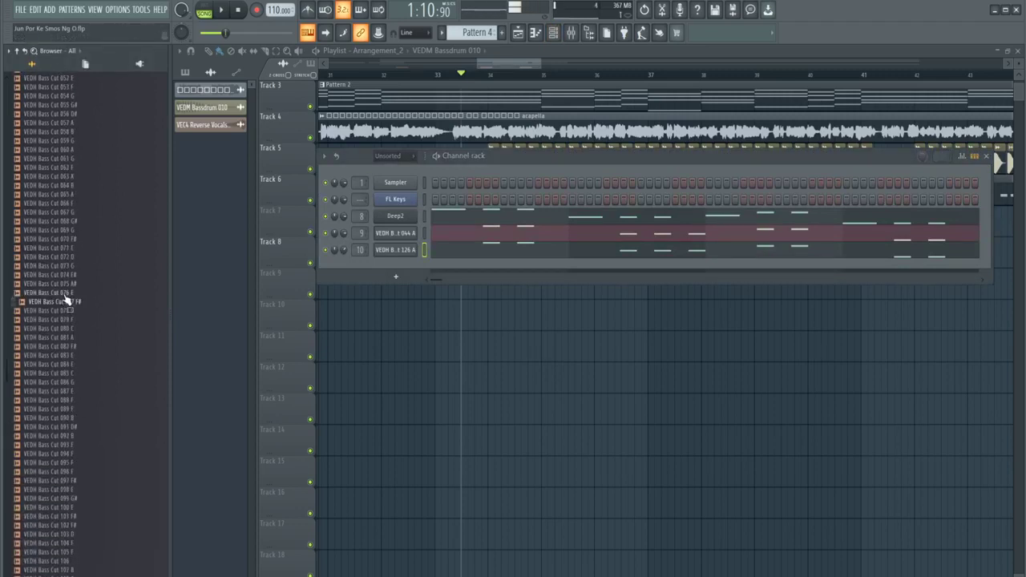
scroll(67, 216, up, 8)
click(67, 230)
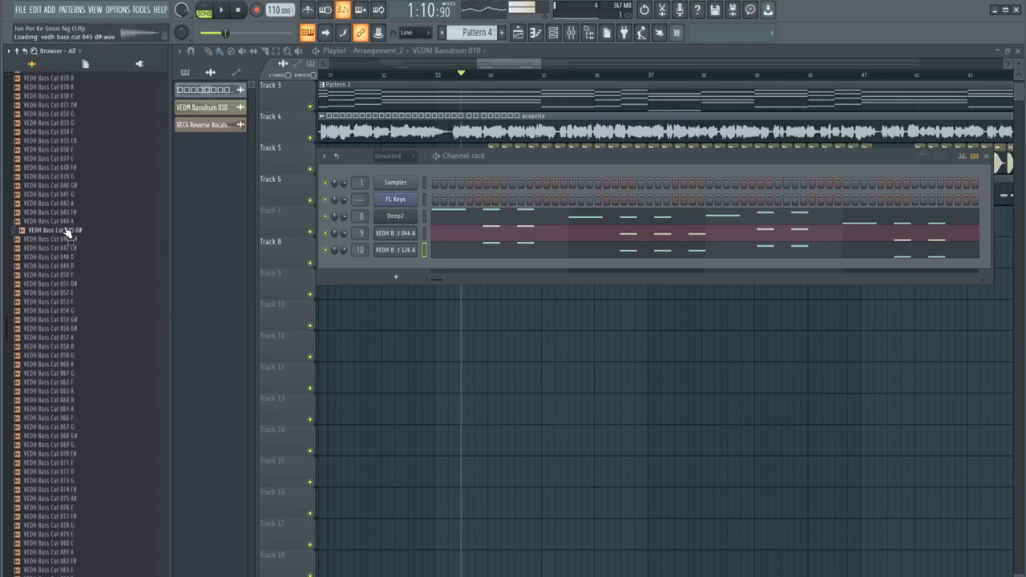
scroll(62, 195, up, 4)
click(67, 194)
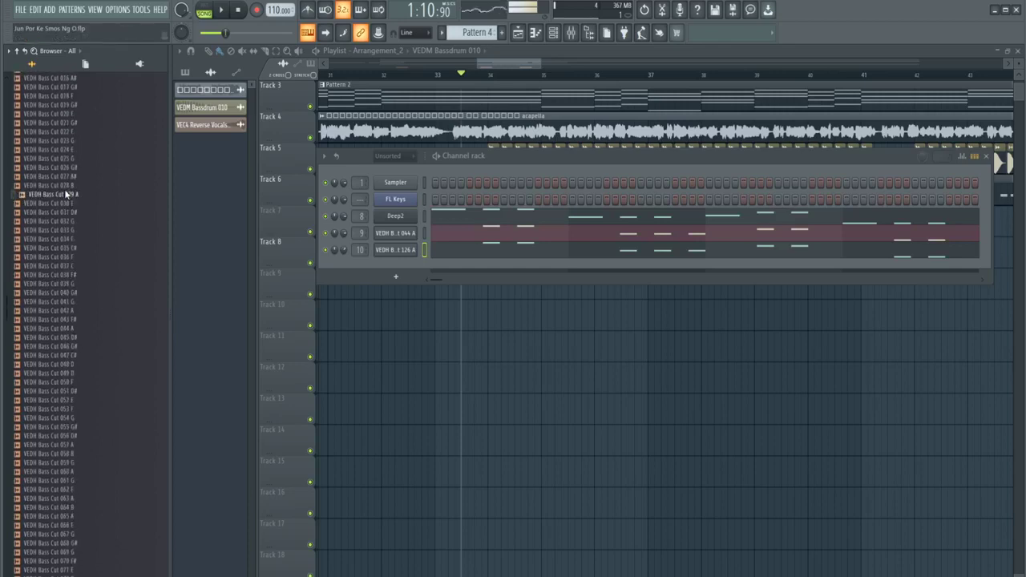
scroll(69, 192, up, 4)
click(68, 204)
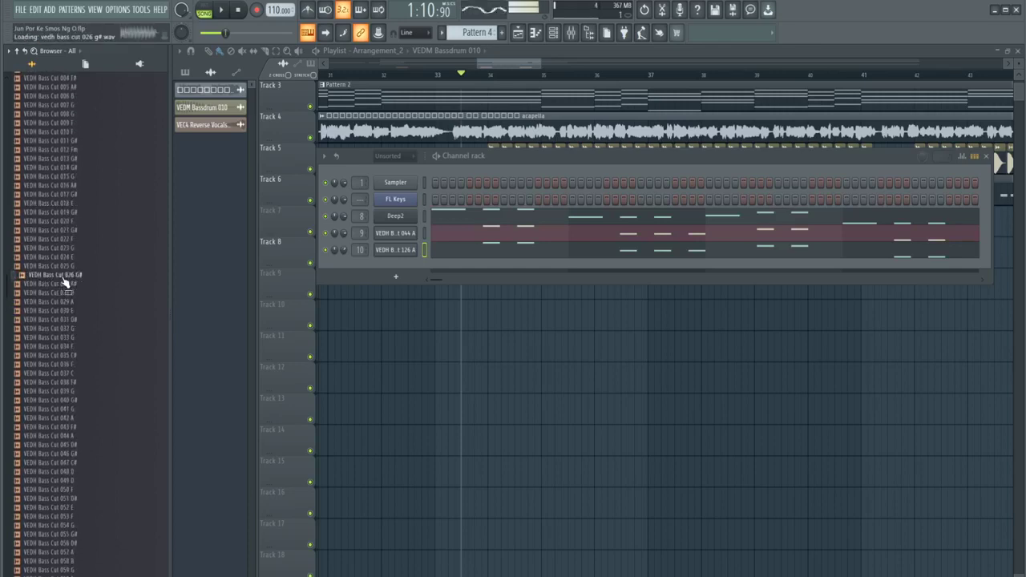
Add VEDH Bass Cut 027 A# as a new channel, replace its sample with VEDH Bass Cut 018 F and set the root note to F5
drag(398, 272, 400, 269)
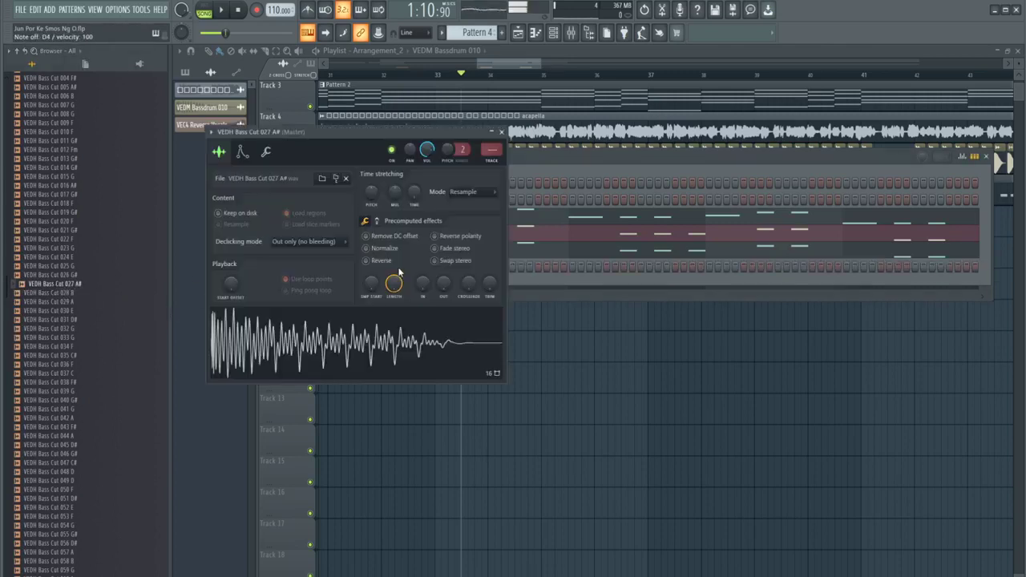
click(267, 152)
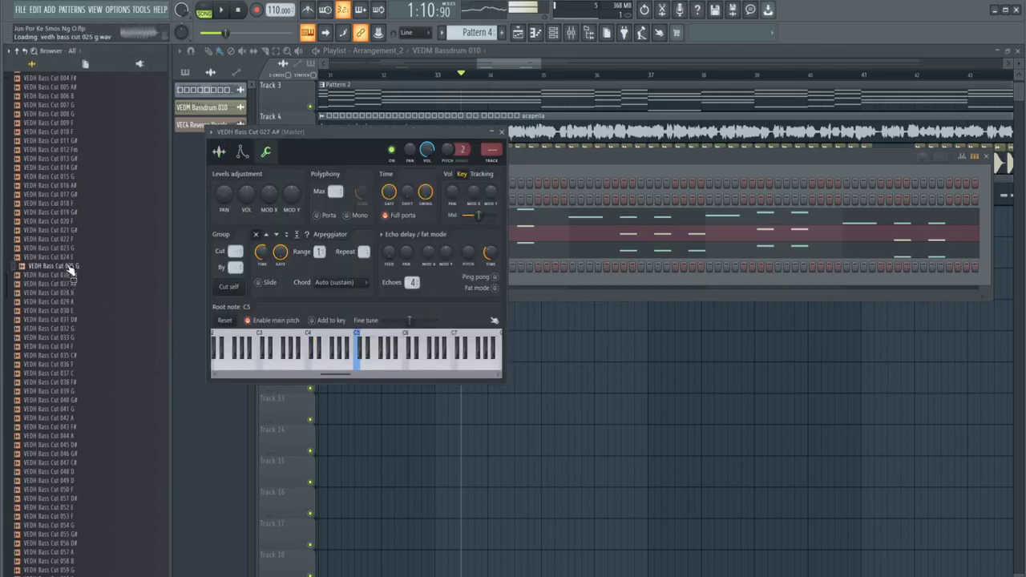
scroll(73, 235, up, 2)
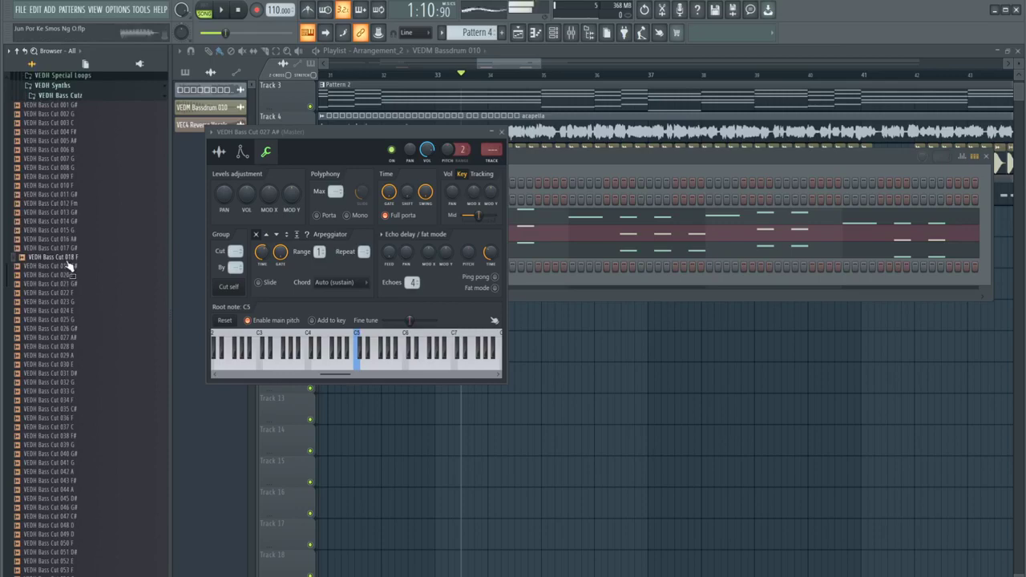
drag(345, 160, 338, 157)
click(267, 152)
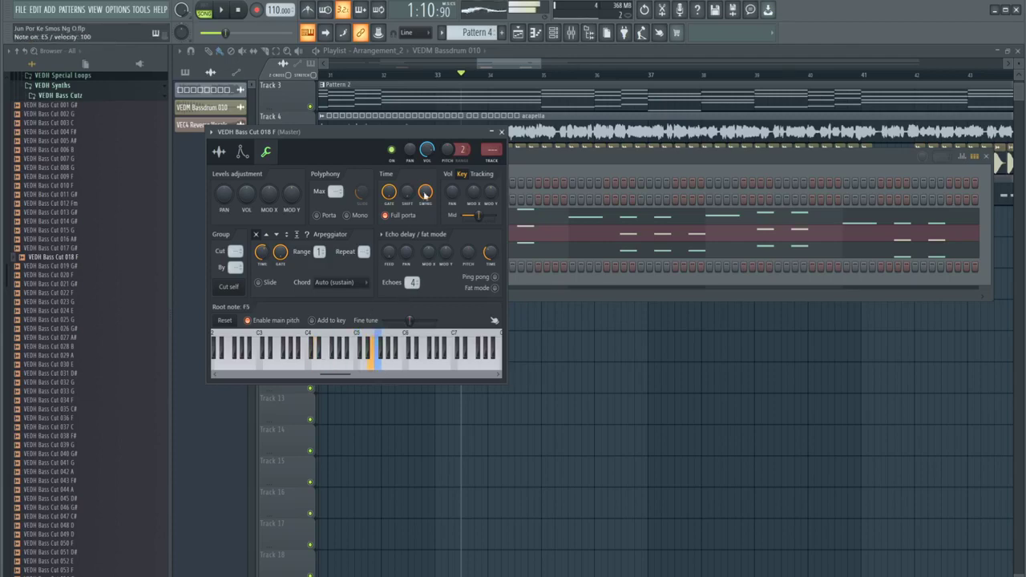
Route VEDH Bass Cut 018 F to mixer track 11 and add Fruity Parametric EQ 2 in slot 2 with a low cut on band 1
click(491, 161)
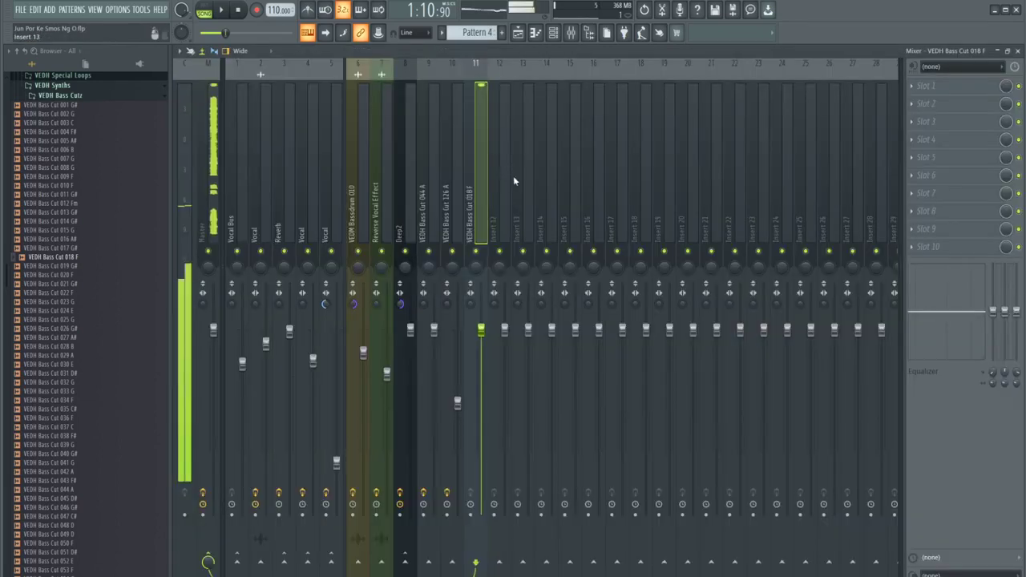
click(959, 103)
click(786, 87)
drag(250, 208, 260, 259)
In the VEDH Bass Cut 018 F piano roll, place notes A4, E4, F4, C4 and A4 at the starts of bars 1 to 5
click(554, 33)
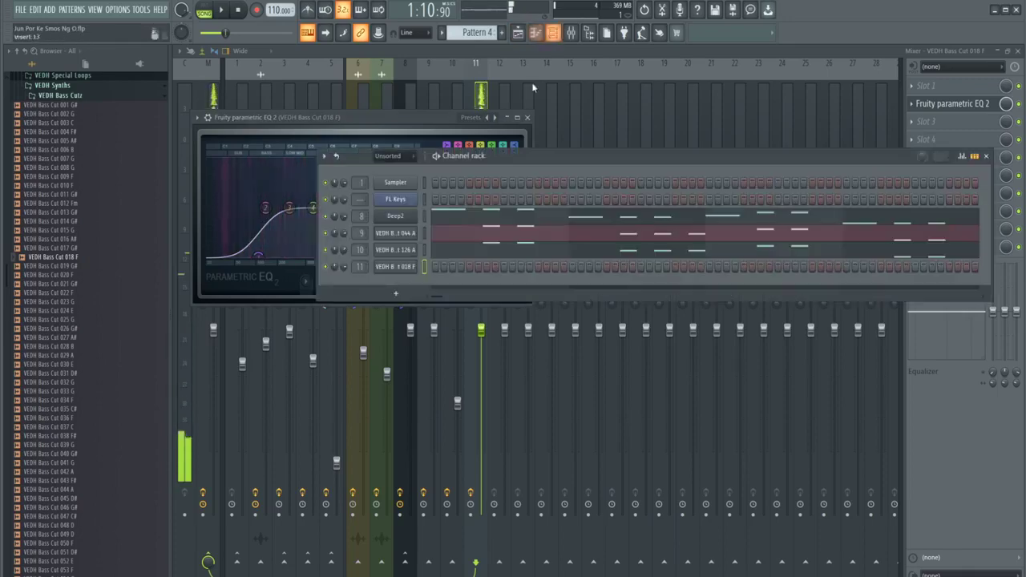
right_click(437, 262)
click(439, 269)
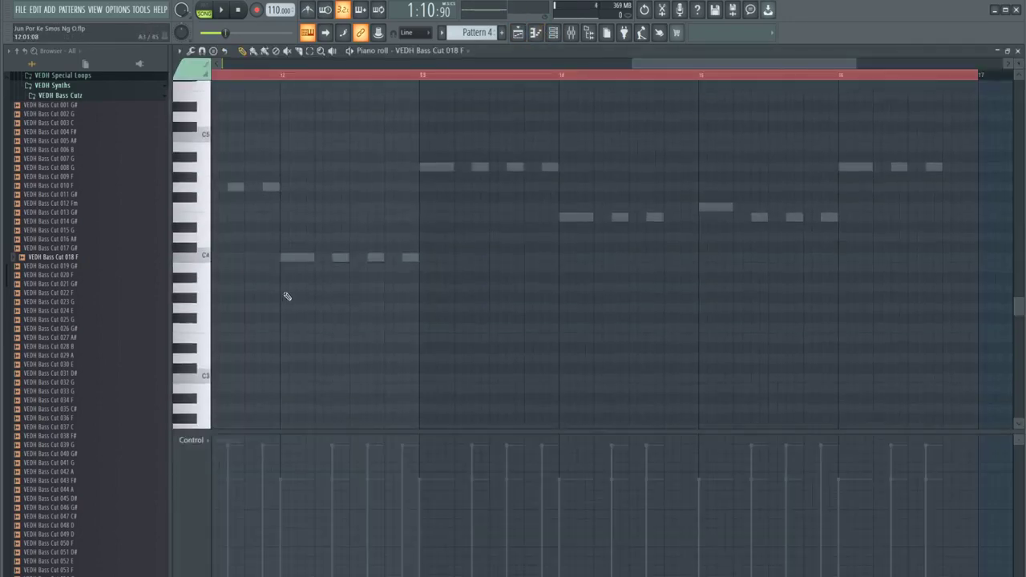
scroll(233, 184, up, 3)
click(216, 165)
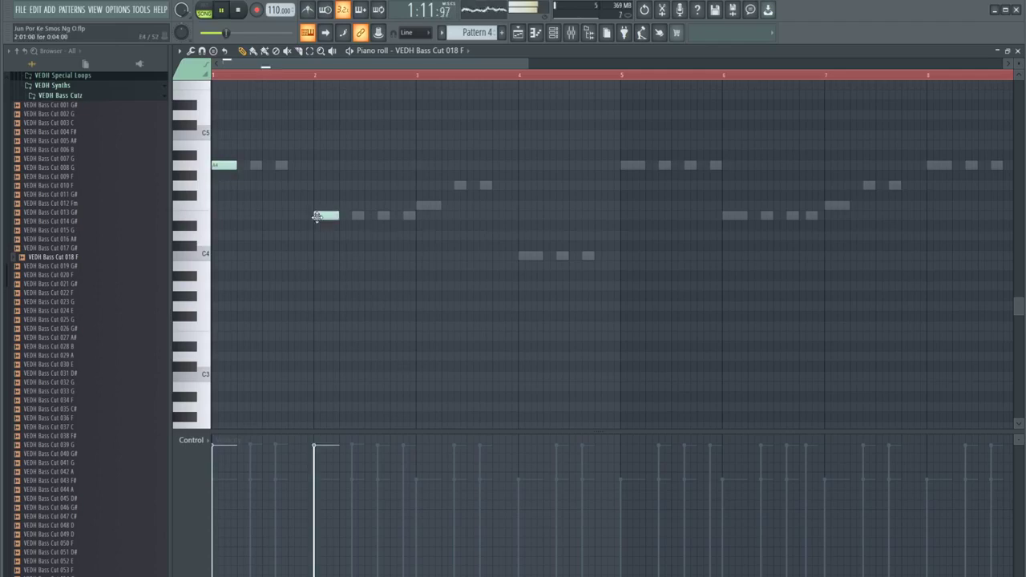
click(423, 206)
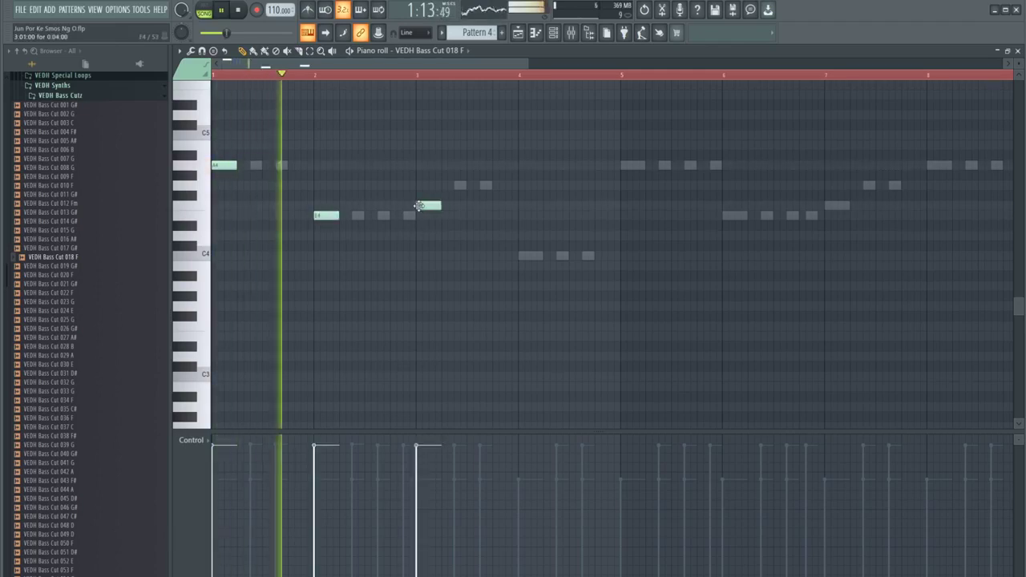
click(525, 256)
click(626, 166)
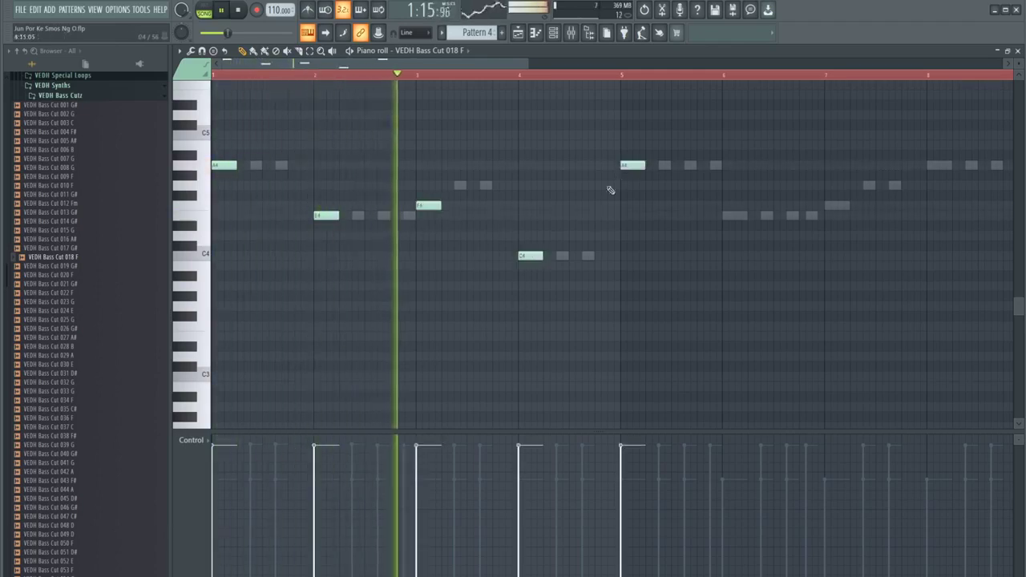
Continue the VEDH Bass Cut 018 F line with E4, F4, A4 and A4 at the starts of bars 6 to 9
scroll(561, 204, down, 2)
click(510, 215)
click(568, 205)
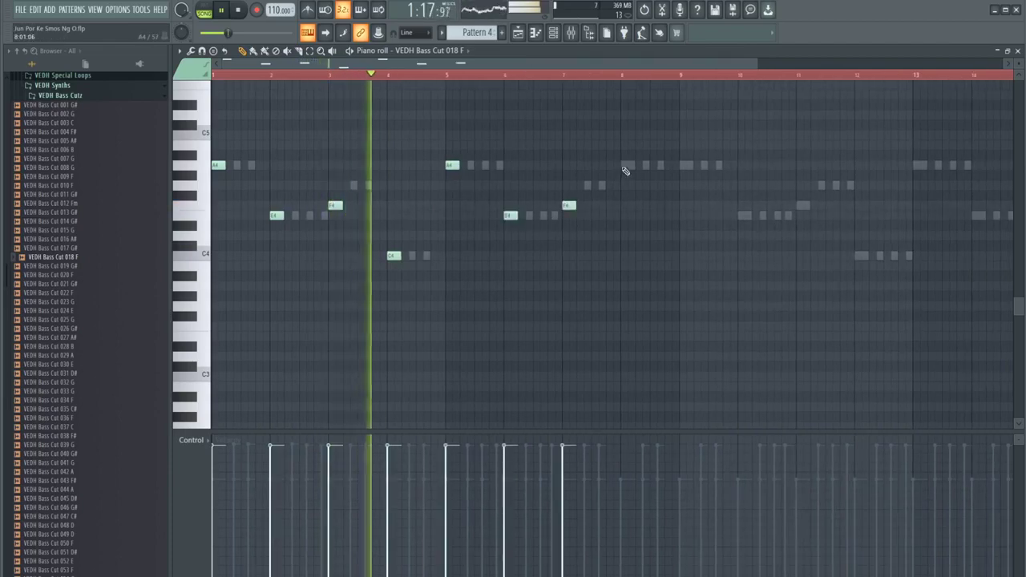
click(625, 165)
click(684, 165)
Complete the VEDH Bass Cut 018 F line with one note per bar in bars 10 to 16: E4, F4, C4, A4, E4, F4, A4
scroll(394, 307, down, 1)
scroll(394, 307, right, 1)
click(560, 215)
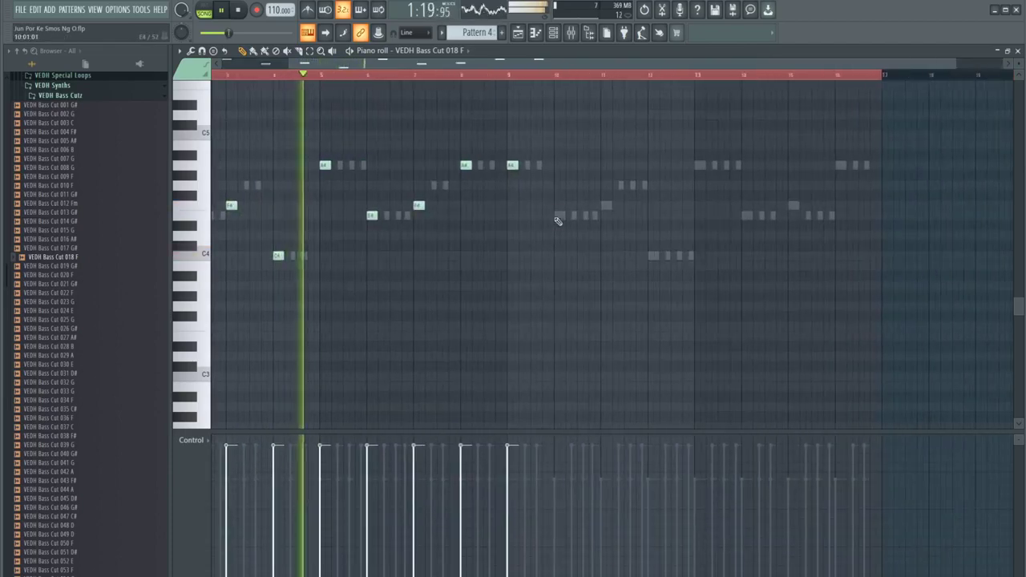
click(605, 205)
click(652, 256)
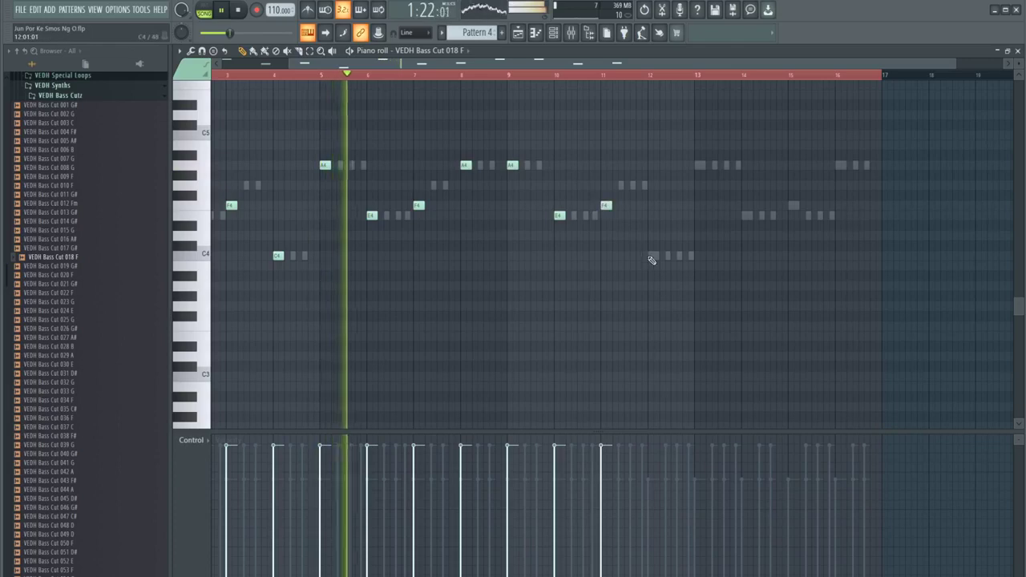
click(699, 165)
click(746, 215)
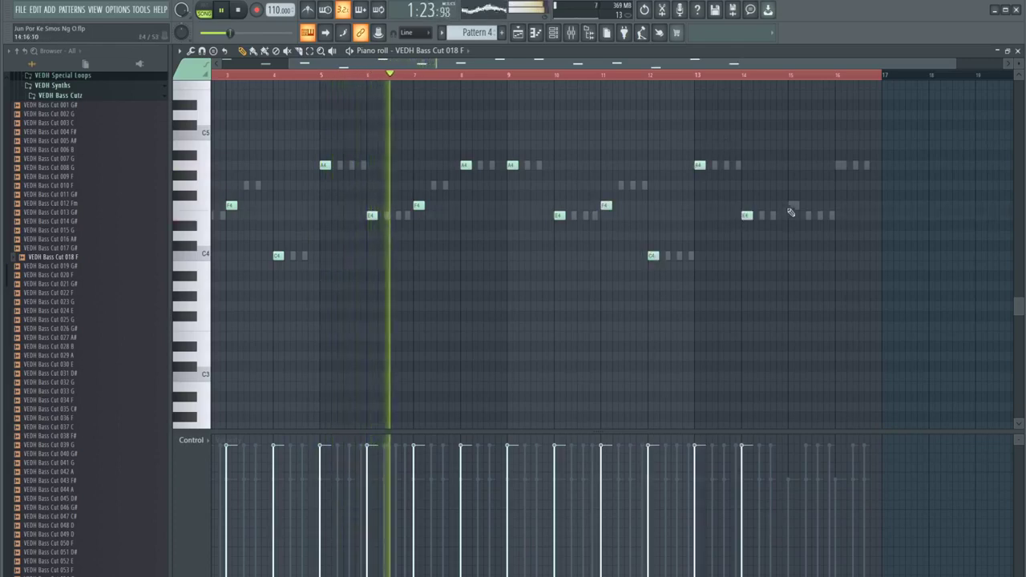
click(793, 205)
click(845, 165)
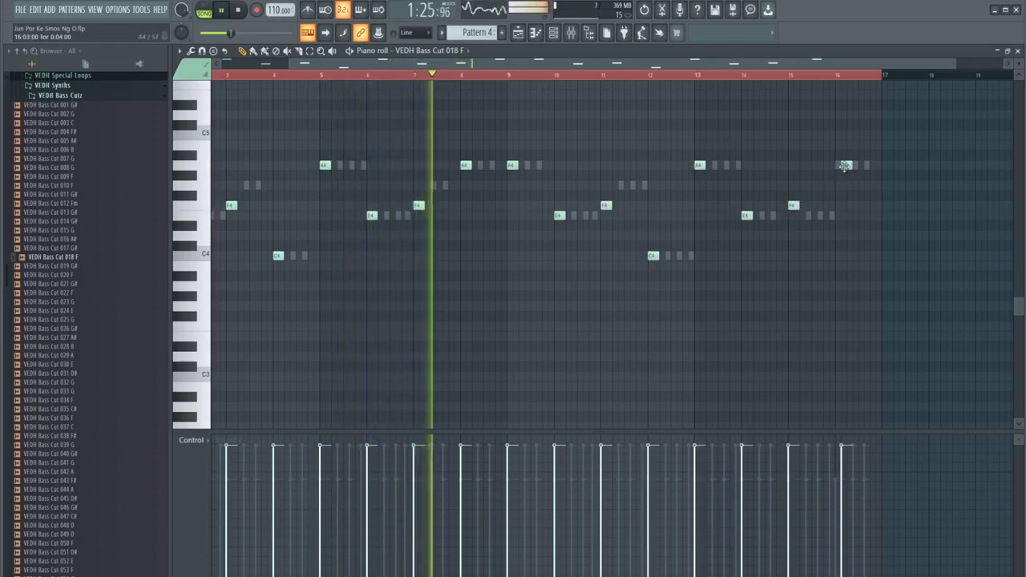
Return to the playlist, stop playback and browse the VEDH Cymbals folder in Vengeance Essential Deep House
key(F5)
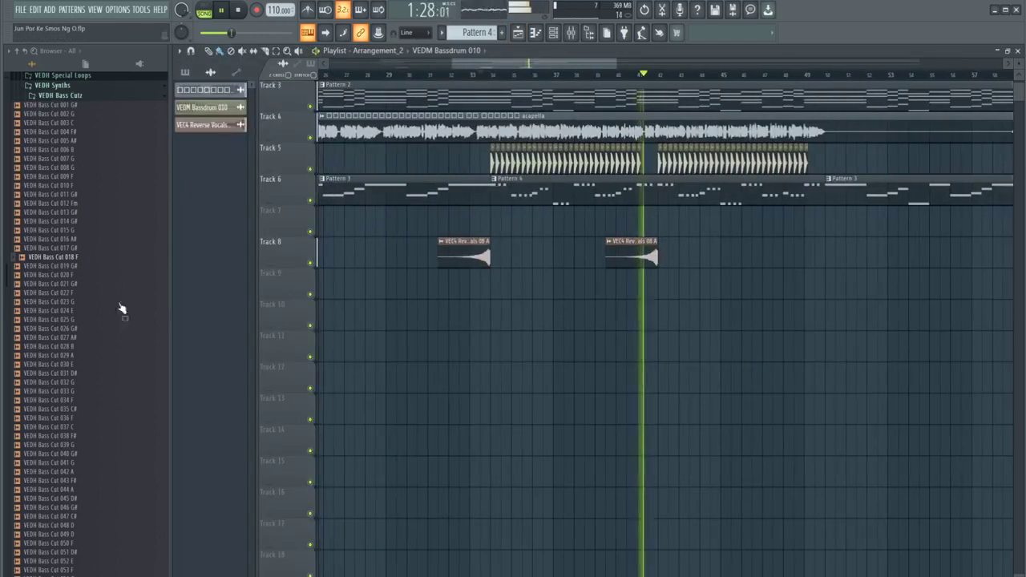
scroll(80, 240, up, 4)
click(55, 193)
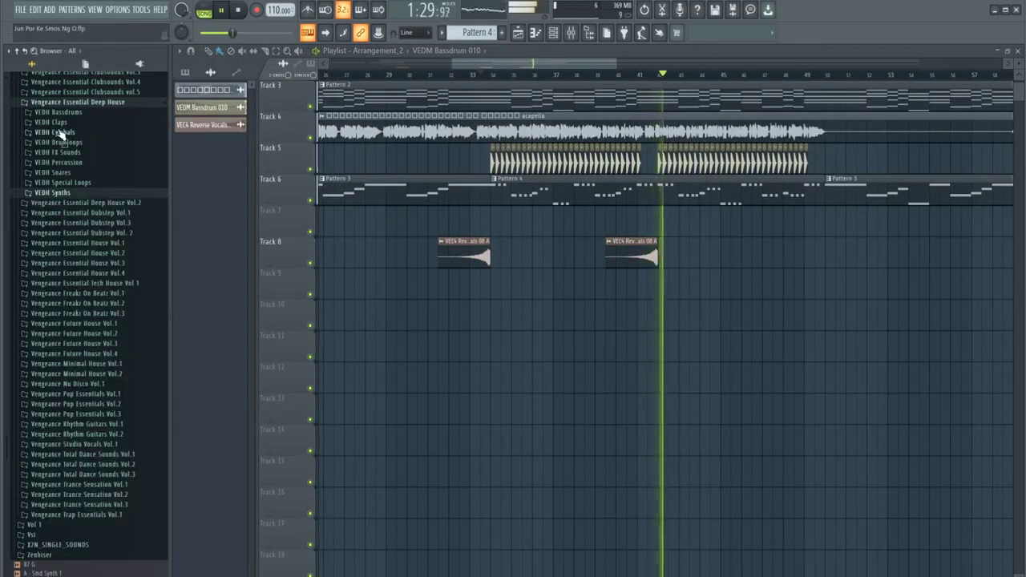
click(56, 132)
click(55, 152)
key(space)
click(54, 153)
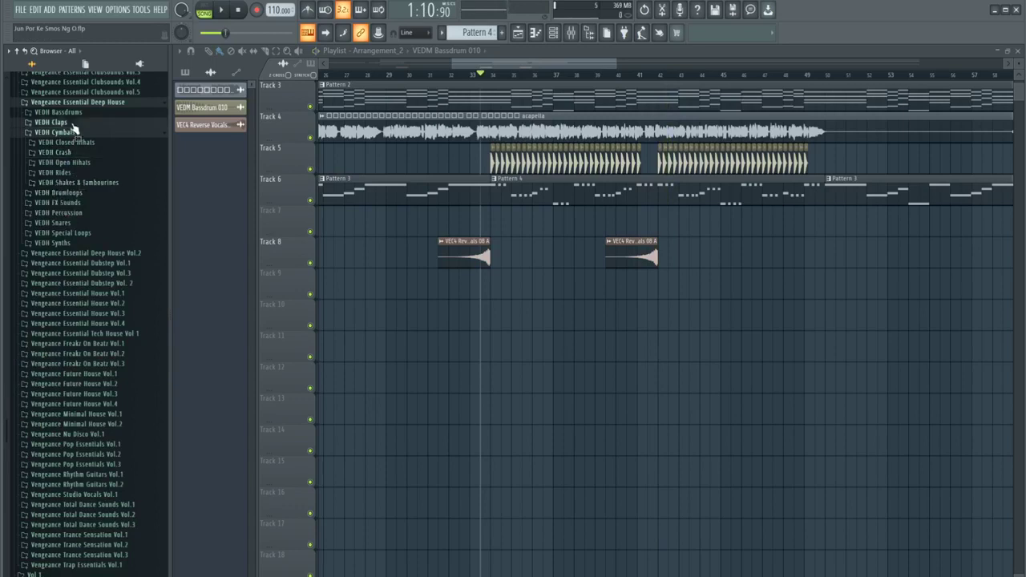
Audition the VEDH Claps samples, place VEDH Clap 013 -34ms on Track 7 at beat 2 of bar 34 and play the arrangement
click(71, 123)
click(69, 157)
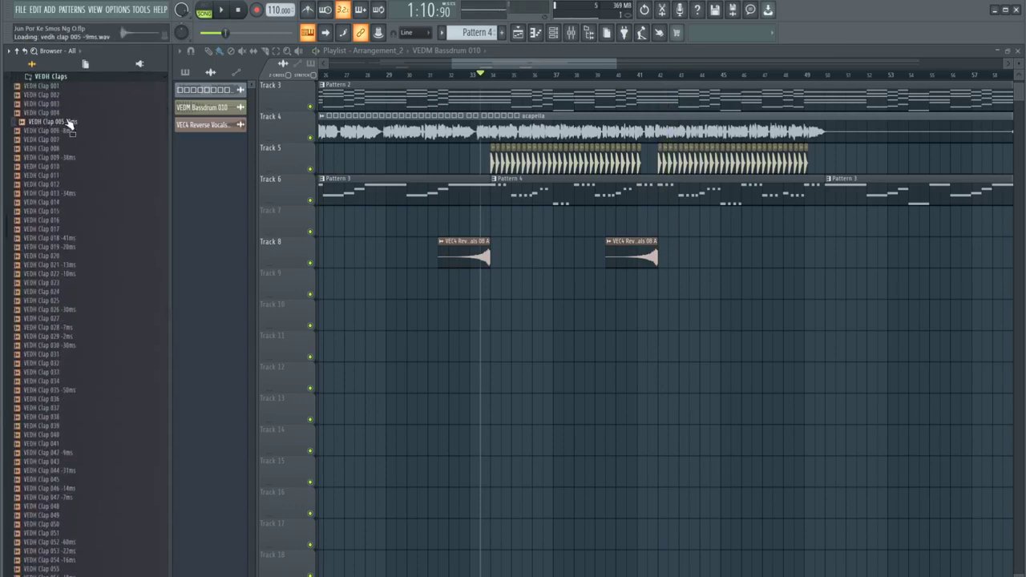
drag(69, 193, 539, 226)
scroll(538, 226, up, 5)
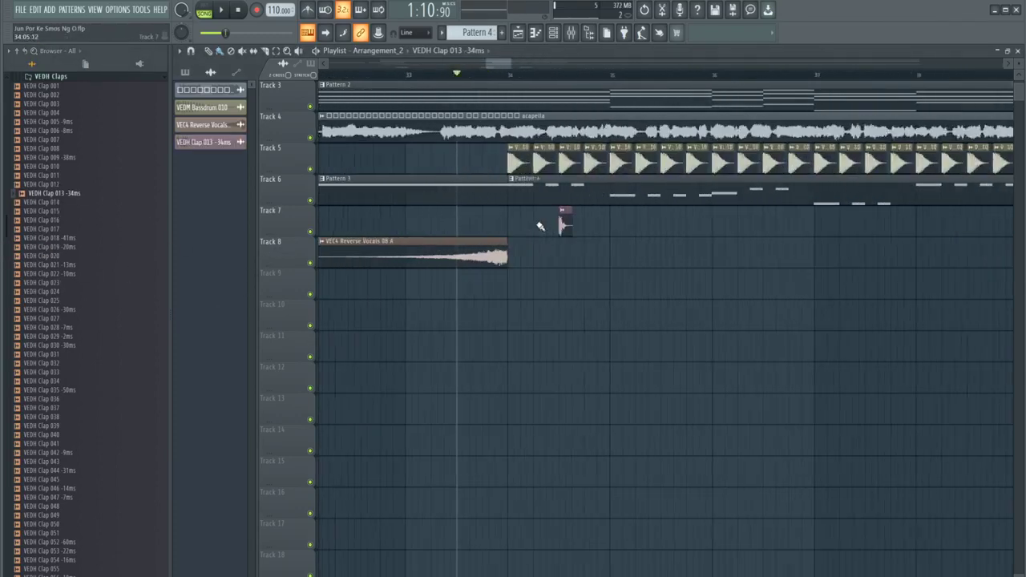
key(space)
scroll(566, 233, up, 3)
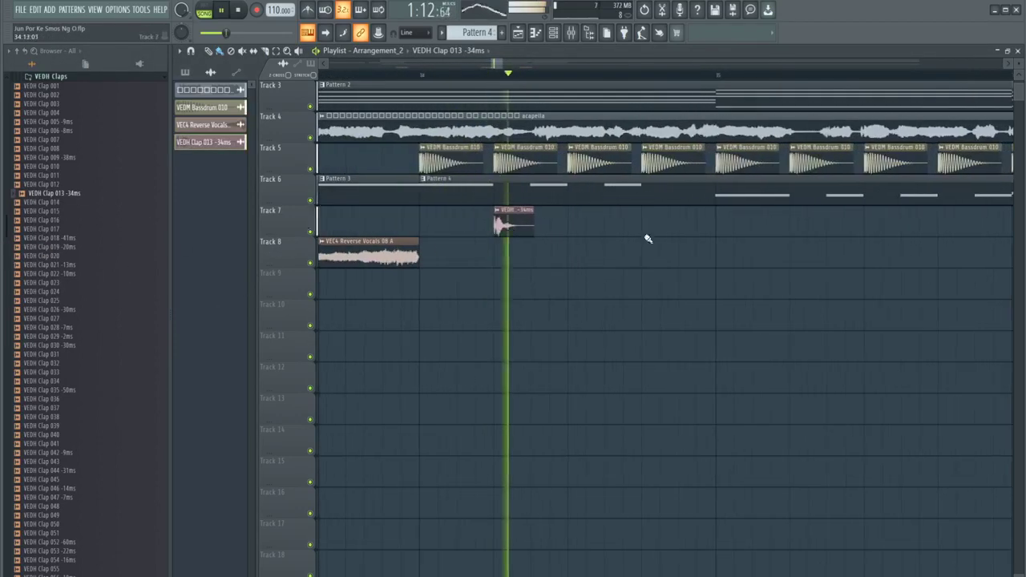
Add VEDH Clap 013 clips on Track 7 at beat 4 of bar 34 and beats 2 and 4 of bar 35
click(642, 225)
scroll(566, 238, down, 3)
click(568, 223)
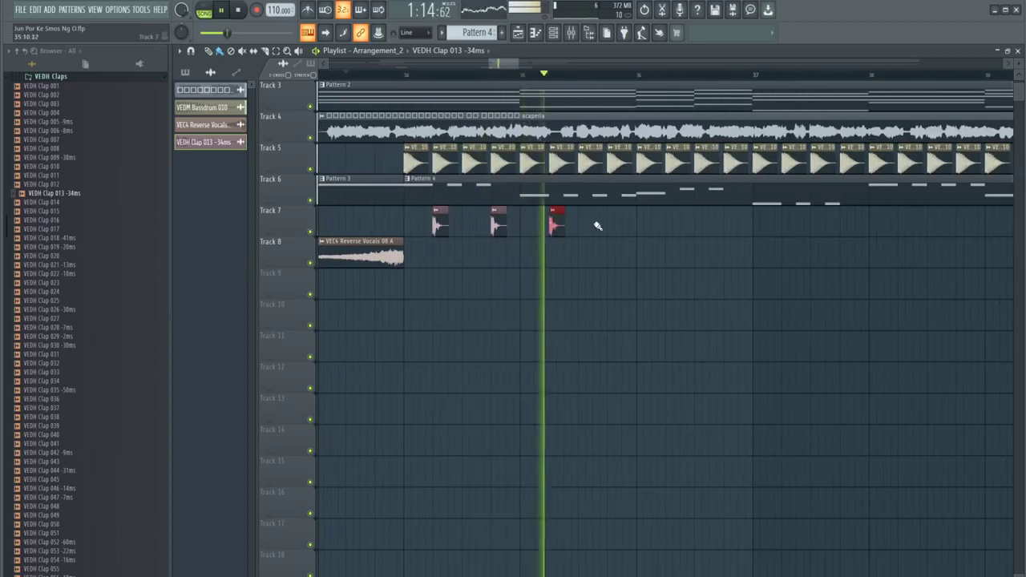
click(613, 223)
Select the Track 7 claps and duplicate them in growing groups to cover bars 36 to 41
drag(634, 221, 439, 247)
drag(494, 230, 666, 231)
scroll(666, 231, down, 3)
mouse_move(750, 228)
mouse_down()
mouse_move(561, 238)
mouse_move(758, 238)
mouse_up()
scroll(652, 242, down, 3)
scroll(813, 229, up, 3)
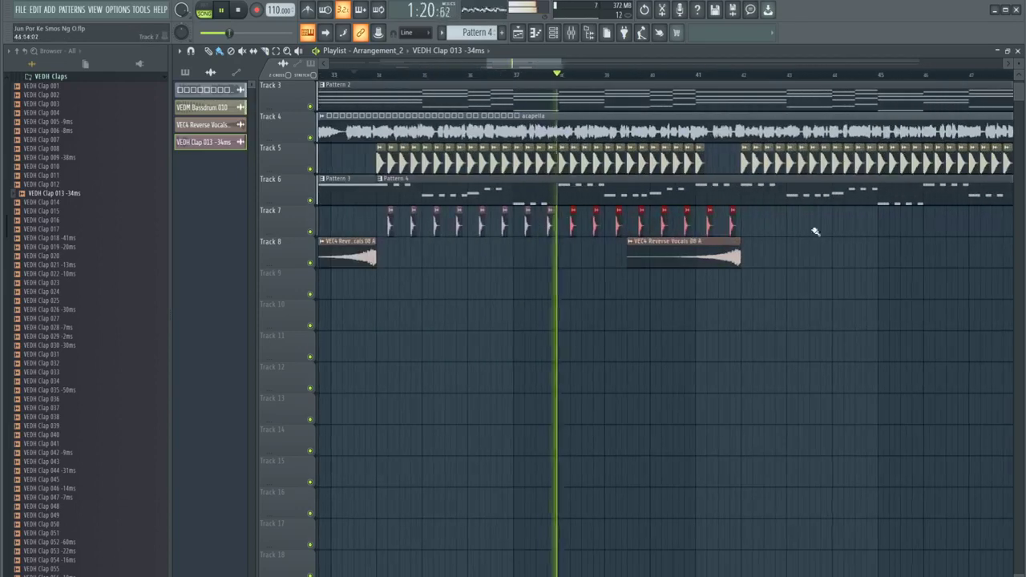
Select the claps of bars 34 to 41 and duplicate them on Track 7 across bars 42 to 49
drag(775, 203, 388, 228)
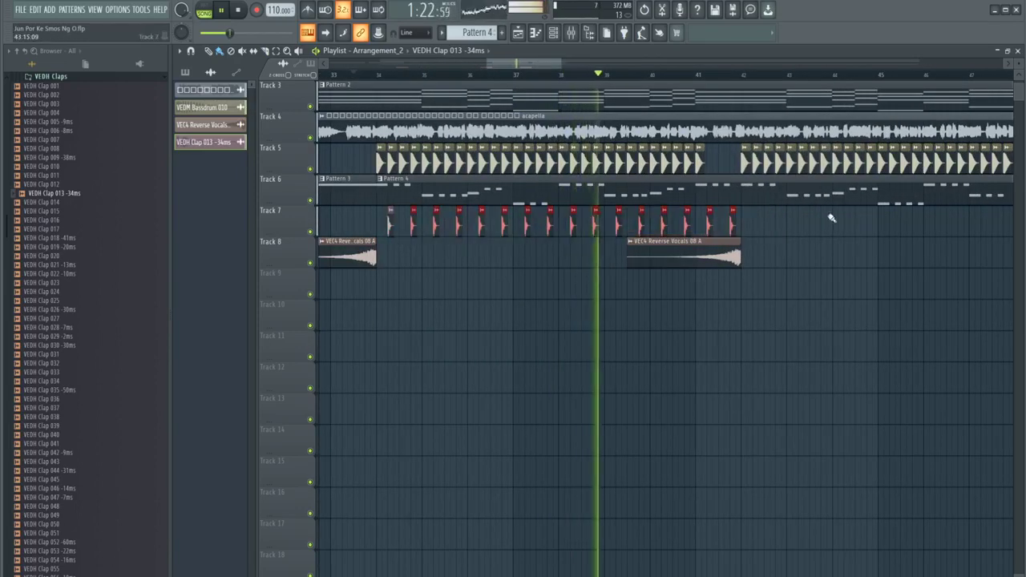
mouse_move(828, 215)
mouse_down()
mouse_move(420, 237)
mouse_move(389, 229)
mouse_move(766, 229)
mouse_move(754, 230)
mouse_up()
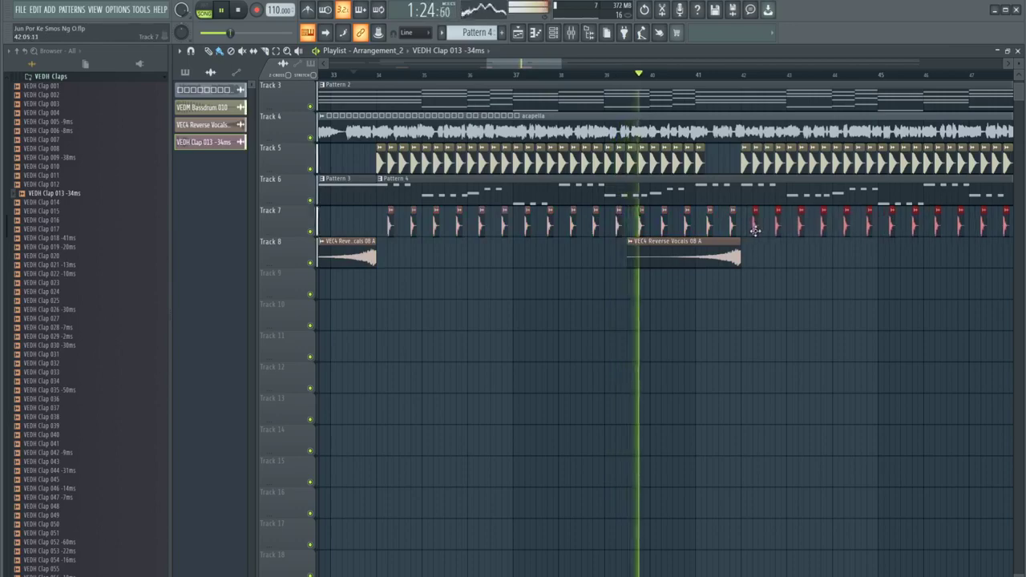
scroll(612, 232, down, 3)
scroll(674, 259, up, 2)
scroll(615, 258, up, 3)
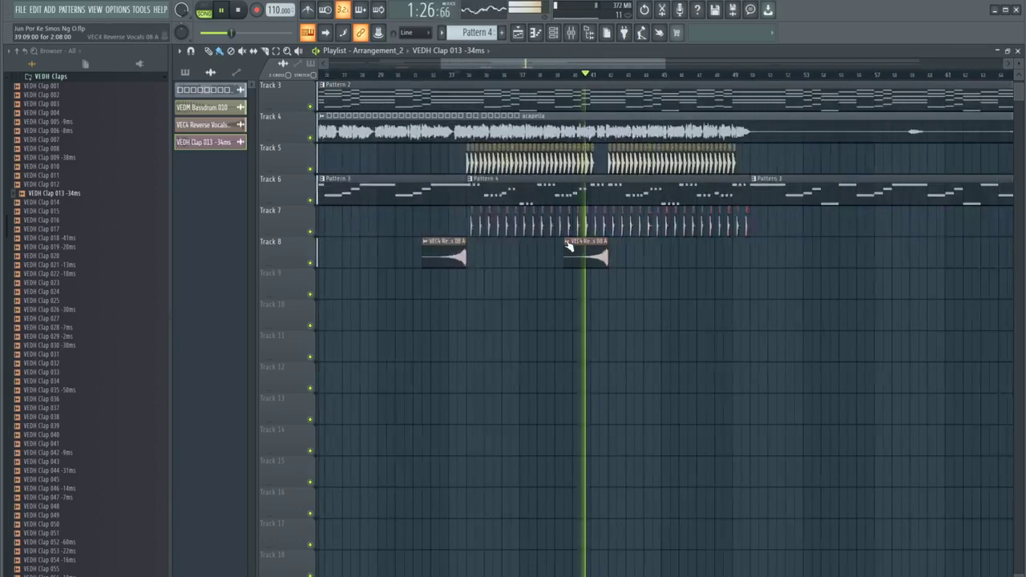
Route VEDH Clap 013 -34ms to mixer track 12, lower its volume and adjust its stereo separation
right_click(597, 221)
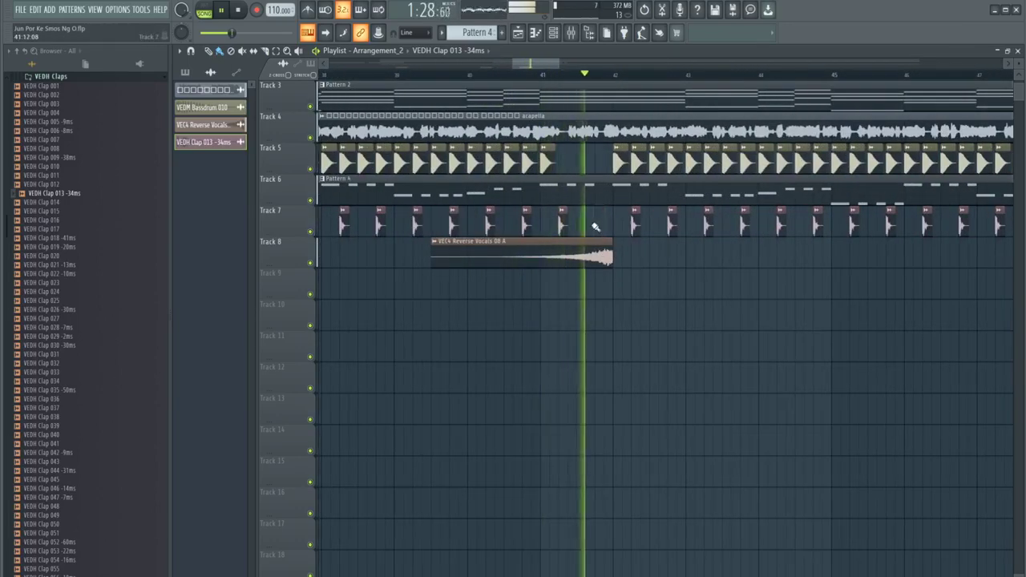
key(ctrl+z)
double_click(595, 225)
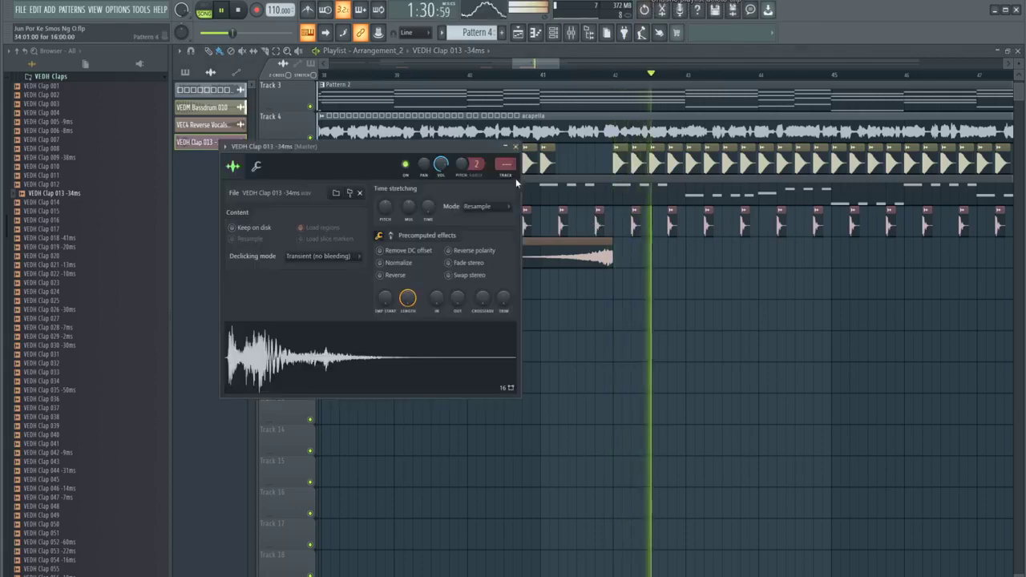
click(513, 175)
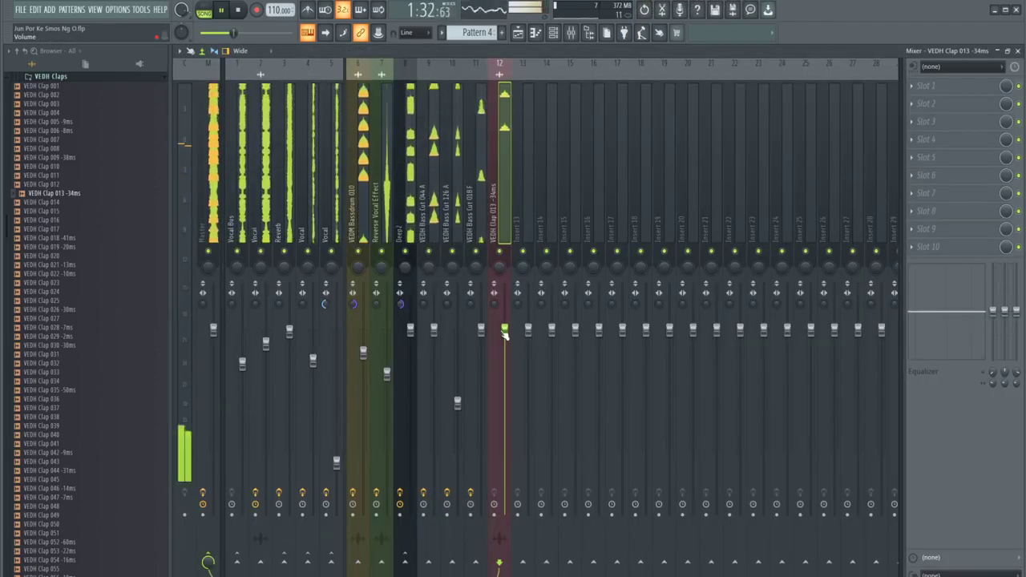
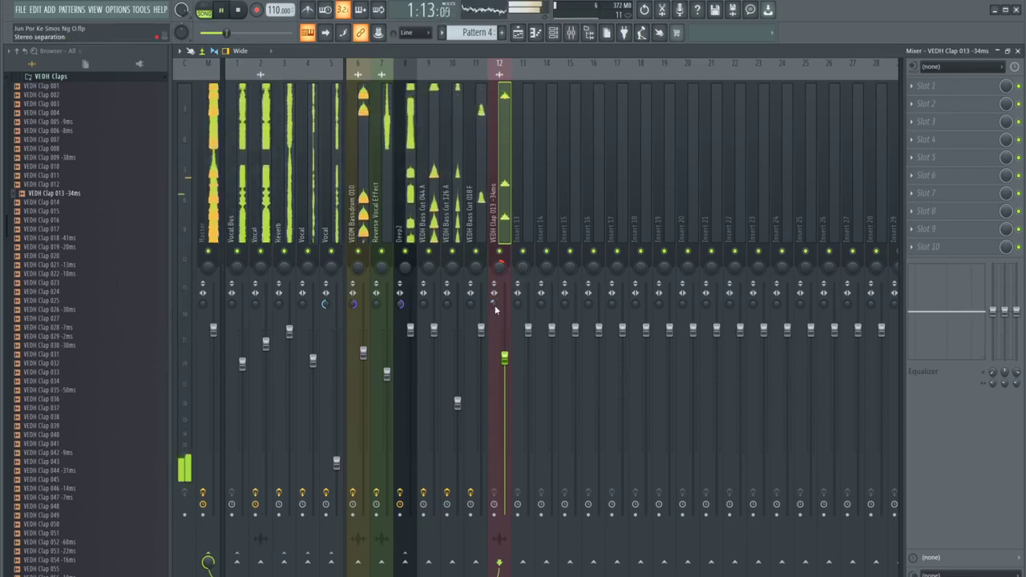
click(519, 34)
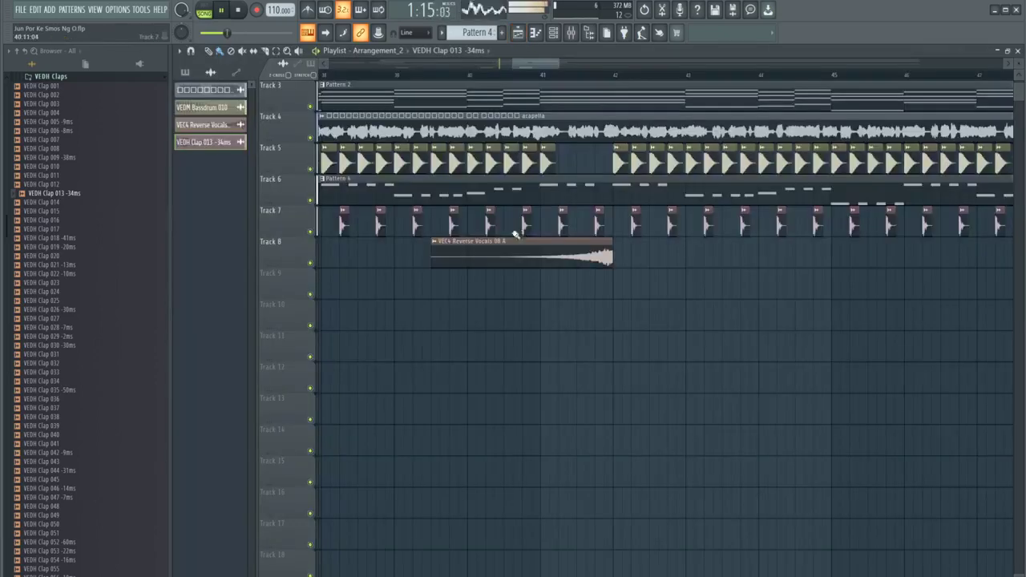
Place VEDH Clap 002 on Track 10, reverse the sample and position the clip in bar 35
scroll(515, 233, down, 5)
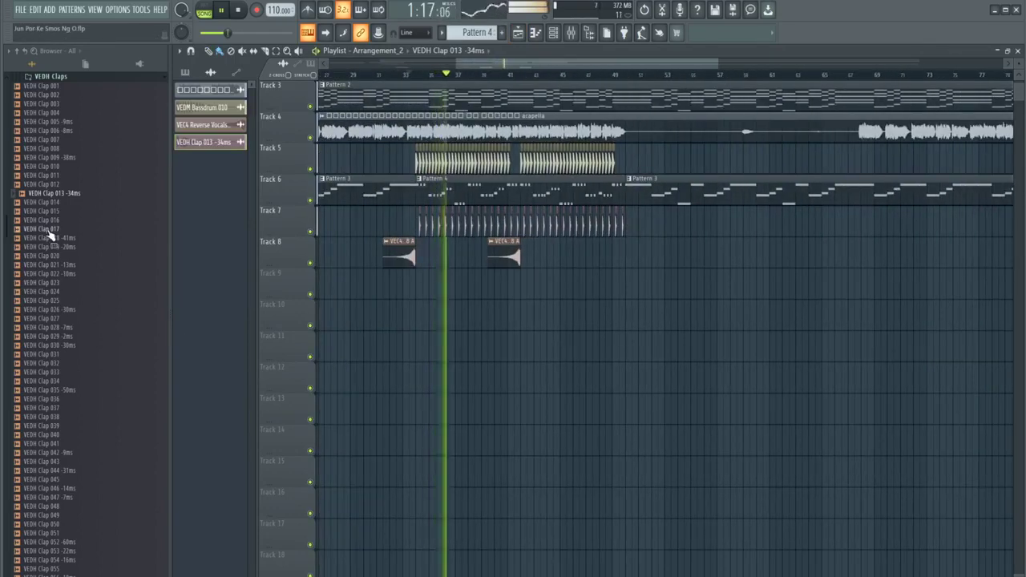
scroll(49, 233, up, 4)
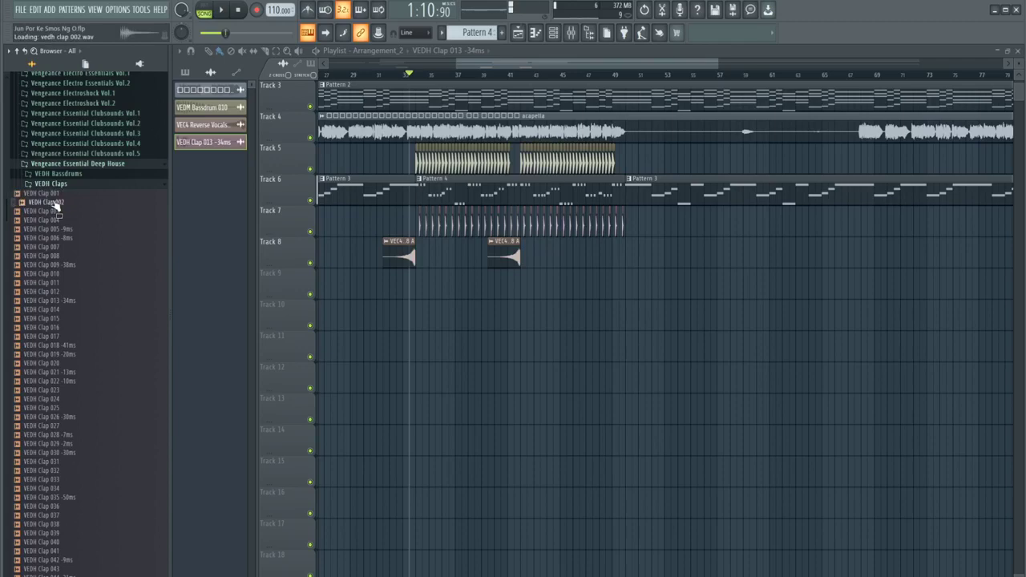
drag(54, 211, 405, 315)
scroll(405, 316, up, 3)
double_click(406, 318)
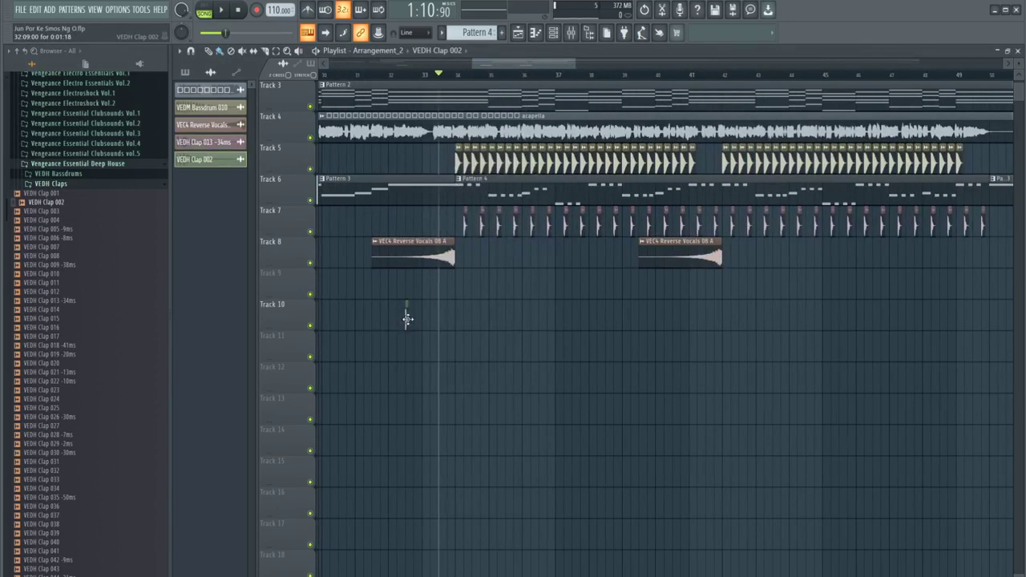
click(400, 289)
key(Escape)
scroll(507, 325, up, 8)
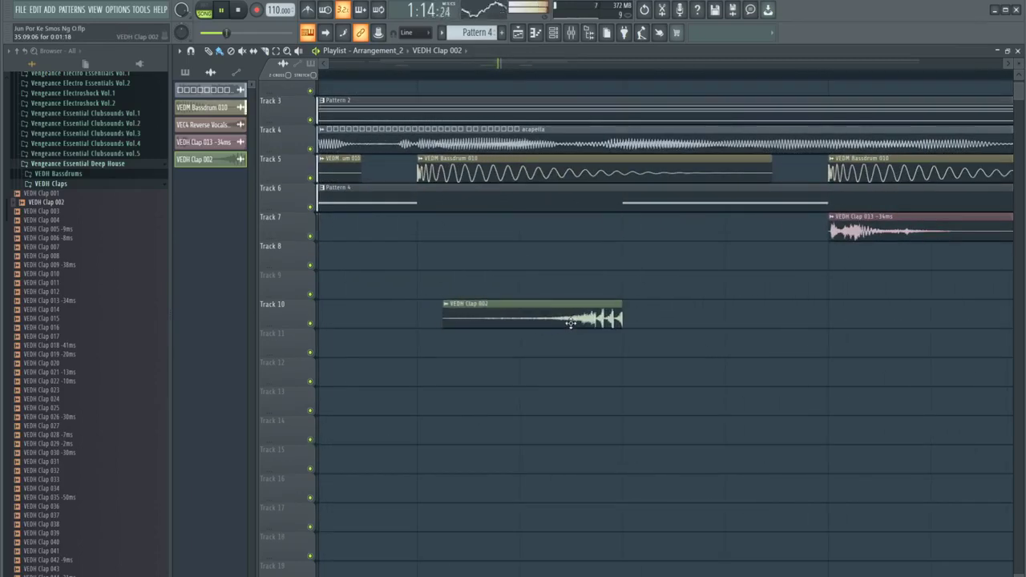
Audition more claps, replace the reversed sample on Track 10 with VEDH Clap 057 and play bar 35
double_click(570, 323)
key(space)
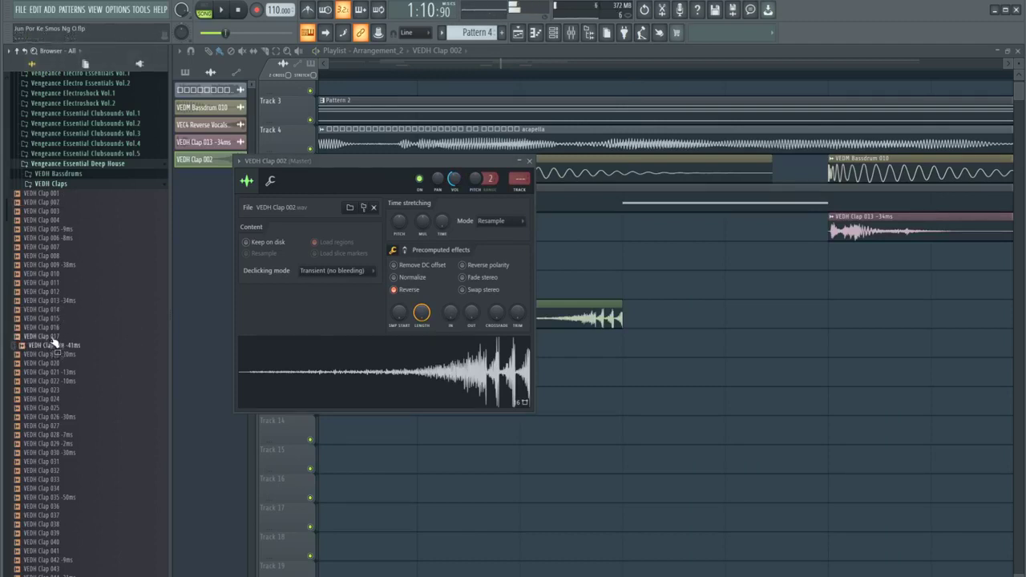
scroll(77, 267, down, 6)
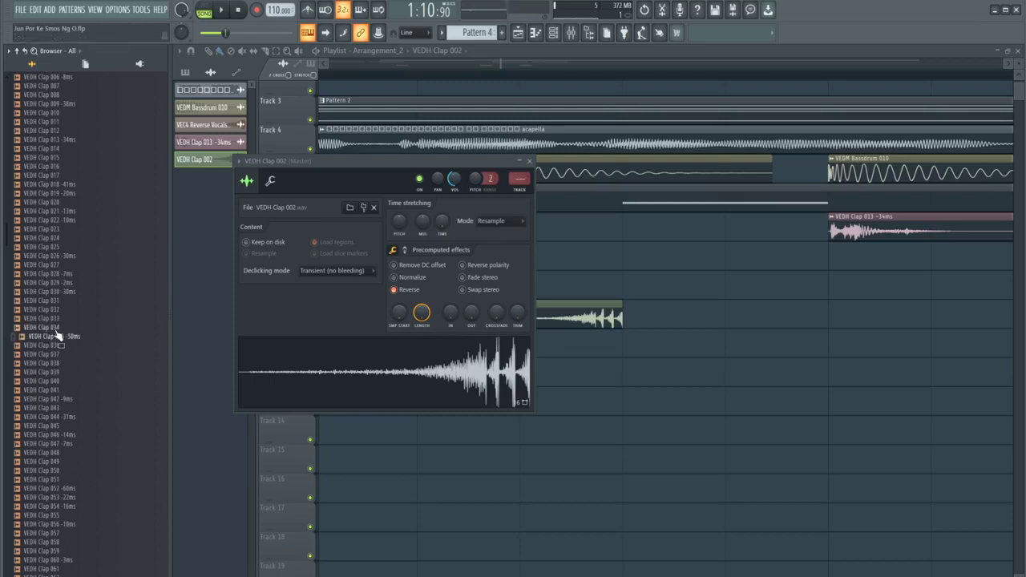
scroll(64, 363, down, 6)
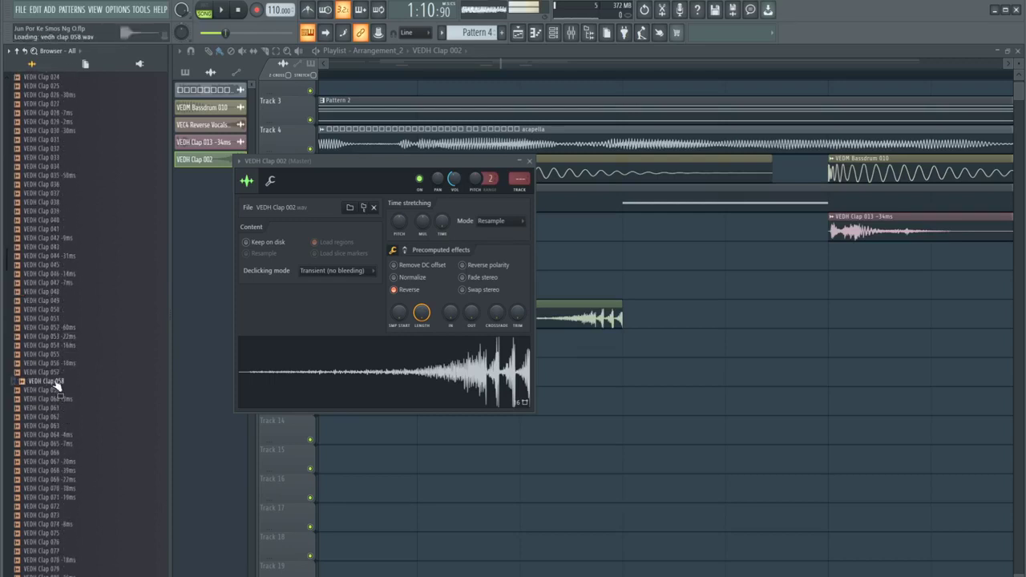
drag(57, 371, 262, 374)
right_click(607, 305)
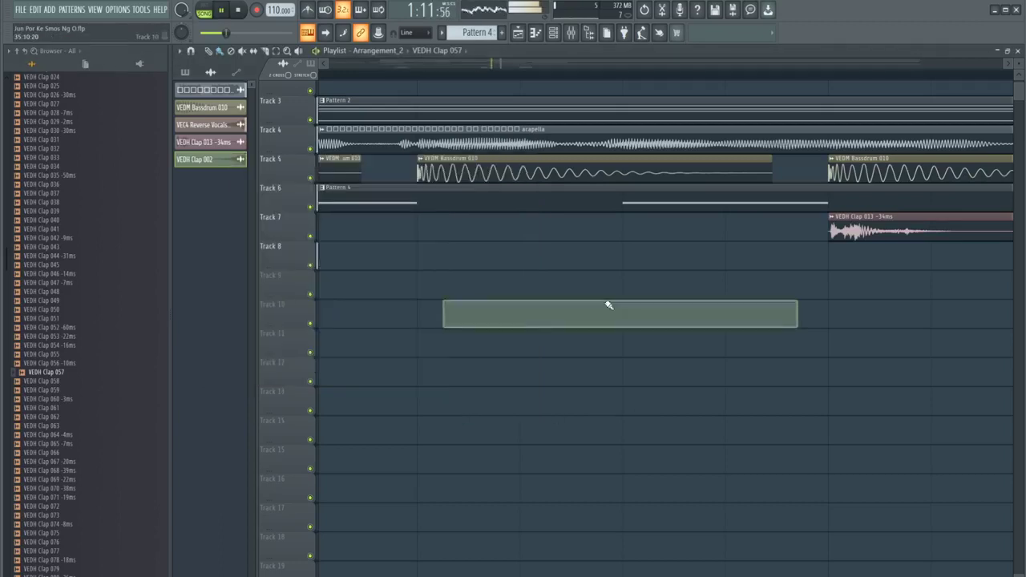
key(ctrl+z)
click(420, 76)
scroll(628, 296, down, 3)
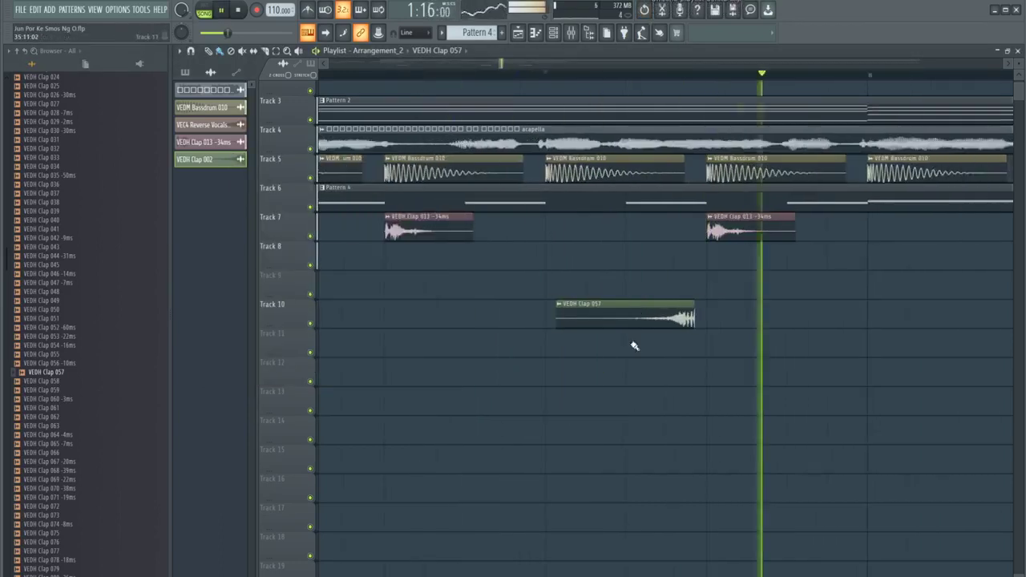
scroll(690, 337, up, 3)
key(space)
Audition further VEDH Claps samples from about VEDH Clap 061 to VEDH Clap 113
double_click(669, 325)
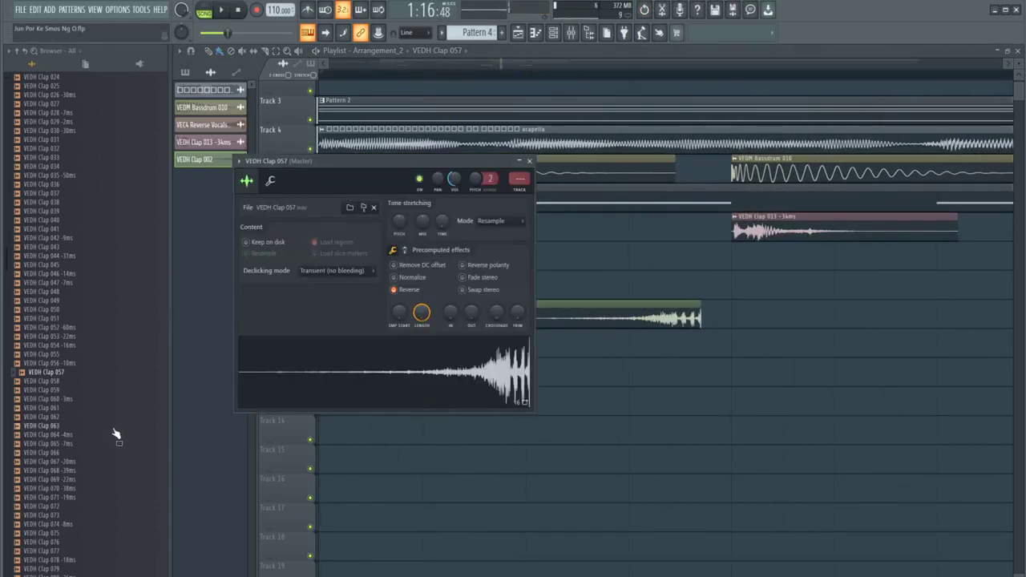
scroll(103, 413, down, 6)
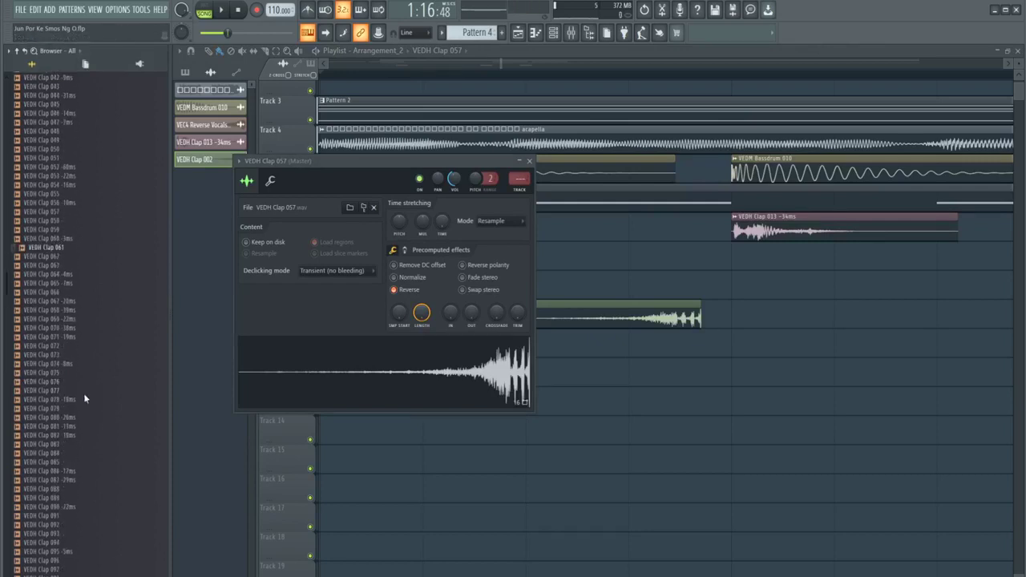
scroll(83, 379, down, 8)
click(79, 372)
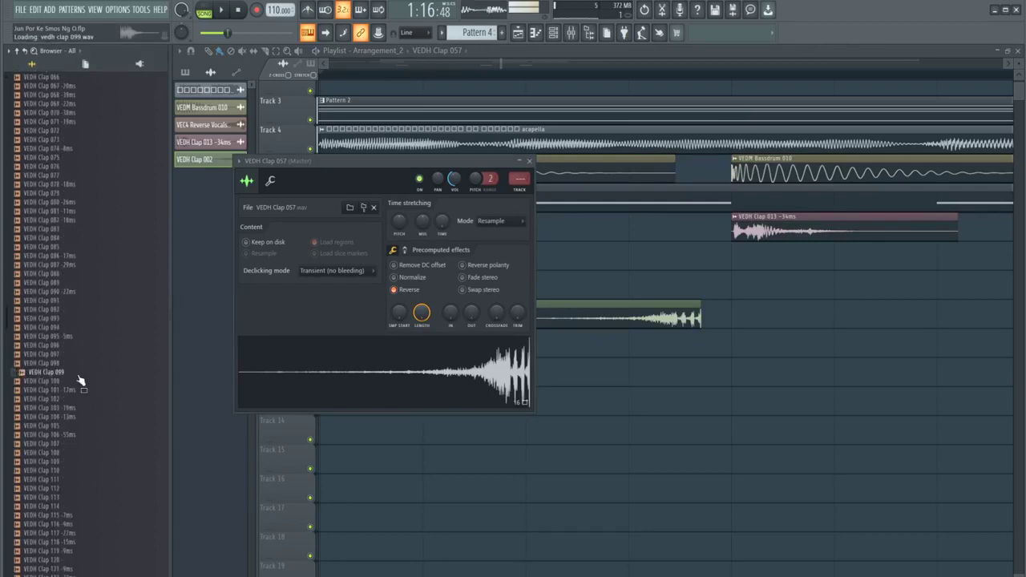
scroll(78, 360, down, 6)
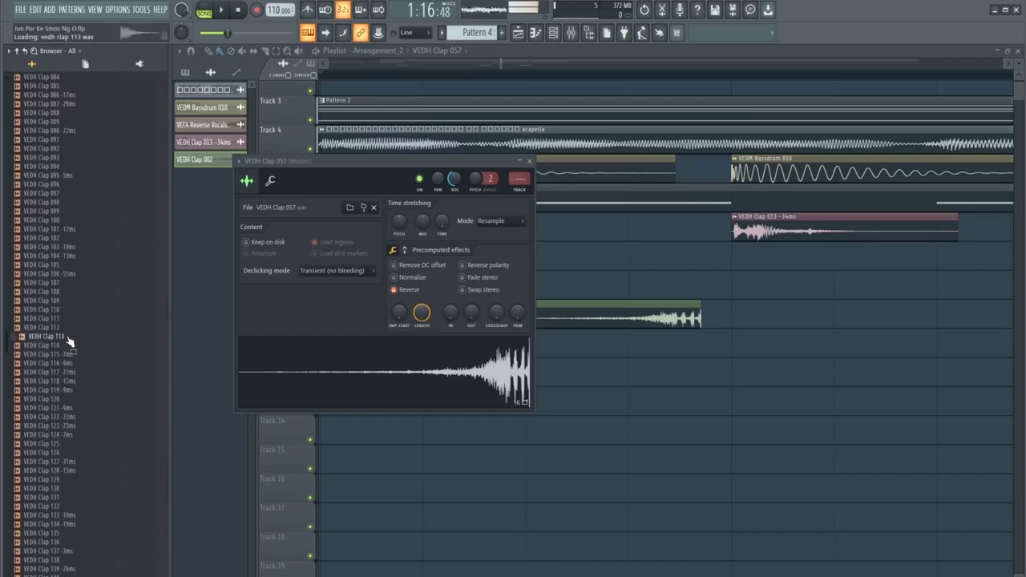
key(Escape)
Play back the reversed VEDH Clap 057 in bar 35 with the beat and check its sample settings
key(space)
scroll(572, 433, down, 3)
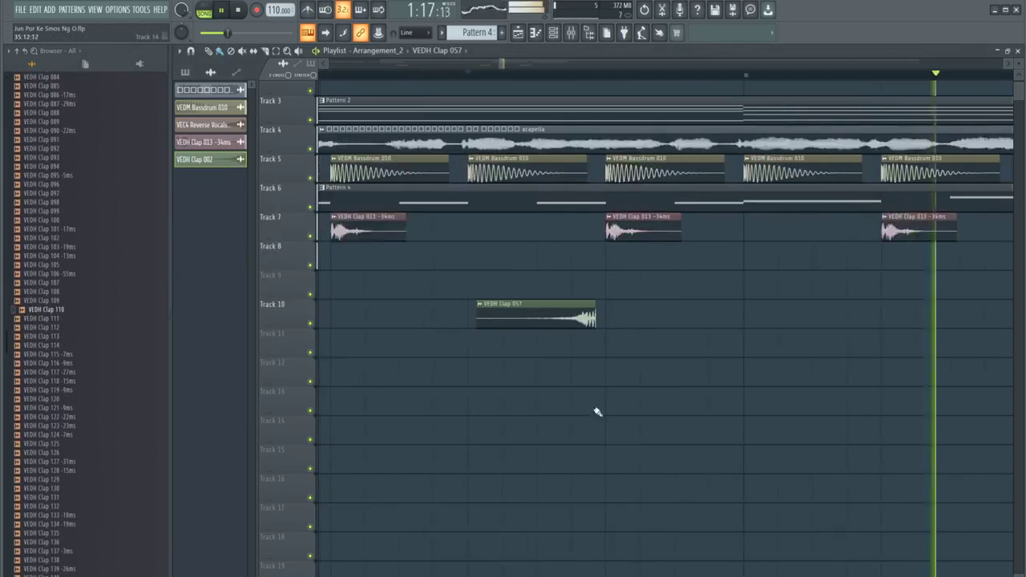
scroll(598, 410, up, 2)
key(space)
scroll(497, 260, down, 2)
key(space)
scroll(515, 273, up, 2)
double_click(547, 312)
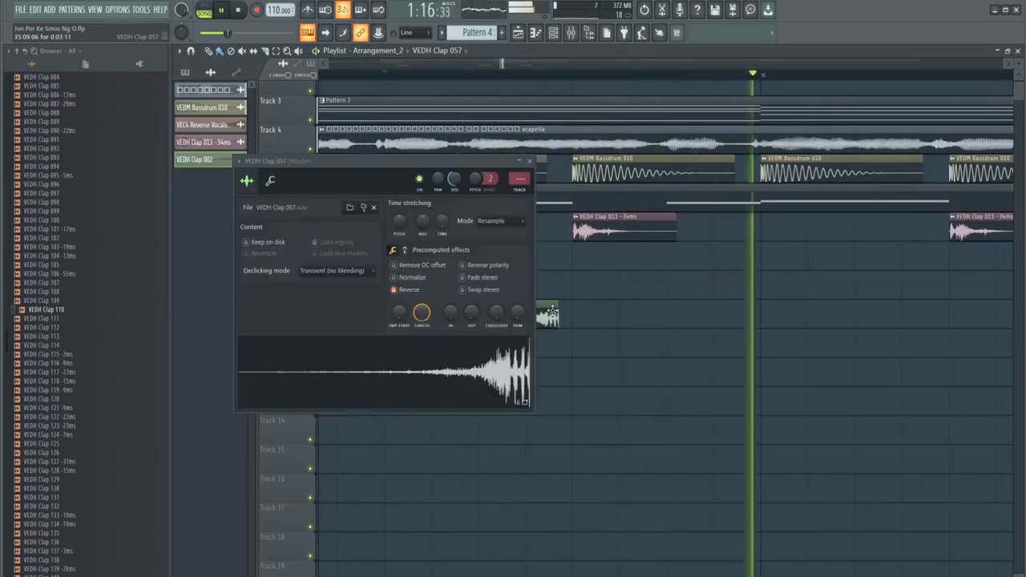
key(Escape)
key(space)
Move the reversed VEDH Clap 057 clip on Track 10 earlier to start at 35:07:13, checking it by playback
drag(543, 322, 449, 322)
key(space)
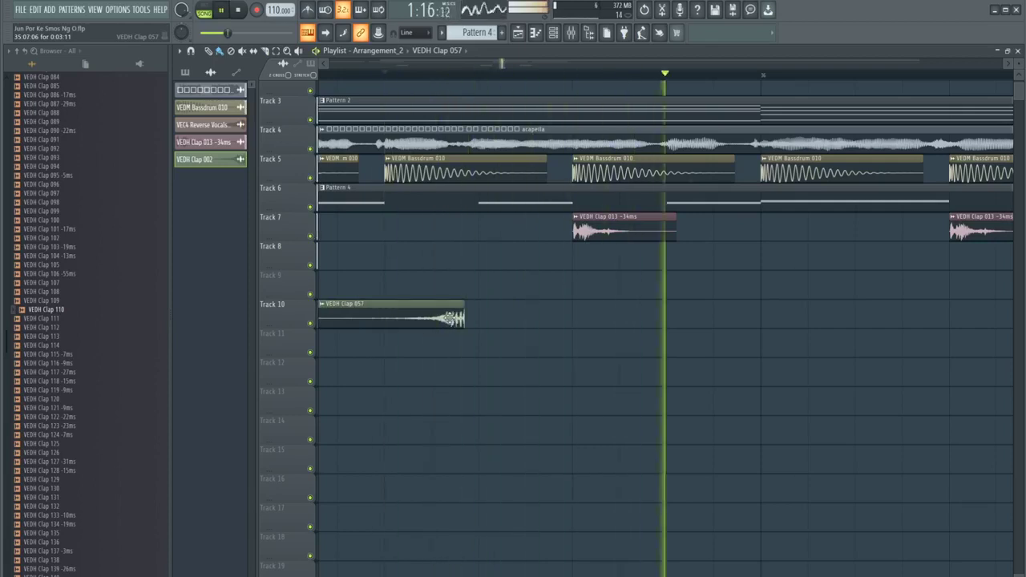
scroll(481, 321, up, 2)
key(space)
key(space)
key(space)
drag(505, 320, 501, 320)
key(space)
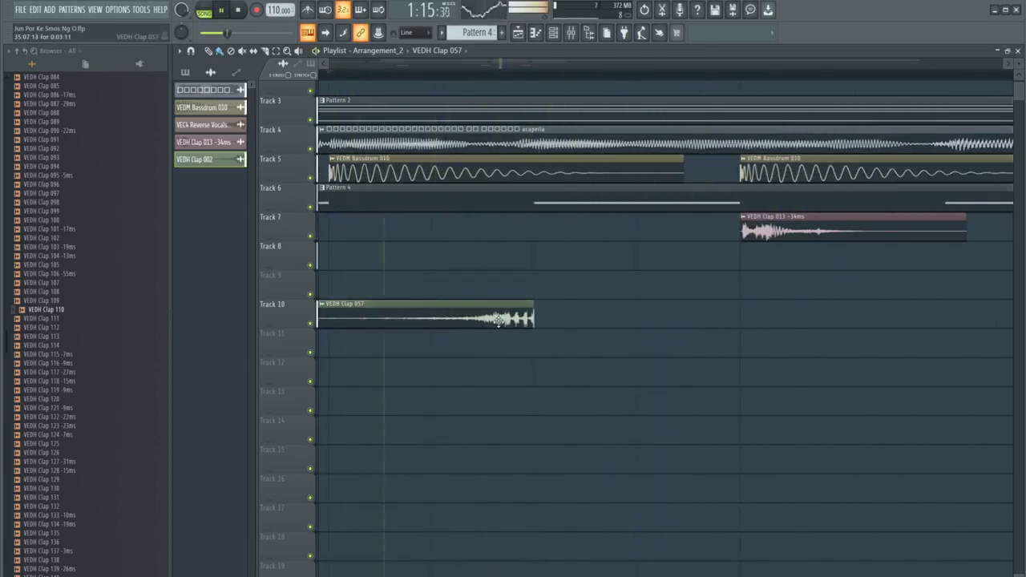
scroll(545, 315, down, 5)
key(space)
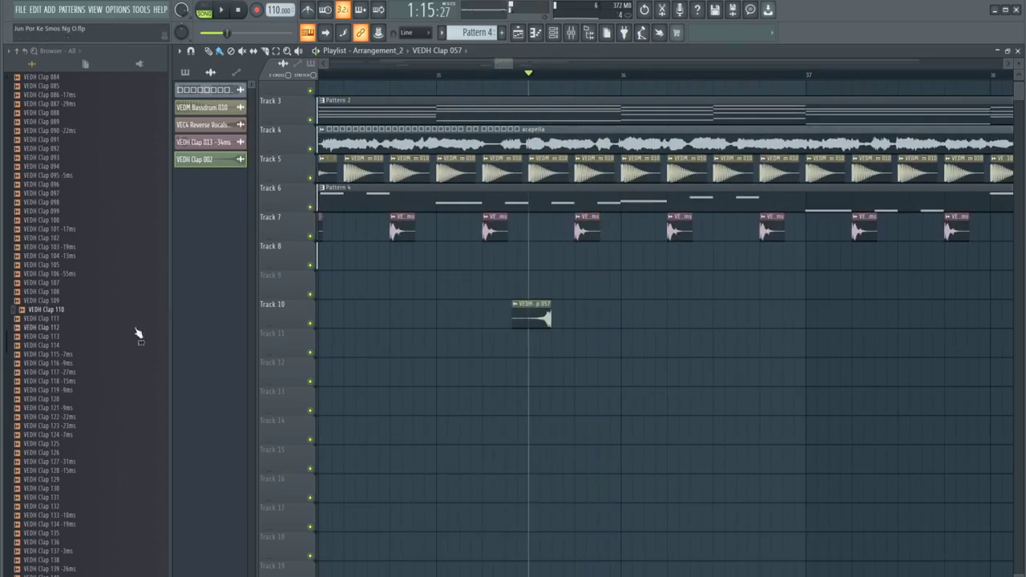
Place VEDH Clap 112 on Track 11 at 35:11:00, directly after the reversed clap, and play it
drag(100, 337, 574, 340)
scroll(585, 338, up, 2)
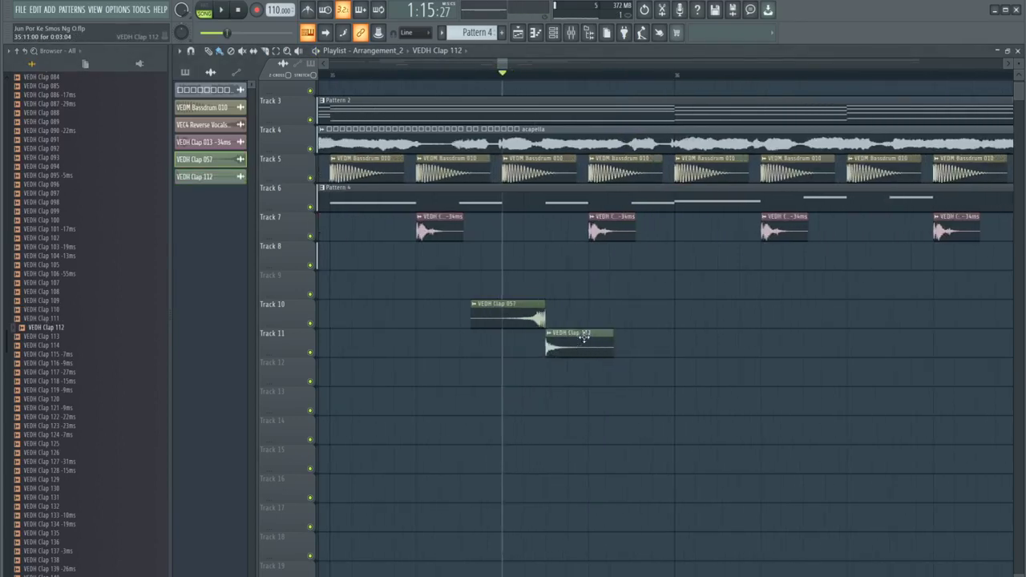
key(space)
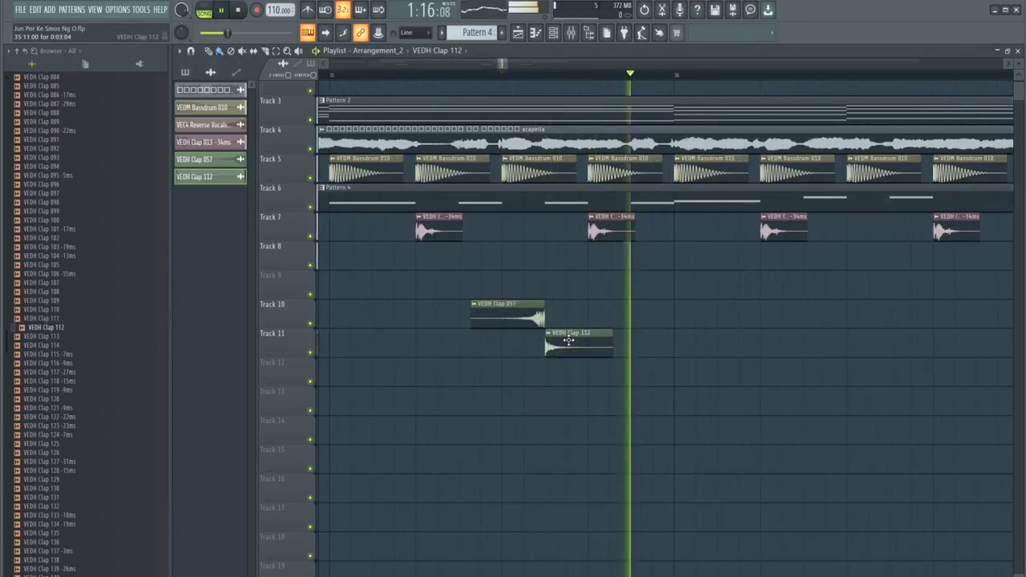
key(space)
Replace the Track 11 clap sample with VEDH Clap 091 and give it a quick fade-out
double_click(569, 341)
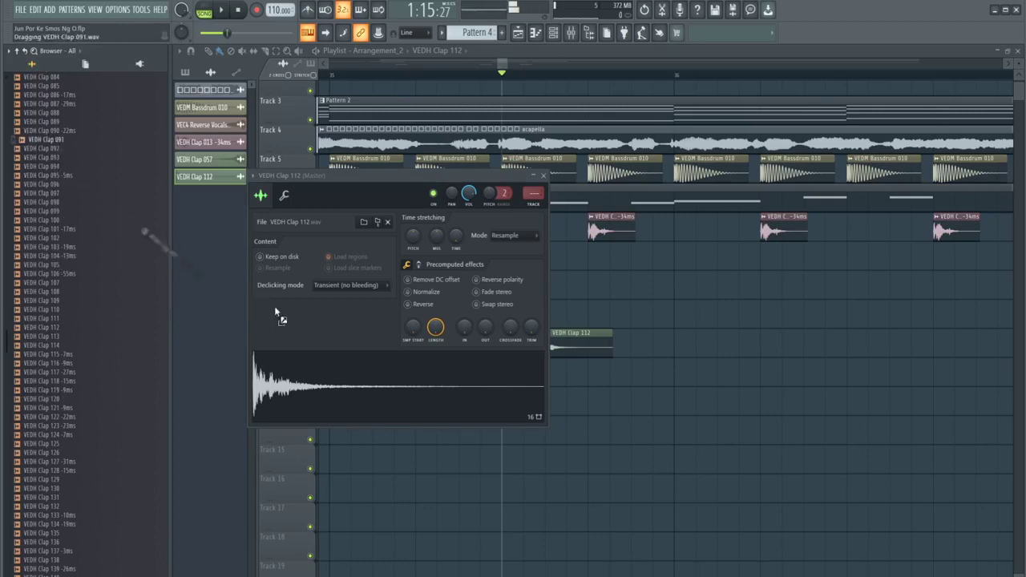
drag(275, 308, 319, 387)
click(649, 246)
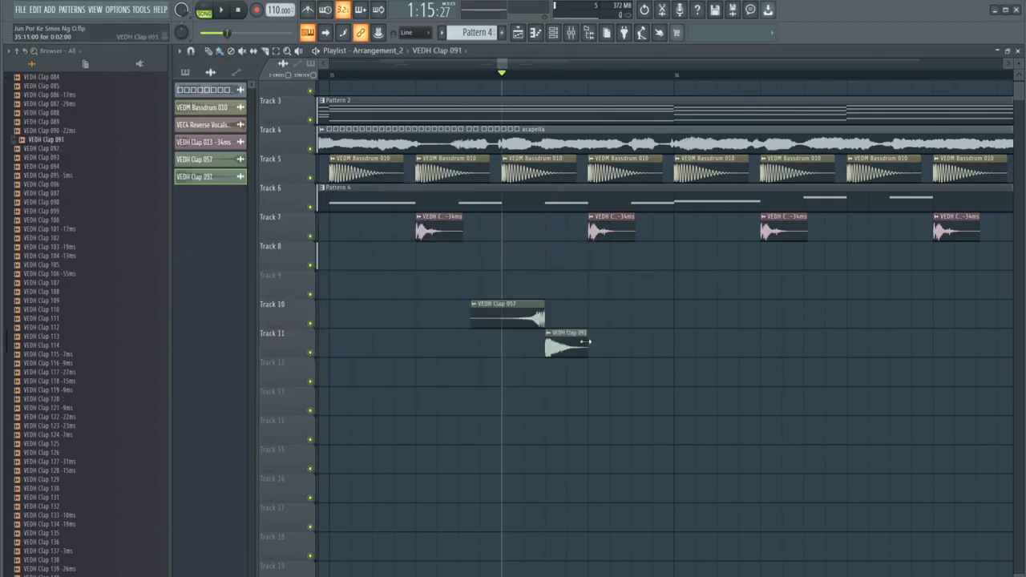
double_click(564, 347)
key(space)
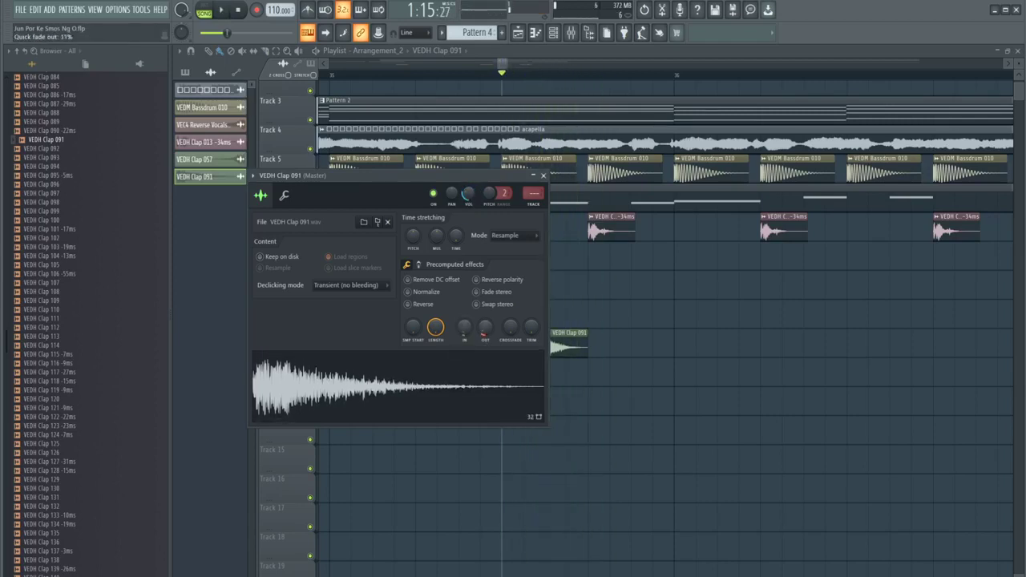
key(Escape)
key(space)
Move the VEDH Clap 091 clip to Track 10 directly behind the reversed VEDH Clap 057 and play both
drag(554, 344, 410, 290)
key(space)
key(space)
scroll(532, 328, down, 3)
scroll(428, 328, up, 3)
ctrl+scroll(429, 329, down, 4)
Select the VEDH Clap 057 and VEDH Clap 091 clips on Track 10 and group them
ctrl+click(518, 296)
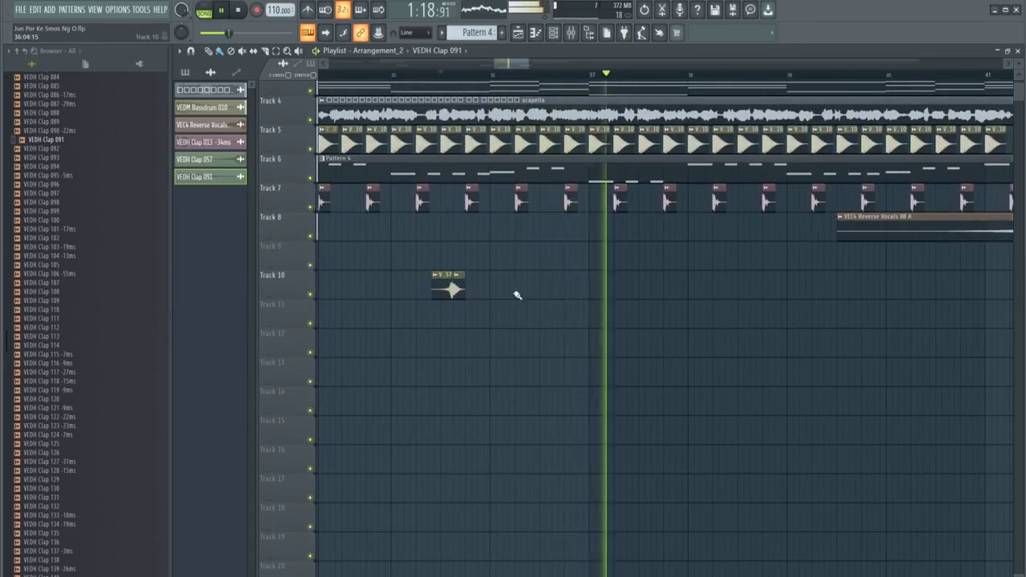
drag(474, 291, 375, 290)
click(485, 290)
right_click(491, 293)
ctrl+click(468, 325)
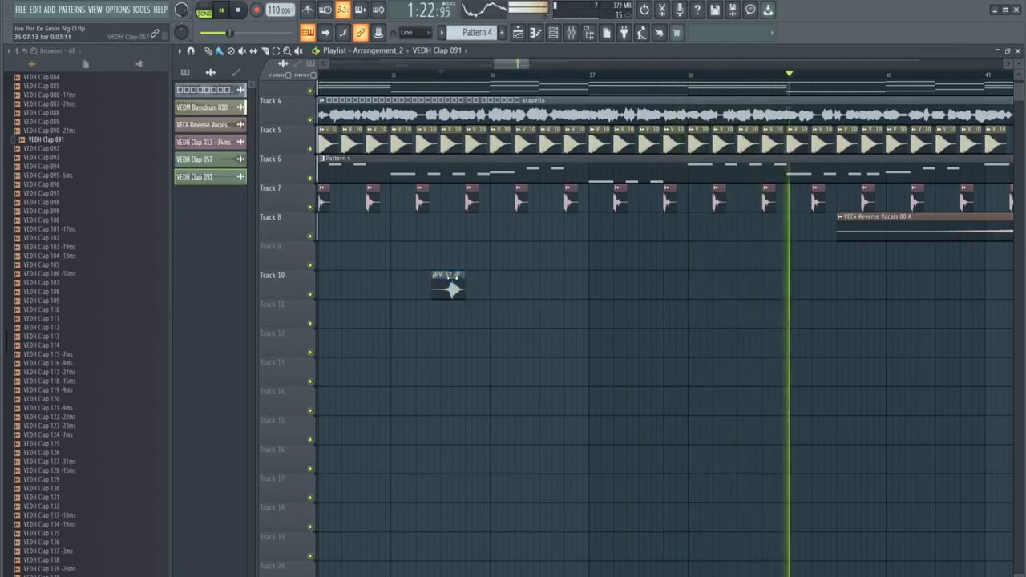
Duplicate the Track 10 clap group into bar 37, and copy both groups into bars 39 and 41
ctrl+scroll(440, 321, down, 3)
ctrl+scroll(467, 320, up, 5)
scroll(463, 319, down, 3)
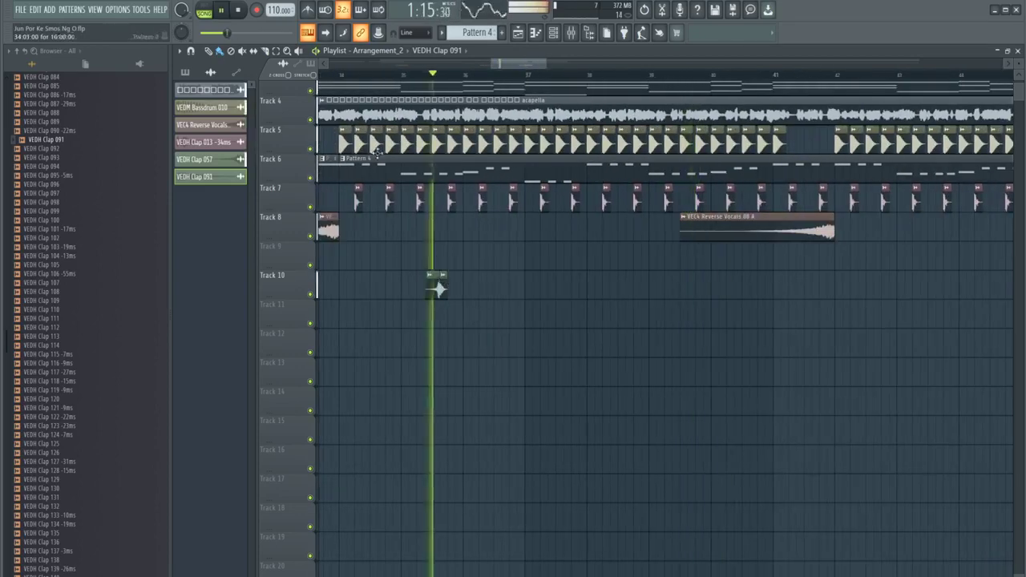
scroll(424, 297, up, 3)
scroll(414, 293, down, 1)
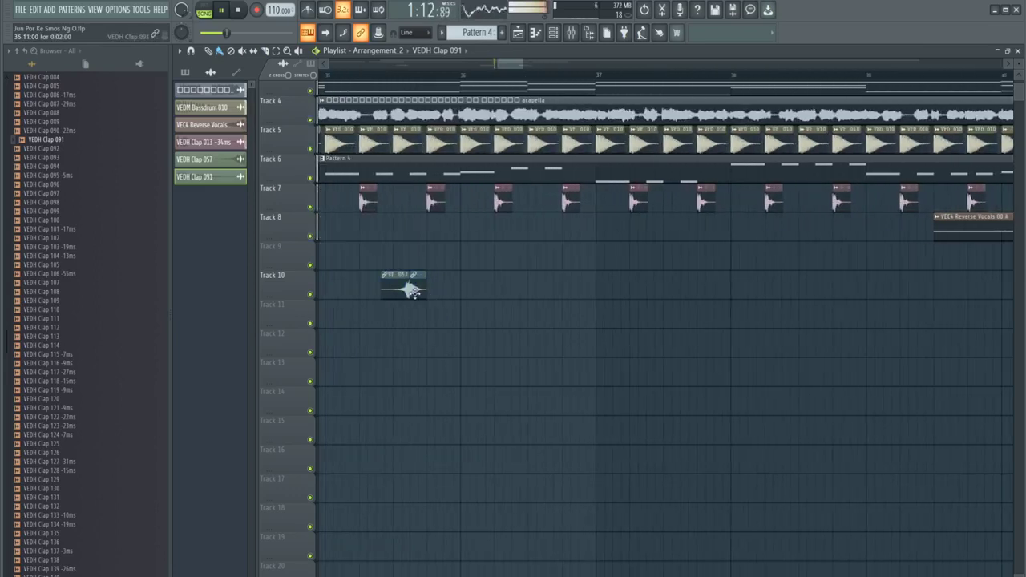
drag(697, 309, 689, 309)
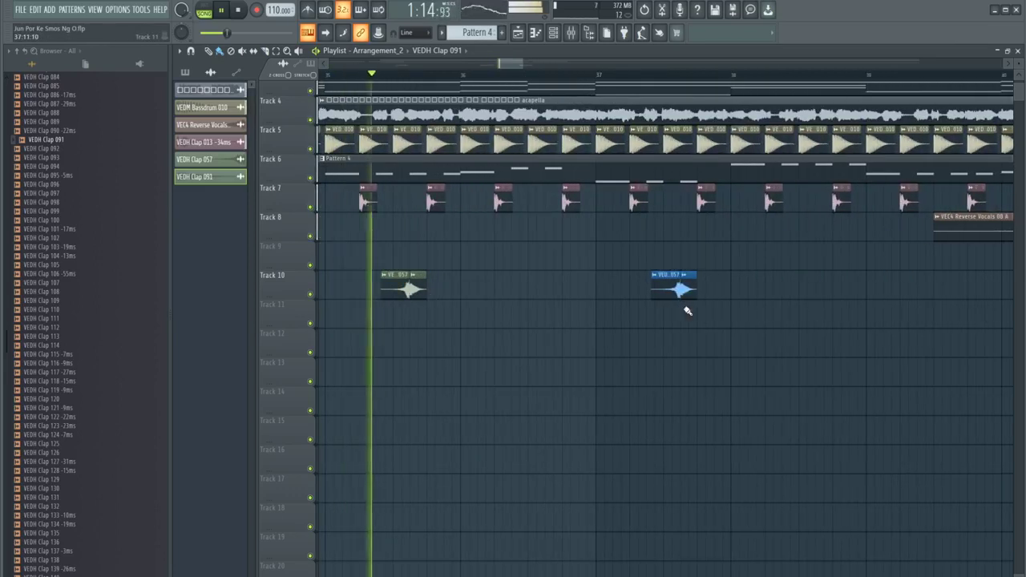
scroll(687, 311, down, 3)
drag(827, 328, 553, 277)
drag(793, 326, 824, 305)
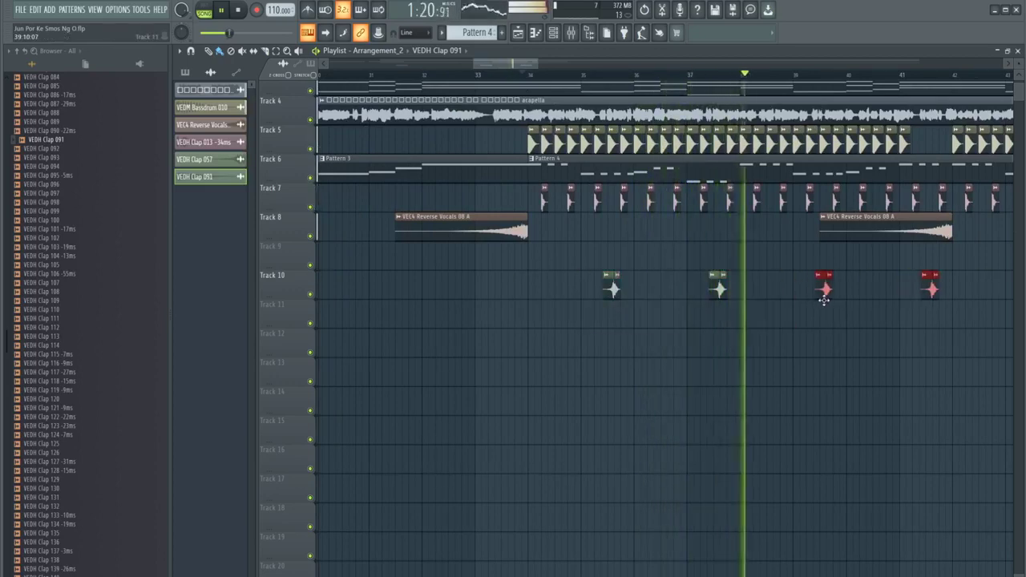
Select the four VEDH Clap 057/091 groups on Track 10 and copy them forward so the copies begin in bar 43
scroll(866, 331, down, 3)
drag(897, 302, 616, 291)
scroll(680, 305, up, 3)
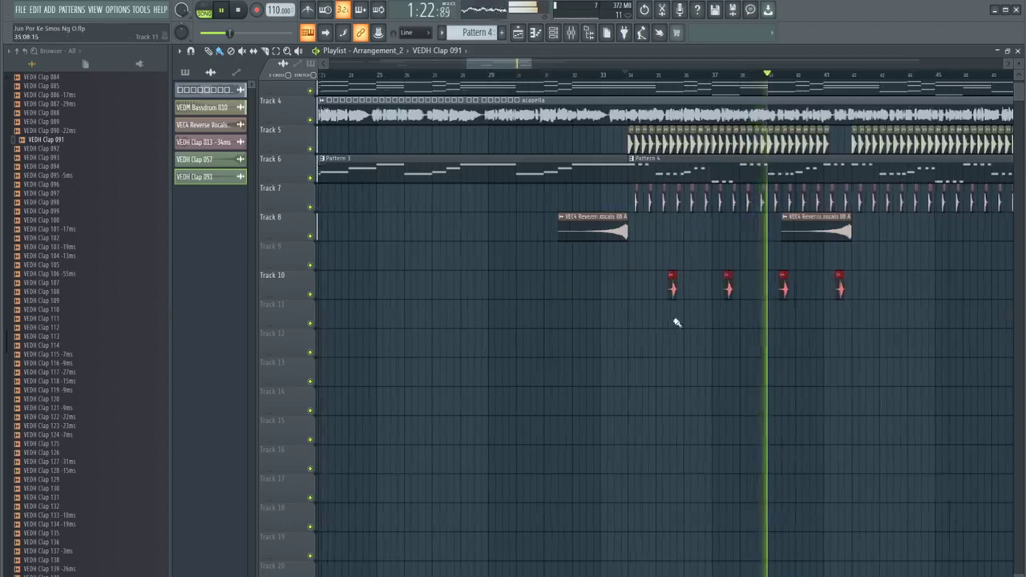
scroll(667, 303, down, 3)
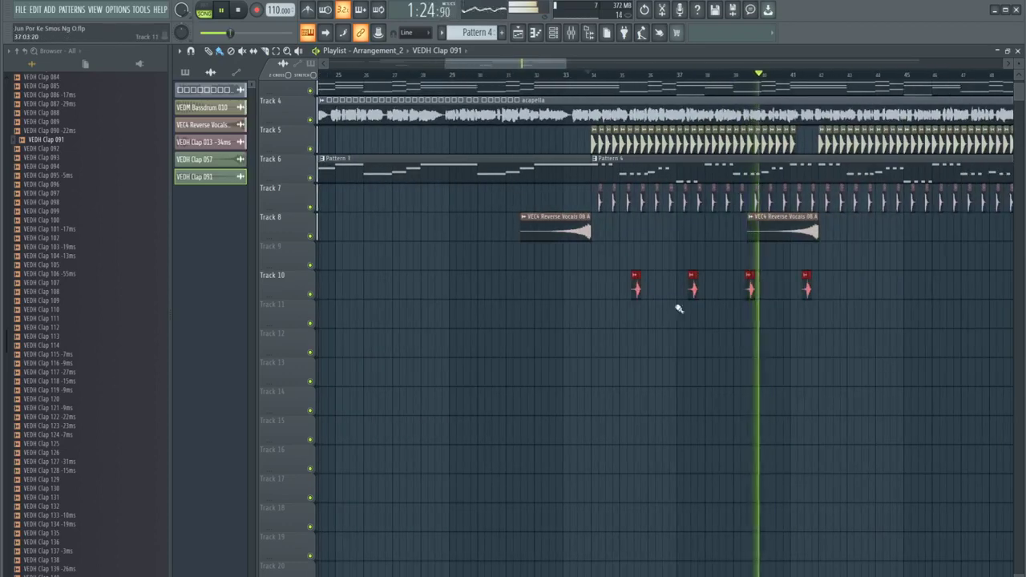
drag(639, 291, 924, 298)
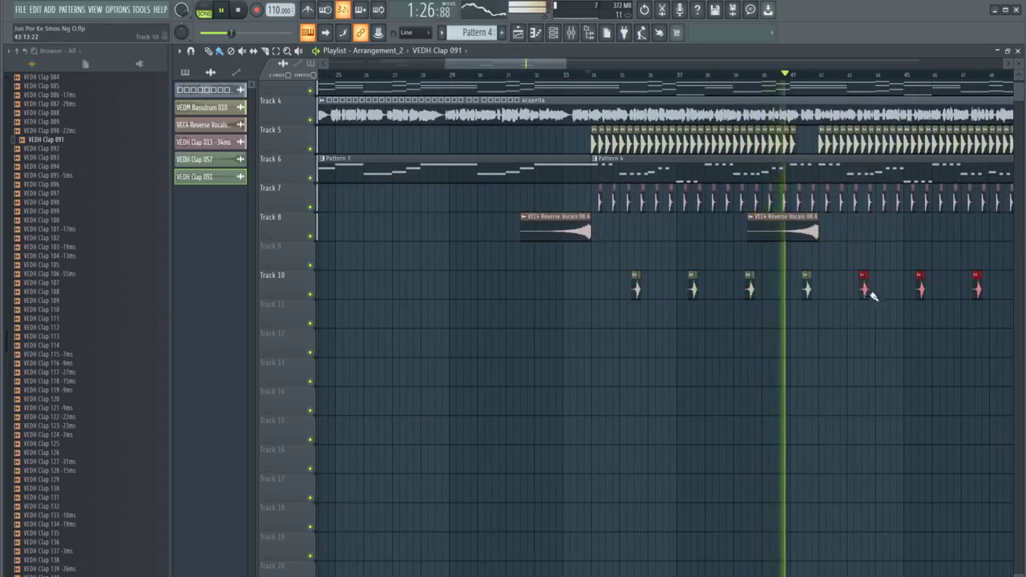
Delete the VEDH Clap 013 clips on Track 7 inside the kick gap in bar 41
scroll(818, 321, down, 4)
scroll(847, 302, up, 2)
scroll(672, 206, up, 4)
scroll(672, 206, up, 5)
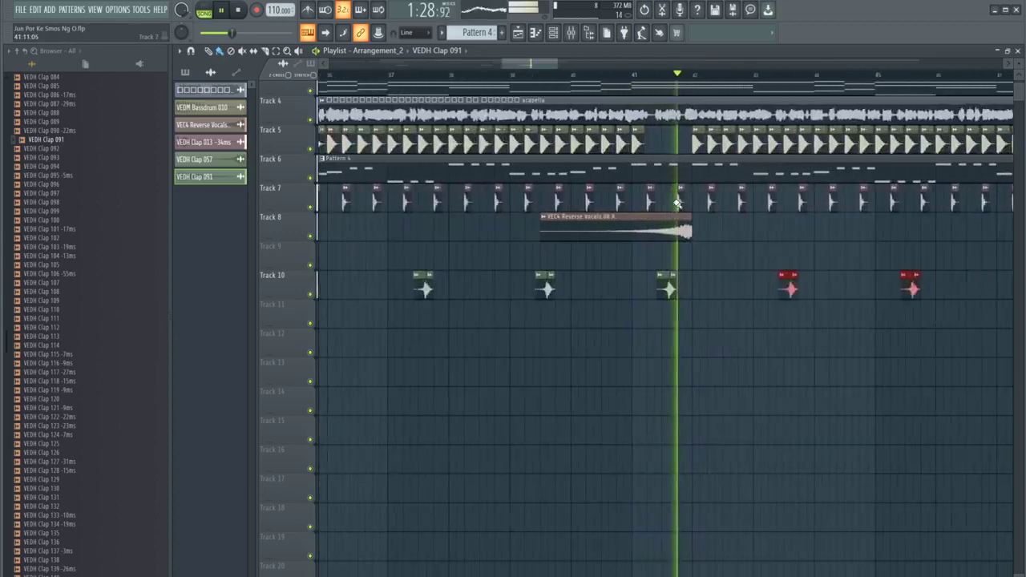
right_click(619, 197)
right_click(683, 198)
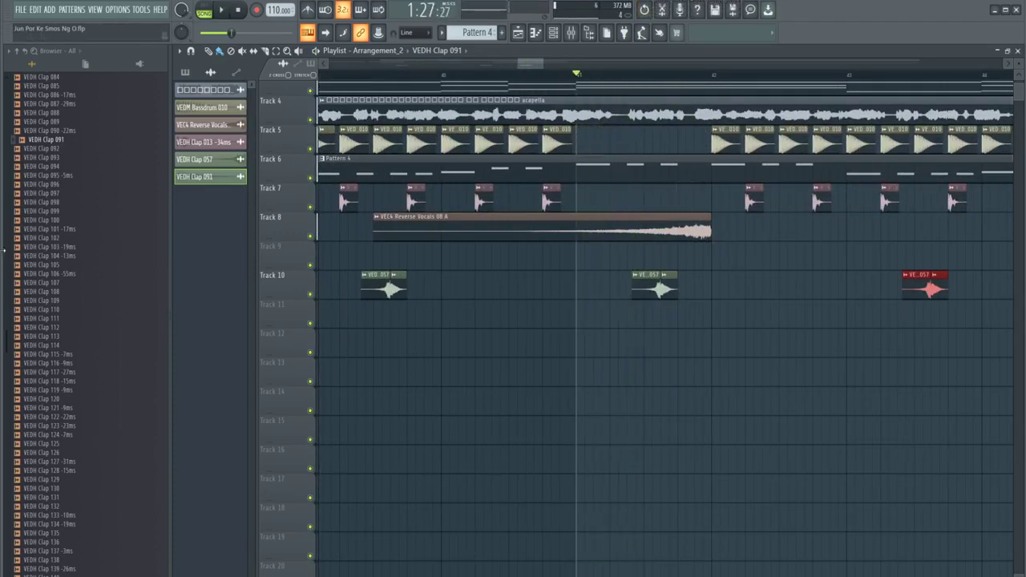
Play from bar 41 and look through the Vengeance Essential Deep House folders, including VEDH FX Sounds, for a fill
scroll(40, 207, up, 15)
key(space)
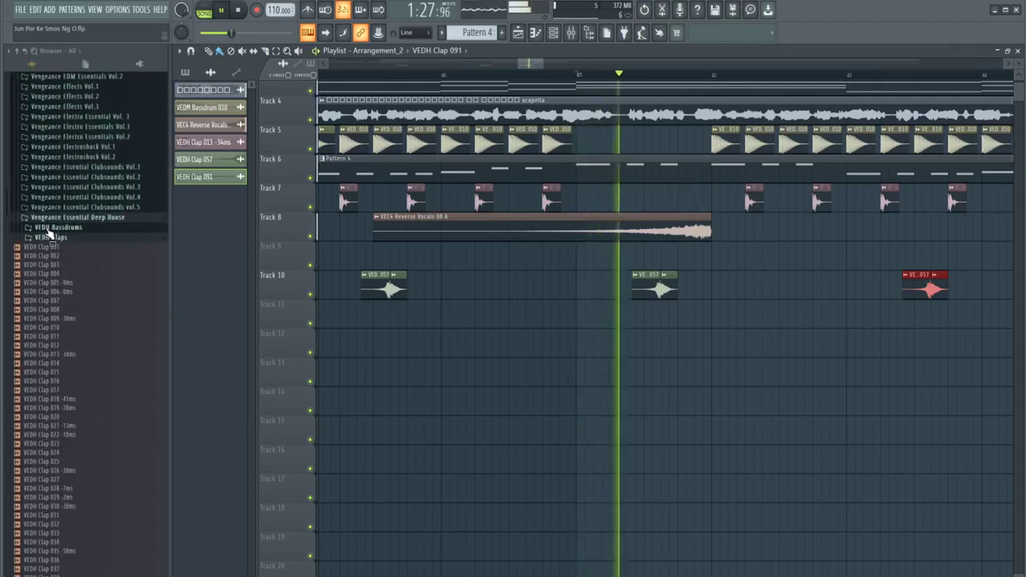
click(50, 237)
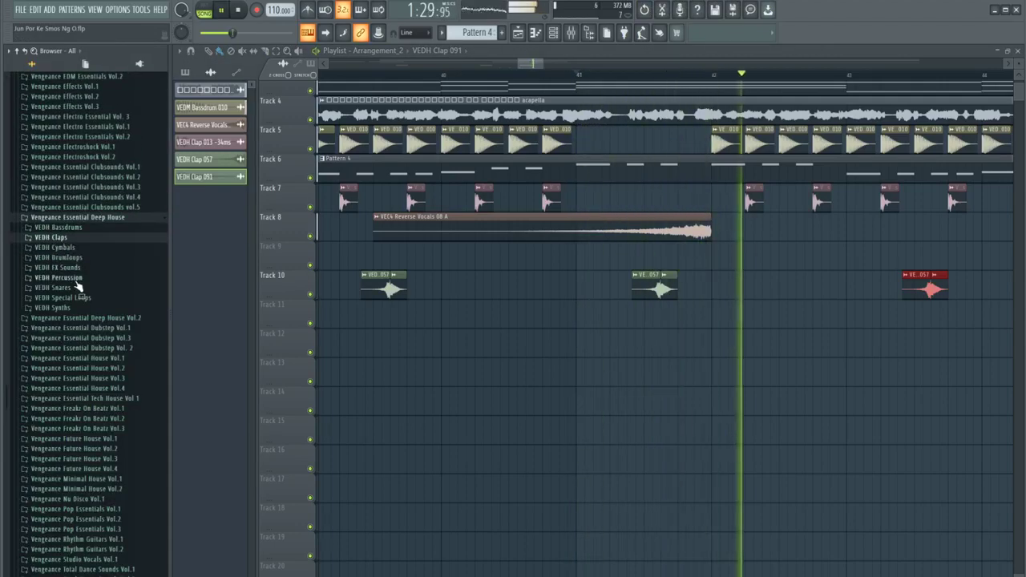
click(58, 267)
key(space)
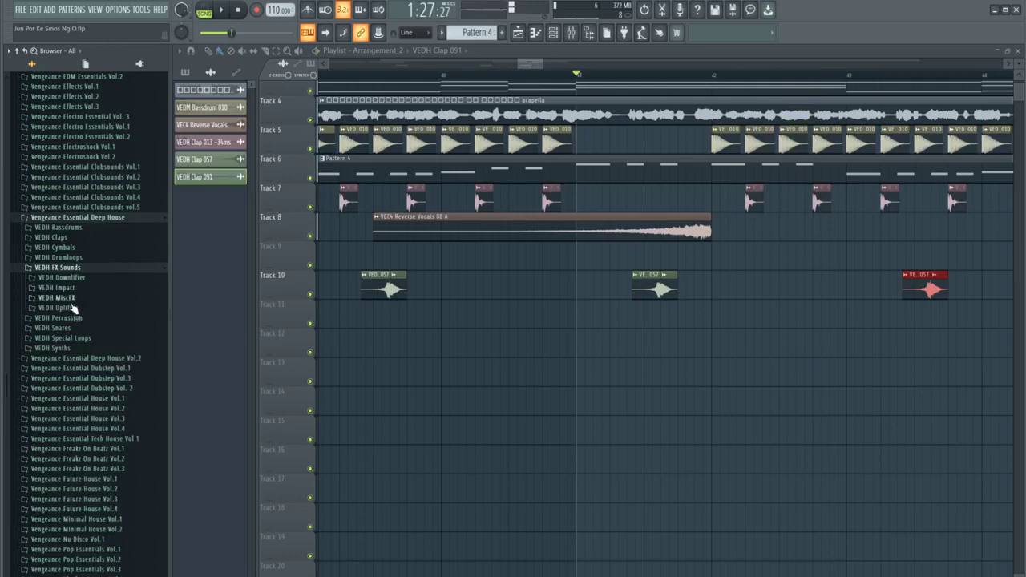
key(space)
scroll(80, 279, down, 12)
scroll(66, 282, up, 11)
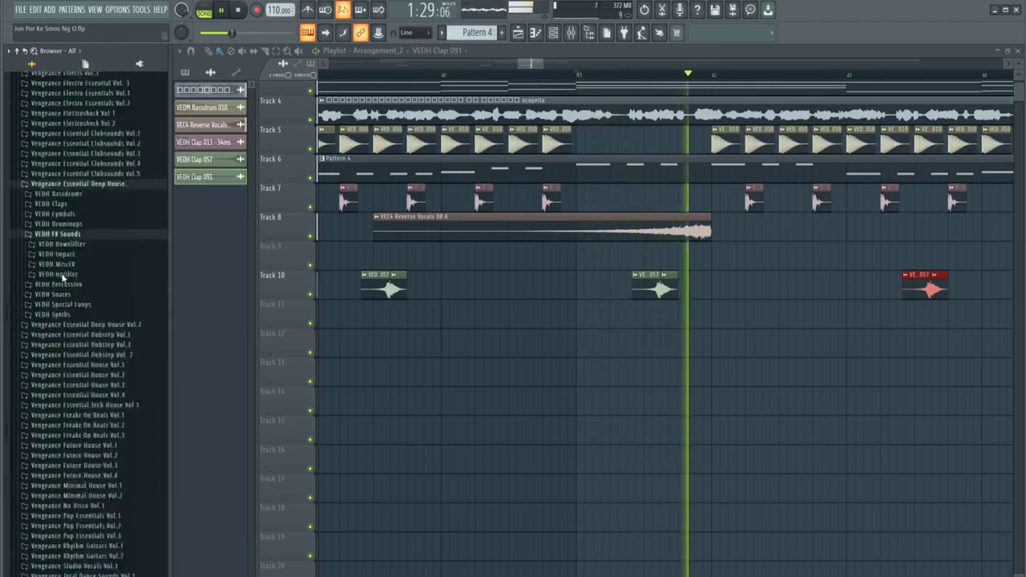
scroll(62, 277, up, 10)
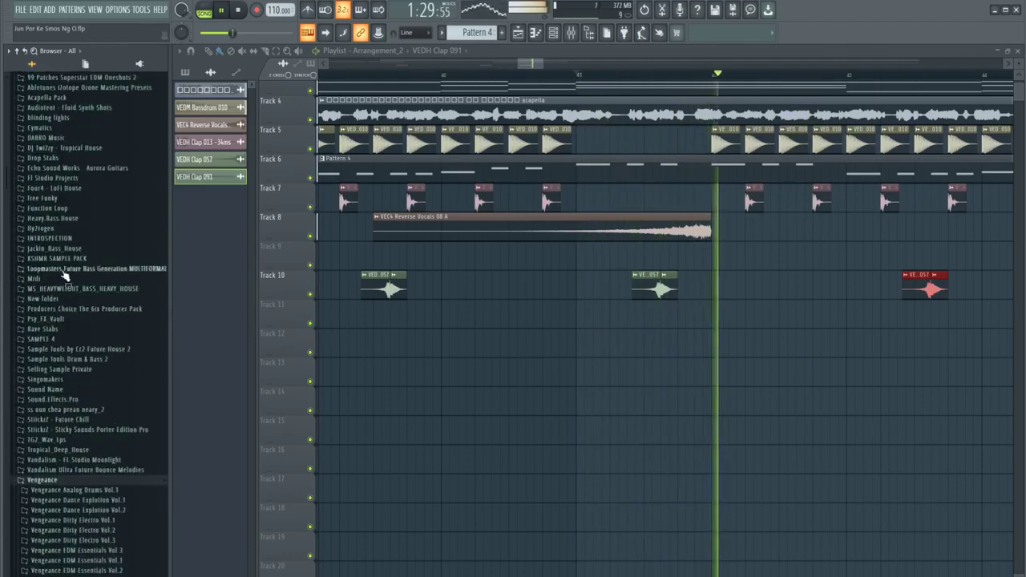
Audition the REV-PSP1 Fills and Closed Hihats samples in SAMPLE 4's Revealed Producer Starter Pack Vol. 1
click(40, 339)
click(72, 369)
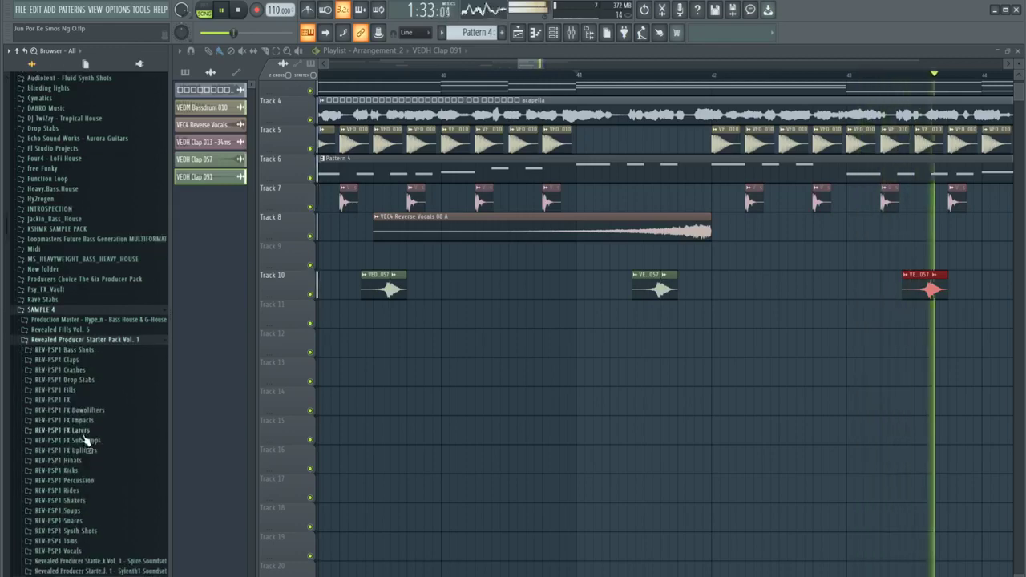
click(74, 392)
key(space)
click(72, 412)
scroll(72, 412, down, 3)
click(73, 412)
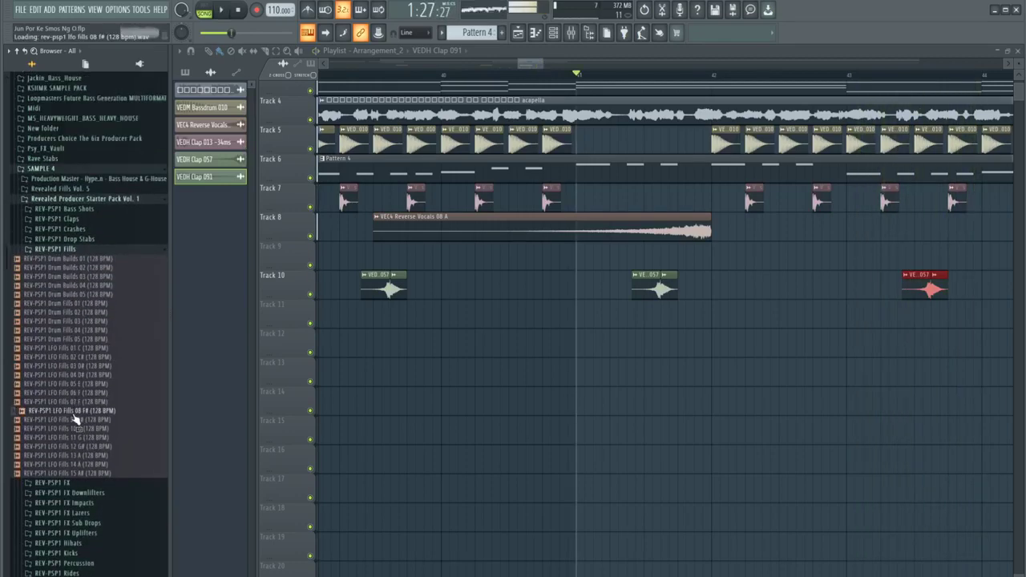
click(79, 385)
click(86, 411)
scroll(90, 397, down, 5)
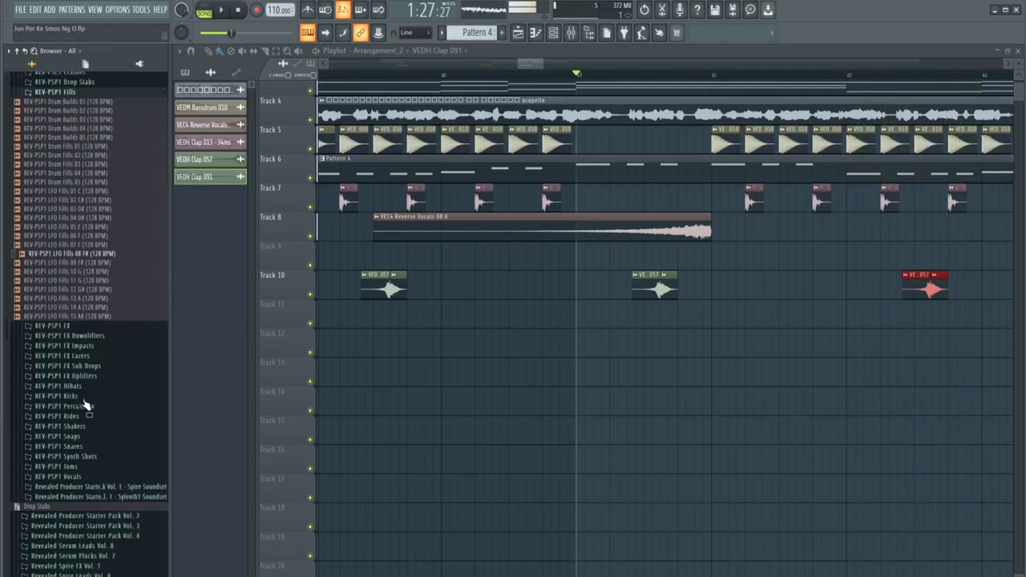
click(92, 383)
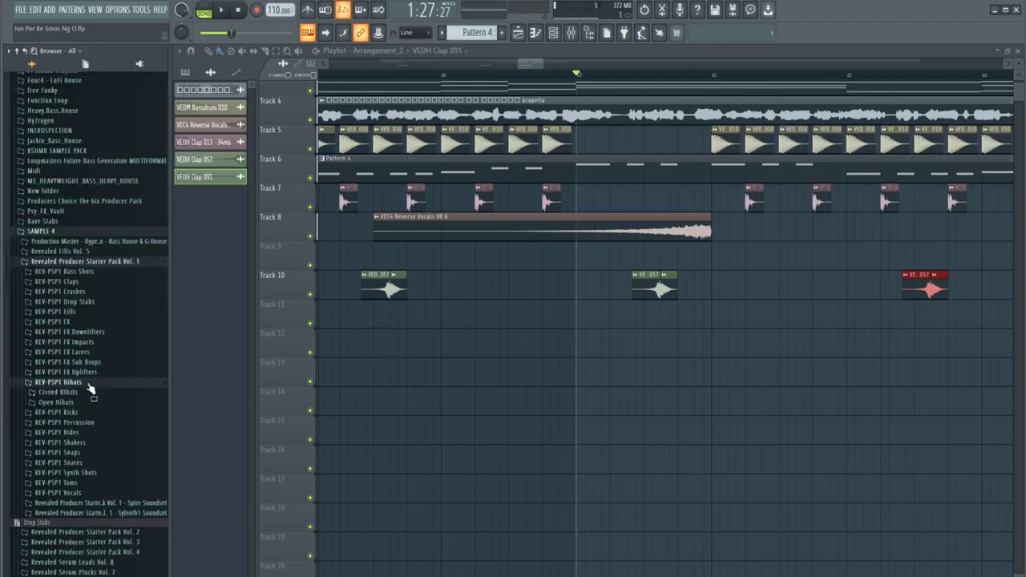
click(89, 392)
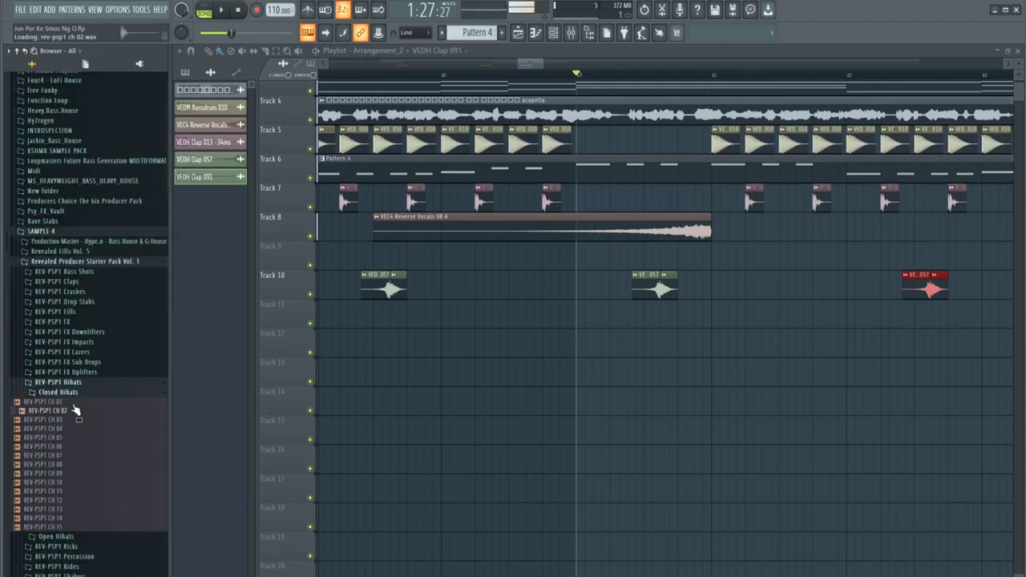
Audition REV-FILLS5 Drum Fills from Revealed Fills Vol. 5 as candidates for the bar 41 gap
click(80, 252)
key(space)
click(79, 263)
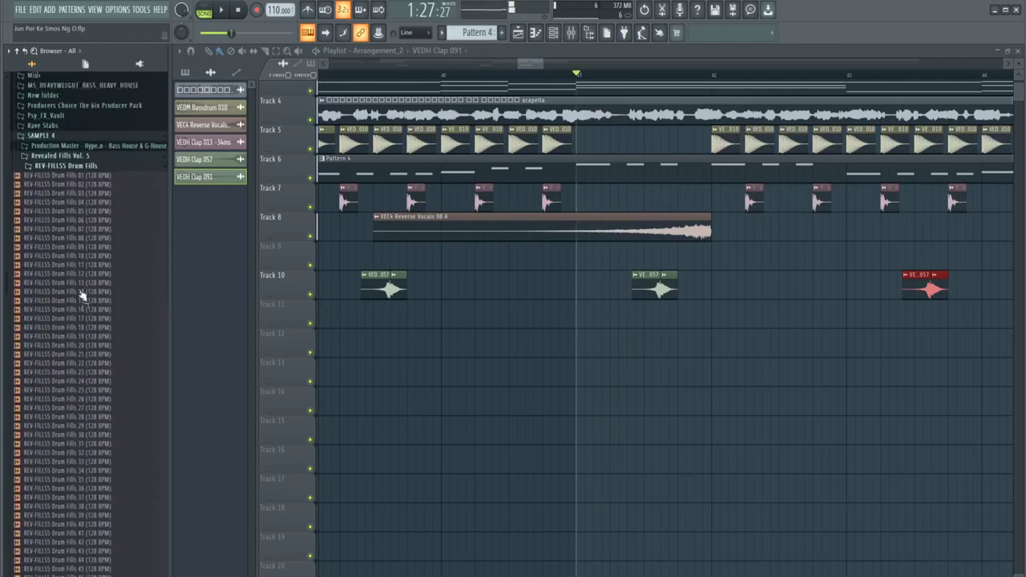
click(81, 294)
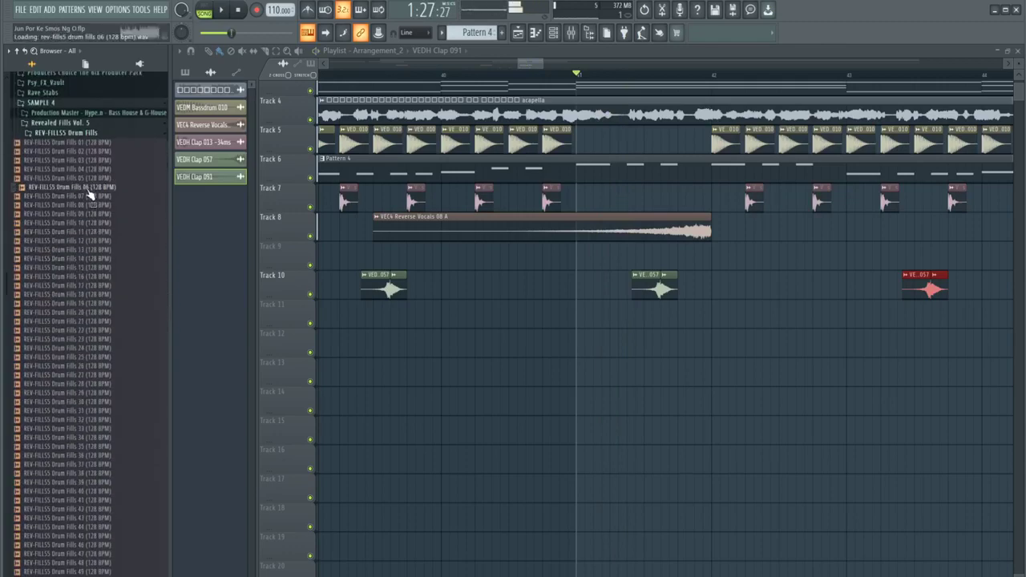
click(89, 392)
scroll(88, 392, down, 2)
click(85, 386)
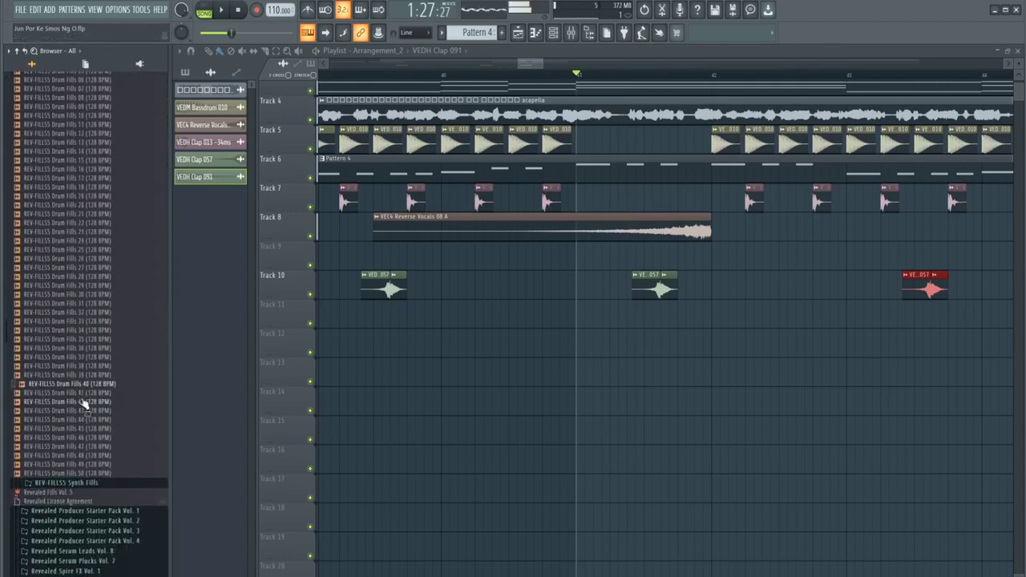
click(90, 437)
scroll(91, 401, down, 2)
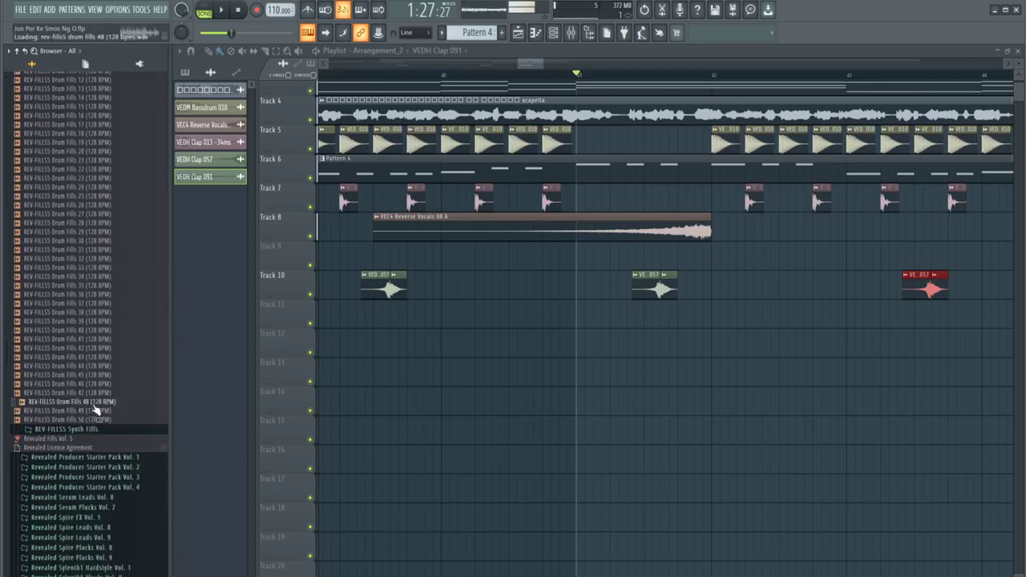
Audition samples in the VEC4 Fills folder under VEC4 Loops 140 BPM in Vengeance Essential Clubsounds Vol.4
scroll(98, 406, down, 15)
key(space)
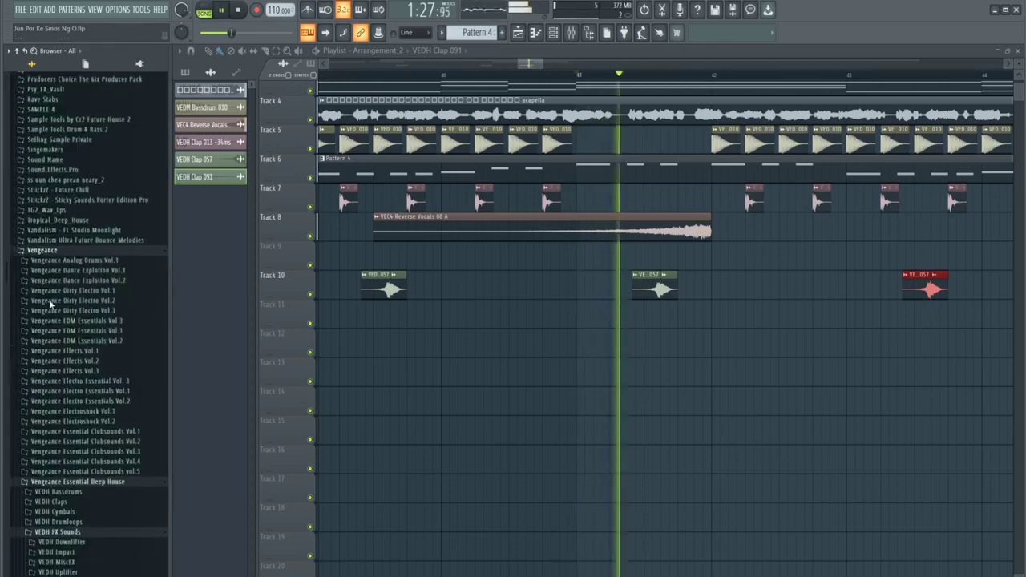
click(104, 482)
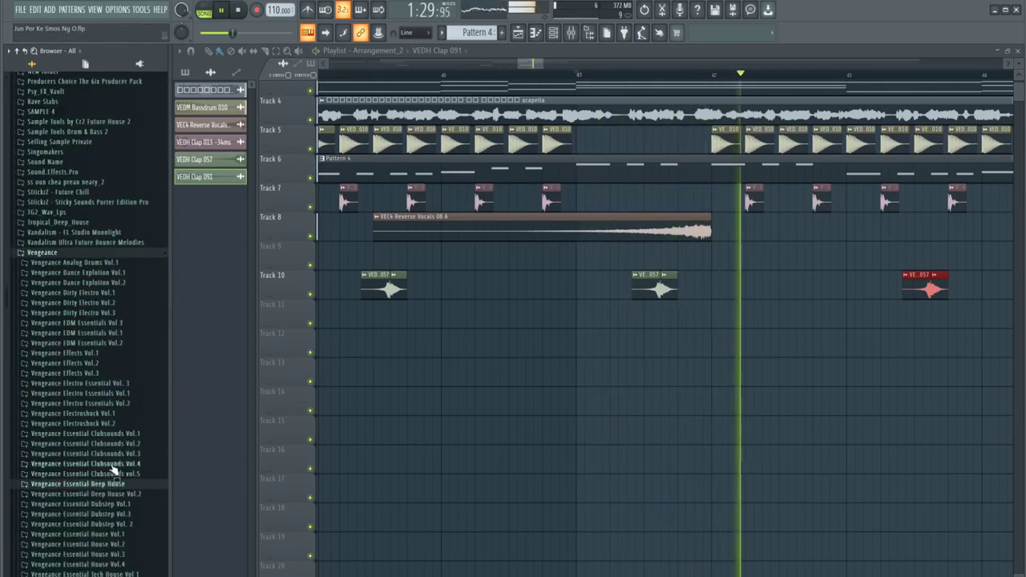
click(113, 464)
click(64, 502)
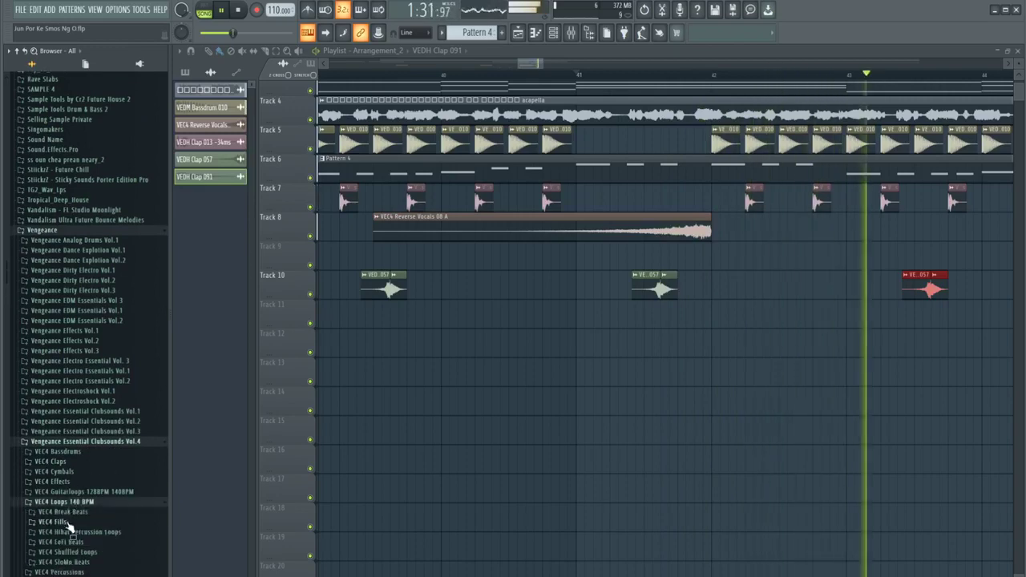
click(53, 522)
click(55, 419)
scroll(55, 369, up, 3)
key(space)
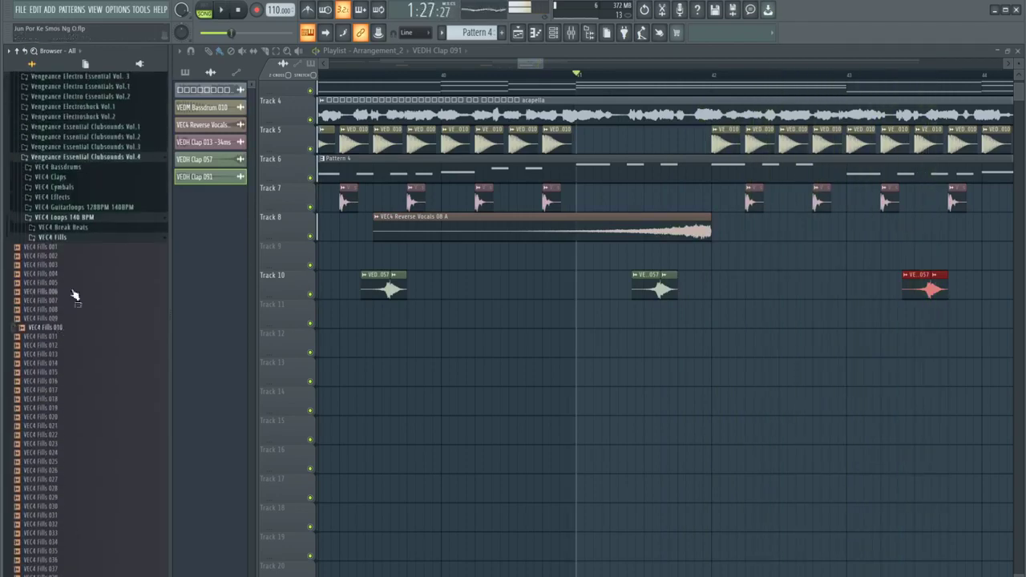
Audition samples in the VEC3 Fills 140 BPM folder of Vengeance Essential Clubsounds Vol.3
click(119, 147)
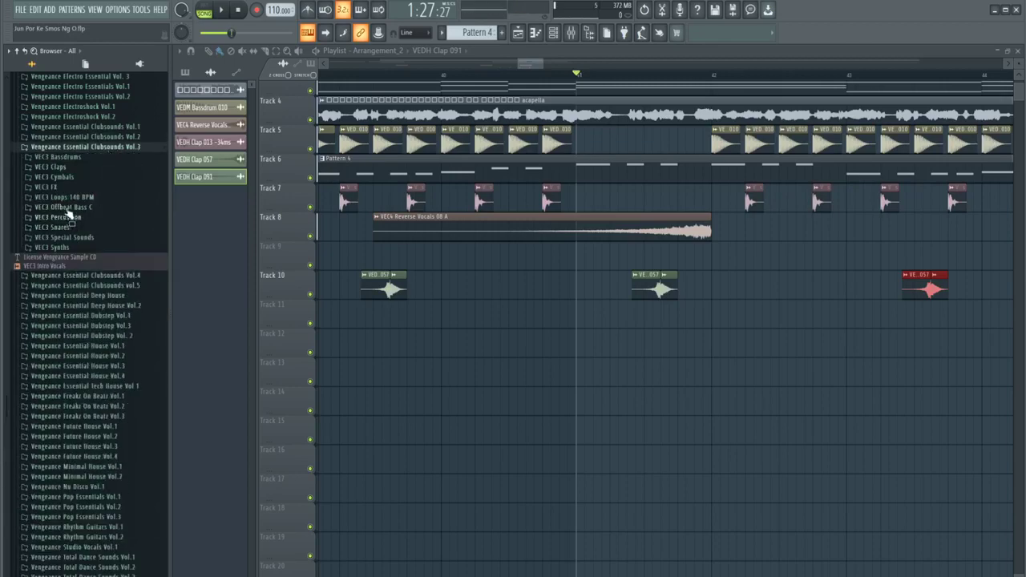
click(64, 197)
click(66, 97)
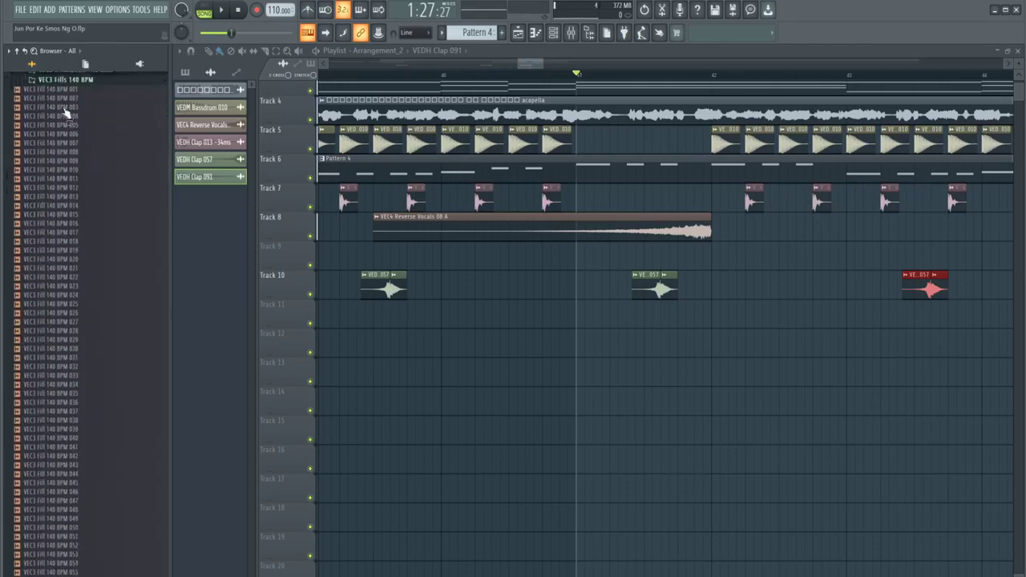
scroll(14, 292, down, 8)
scroll(64, 309, up, 6)
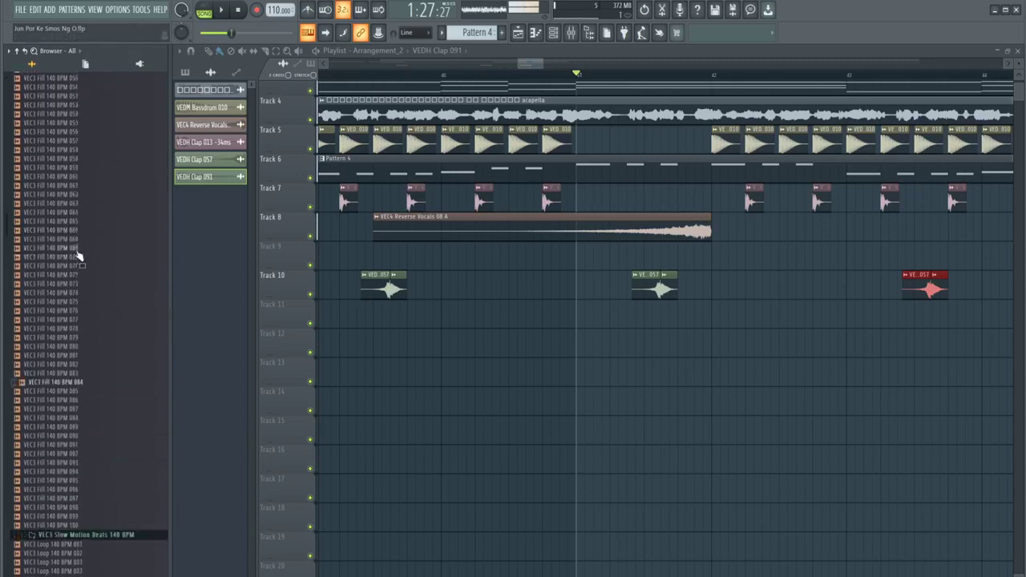
click(75, 284)
click(77, 229)
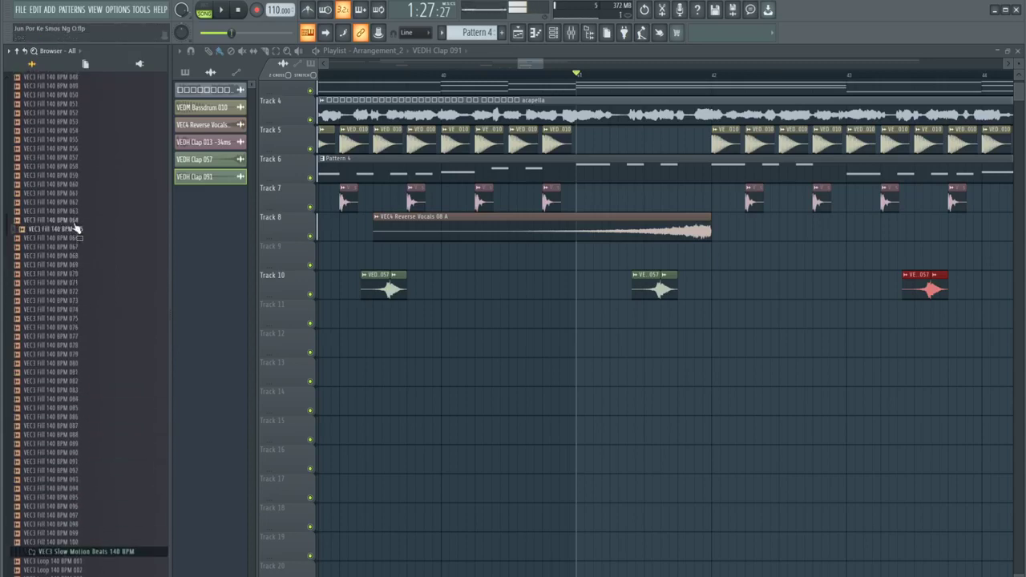
click(75, 210)
click(75, 291)
click(76, 283)
click(77, 274)
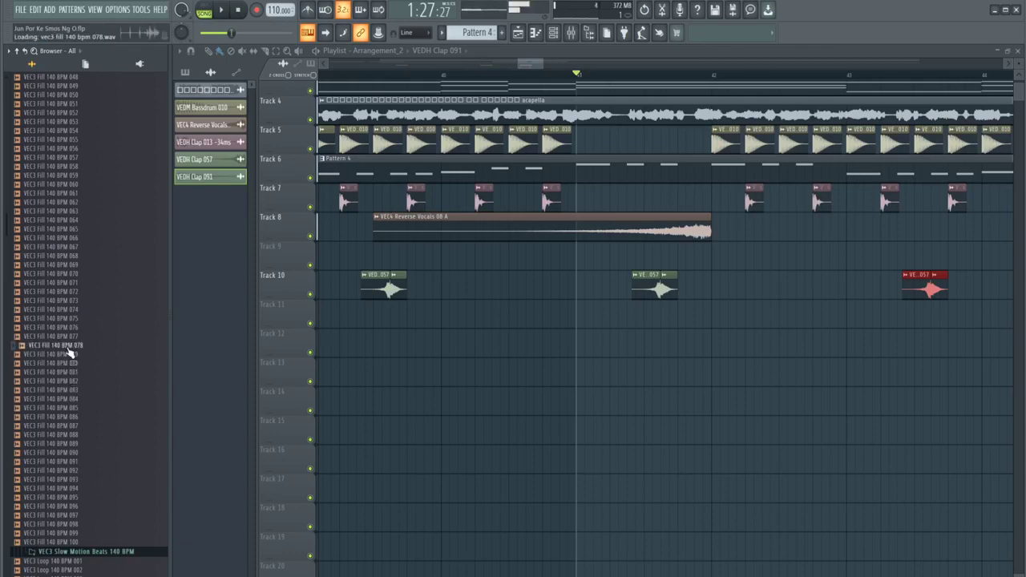
Place VEC3 Fill 140 BPM 078 on Track 9 at bar 41, stretch it to fill the bar, and play it
drag(300, 353, 589, 257)
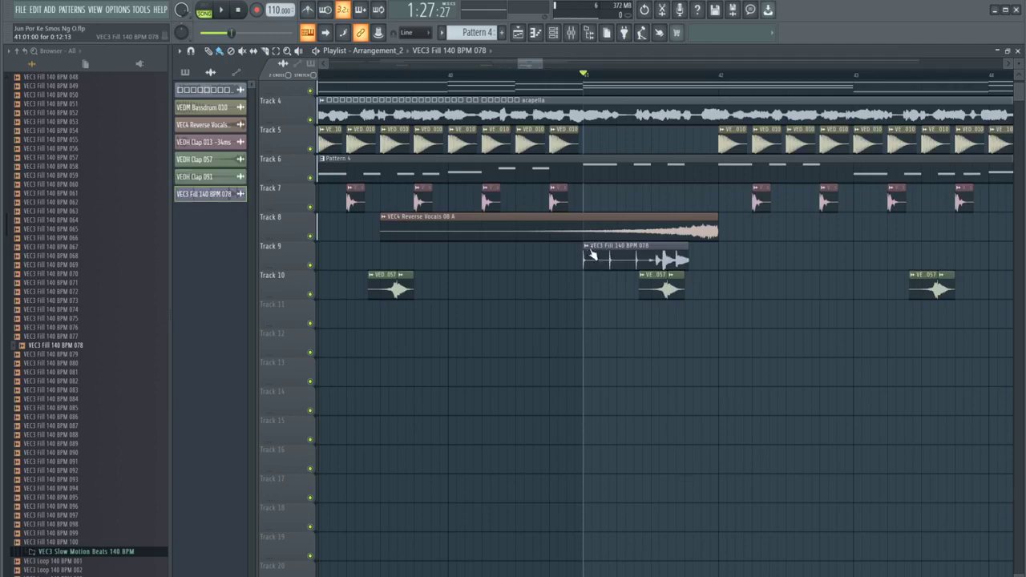
click(587, 247)
click(674, 322)
click(523, 305)
key(space)
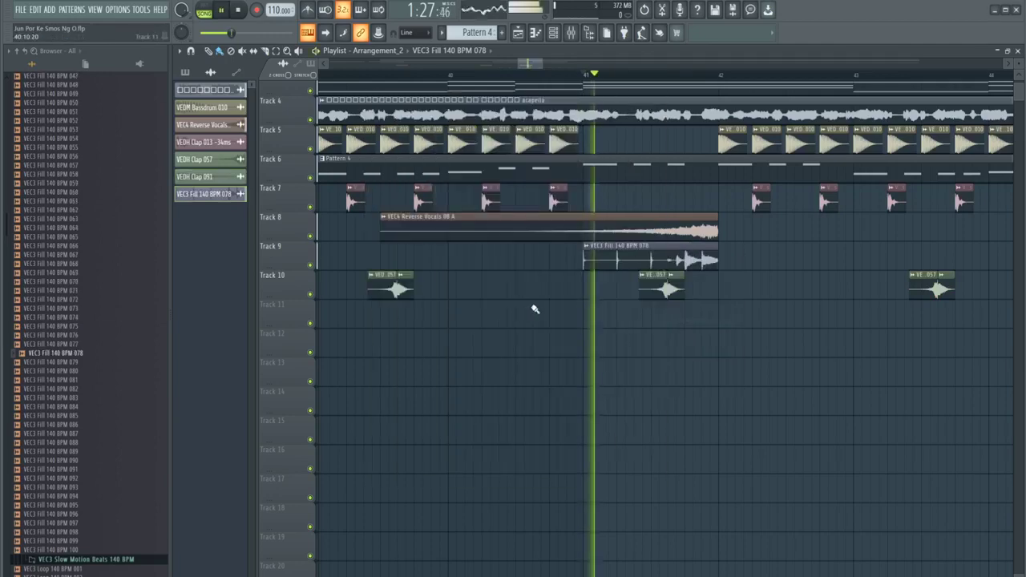
ctrl+scroll(733, 292, up, 8)
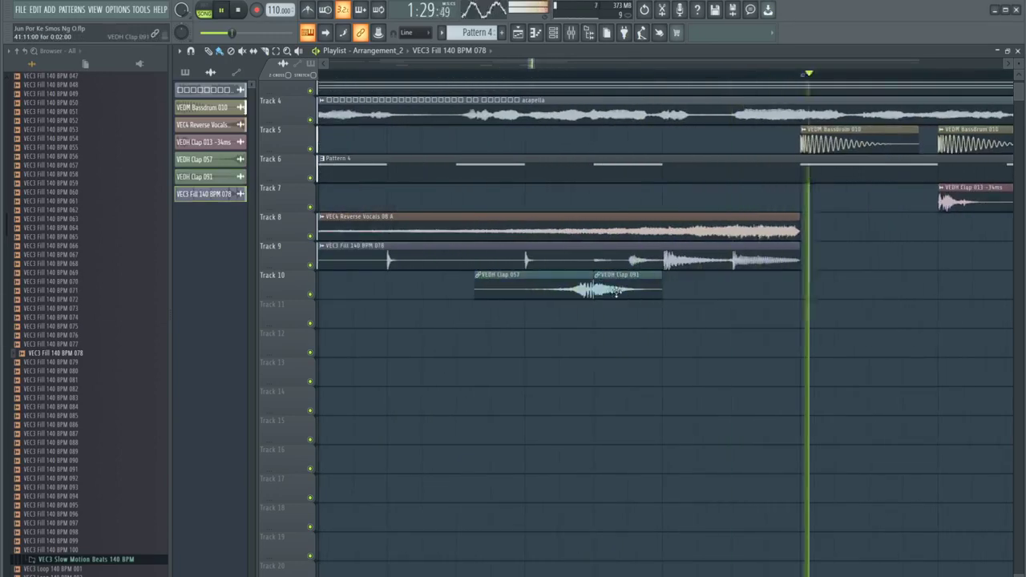
ctrl+scroll(617, 296, down, 5)
Audition other VEC3 fills, replace the Track 9 fill with VEC3 Fill 140 BPM 083, and play it from bar 41
click(42, 345)
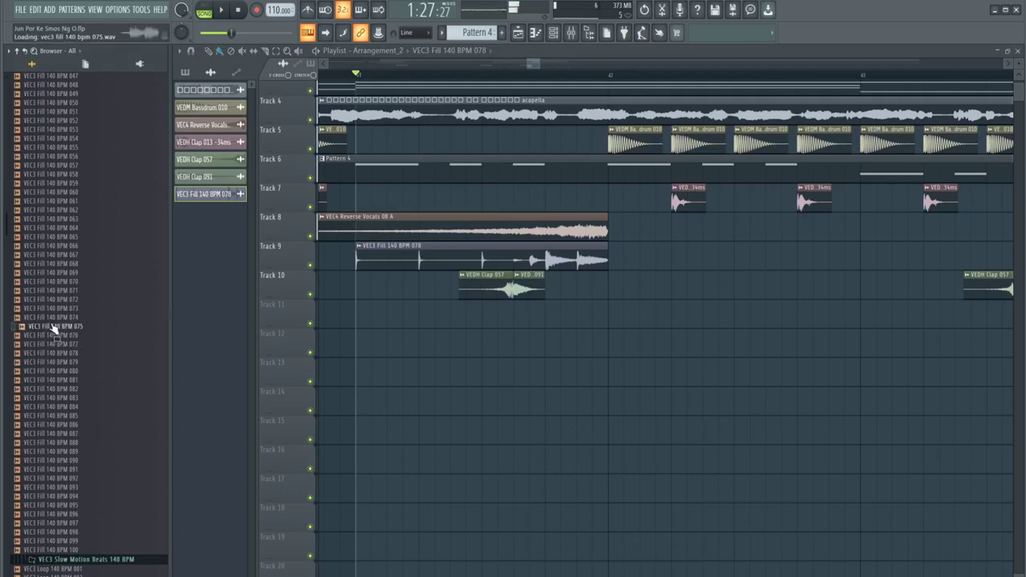
click(56, 372)
click(57, 390)
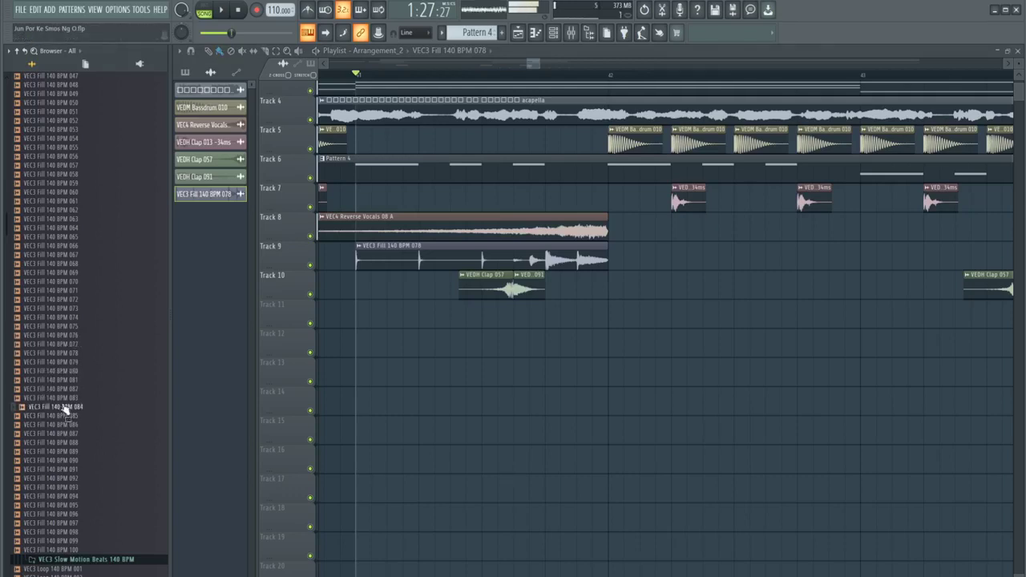
drag(64, 398, 400, 264)
key(space)
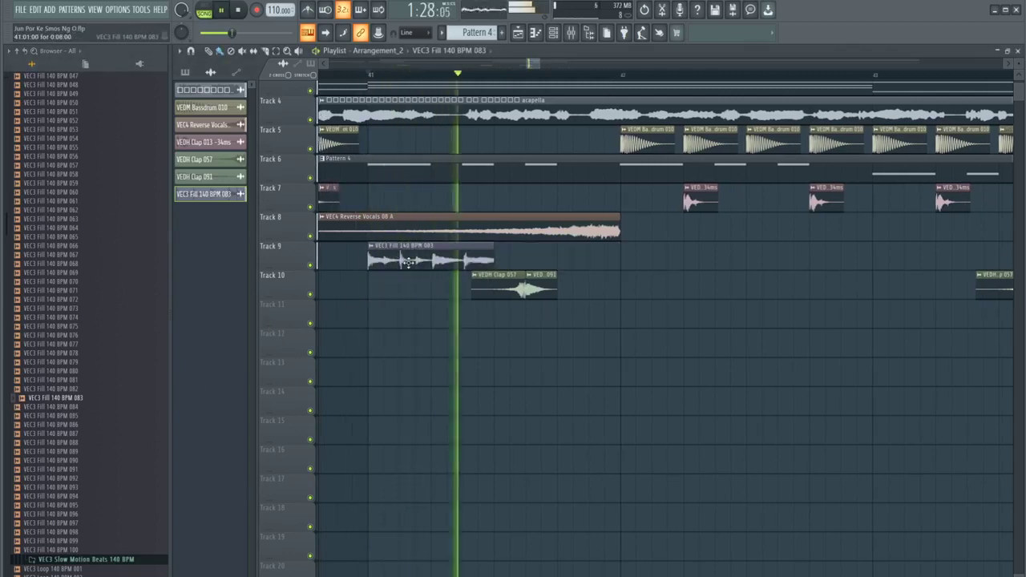
key(space)
Audition further VEC3 fills and replace the Track 9 fill with VEC3 Fill 140 BPM 088 at bar 41
click(94, 436)
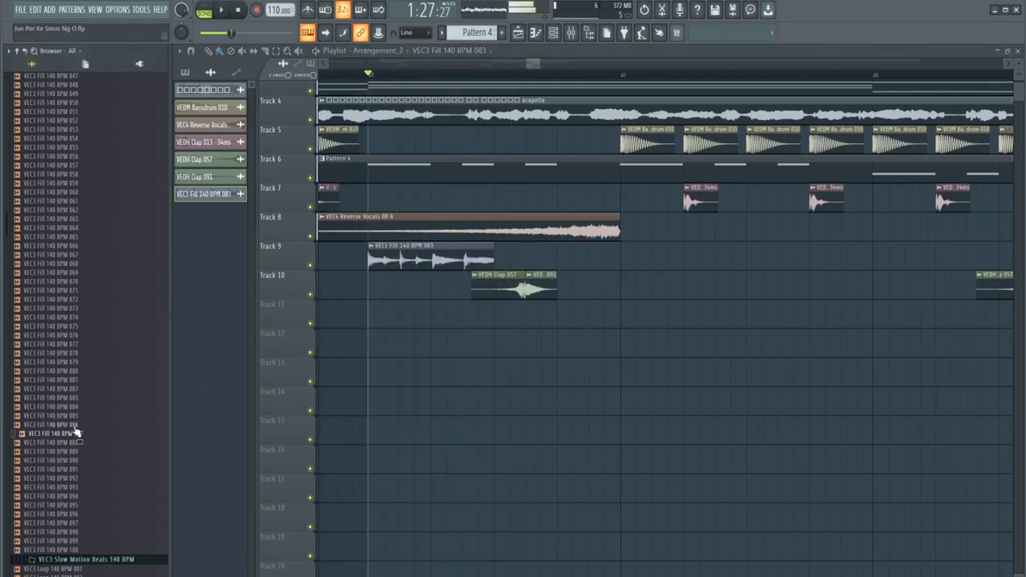
click(76, 442)
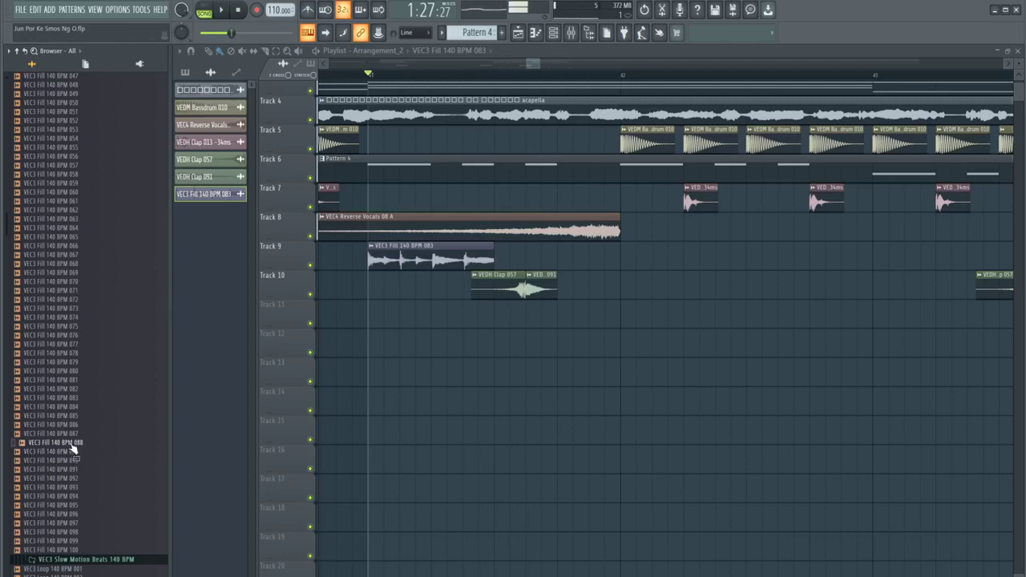
drag(84, 455, 414, 259)
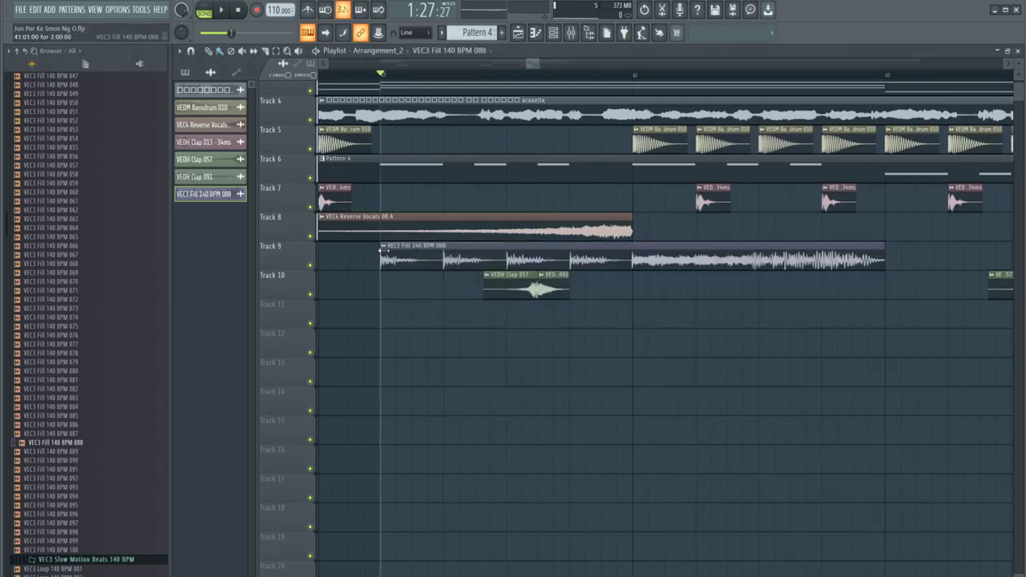
click(383, 247)
click(480, 323)
click(510, 305)
Fit the Track 9 fill into one bar, check its channel settings, and play it from bar 41
key(space)
key(space)
double_click(406, 258)
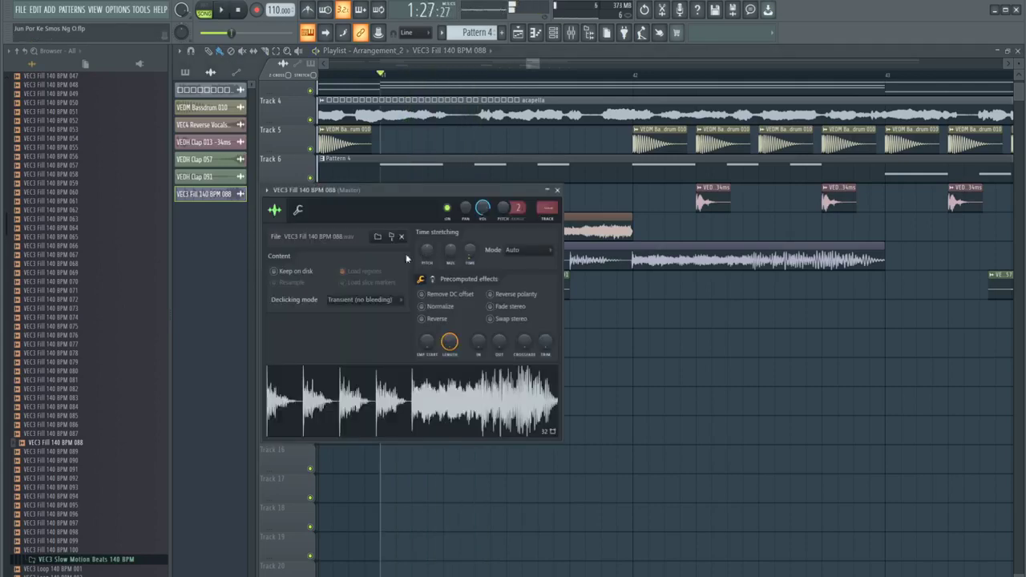
key(space)
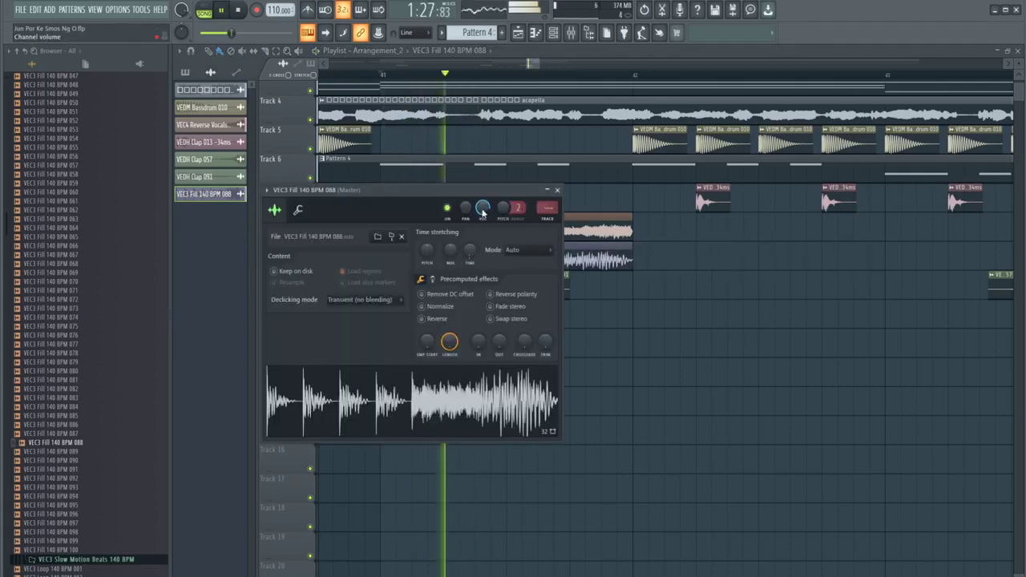
click(558, 190)
Copy the VEC4 Reverse Vocals 08 A clip along Track 8 so that it ends at bar 50
scroll(533, 345, down, 4)
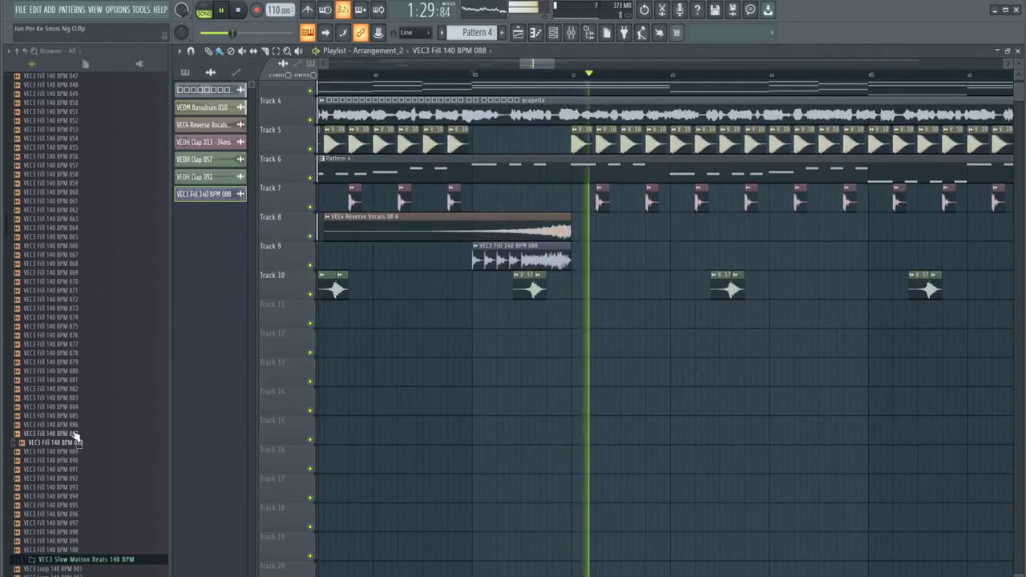
scroll(576, 413, down, 5)
scroll(600, 403, down, 2)
scroll(586, 385, up, 3)
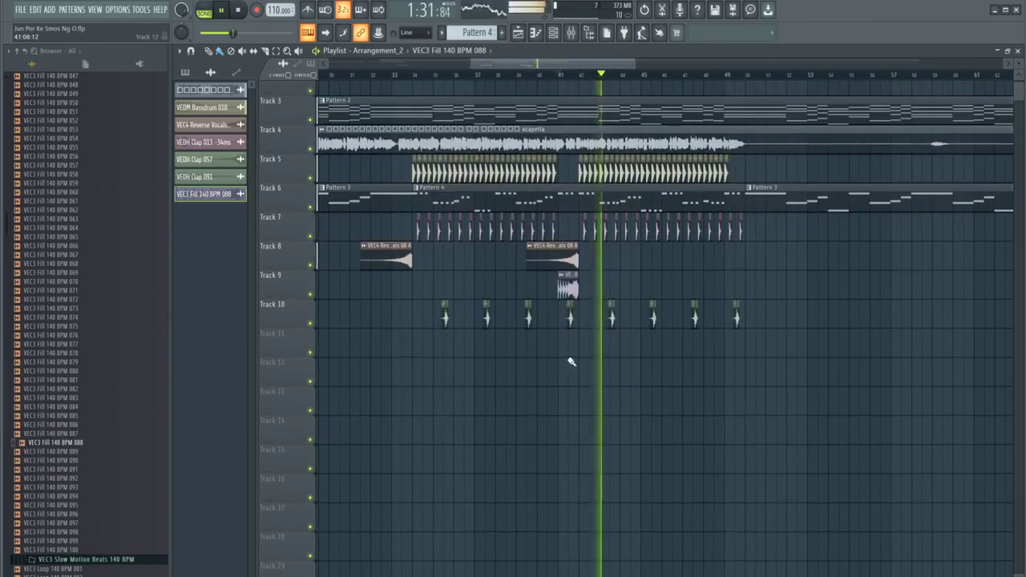
drag(563, 258, 730, 257)
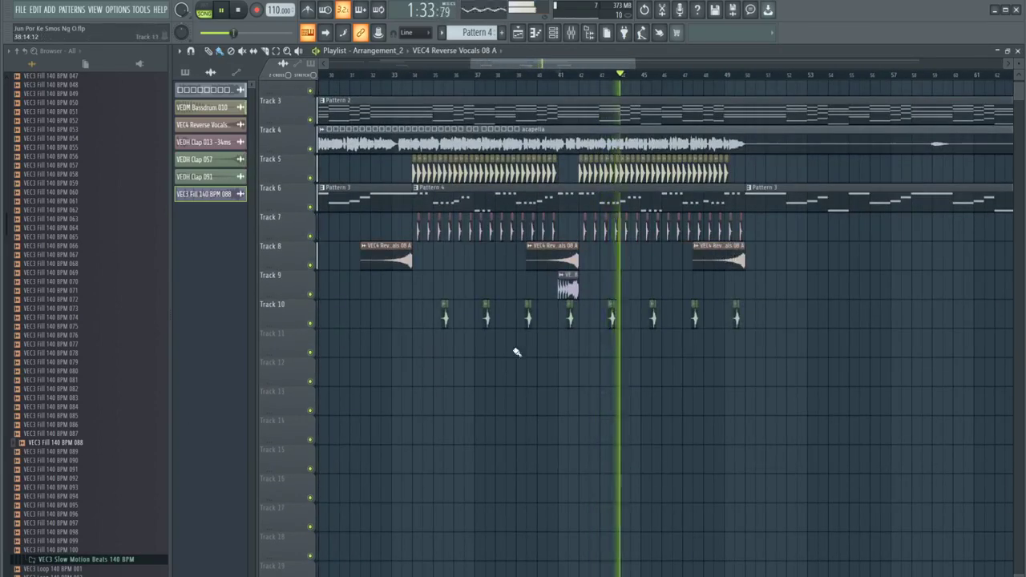
Select the Pattern 3 and Pattern 4 clips on Track 6 and move them up to Track 2
scroll(541, 336, down, 4)
scroll(353, 291, up, 3)
scroll(365, 273, down, 3)
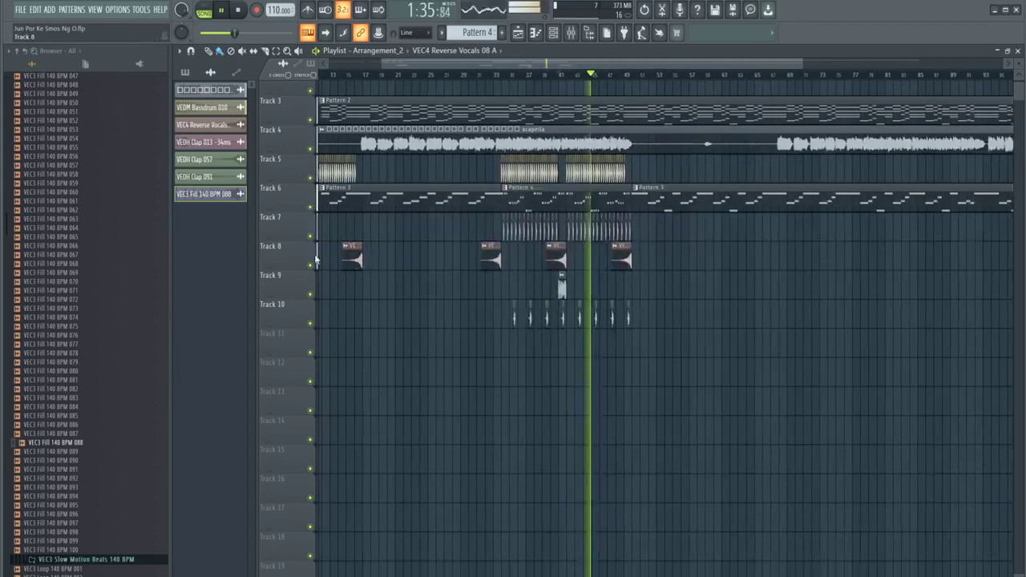
scroll(352, 258, up, 2)
drag(783, 232, 388, 252)
drag(380, 240, 380, 118)
scroll(460, 120, up, 7)
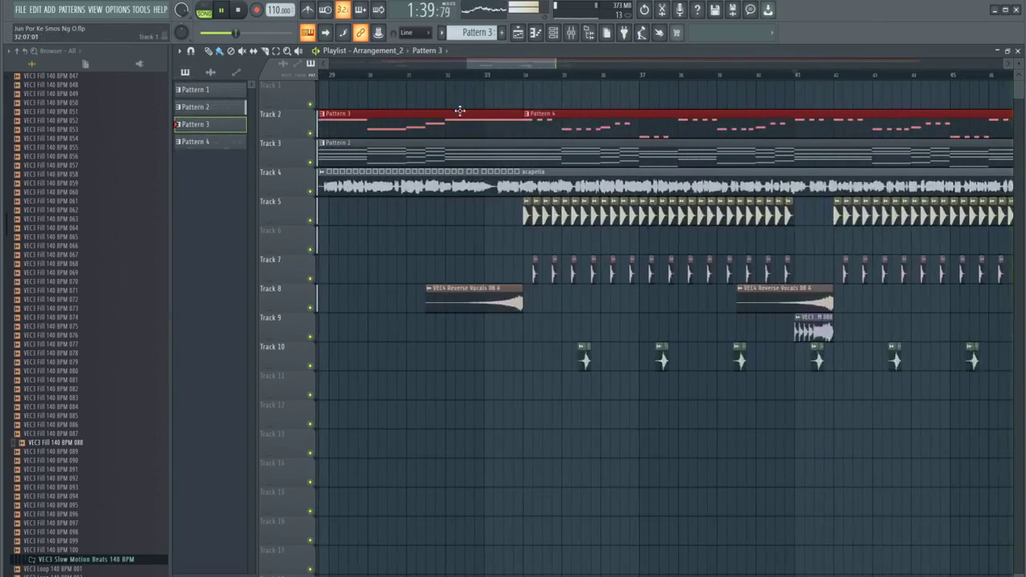
Play and review the arrangement from the drop through its end around bar 50
scroll(460, 110, down, 4)
scroll(631, 230, down, 4)
scroll(708, 227, up, 4)
scroll(703, 231, down, 4)
scroll(671, 233, up, 5)
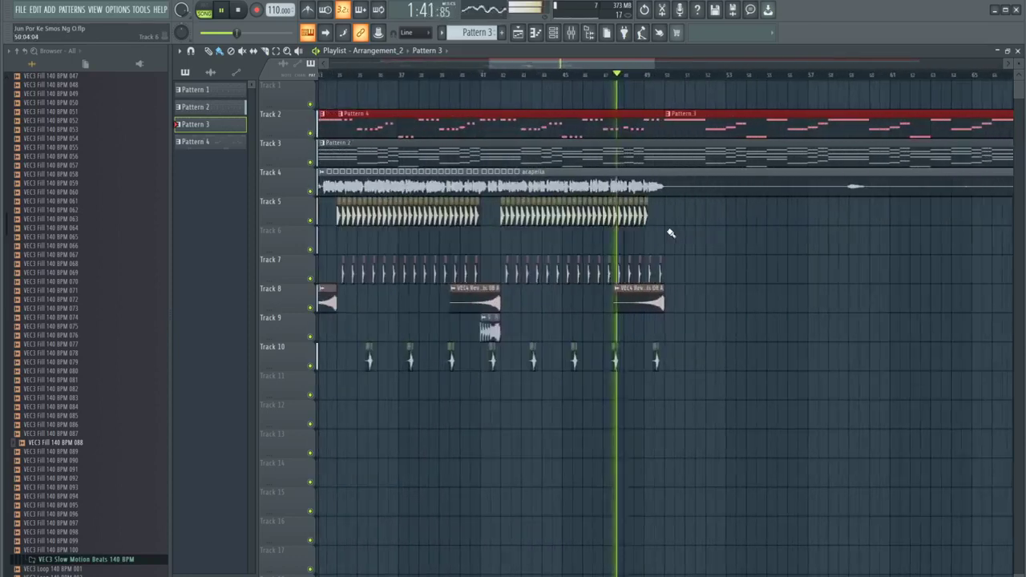
scroll(671, 235, down, 4)
scroll(669, 237, down, 1)
key(space)
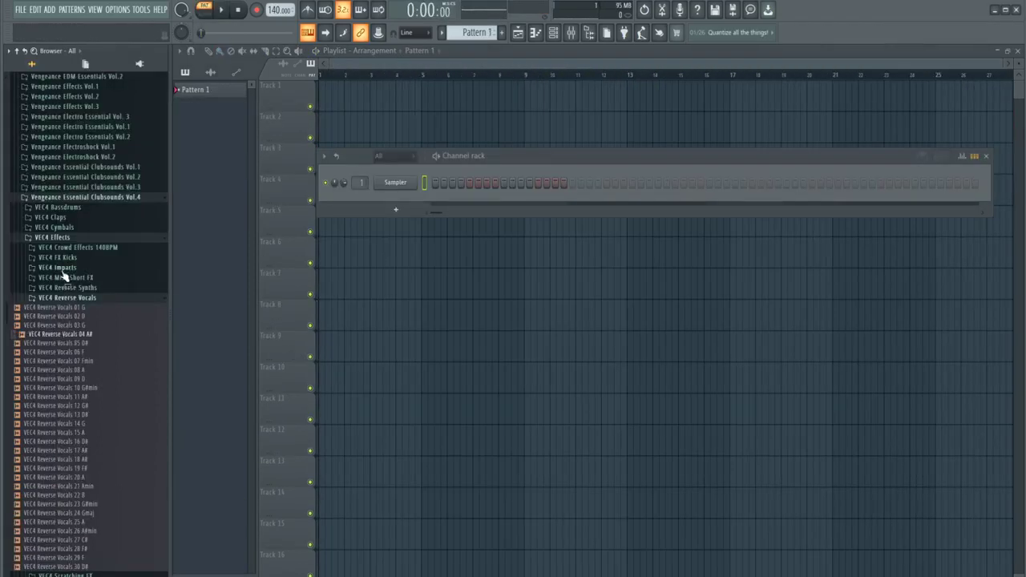
In the empty 140 BPM project, place a song from the Music folder on Track 8 at bar 5 and play it
scroll(63, 276, up, 10)
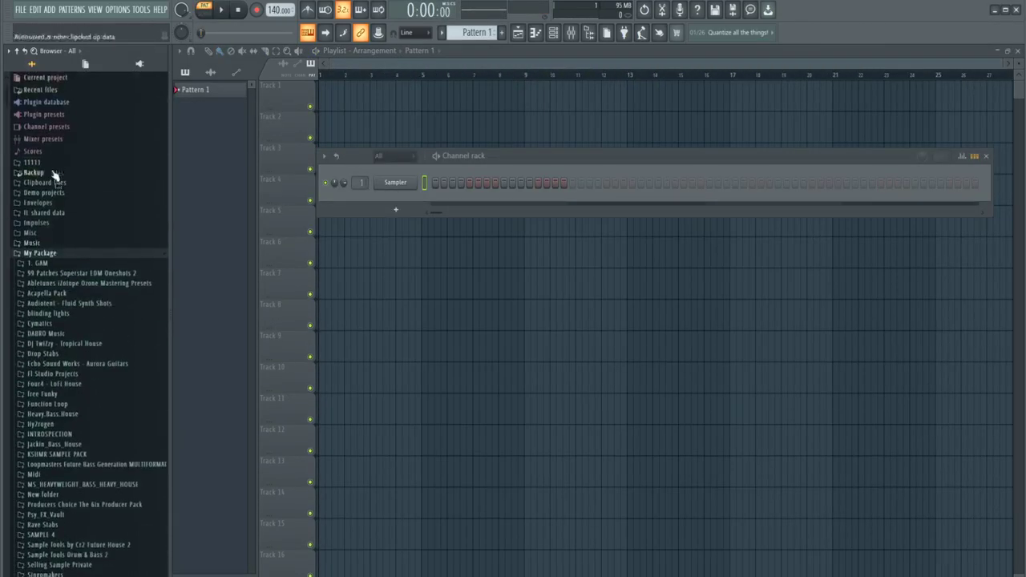
click(45, 243)
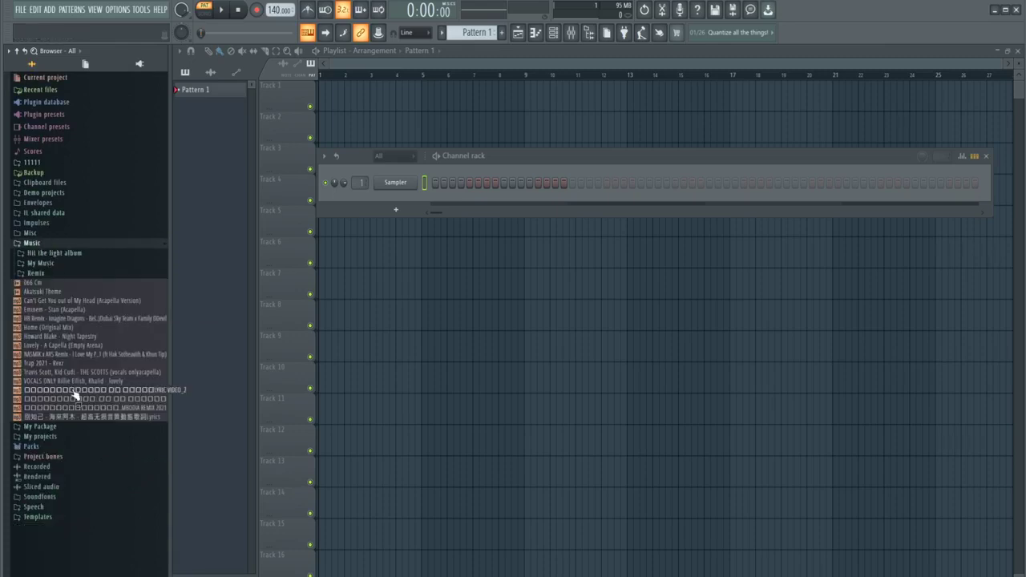
drag(73, 395, 420, 315)
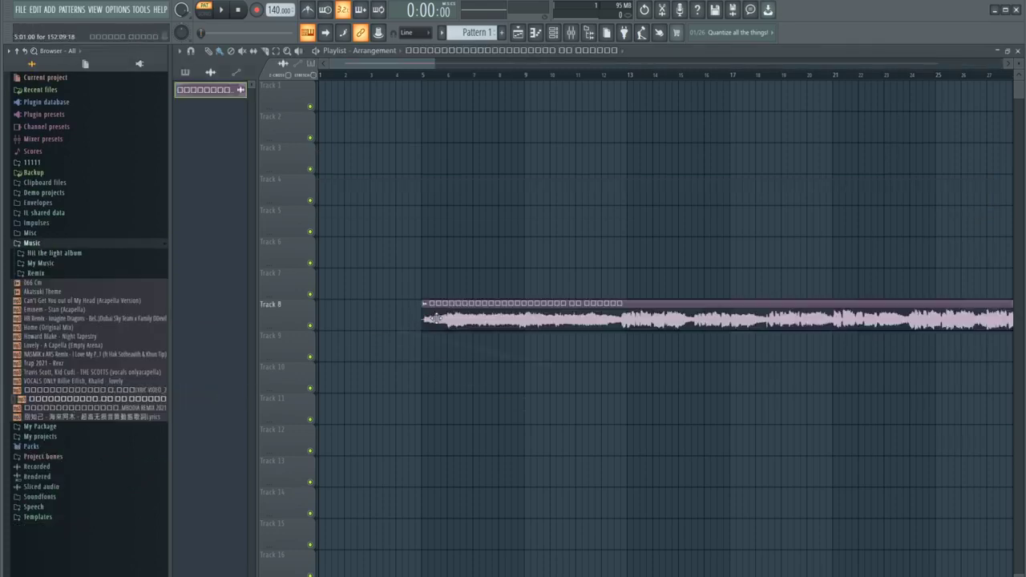
click(424, 75)
key(space)
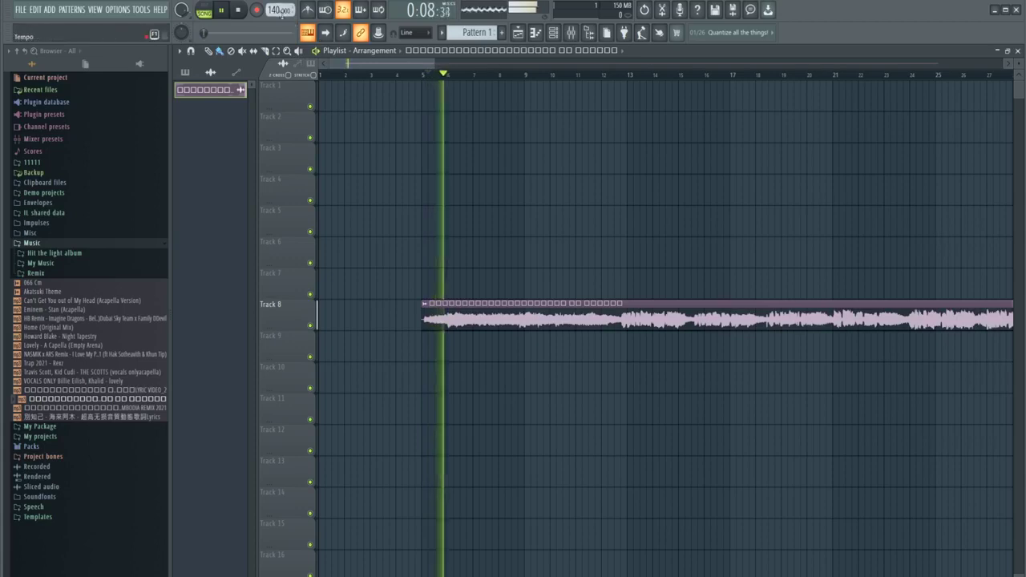
Set the project tempo to 100 BPM and shift the song clip on Track 8 to start slightly before bar 5
right_click(280, 11)
click(391, 54)
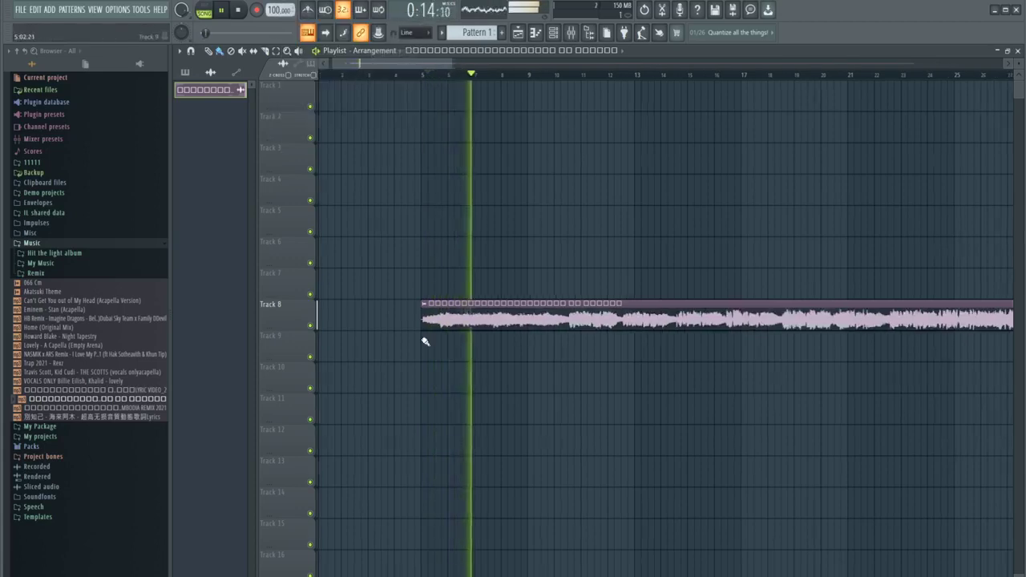
scroll(426, 339, up, 3)
scroll(430, 313, up, 3)
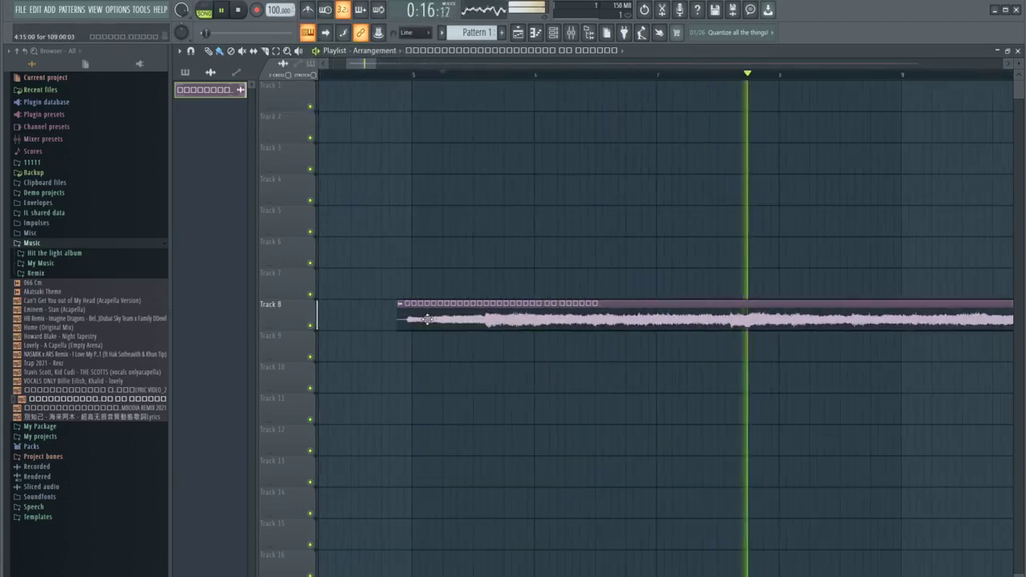
Try to fit the song clip to the project tempo by entering its BPM manually
click(407, 303)
mouse_move(449, 321)
click(527, 380)
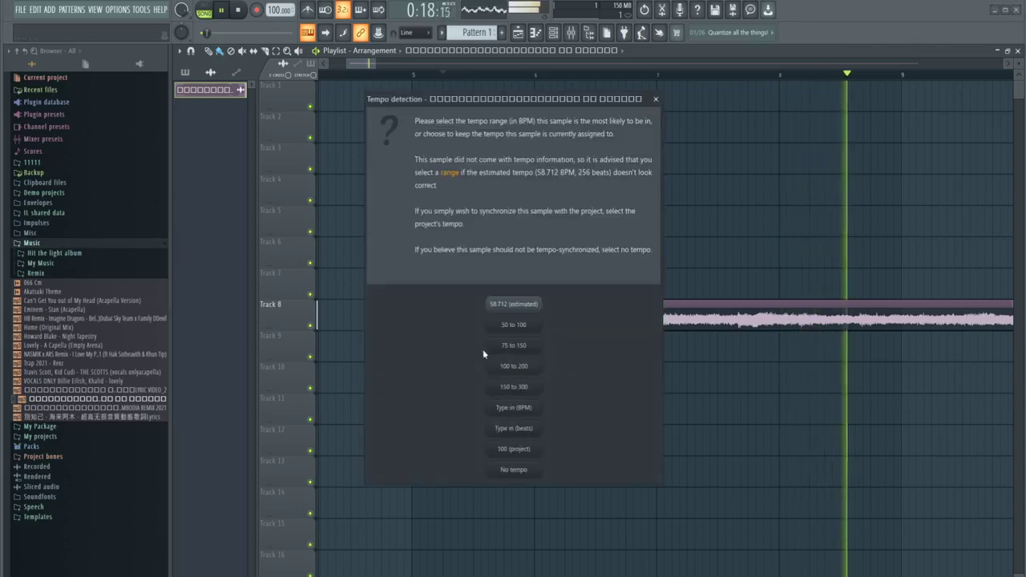
click(514, 407)
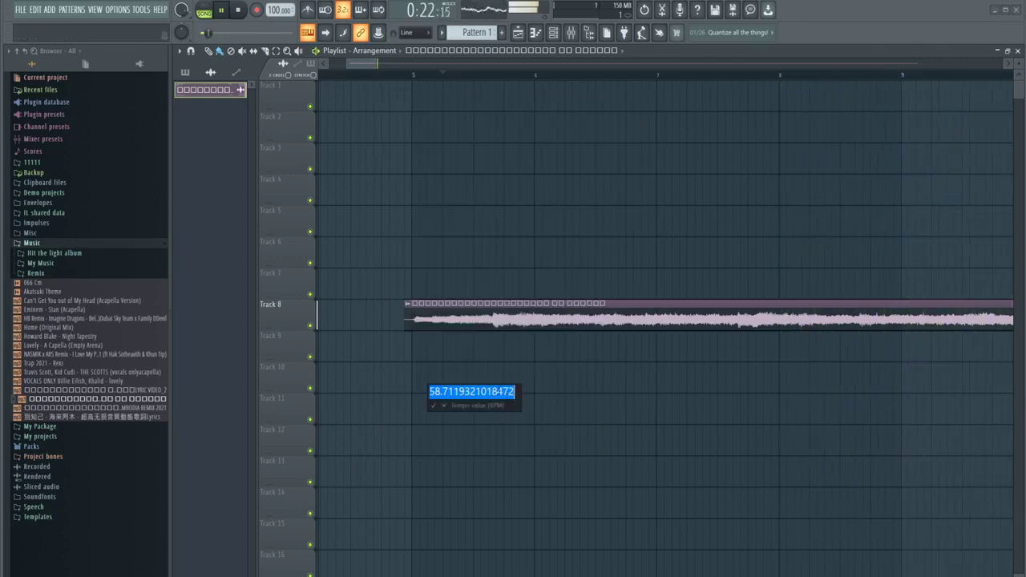
click(448, 407)
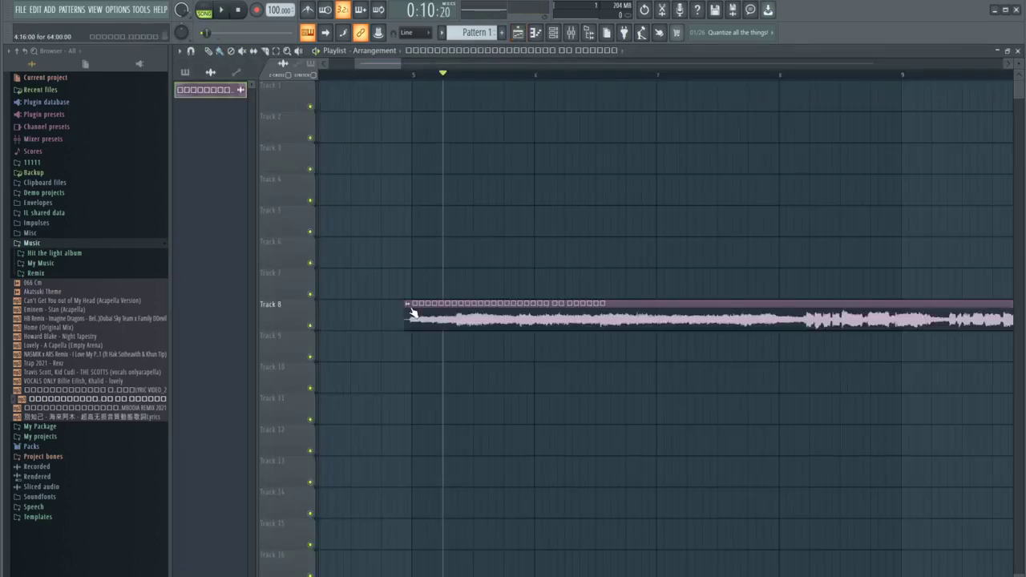
Run automatic tempo detection on the song clip within a chosen BPM range
click(410, 309)
mouse_move(437, 423)
click(518, 373)
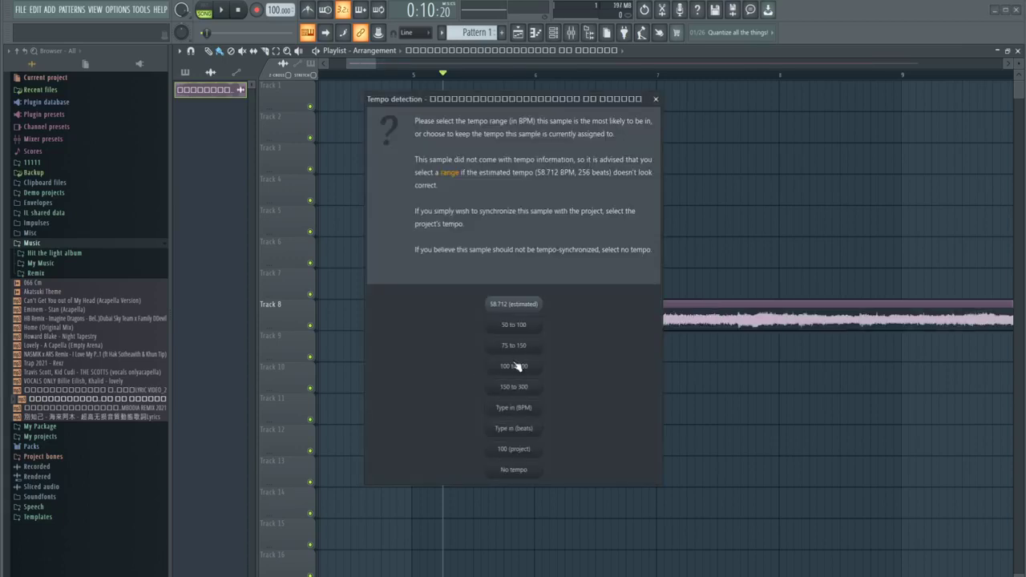
click(516, 350)
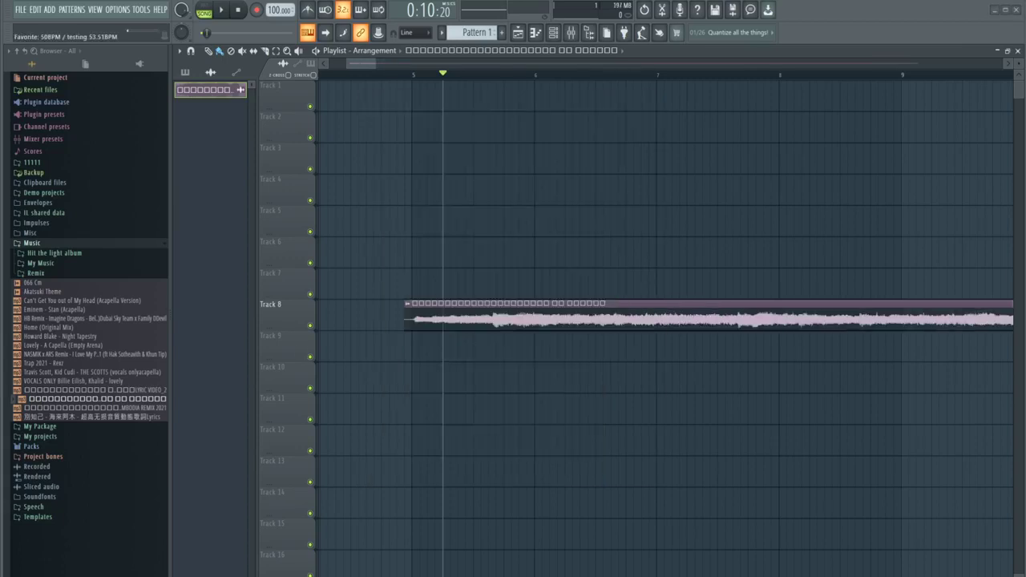
mouse_move(128, 574)
click(108, 547)
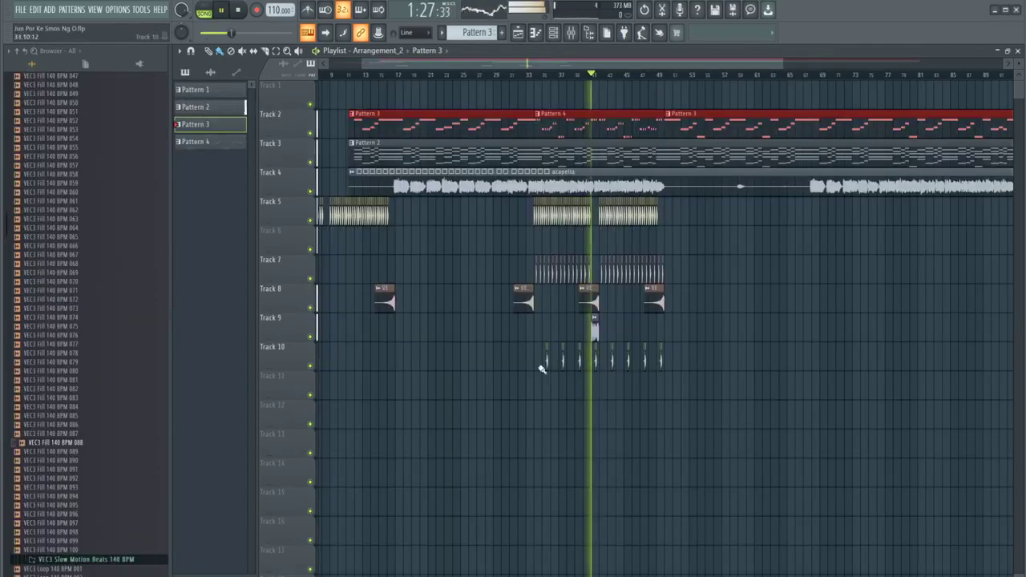
Back in the remix project, play from about bar 16 and examine Pattern 2's FL Keys chords in the piano roll and channel rack
click(377, 79)
scroll(374, 79, up, 3)
key(space)
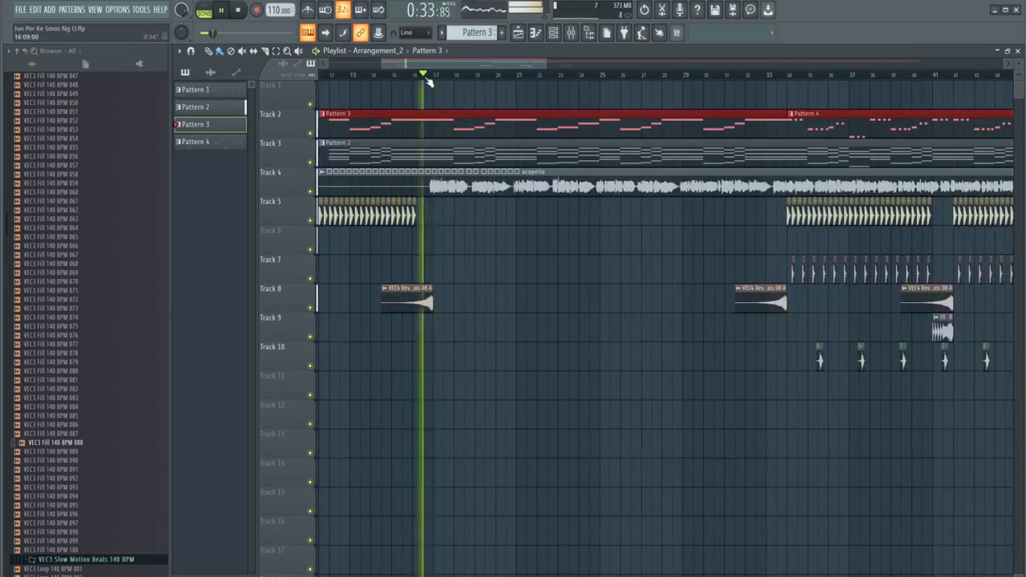
scroll(440, 165, up, 2)
double_click(444, 160)
scroll(523, 68, down, 3)
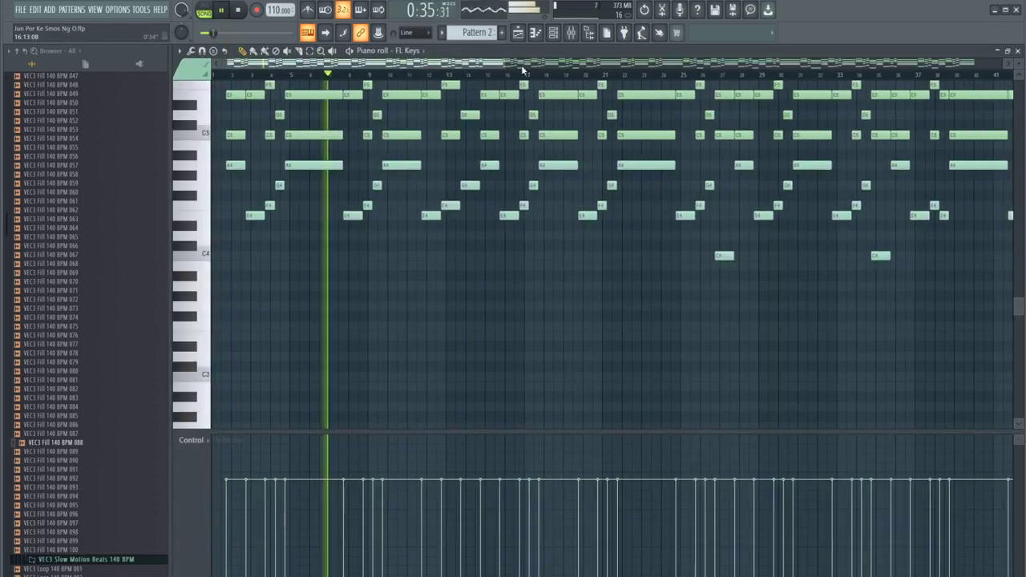
key(F6)
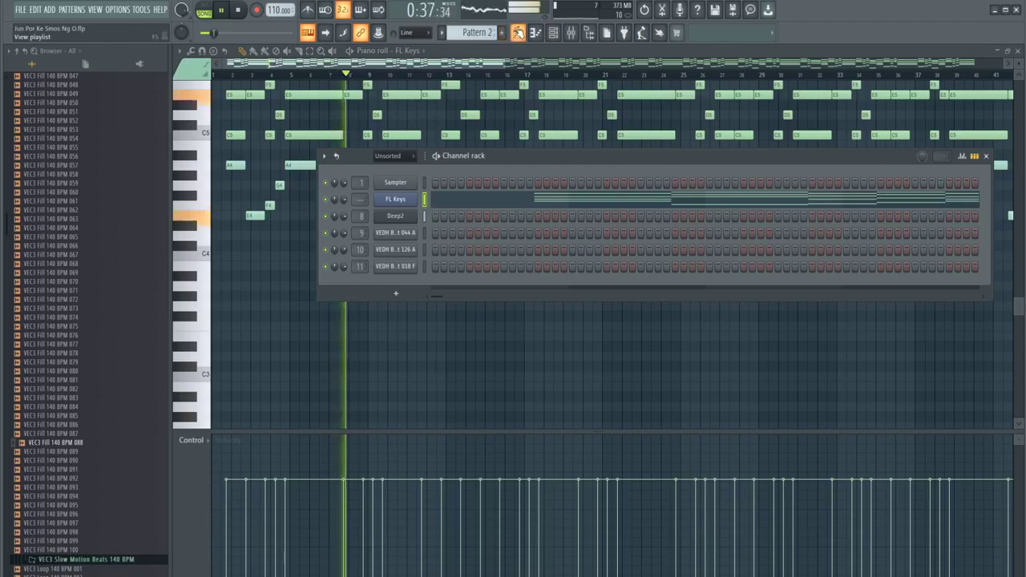
click(518, 32)
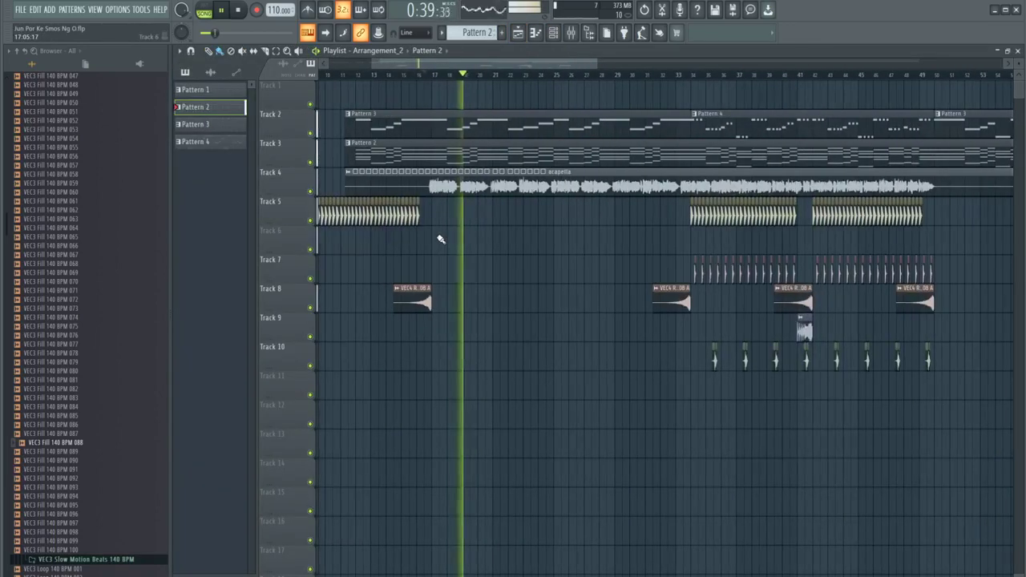
Replay from about bar 16 and recheck the Pattern 2 chord notes around the vocal entry
click(426, 74)
scroll(433, 137, up, 2)
double_click(447, 159)
key(space)
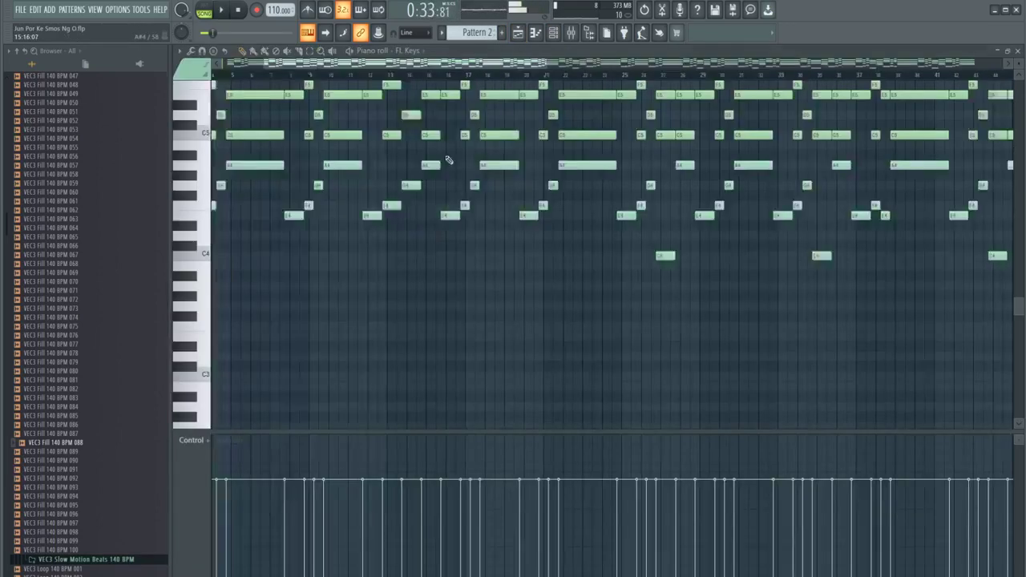
scroll(449, 159, down, 3)
click(518, 32)
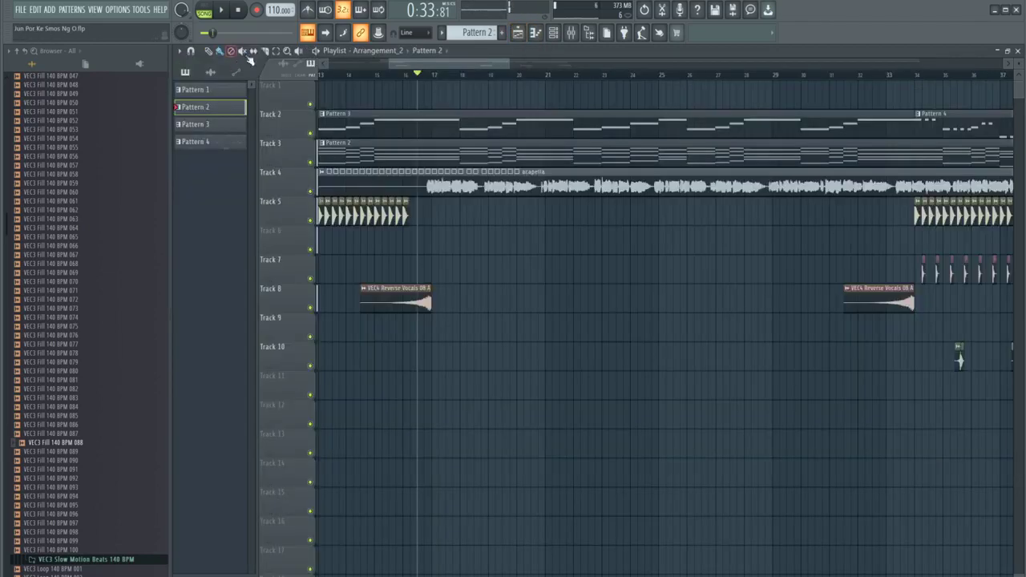
Slice the Pattern 2 clip on Track 3 at bar 17 and at bar 34
scroll(441, 166, up, 3)
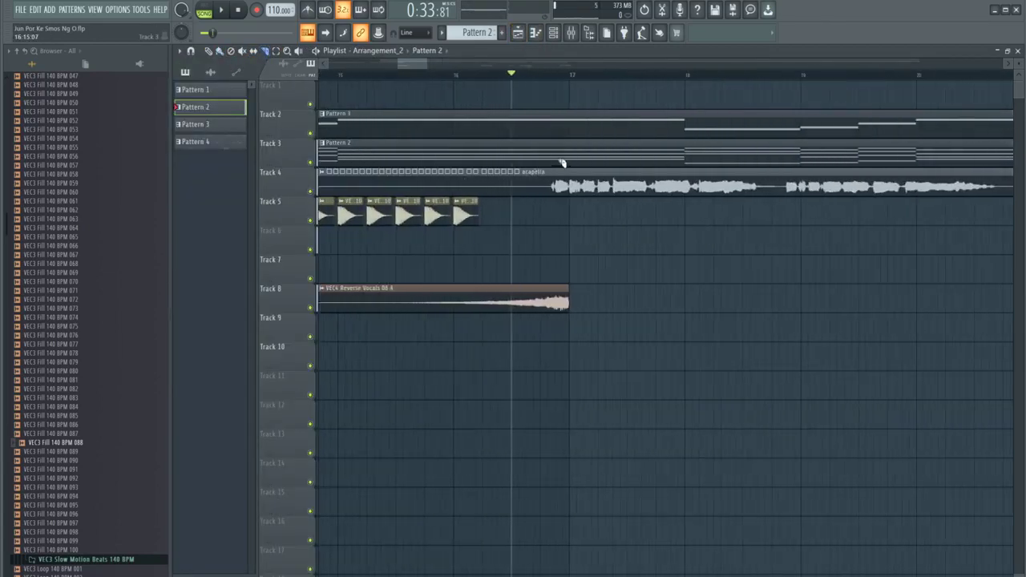
key(space)
scroll(563, 157, down, 5)
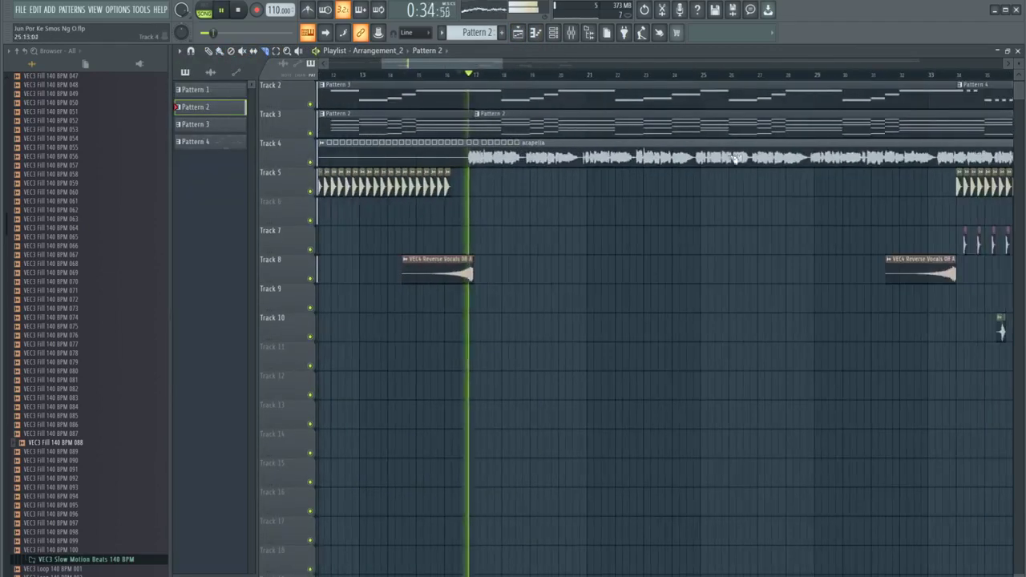
scroll(785, 139, up, 2)
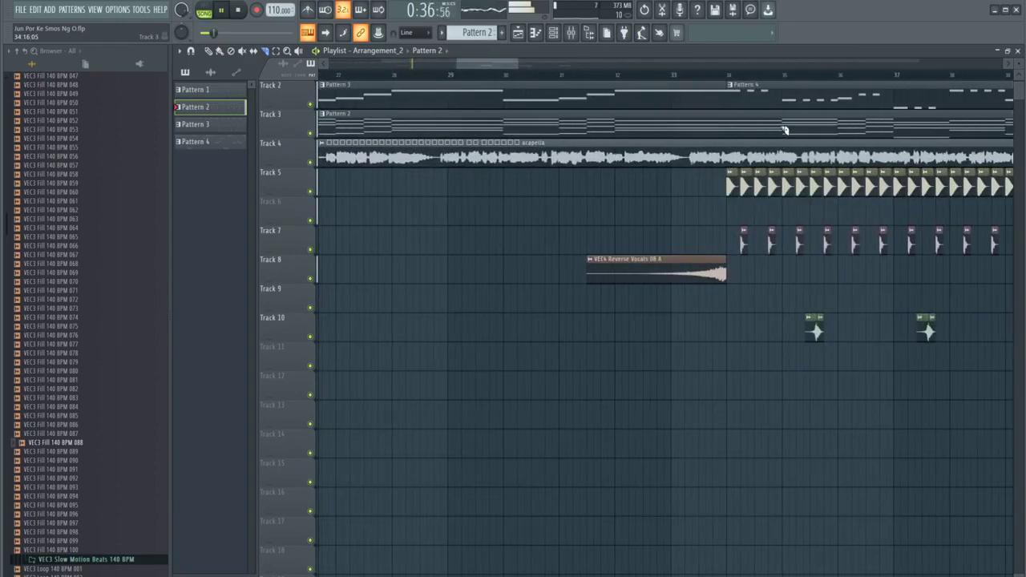
scroll(732, 129, down, 4)
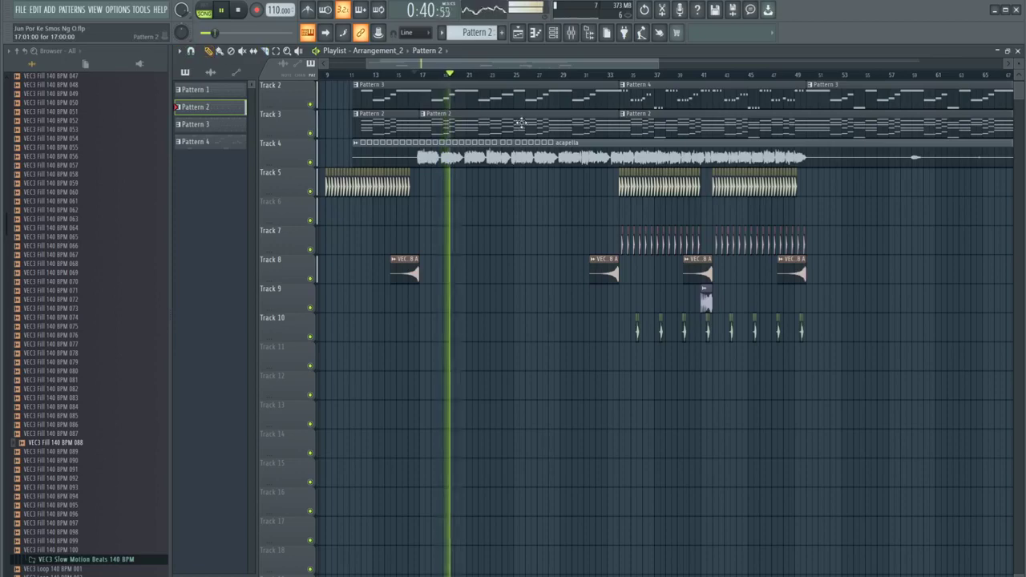
Place the 17-bar middle section of Pattern 2 on Track 11 at bar 17 and stop playback
scroll(473, 251, down, 4)
click(449, 245)
key(space)
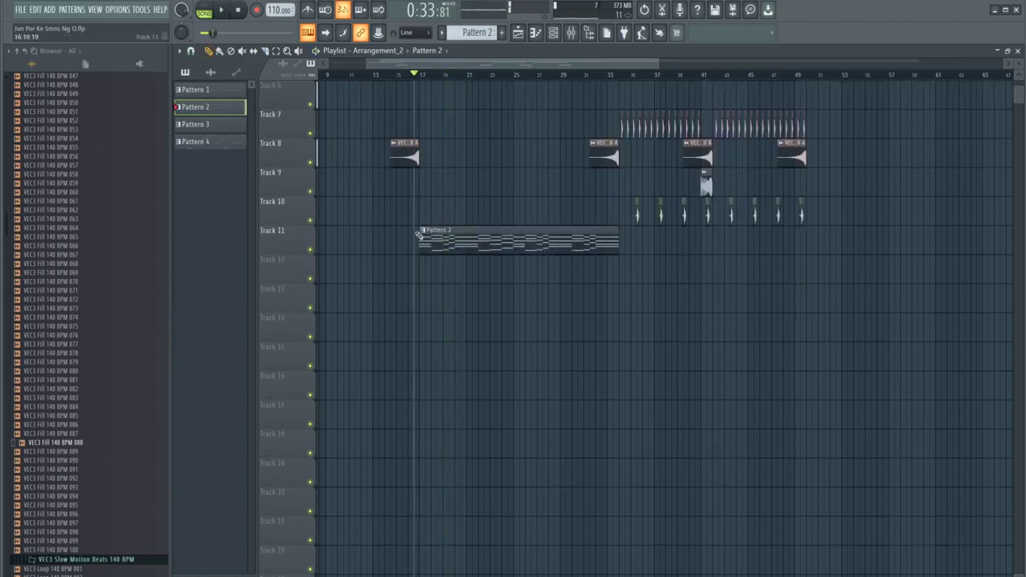
Make the Track 11 clip of Pattern 2 a unique pattern and open its FL Keys notes in the piano roll
click(423, 230)
click(452, 307)
double_click(453, 238)
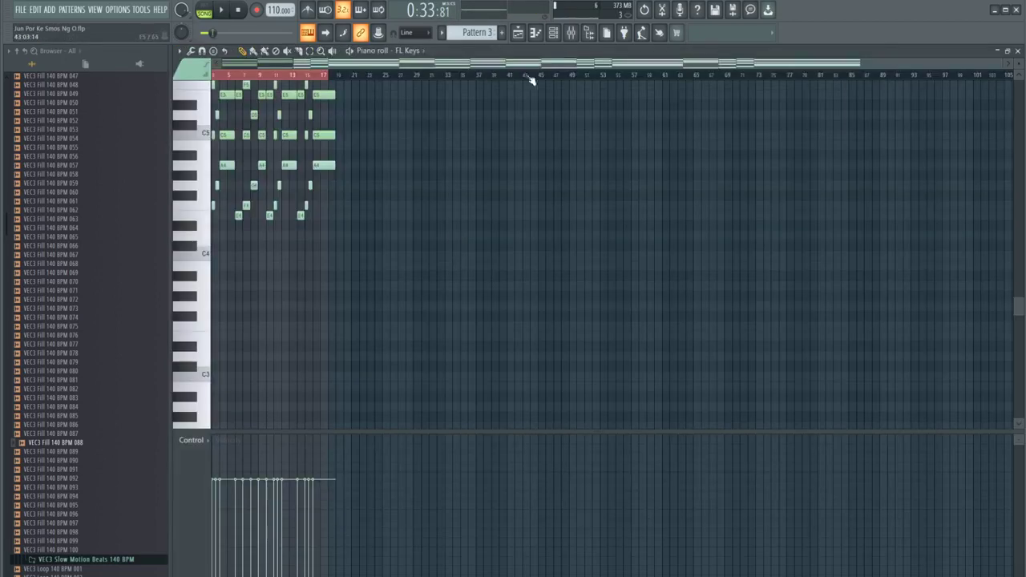
Add a Nexus channel to the channel rack
click(556, 34)
click(396, 293)
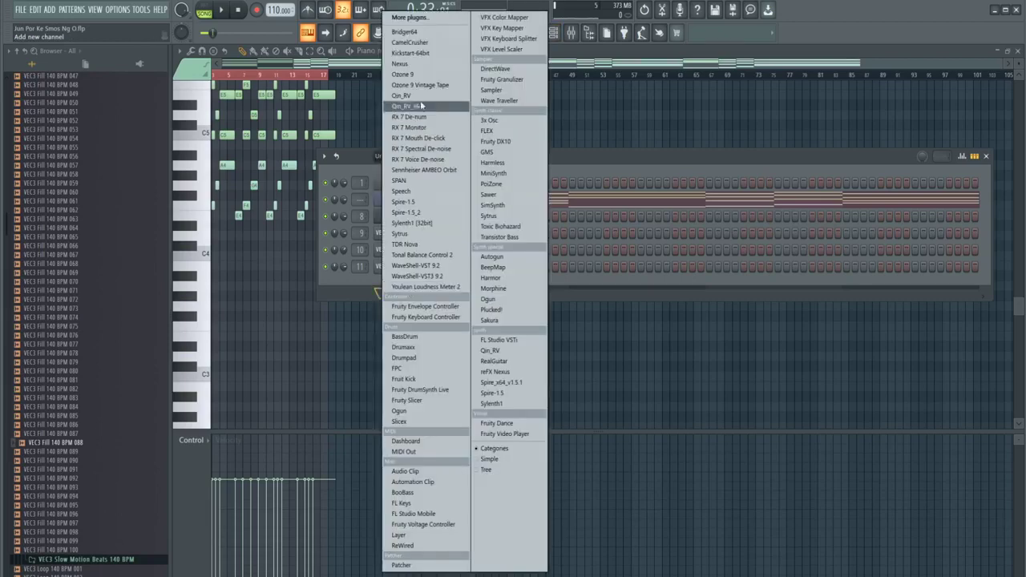
click(413, 65)
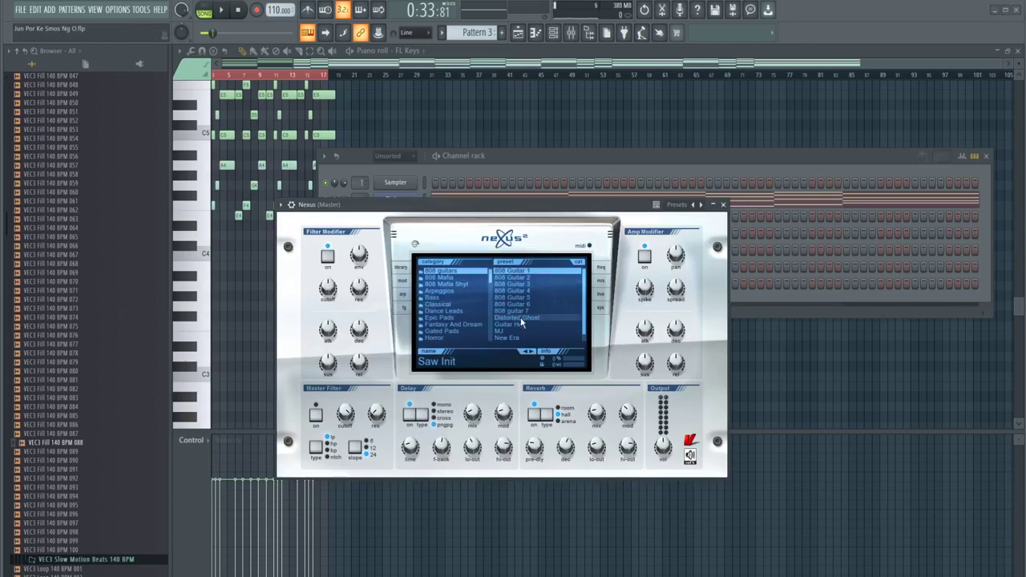
Audition the Nexus Voice presets VO BinaryVoice, VO Amigavoice Soft, VO Classical Choir 2 and VO First Rebirth
mouse_move(490, 277)
mouse_down()
mouse_move(493, 338)
mouse_move(492, 295)
mouse_move(494, 305)
mouse_up()
click(449, 284)
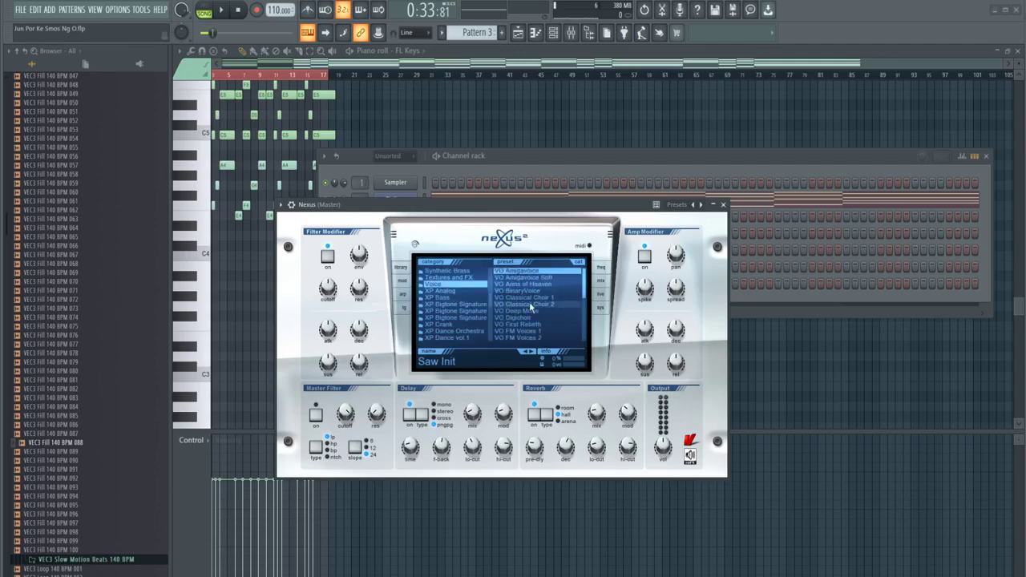
click(531, 291)
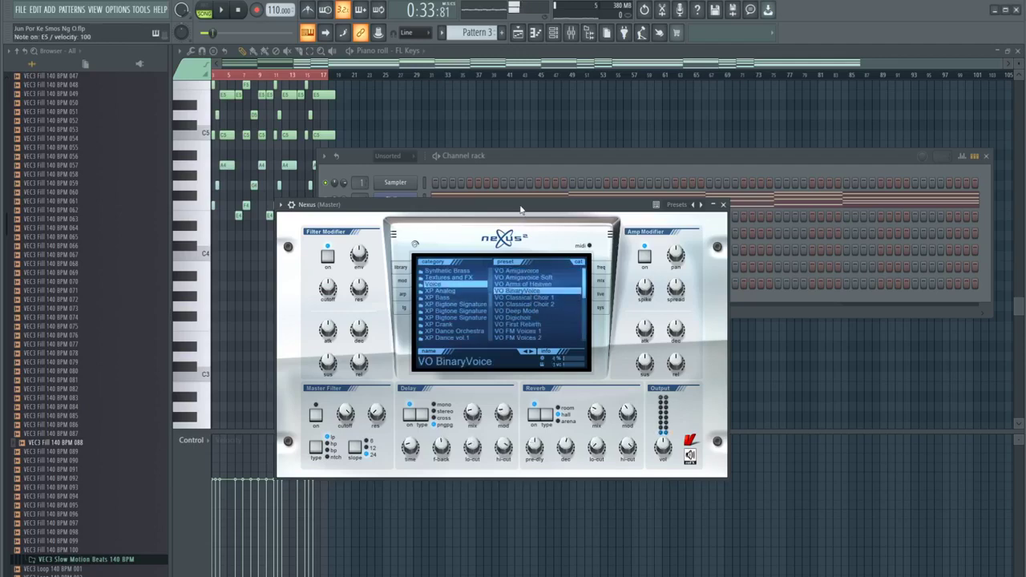
click(531, 279)
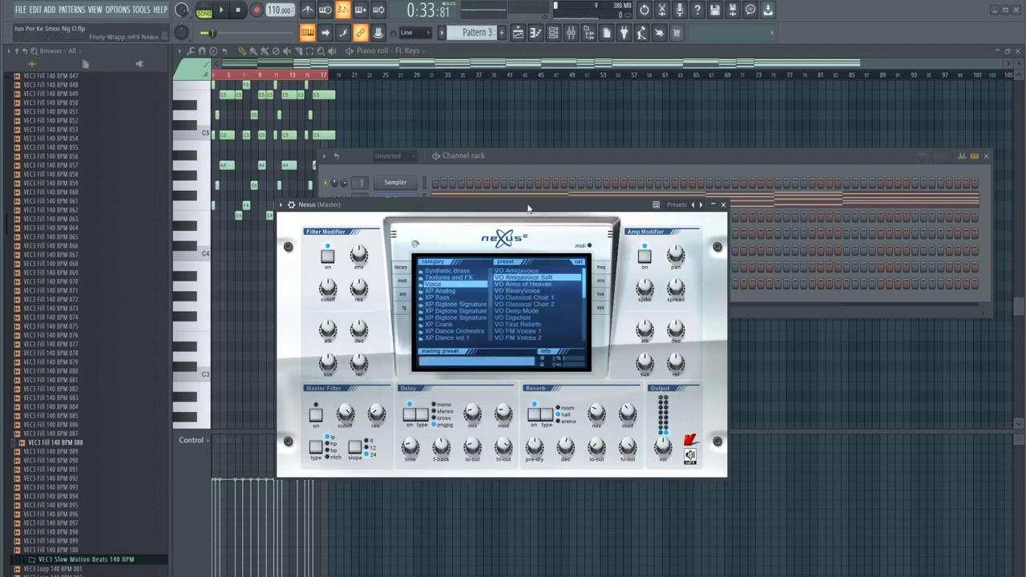
click(526, 304)
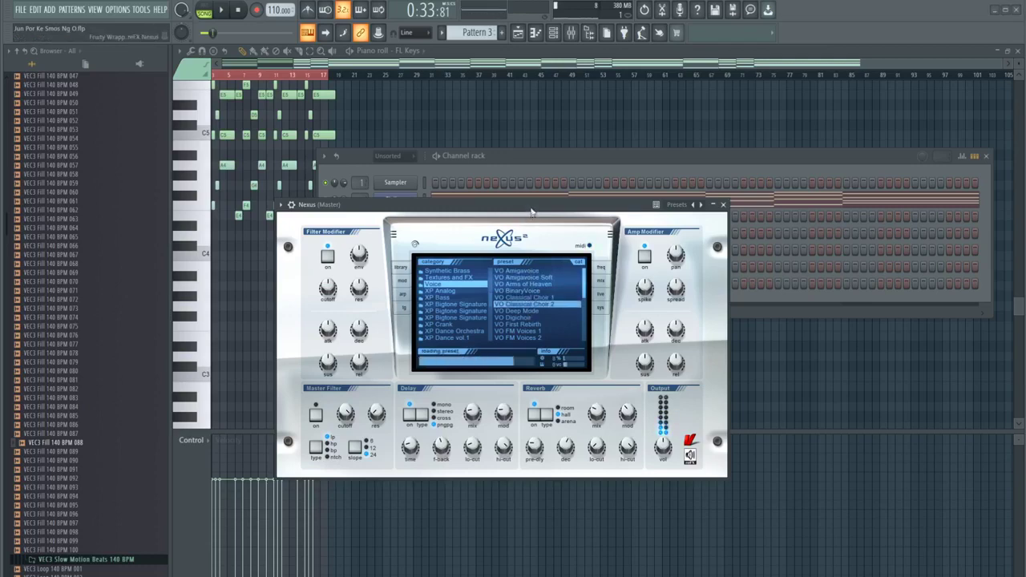
click(524, 326)
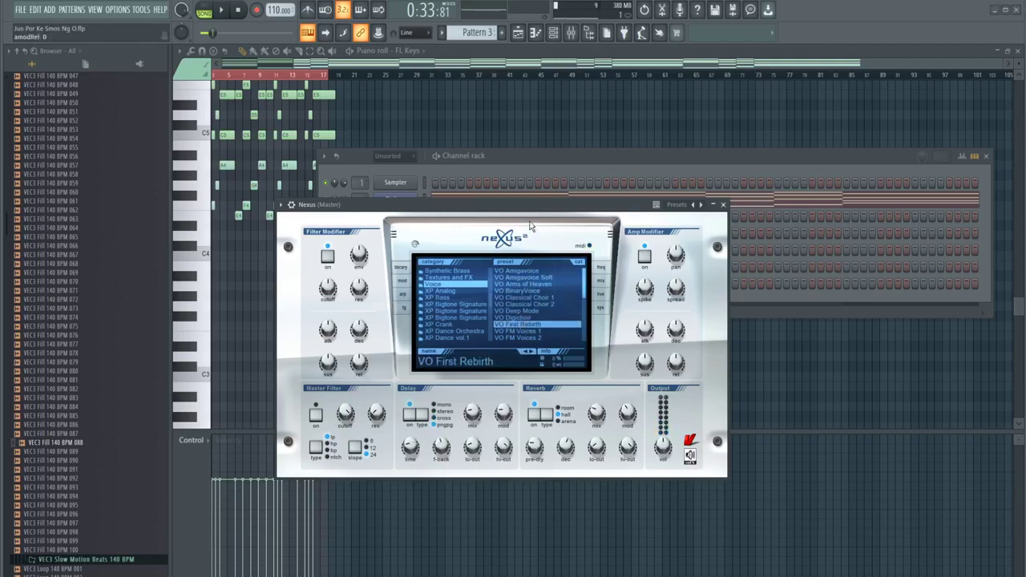
Switch Nexus to the 808 Mafia category, try 808 Mafia Chior 2 and load 808 Mafia Chior 1
drag(491, 309, 490, 270)
click(454, 283)
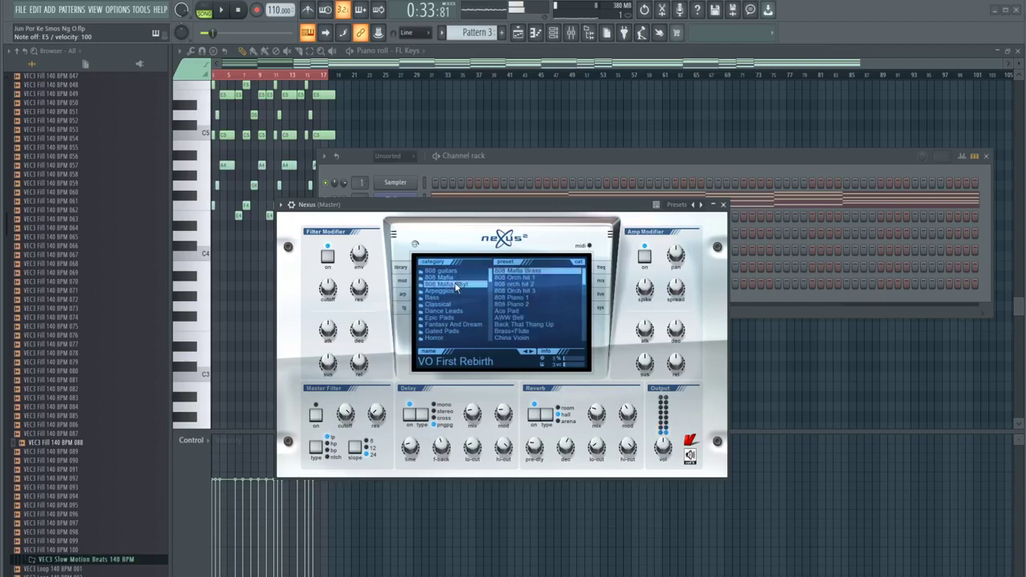
click(454, 277)
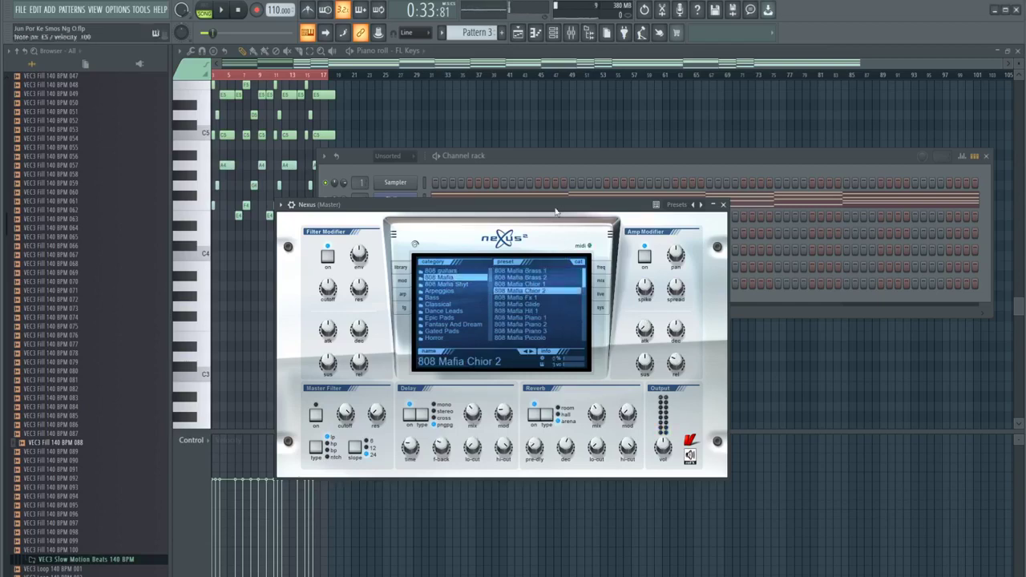
click(532, 285)
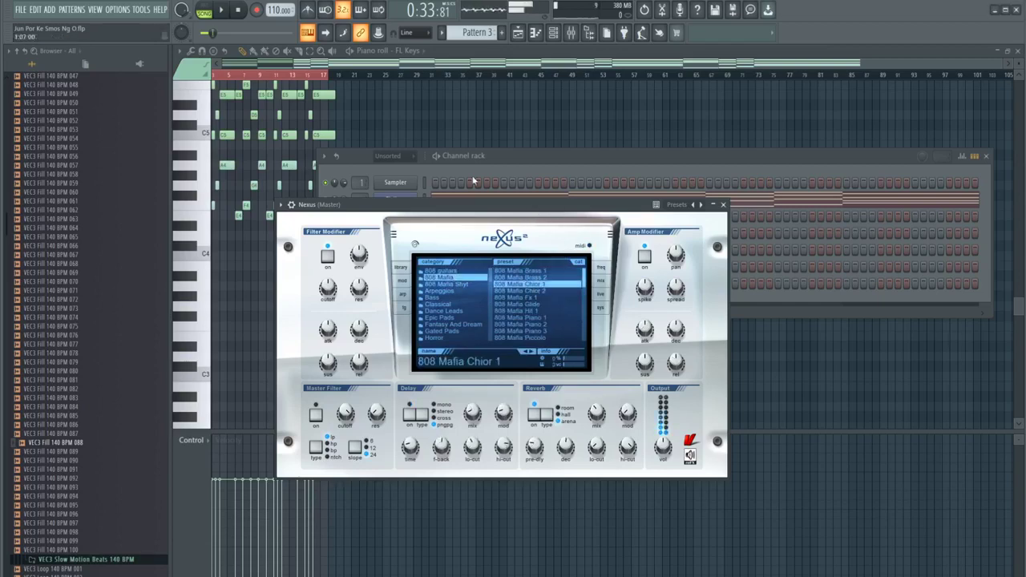
Play Pattern 3 and examine its FL Keys chords in the piano roll
click(377, 61)
click(349, 51)
ctrl+scroll(243, 128, up, 4)
scroll(312, 174, up, 2)
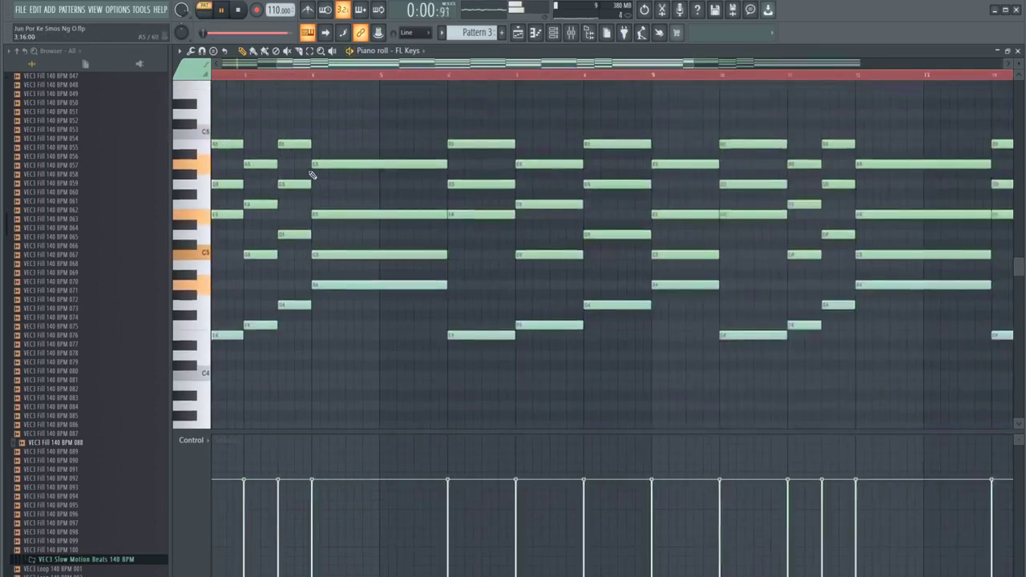
ctrl+scroll(315, 170, down, 2)
key(space)
Move Pattern 3's chord notes from the FL Keys channel to the Nexus channel and open them in the piano roll
key(F6)
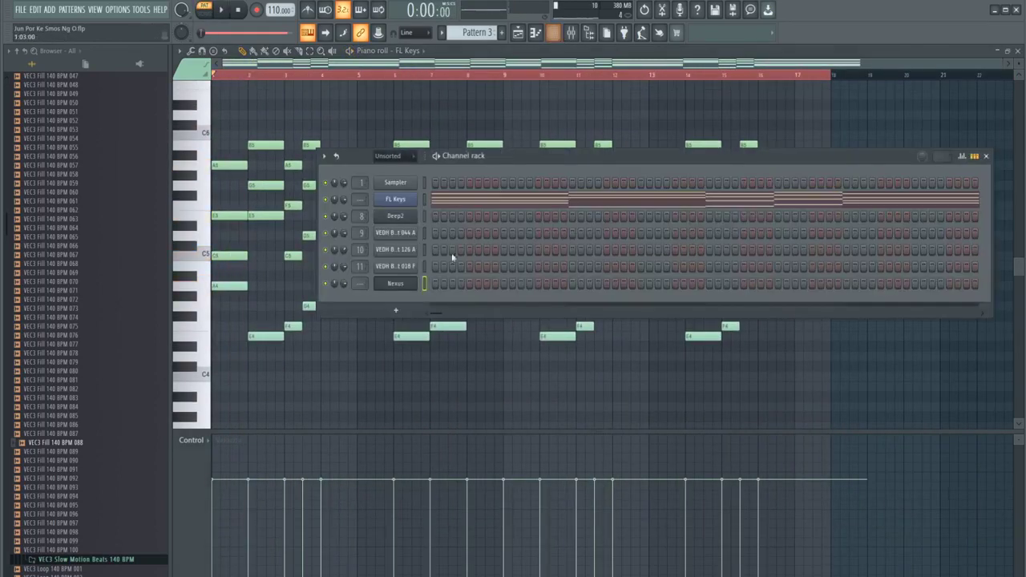
click(425, 201)
key(ctrl+x)
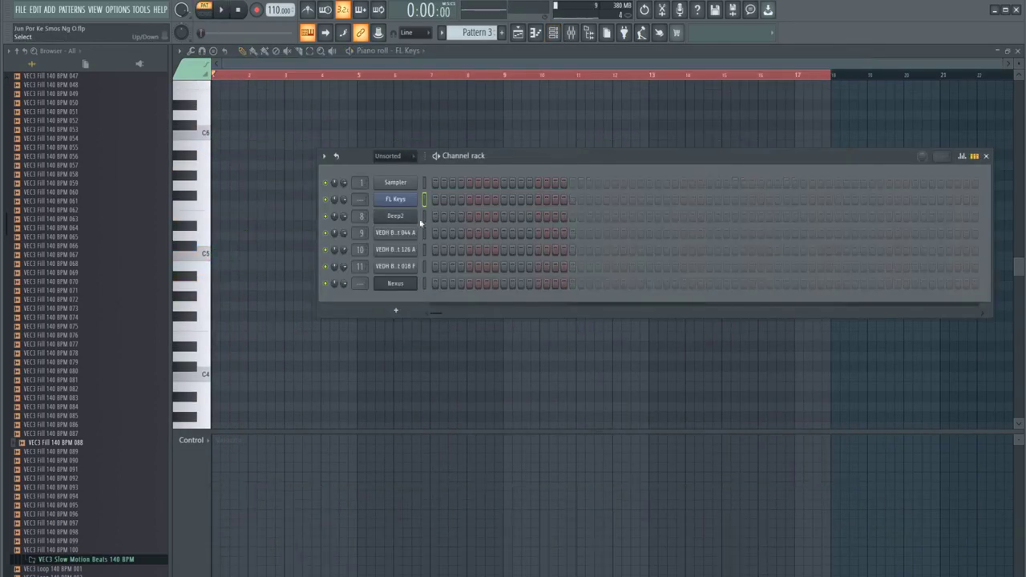
click(425, 281)
key(ctrl+v)
click(437, 157)
key(F6)
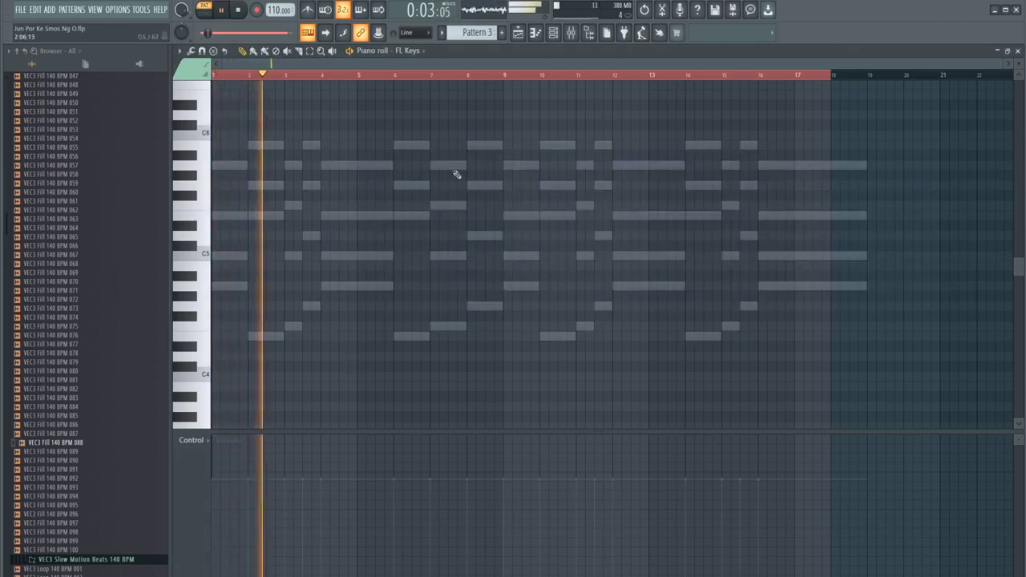
key(space)
key(F6)
click(444, 291)
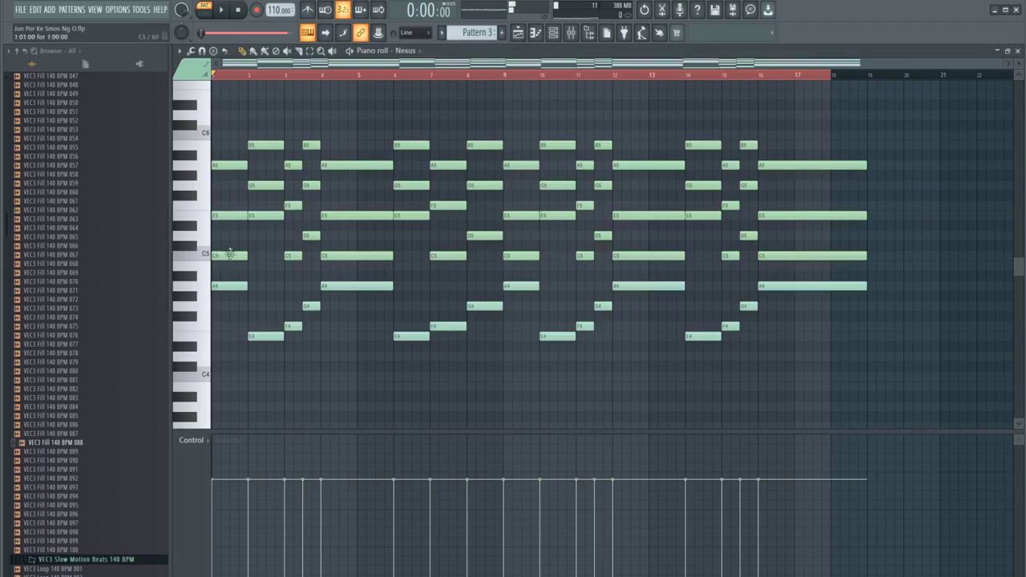
Delete the upper notes of every Nexus chord in Pattern 3, keeping only the lowest A4, E4, F4 and G4 notes as a single line
key(space)
right_click(230, 255)
right_click(230, 165)
right_click(266, 185)
right_click(265, 216)
right_click(311, 235)
right_click(311, 146)
right_click(293, 165)
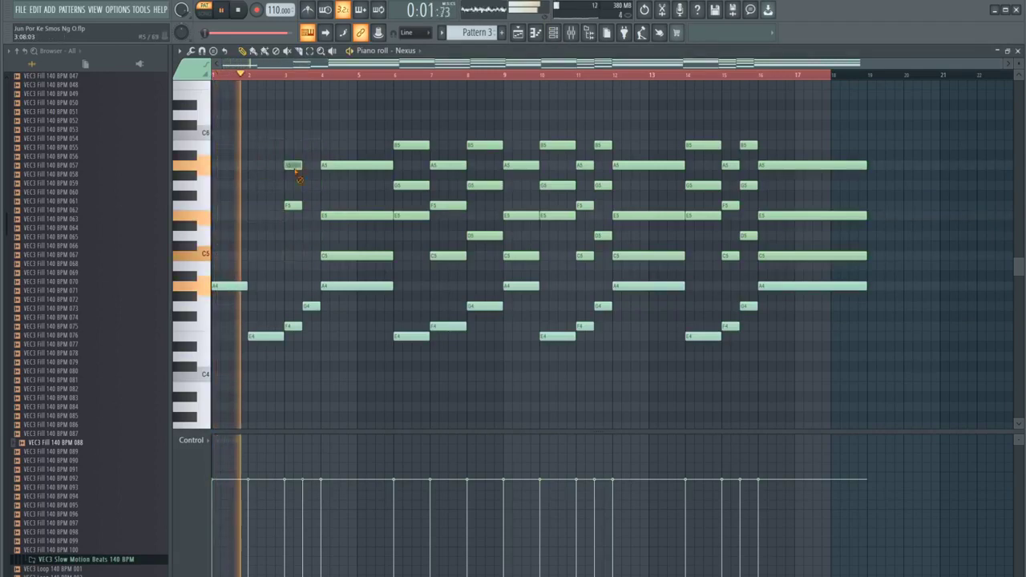
right_click(294, 206)
right_click(332, 256)
right_click(345, 216)
right_click(357, 165)
right_click(412, 145)
right_click(411, 186)
right_click(411, 216)
right_click(454, 253)
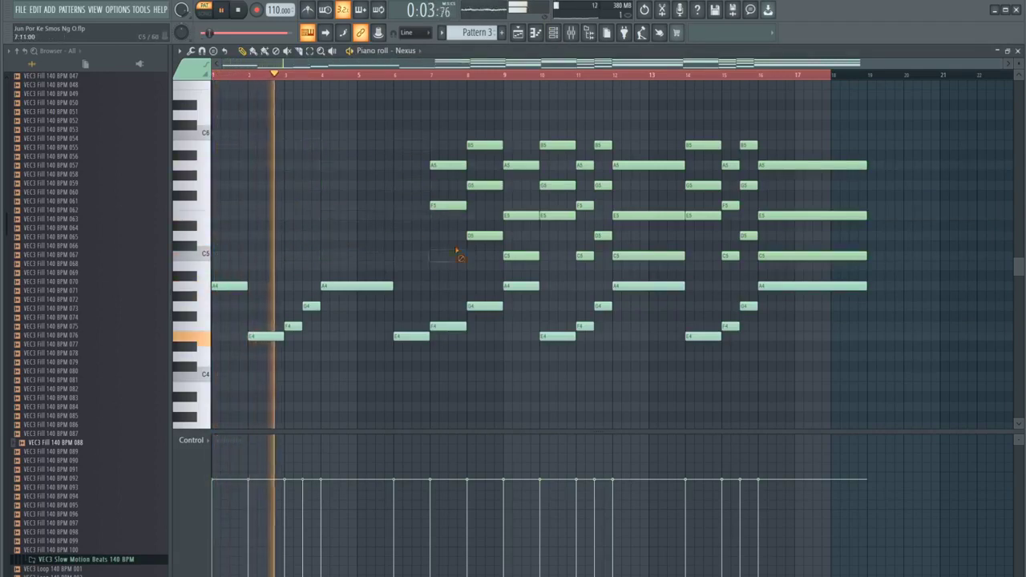
right_click(454, 205)
right_click(454, 165)
right_click(479, 145)
right_click(481, 185)
right_click(485, 236)
right_click(508, 256)
right_click(518, 216)
right_click(520, 165)
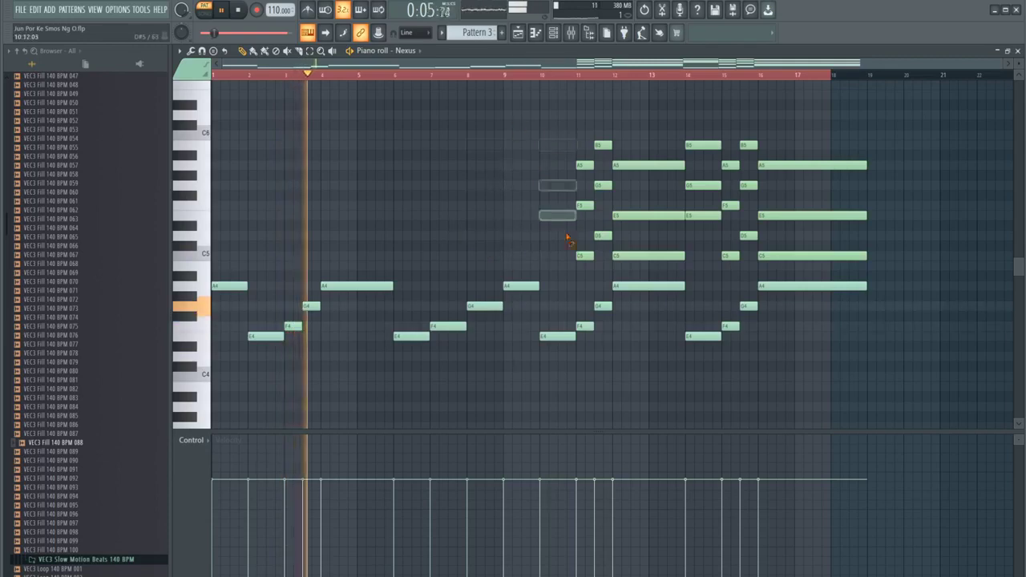
right_click(603, 145)
right_click(585, 165)
right_click(602, 185)
right_click(586, 206)
right_click(603, 236)
right_click(585, 256)
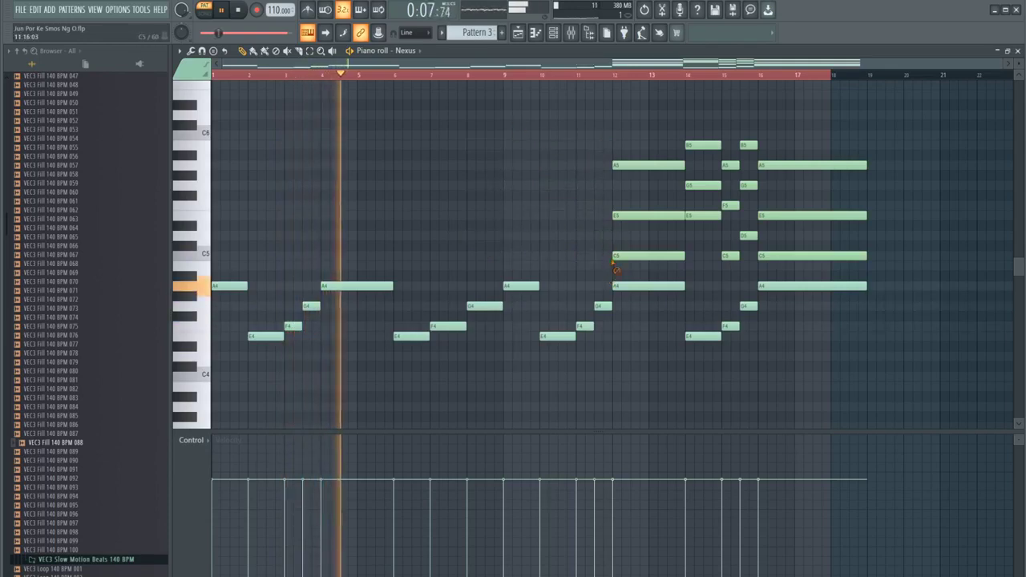
right_click(625, 256)
right_click(657, 216)
right_click(676, 165)
right_click(694, 145)
right_click(704, 185)
right_click(710, 215)
right_click(730, 256)
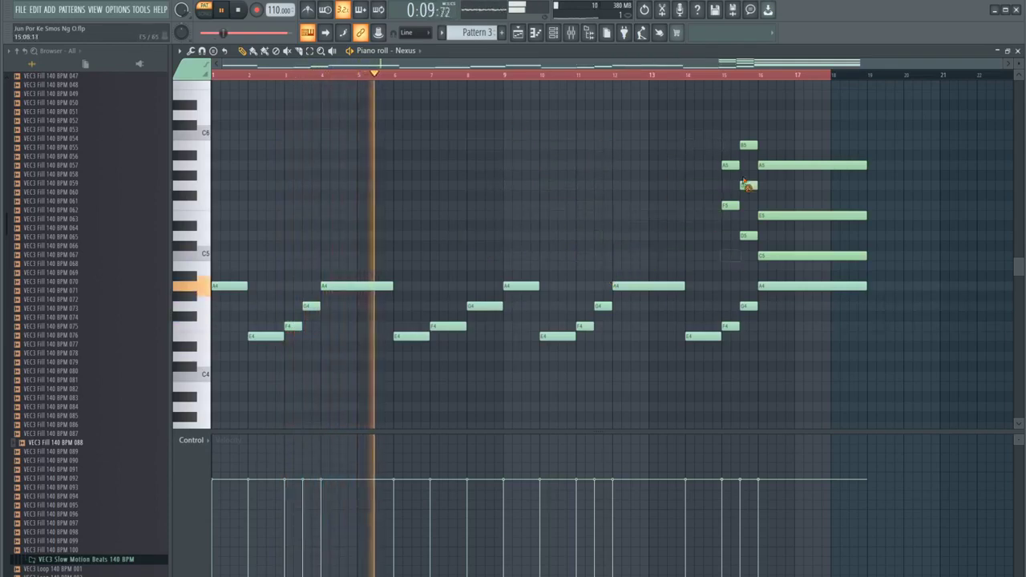
right_click(747, 185)
right_click(748, 145)
right_click(759, 165)
right_click(748, 236)
right_click(791, 256)
right_click(770, 216)
right_click(727, 205)
Transpose all Nexus notes in Pattern 3 up one octave
key(ctrl+a)
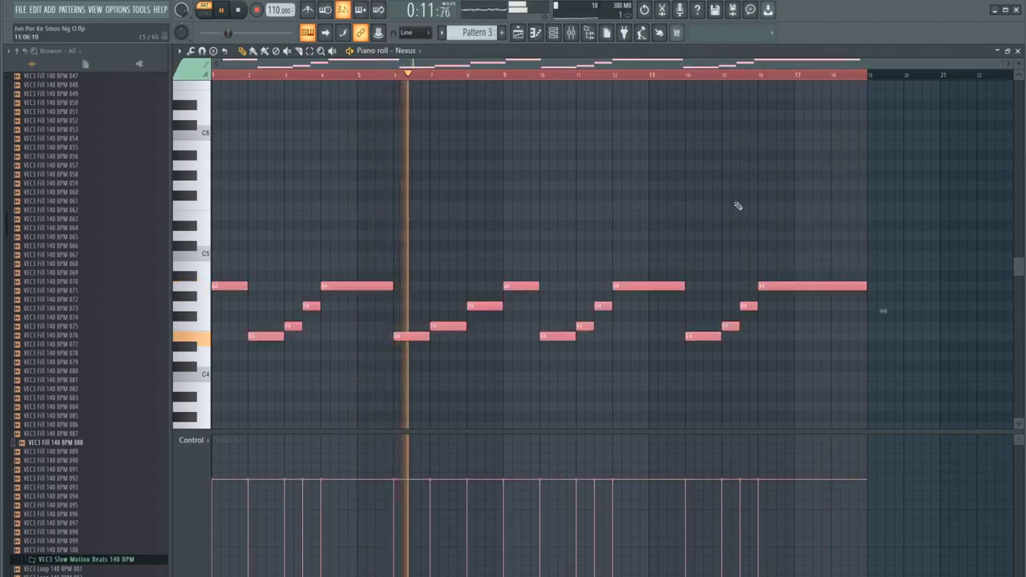
key(space)
key(ctrl+Up)
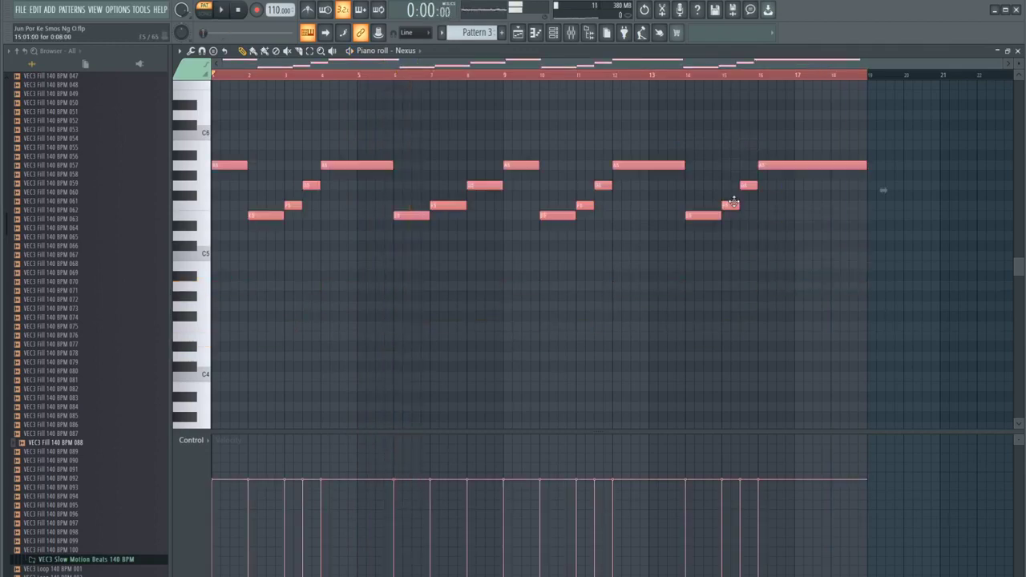
Route the Nexus channel to mixer Insert 13 and lower that insert's volume well below the other tracks while it plays
click(578, 34)
click(529, 136)
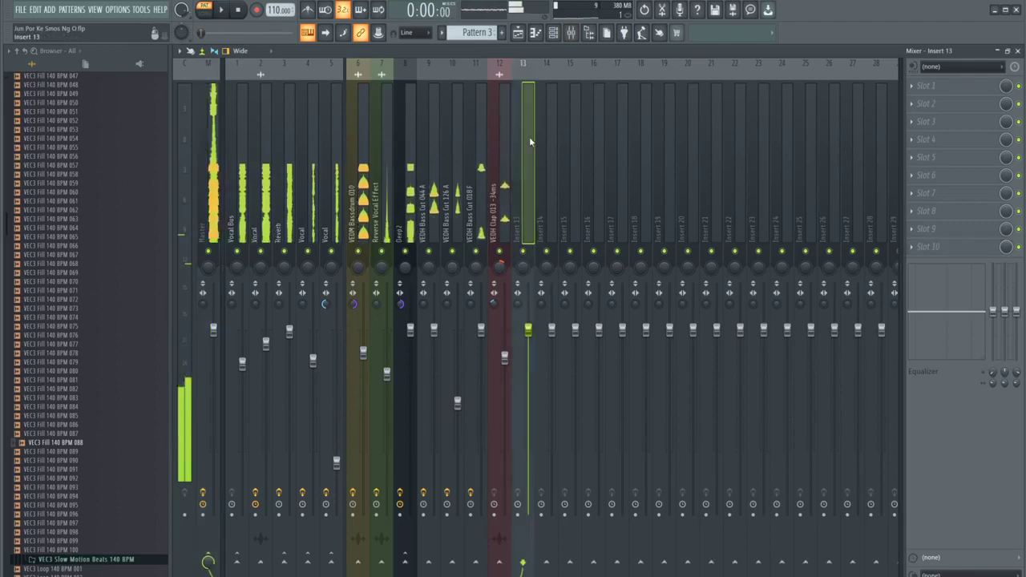
key(ctrl+l)
key(space)
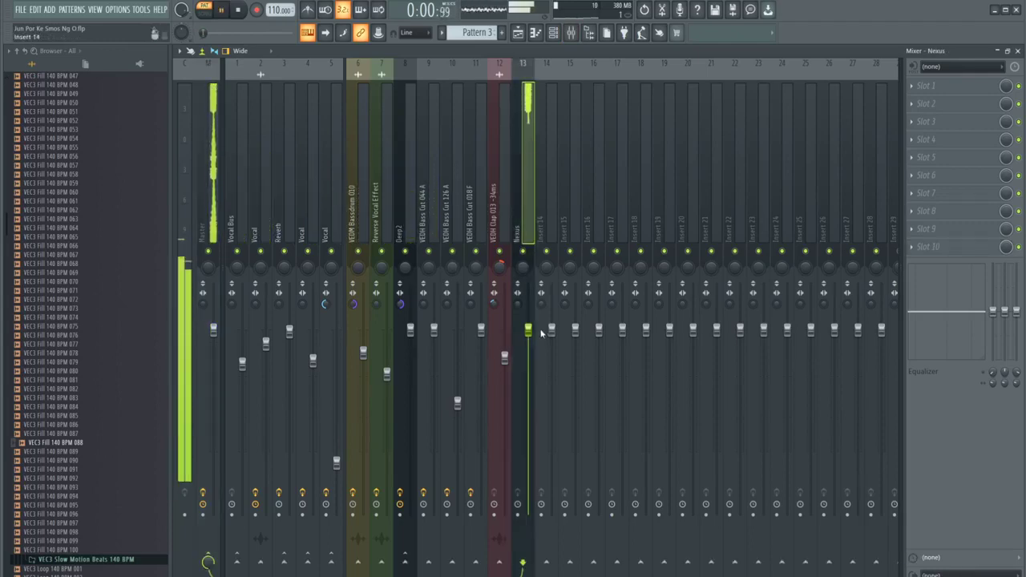
drag(528, 329, 528, 418)
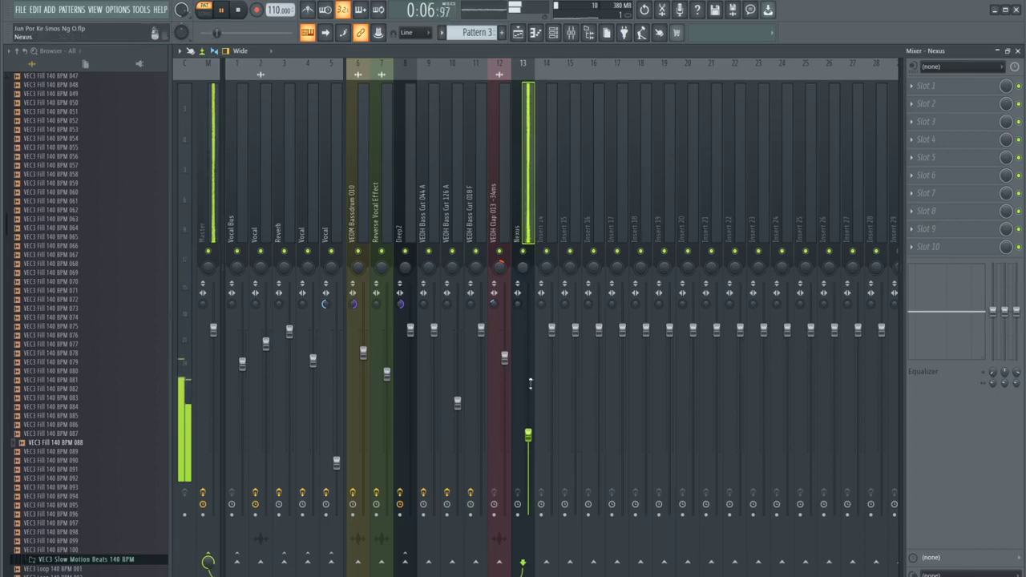
Move the Pattern 3 clip from Track 11 up to Track 6, keeping its start at bar 17
click(520, 32)
scroll(425, 208, up, 3)
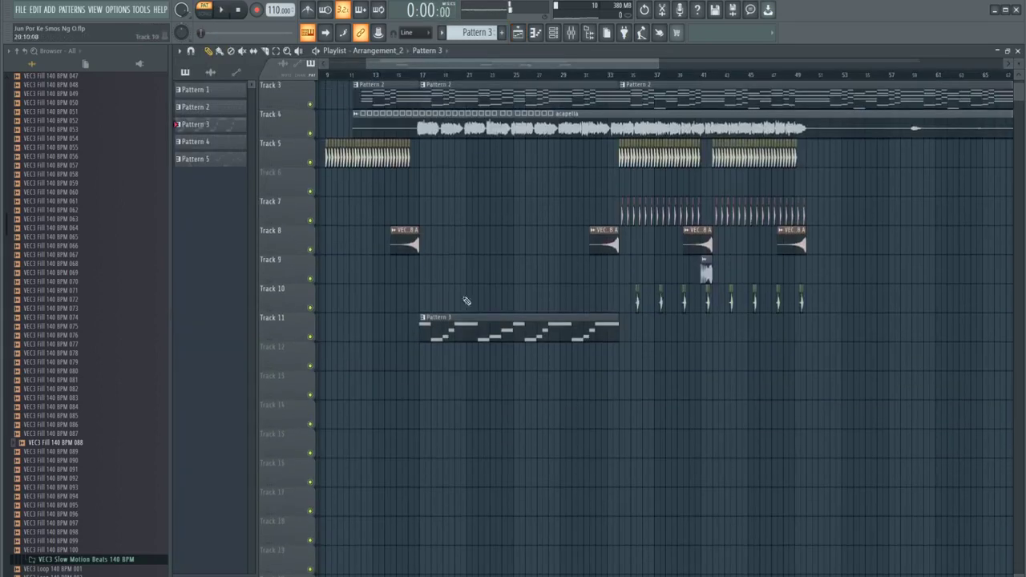
drag(468, 319, 474, 178)
Play the arrangement from about bar 16 to hear the Nexus line under the vocal
click(414, 76)
key(space)
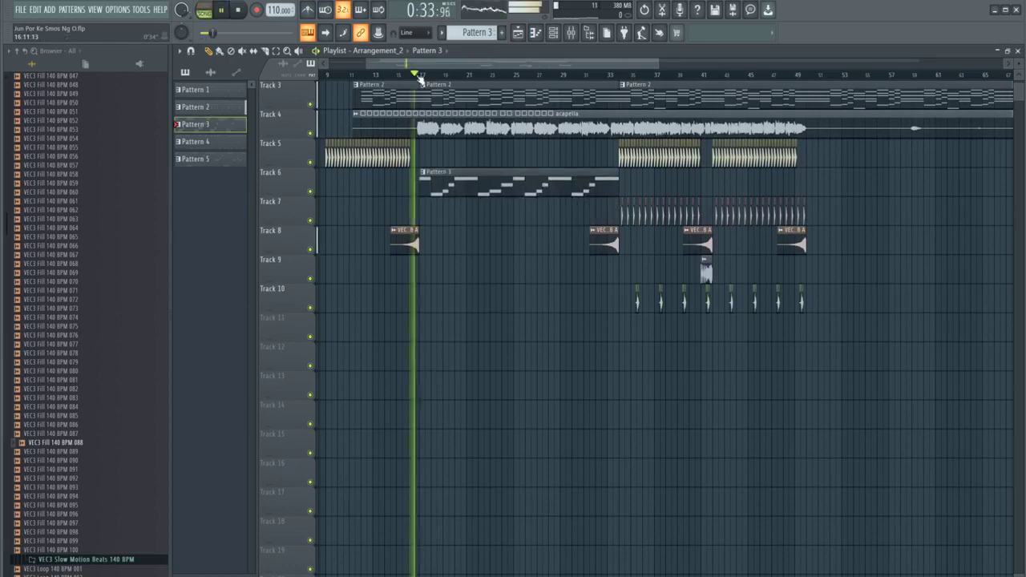
scroll(415, 78, up, 2)
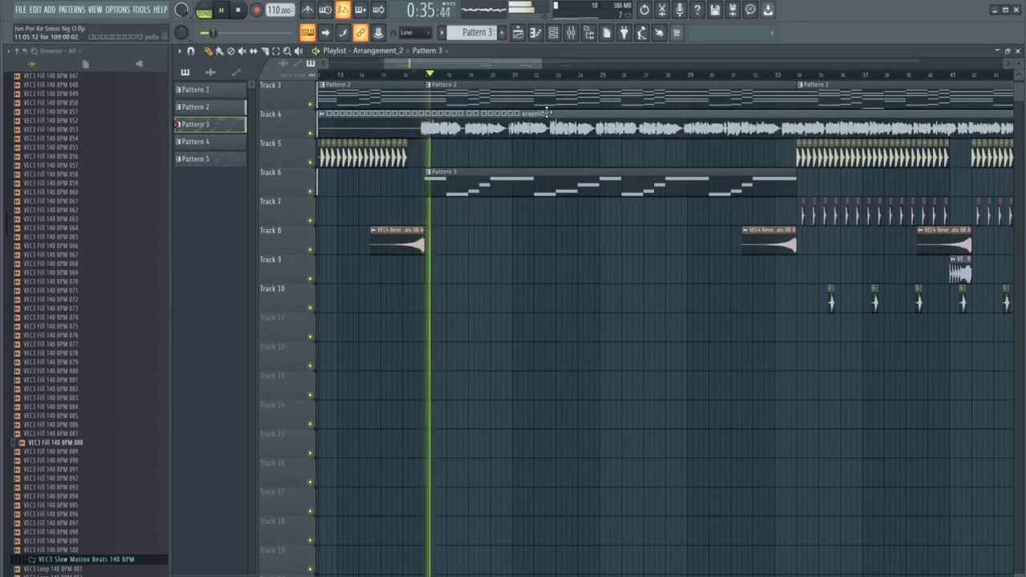
Audition the Nexus presets 808 Mafia Chior 2, 808 Mafia Pluck 2 and SY Big Bells, switching playback to pattern mode
click(554, 32)
click(383, 282)
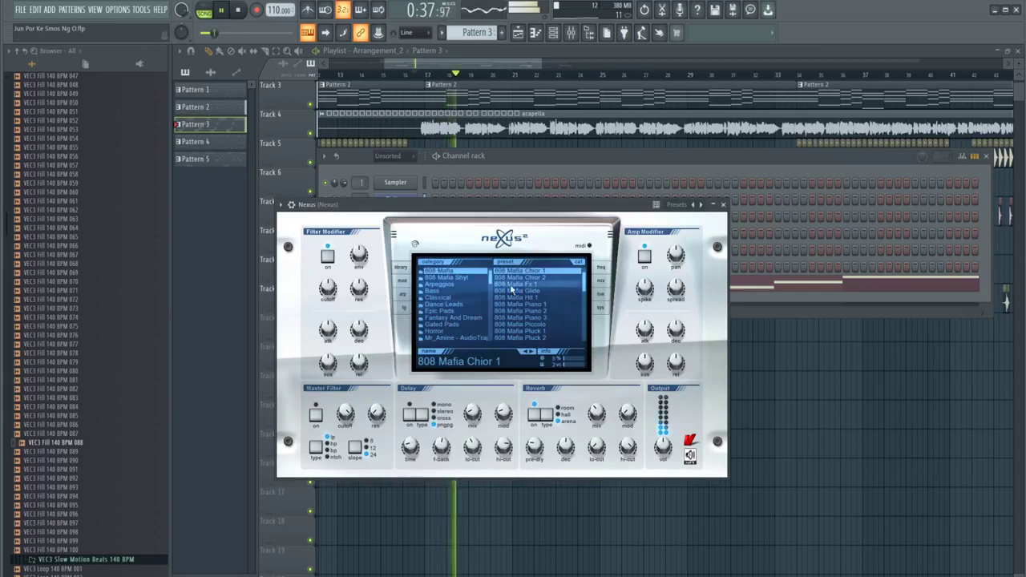
click(525, 278)
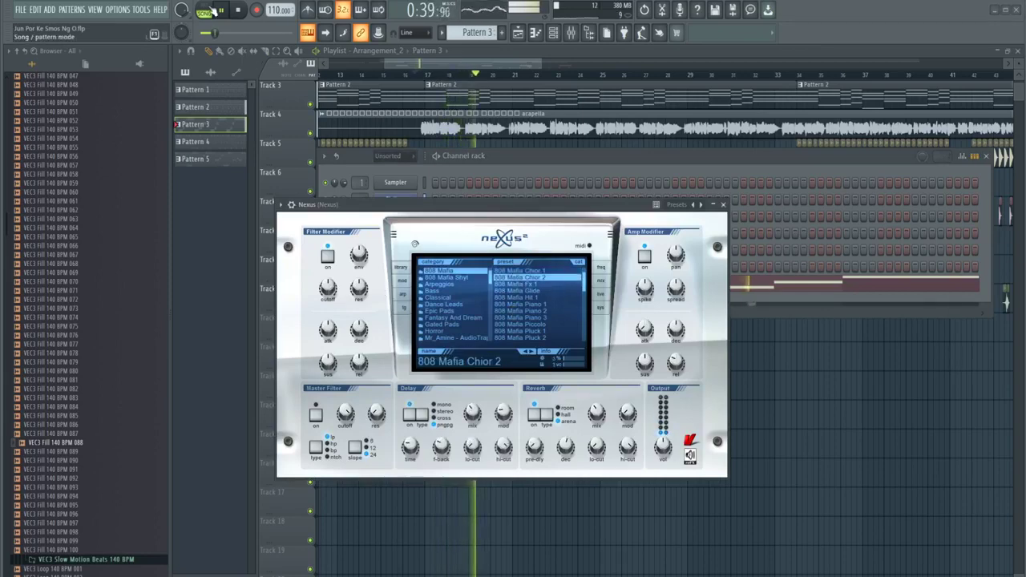
key(l)
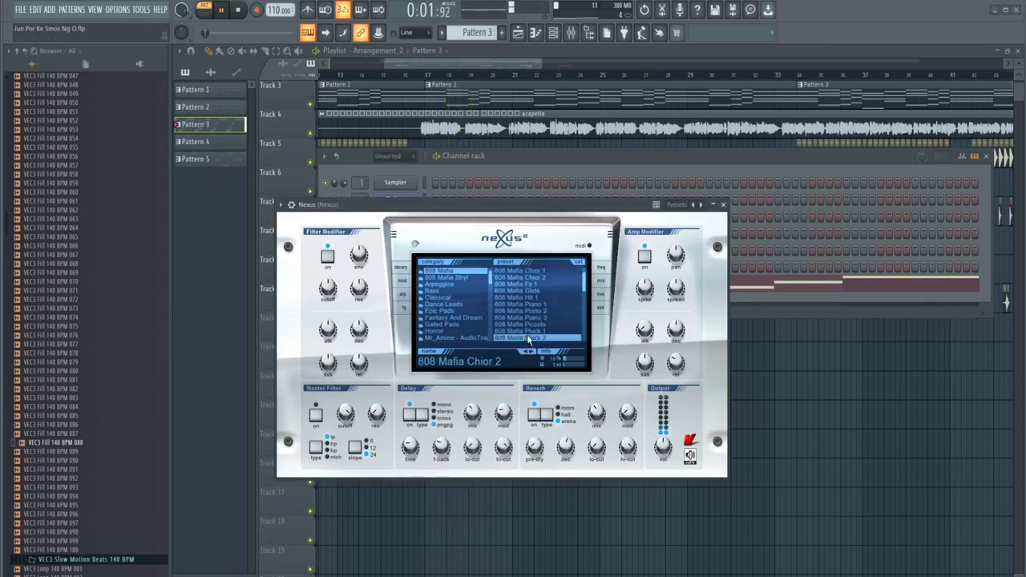
drag(586, 289, 588, 333)
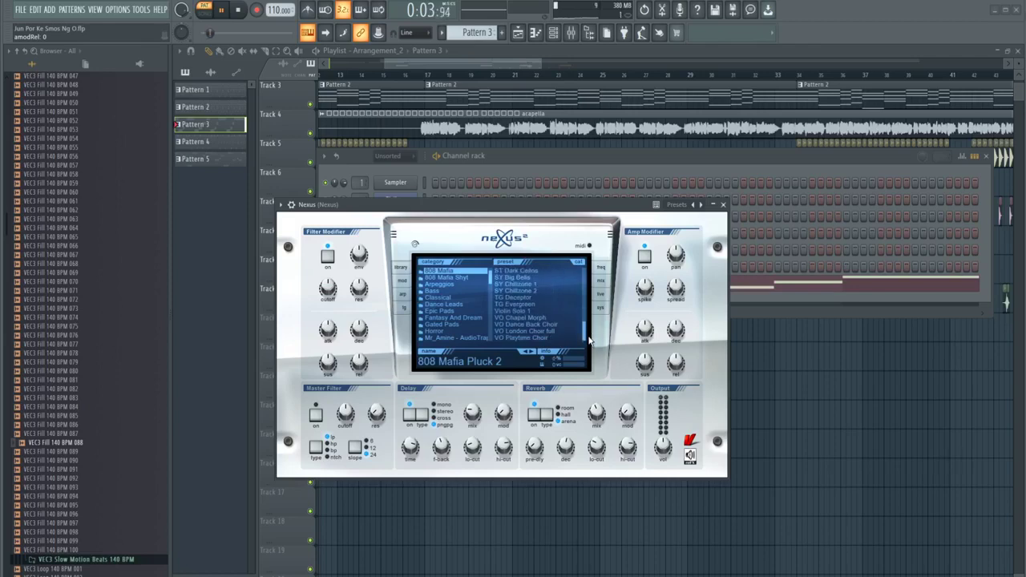
click(508, 312)
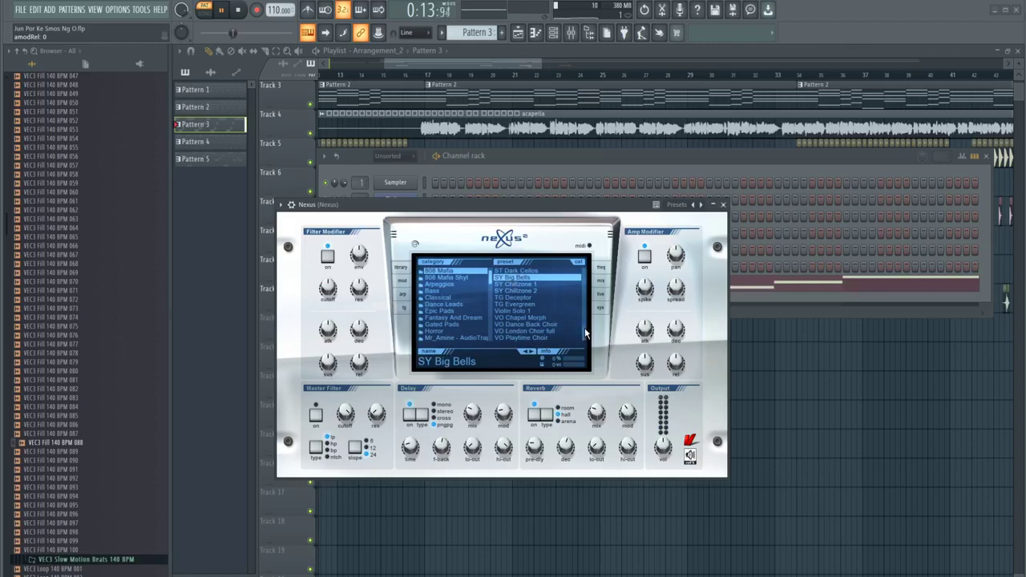
Audition presets in the Nexus Voice category, including VO Amigavoice and VO FM Voices 1, and load VO Vocoderpad
drag(491, 286, 491, 308)
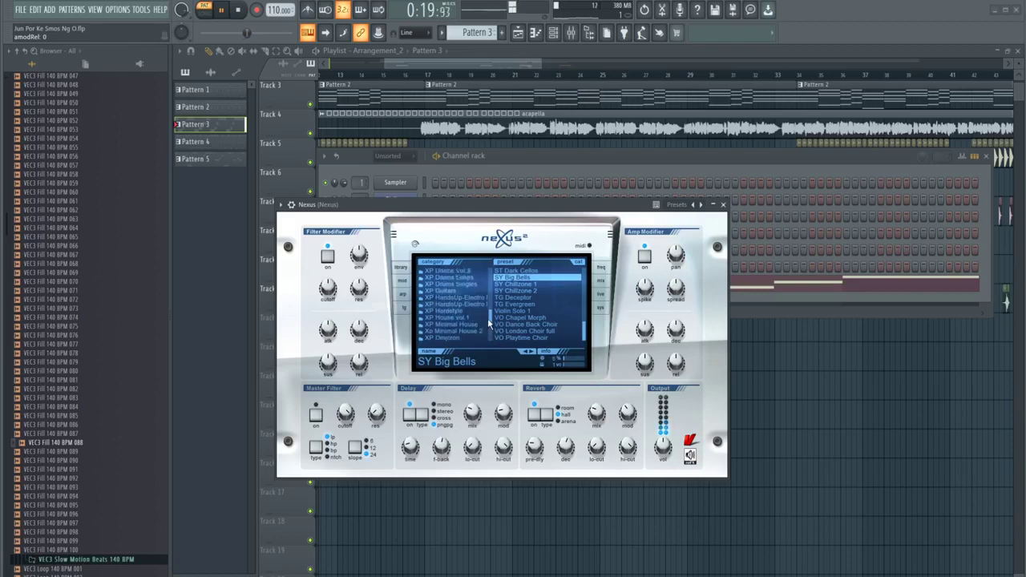
click(437, 291)
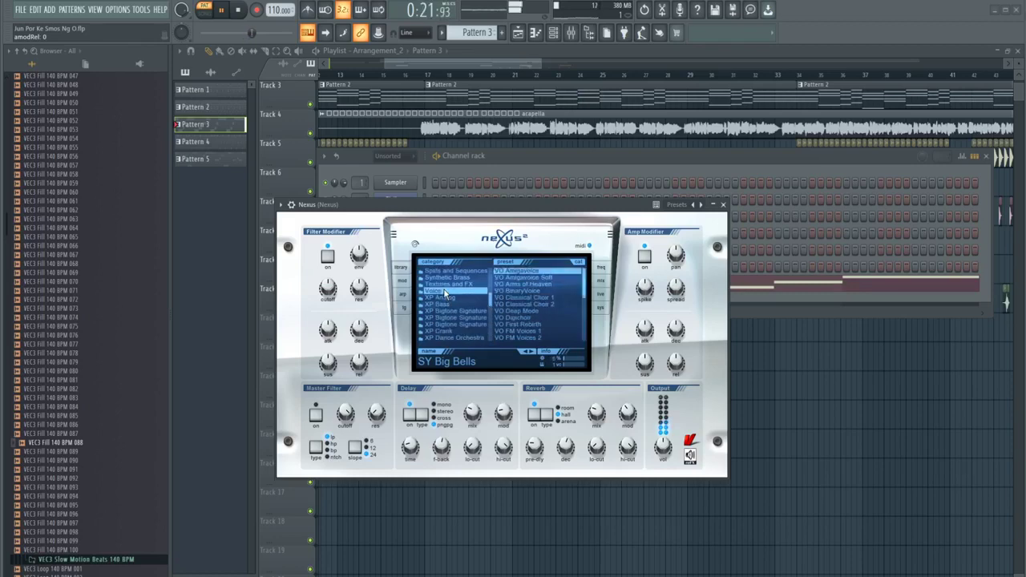
click(523, 284)
click(526, 278)
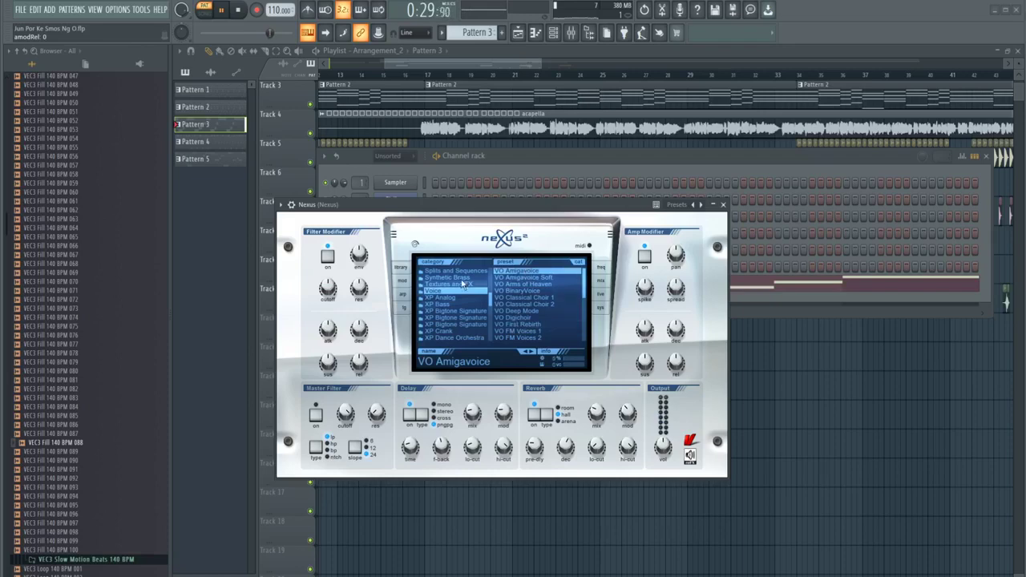
click(525, 324)
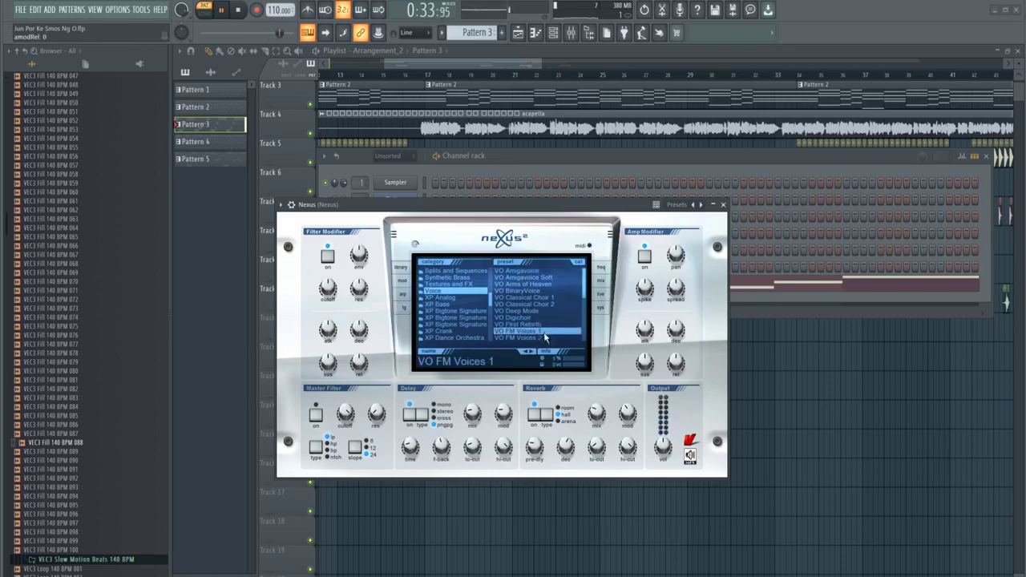
scroll(585, 295, down, 2)
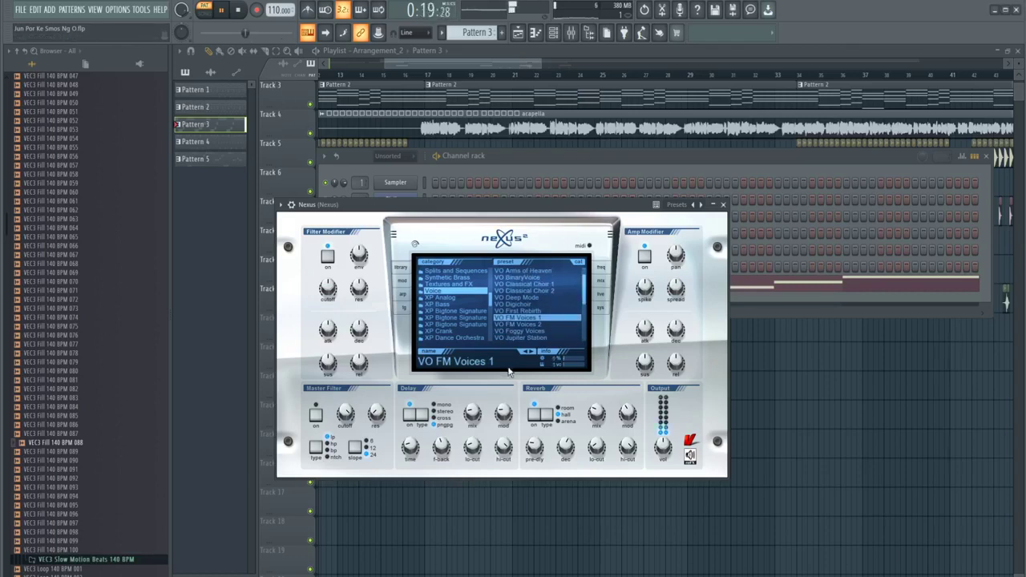
drag(584, 295, 583, 320)
click(543, 324)
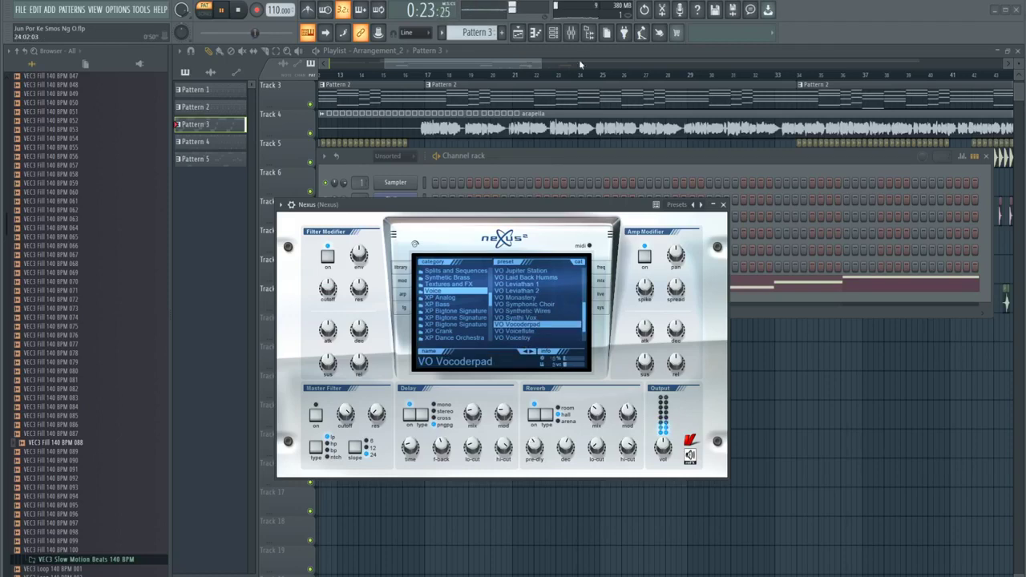
Raise the Nexus insert's volume slightly in the mixer and play the arrangement from around bar 17
click(571, 34)
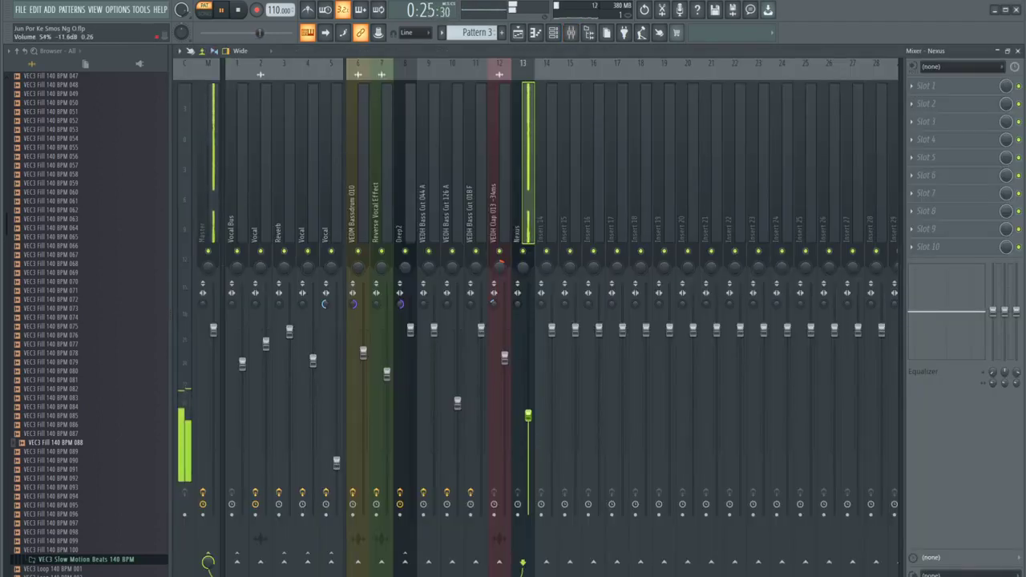
click(518, 33)
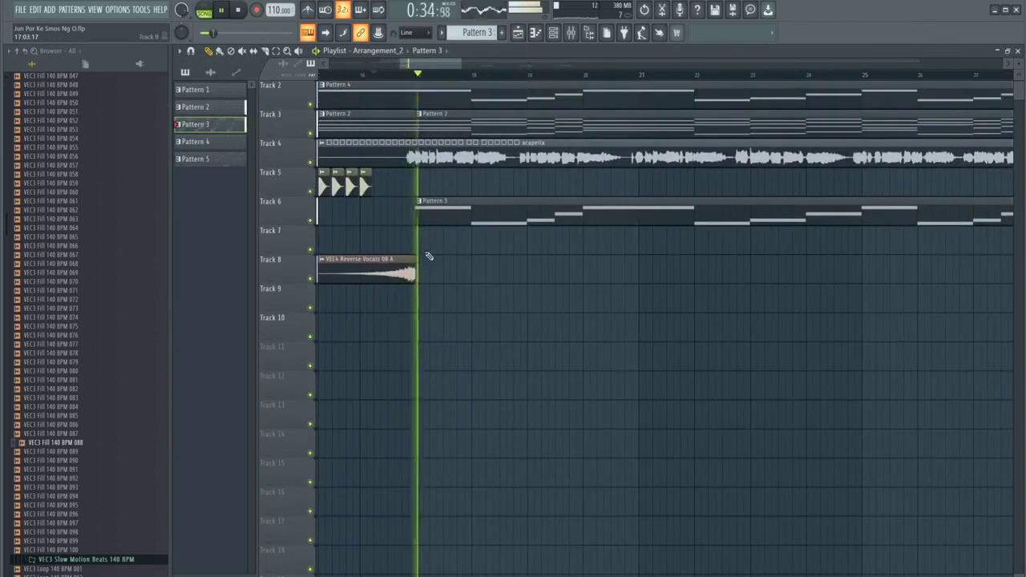
Load Sennheiser AMBEO Orbit into effect slot 3 of the Nexus mixer insert and resume playback
click(573, 36)
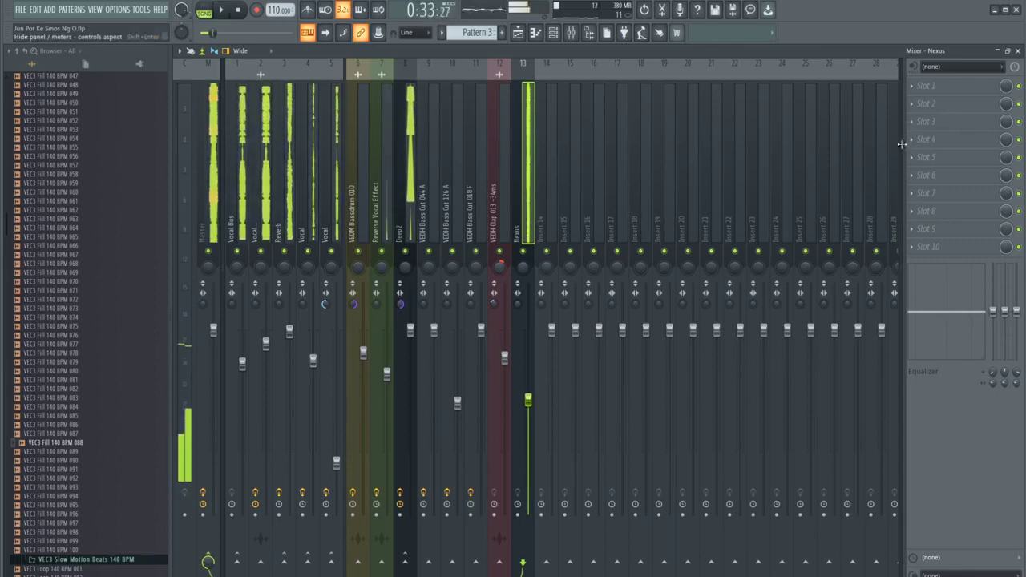
click(946, 126)
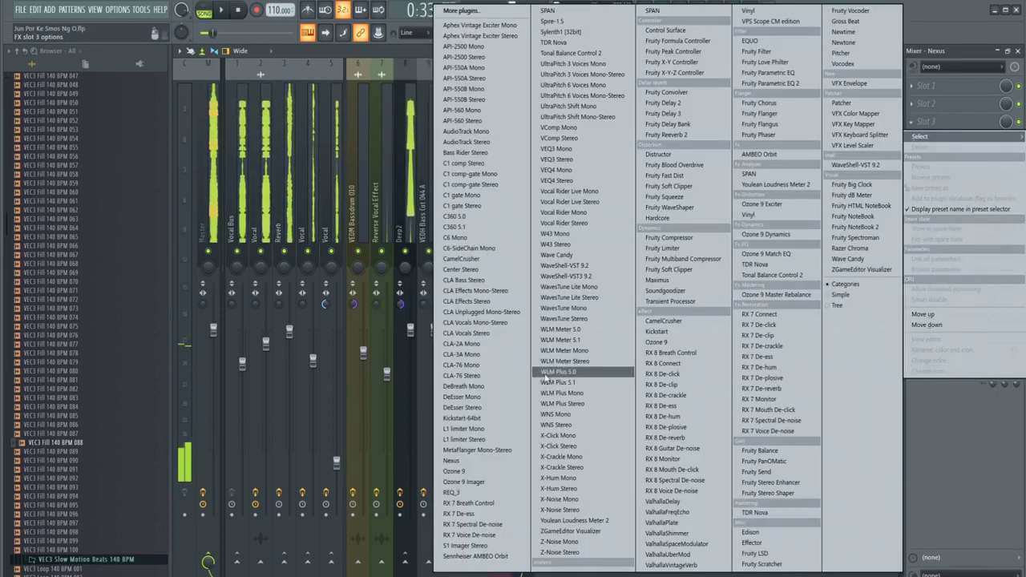
click(476, 557)
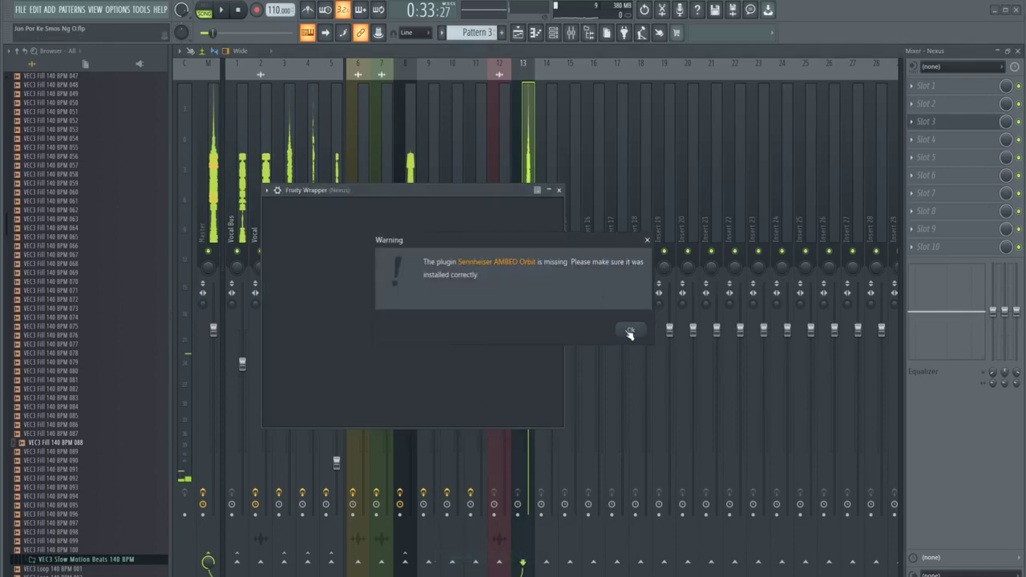
click(631, 332)
key(space)
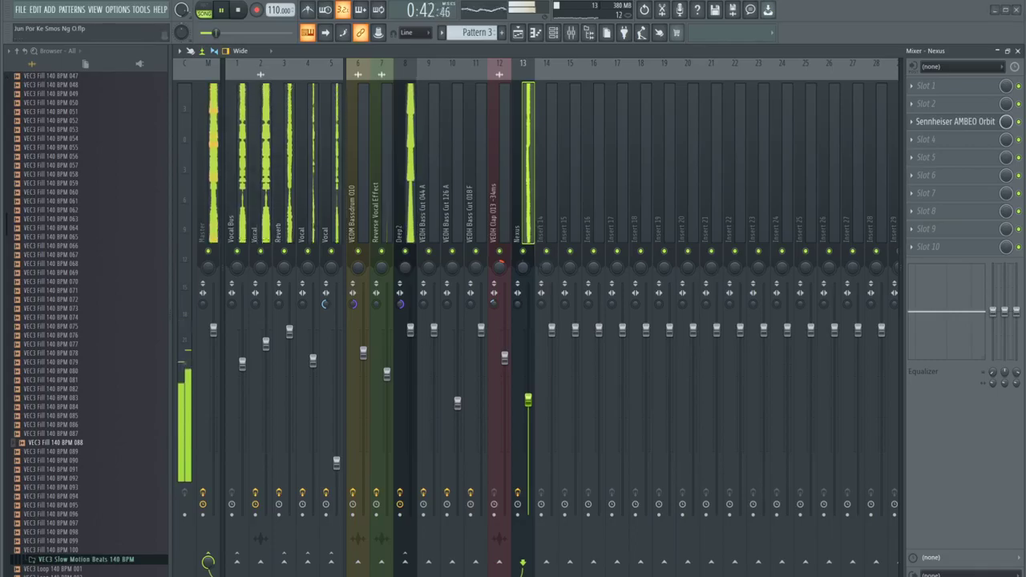
Switch to File Explorer and open the DATA (D:) drive
click(113, 574)
click(44, 338)
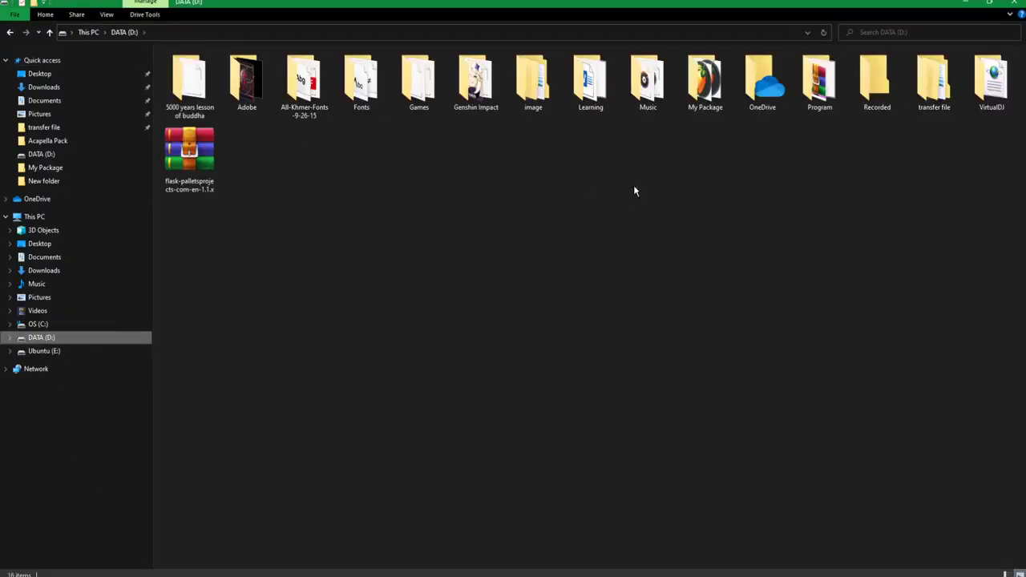
Open the Sennheiser_AMBEO_Orbit_1.0.1_WIN folder inside My Package's Vst folder and run the AMBEO Orbit 1.0.1 installer
double_click(711, 98)
scroll(232, 265, down, 8)
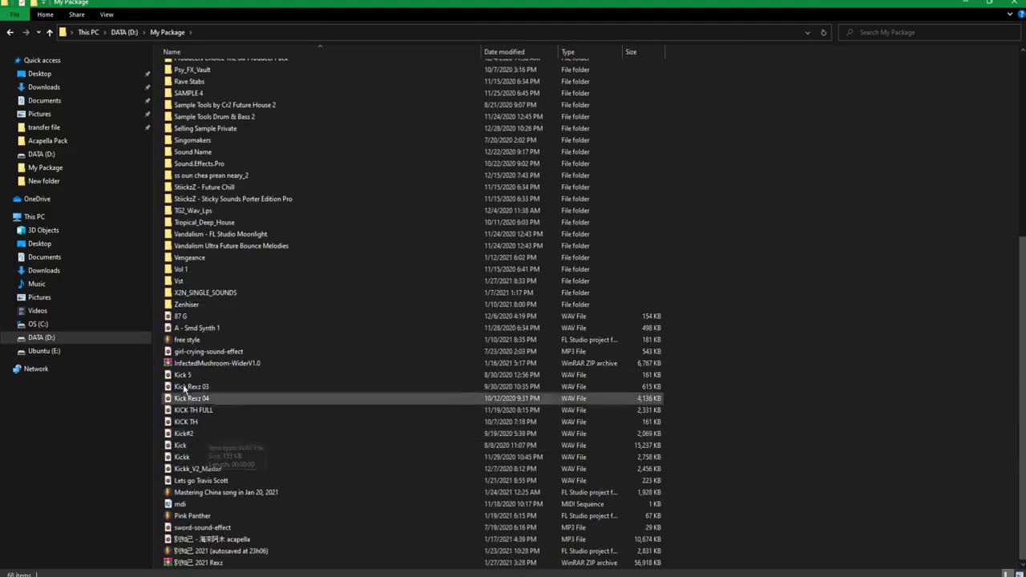
double_click(195, 282)
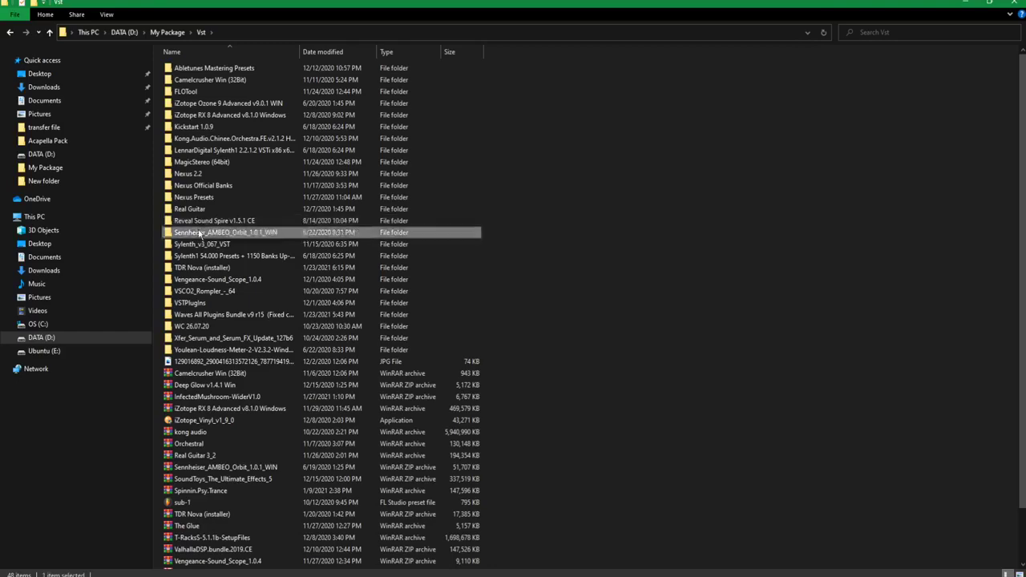
double_click(200, 232)
click(224, 92)
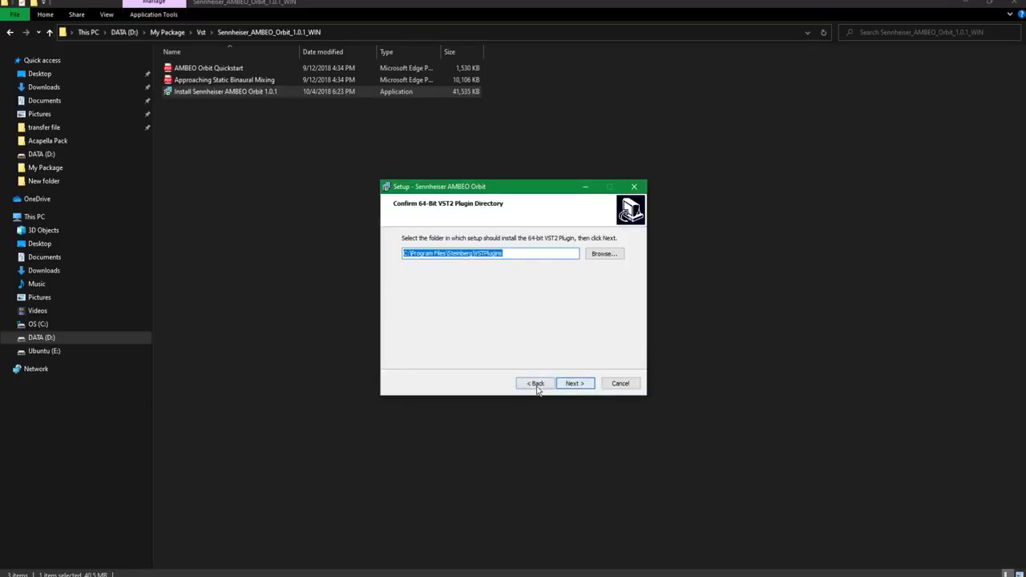
Complete the AMBEO Orbit setup using the proposed VST2 directory and the 32-bit and 64-bit VST2 plugin components
click(580, 384)
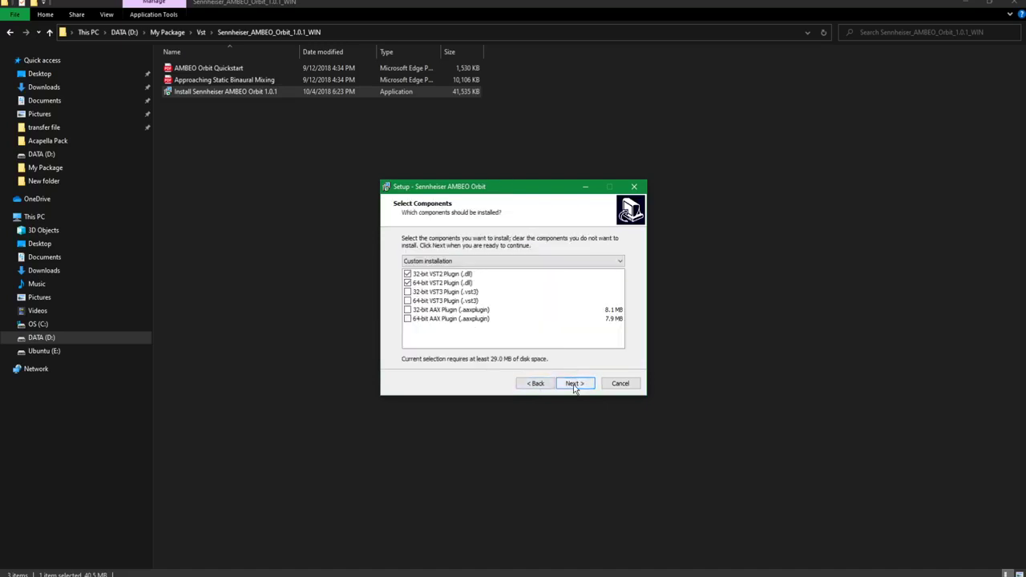
click(574, 384)
click(574, 385)
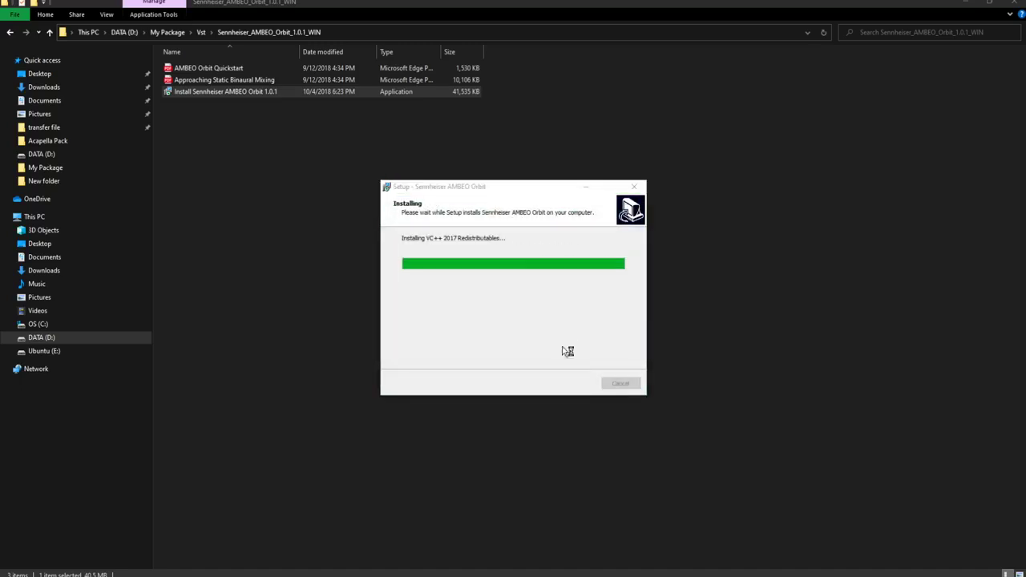
click(575, 384)
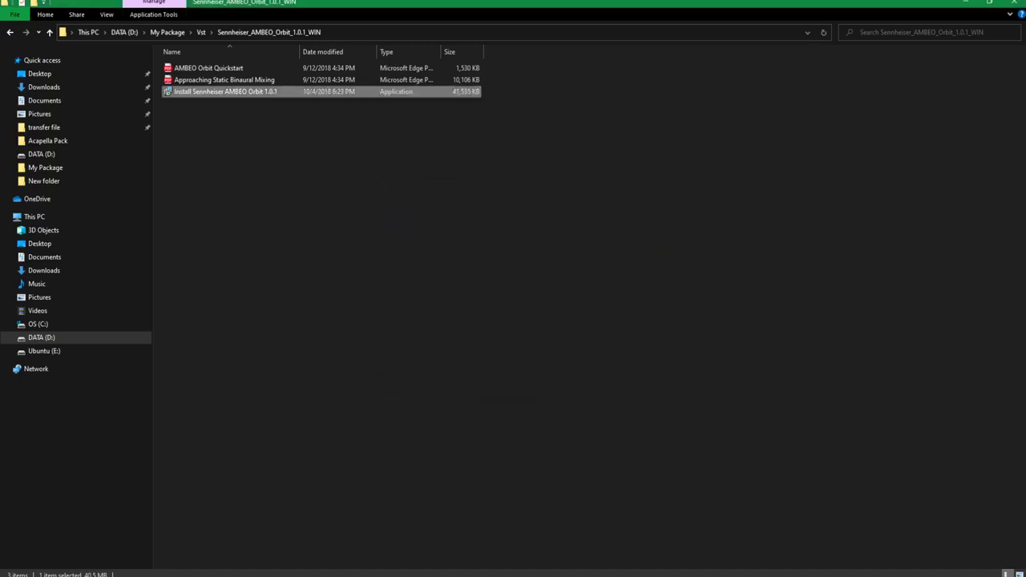
Switch to FL Studio, route the VEDH Clap 091 clip to free mixer track 14 and lower that track's volume to 83%
mouse_move(128, 568)
click(90, 526)
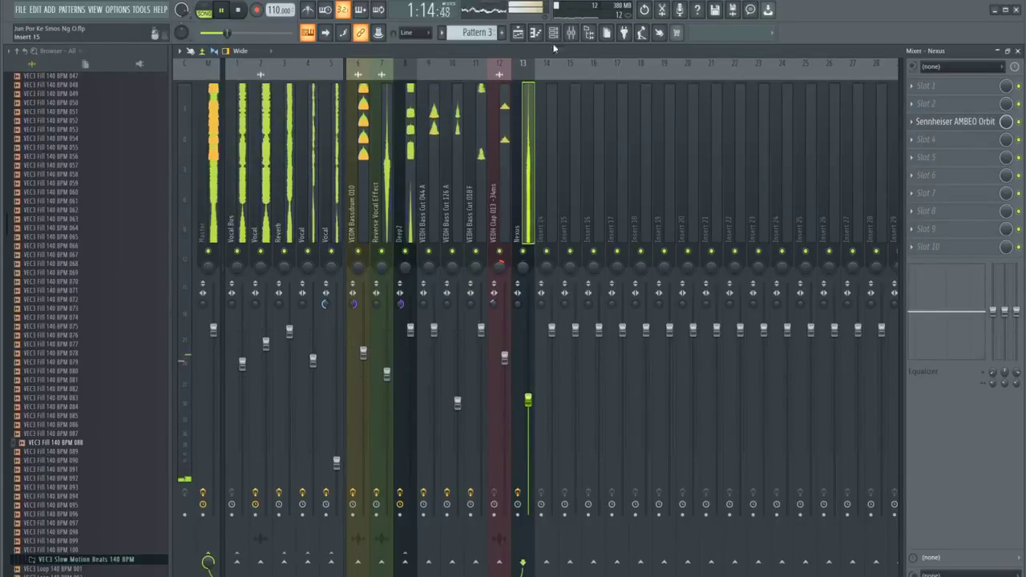
click(518, 32)
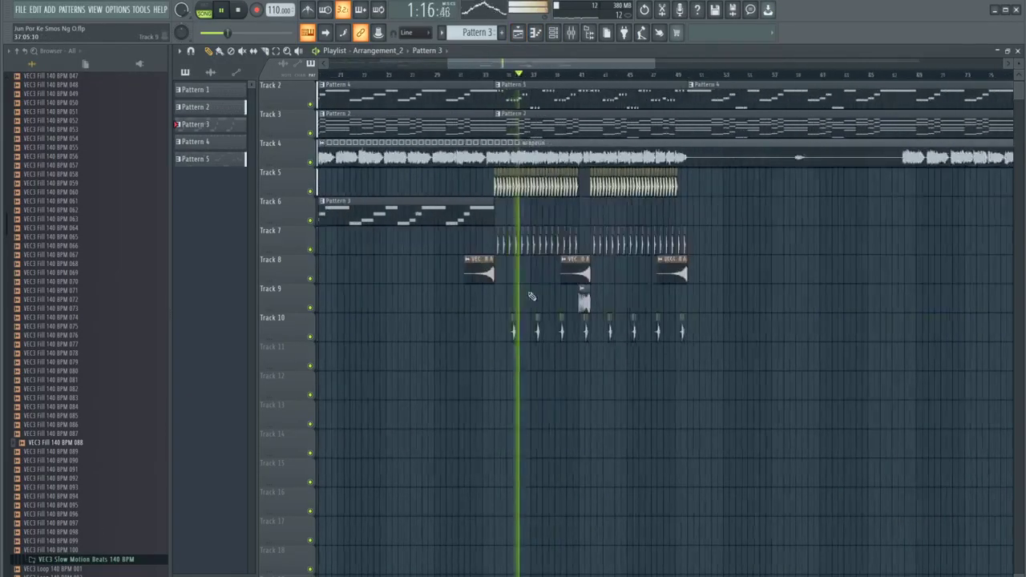
scroll(532, 295, up, 5)
double_click(449, 321)
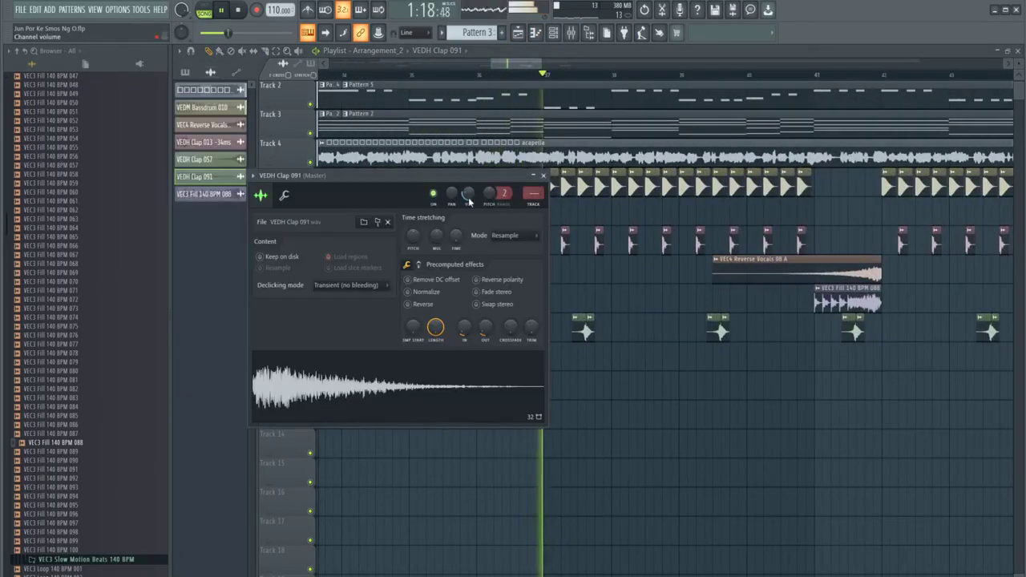
key(ctrl+l)
drag(554, 330, 553, 360)
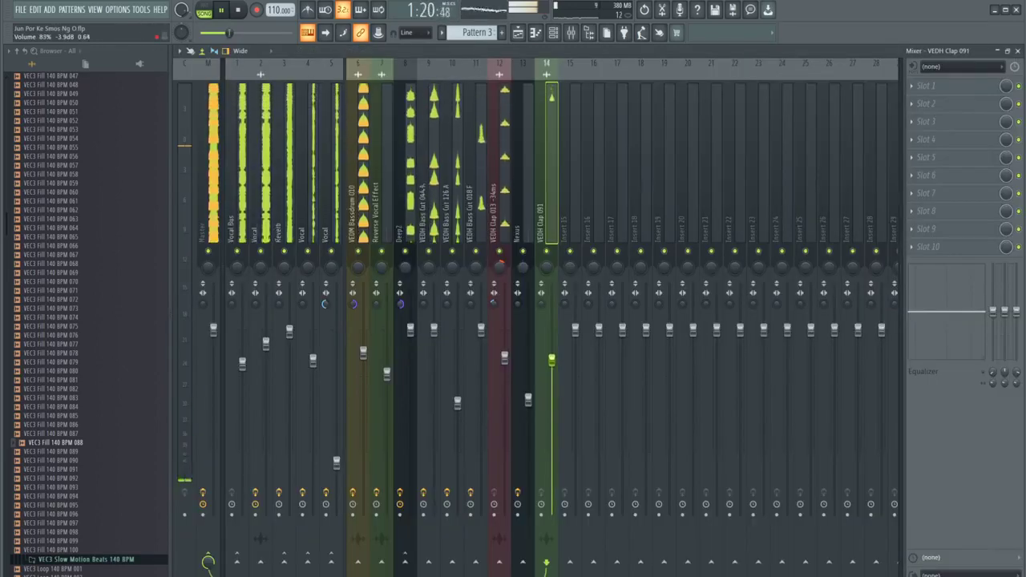
Check the mixer routing of the VEDH Clap 091 clips on Track 10 and compare it with the mixer
click(518, 32)
double_click(452, 332)
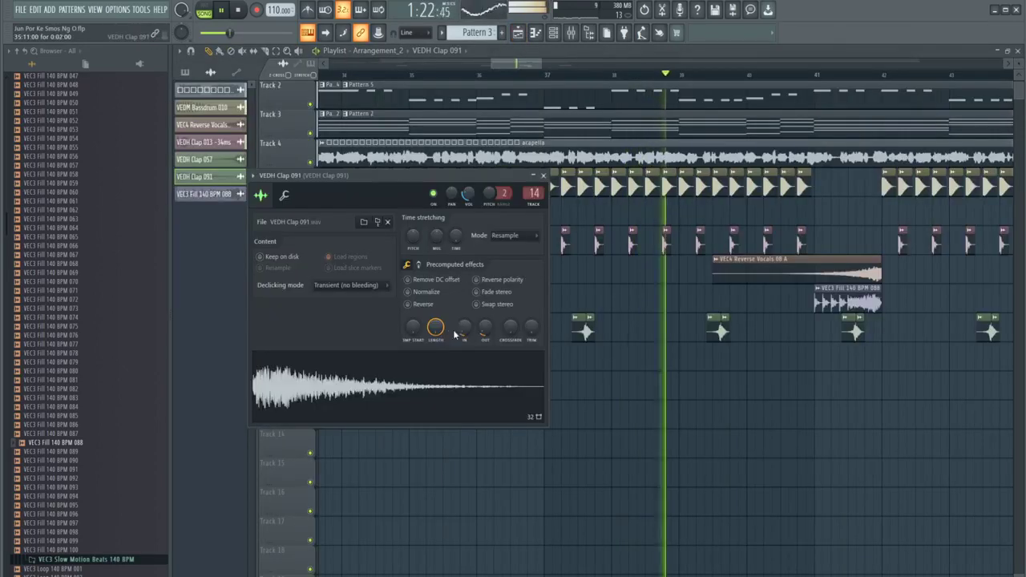
key(Escape)
scroll(586, 356, up, 5)
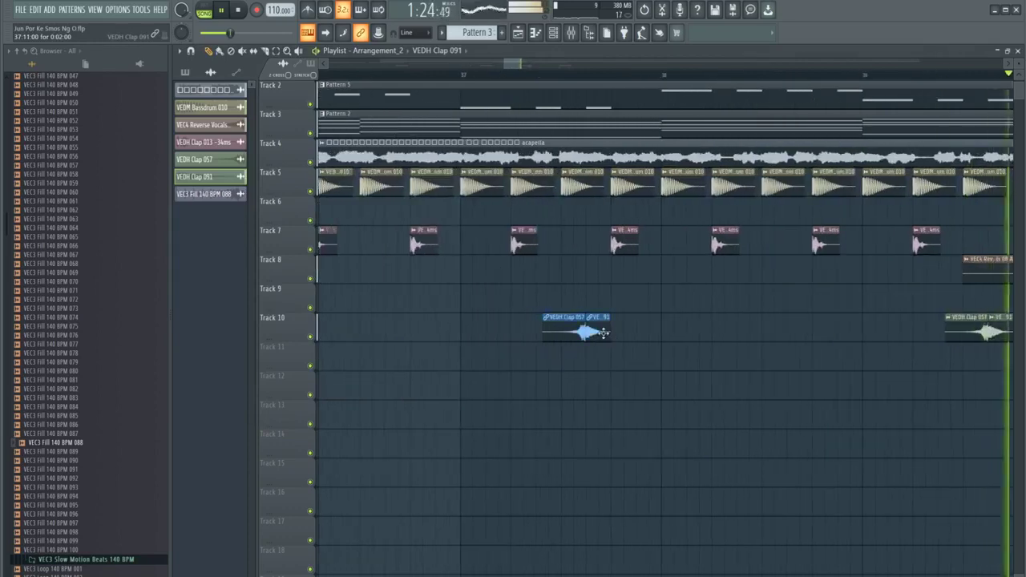
double_click(603, 332)
key(Escape)
key(F9)
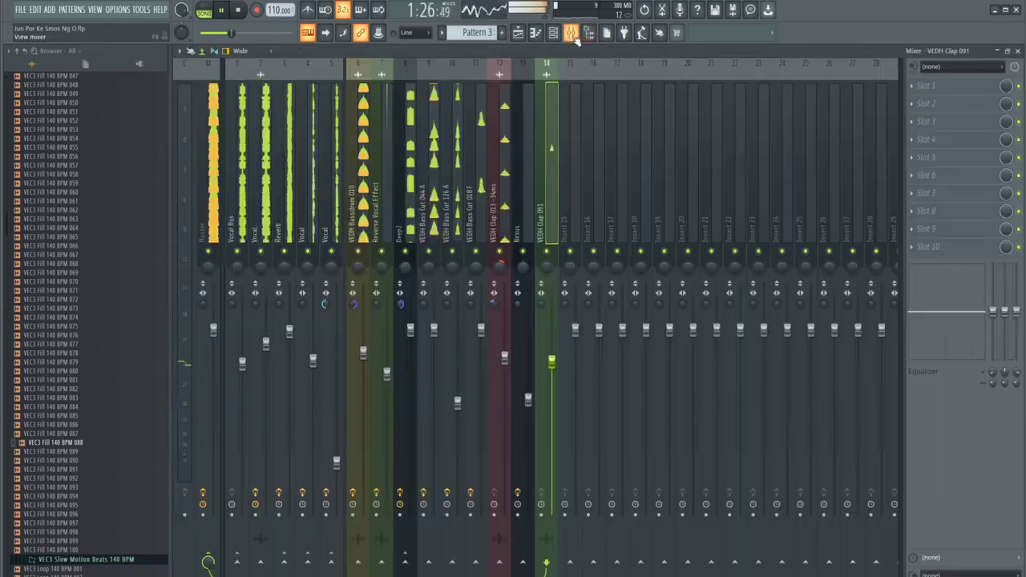
click(518, 32)
Trim the VEC3 Fill 140 BPM 088 clip on Track 9 to half a bar from bar 41 and delete the copy after it
scroll(488, 195, down, 6)
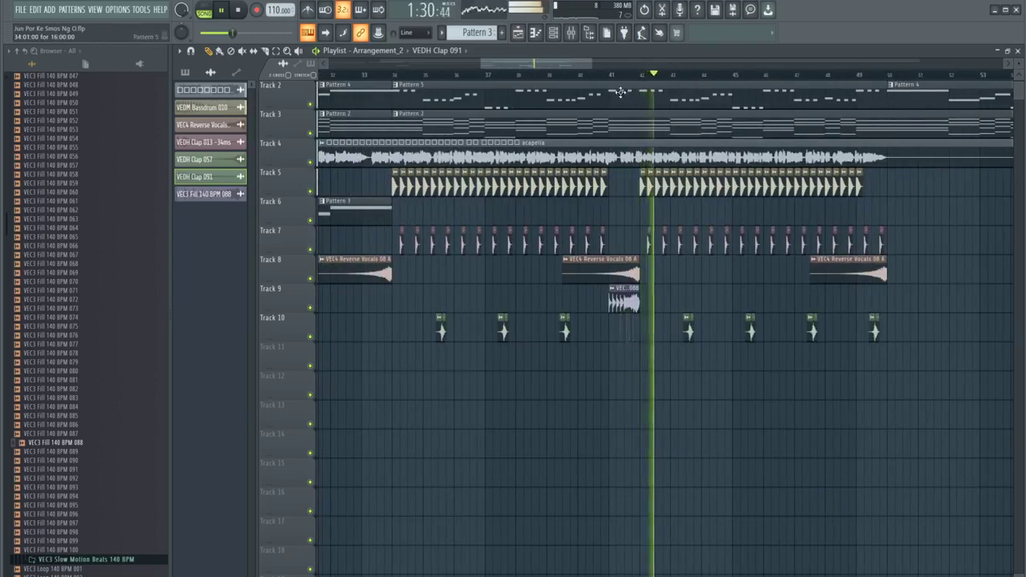
key(space)
scroll(668, 303, up, 3)
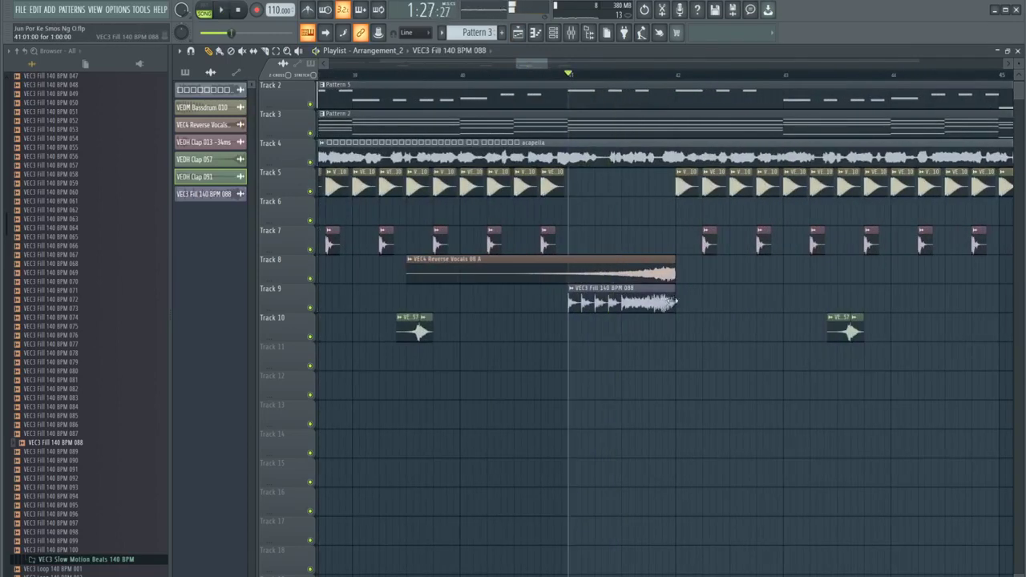
key(space)
click(630, 307)
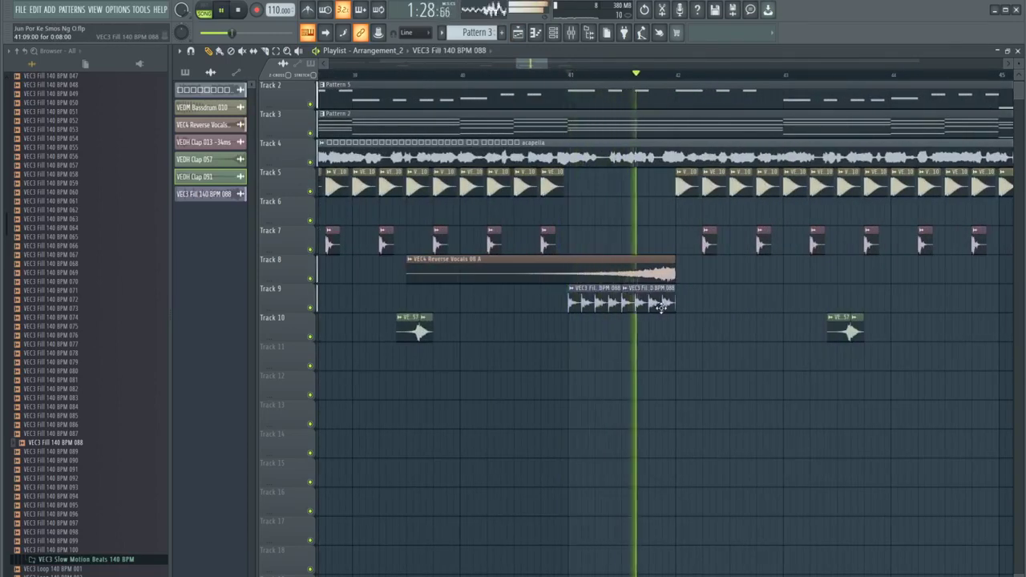
right_click(663, 305)
key(space)
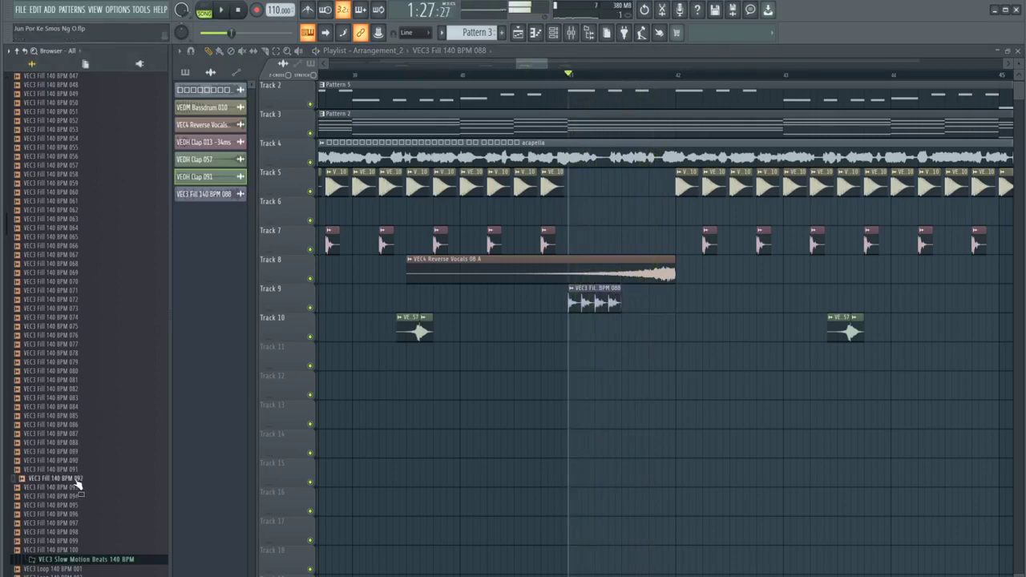
Add the VEC3 Fill 140 BPM 092 sample, fit it to tempo and place it directly after the 088 fill on Track 9
drag(78, 484, 648, 337)
click(630, 318)
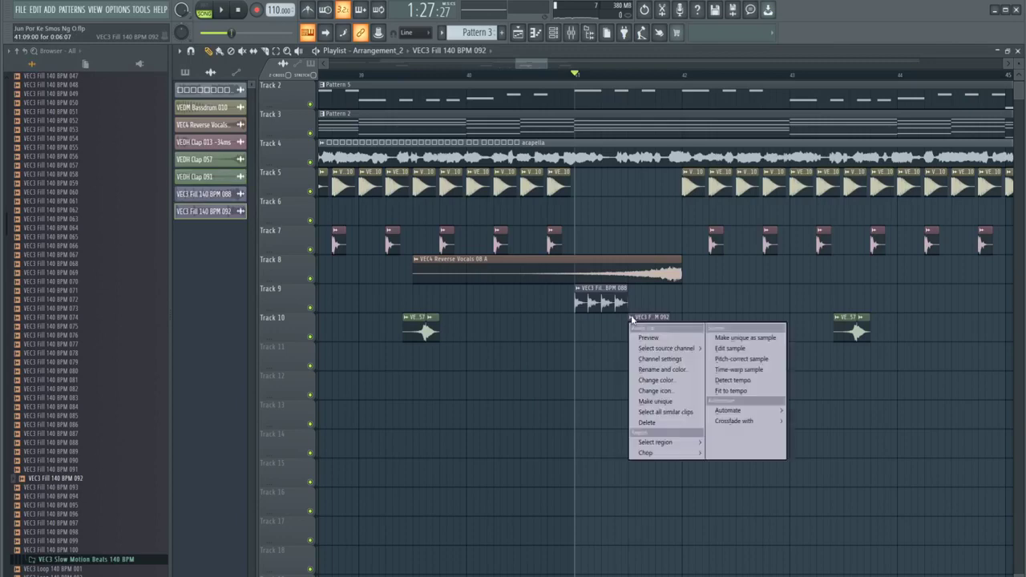
click(744, 392)
click(534, 305)
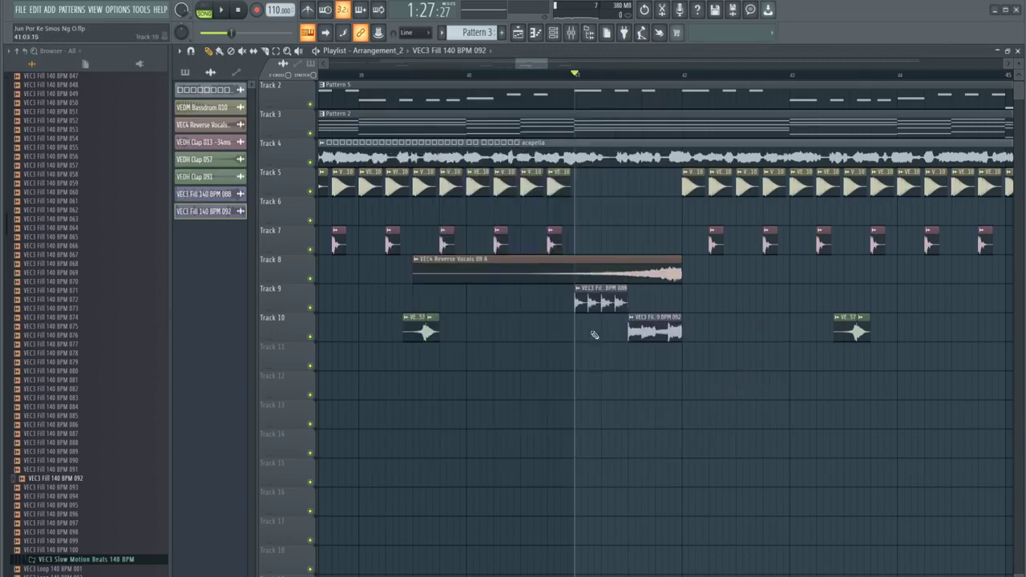
drag(646, 310, 647, 300)
Lower the channel volume of the VEC3 Fill 140 BPM 092 sample and replay the transition at bar 41
key(space)
scroll(630, 313, up, 2)
double_click(656, 305)
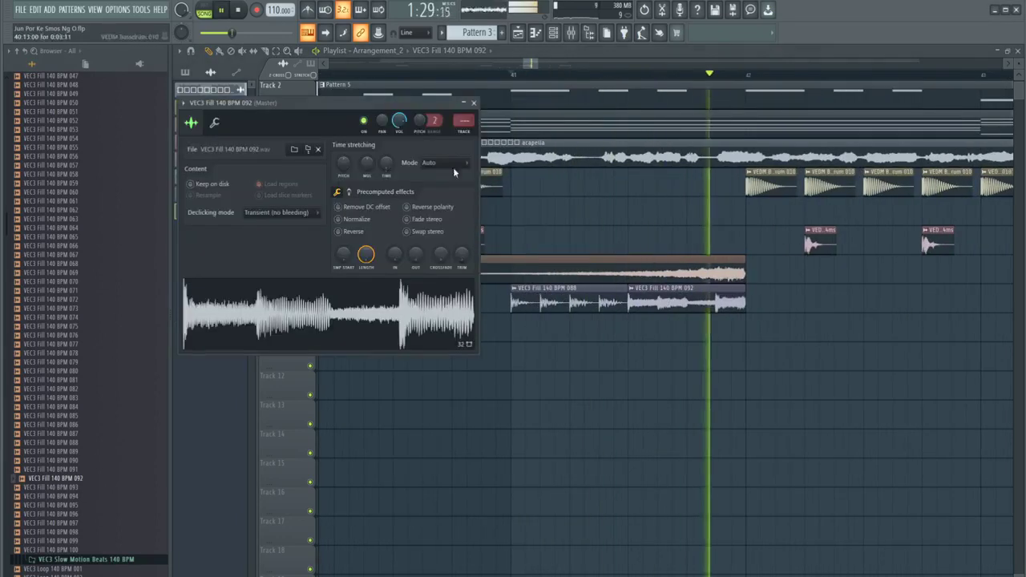
drag(399, 120, 400, 140)
key(space)
key(space)
key(Escape)
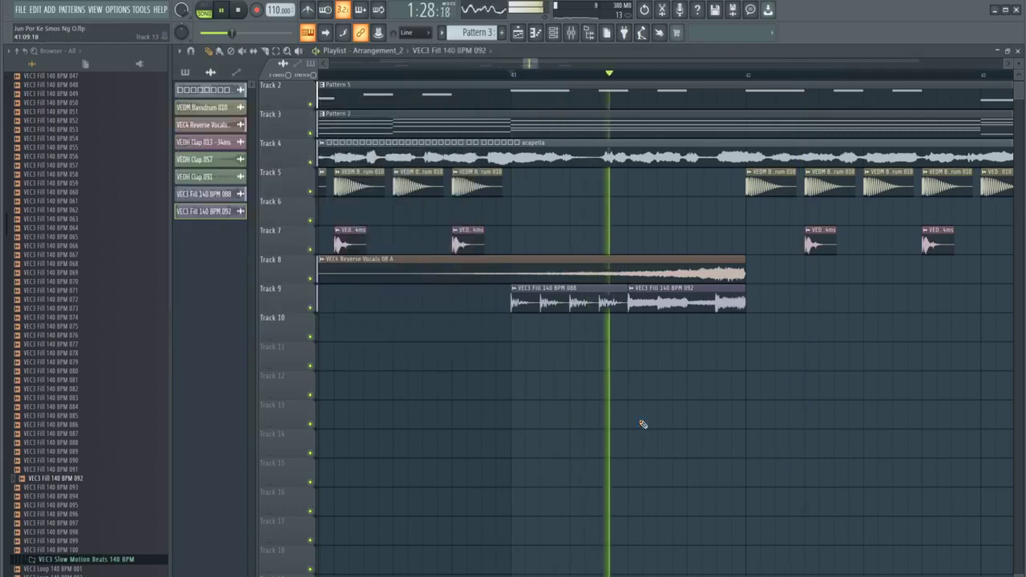
Play from bar 17, then copy Pattern 4's Deep2 notes into a new Pattern 6 on the Nexus channel
scroll(601, 405, down, 3)
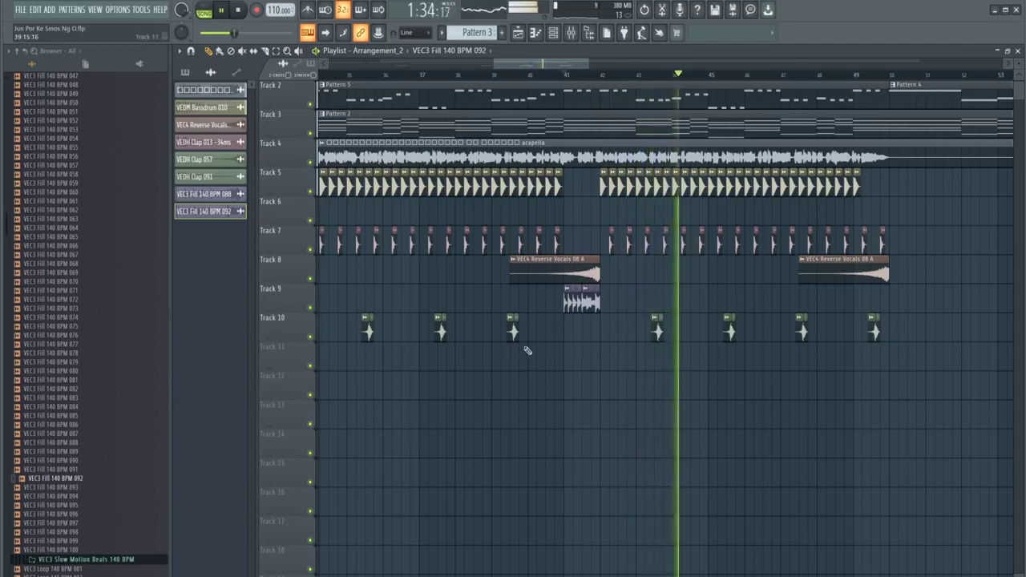
scroll(528, 351, down, 6)
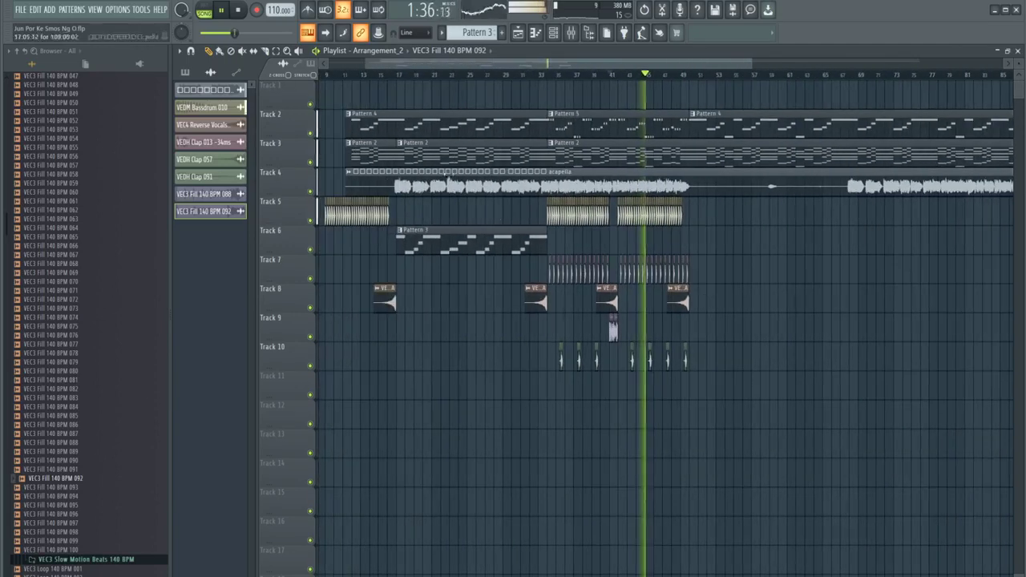
click(396, 73)
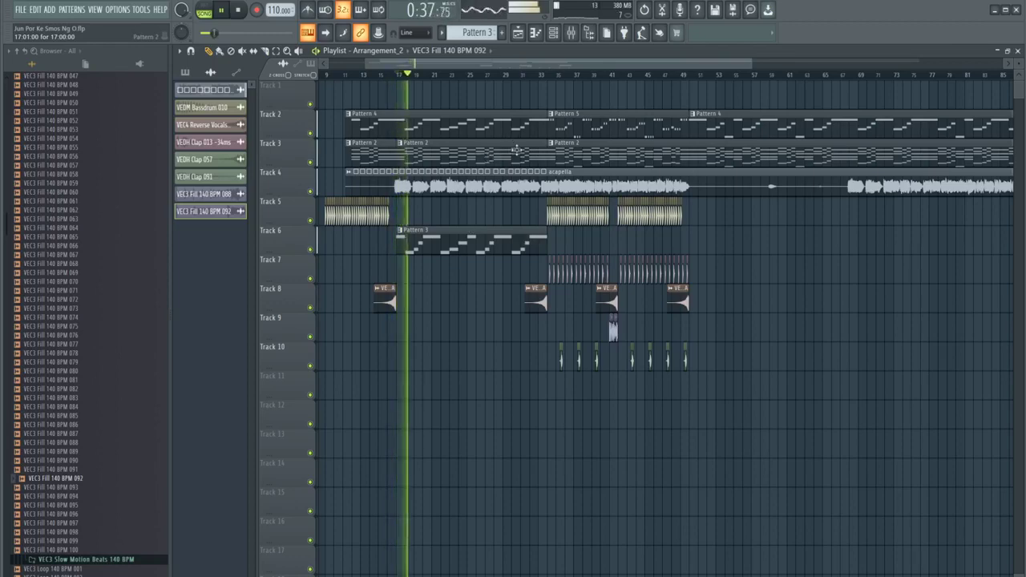
double_click(715, 136)
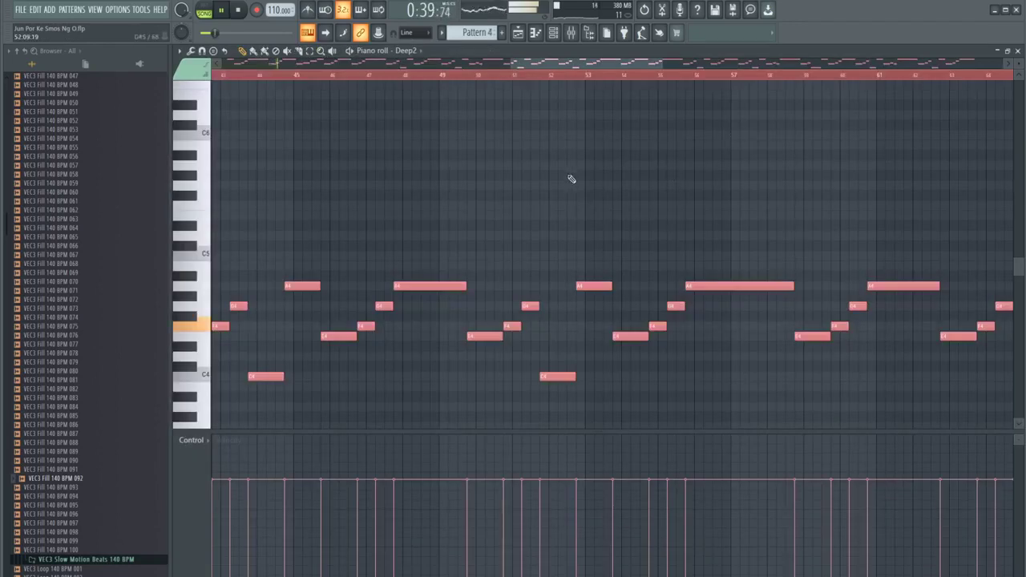
click(508, 42)
click(425, 52)
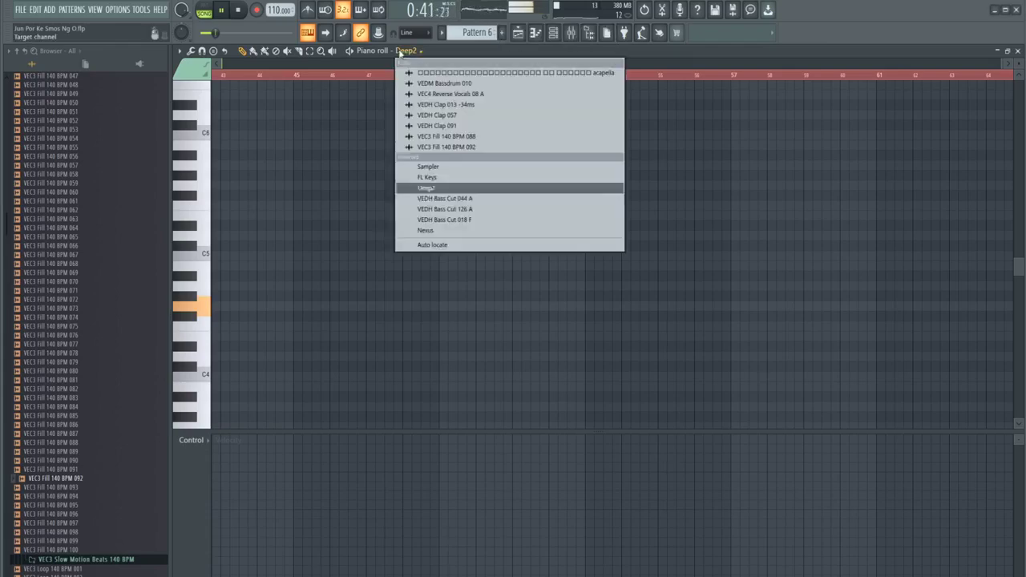
click(437, 231)
scroll(430, 241, down, 3)
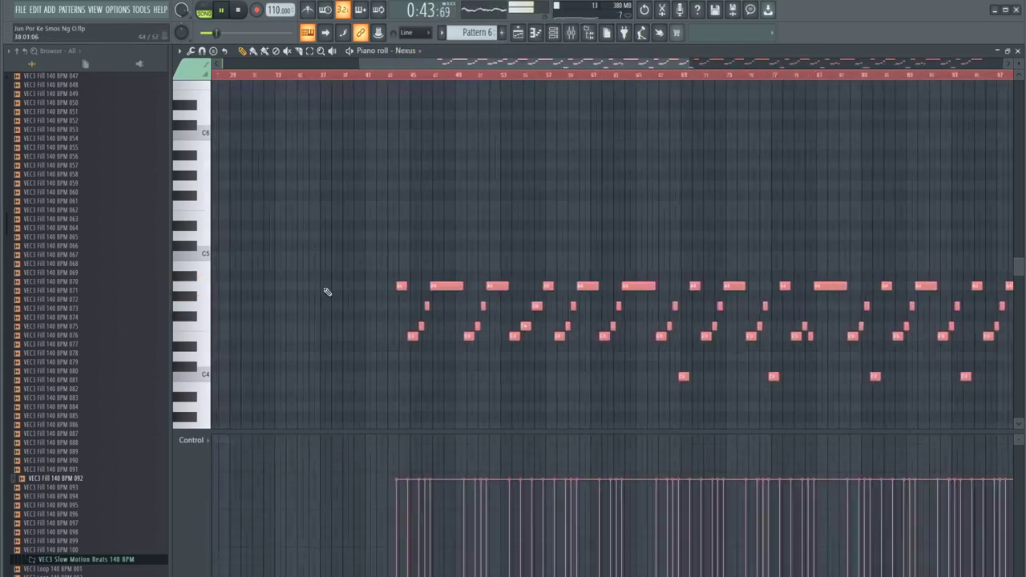
Move all the Nexus notes in Pattern 6 back so the first A4 note starts shortly before bar 4
scroll(465, 309, up, 4)
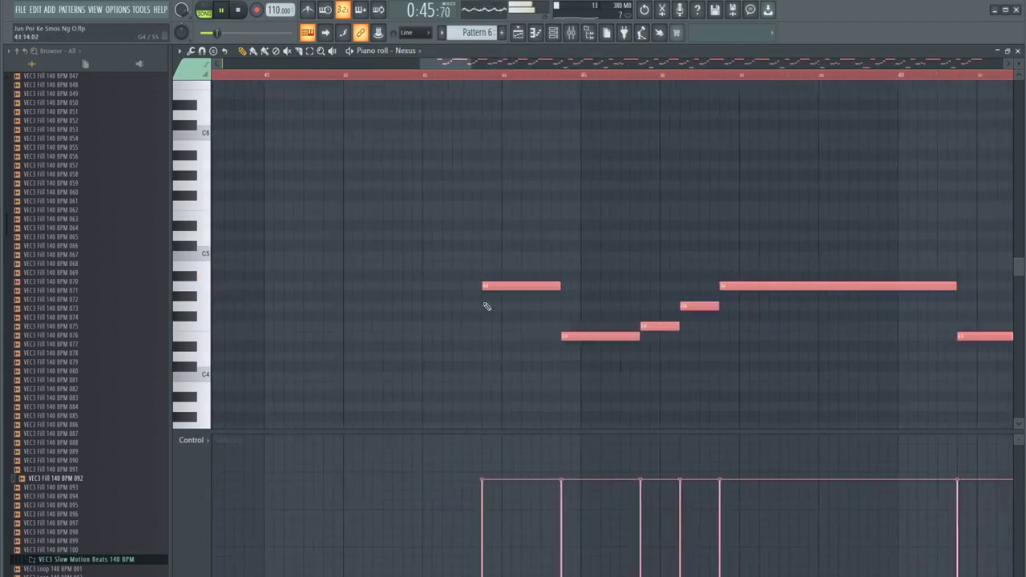
scroll(533, 309, down, 6)
drag(519, 287, 211, 296)
scroll(147, 307, up, 10)
scroll(183, 294, up, 4)
scroll(183, 295, up, 2)
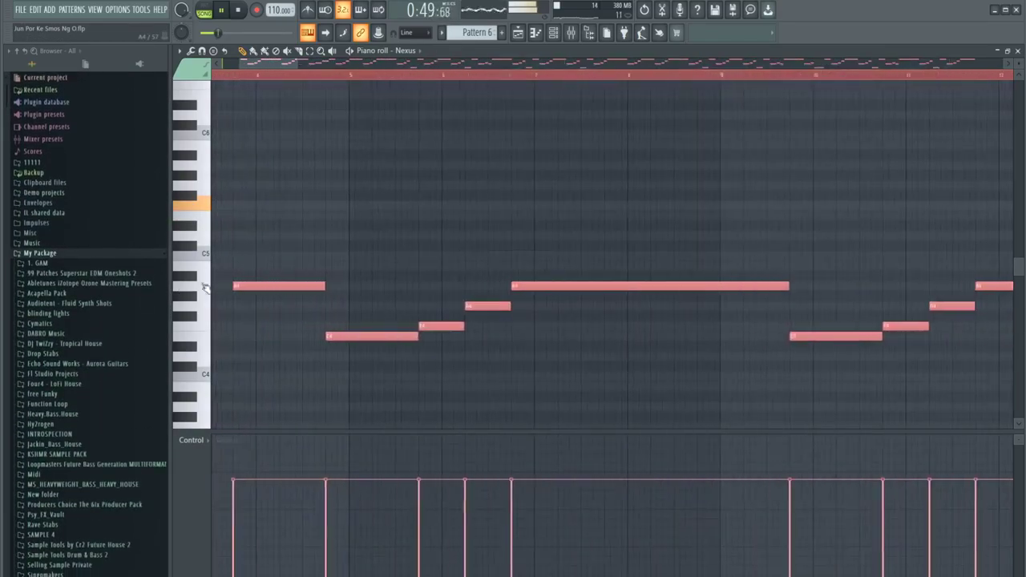
mouse_move(277, 288)
mouse_down()
mouse_move(263, 286)
mouse_move(300, 291)
mouse_move(279, 293)
mouse_up()
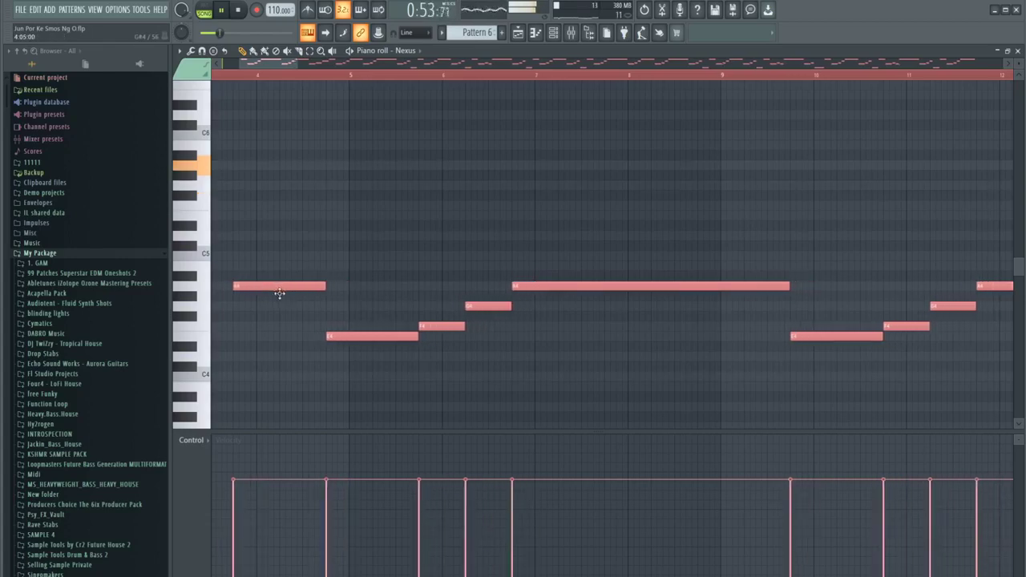
Stop playback, place Pattern 6 on Track 1 from bar 11 and remove the Pattern 3 clip from Track 6
click(534, 34)
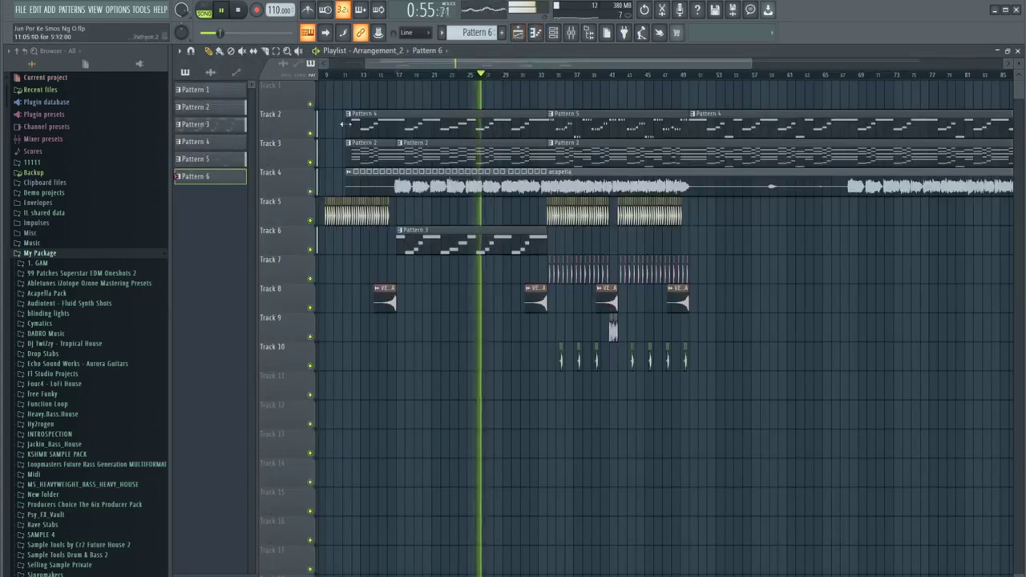
key(space)
click(342, 98)
scroll(336, 98, up, 3)
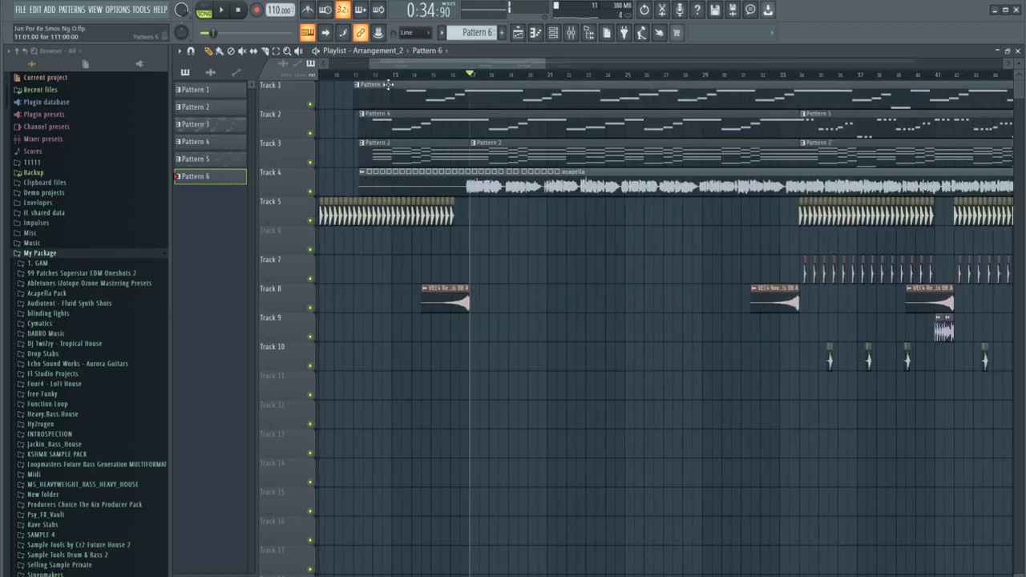
drag(383, 89, 397, 86)
scroll(385, 93, up, 2)
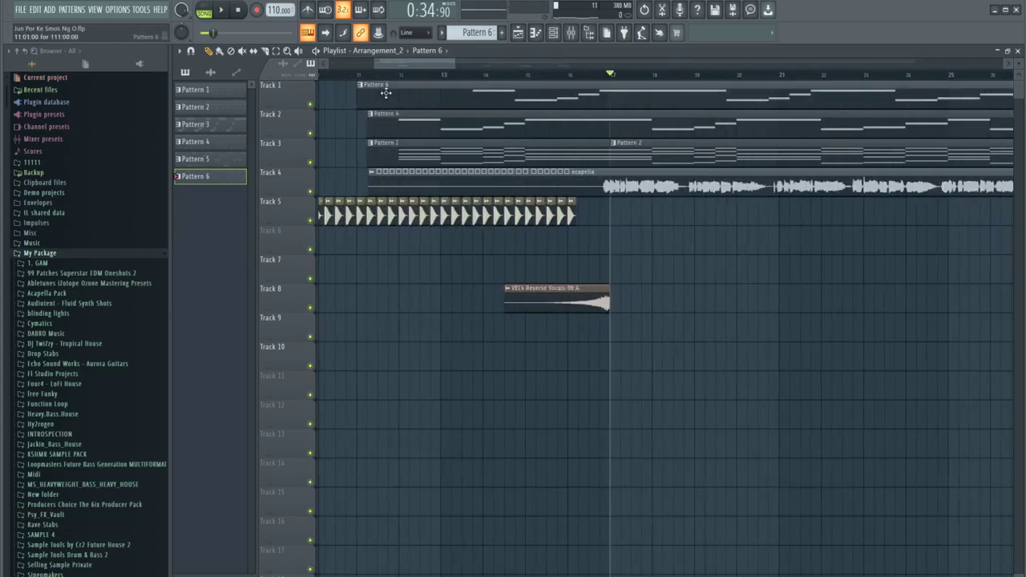
Move all Pattern 6 notes two bars earlier and line its Track 1 clip up with Pattern 4 on Track 2
double_click(394, 94)
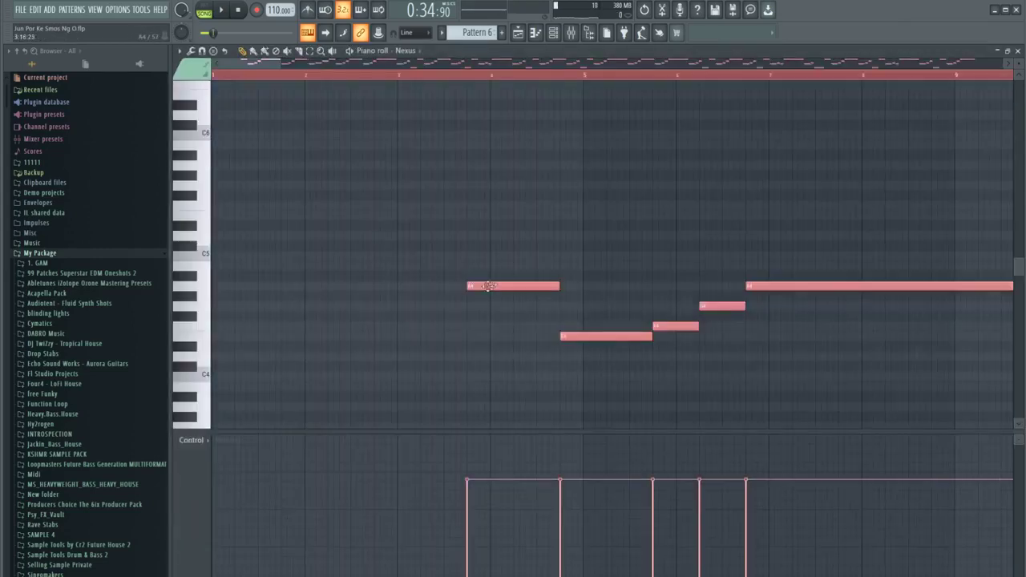
drag(489, 286, 304, 286)
click(518, 33)
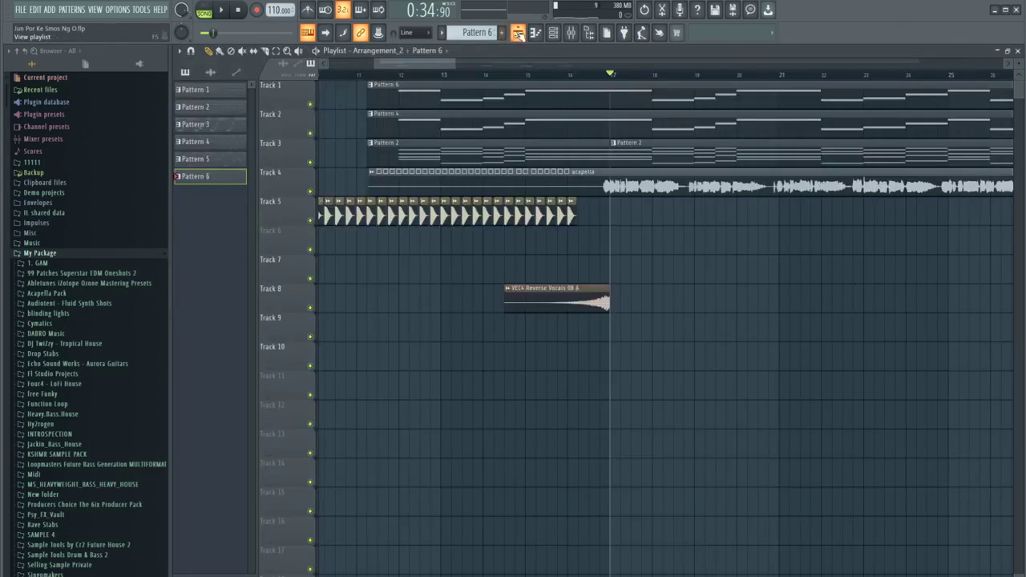
Trim the start of the Pattern 6 clip on Track 1 so that it begins at bar 17
click(389, 74)
key(space)
scroll(409, 100, down, 5)
key(space)
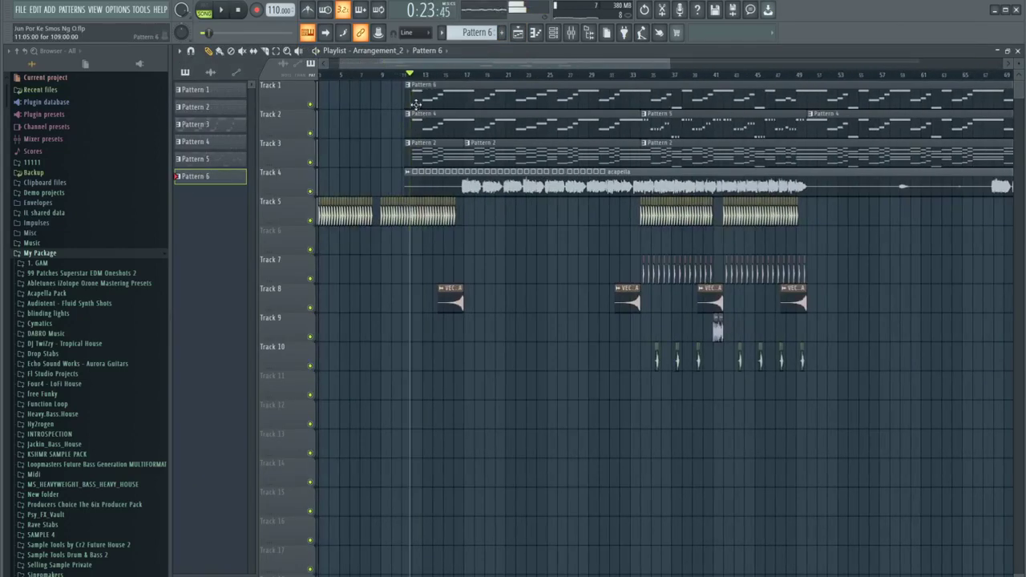
drag(407, 94, 433, 96)
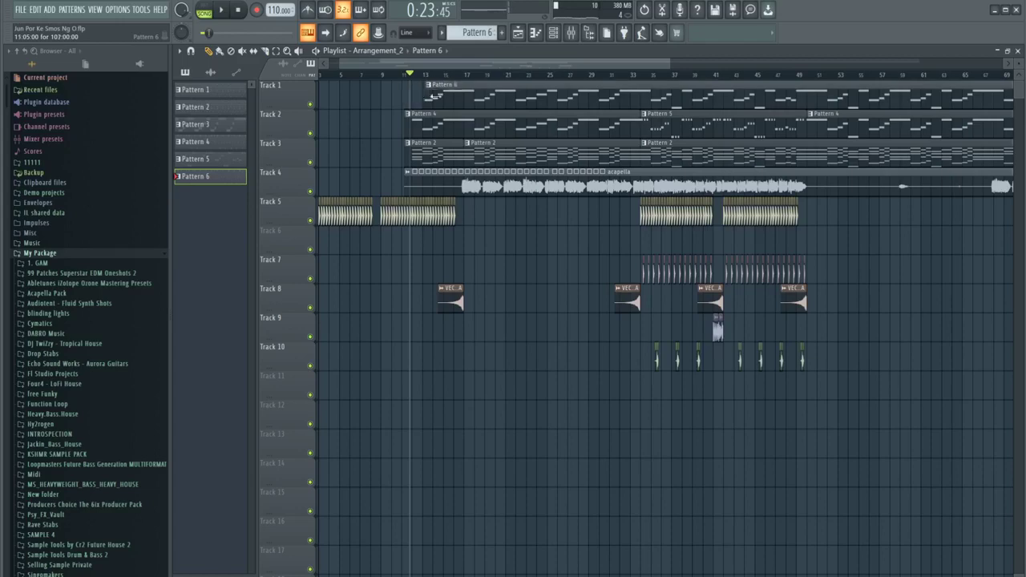
scroll(463, 105, up, 4)
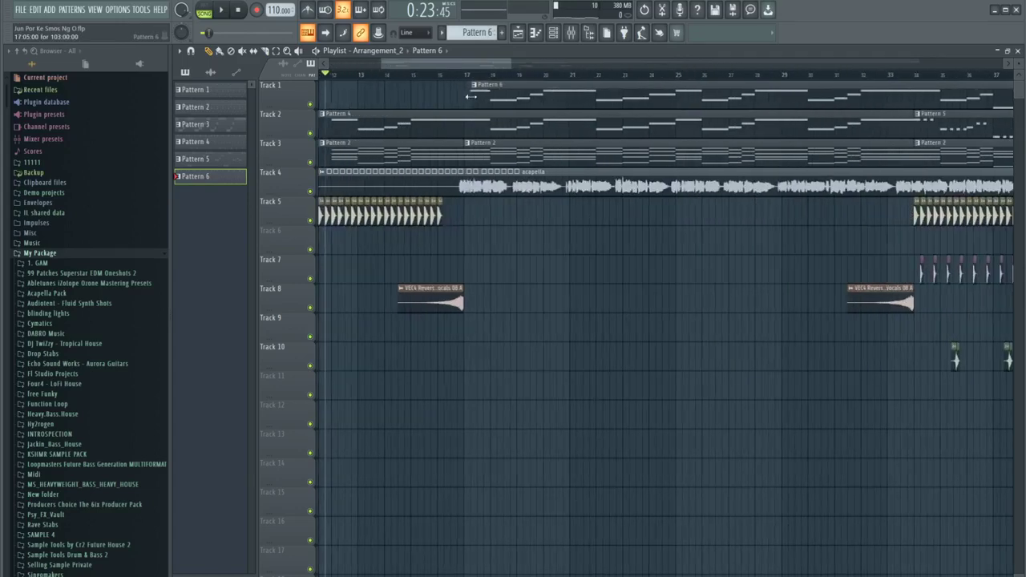
Remove the first Pattern 2 clip from Track 3 and trim the Pattern 4 clip on Track 2 to start at bar 17
drag(389, 105, 396, 182)
drag(400, 83, 411, 150)
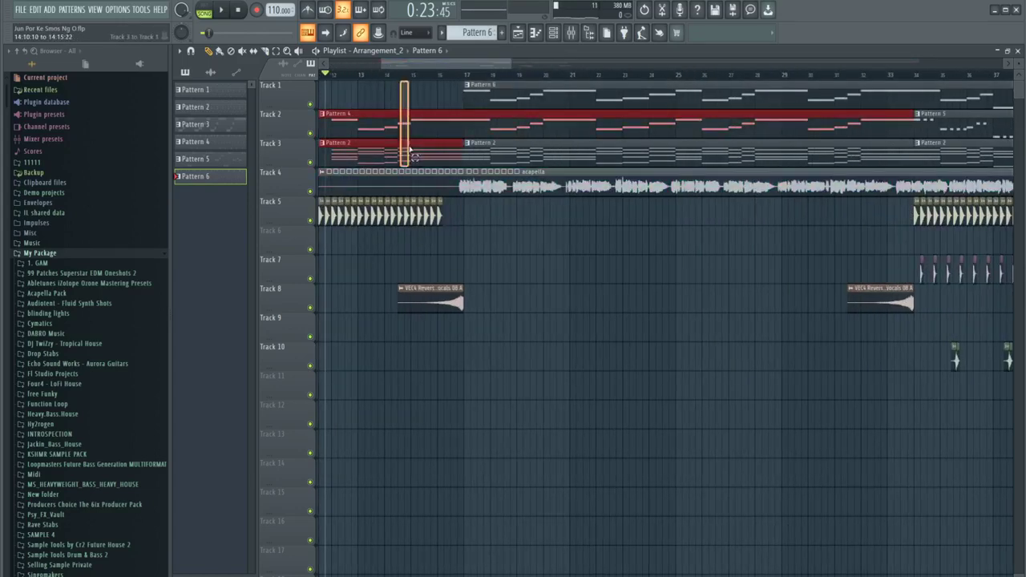
key(ctrl+d)
right_click(392, 154)
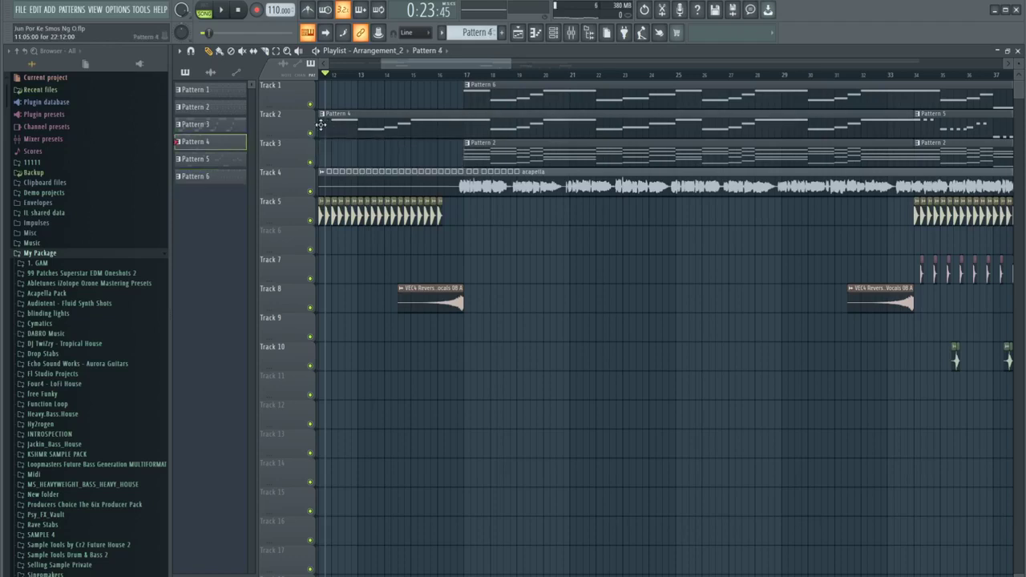
drag(402, 66, 387, 66)
drag(392, 125, 550, 126)
key(space)
key(space)
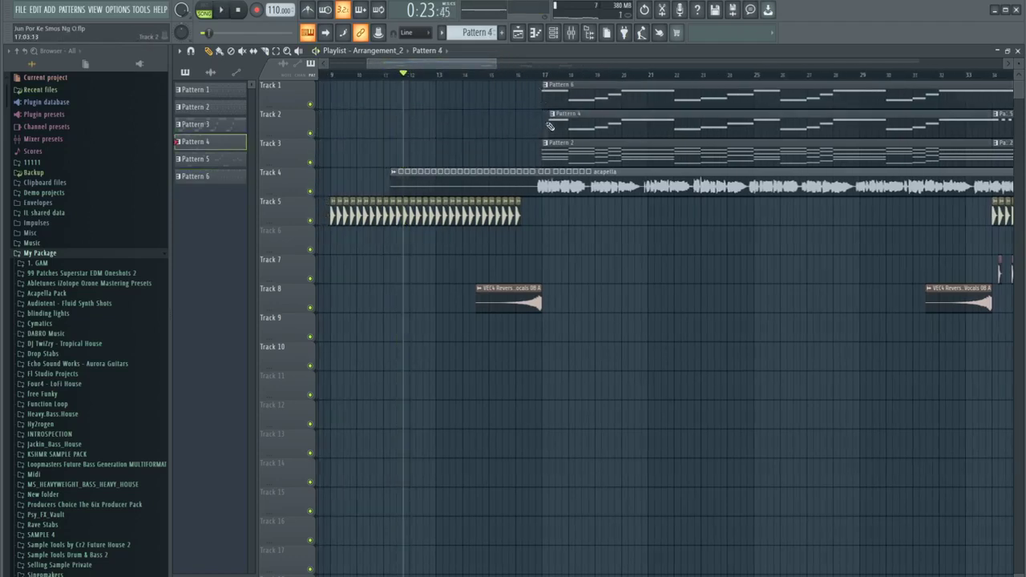
Play from shortly before bar 17 and raise the Nexus mixer track's volume slightly
click(527, 74)
key(space)
scroll(564, 153, up, 2)
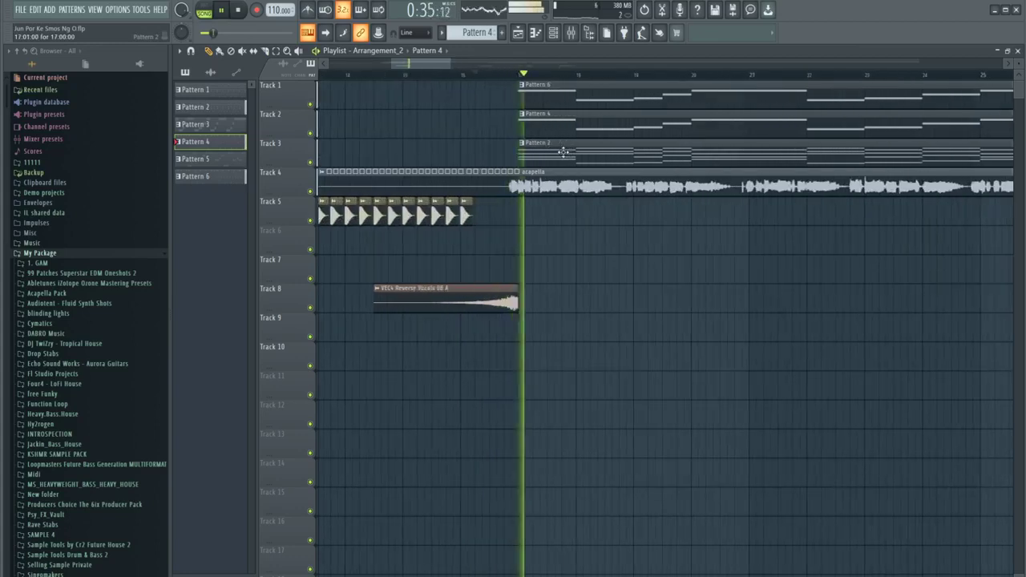
scroll(564, 152, down, 2)
click(570, 32)
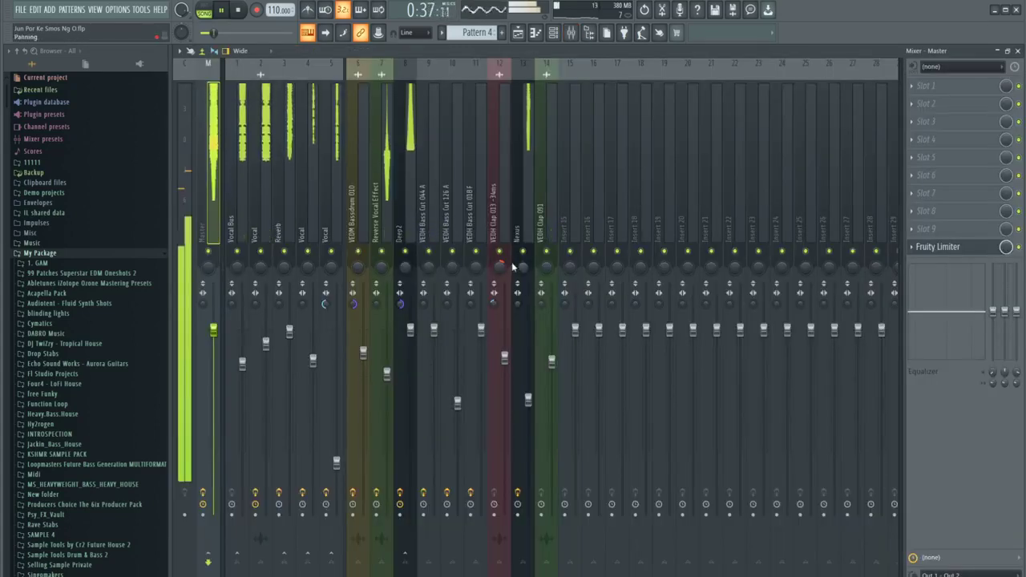
click(529, 399)
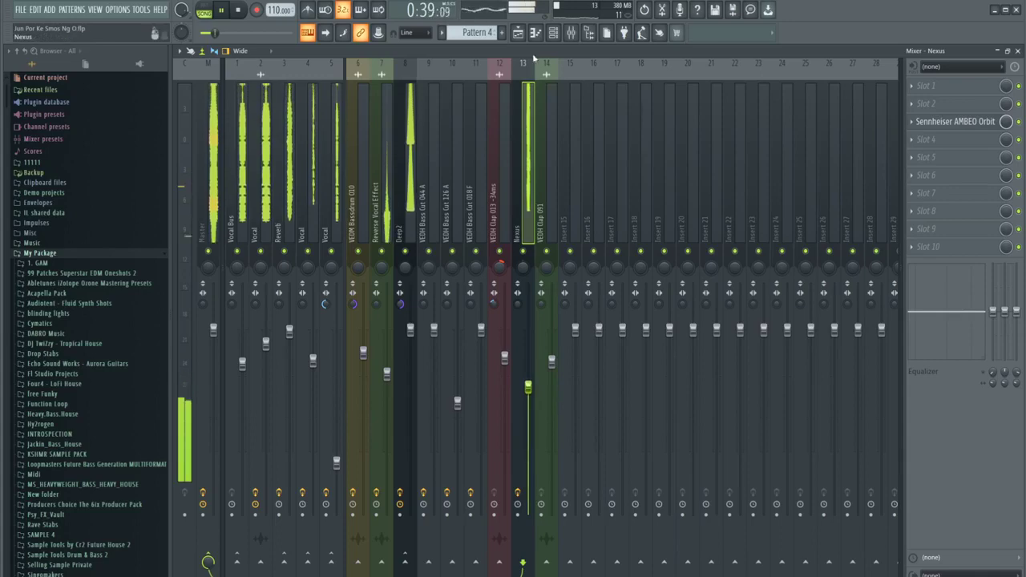
Transpose all Deep2 notes in Pattern 4 up one octave and listen from just after bar 16
key(F7)
key(ctrl+a)
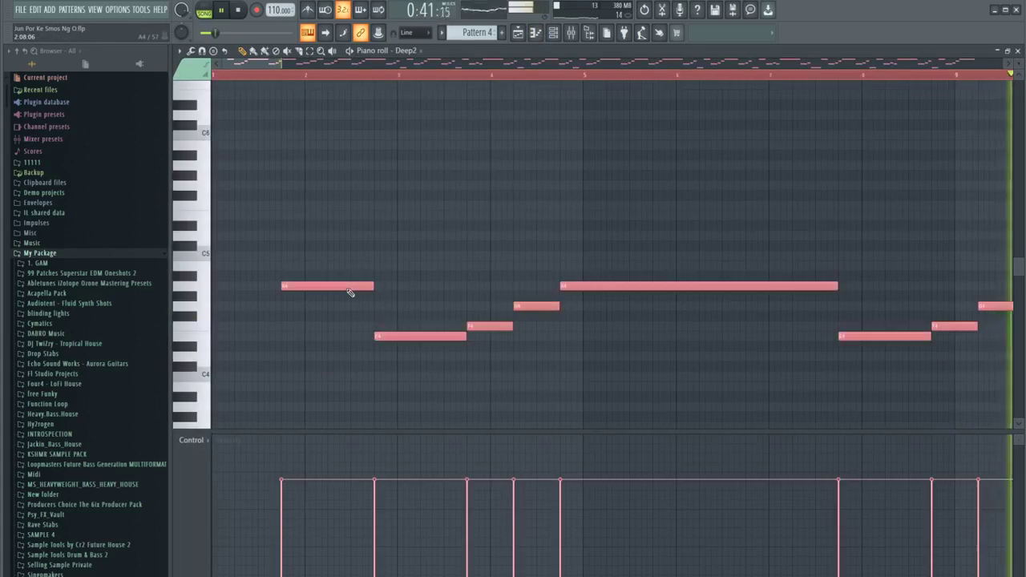
key(ctrl+Up)
click(518, 32)
click(488, 75)
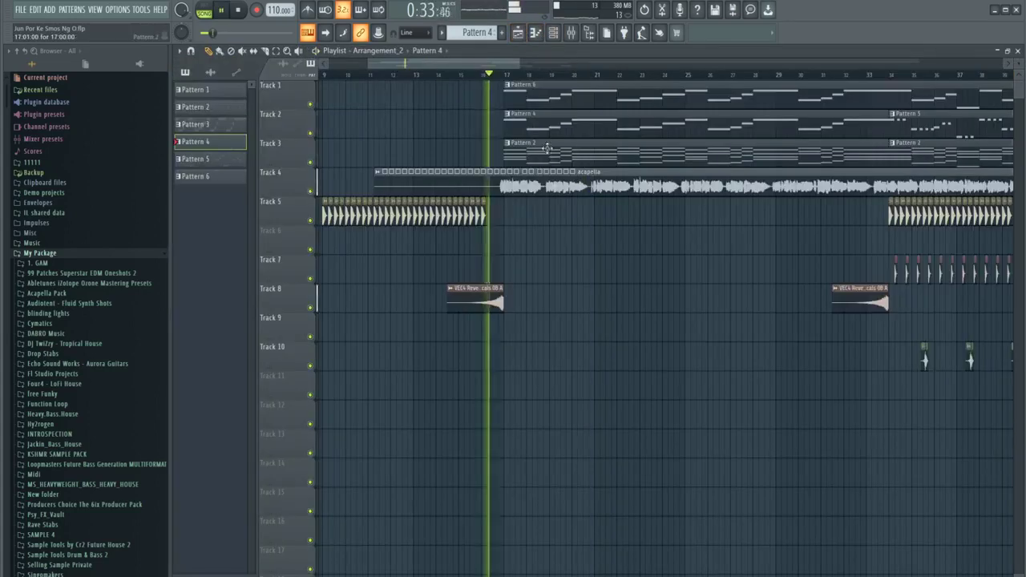
Transpose all Nexus notes in Pattern 6 up one octave and return to the playlist
scroll(481, 336, down, 3)
scroll(530, 336, up, 2)
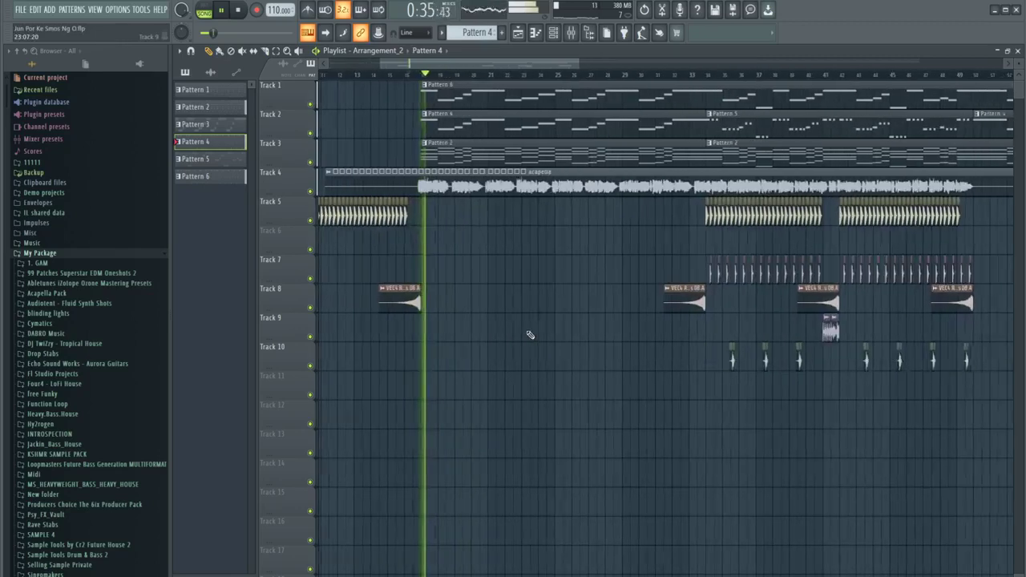
scroll(529, 338, down, 2)
scroll(529, 337, up, 1)
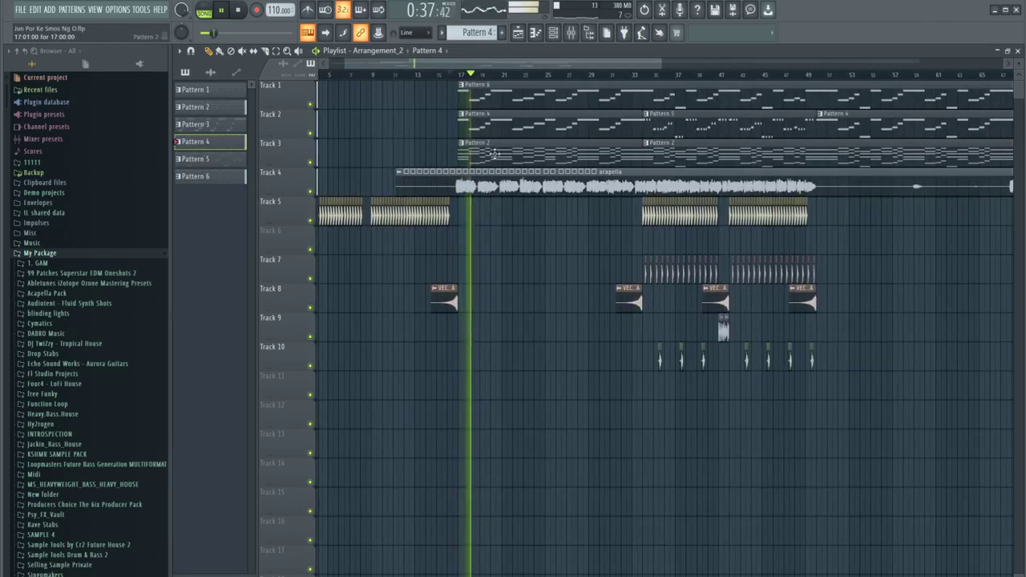
click(492, 104)
double_click(491, 104)
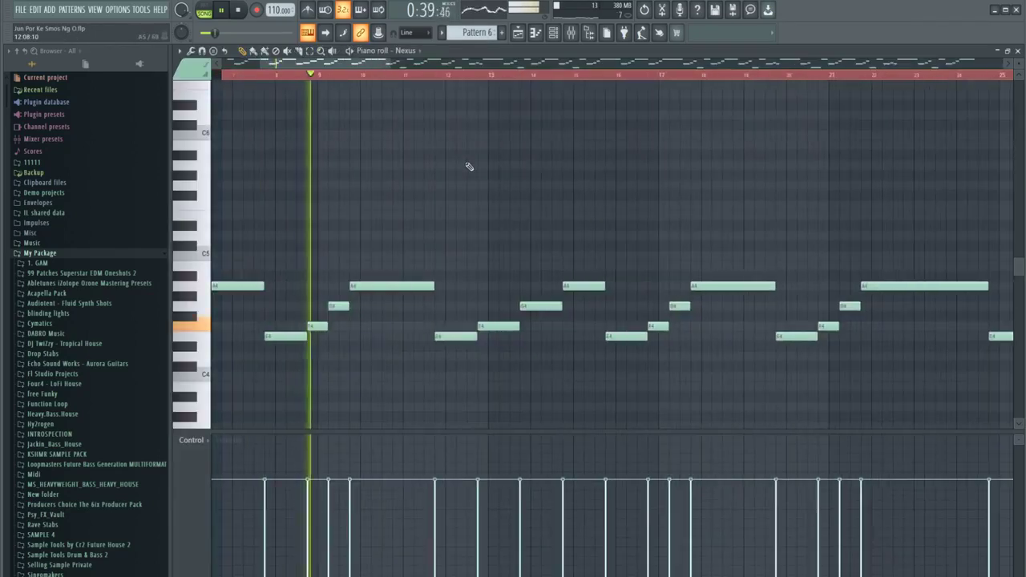
scroll(469, 166, down, 4)
key(ctrl+a)
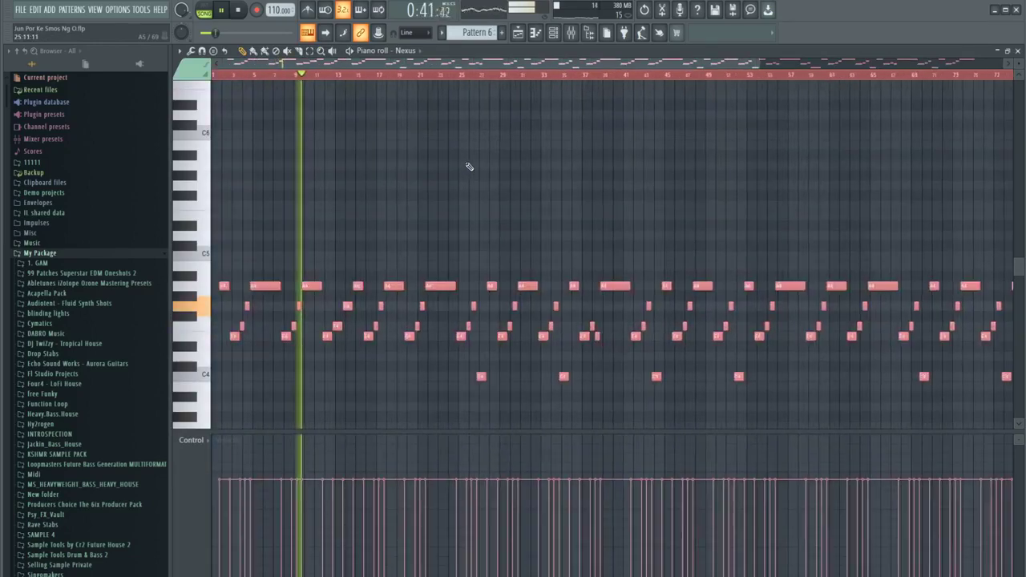
key(ctrl+Up)
click(518, 32)
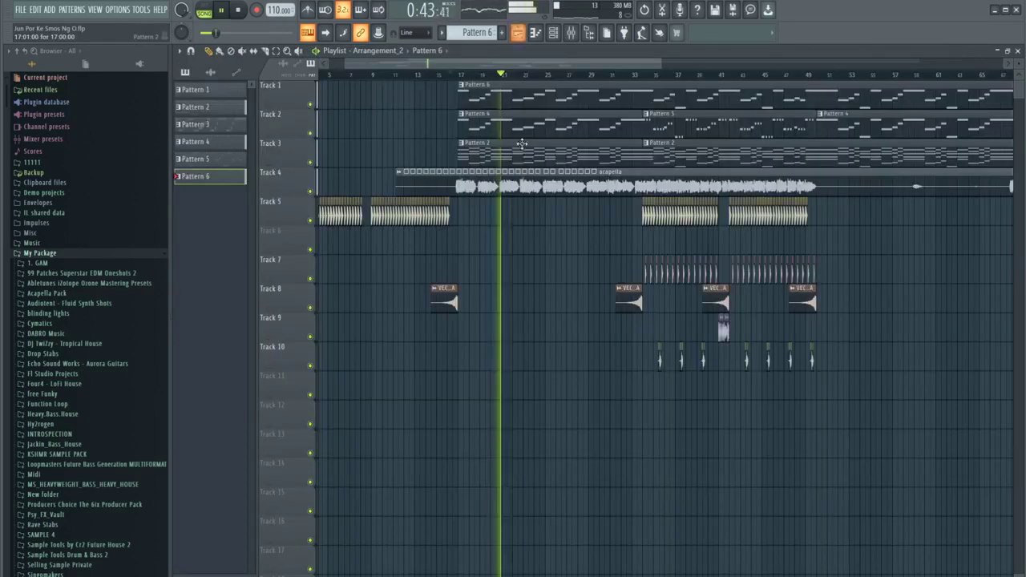
Replay from just before bar 17, return Pattern 4's Deep2 notes to the lower octave and raise the Nexus mixer track's volume a little
click(450, 75)
double_click(491, 126)
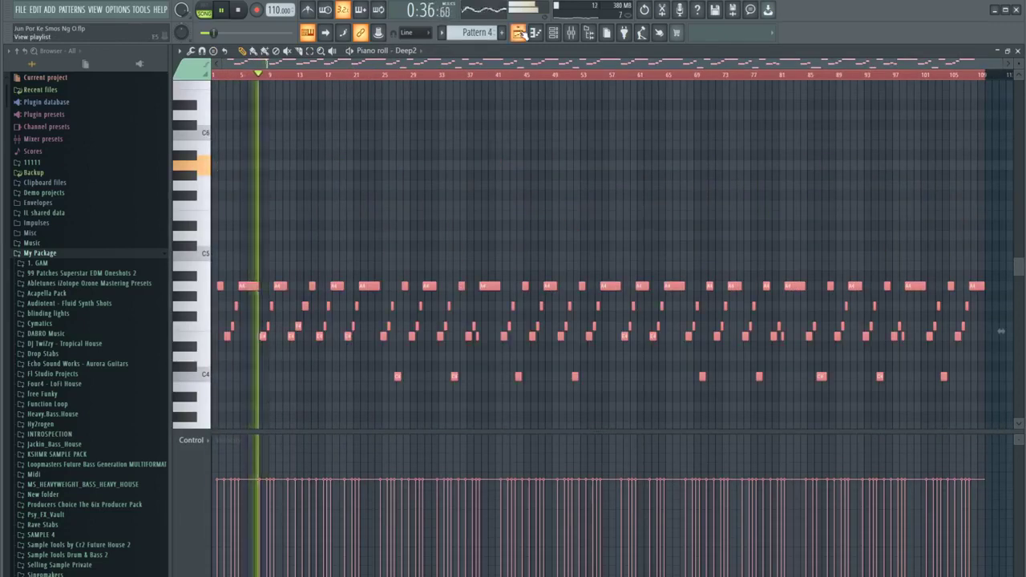
key(F5)
key(F9)
drag(536, 399, 536, 382)
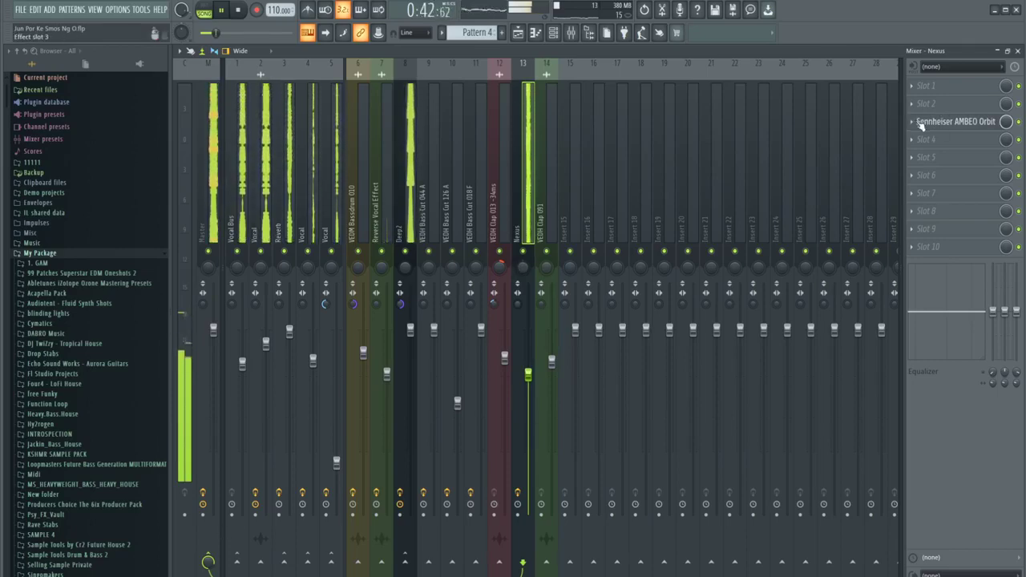
Search the plugin manager for "se" and mark AMBEO Orbit as a favorite
click(913, 121)
mouse_move(918, 137)
click(463, 11)
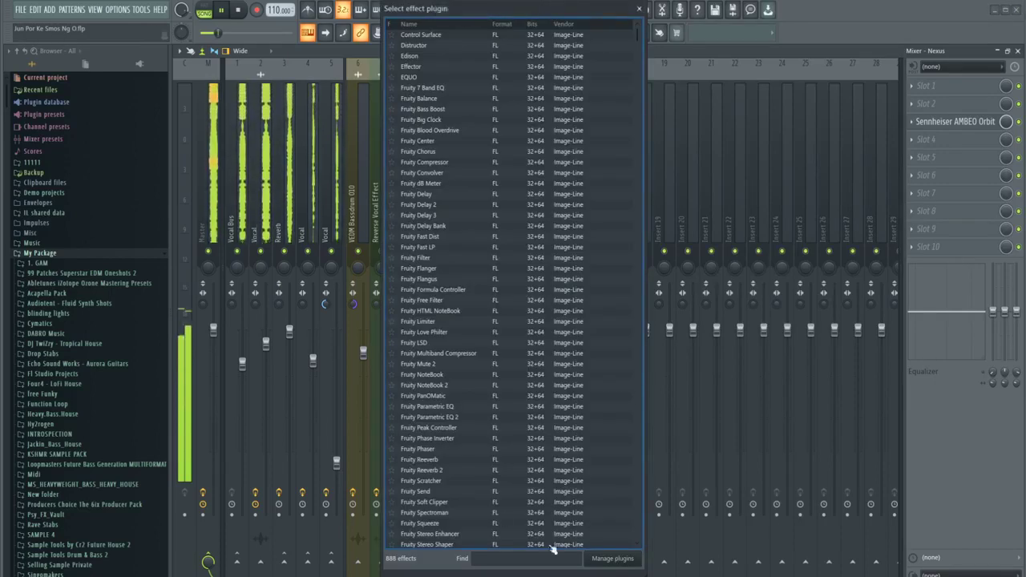
click(612, 560)
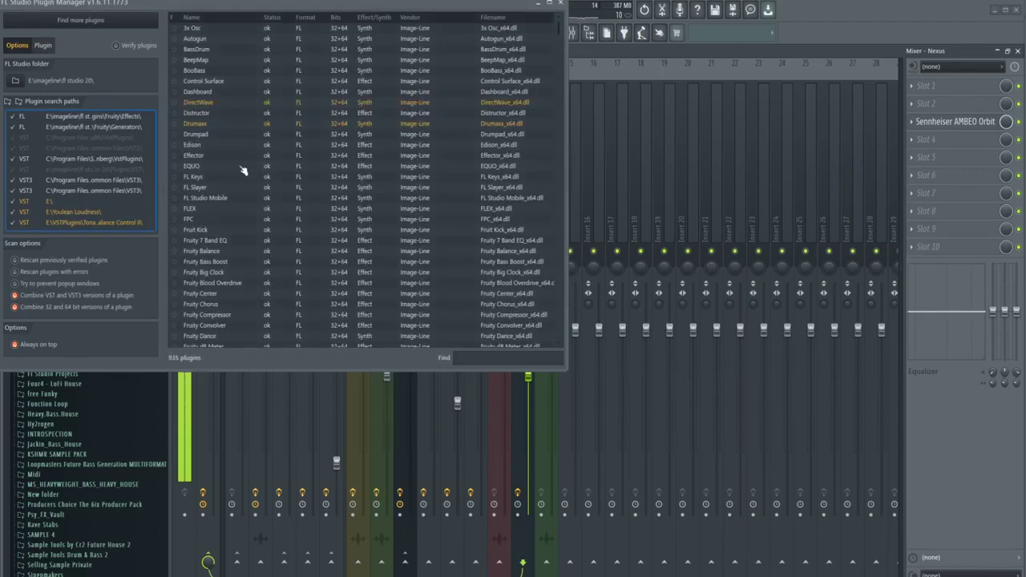
scroll(243, 171, down, 10)
drag(557, 46, 520, 344)
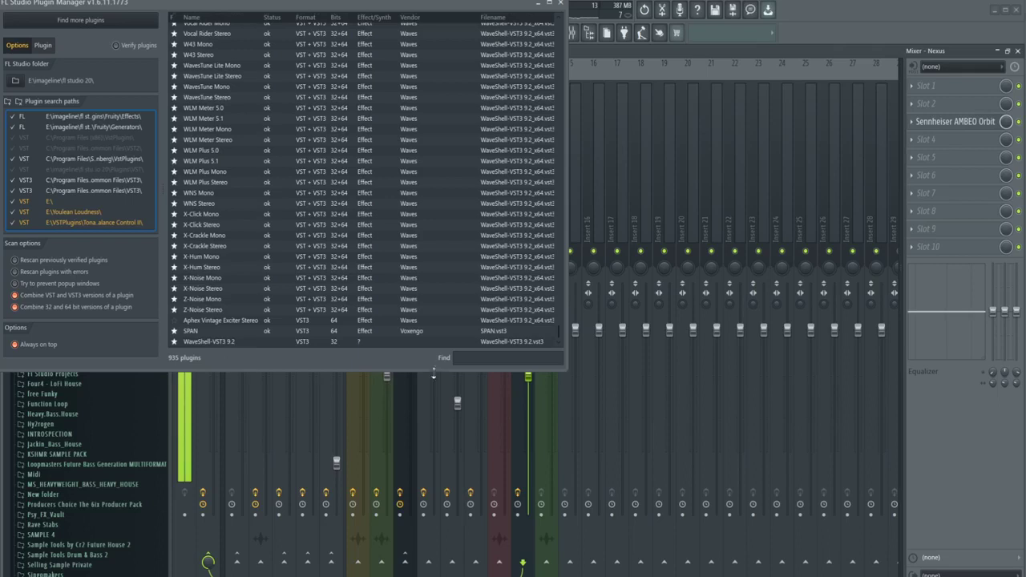
click(486, 354)
text(se)
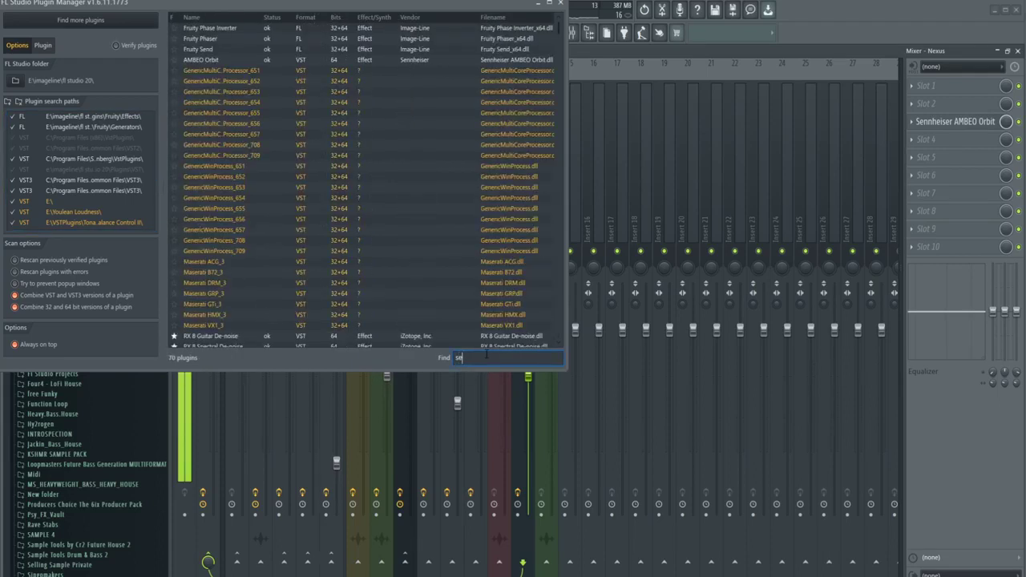
click(183, 61)
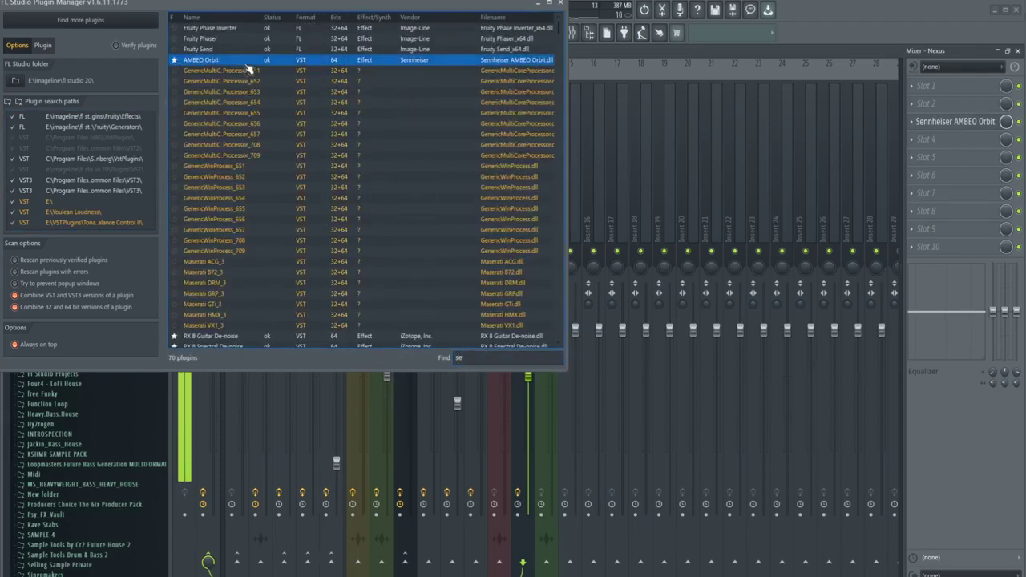
click(558, 6)
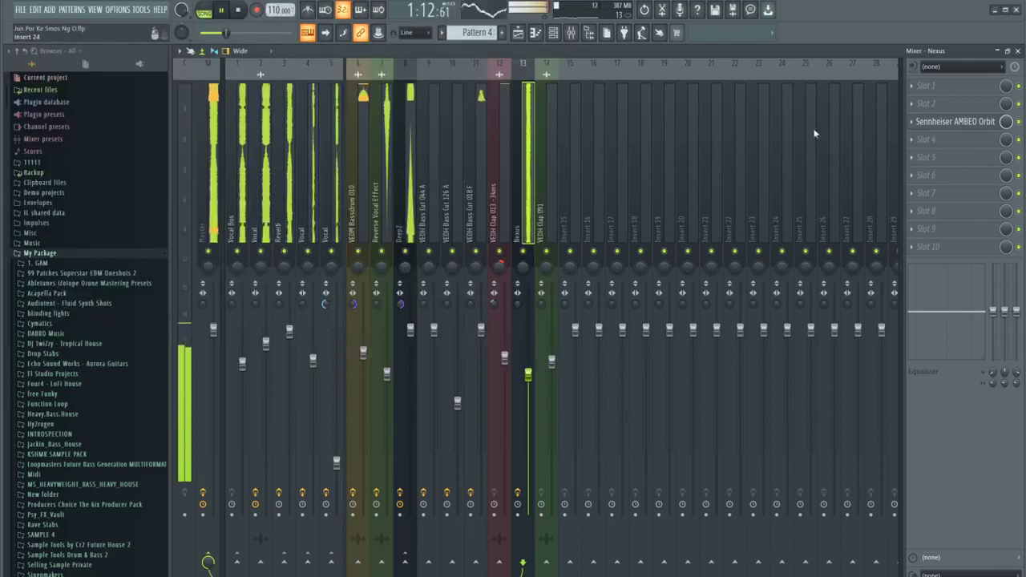
Reload AMBEO Orbit from the full effect list into slot 3 of the Nexus mixer track and rotate its azimuth to 179°
click(954, 121)
mouse_move(922, 136)
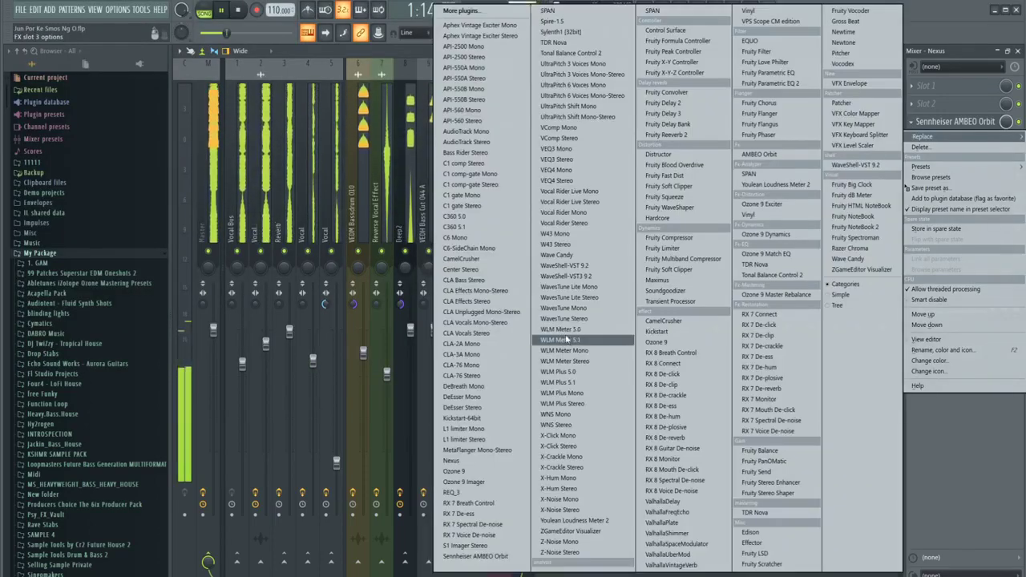
click(472, 13)
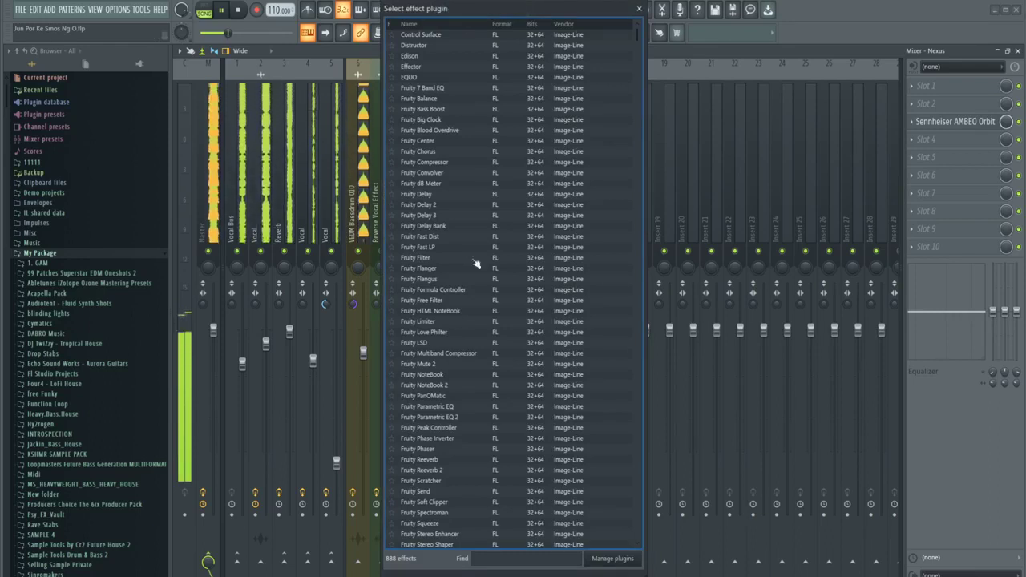
scroll(534, 373, down, 15)
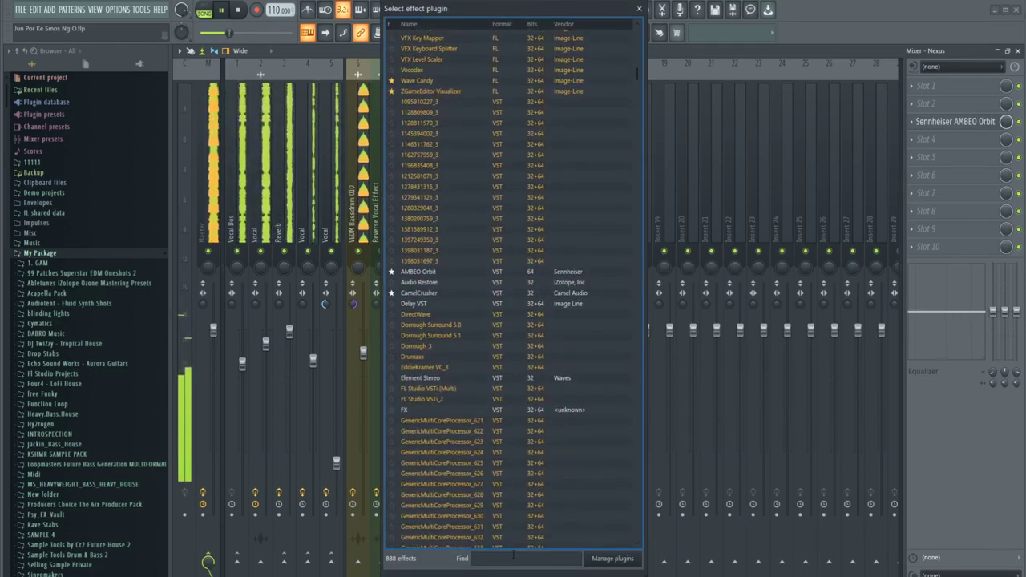
double_click(542, 273)
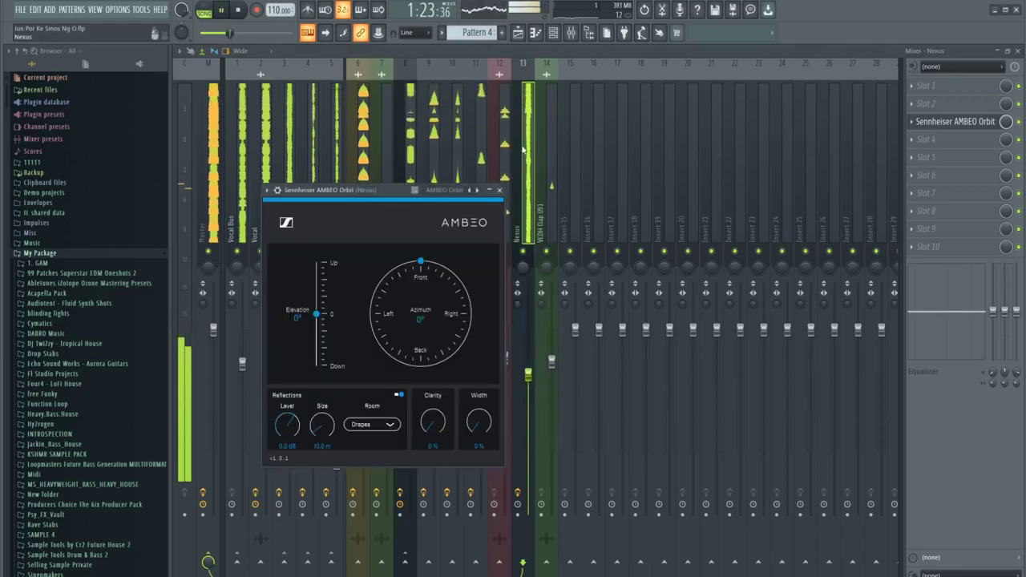
drag(442, 282, 426, 362)
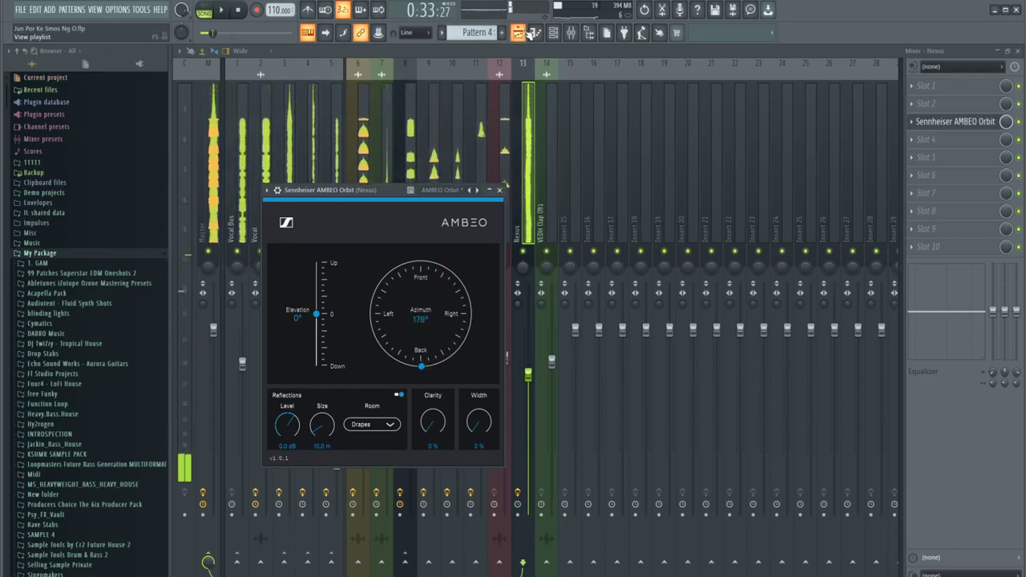
key(F5)
scroll(485, 231, down, 3)
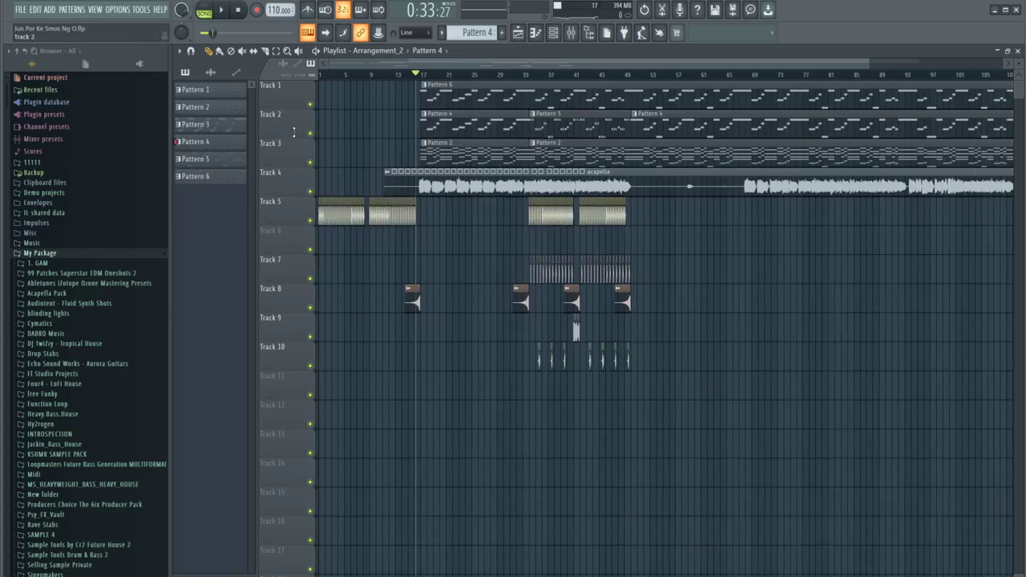
key(space)
scroll(430, 132, up, 4)
key(space)
Set AMBEO Orbit's azimuth on the Nexus track to -78° and create a playlist automation clip for that parameter
click(571, 32)
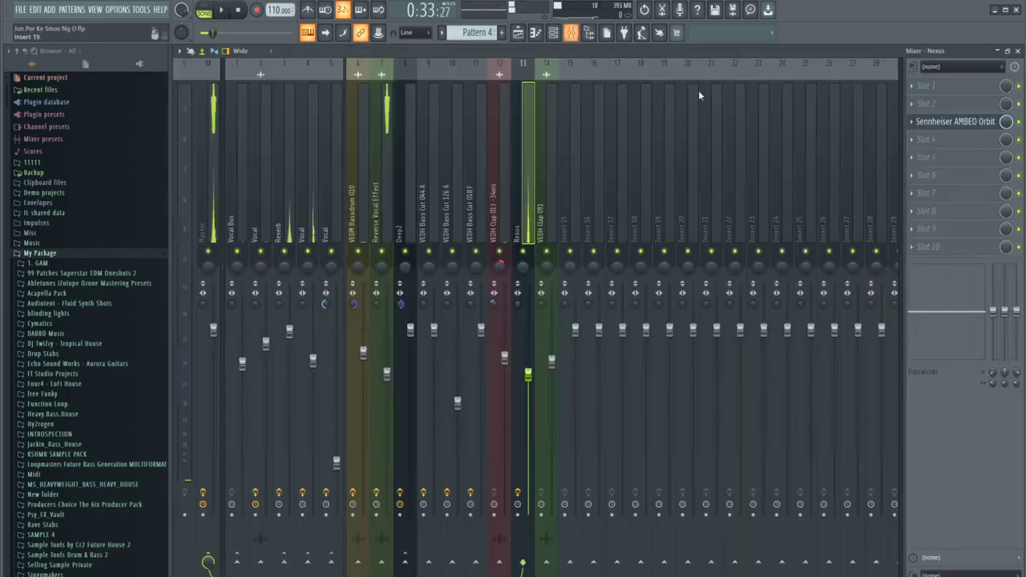
click(936, 122)
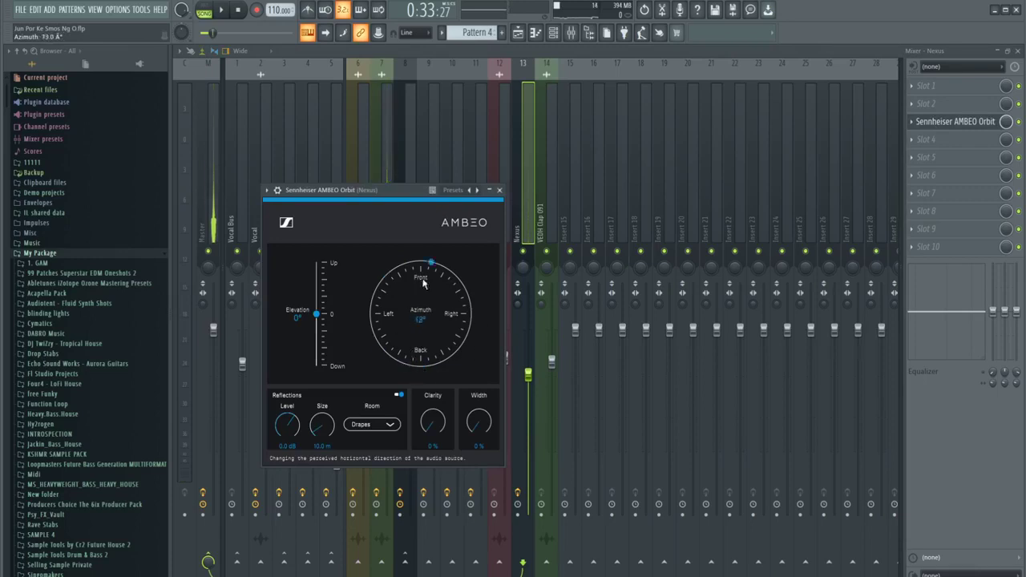
click(144, 10)
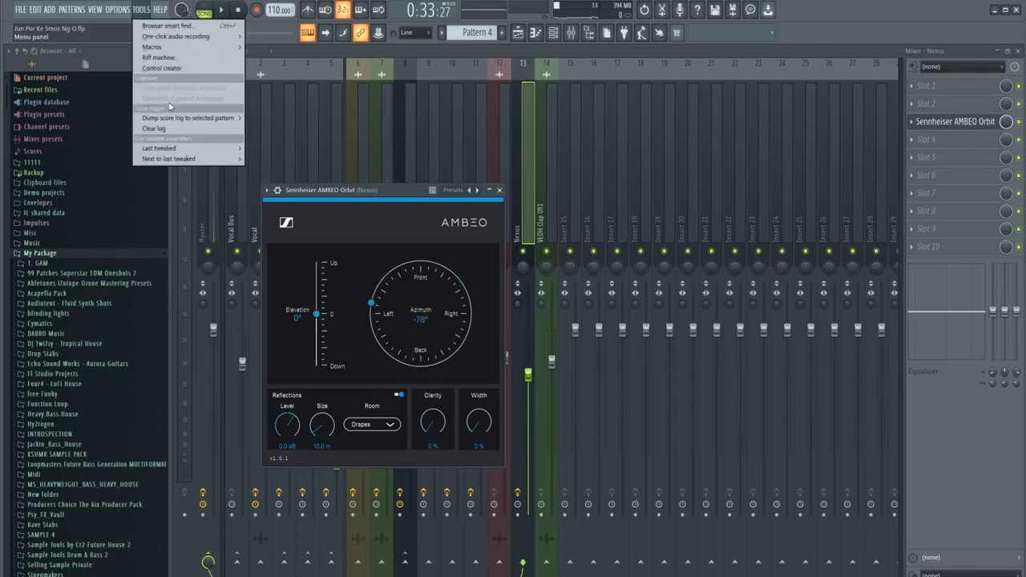
mouse_move(186, 154)
click(276, 212)
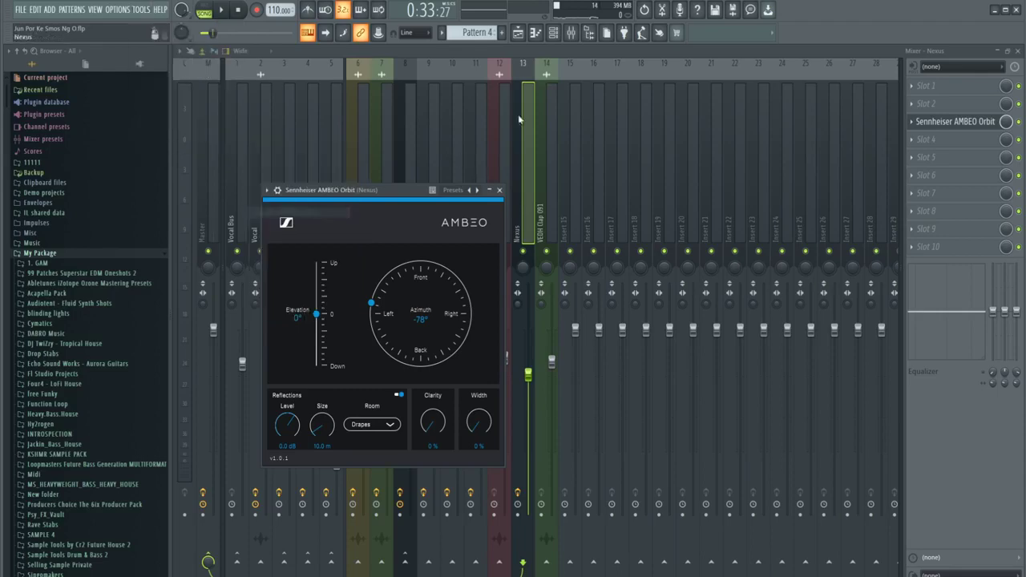
click(517, 33)
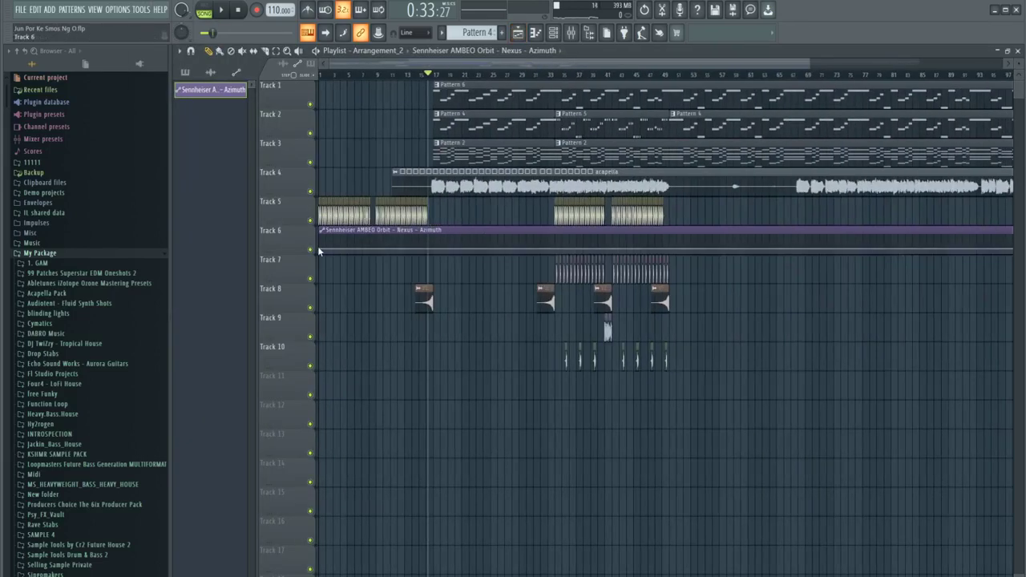
Lower the azimuth automation's end to the minimum and shape a ramp from bar 17 peaking at bar 19 and returning at bar 21
scroll(455, 266, down, 2)
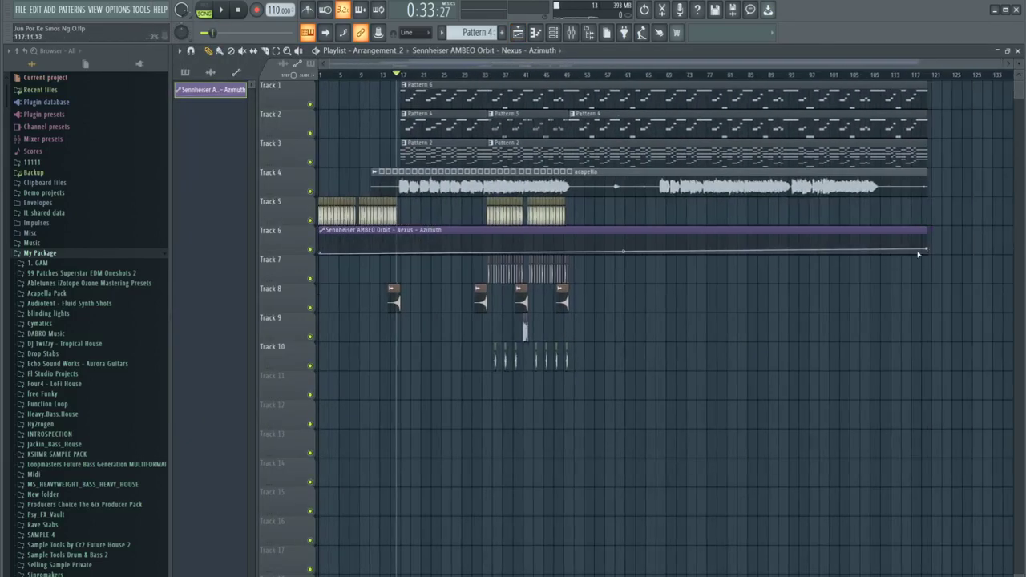
drag(919, 254, 934, 280)
scroll(667, 267, up, 4)
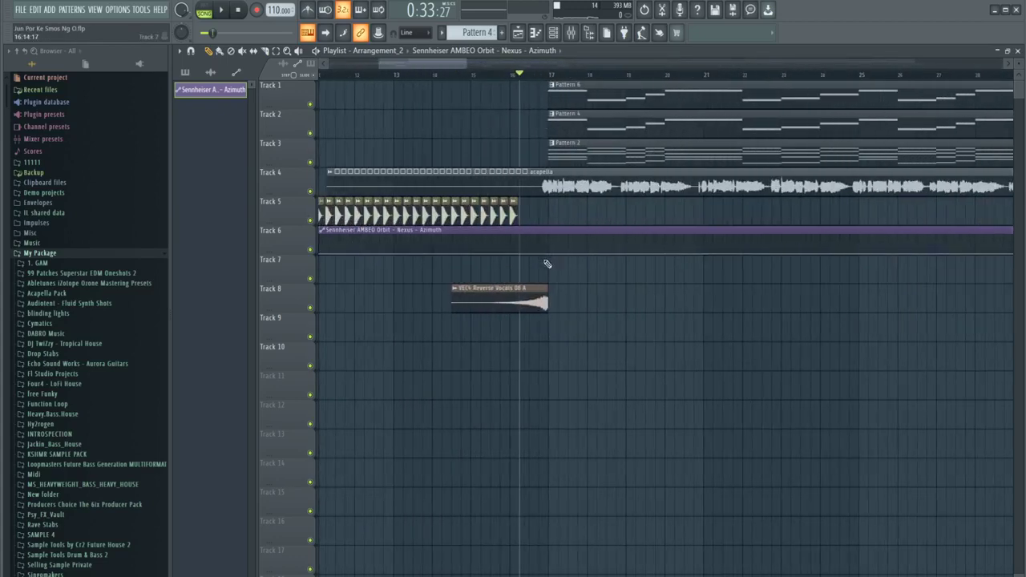
key(space)
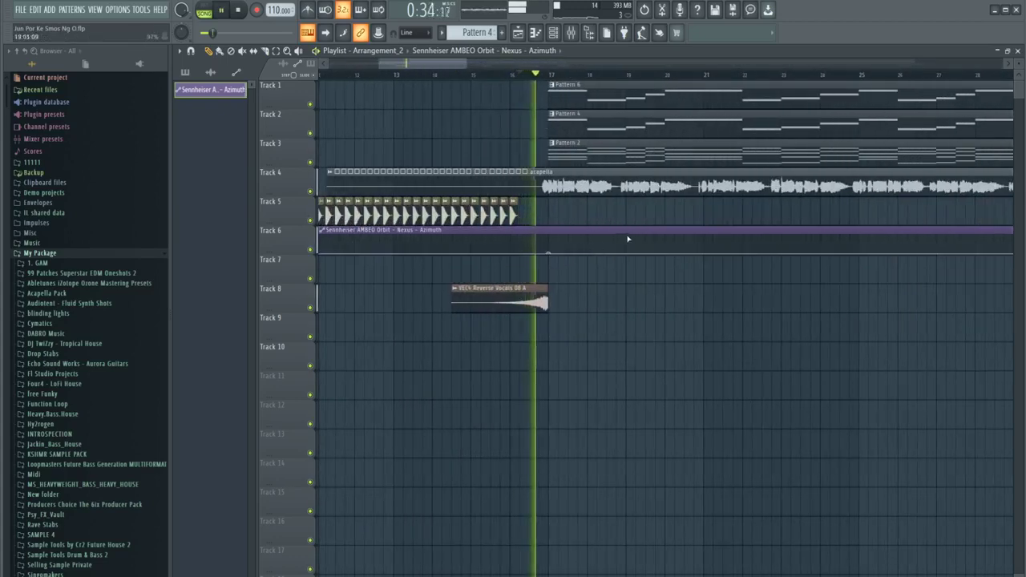
drag(630, 241, 626, 236)
right_click(705, 250)
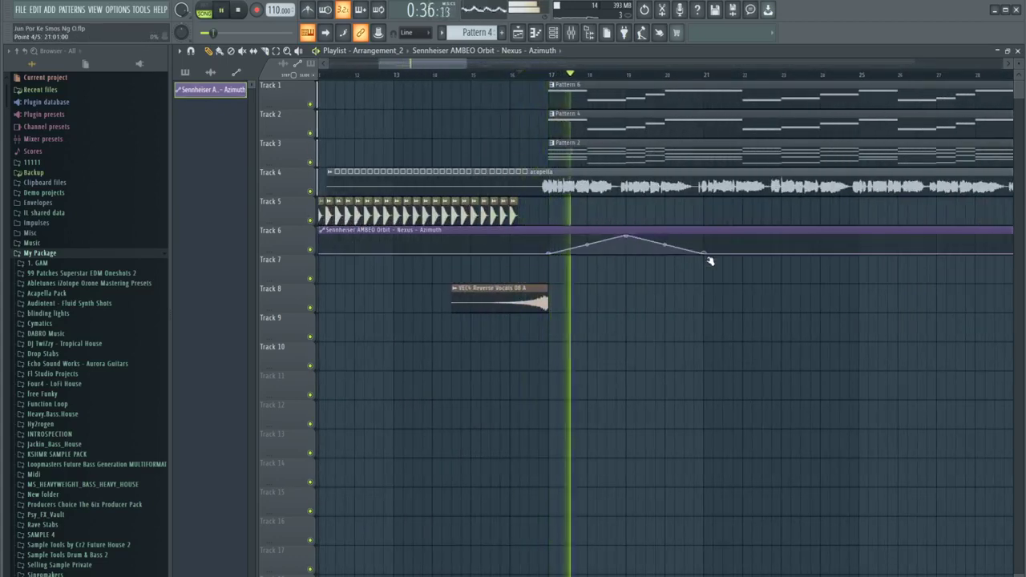
scroll(494, 221, down, 2)
scroll(494, 221, down, 1)
key(space)
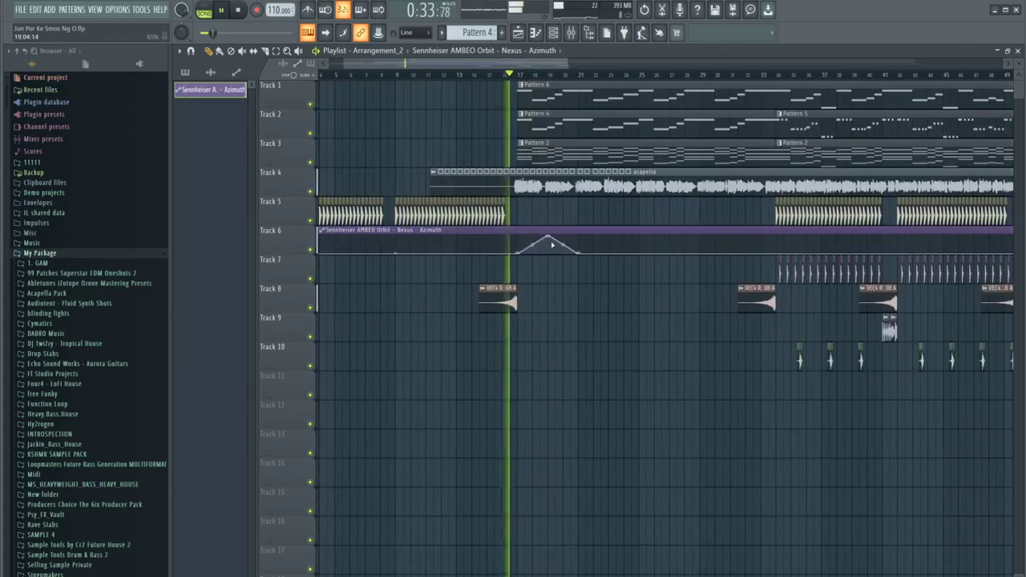
Stretch the azimuth ramp so that it peaks at about bar 25 and returns to the minimum where Pattern 5 begins
drag(550, 237, 637, 263)
key(space)
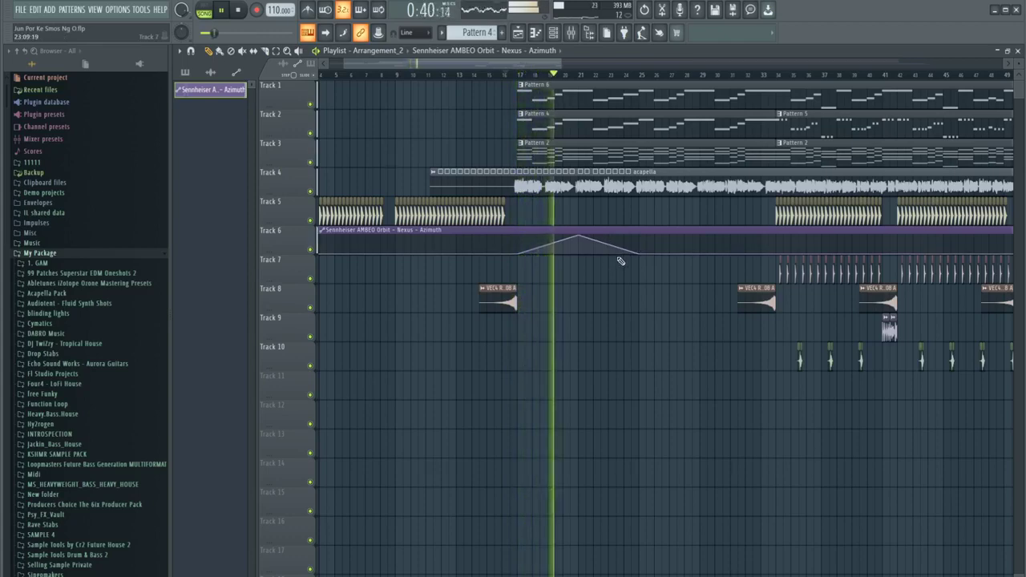
key(space)
drag(585, 236, 612, 237)
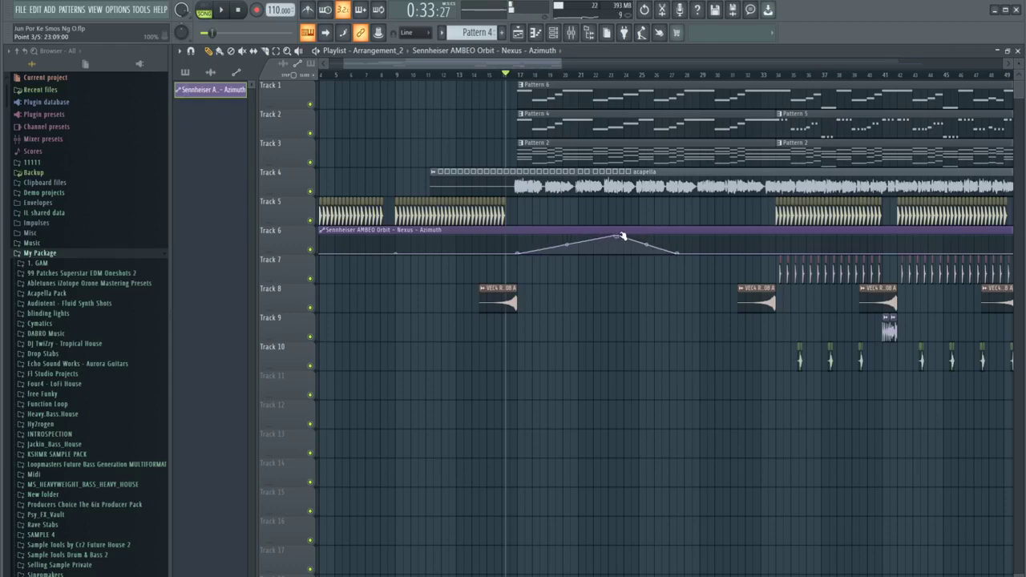
key(space)
drag(699, 254, 780, 256)
scroll(595, 264, down, 2)
scroll(595, 263, down, 1)
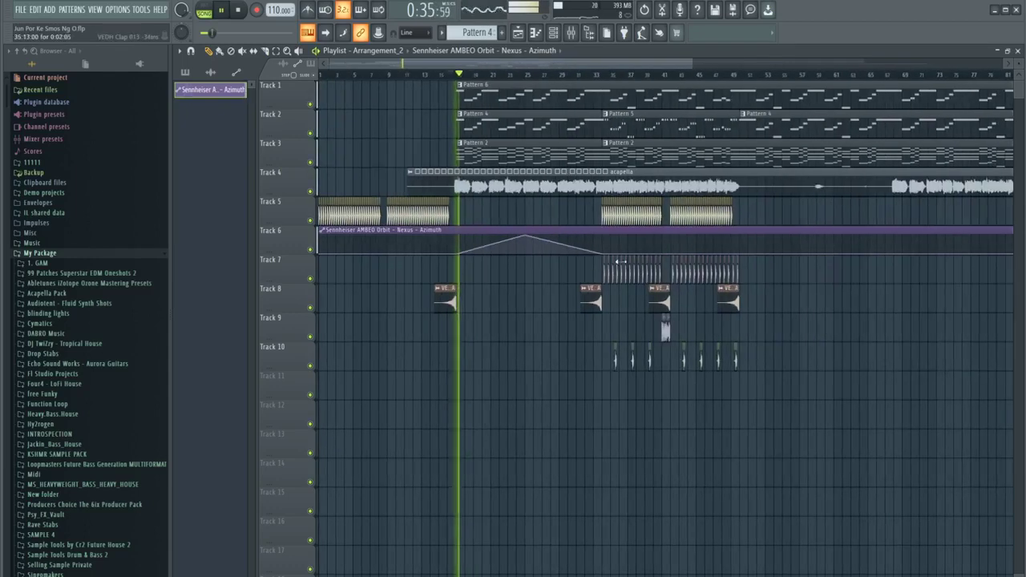
Add a second azimuth peak midway through Pattern 5's clip and bring the curve back to the minimum at the clip's end
right_click(671, 236)
right_click(739, 246)
drag(740, 247, 744, 255)
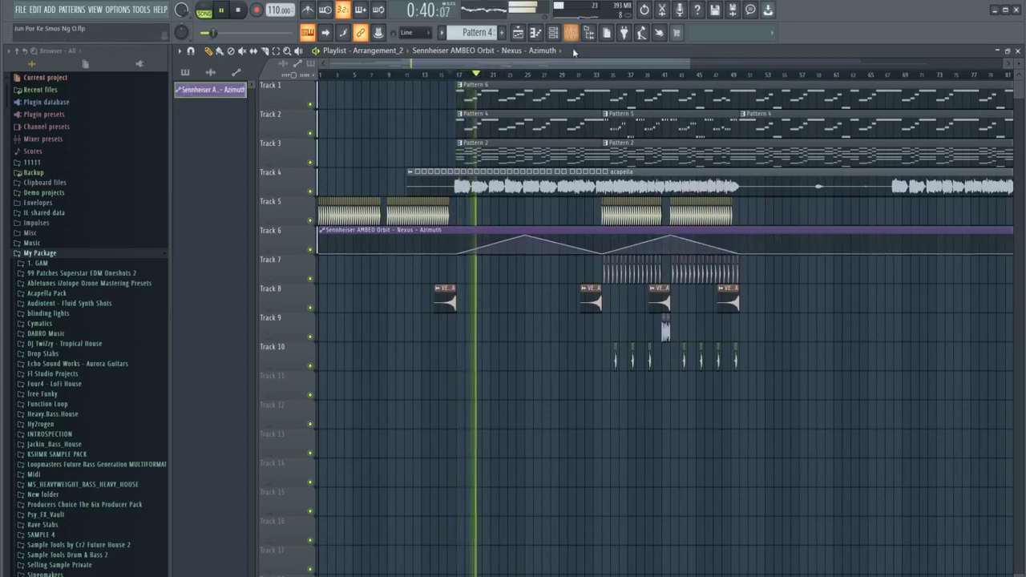
Lower the Nexus mixer track's volume and replay the section from just before bar 17
key(F9)
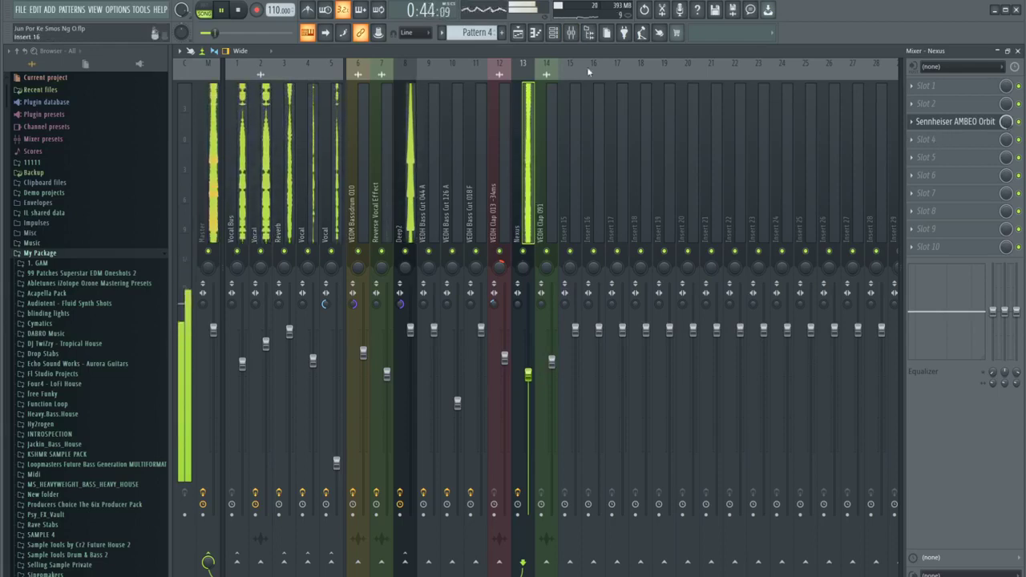
click(518, 32)
key(F9)
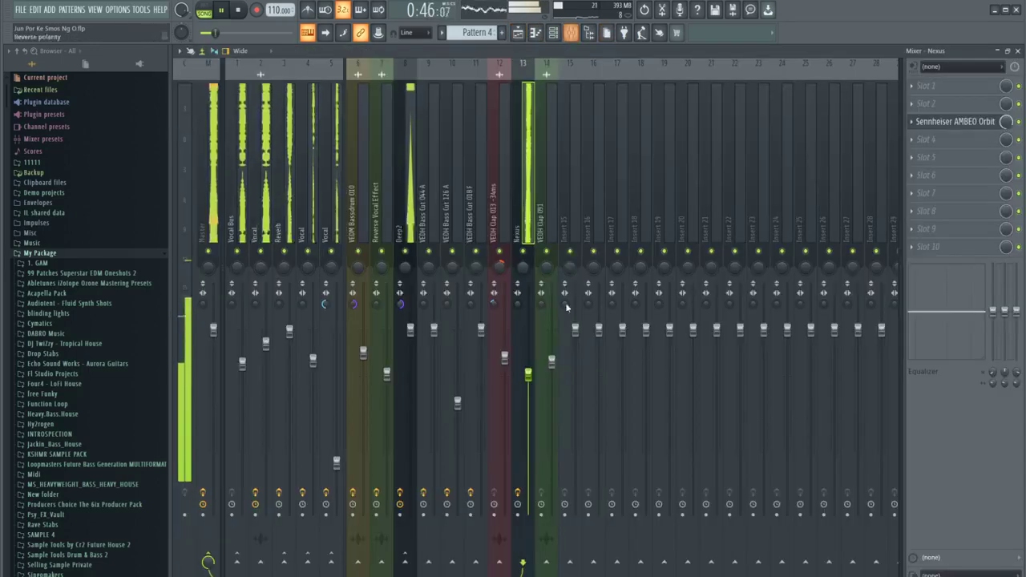
drag(521, 378, 521, 396)
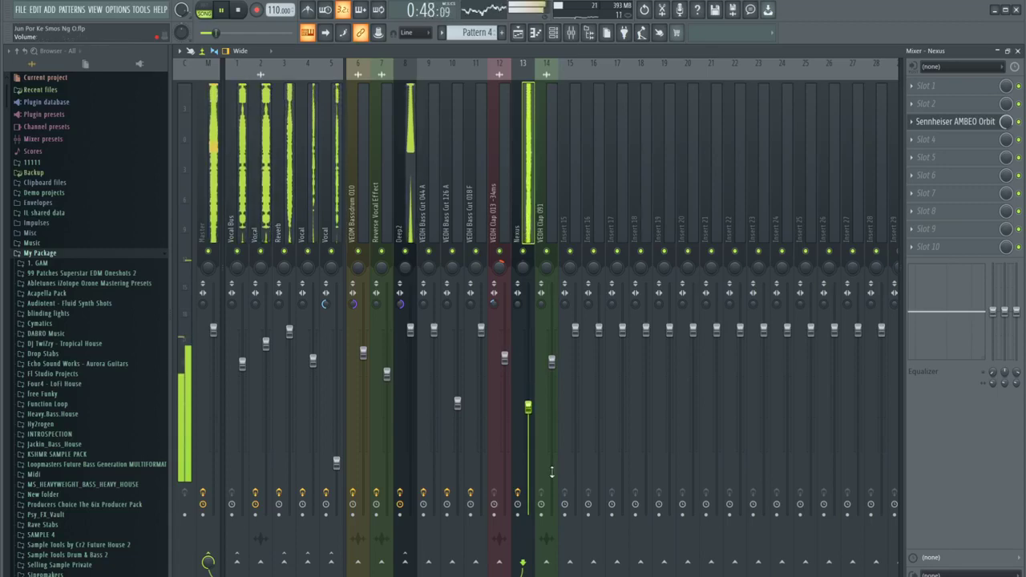
key(space)
Sidechain the Nexus track to Insert 15 and load Fruity Reeverb 2 into slot 7 of Insert 15
right_click(570, 561)
click(598, 555)
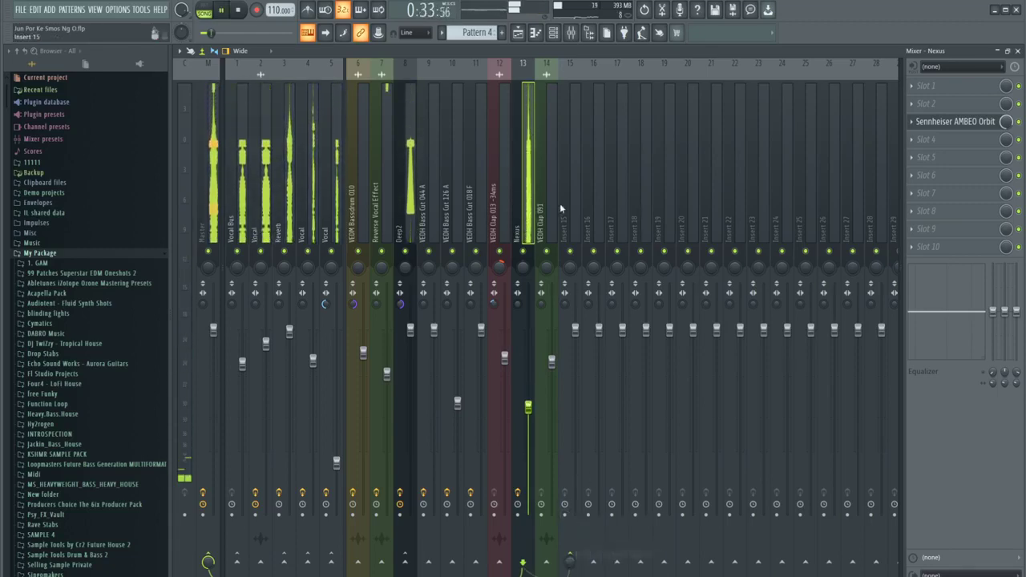
click(569, 202)
click(930, 194)
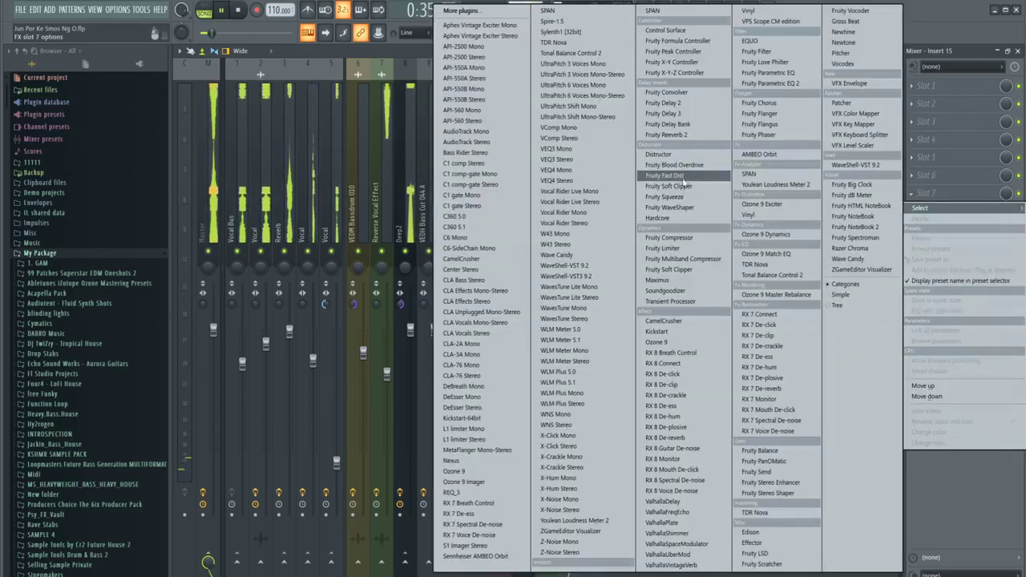
click(662, 136)
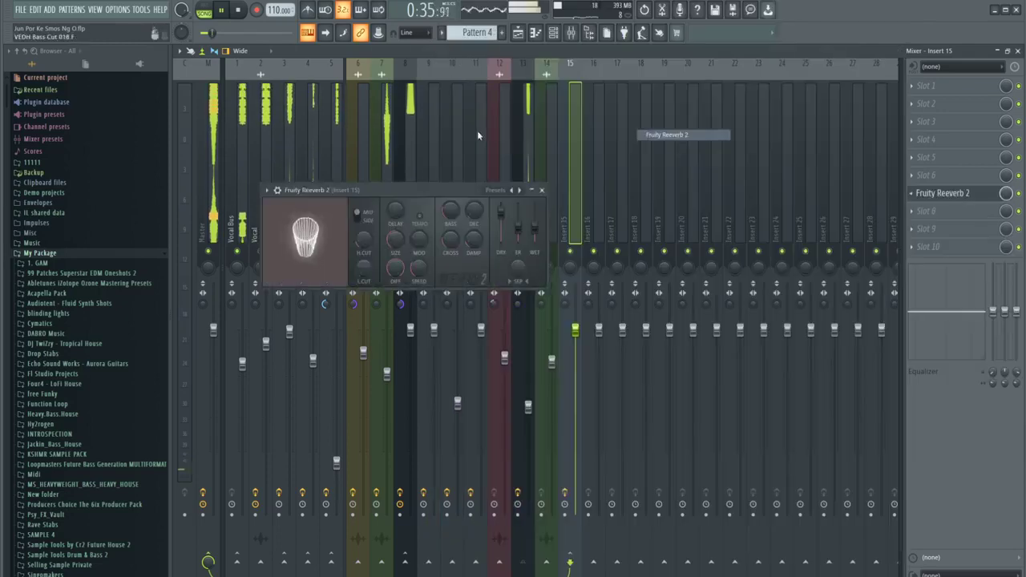
Open the Nexus instrument from its channel and check its delay and reverb settings
click(553, 33)
click(391, 203)
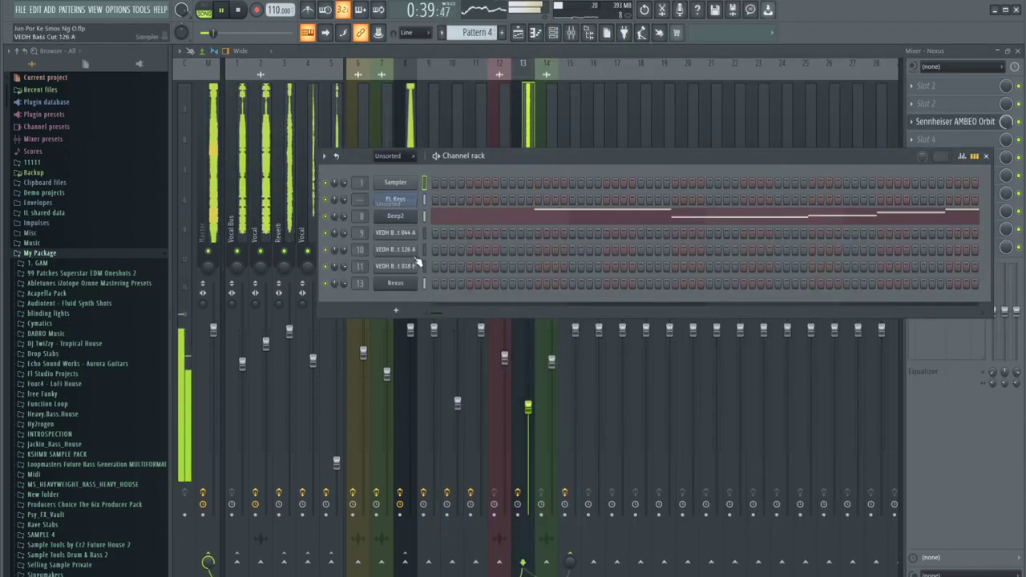
click(395, 284)
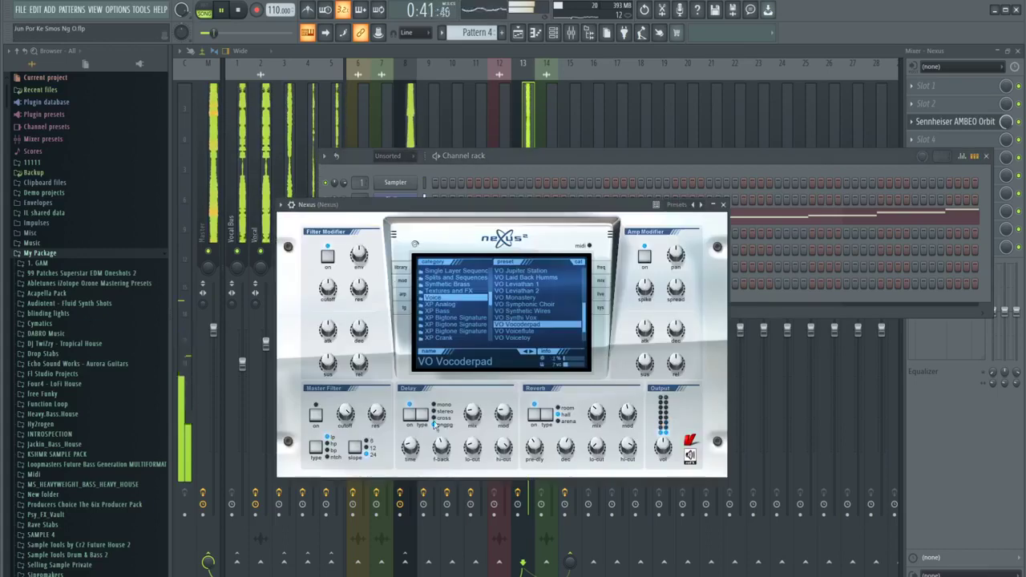
click(563, 50)
Sidechain the Nexus track to Insert 16 and load Fruity Delay Bank into slot 6 of Insert 16
right_click(609, 562)
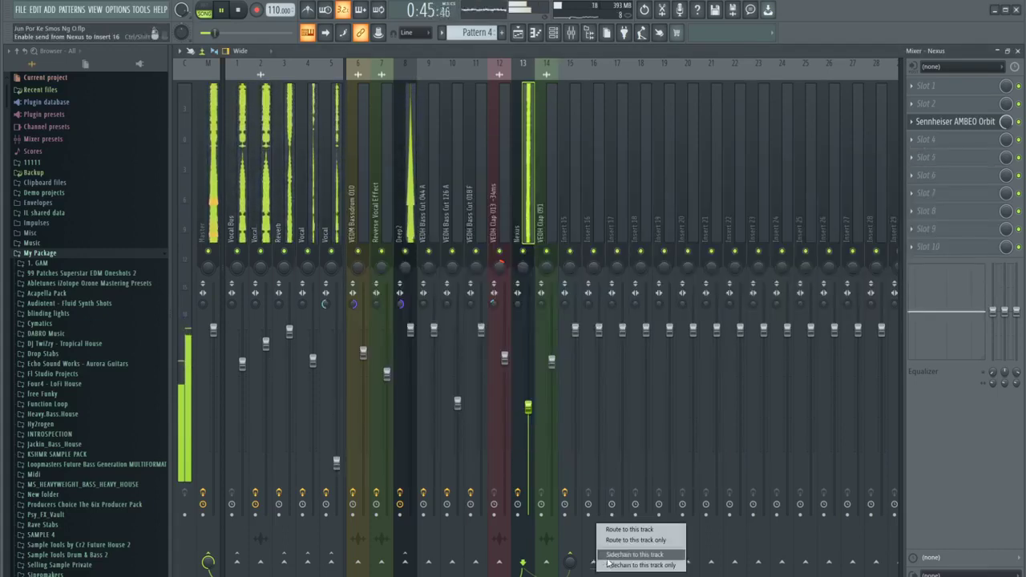
click(607, 558)
click(593, 171)
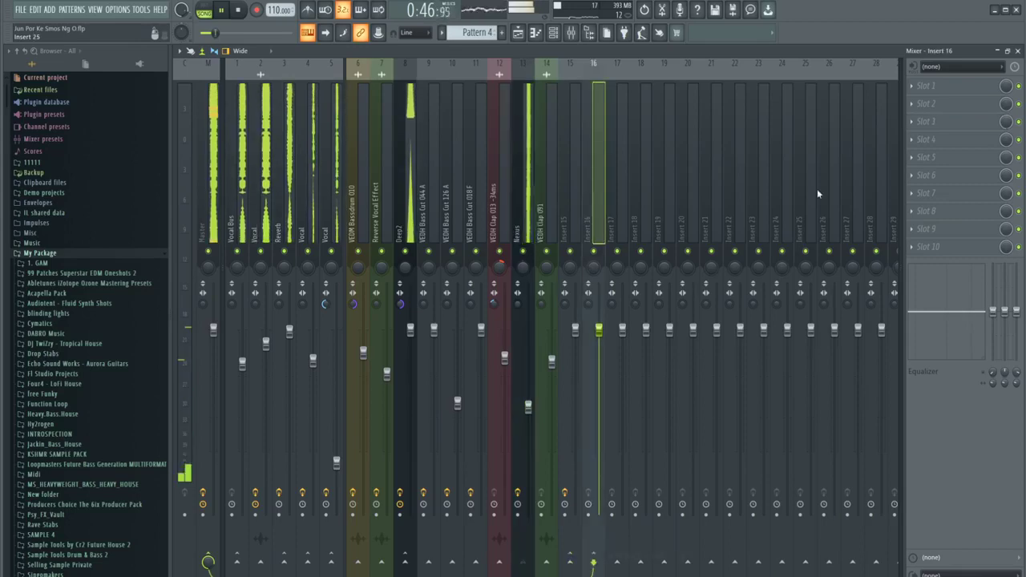
click(956, 171)
click(682, 125)
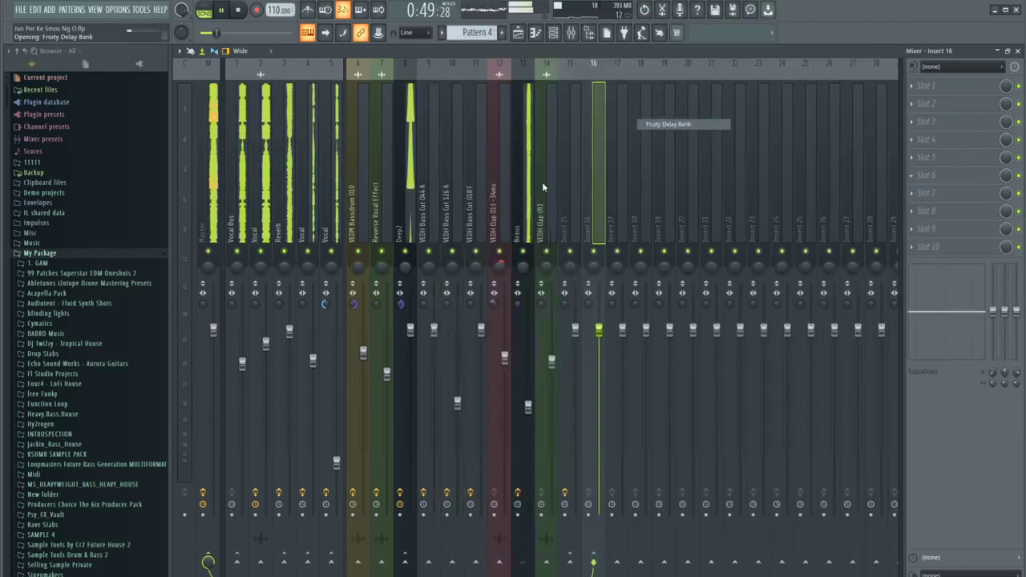
Apply the Classic ping pong preset to Fruity Delay Bank on Insert 16
key(space)
click(567, 205)
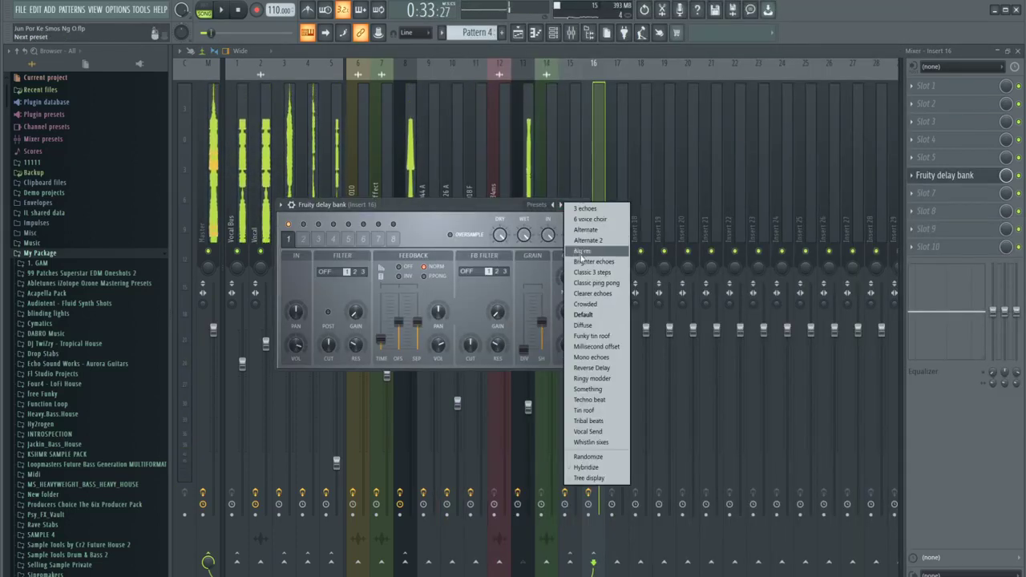
click(598, 289)
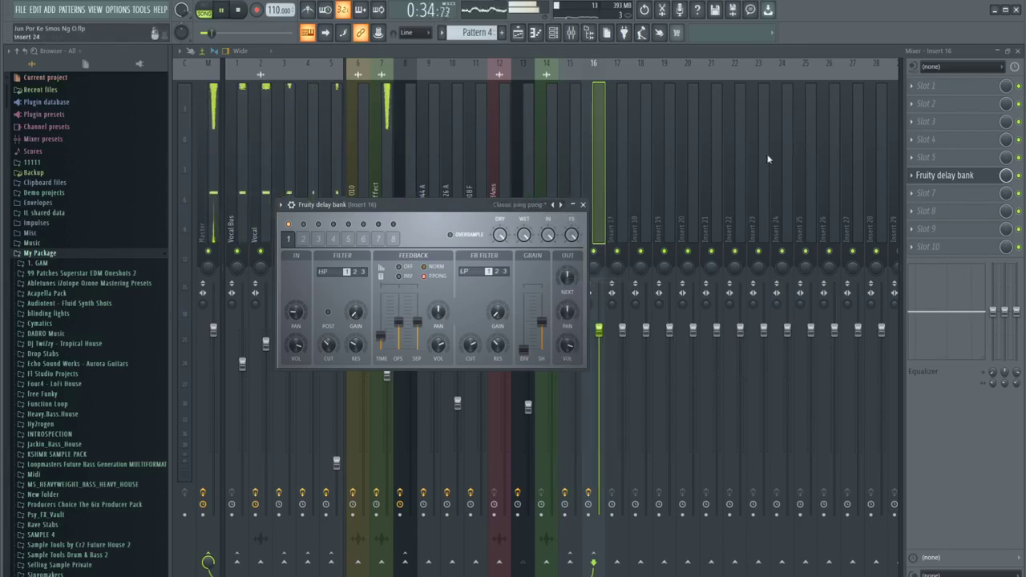
Add a Fruity Send in slot 9 of the Nexus mixer track and send it to Insert 16
click(550, 134)
click(526, 140)
click(912, 229)
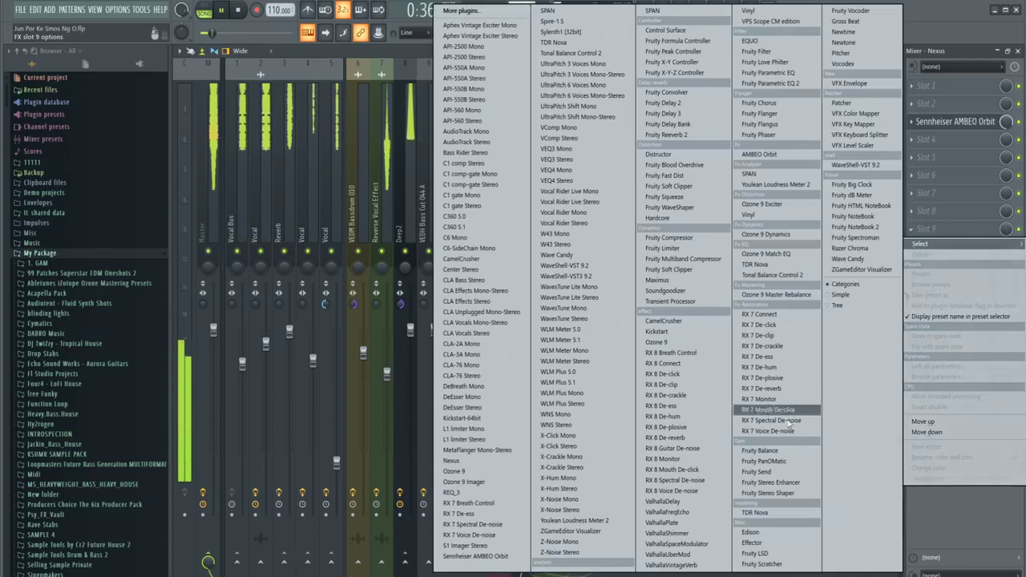
click(756, 472)
click(287, 189)
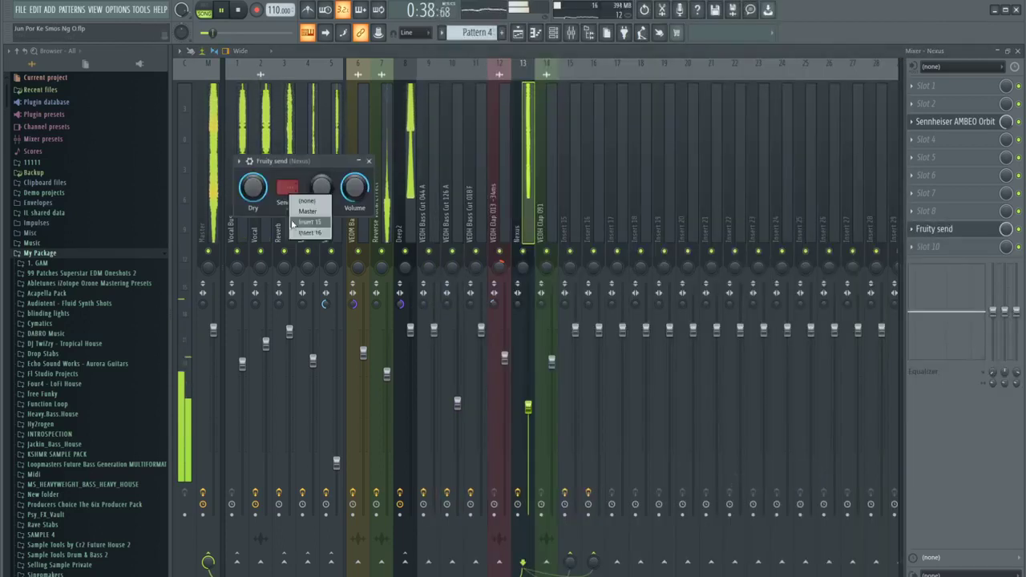
key(space)
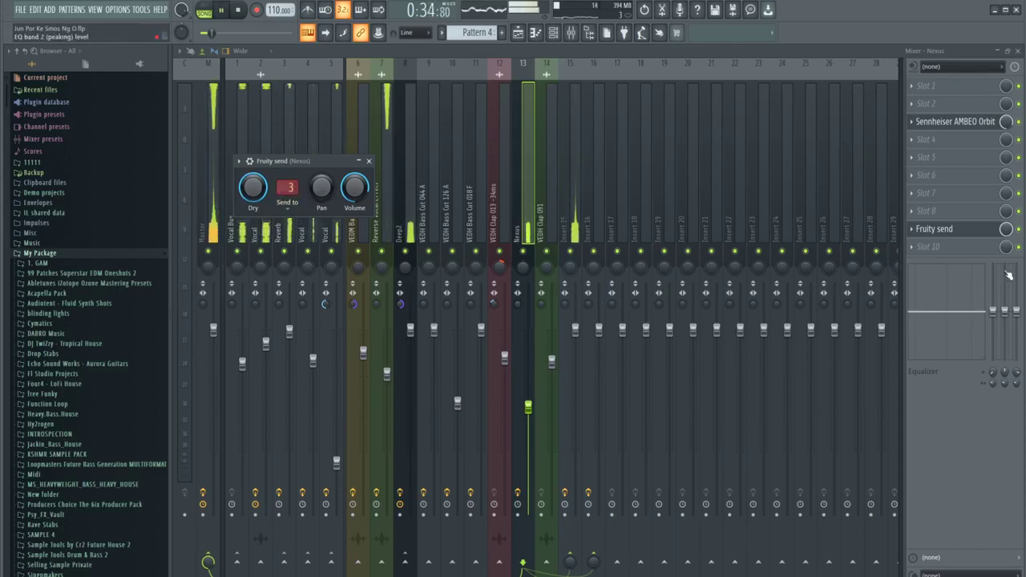
click(946, 246)
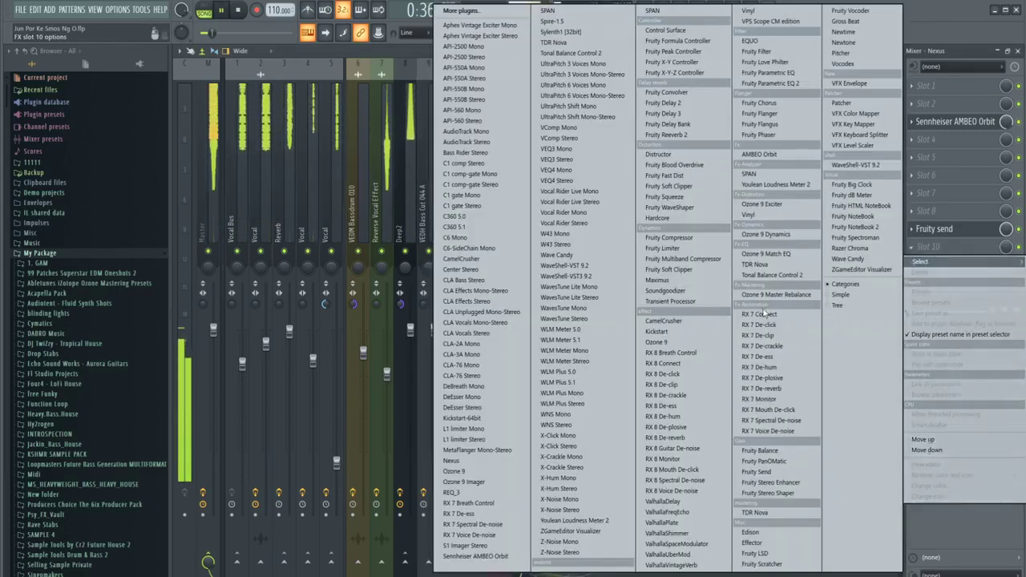
click(394, 121)
Adjust the dry level of Insert 16's Fruity Delay Bank and lower the track's volume
click(594, 135)
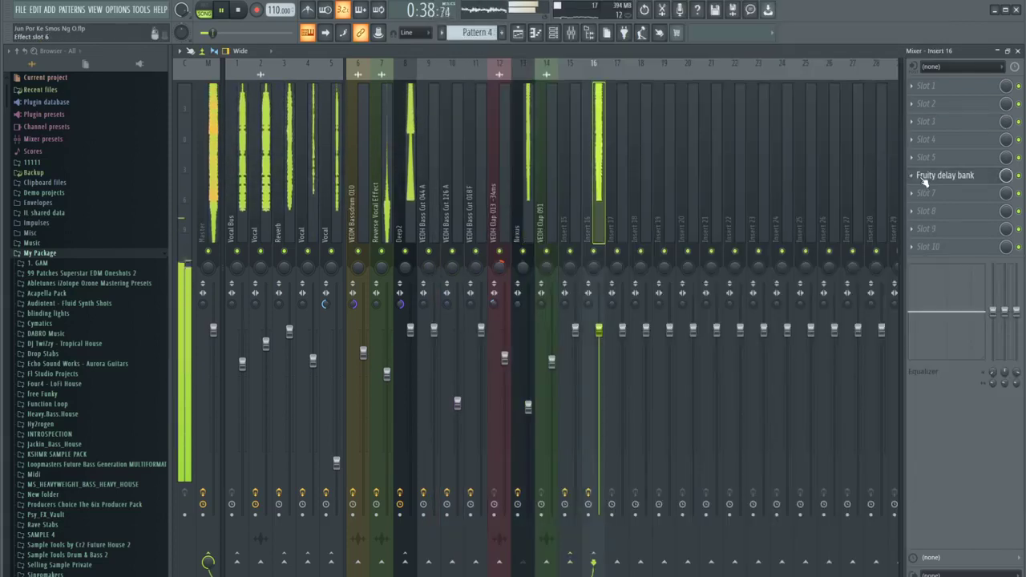
drag(500, 234, 506, 229)
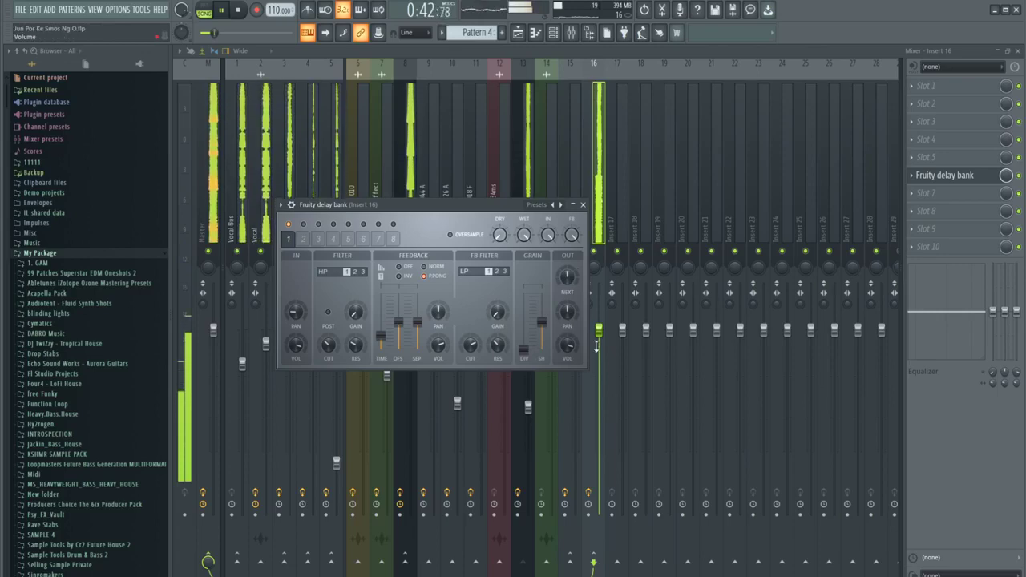
drag(596, 345, 596, 374)
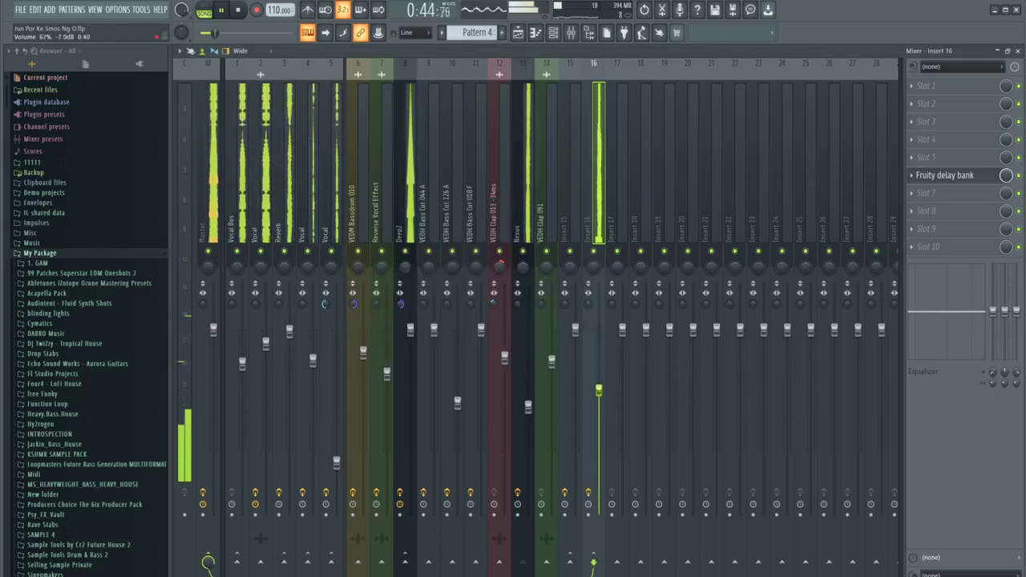
click(938, 176)
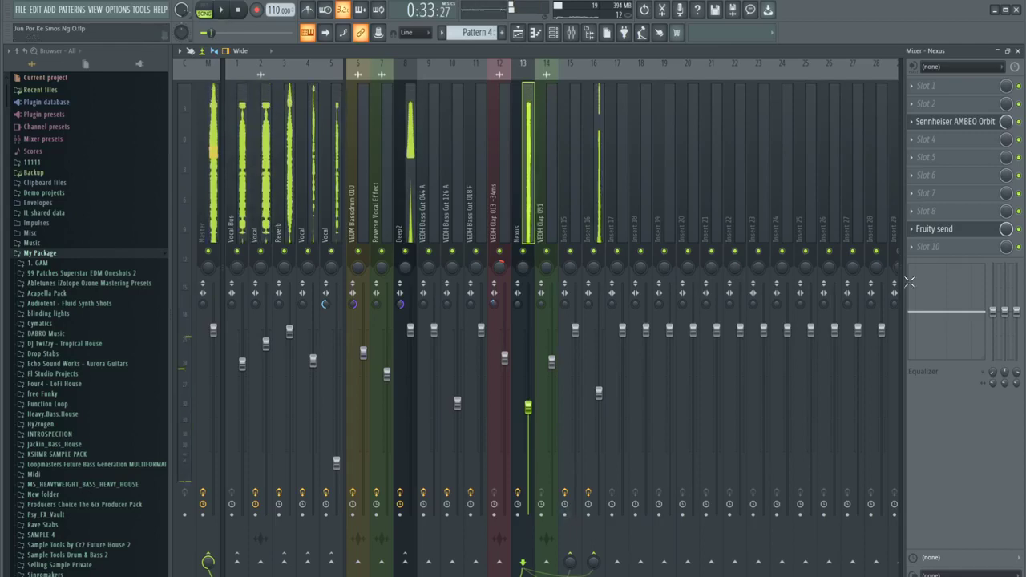
Add a second Fruity Send in slot 10 of the Nexus mixer track
click(925, 248)
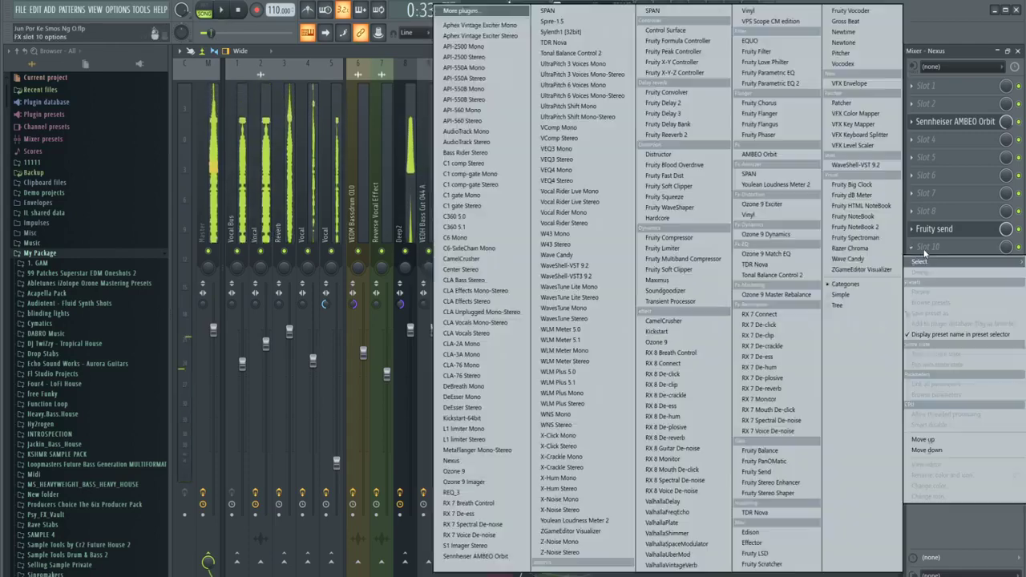
click(760, 473)
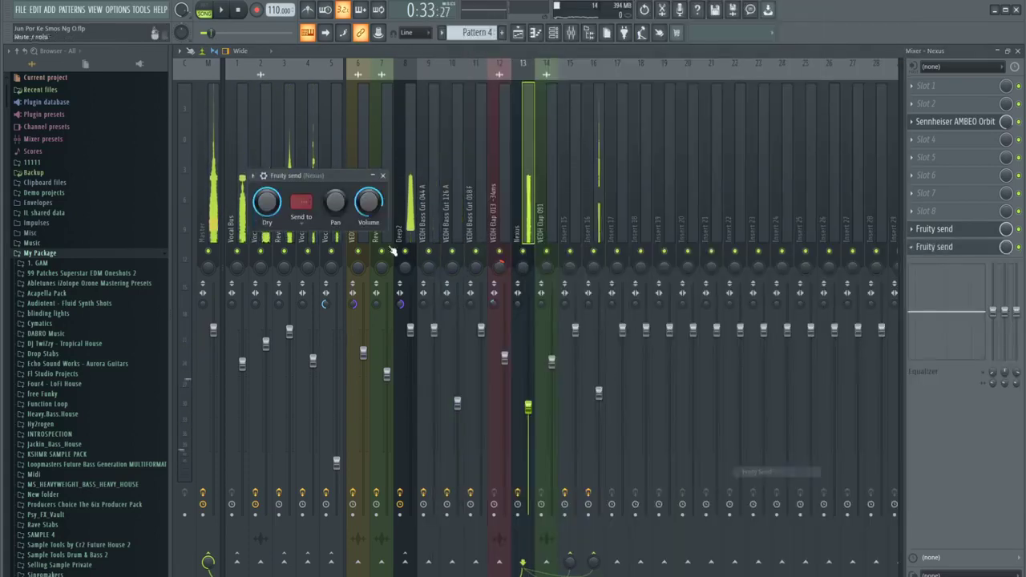
Cut the dry and raise the wet level of Insert 15's Fruity Reeverb 2, and lower the track's volume
click(575, 170)
click(943, 194)
key(space)
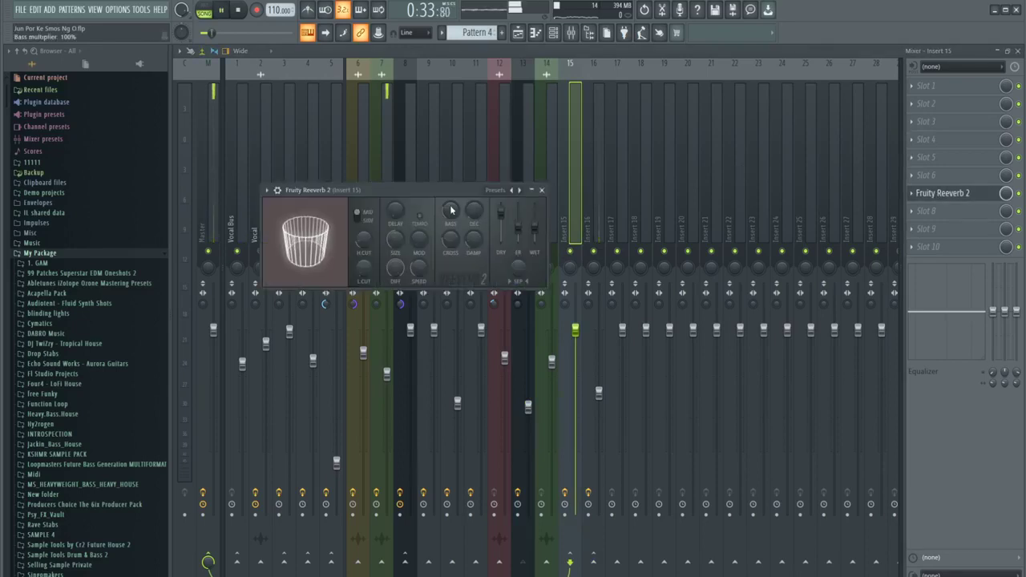
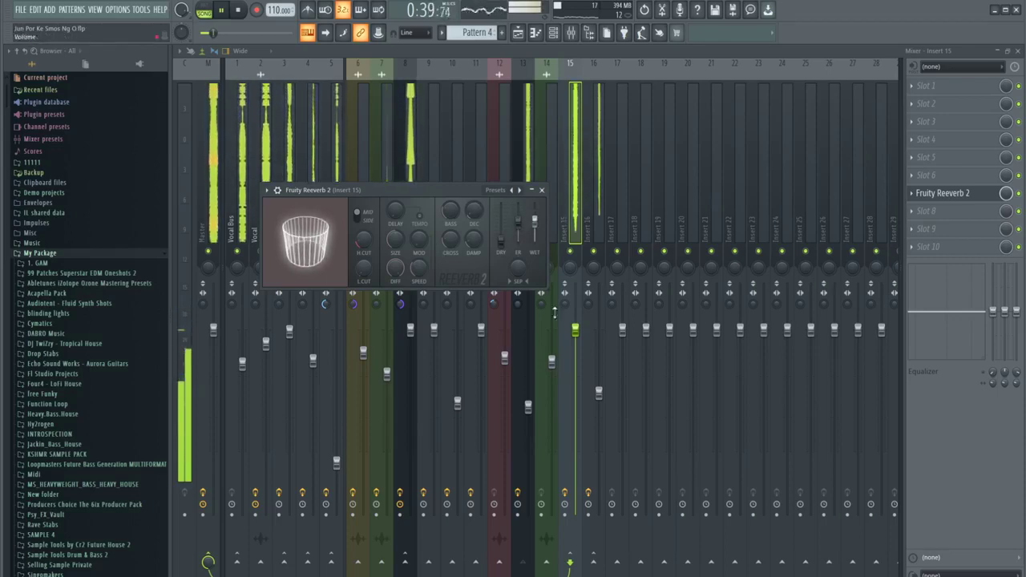
drag(577, 341, 577, 400)
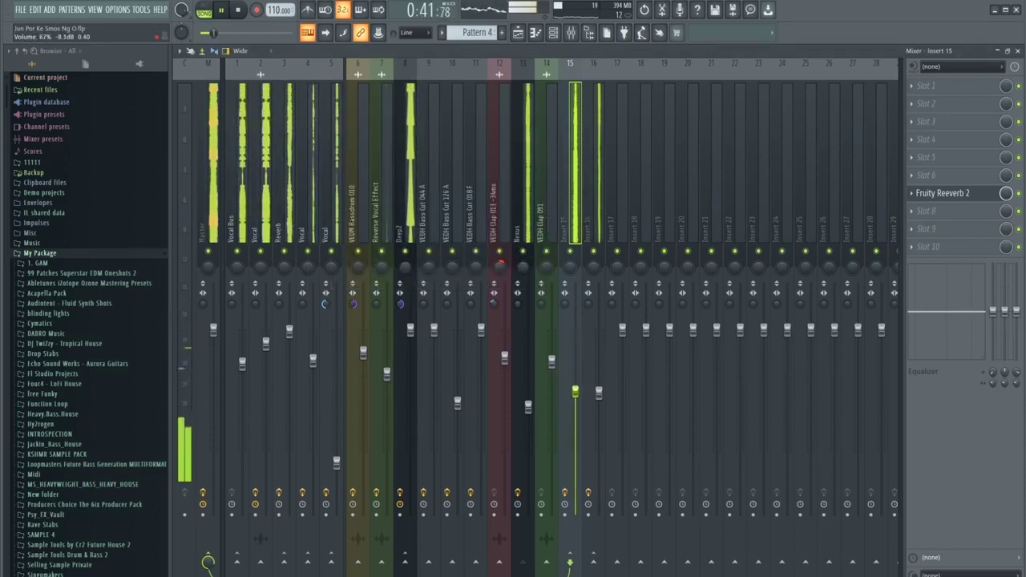
Rebalance the volumes of Insert 15 and Insert 16, raising Insert 15 to about 86%
click(597, 393)
click(576, 391)
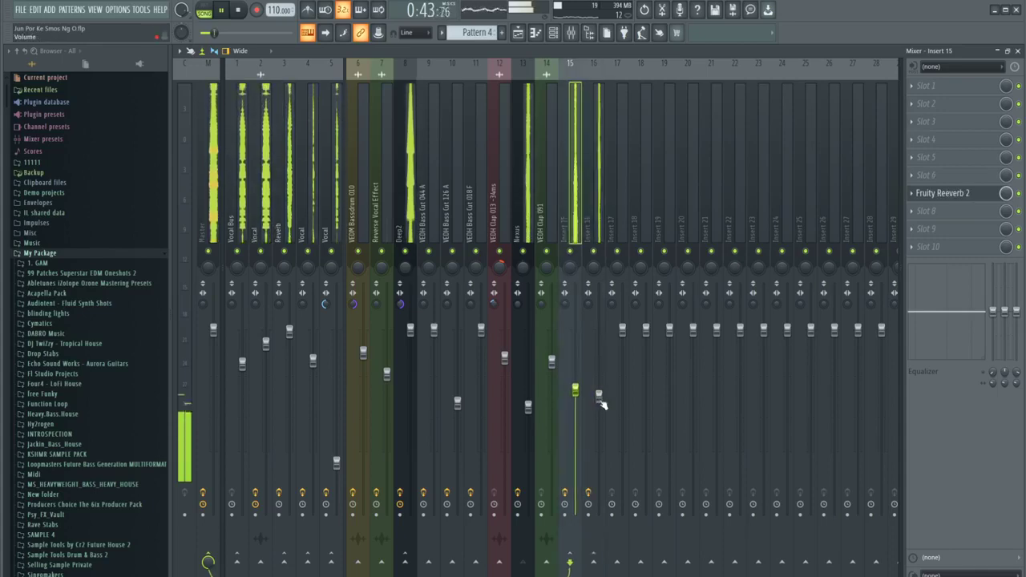
drag(600, 397, 576, 356)
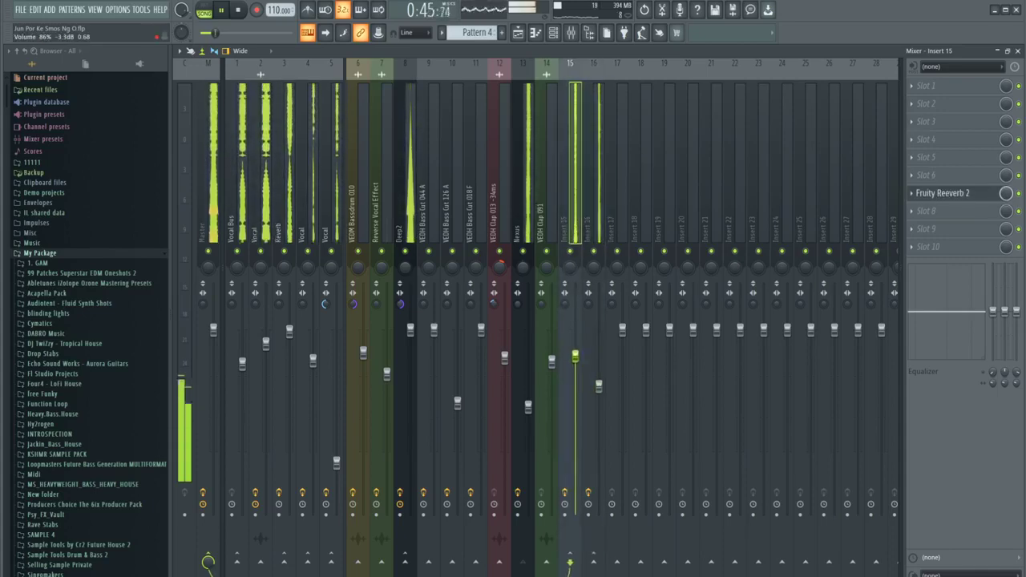
Review the playlist and play the arrangement from bar 33 to check the transition into the drum section at bar 34
click(519, 32)
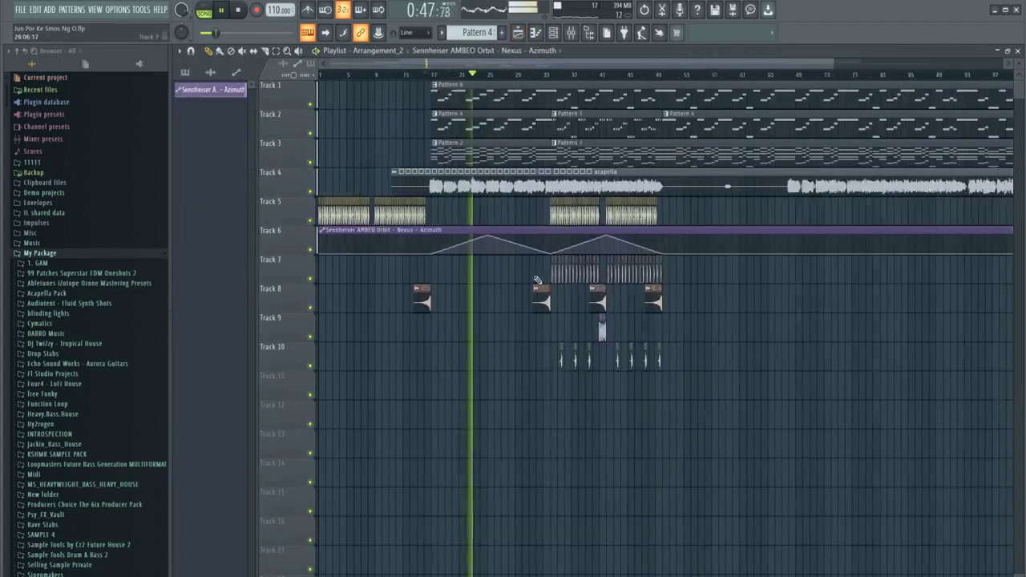
scroll(379, 241, up, 6)
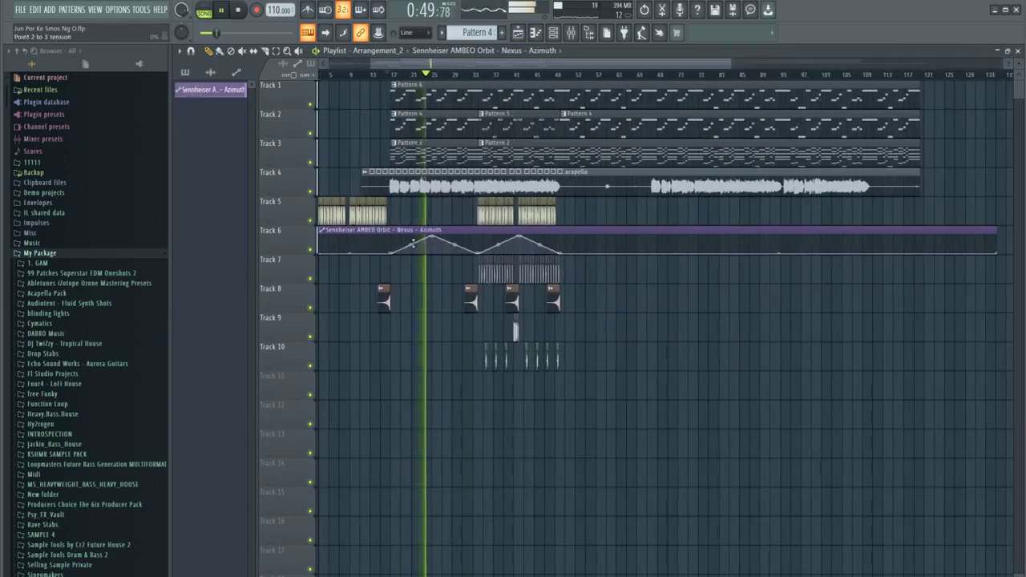
scroll(479, 238, down, 1)
scroll(479, 238, down, 3)
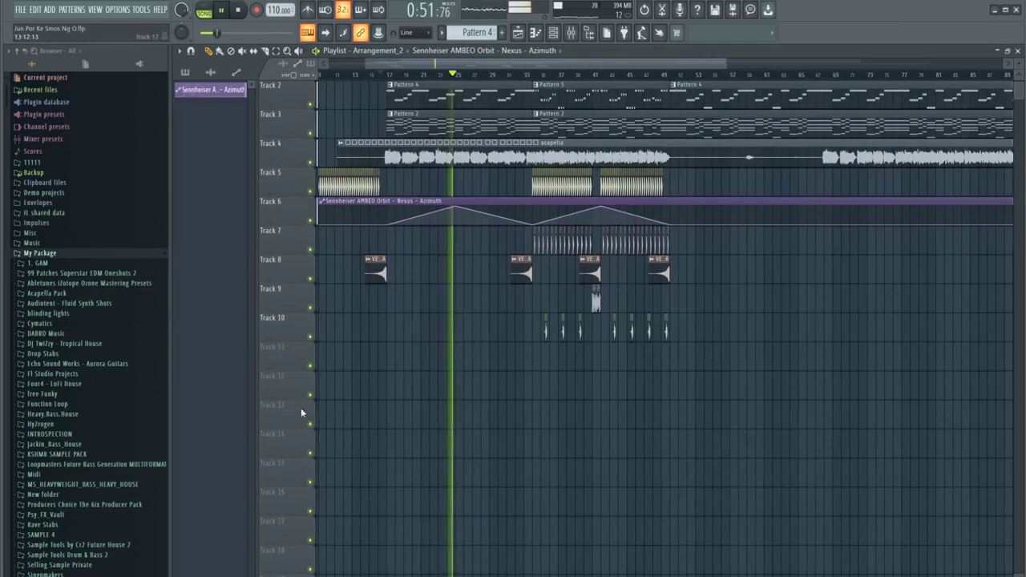
scroll(81, 293, down, 5)
scroll(626, 300, up, 4)
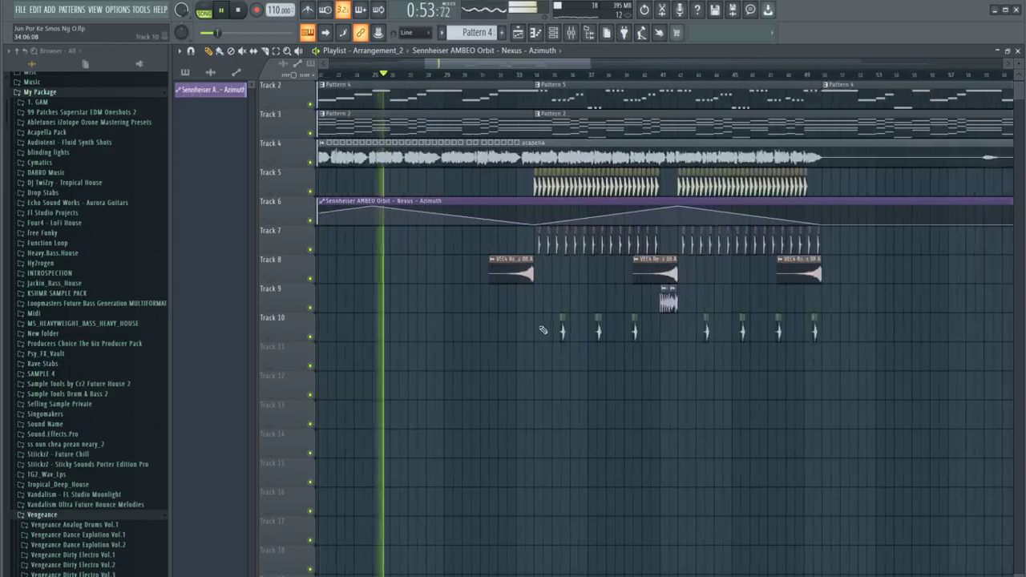
scroll(626, 301, down, 3)
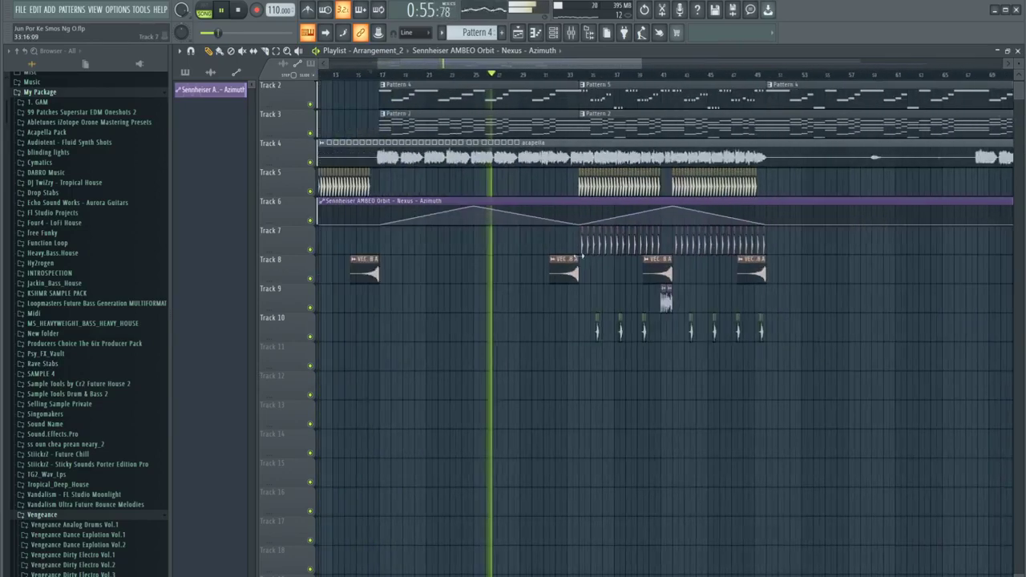
scroll(550, 210, up, 2)
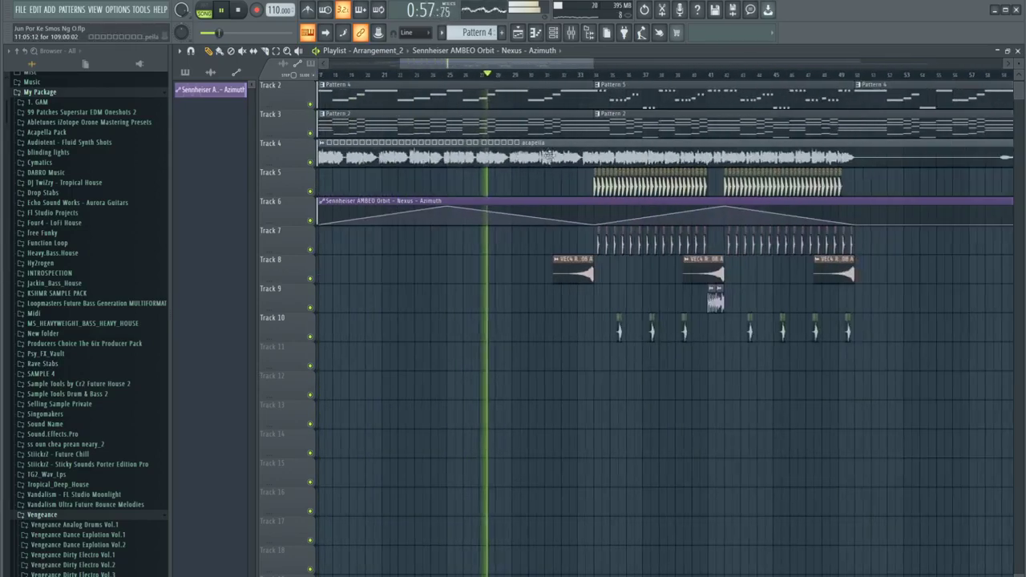
scroll(513, 165, up, 2)
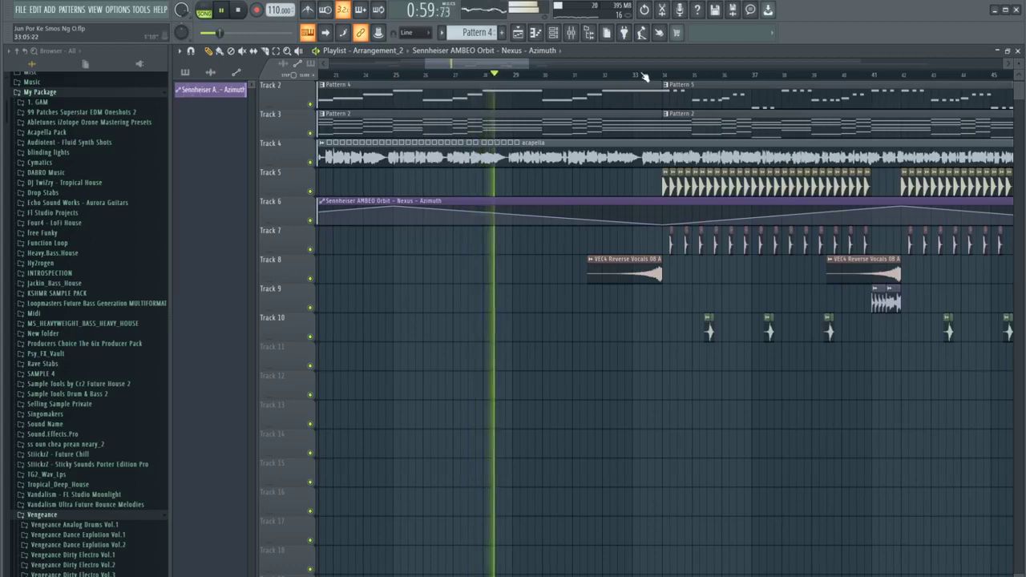
scroll(566, 229, down, 1)
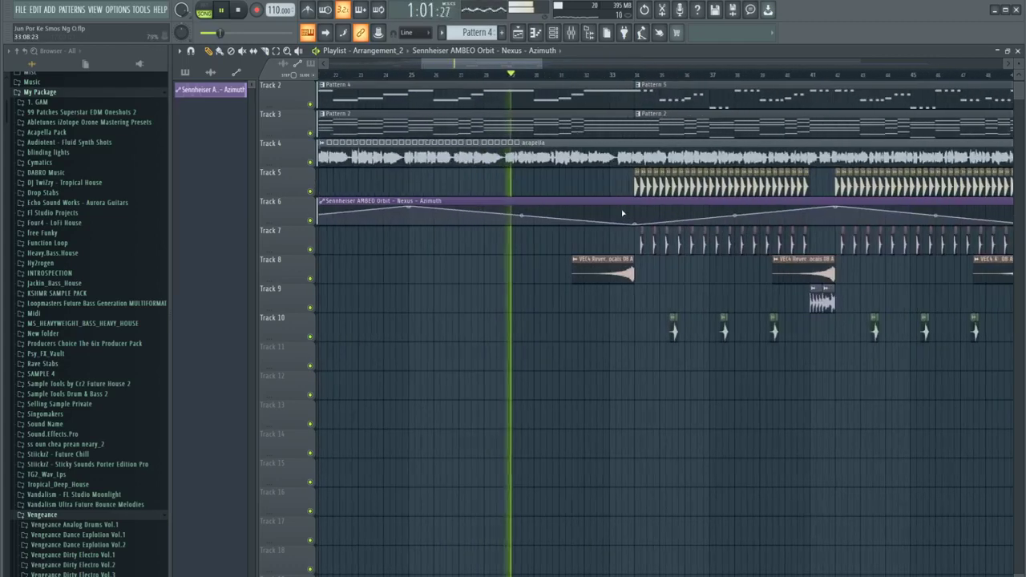
click(612, 77)
scroll(621, 92, up, 6)
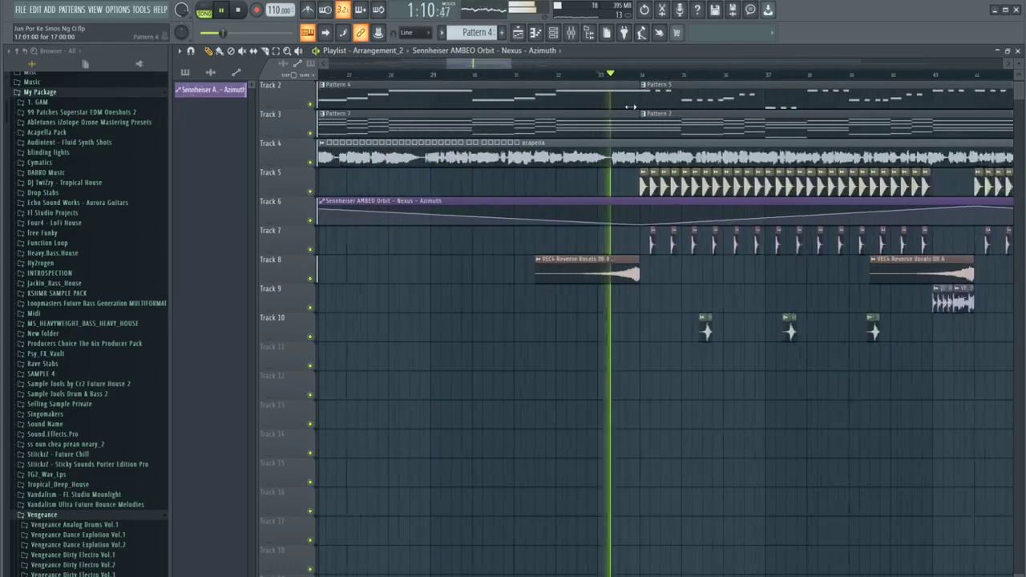
scroll(631, 107, down, 3)
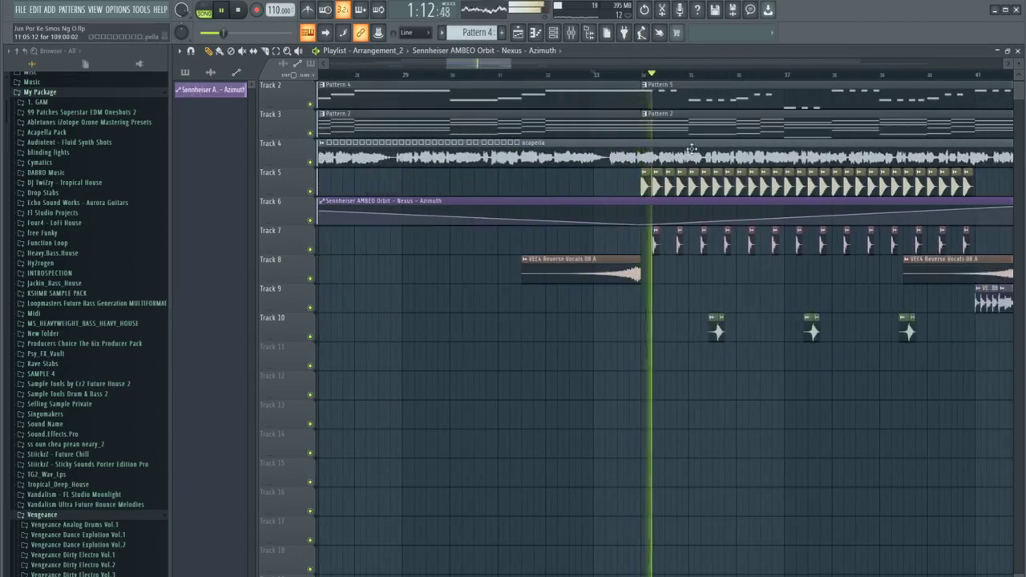
scroll(633, 160, down, 5)
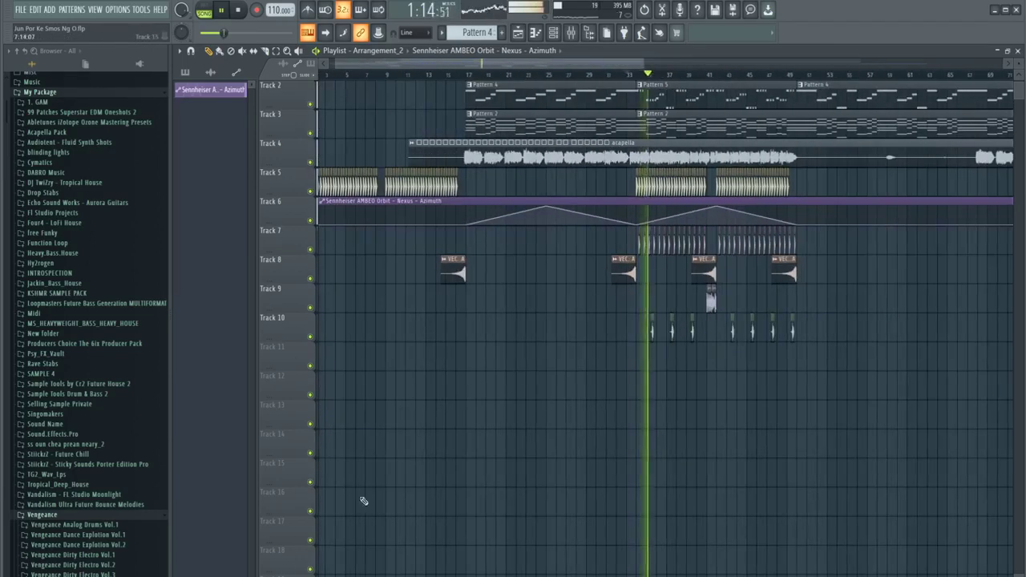
key(space)
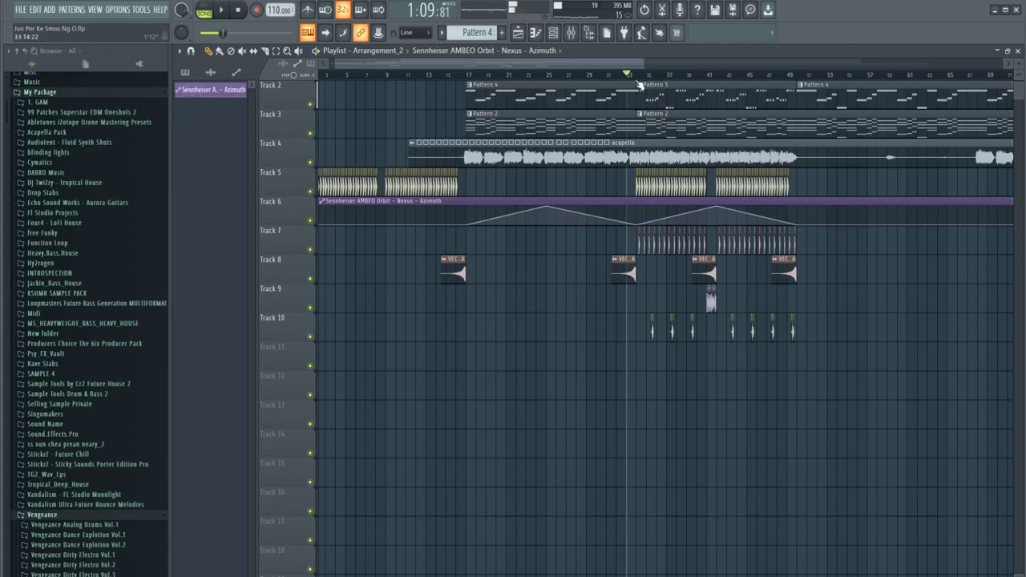
Create an automation clip for the Nexus mixer track's volume and show it in the playlist
key(space)
key(F9)
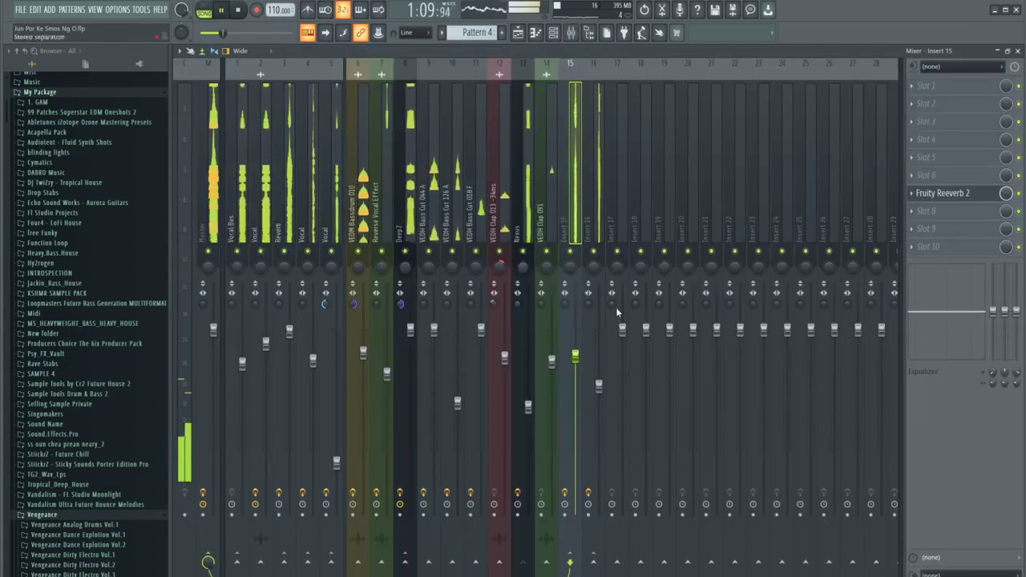
key(space)
right_click(528, 406)
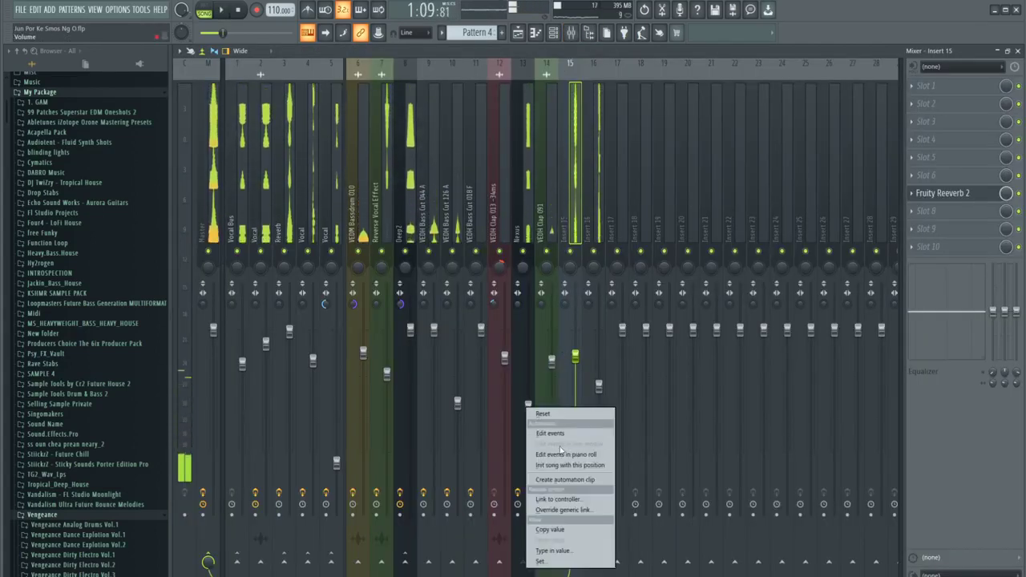
click(564, 480)
key(F5)
key(space)
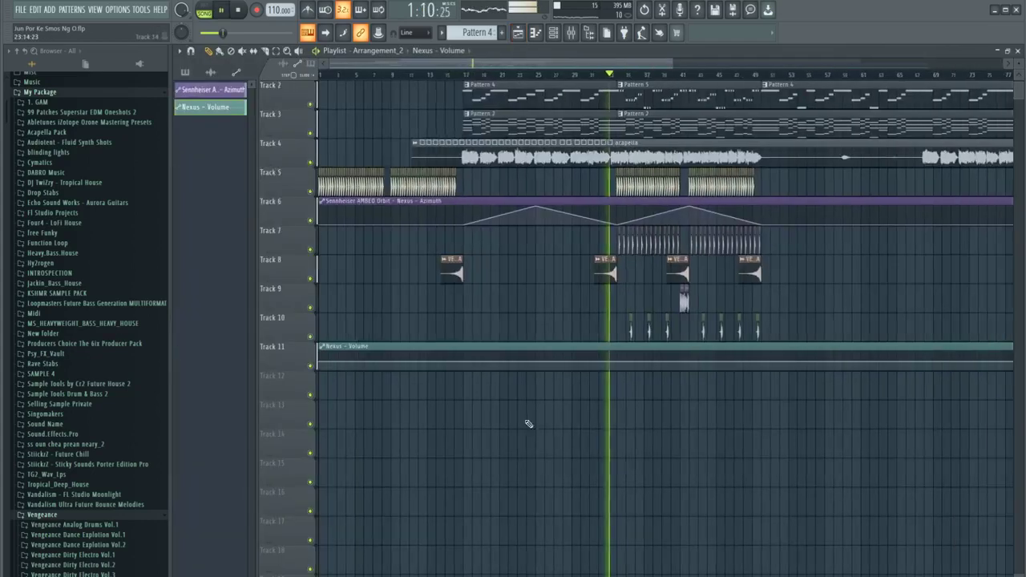
key(space)
Copy the Nexus volume clip's starting value and paste it (46%) onto new automation points at bars 33 and 34
right_click(321, 363)
click(351, 541)
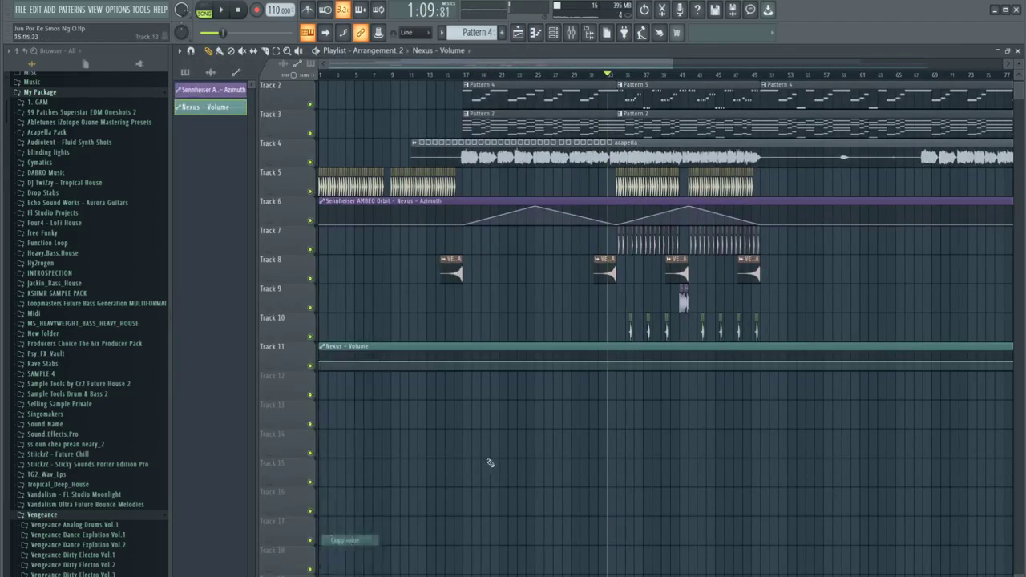
scroll(548, 378, up, 4)
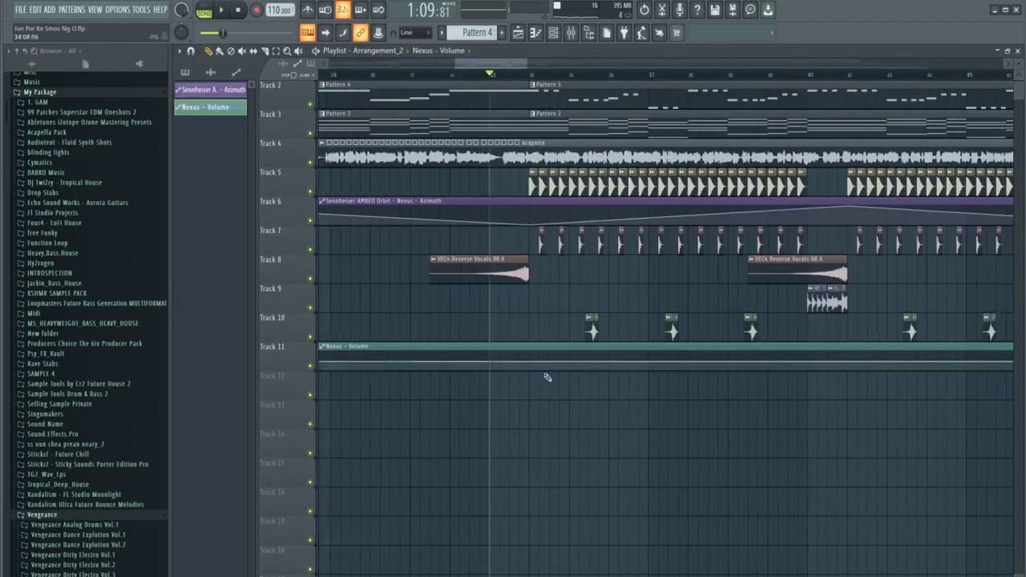
right_click(479, 363)
click(521, 550)
right_click(523, 363)
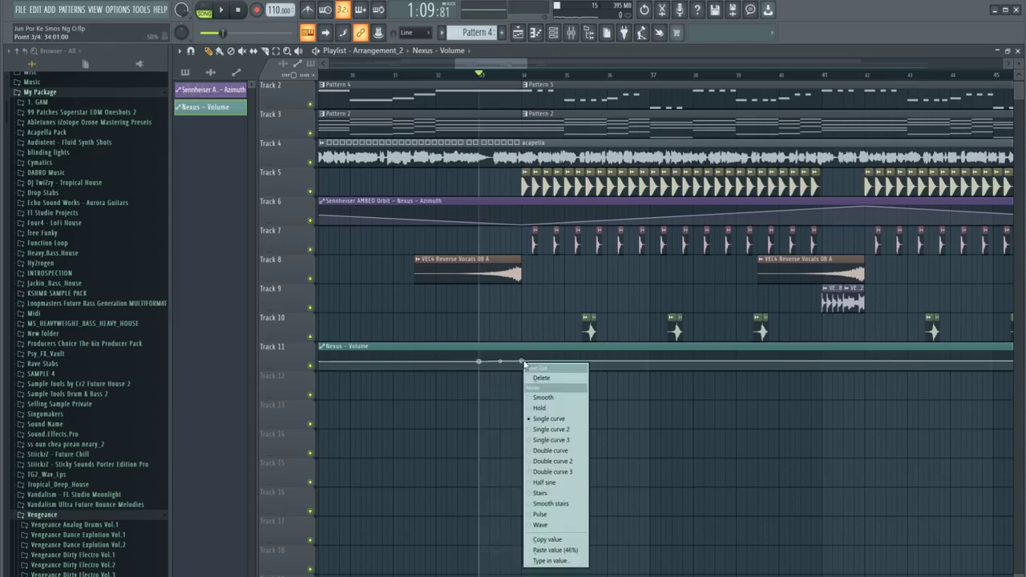
click(549, 550)
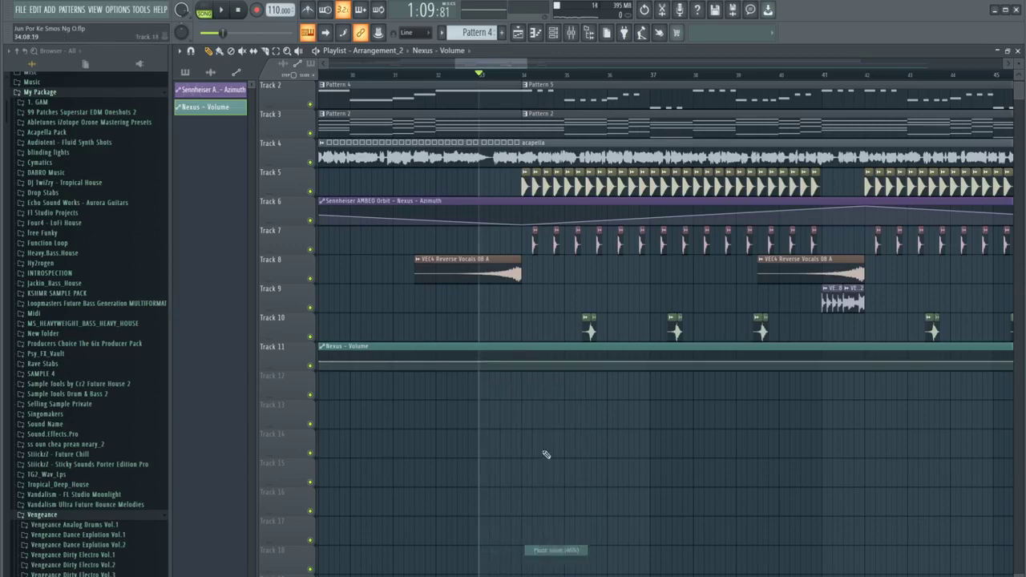
Set the Nexus volume automation point at bar 34 to 35 and play back the dip
right_click(527, 367)
click(542, 380)
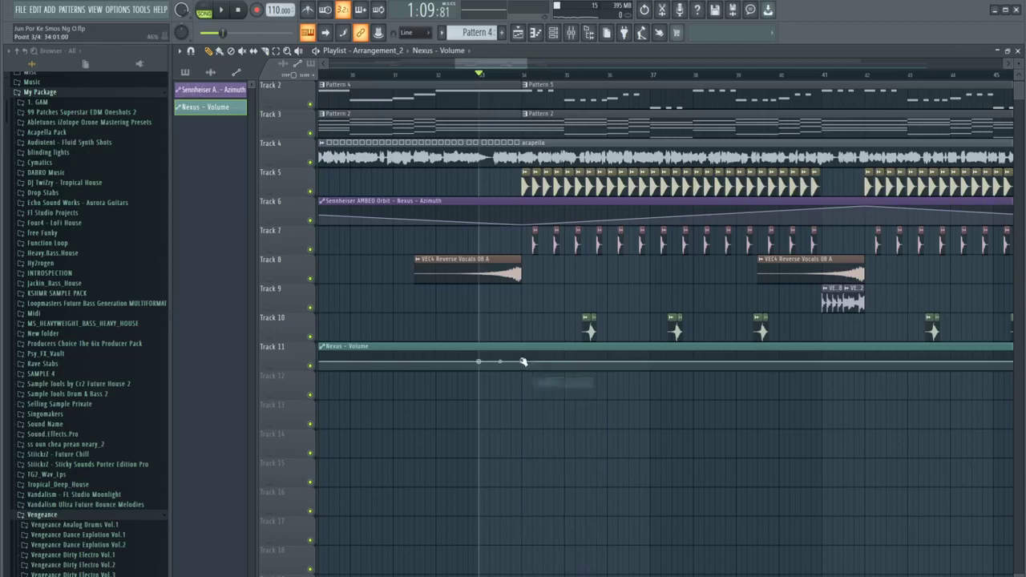
right_click(523, 363)
click(555, 561)
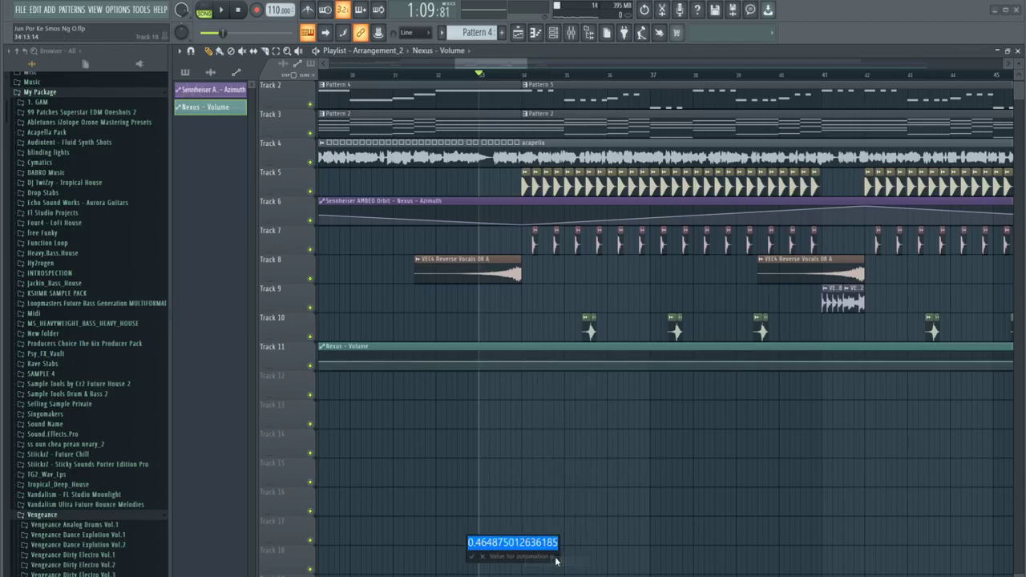
text(35)
key(Return)
key(space)
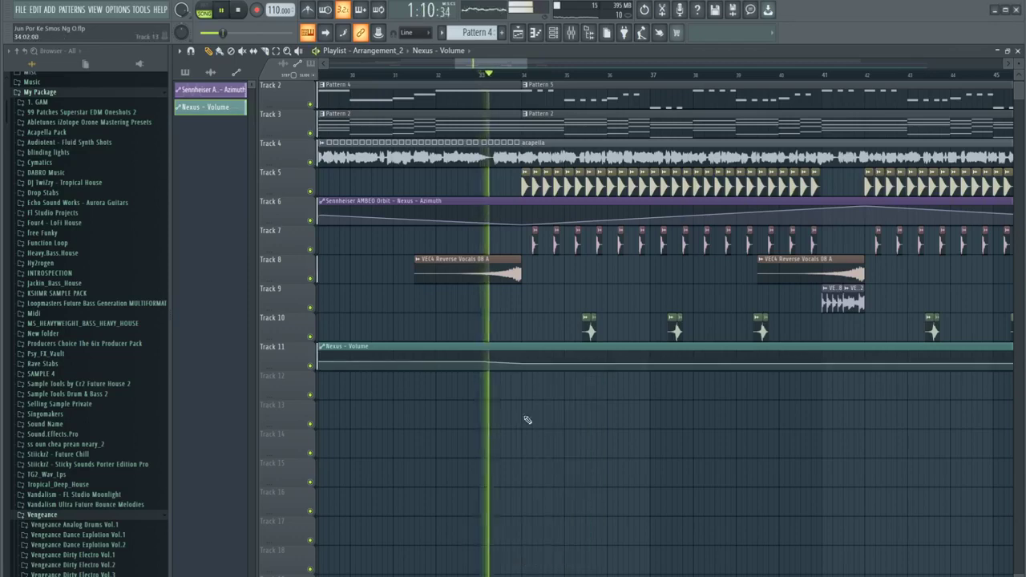
Add Nexus volume points at bar 49 with the value 35 and at bar 50 with the copied 46% value
scroll(481, 409, down, 3)
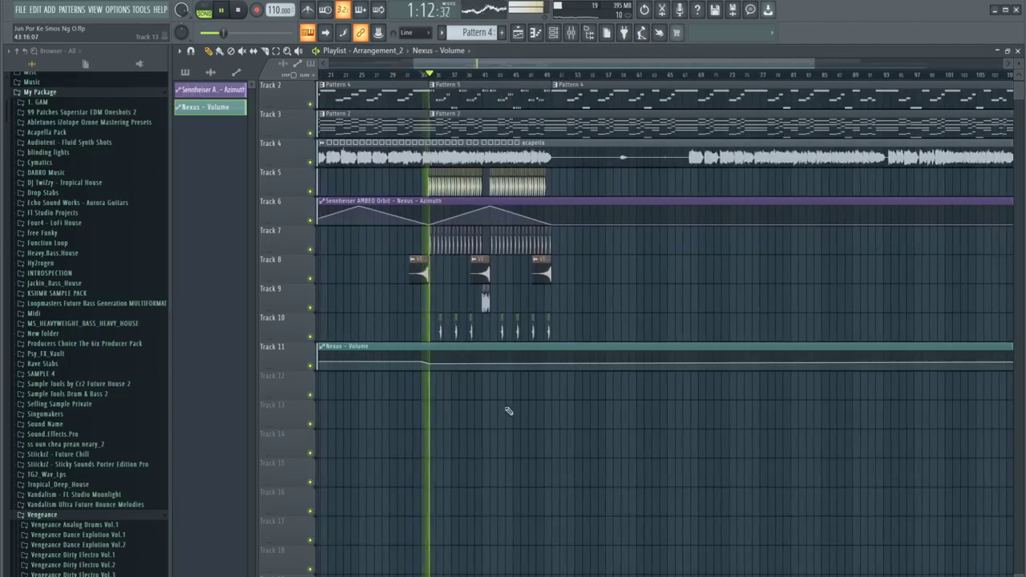
scroll(506, 410, up, 3)
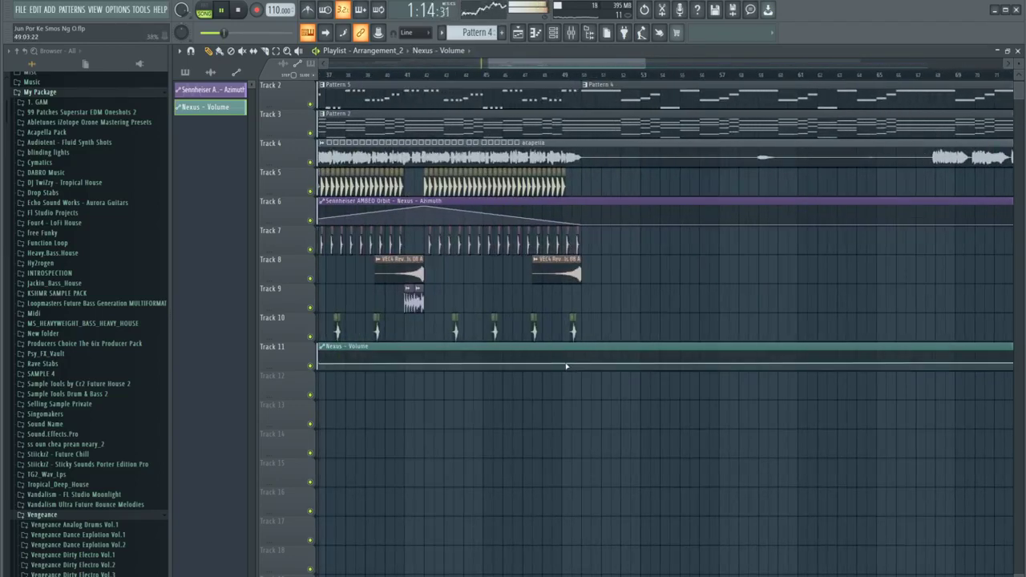
right_click(564, 367)
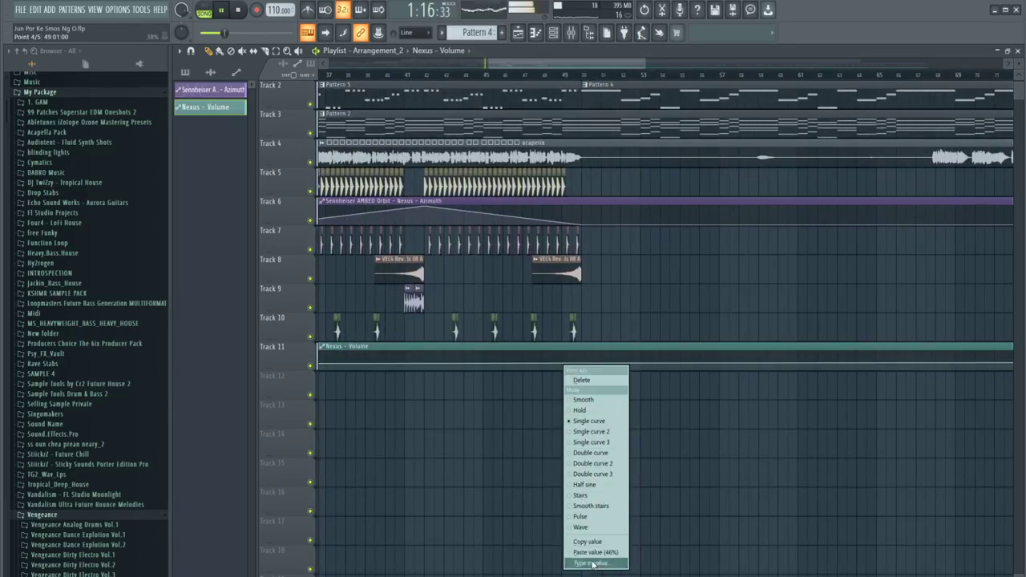
click(592, 564)
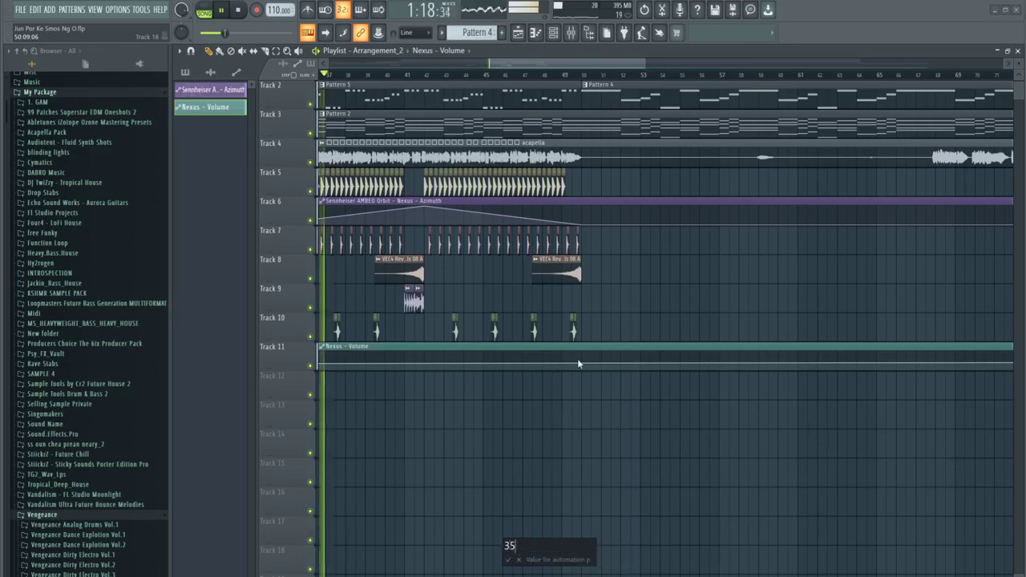
text(35)
key(Return)
right_click(579, 362)
click(621, 546)
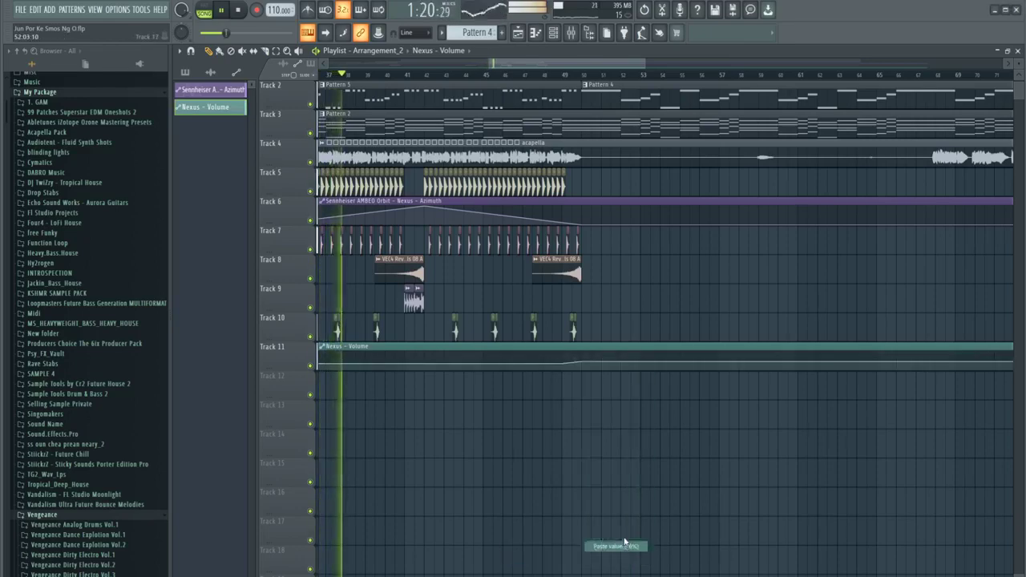
Select all playlist clips and move them down five tracks, so that Pattern 6 starts on Track 6
scroll(630, 472, down, 6)
scroll(557, 458, up, 1)
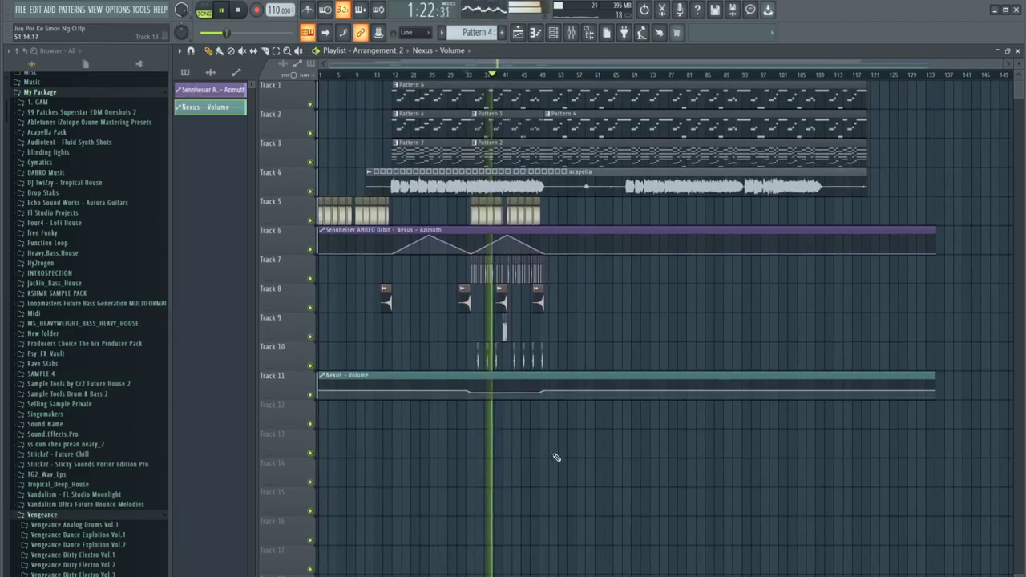
scroll(488, 415, up, 5)
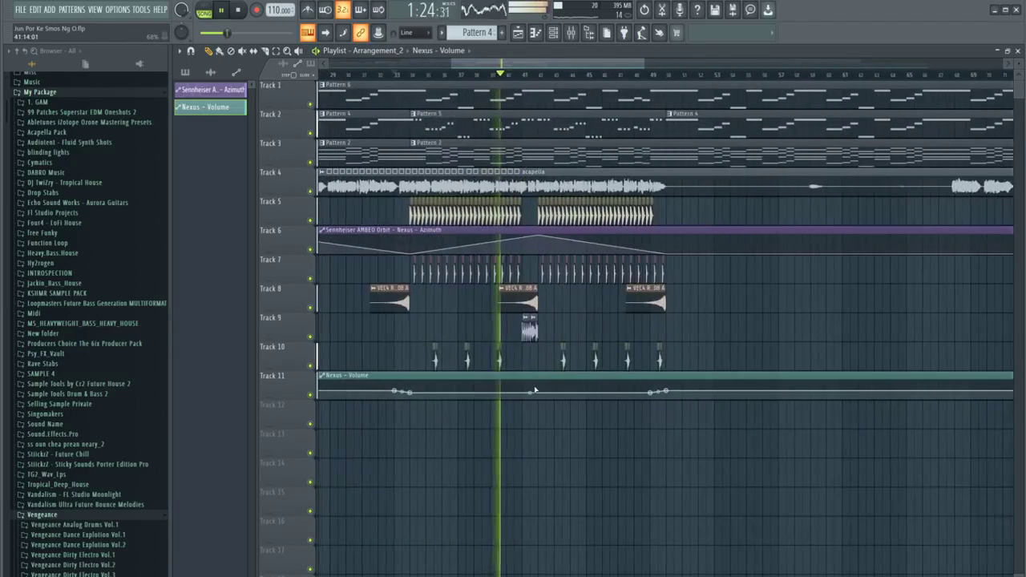
key(ctrl+a)
scroll(536, 390, down, 3)
key(shift+Down)
key(shift+Down)
key(shift+Down)
key(shift+Down)
key(shift+Down)
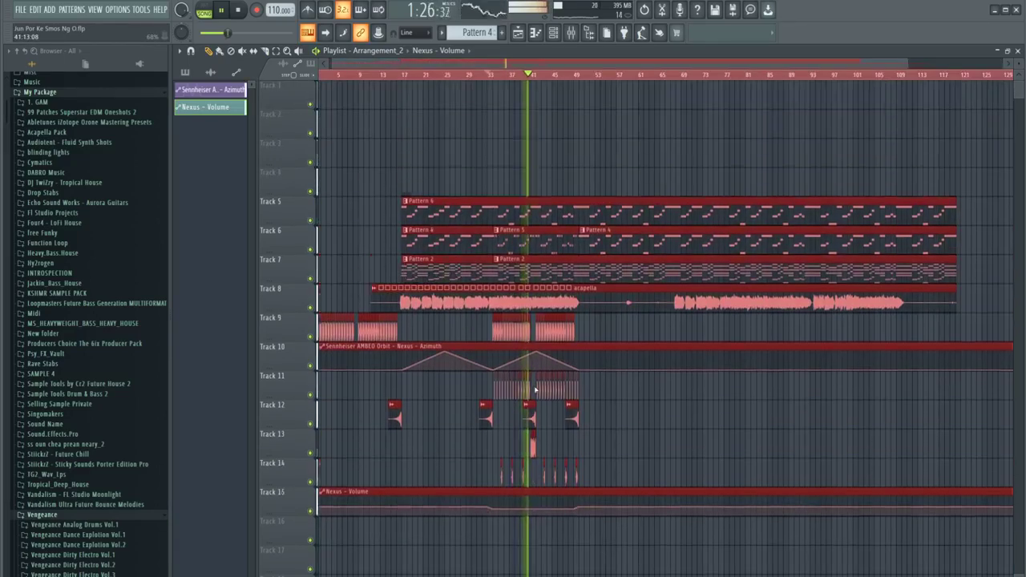
scroll(629, 153, down, 3)
right_click(679, 114)
click(682, 119)
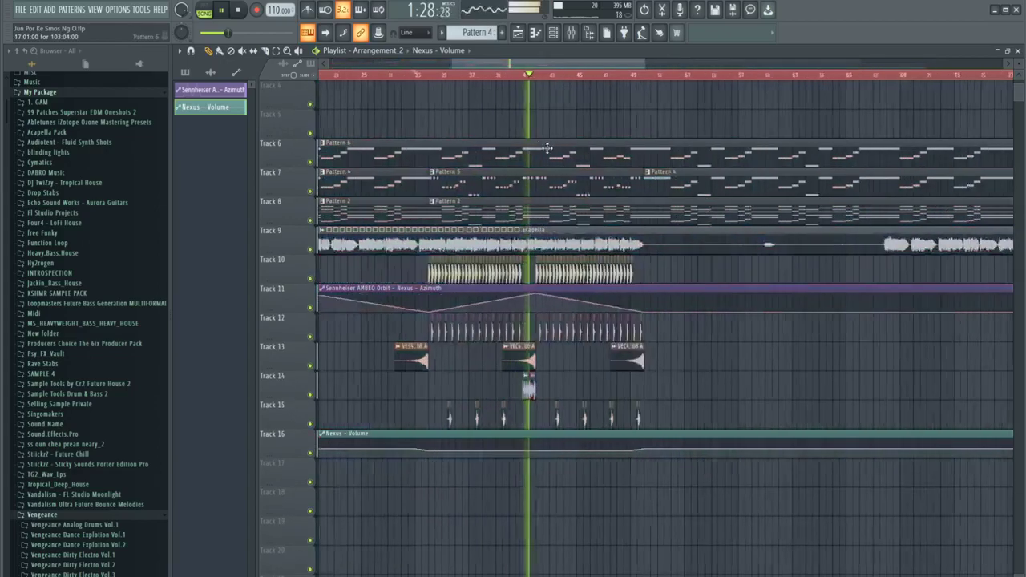
scroll(510, 227, up, 6)
scroll(511, 226, down, 3)
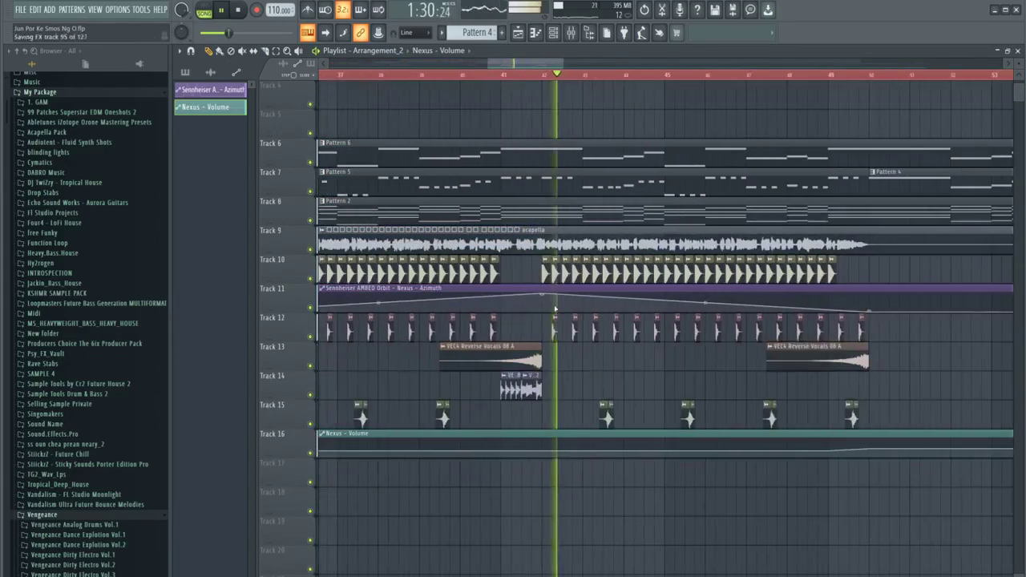
scroll(570, 385, down, 4)
scroll(568, 382, down, 2)
scroll(574, 377, up, 3)
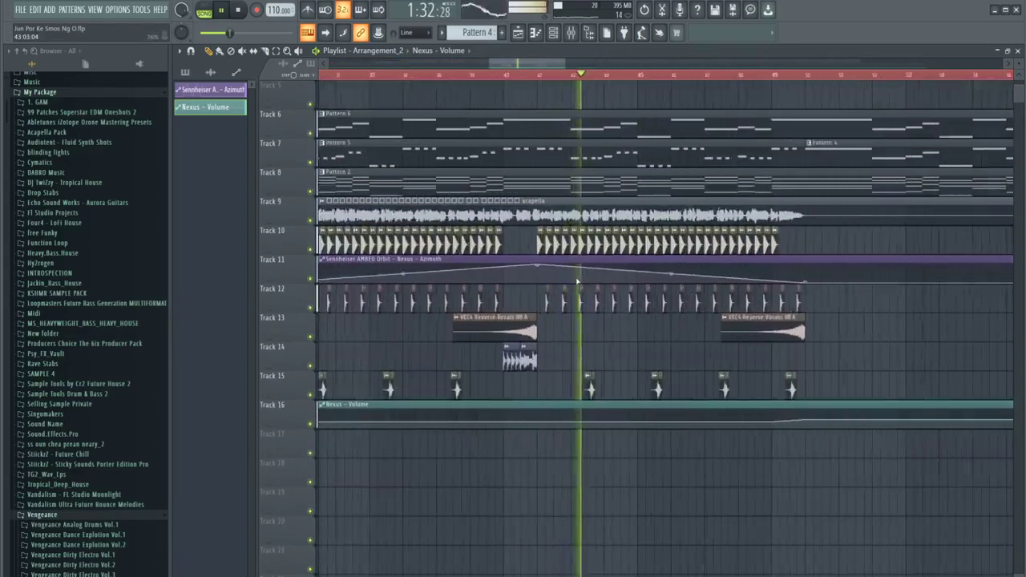
scroll(710, 284, up, 2)
scroll(716, 292, up, 1)
scroll(594, 353, down, 2)
scroll(536, 385, down, 1)
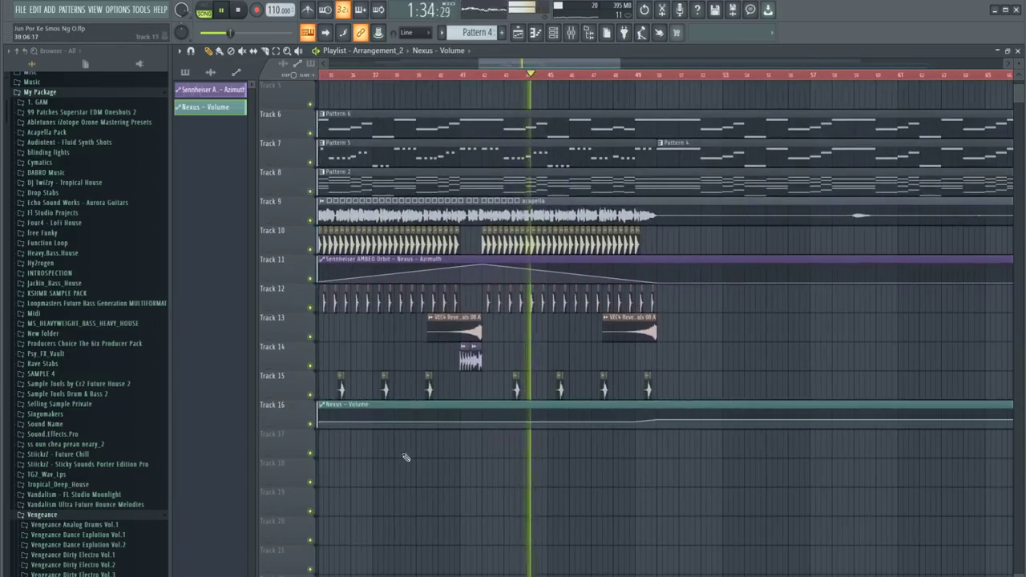
Switch to the Facebook Live Producer page and add a Care reaction to the two latest viewer comments
key(alt+Tab)
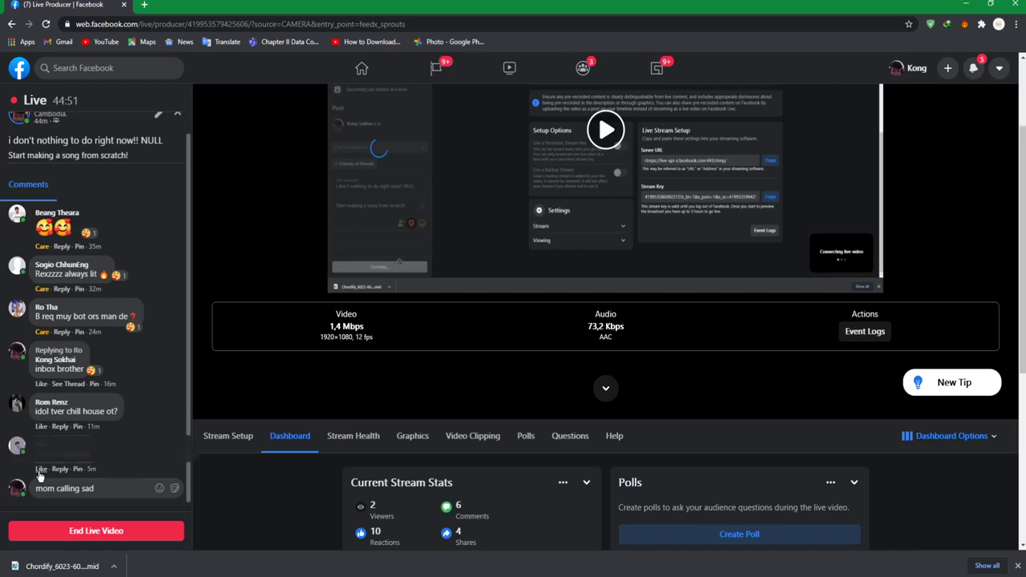
mouse_move(40, 473)
click(83, 453)
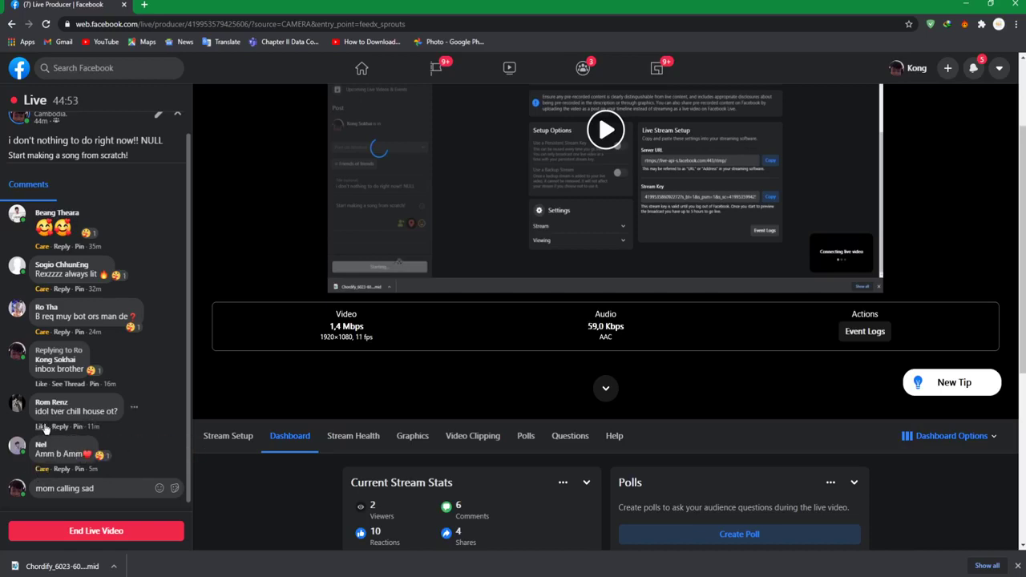
mouse_move(45, 429)
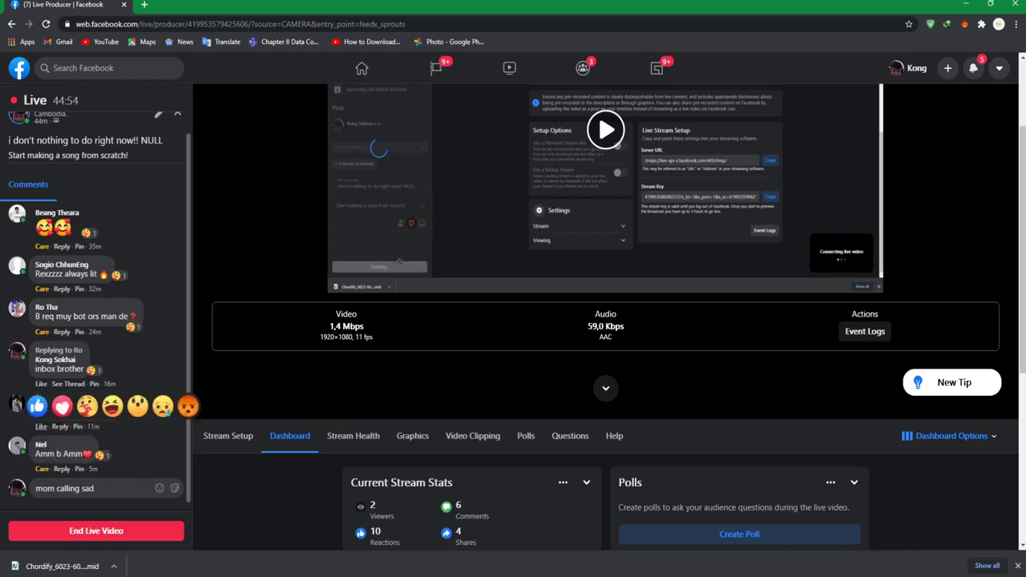
click(84, 409)
Reply "tver tah xD" to the comment asking about chill house, and check the account's notifications
click(62, 426)
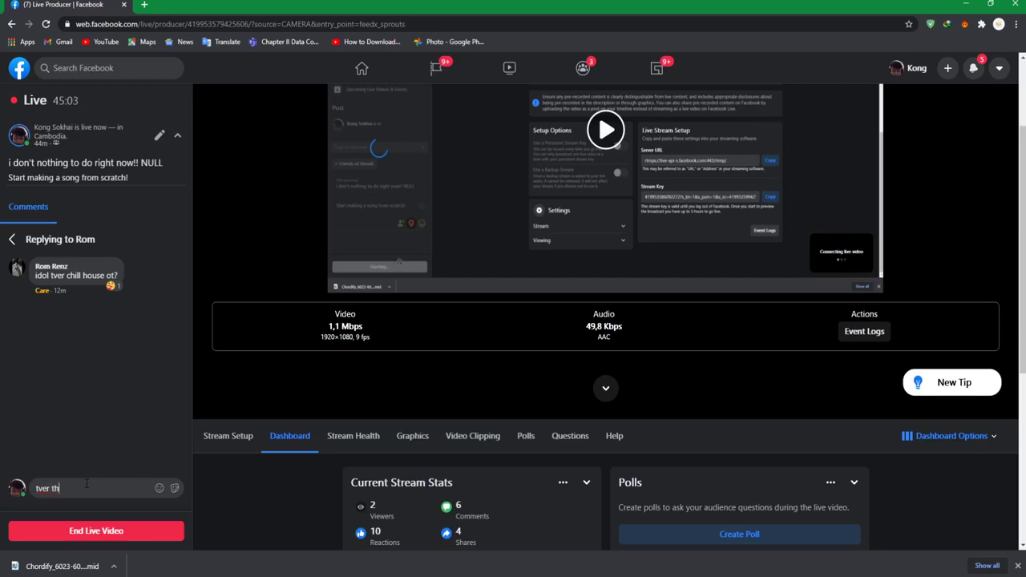
text(tver tah xD)
key(Return)
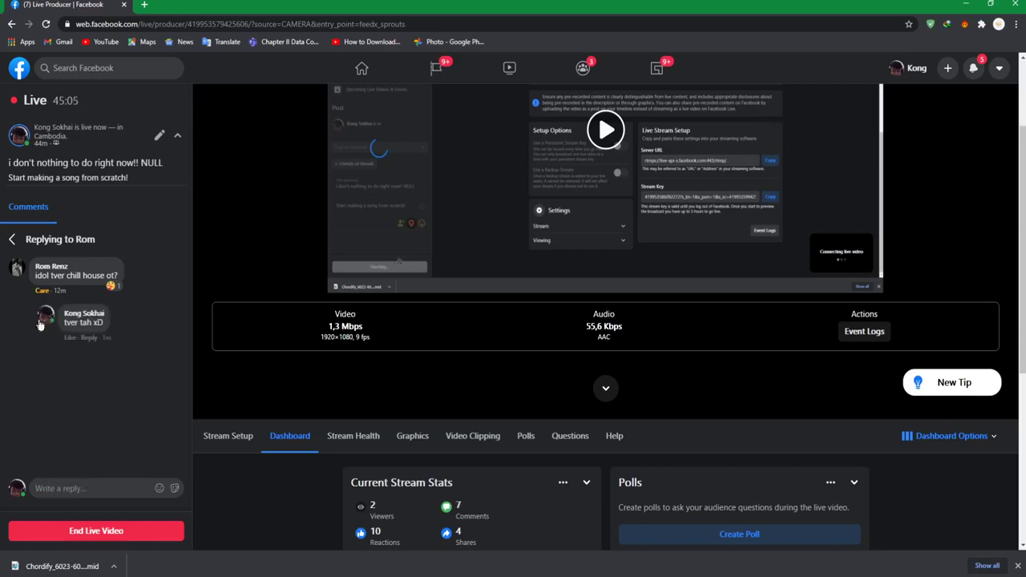
click(12, 241)
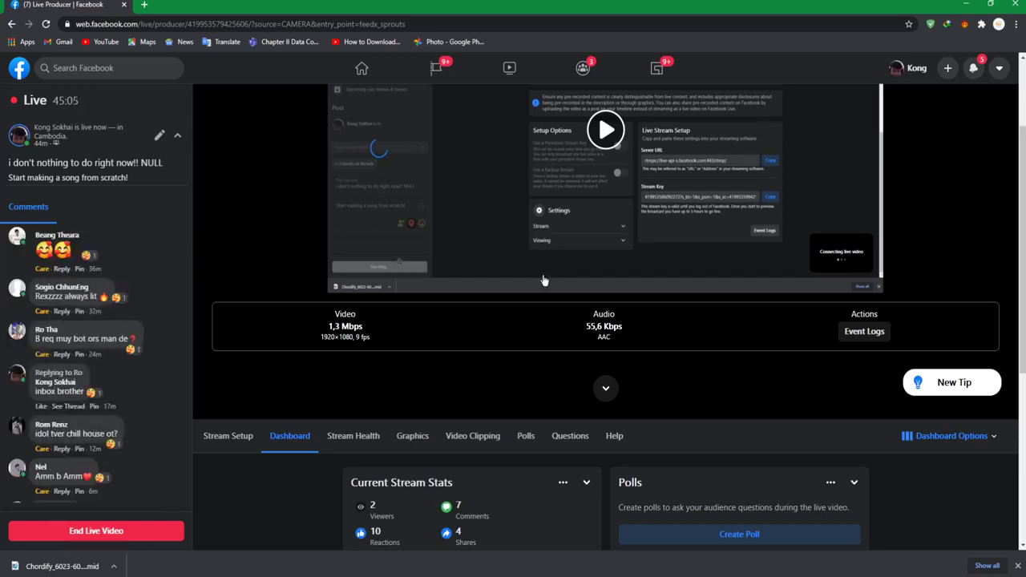
click(972, 71)
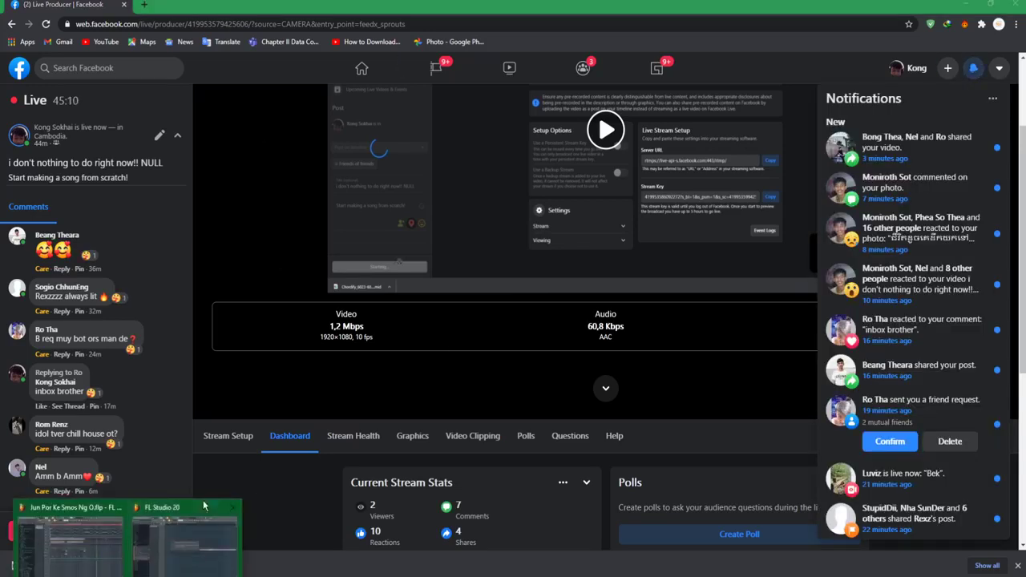
Switch back to the remix project in FL Studio and play the arrangement from bar 41
click(93, 542)
click(471, 74)
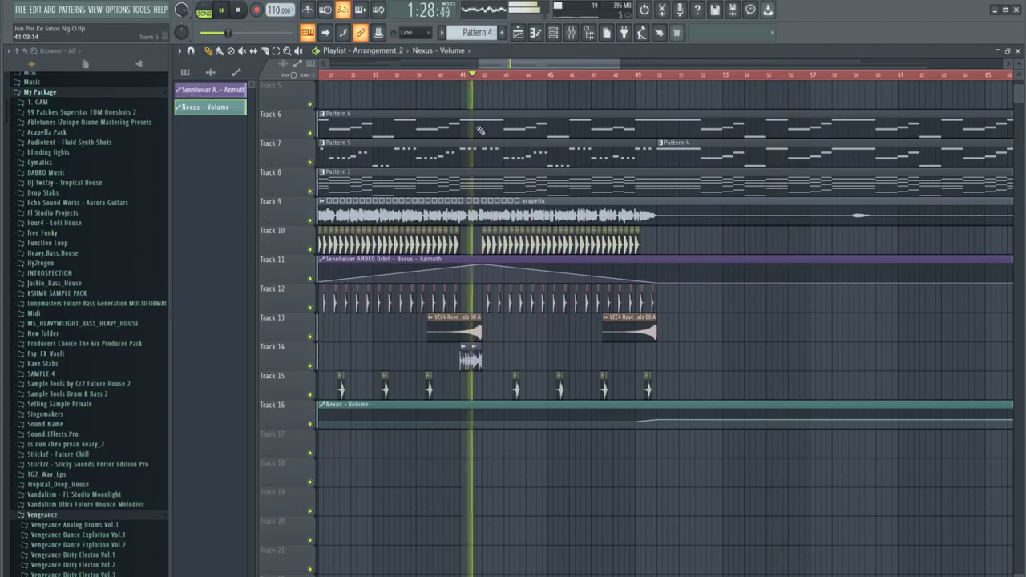
scroll(483, 188, up, 5)
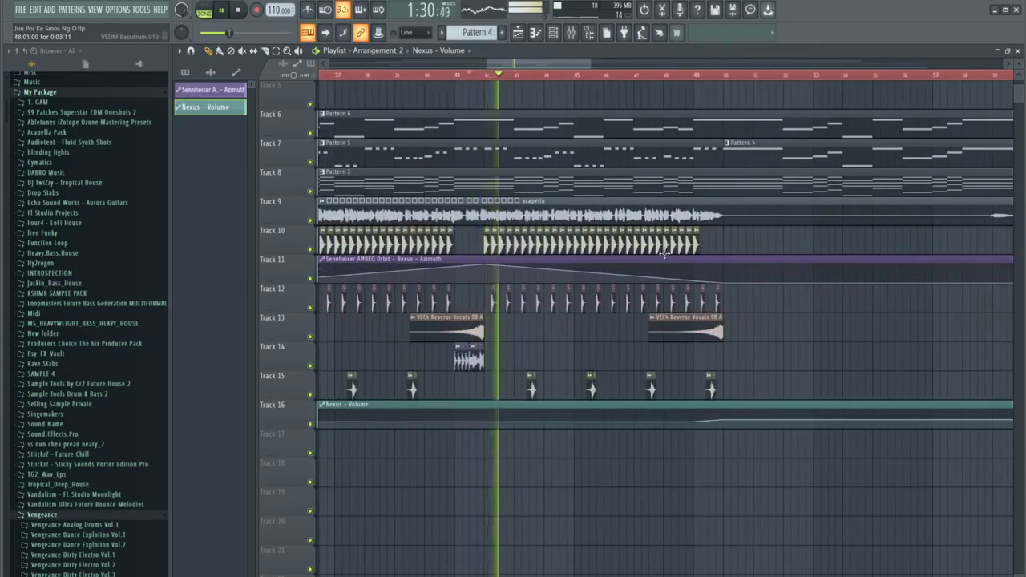
scroll(483, 194, down, 5)
In the second FL Studio window, accept the detected 100.008 BPM as the project tempo, and return to the remix project
click(166, 548)
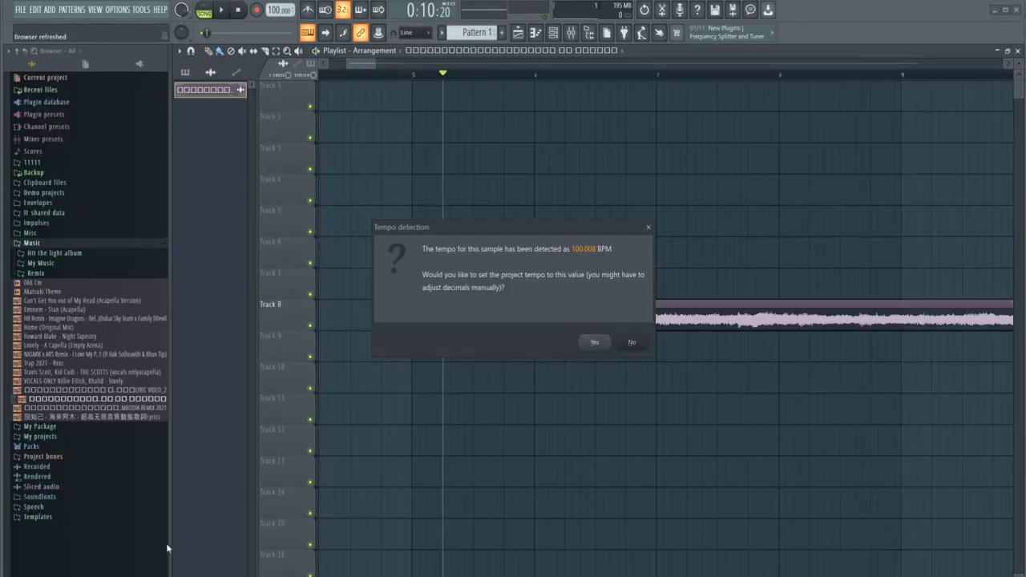
click(595, 343)
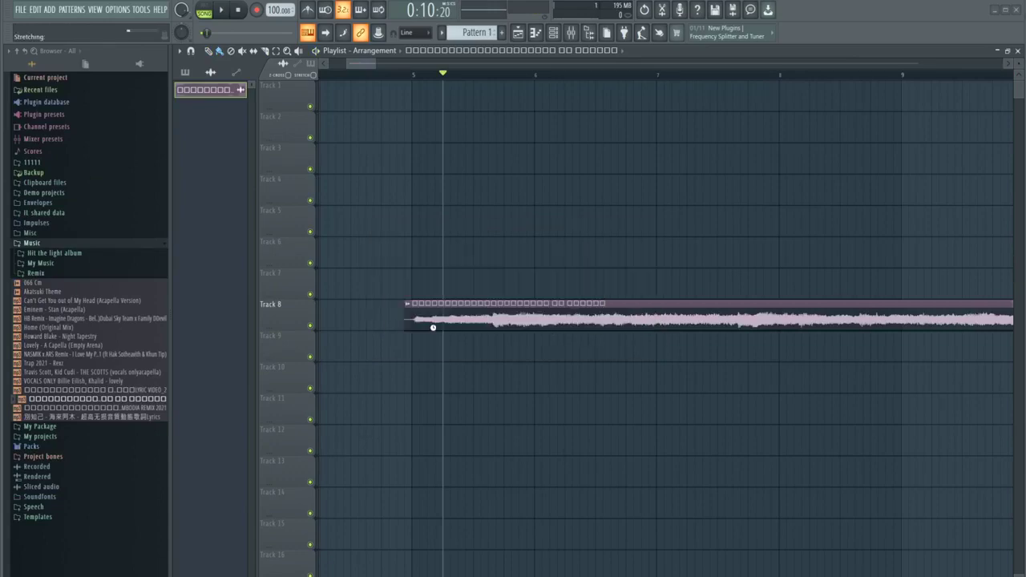
click(68, 565)
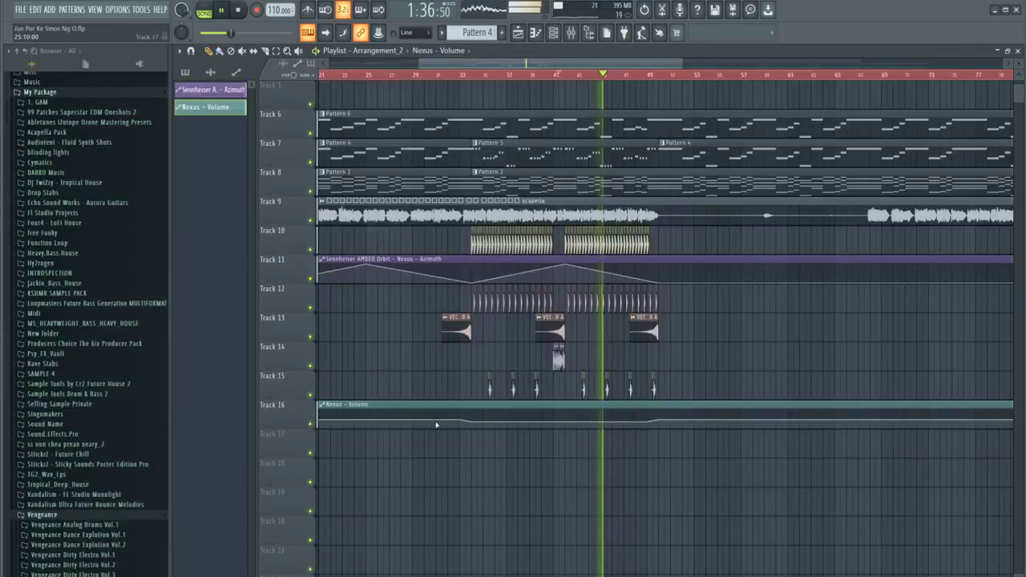
Try splitting the Nexus azimuth automation clip at bar 17, and undo the split
scroll(558, 303, up, 3)
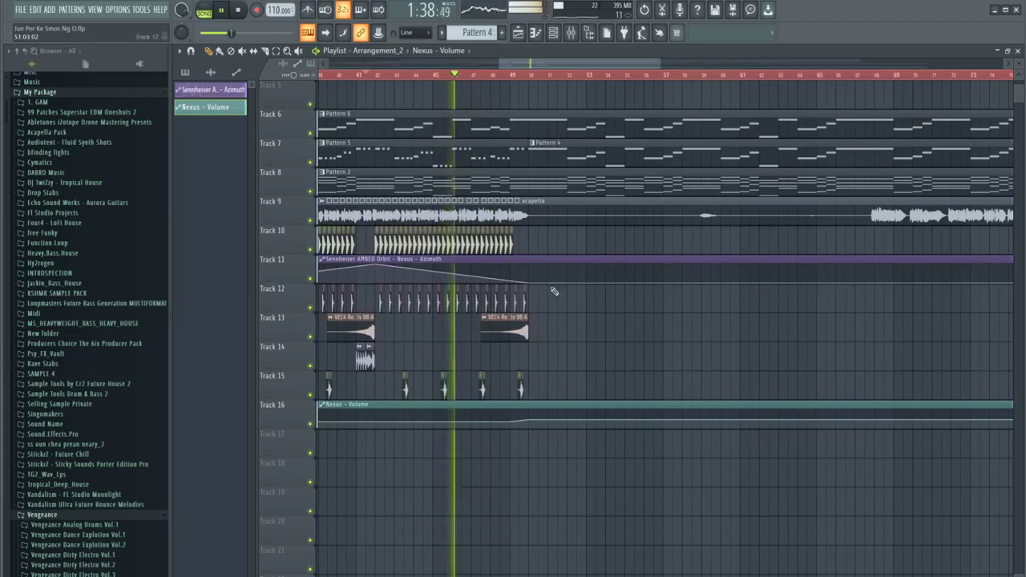
scroll(627, 271, down, 4)
scroll(794, 285, down, 2)
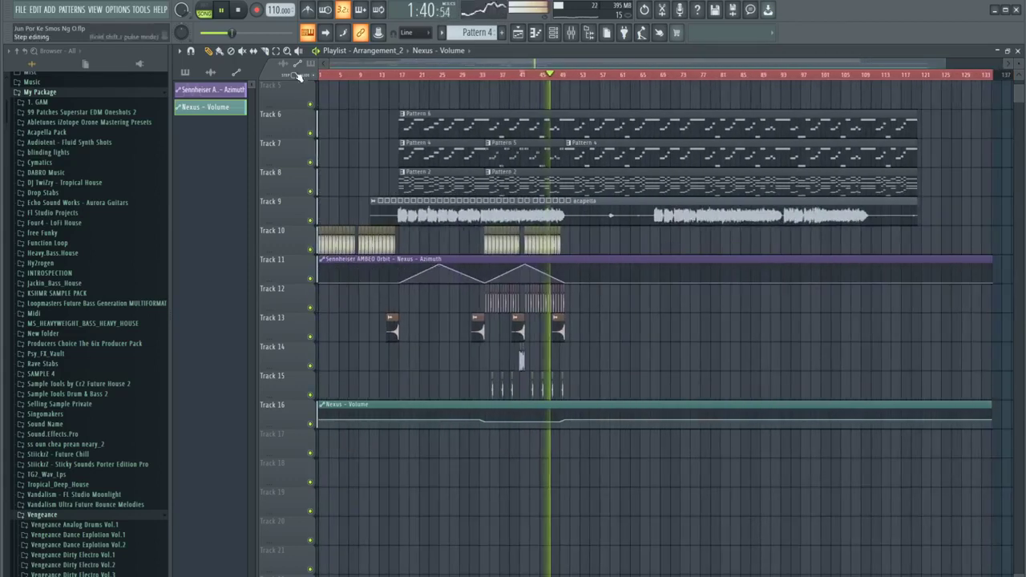
click(401, 275)
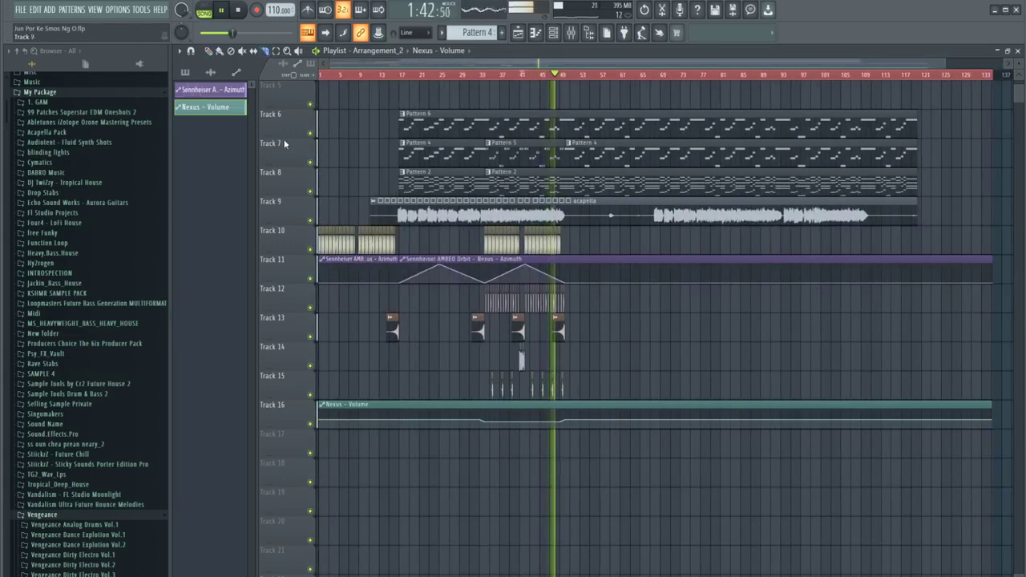
key(ctrl+z)
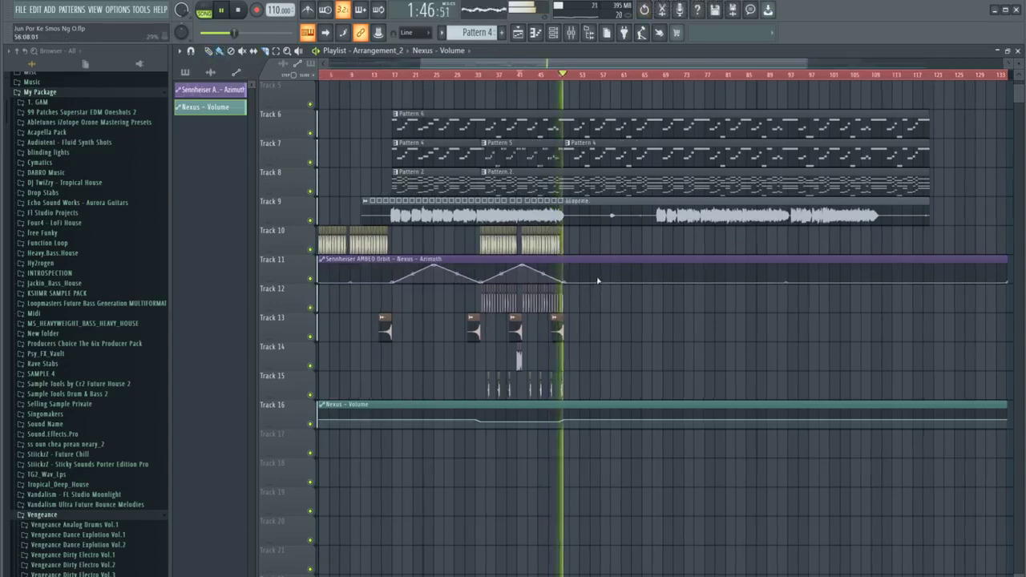
Extend the Nexus azimuth automation after bar 50 with four more rise-and-fall waves between 0% and 100%, the last peaking at bar 125
scroll(556, 295, up, 2)
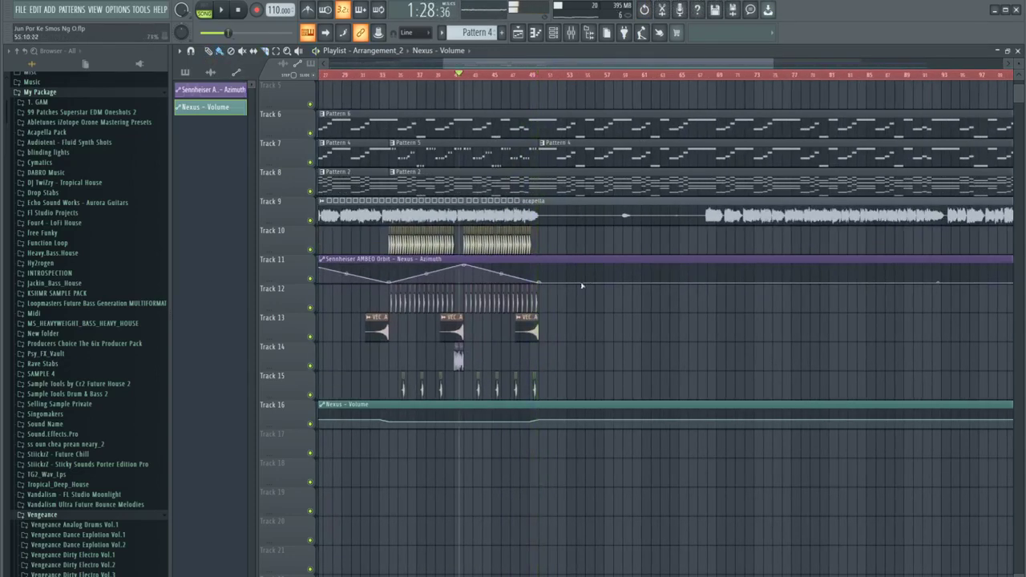
scroll(574, 302, down, 3)
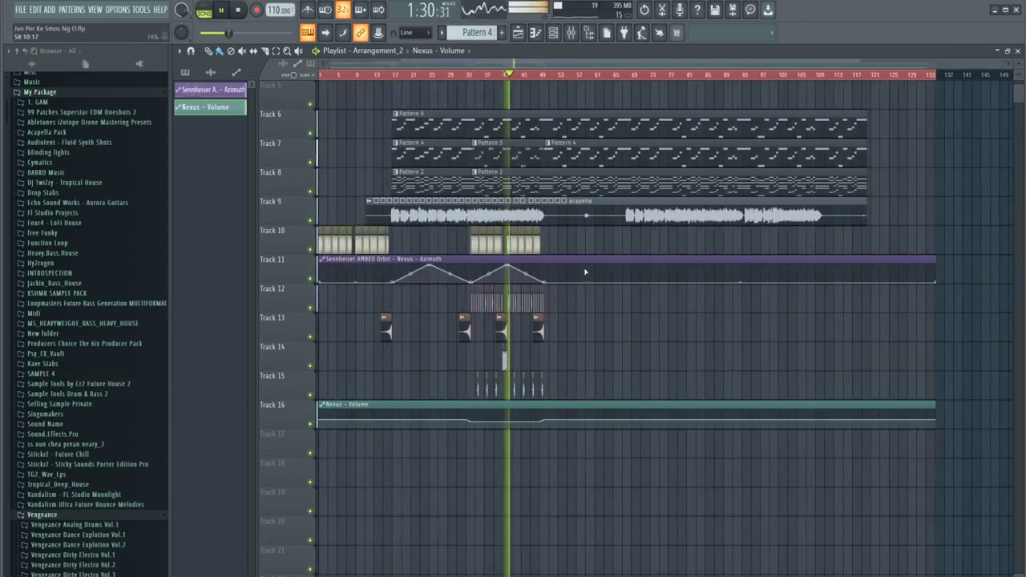
mouse_move(586, 272)
mouse_down()
mouse_move(592, 265)
mouse_move(633, 289)
mouse_move(679, 266)
mouse_up()
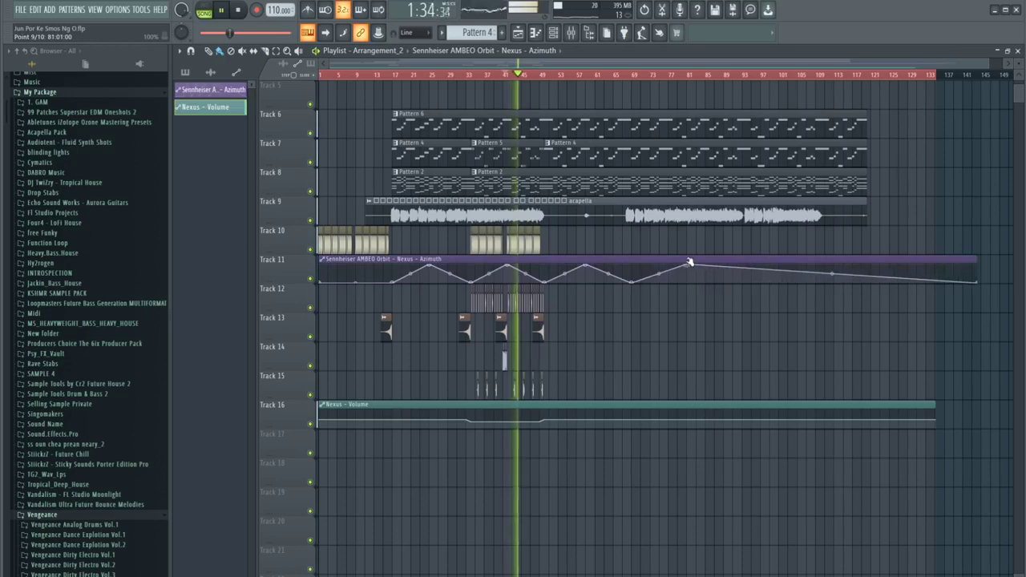
click(734, 277)
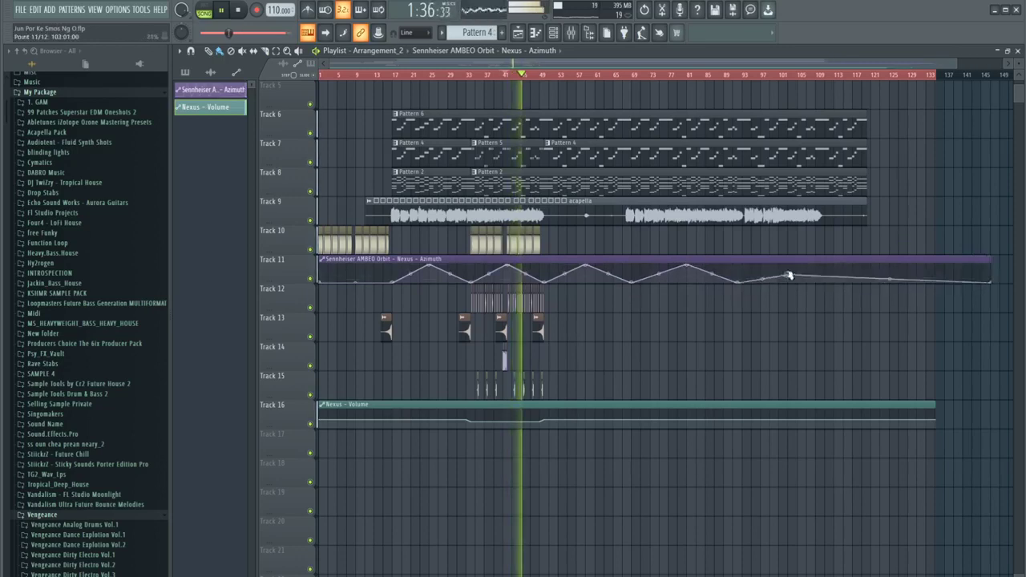
click(790, 262)
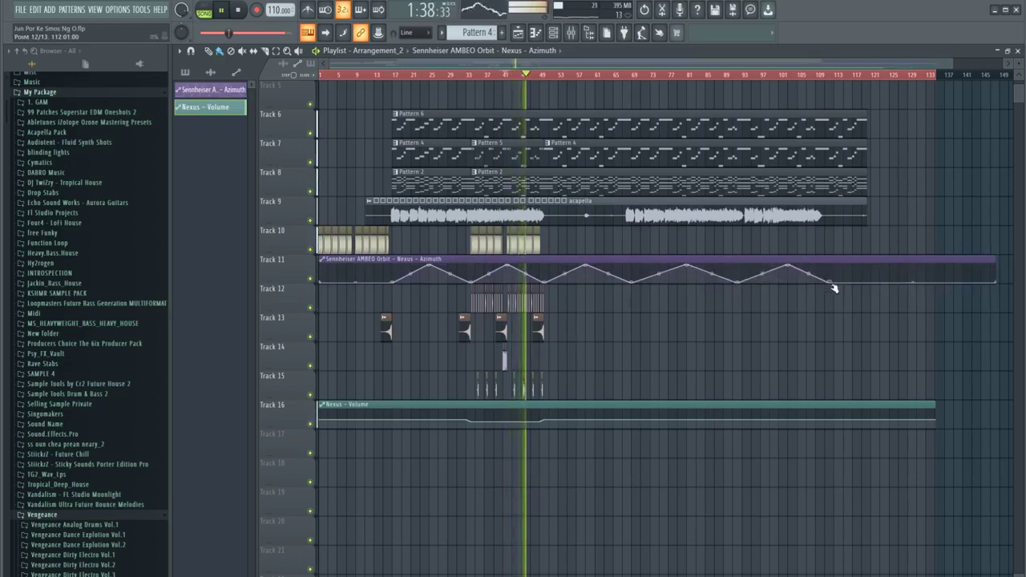
drag(848, 279, 886, 262)
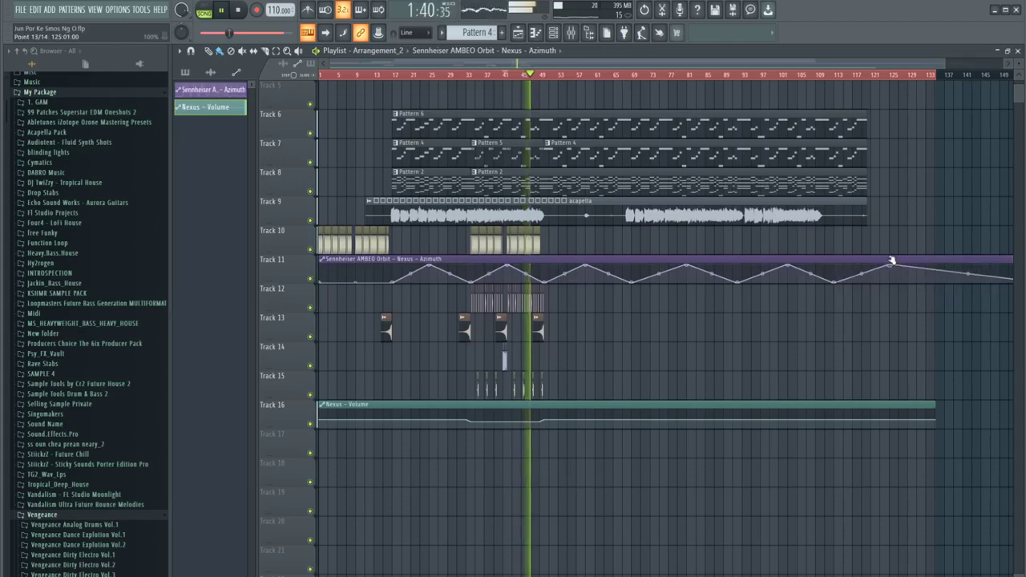
scroll(936, 288, down, 1)
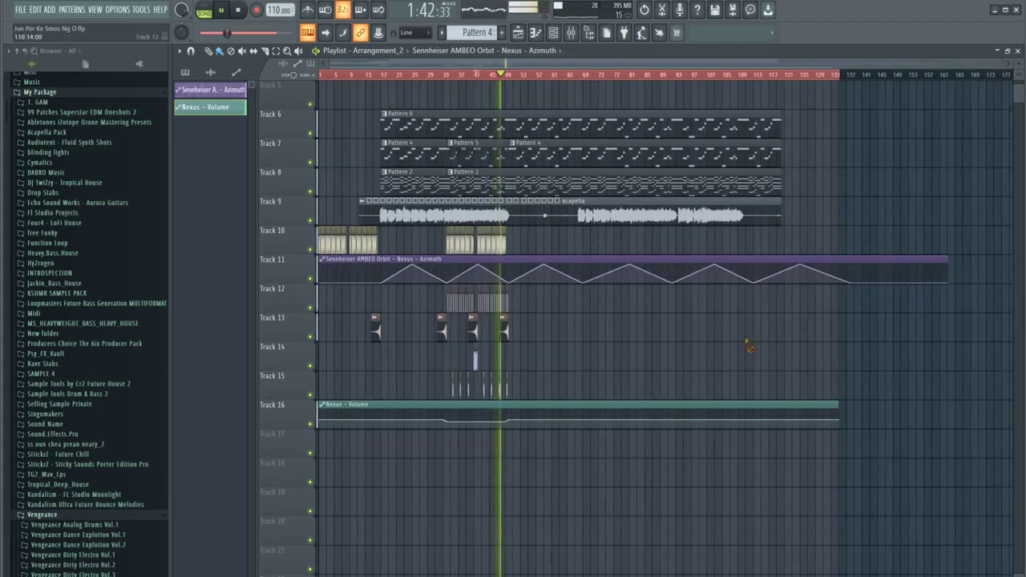
Move the Nexus azimuth automation clip from Track 11 to Track 17, below the Nexus volume clip
scroll(451, 298, up, 3)
scroll(568, 294, down, 3)
scroll(454, 280, up, 6)
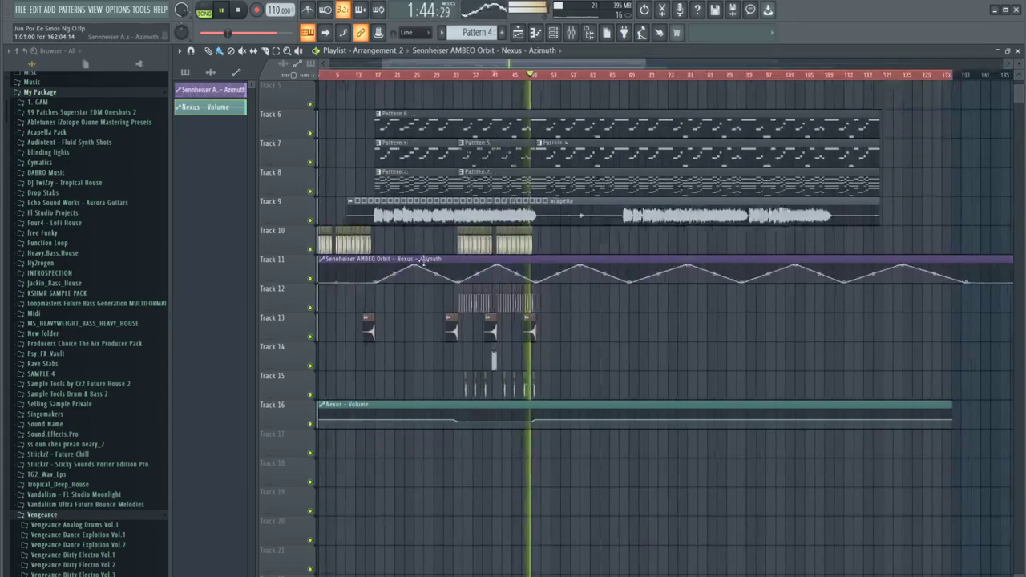
scroll(456, 277, down, 4)
drag(352, 261, 295, 448)
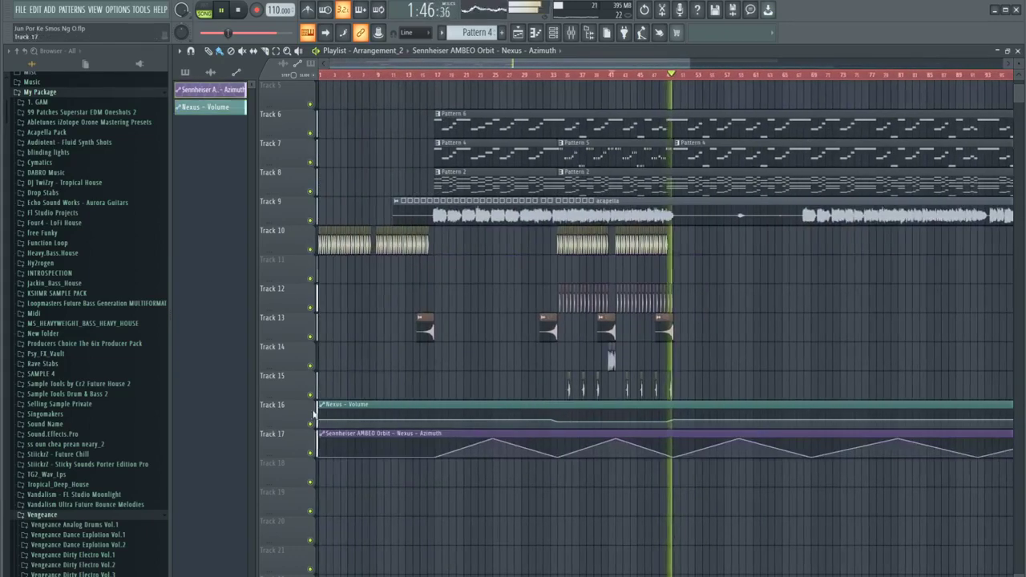
Select all clips on Tracks 12 to 17, move them up one track, and play the arrangement from bar 16
ctrl+scroll(351, 394, down, 3)
ctrl+scroll(572, 348, up, 3)
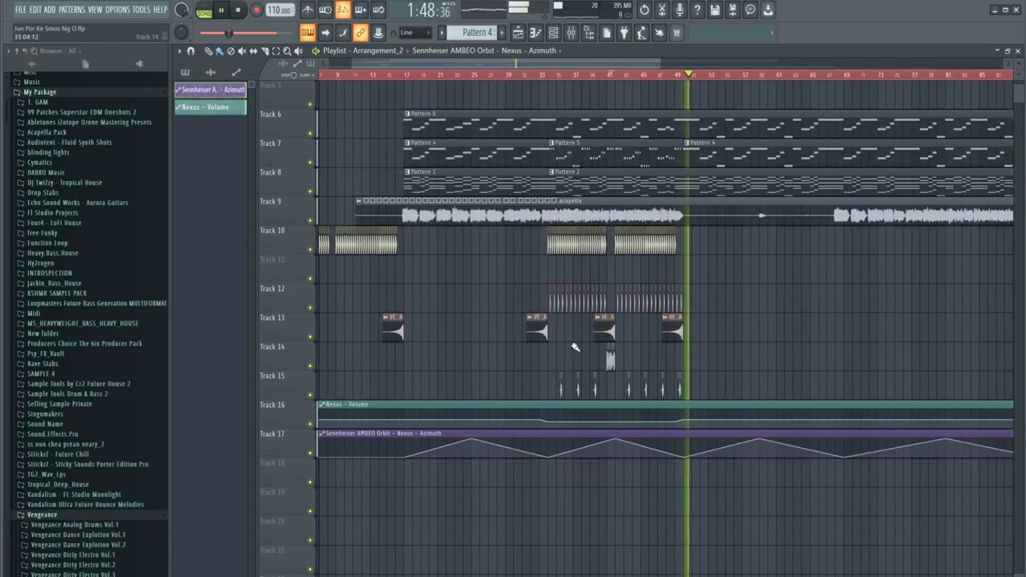
drag(339, 284, 838, 469)
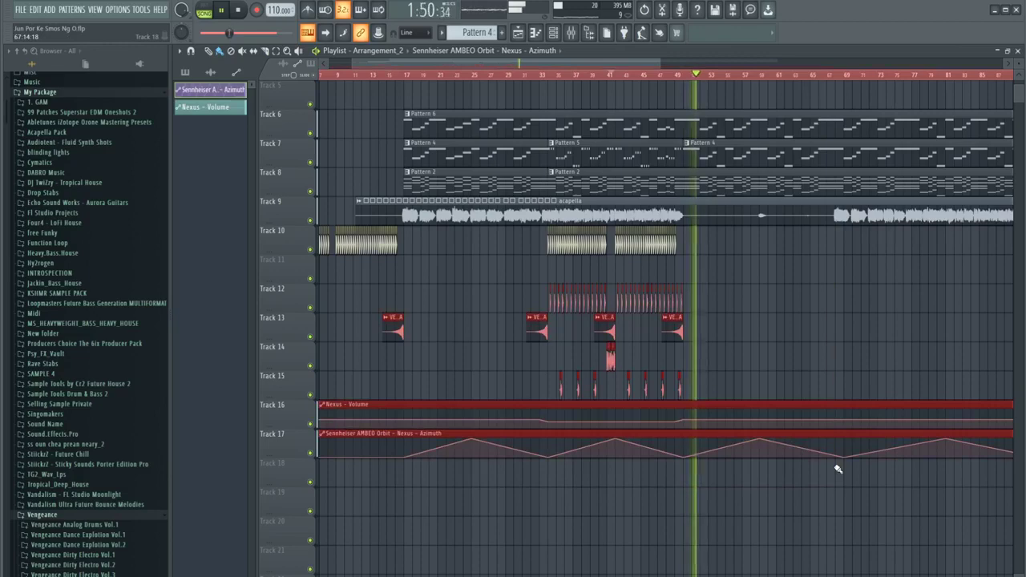
key(shift+Up)
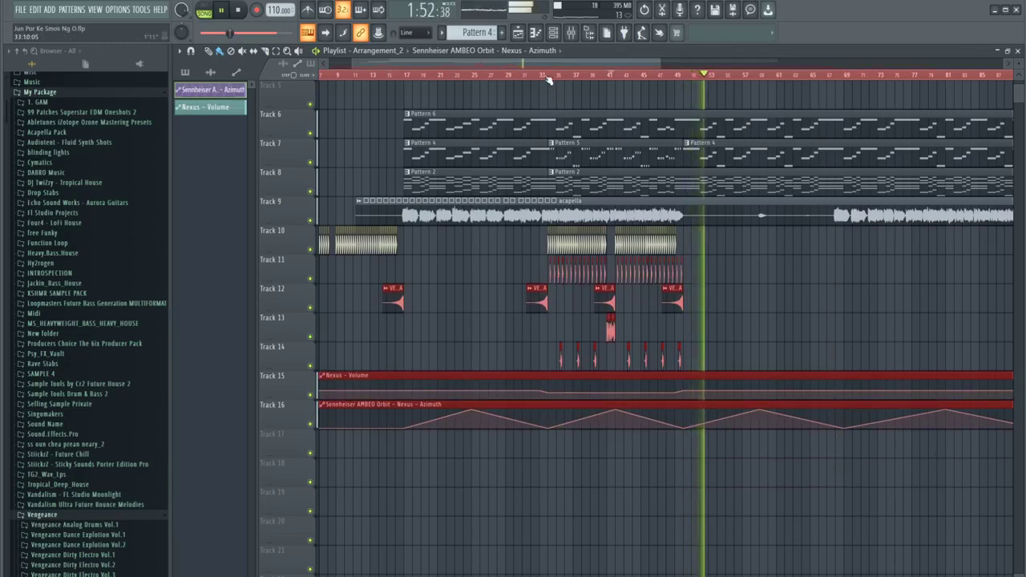
drag(546, 74, 531, 74)
click(395, 75)
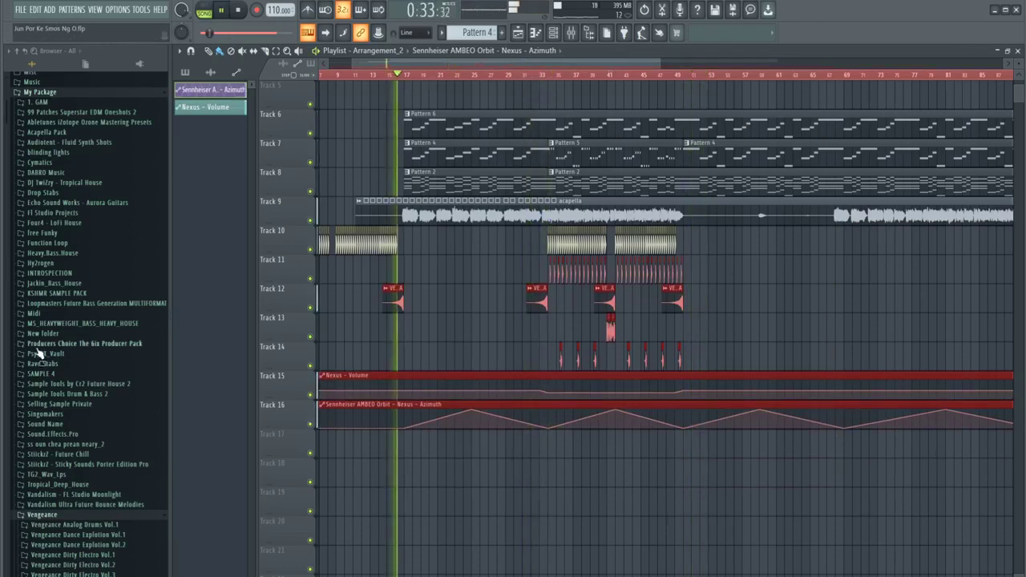
Stop playback and browse Vengeance Essential Clubsounds Vol.3 through its VEC3 Fills 140 BPM and VEC3 Sweeps Down folders, auditioning VEC3 FX Sweep Down 11
scroll(48, 352, down, 5)
click(84, 340)
click(73, 410)
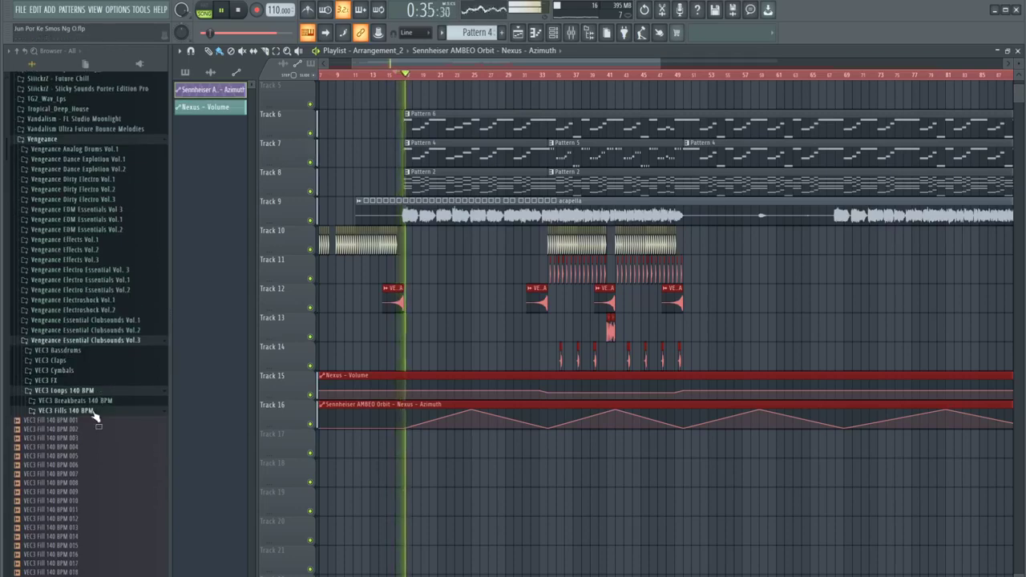
key(space)
click(62, 380)
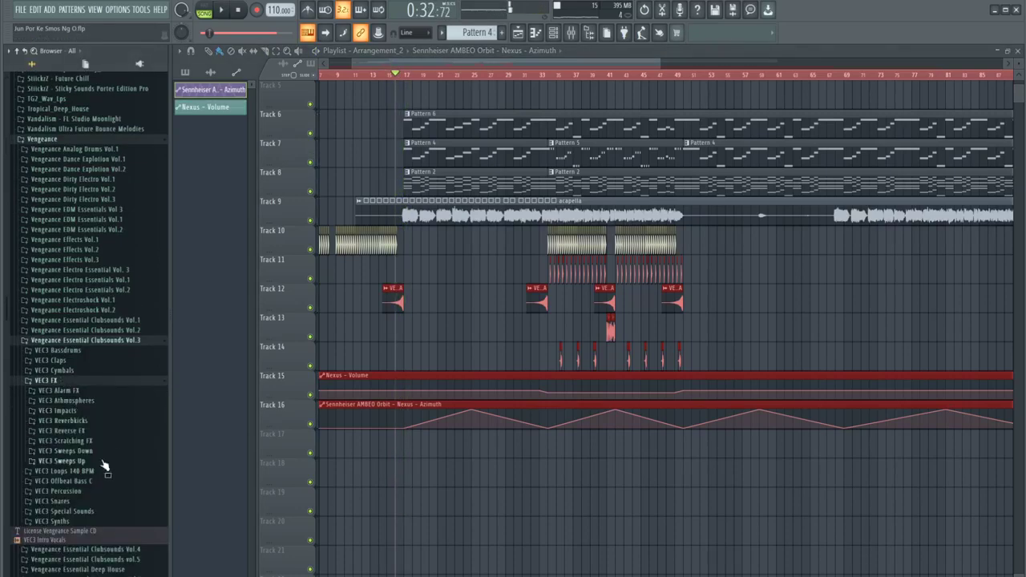
click(72, 450)
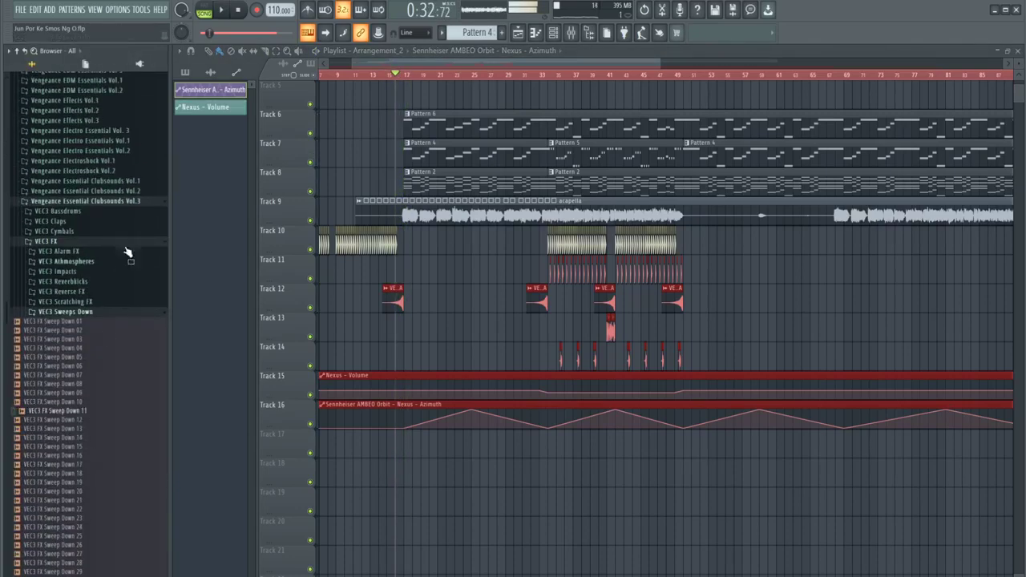
Close the Vol.3 pack and audition samples from the VEC4 Sweeps Down effects folder of Vengeance Essential Clubsounds Vol.4
click(130, 201)
click(120, 211)
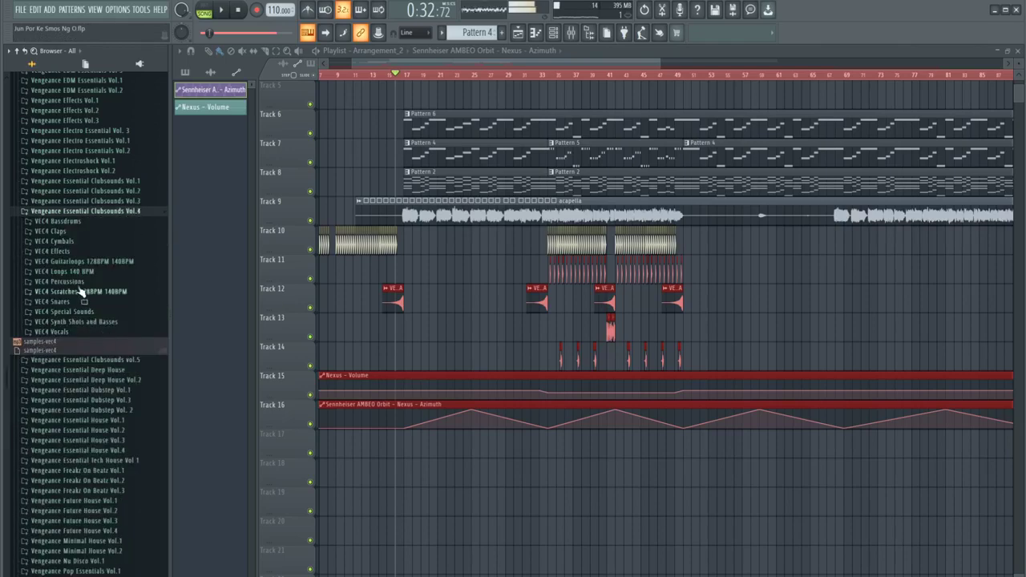
click(56, 250)
click(84, 332)
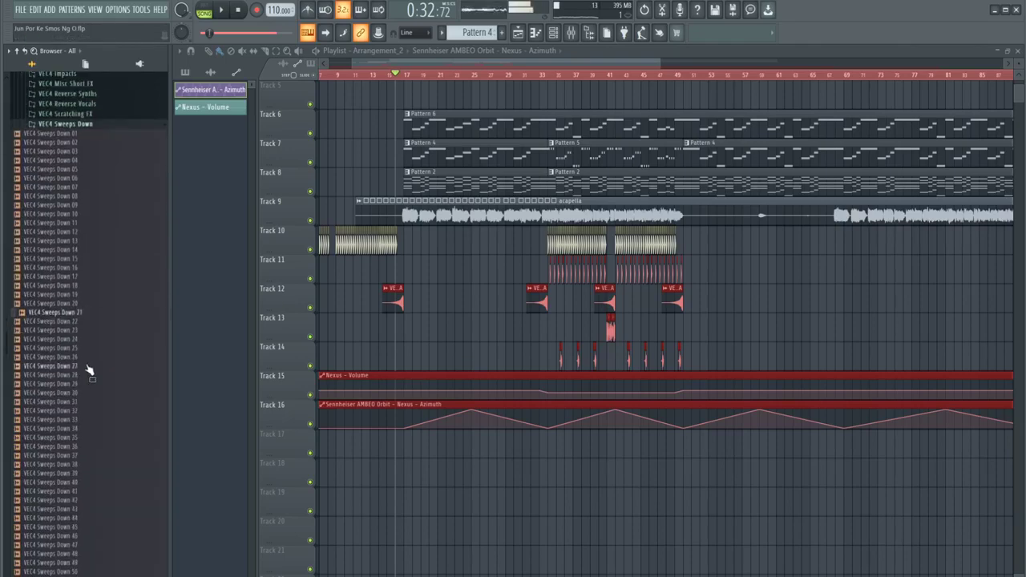
Place VEC4 Sweeps Down 18 on Track 13 at bar 17 and fit the clip to tempo
drag(80, 299, 419, 324)
click(420, 317)
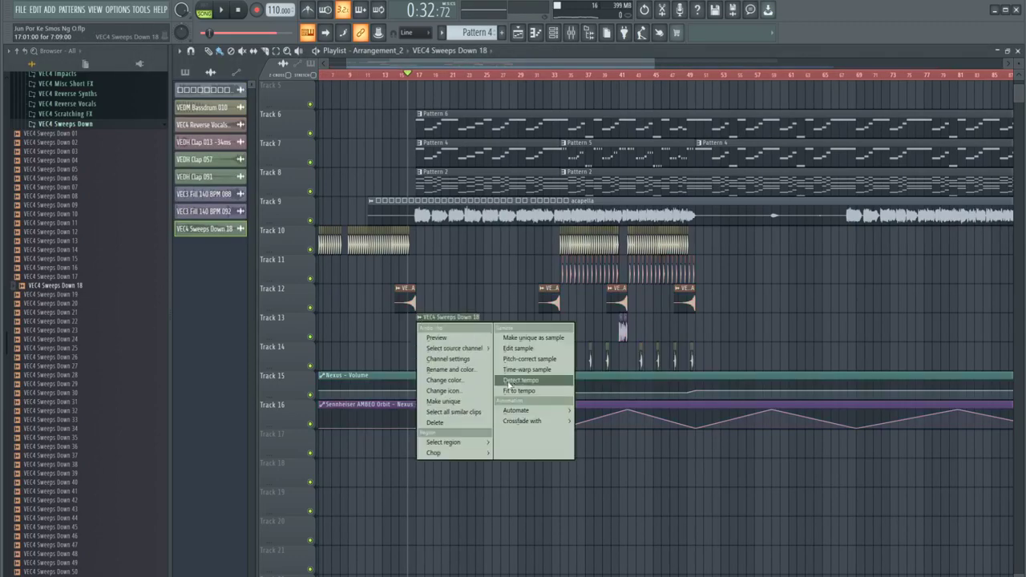
click(513, 392)
click(502, 307)
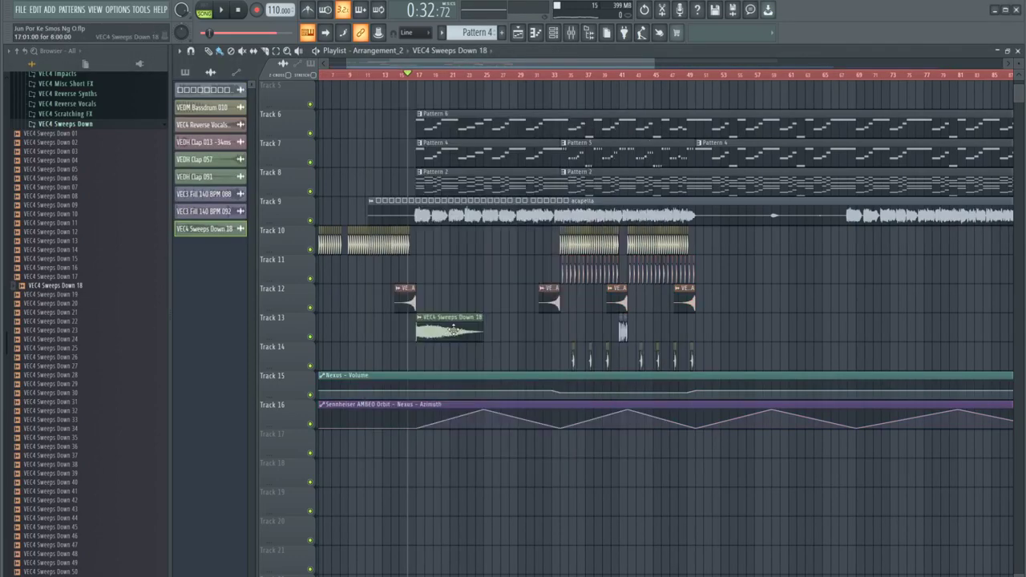
Play the arrangement, route the VEC4 Sweeps Down 18 channel to mixer track 17, and return to the playlist
key(space)
double_click(453, 331)
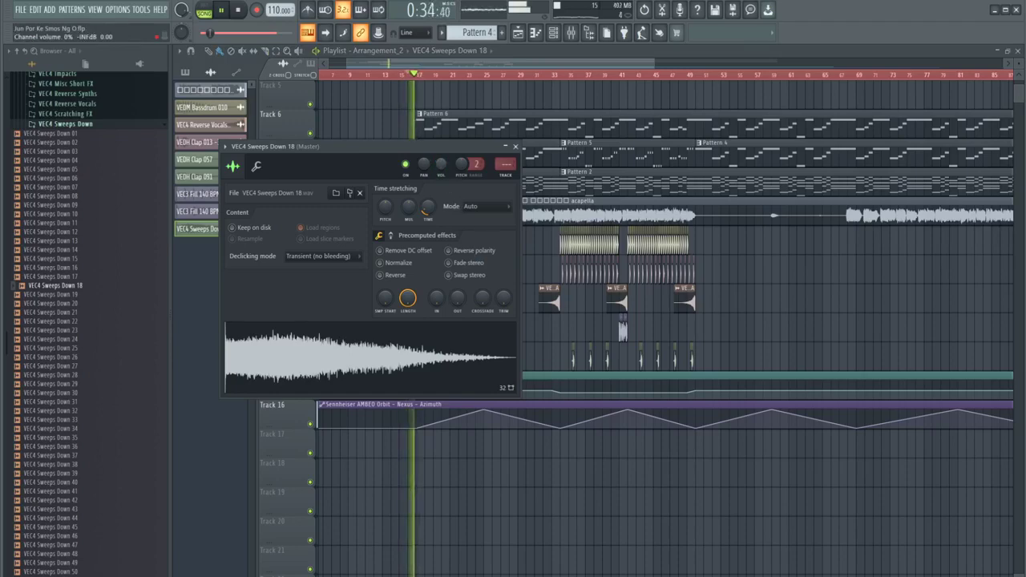
key(ctrl+l)
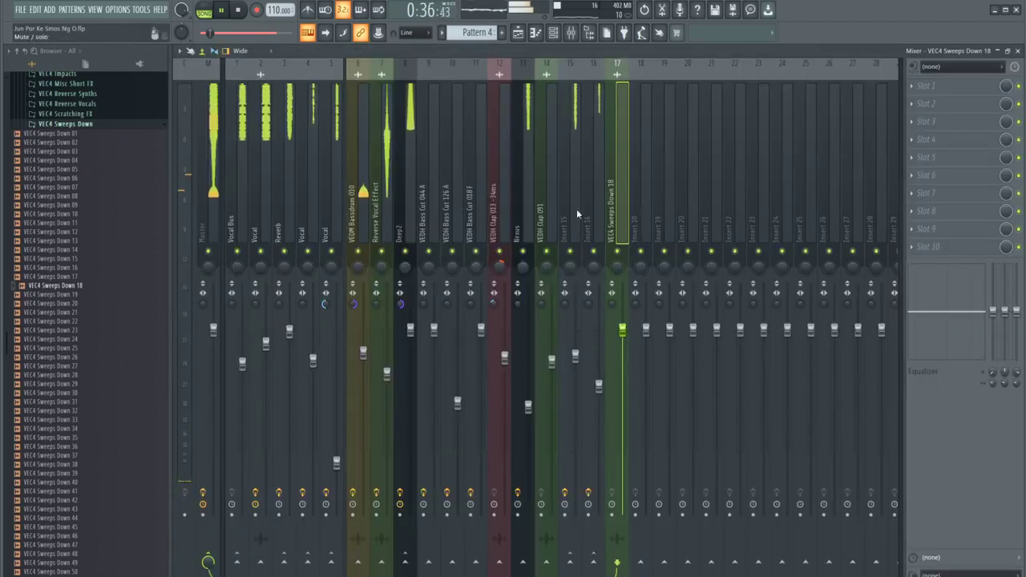
click(513, 32)
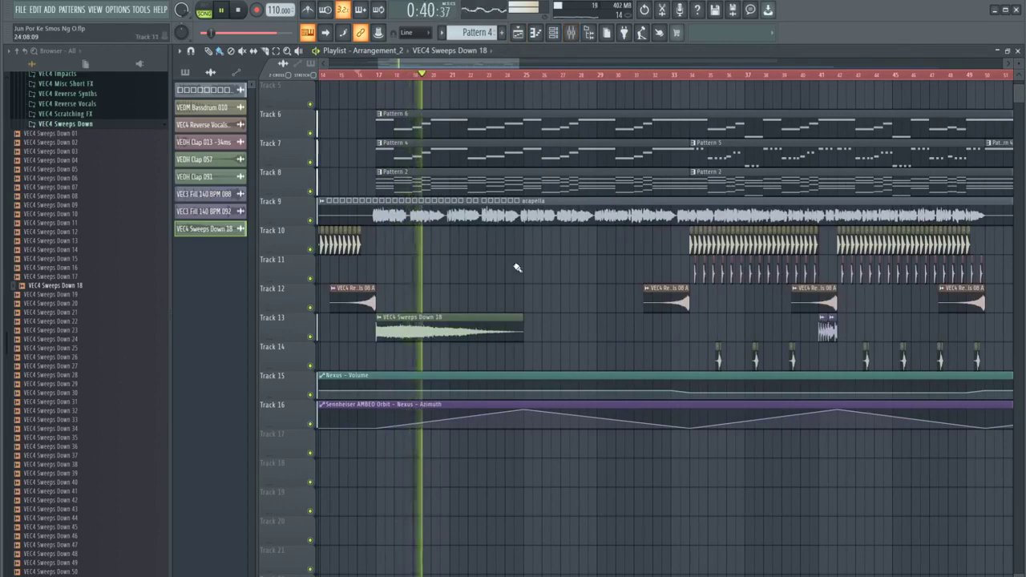
scroll(497, 276, down, 3)
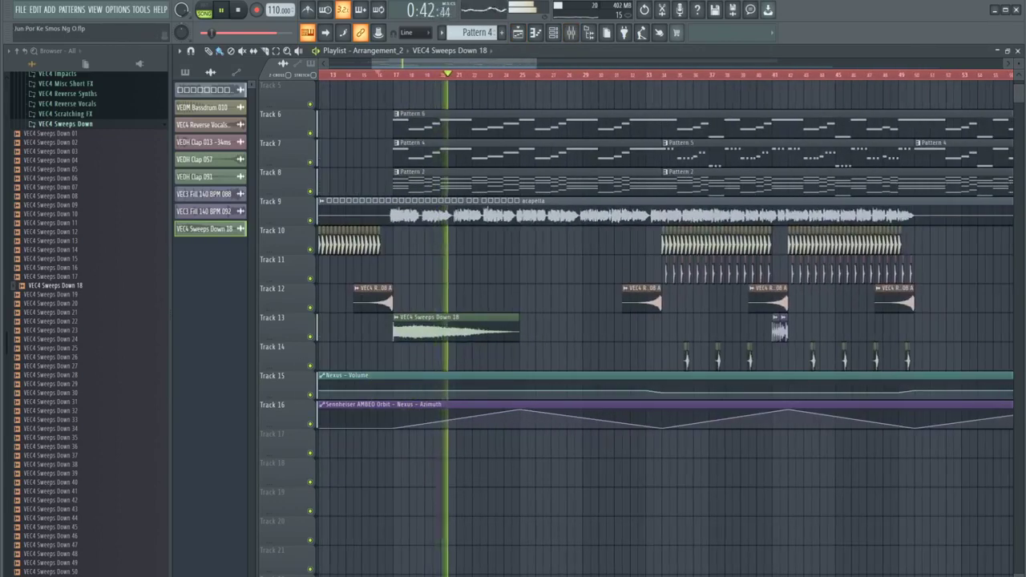
Switch to the other open project and place the acapella from the Khmer Acapella folder on Track 4
click(183, 565)
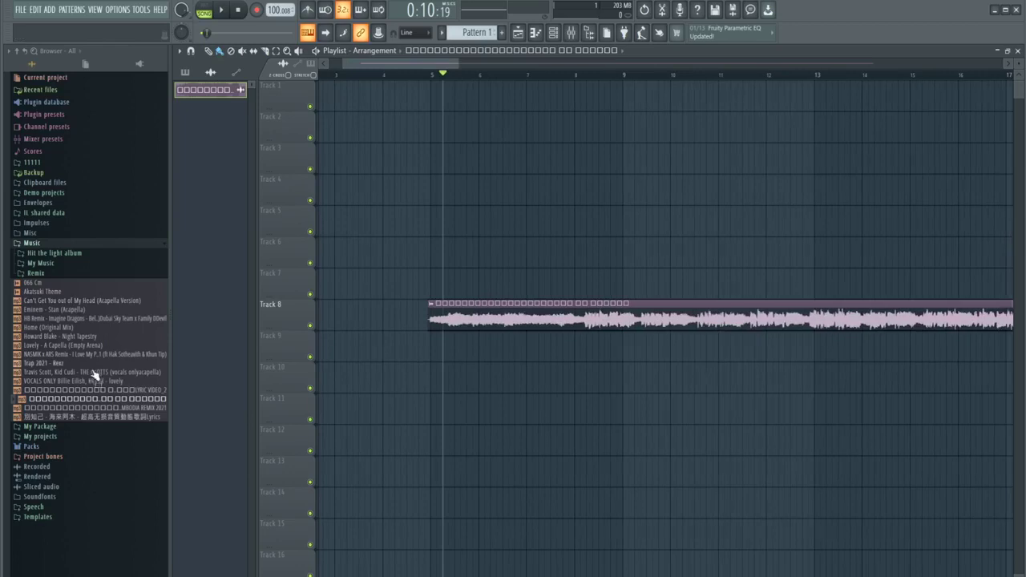
click(42, 426)
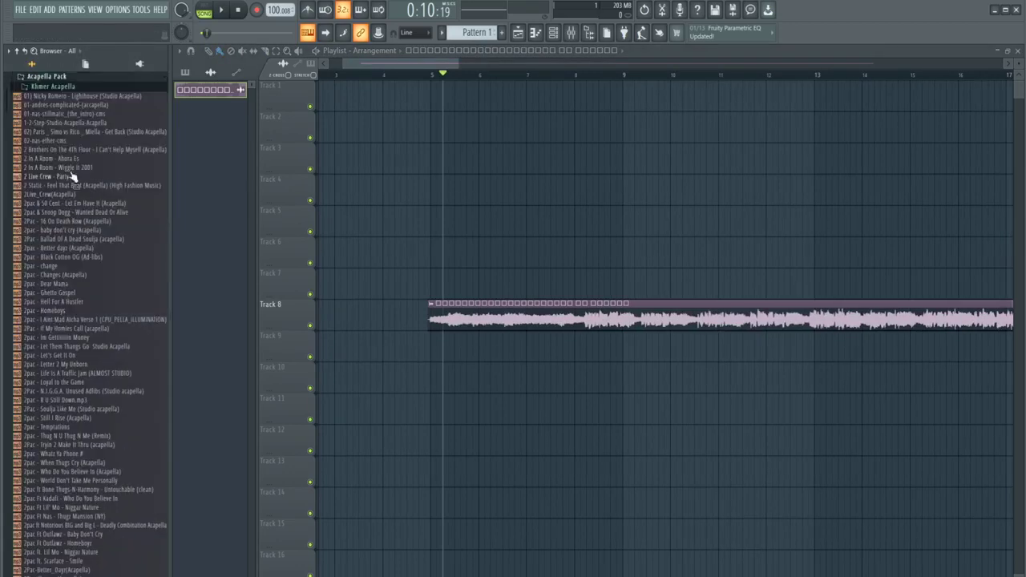
click(57, 86)
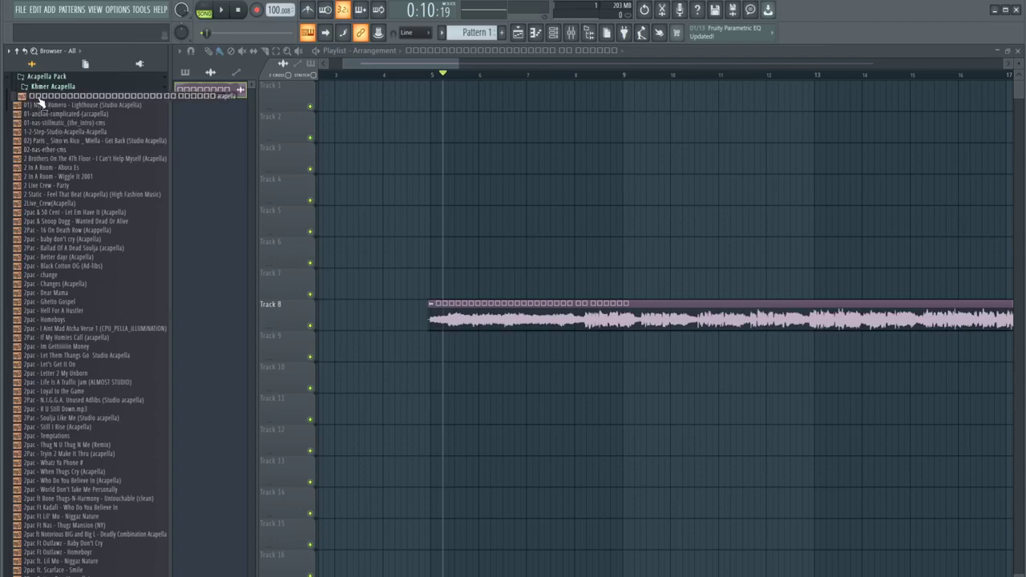
drag(40, 100, 390, 177)
scroll(457, 261, down, 6)
right_click(395, 166)
key(ctrl+z)
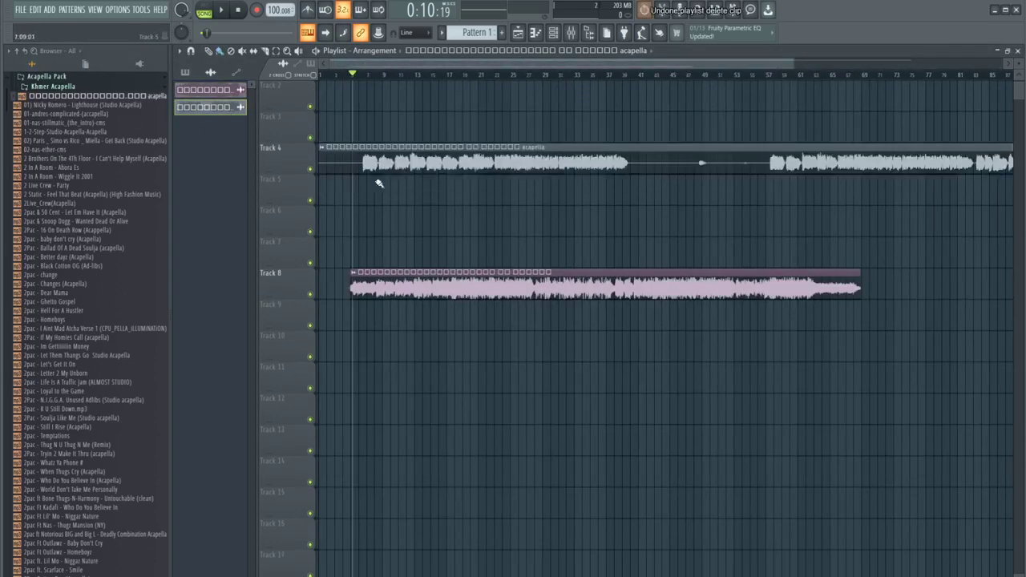
scroll(310, 182, up, 3)
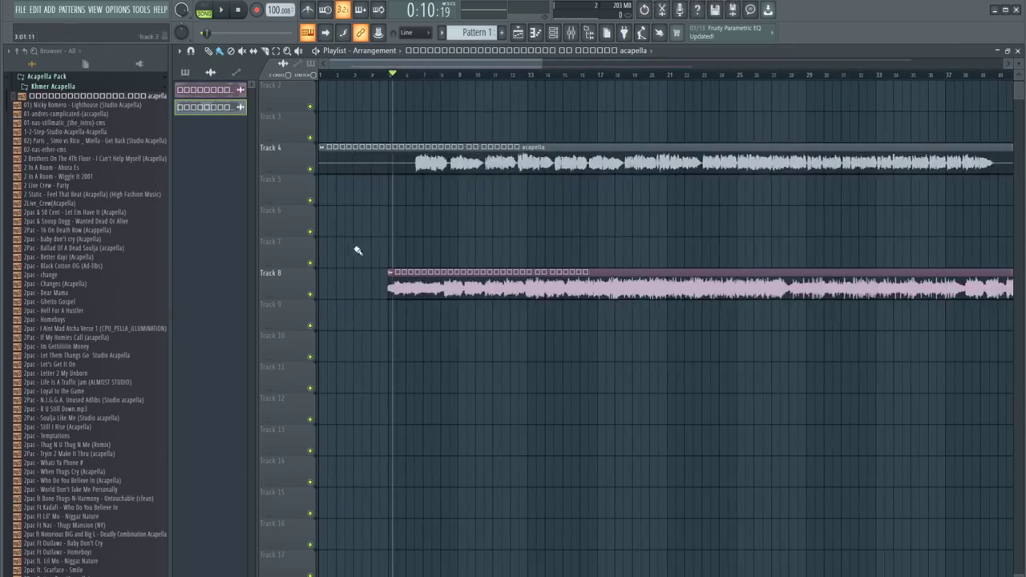
Move the acapella clip to Track 6 and align its start with the song clip on Track 8
click(324, 151)
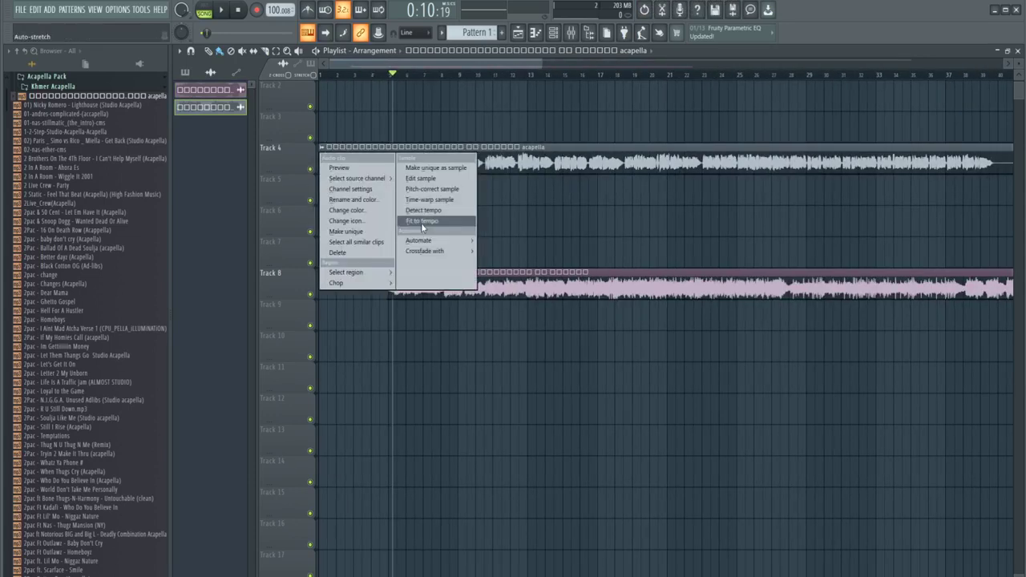
click(582, 222)
drag(548, 190, 471, 222)
scroll(419, 252, up, 12)
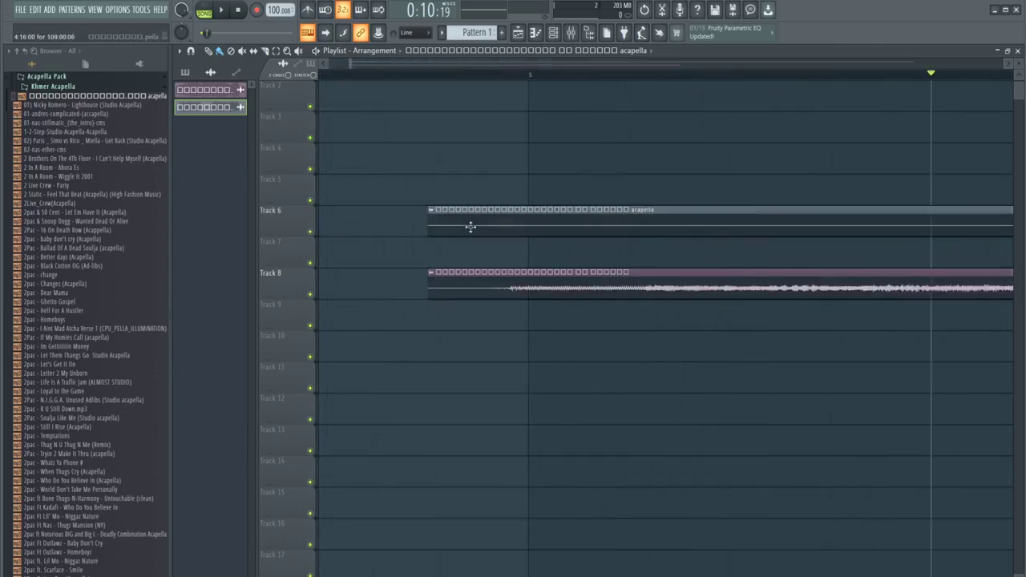
scroll(412, 224, down, 14)
scroll(470, 245, up, 2)
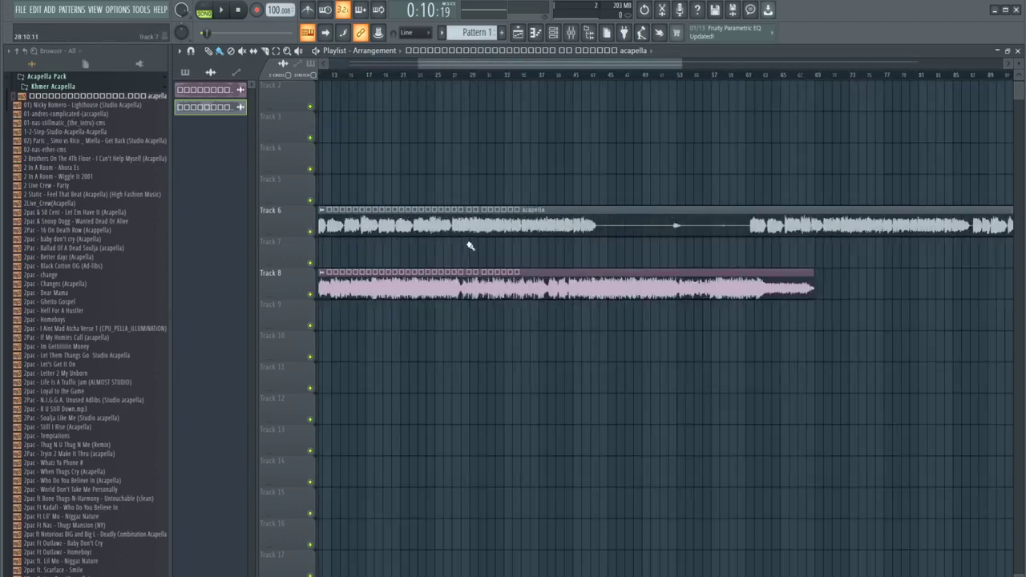
Solo Track 6 and play the acapella from about bar 20
scroll(470, 245, up, 2)
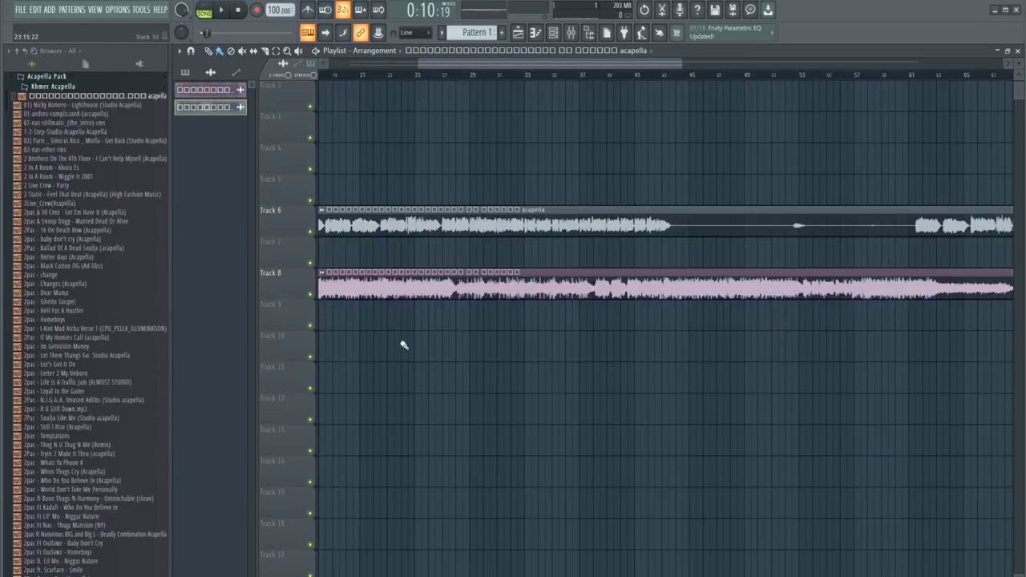
right_click(312, 232)
key(space)
scroll(425, 202, down, 3)
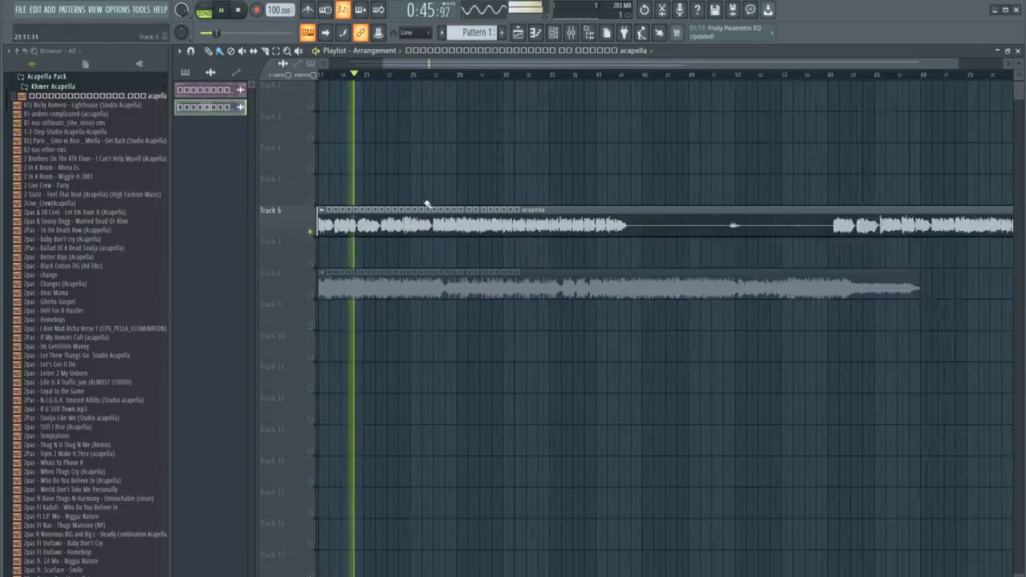
scroll(457, 249, up, 3)
scroll(566, 120, up, 3)
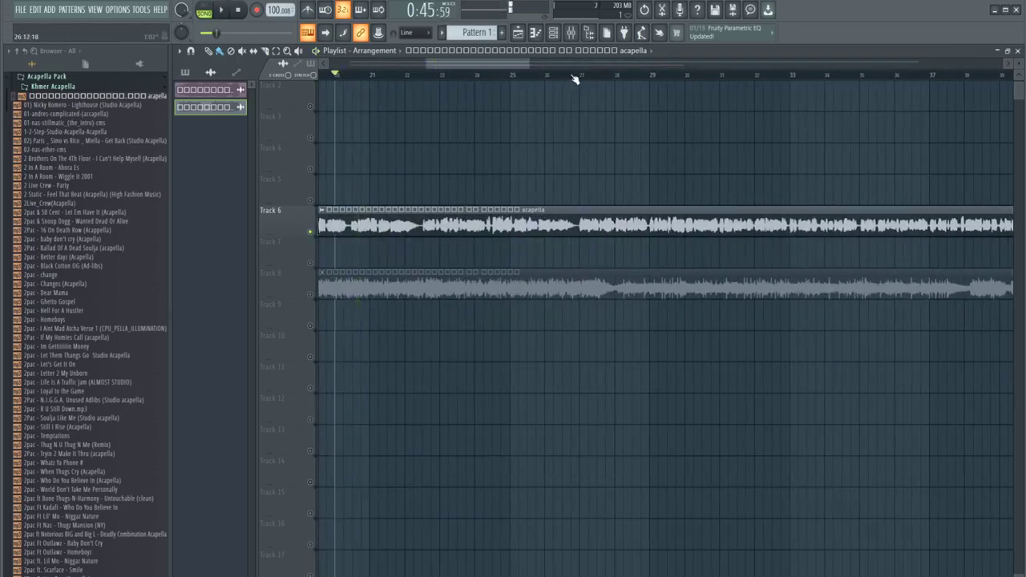
Play the acapella from about bar 26 and slice its clip just before bar 27
click(573, 75)
key(space)
scroll(601, 128, up, 3)
key(space)
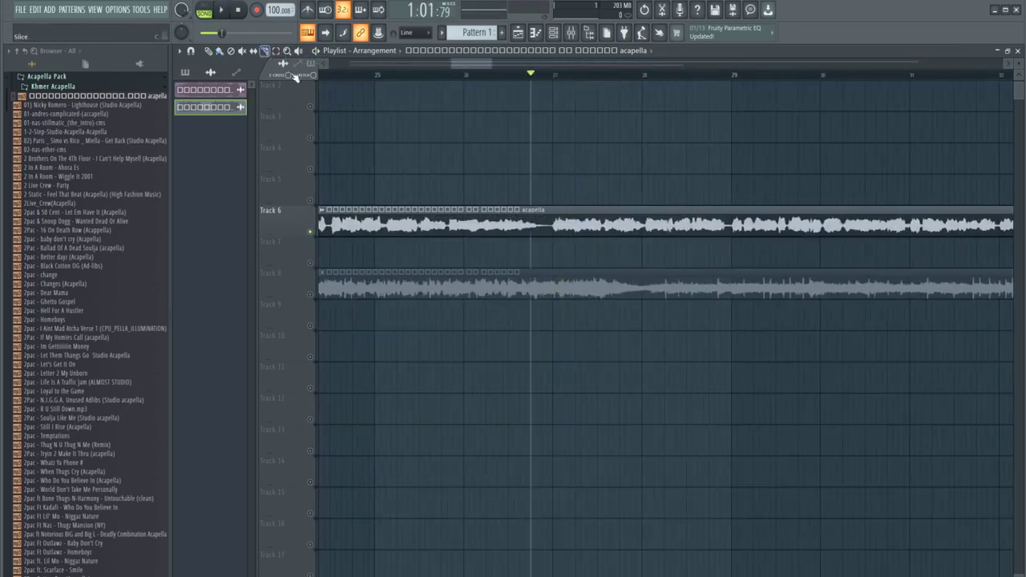
scroll(584, 229, up, 3)
click(489, 226)
key(space)
scroll(495, 229, down, 1)
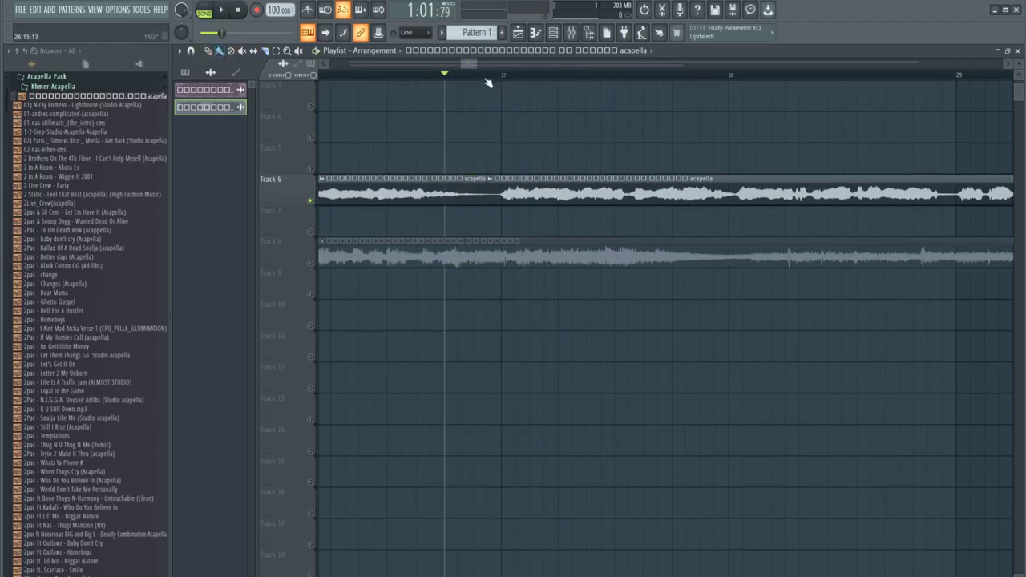
Play a time selection from the slice to about bar 29 and delete the acapella section before the slice
drag(487, 79, 1013, 94)
key(space)
scroll(886, 128, down, 5)
scroll(377, 116, up, 2)
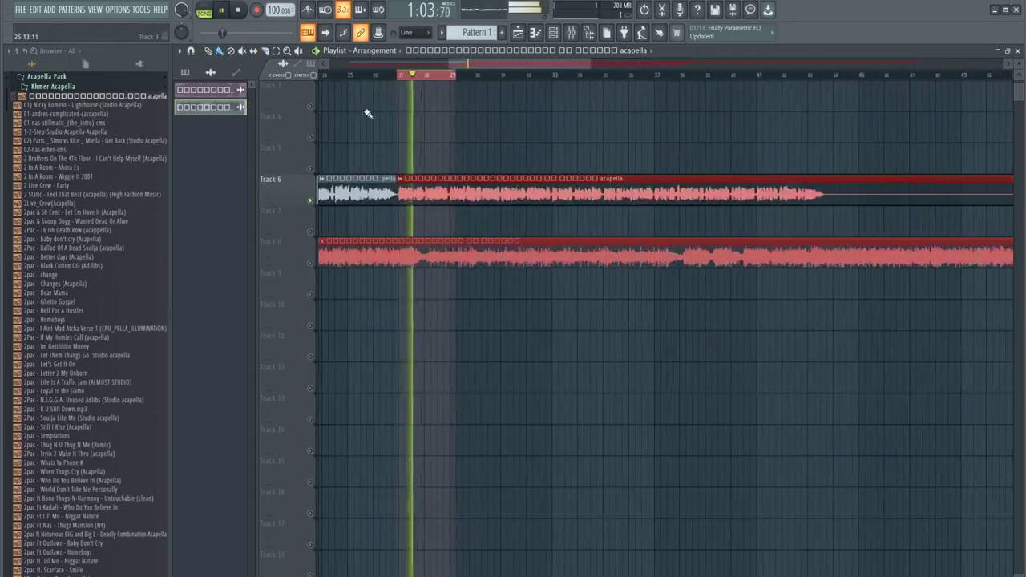
scroll(440, 79, up, 3)
key(space)
right_click(354, 193)
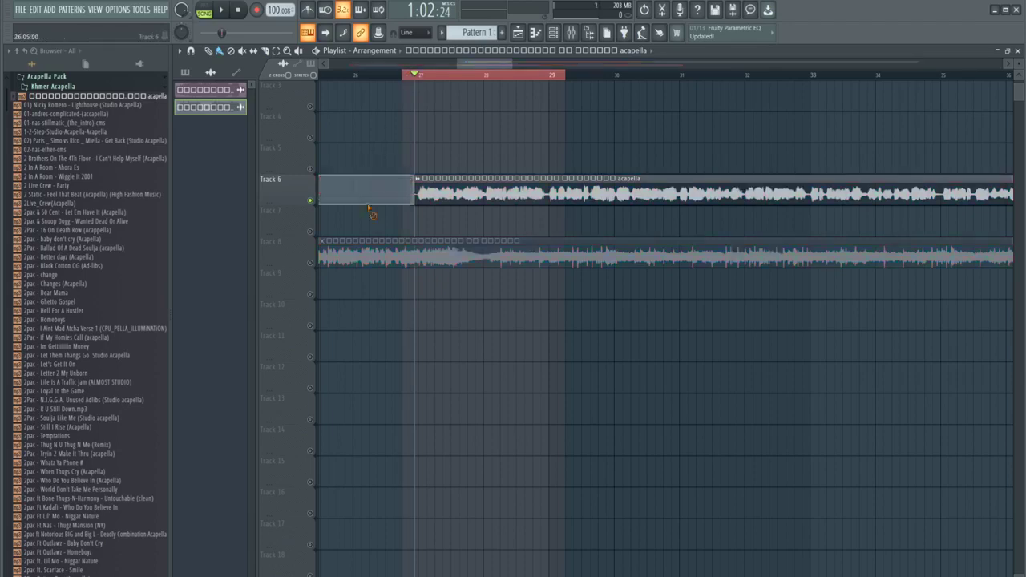
Extend the playlist time selection to run from 26:09:00 to about bar 44, covering the acapella verse
drag(405, 81, 394, 86)
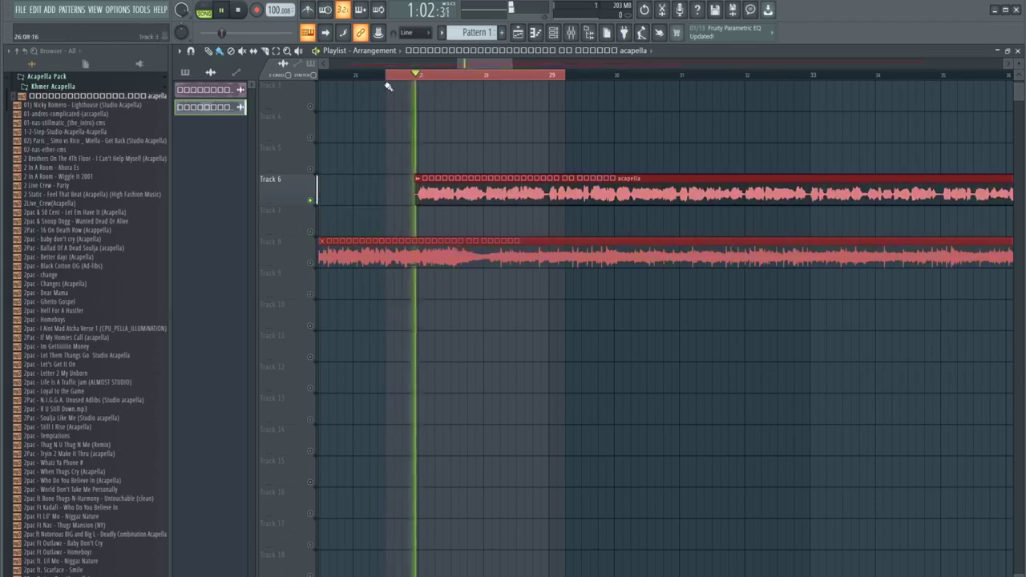
scroll(387, 84, down, 3)
drag(466, 77, 901, 77)
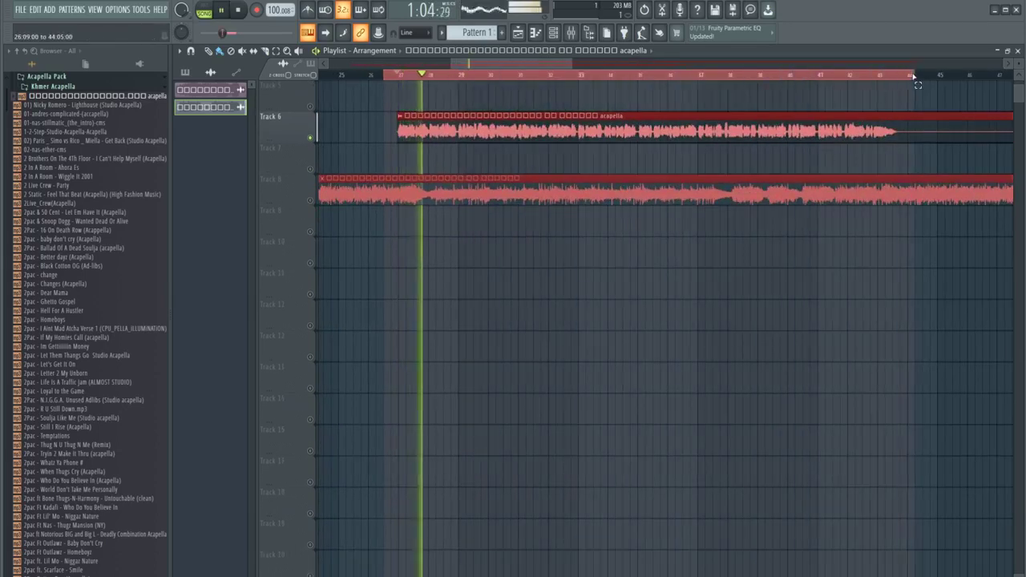
Stop playback and render the selected range from the armed Master mixer track to a new audio clip
key(F9)
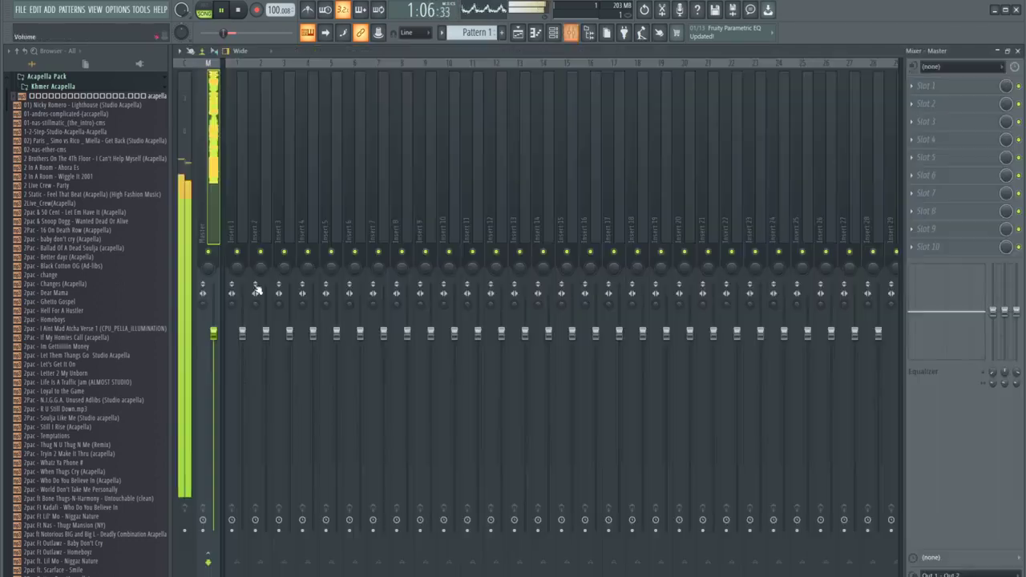
click(180, 51)
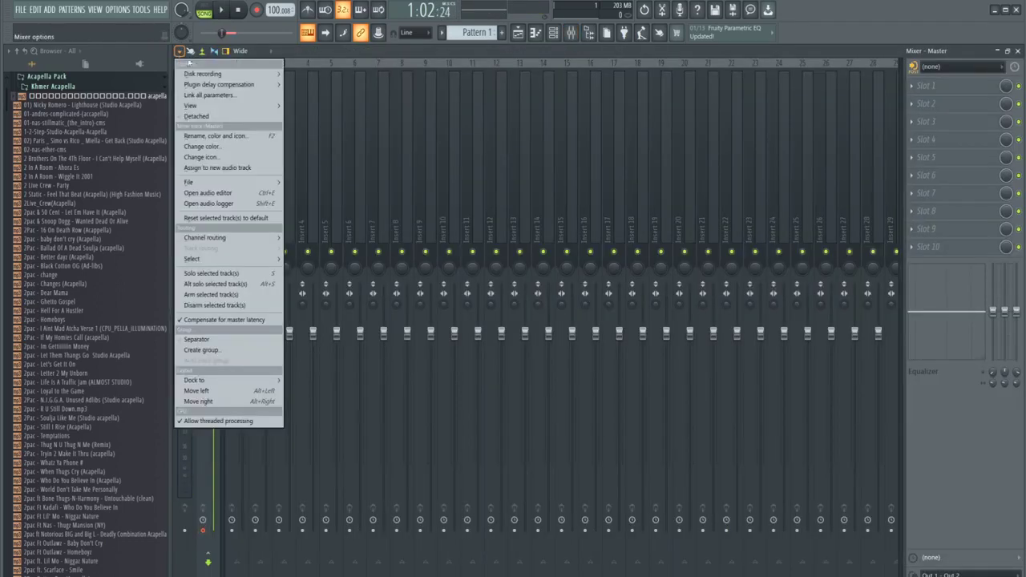
mouse_move(208, 70)
click(321, 73)
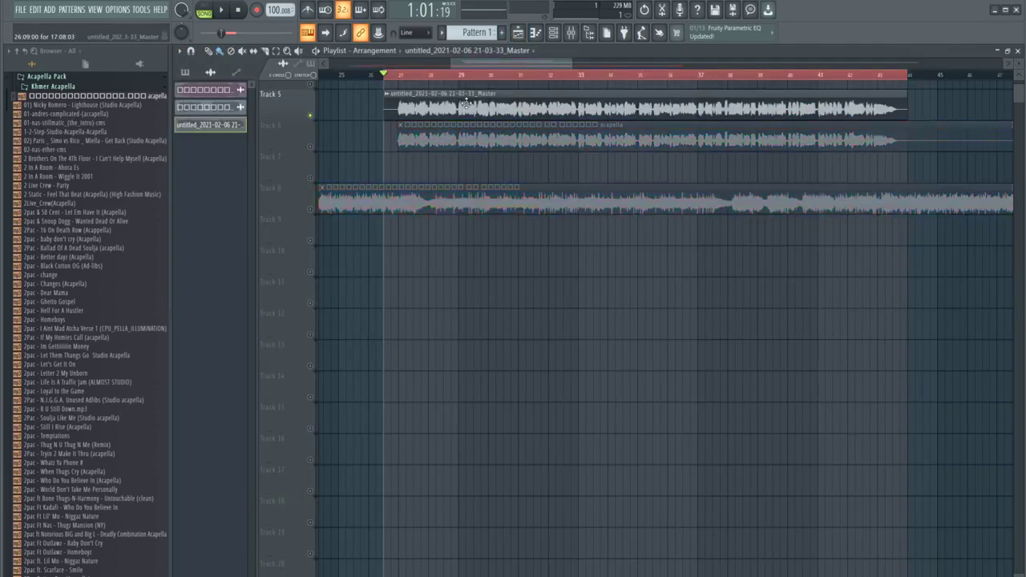
Open the rendered Master clip's channel settings and load its sample in the Edison audio editor
double_click(466, 102)
right_click(383, 361)
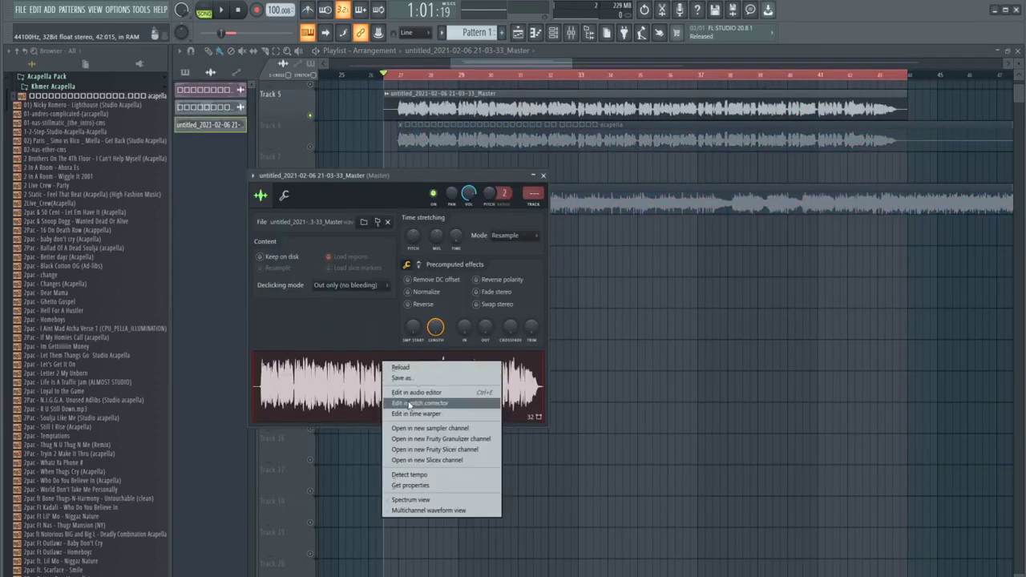
click(416, 392)
Show the unsorted channels, convert the vocal in Edison to a score and dump it to the Sampler channel's piano roll
key(F6)
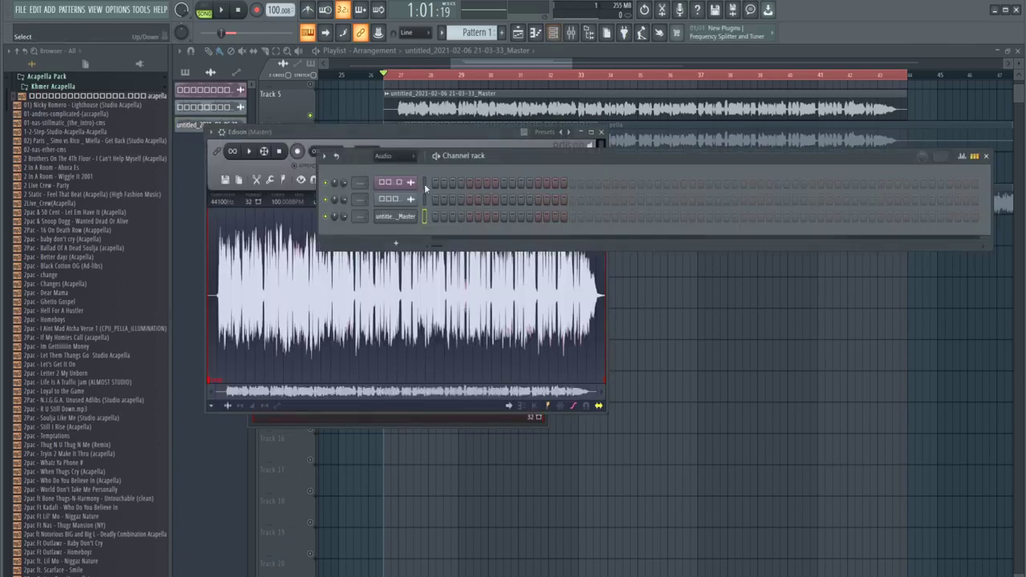
click(391, 194)
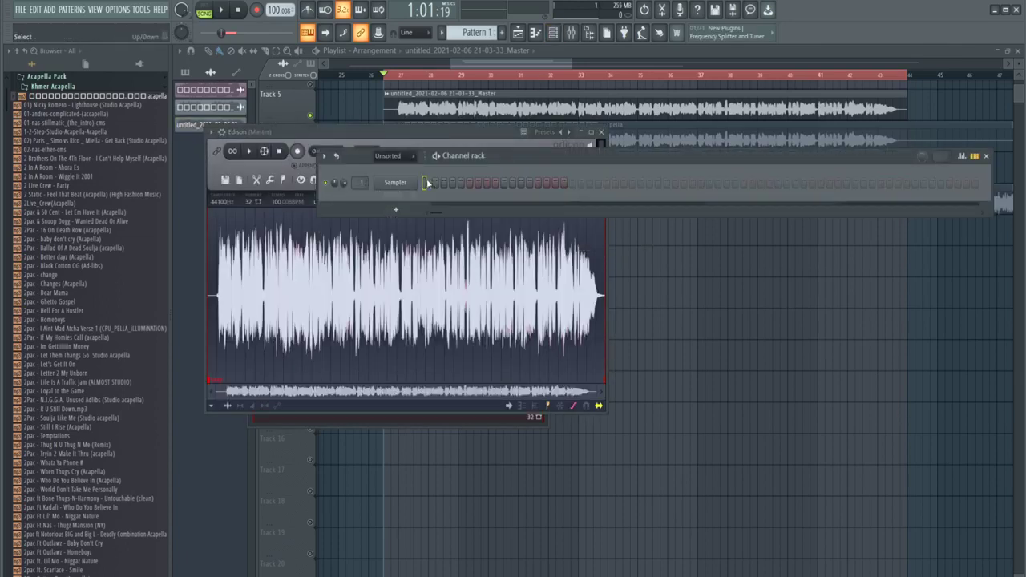
click(270, 183)
click(426, 433)
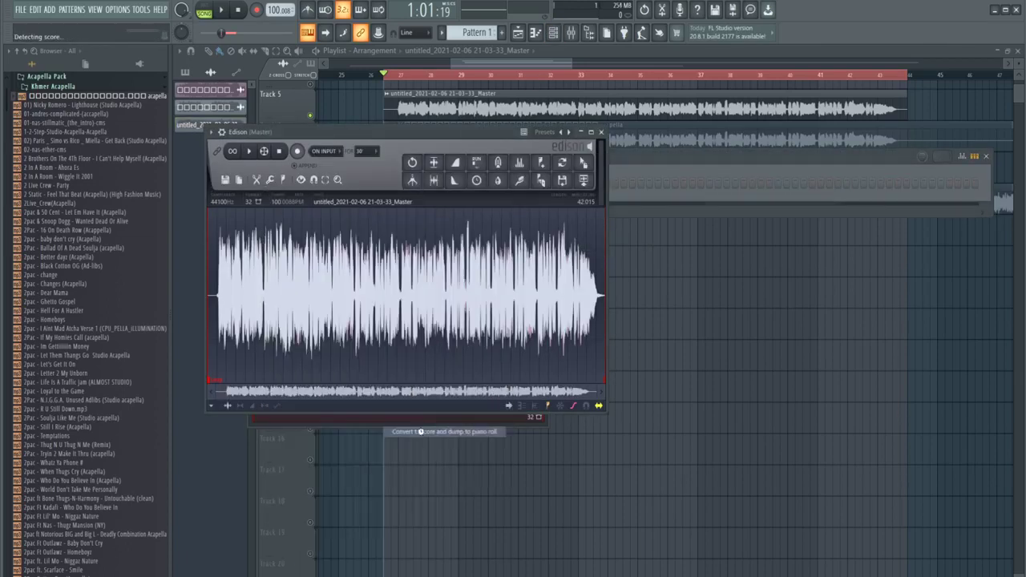
click(553, 32)
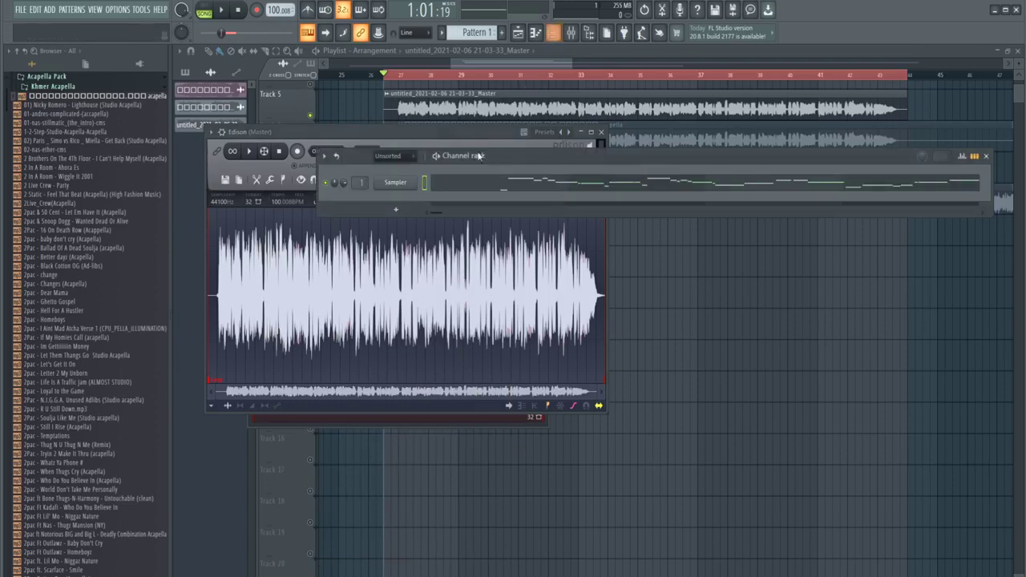
Add an FL Keys channel to the channel rack and close its plugin window
click(396, 209)
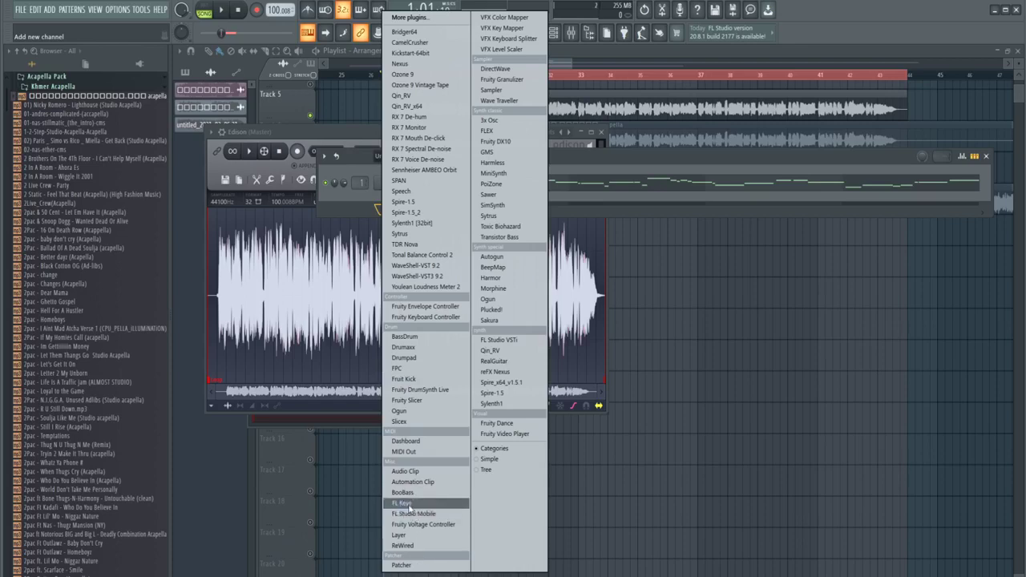
click(401, 503)
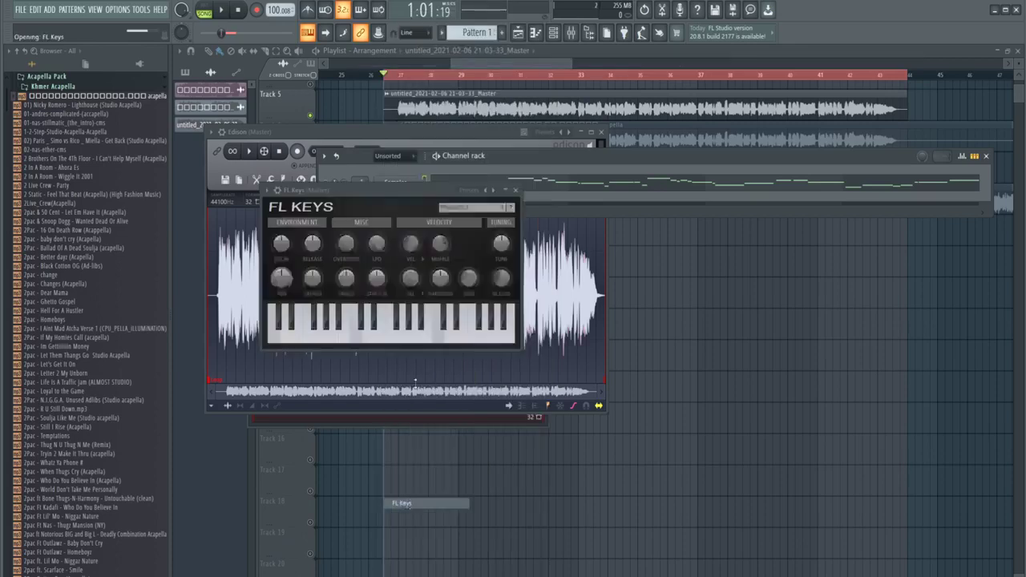
click(517, 192)
Open the FL Keys channel's piano roll, play the arrangement, and return to the playlist
right_click(400, 202)
click(421, 206)
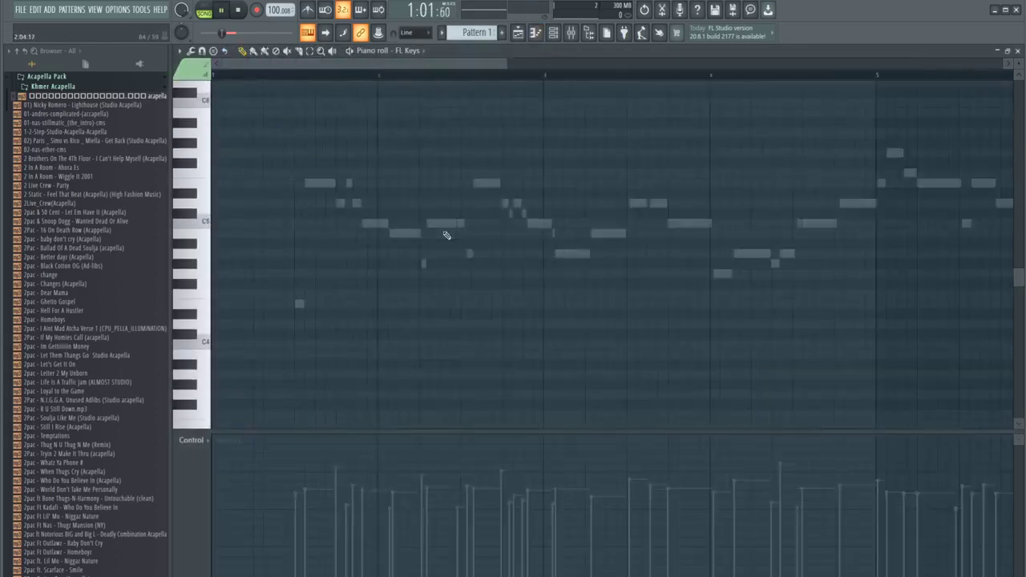
scroll(447, 235, down, 3)
key(F5)
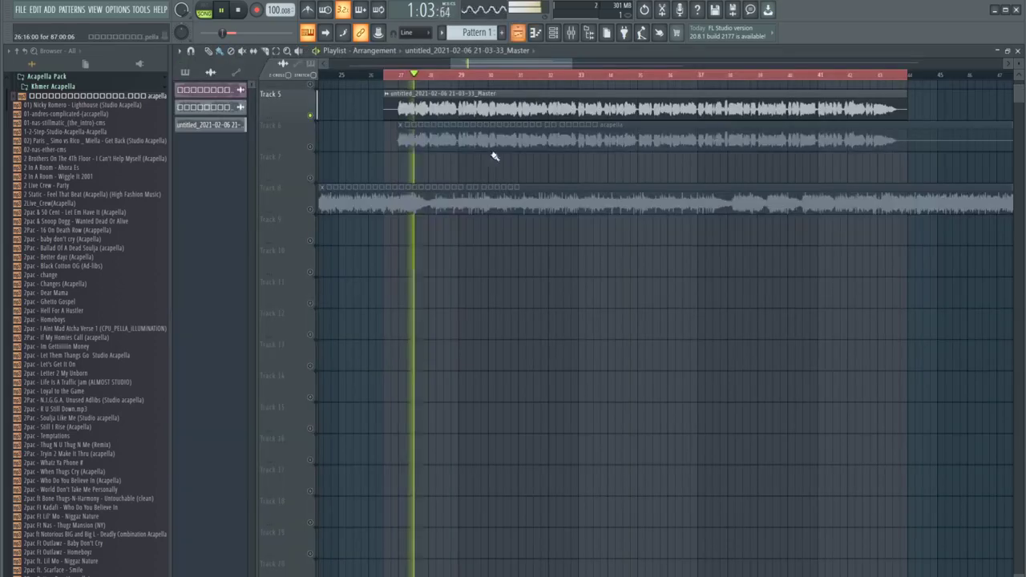
Set the Master clip's channel volume to 47% and compare tracks 5 and 6, leaving track 5 active and track 6 muted
double_click(427, 108)
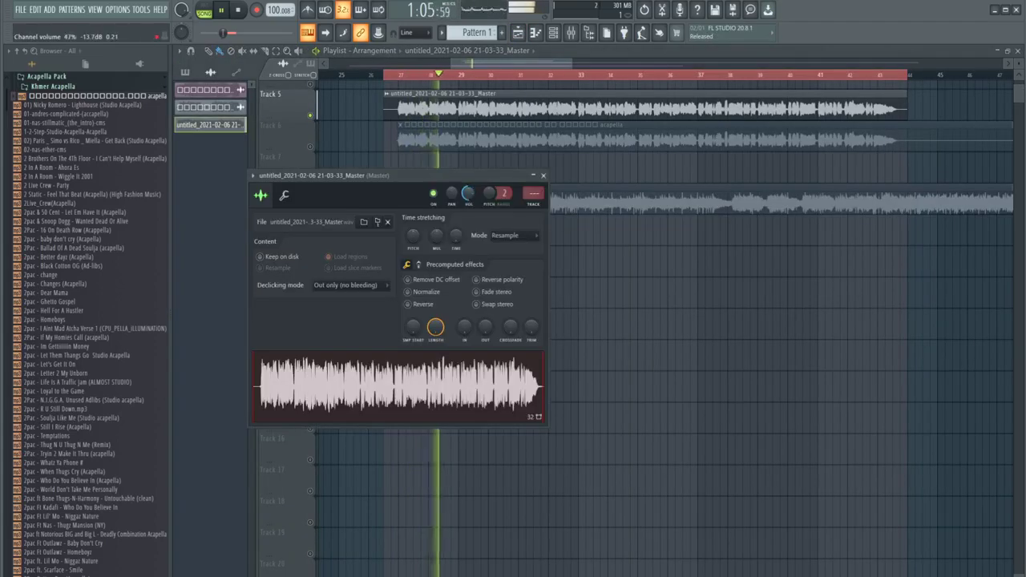
click(318, 152)
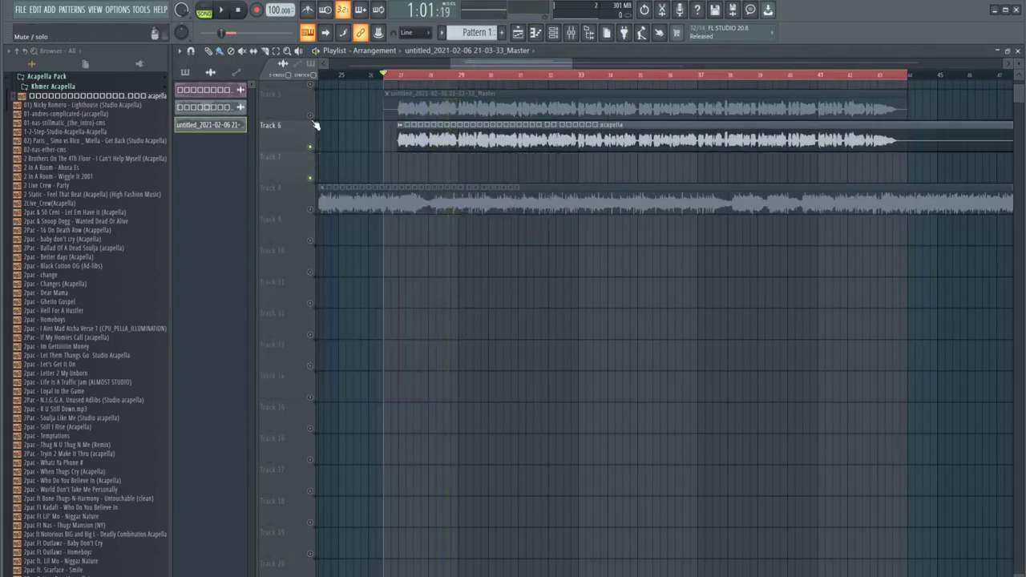
right_click(316, 122)
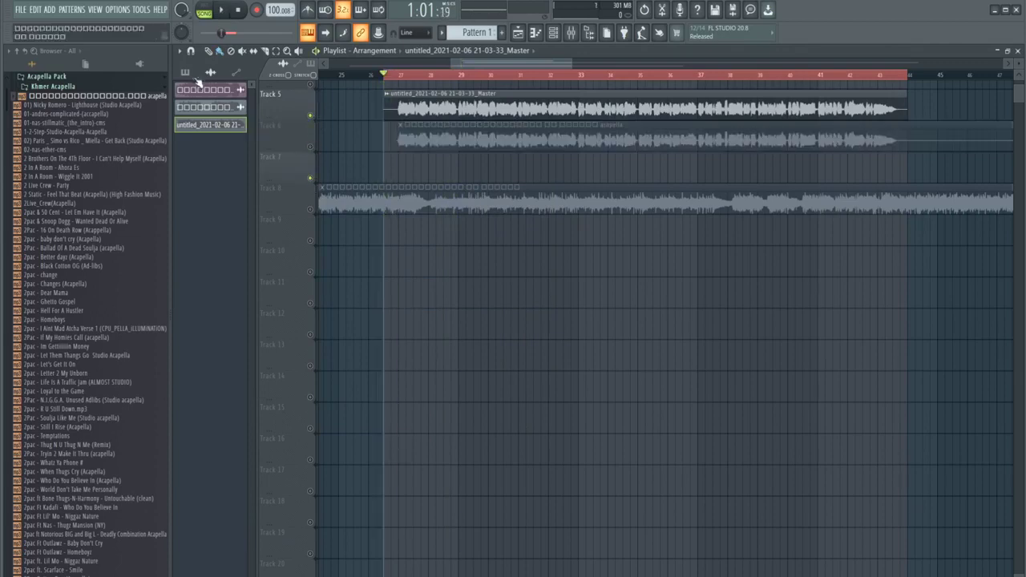
Place Pattern 1 on track 7 aligned with the Master clip, delete the song clip from track 8, and play the arrangement
drag(198, 102, 408, 170)
scroll(407, 172, up, 3)
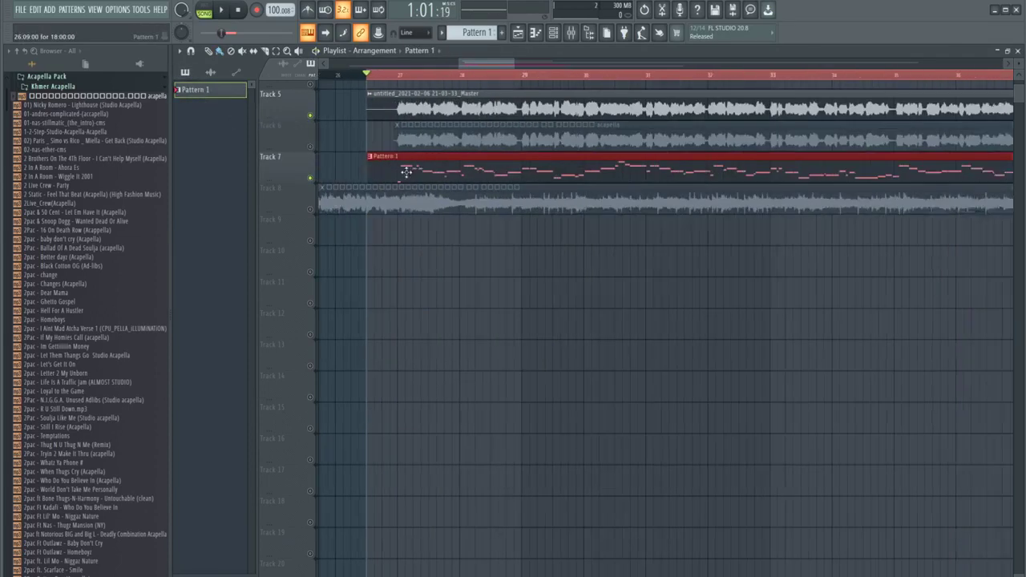
right_click(319, 206)
key(space)
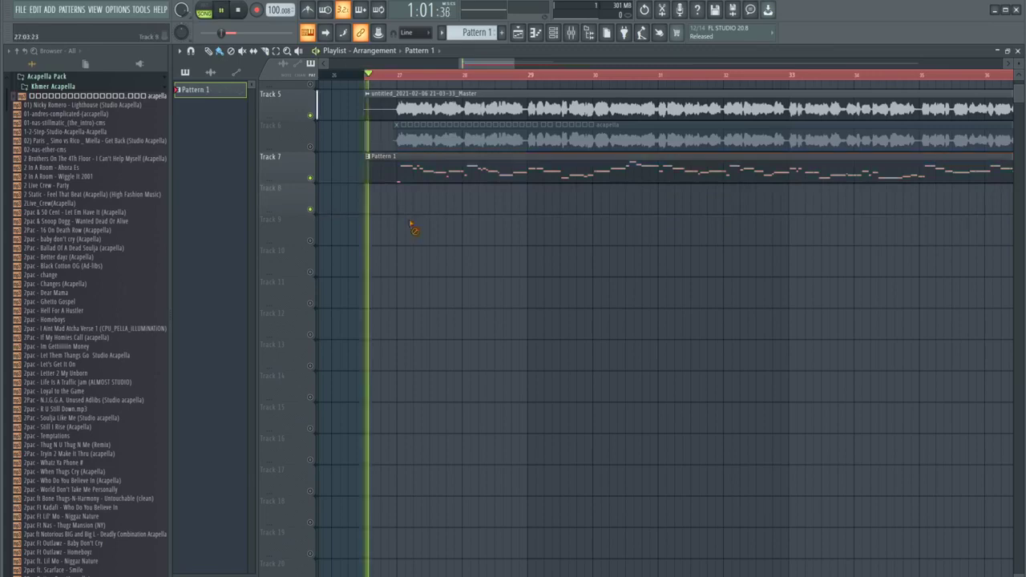
scroll(394, 188, up, 2)
key(space)
scroll(328, 190, down, 2)
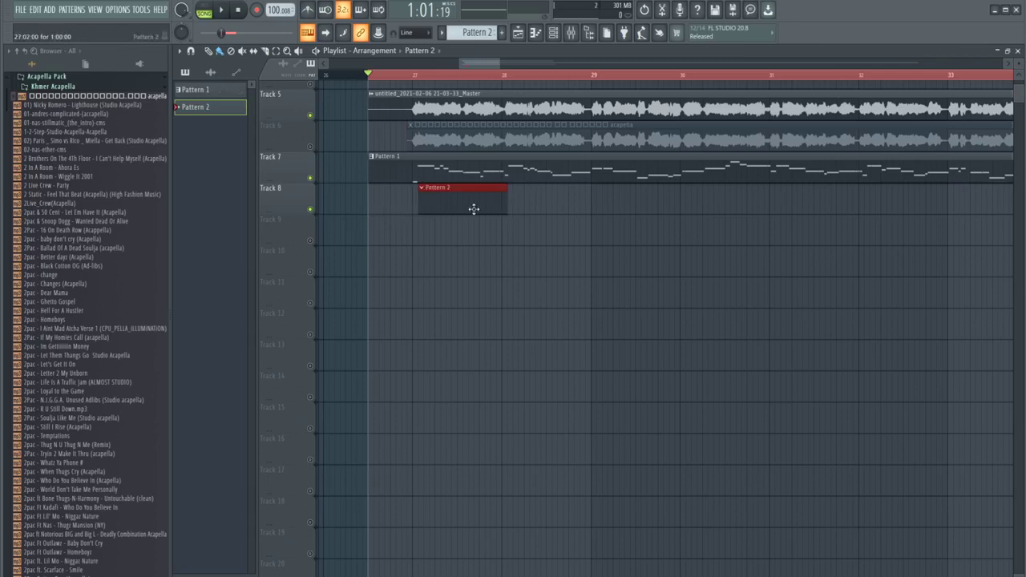
Open the piano roll, view the Sampler channel's Pattern 1 notes, and switch to the FL Keys channel
click(537, 35)
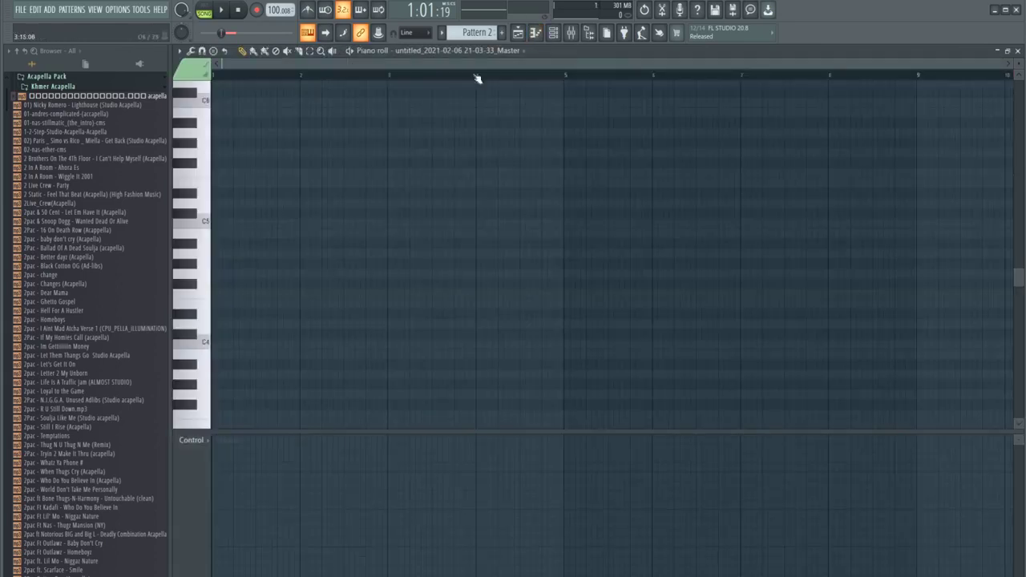
click(465, 50)
click(428, 113)
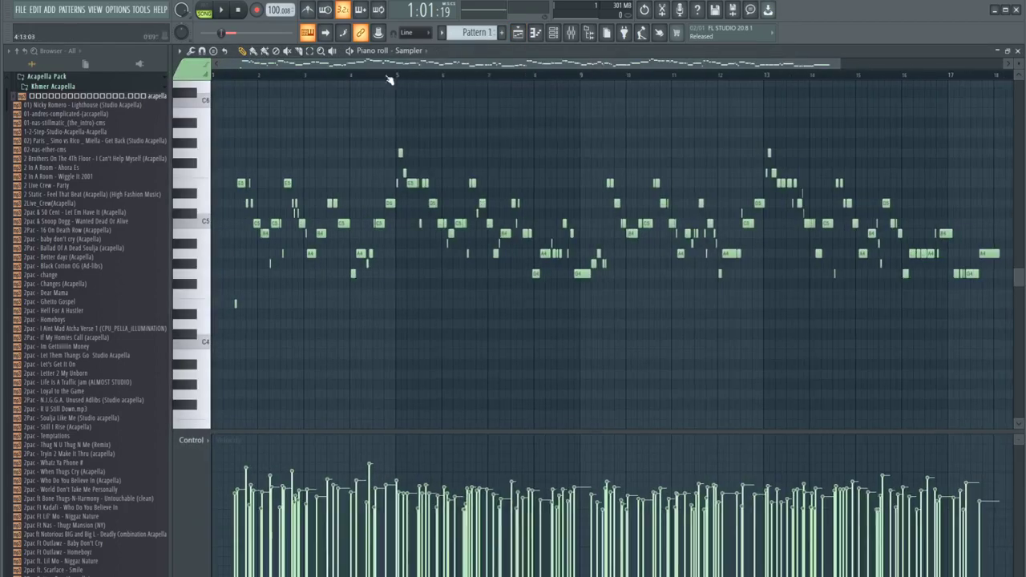
click(408, 50)
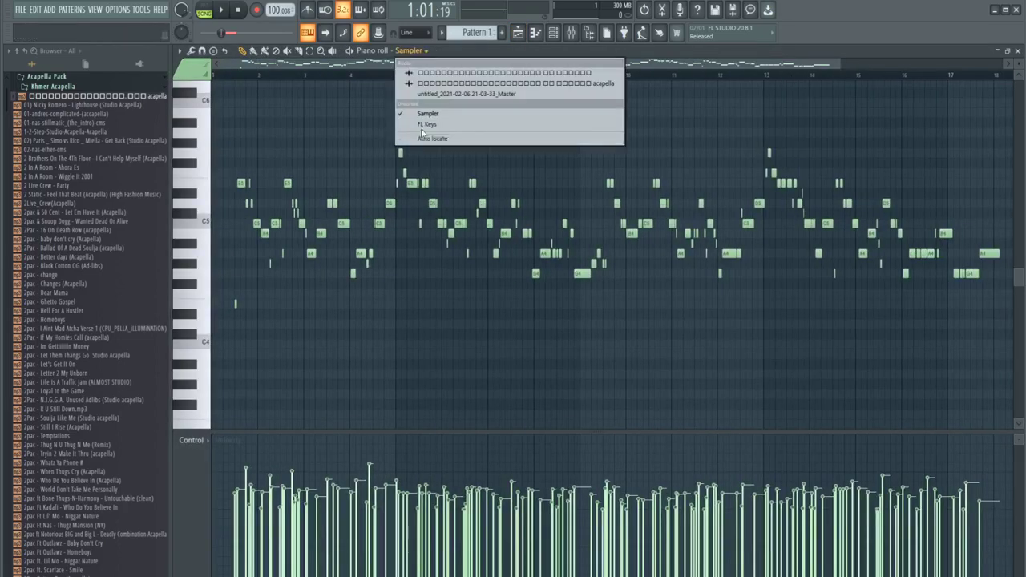
click(425, 124)
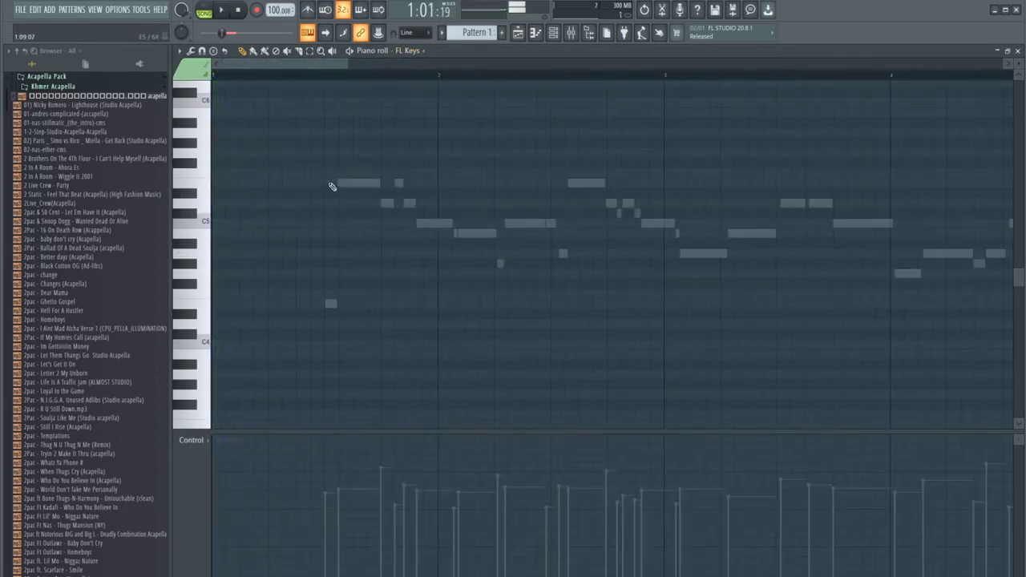
Draw consecutive two-step notes E4, E5, D5 and C5 before bar 2 in FL Keys, checking them against playback
key(space)
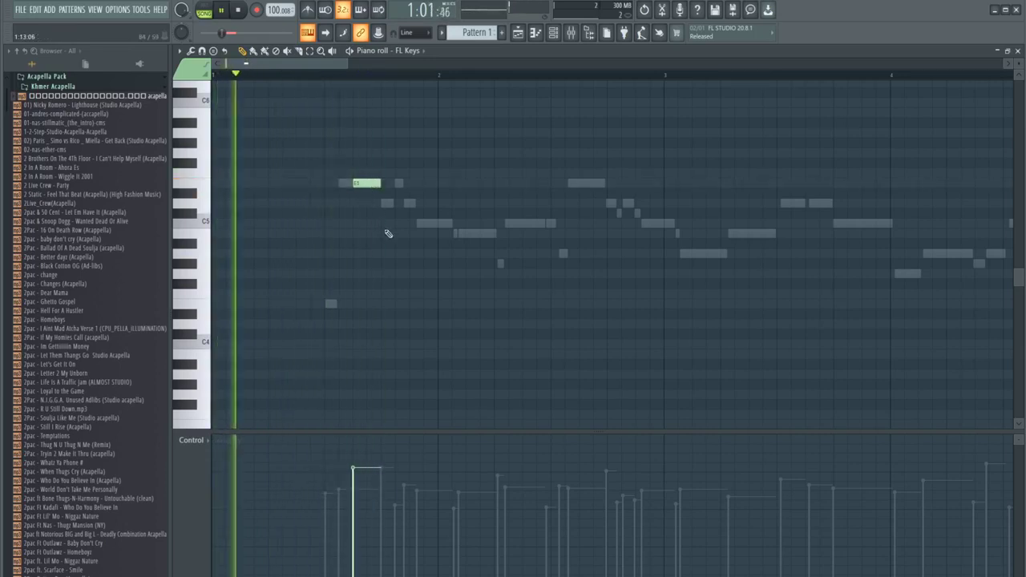
click(393, 203)
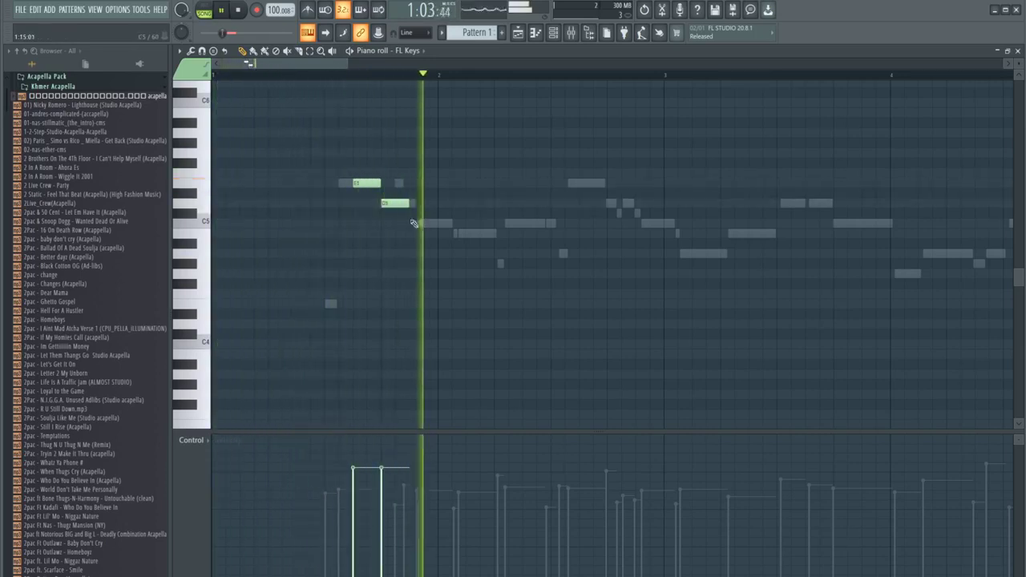
click(415, 183)
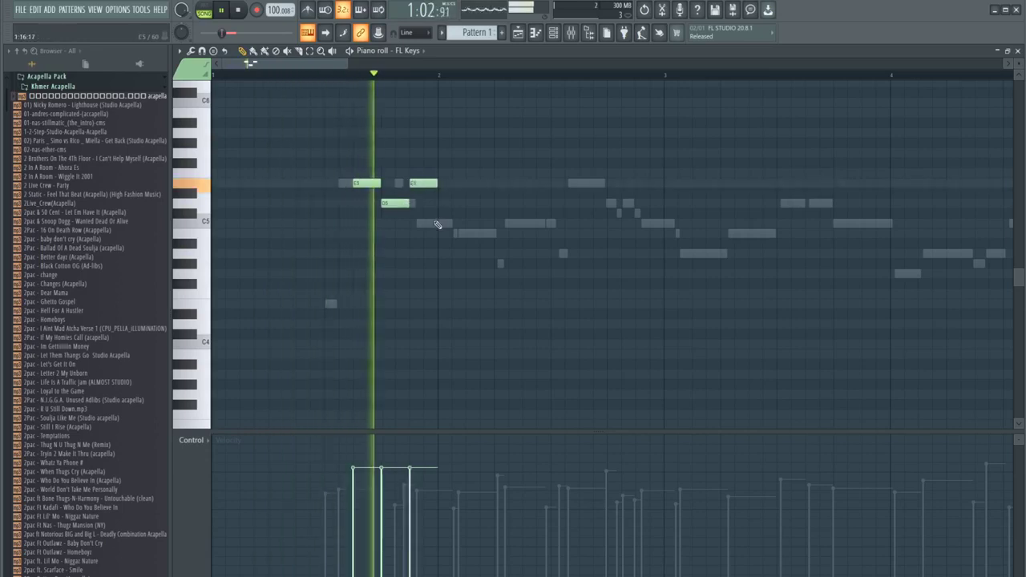
right_click(423, 183)
right_click(369, 183)
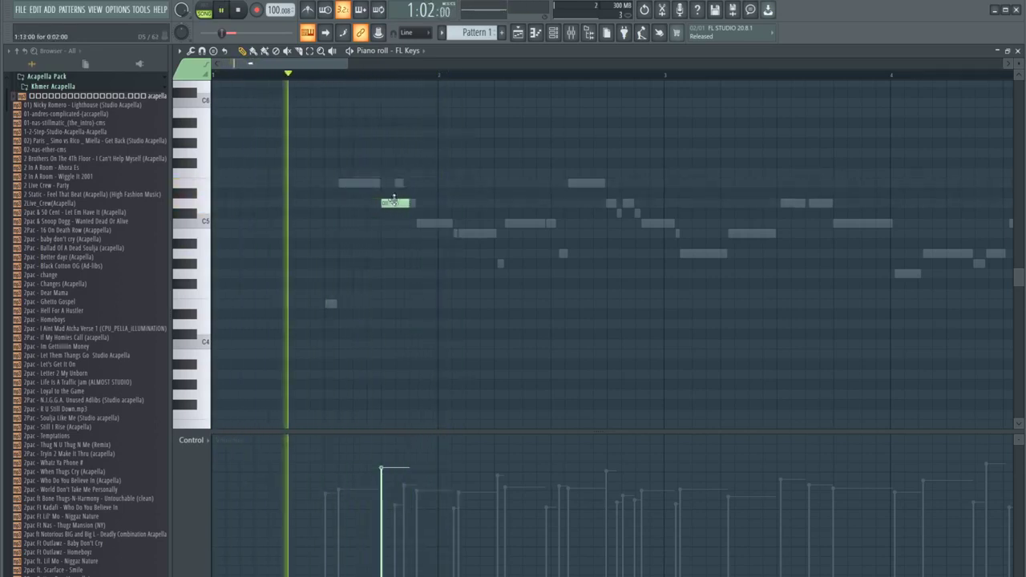
click(433, 223)
key(space)
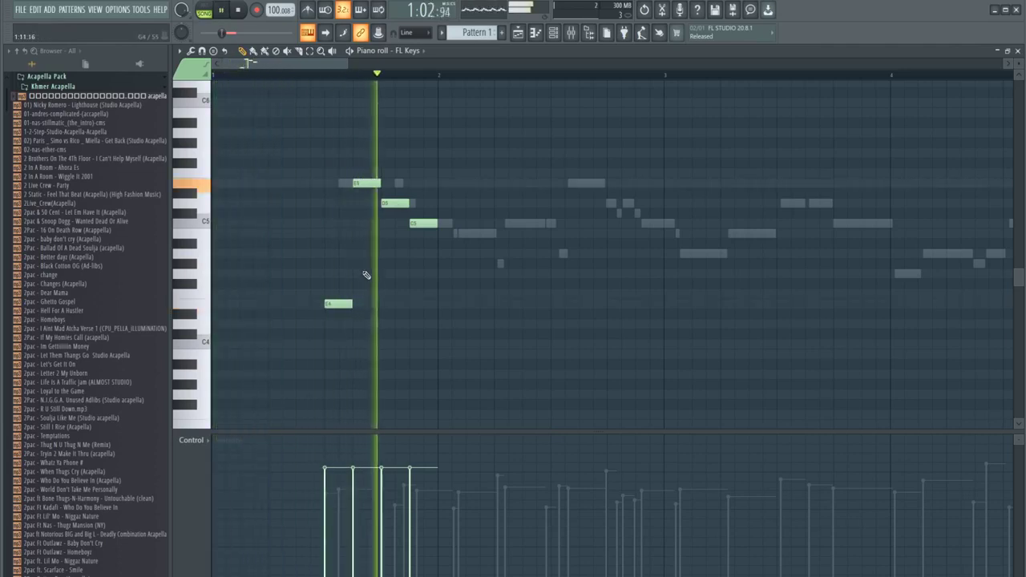
key(space)
key(space)
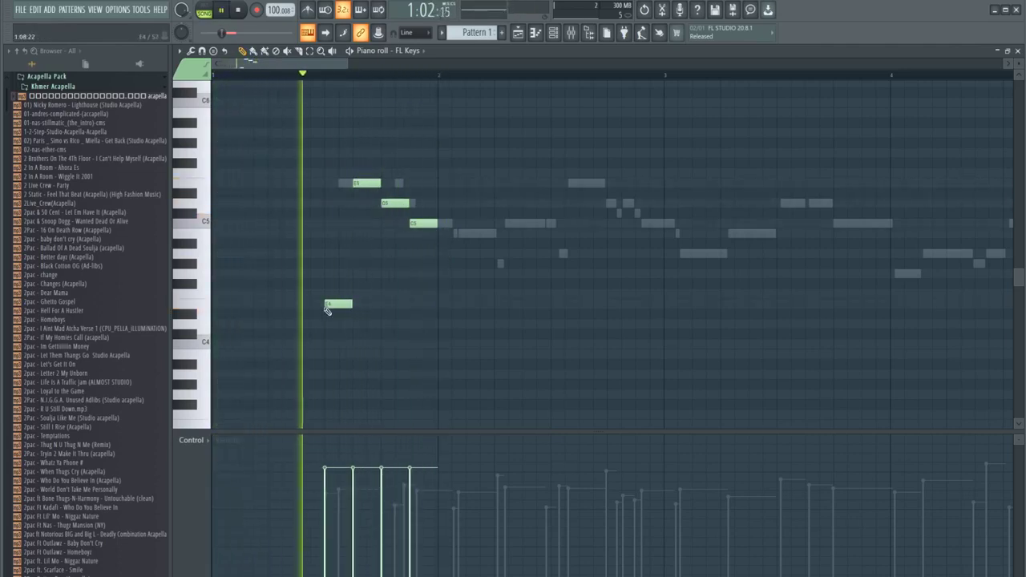
key(space)
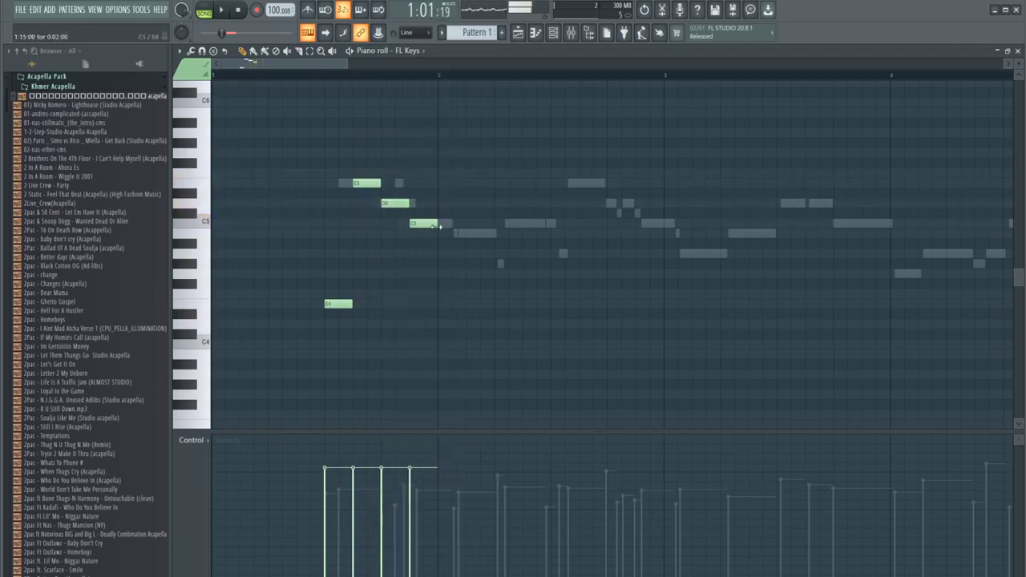
Lengthen the C5 note to four steps, then add a two-step B4 and a four-step C5 in bar 2
drag(456, 227, 493, 237)
click(470, 235)
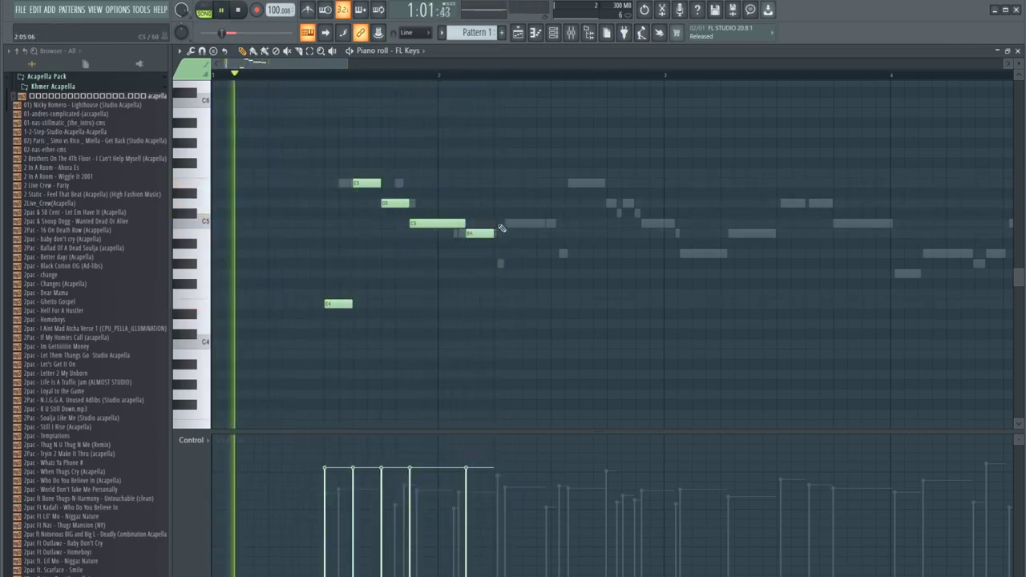
click(501, 227)
drag(517, 225, 544, 225)
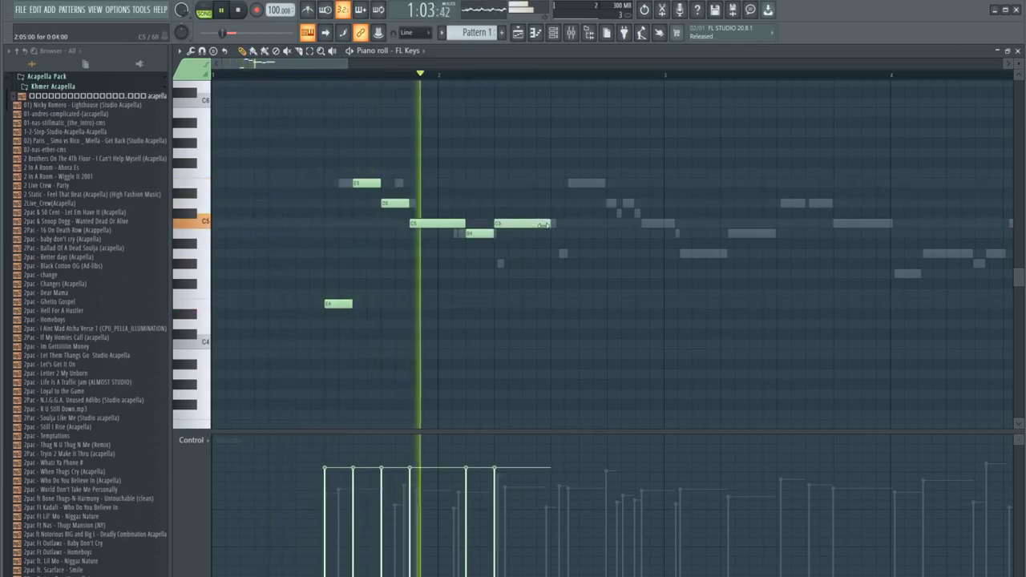
Repeat the opening phrase with two-step notes E4, E5, D5 and C5 in the second half of bar 2
key(space)
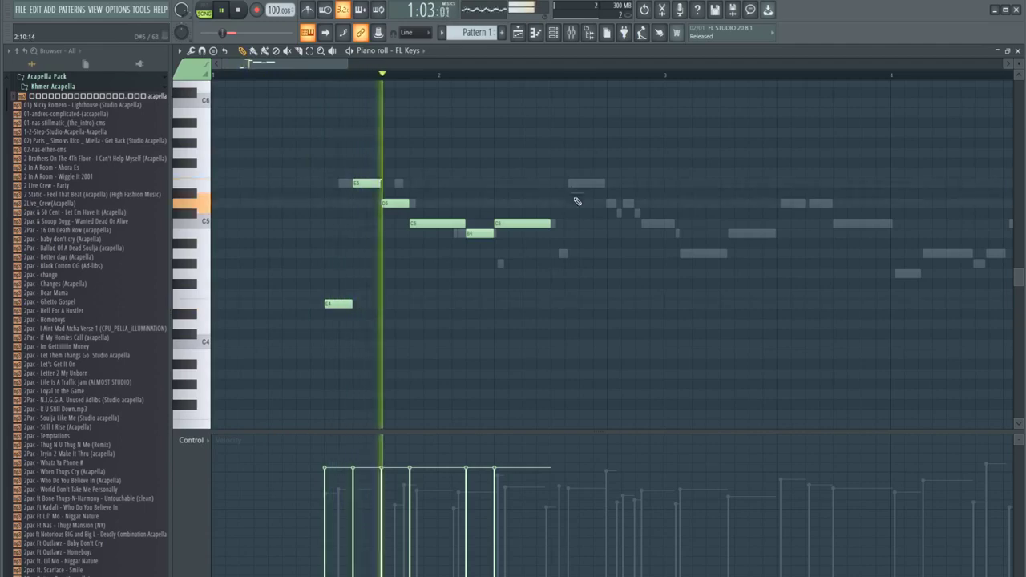
click(555, 304)
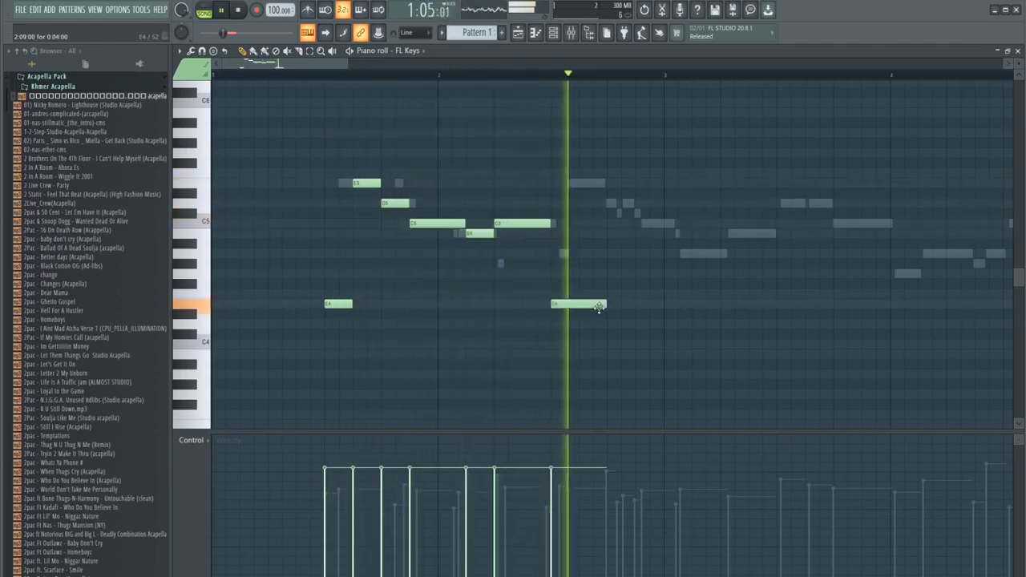
click(586, 184)
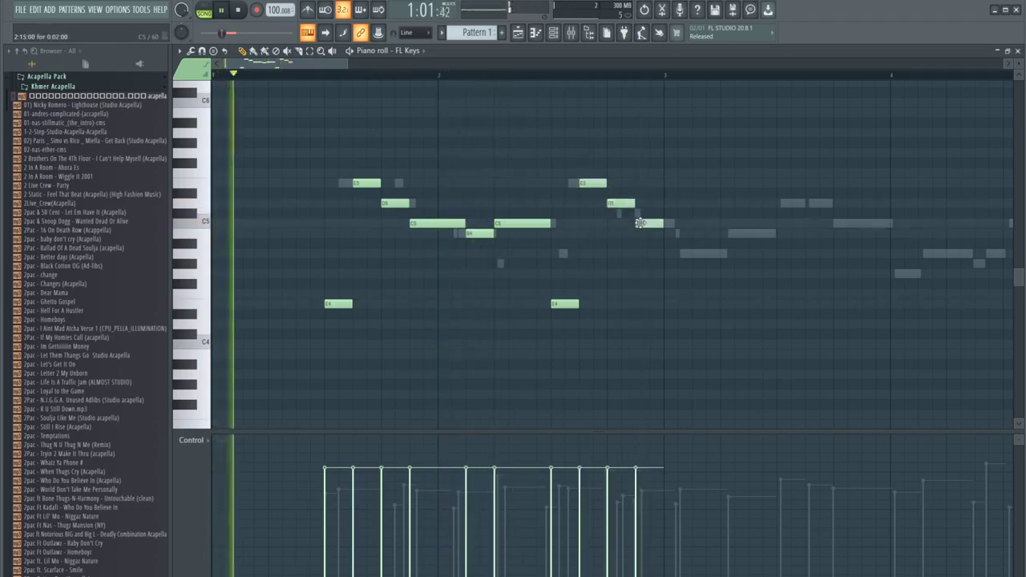
Return to the playlist, enable the metronome, and play the vocal with Pattern 1 to check the timing
click(518, 32)
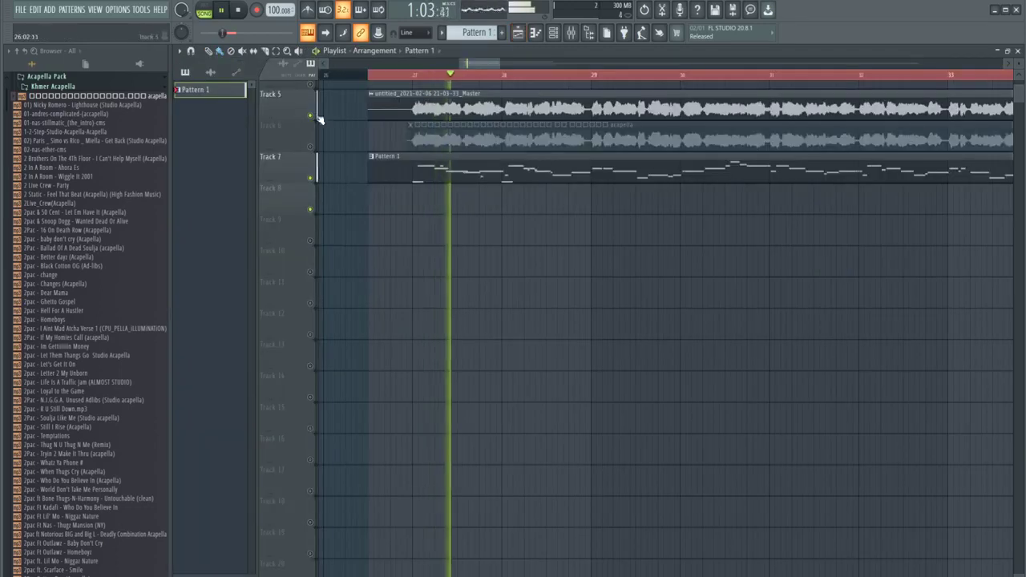
key(space)
click(308, 9)
key(space)
scroll(422, 136, up, 3)
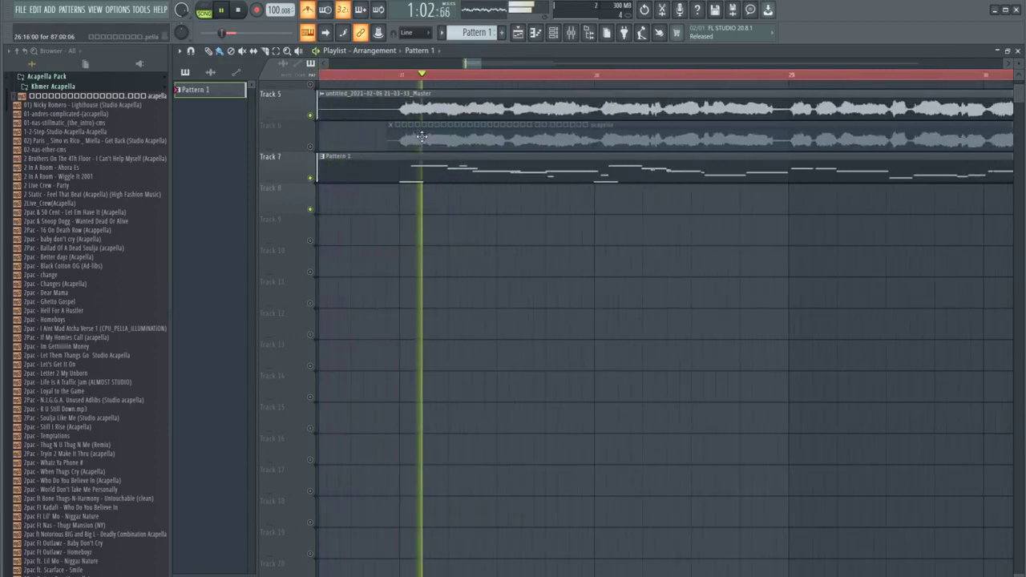
scroll(476, 167, up, 3)
key(space)
Shift the Master clip earlier on track 5 and play it against the metronome to check its alignment
click(485, 204)
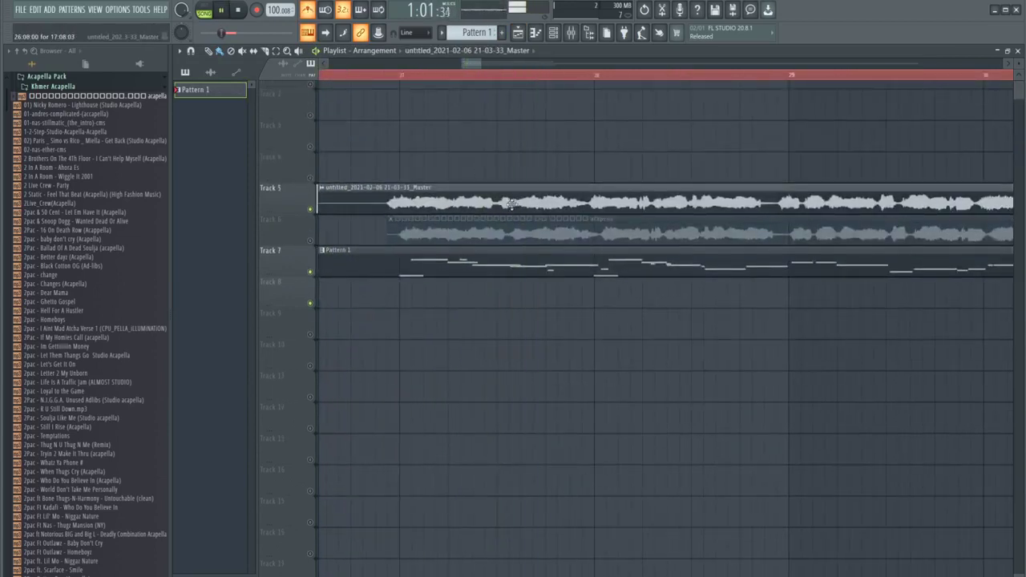
key(space)
scroll(481, 184, down, 2)
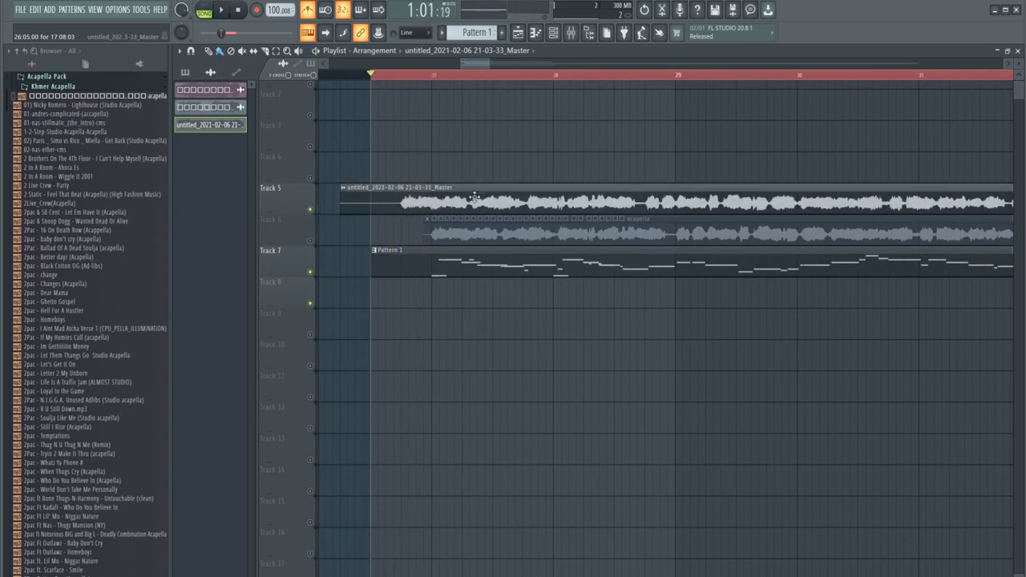
drag(474, 197, 437, 196)
key(space)
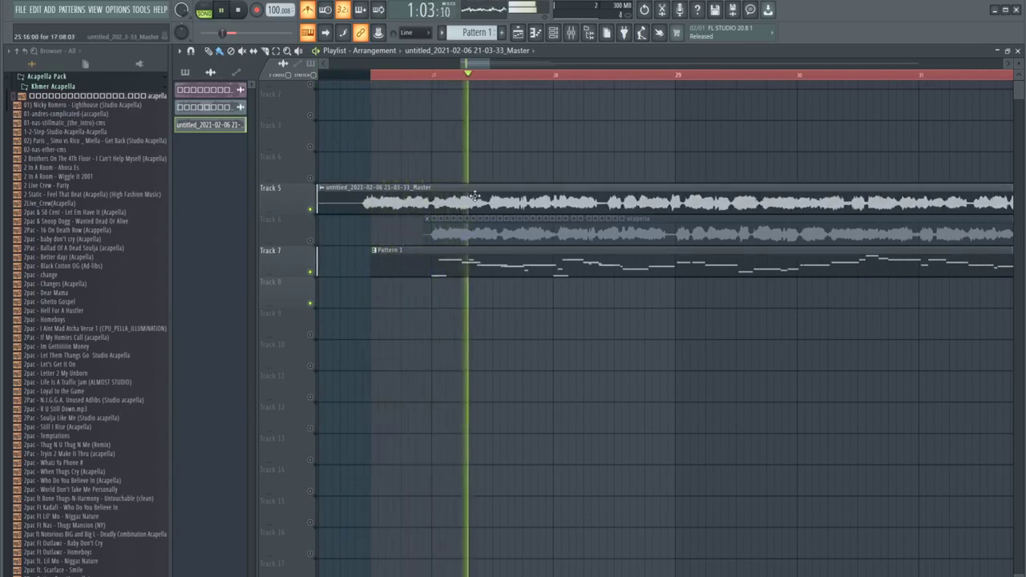
key(space)
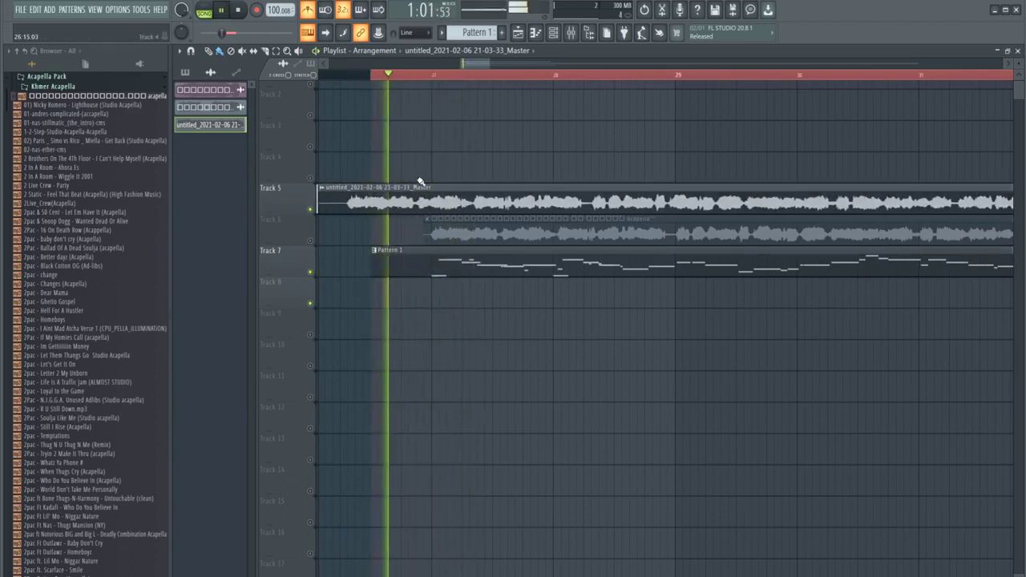
Move Pattern 1 and the Master clip to start together at 25:14:00, and play them from before the clips
scroll(462, 202, up, 2)
key(space)
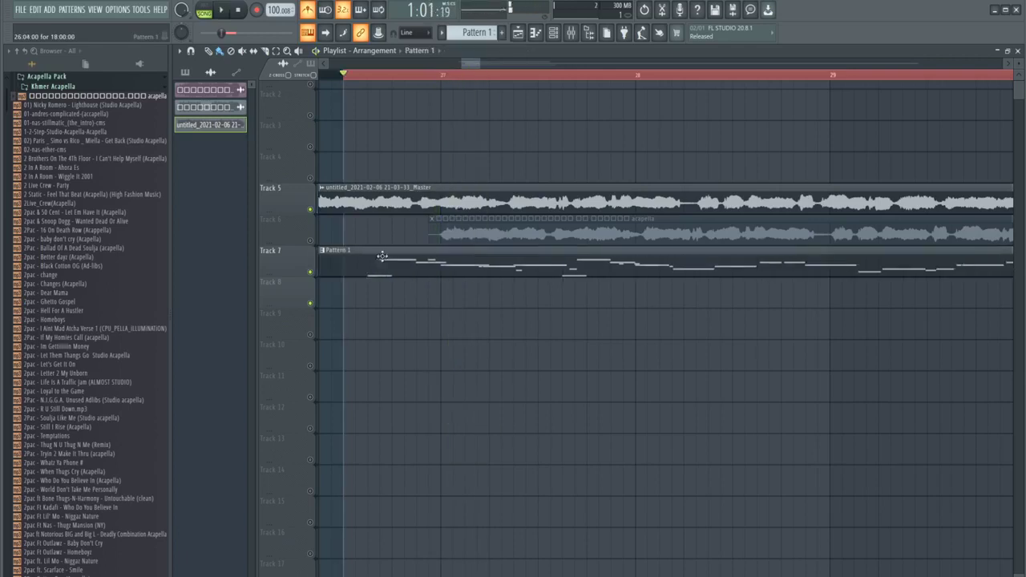
drag(422, 254, 415, 254)
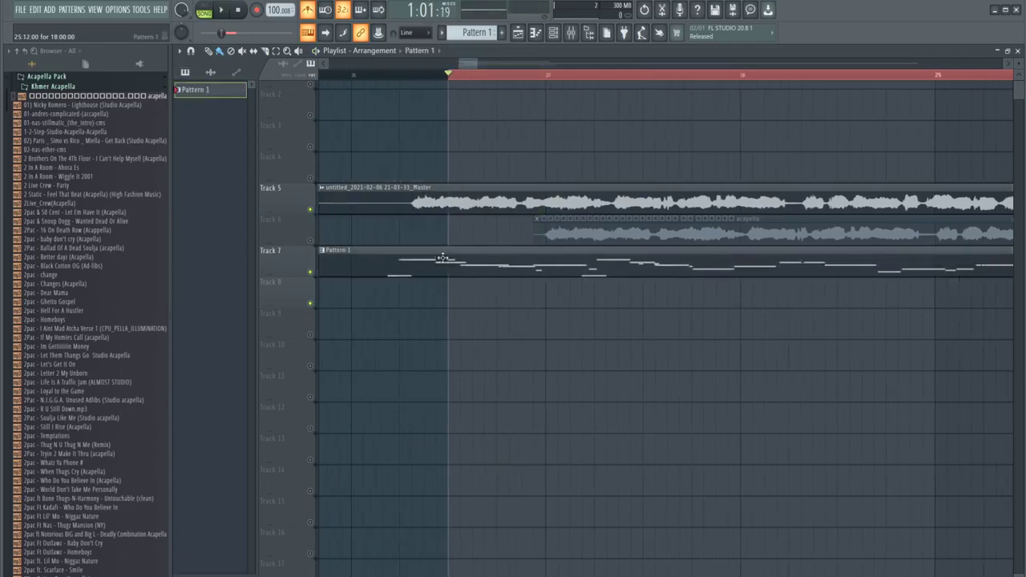
scroll(451, 245, down, 3)
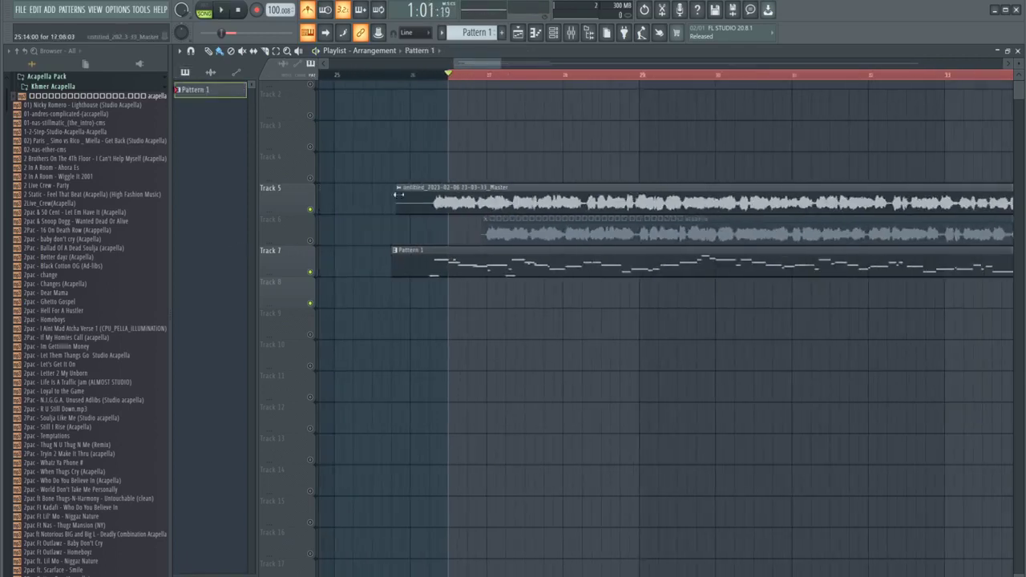
scroll(392, 249, up, 3)
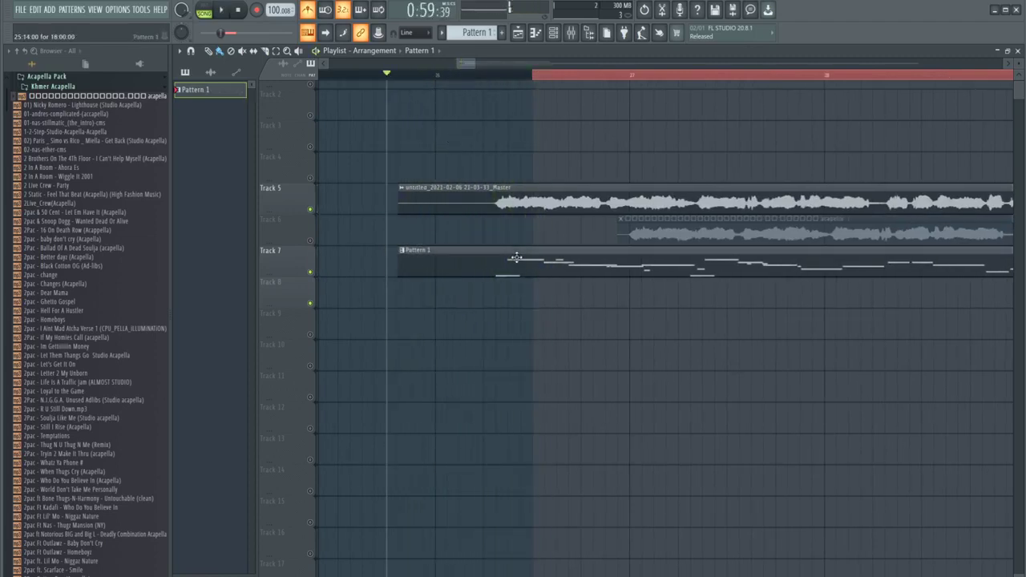
key(space)
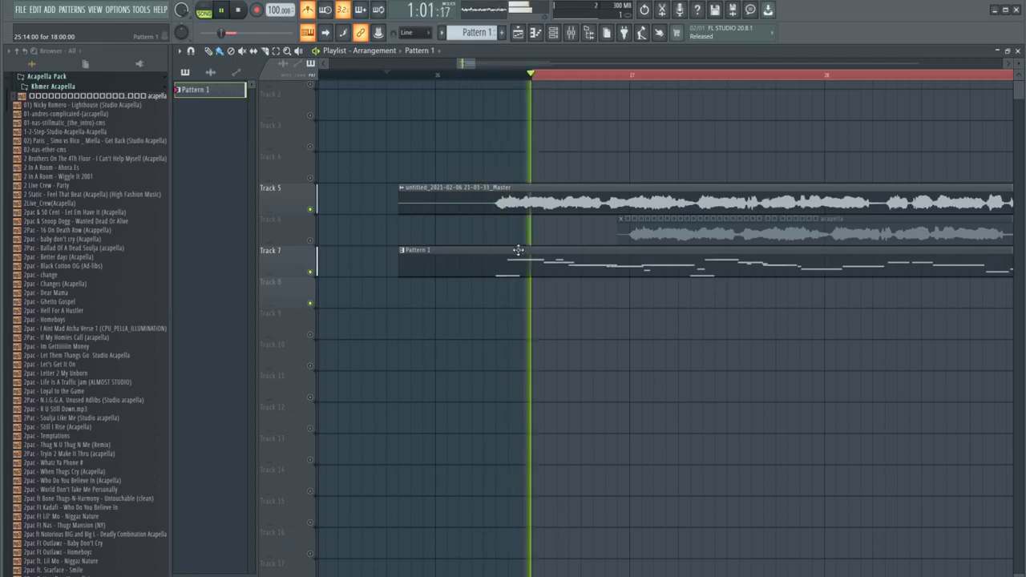
Open Pattern 1's FL Keys notes and delete the opening E4, E5, D5 and C5 plus the second E4 at 2:09:00
double_click(519, 251)
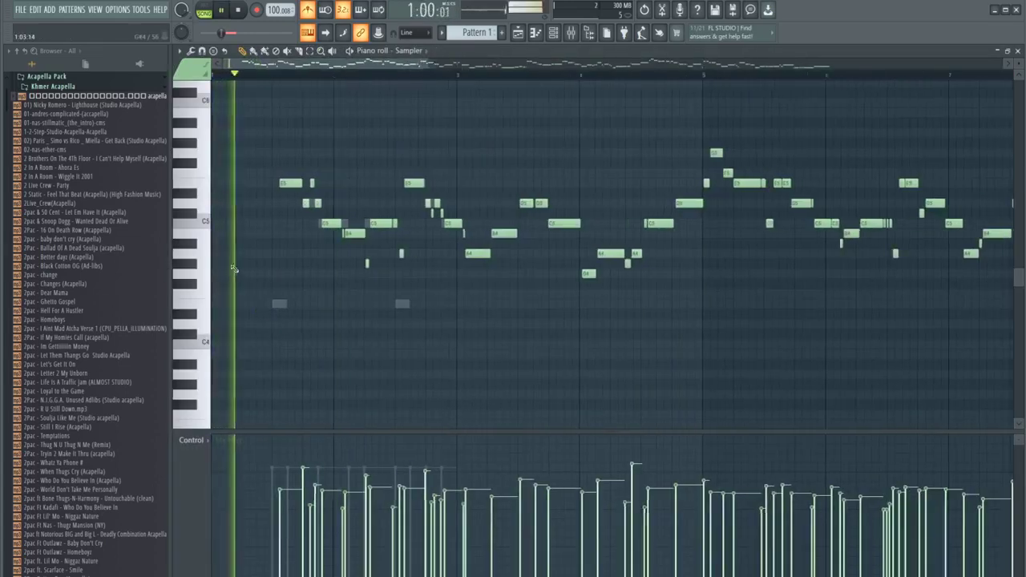
scroll(304, 264, up, 3)
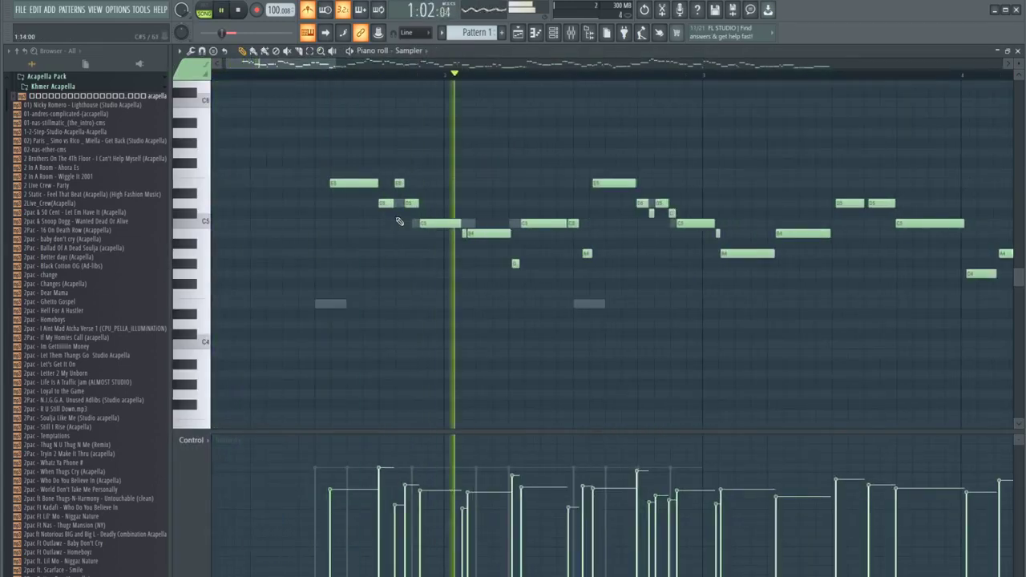
right_click(339, 307)
key(space)
right_click(332, 304)
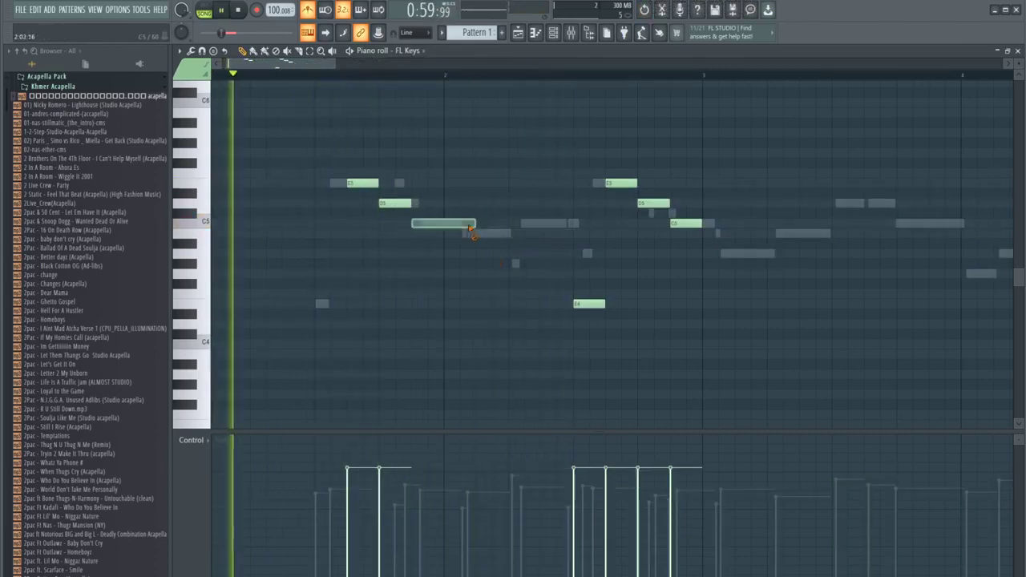
right_click(471, 230)
right_click(407, 203)
right_click(365, 183)
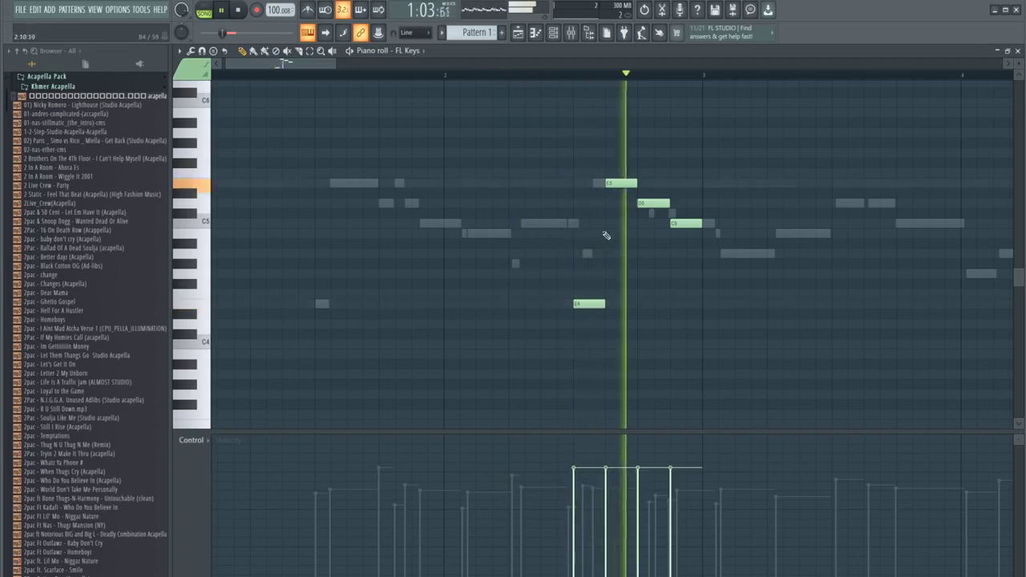
right_click(591, 303)
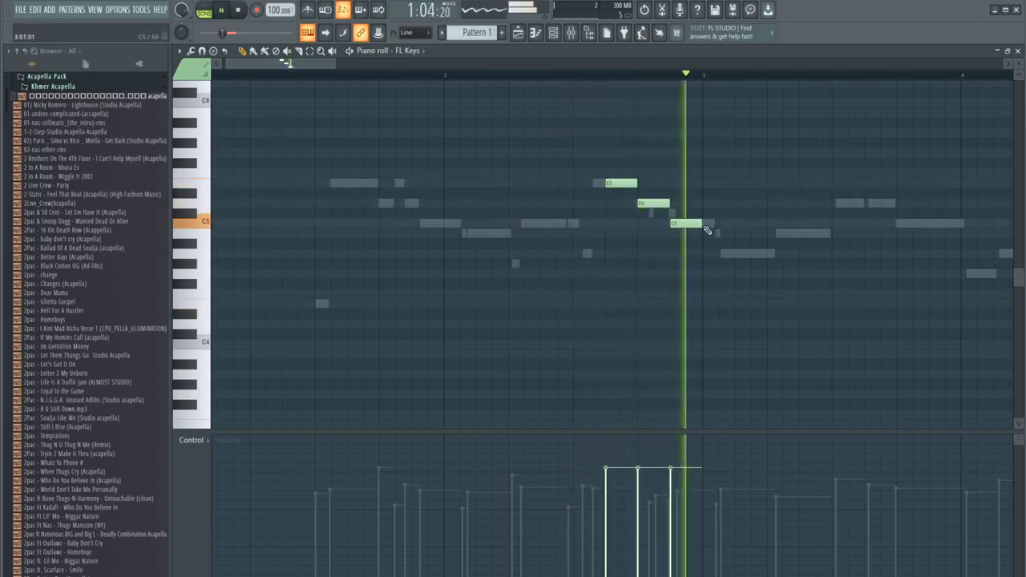
Lengthen the C5 just before bar 3 to three steps and add a two-step A4 after it at 3:02:00
key(space)
click(710, 255)
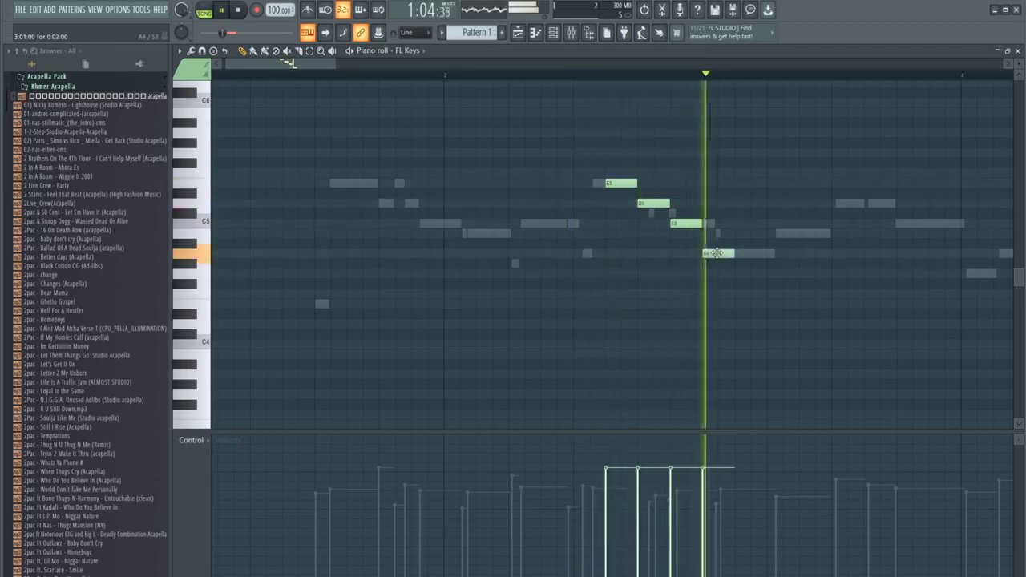
drag(707, 254, 718, 222)
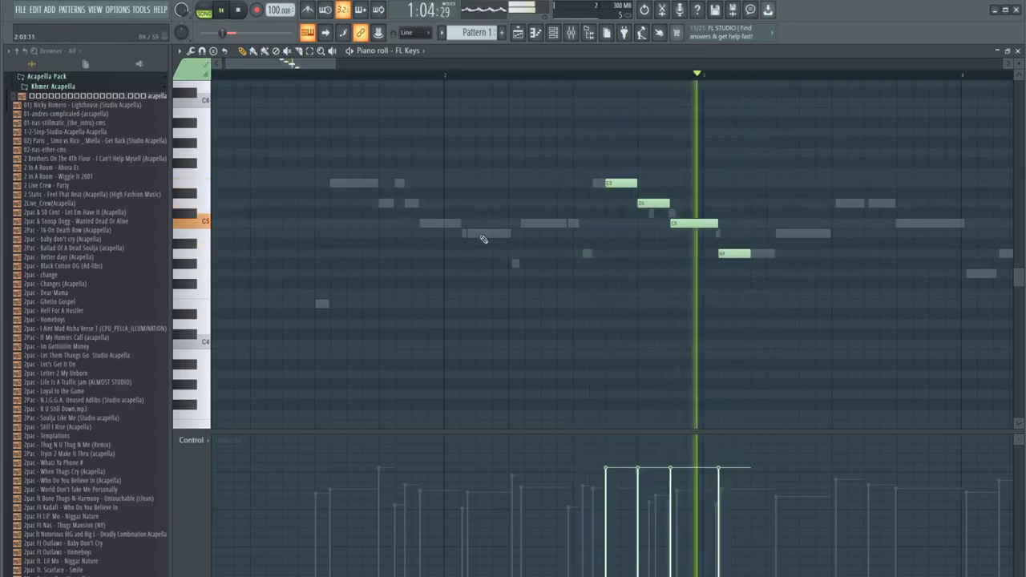
Add a three-step C5 at 1:16:00 followed by a three-step B4 at 2:03:00, checking against playback
key(space)
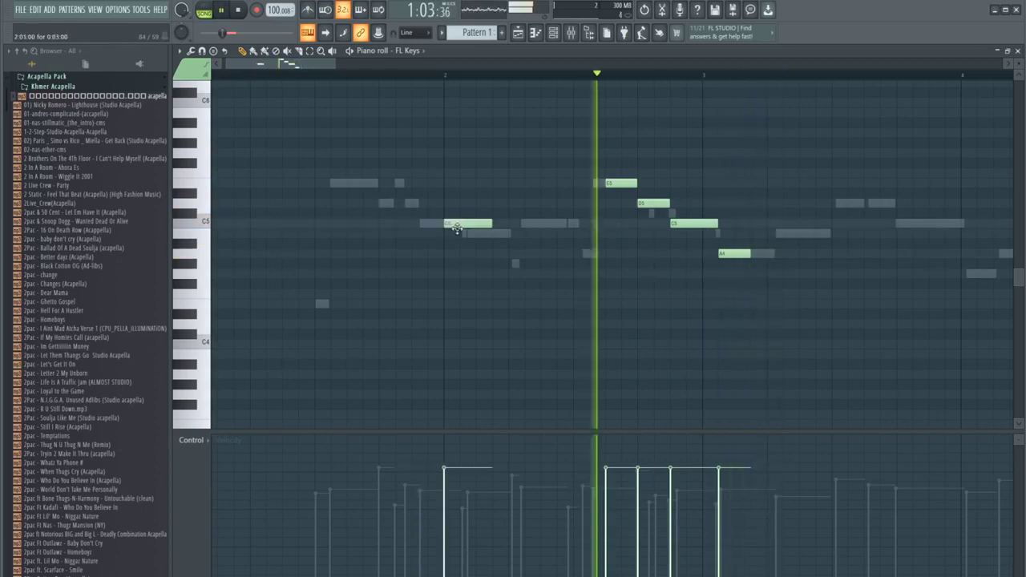
key(space)
drag(456, 228, 437, 226)
key(space)
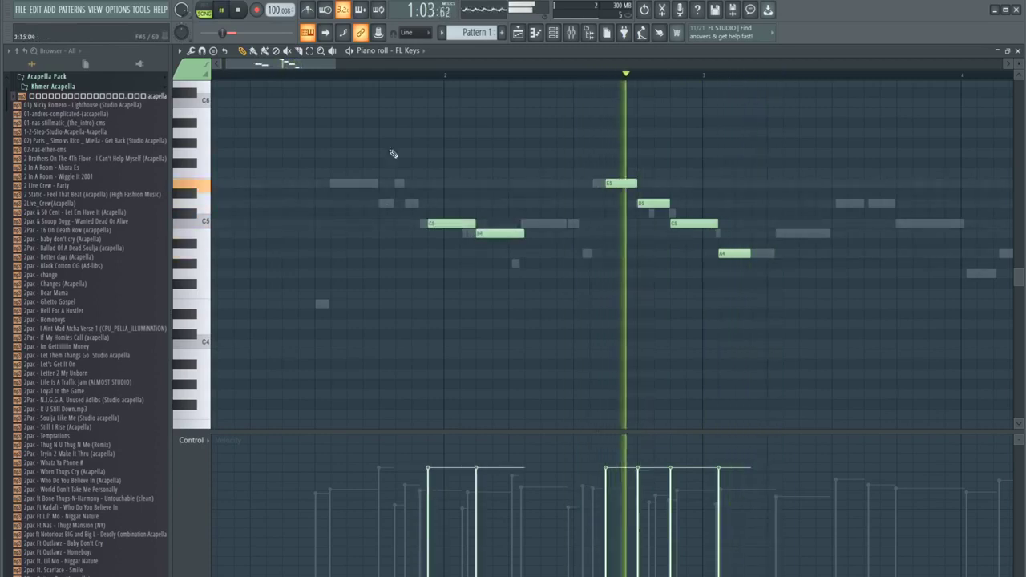
Rebuild the opening with a two-step E4 at 1:09:00, a three-step E5 at 1:10:00 and a one-step D5 at 1:13:00
click(270, 77)
key(space)
key(space)
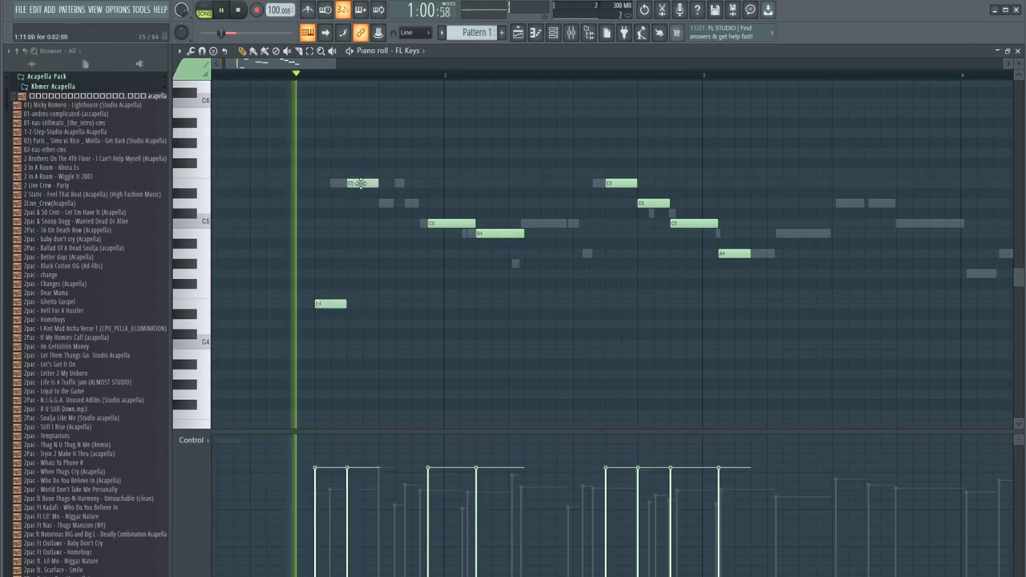
drag(360, 182, 344, 183)
key(space)
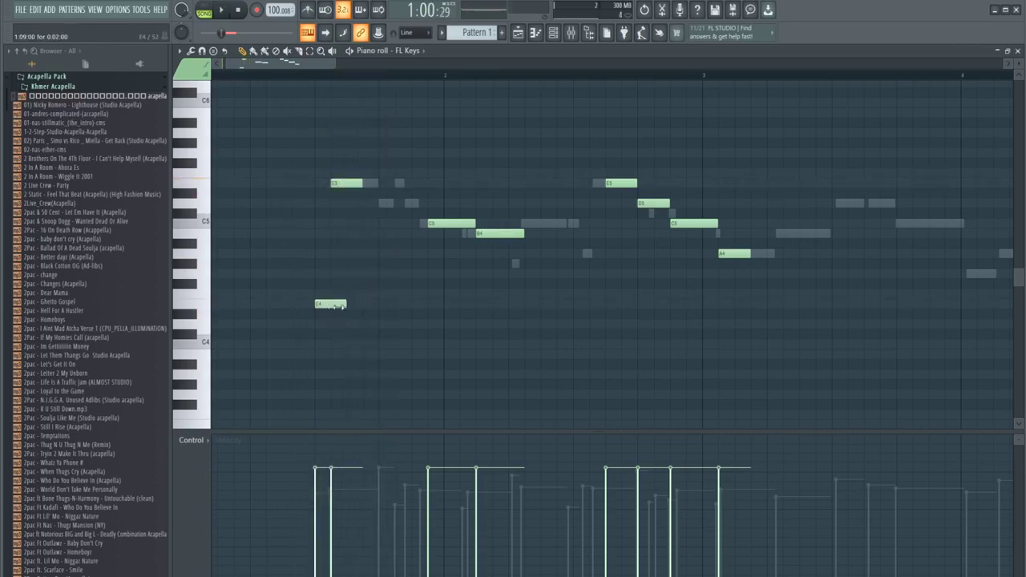
key(space)
drag(361, 182, 395, 204)
key(space)
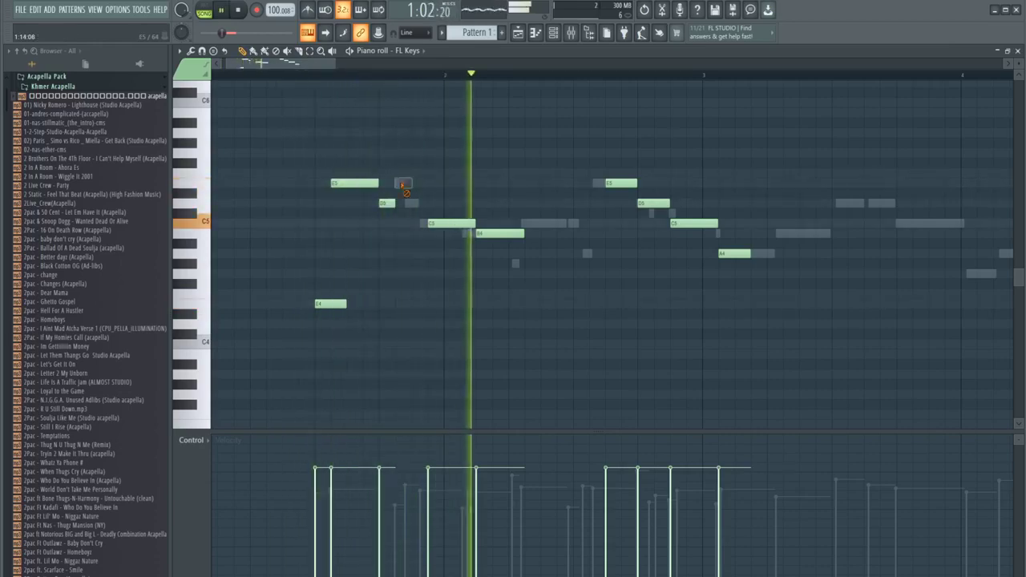
Try one-step E5 and D5 notes at 1:14:00 and 1:15:00 against the vocal, and remove them
key(space)
key(space)
click(414, 184)
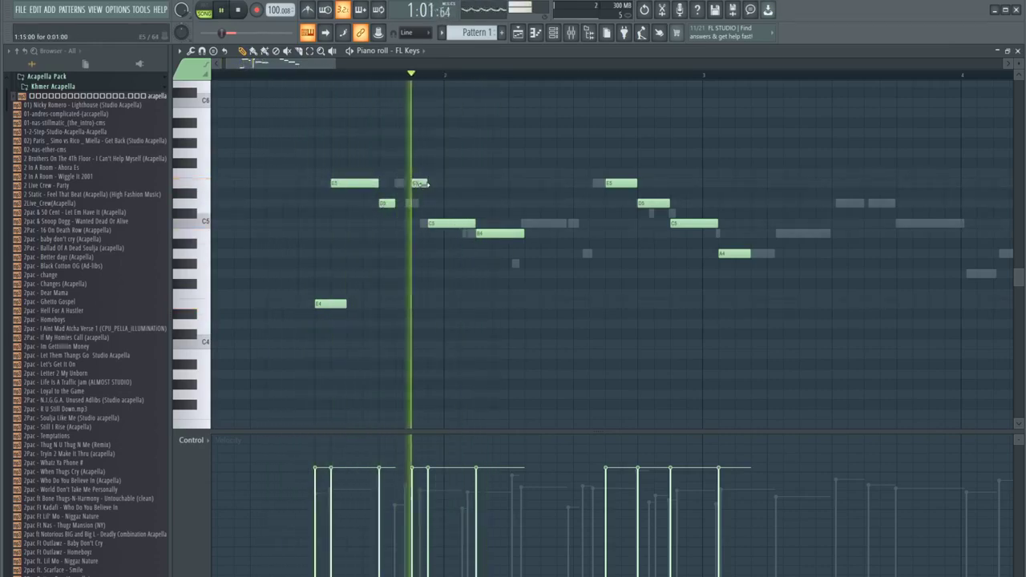
drag(420, 184, 404, 183)
key(space)
key(space)
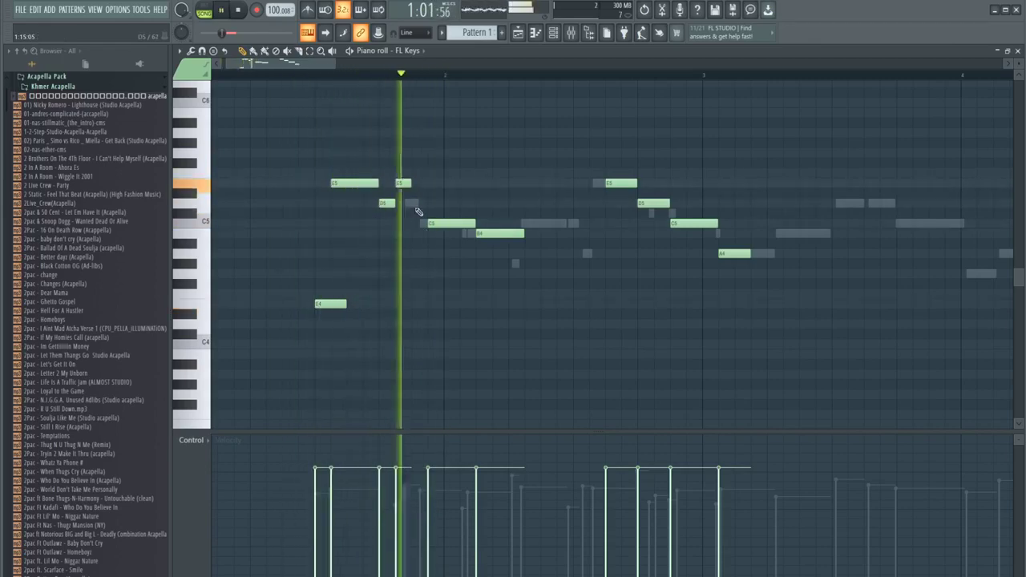
click(414, 203)
key(space)
key(space)
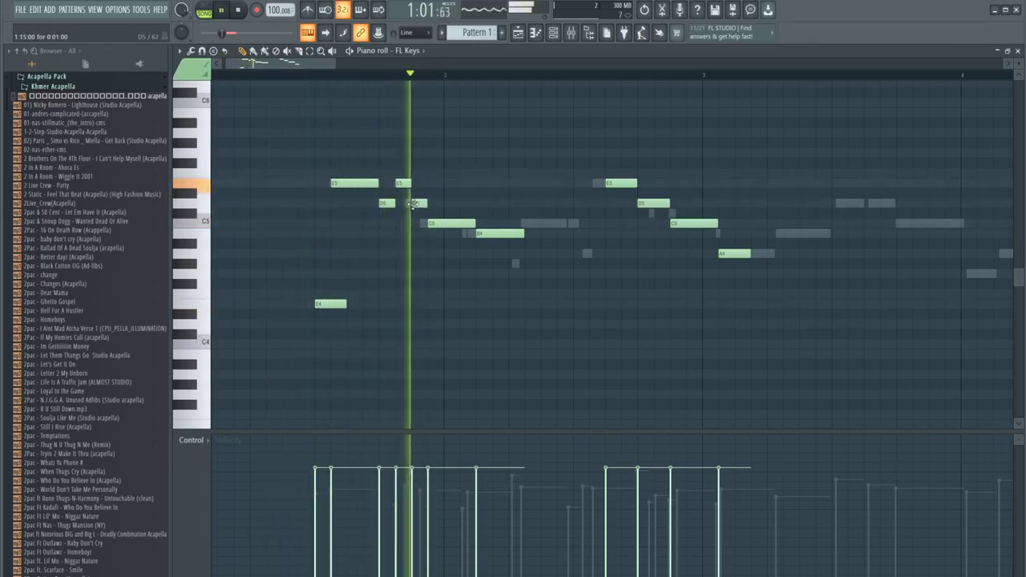
right_click(414, 204)
key(space)
key(space)
right_click(403, 183)
Lengthen the D5 at 1:13:00 to two steps and try a two-step E5 at 1:15:00 against the vocal
drag(393, 204, 410, 205)
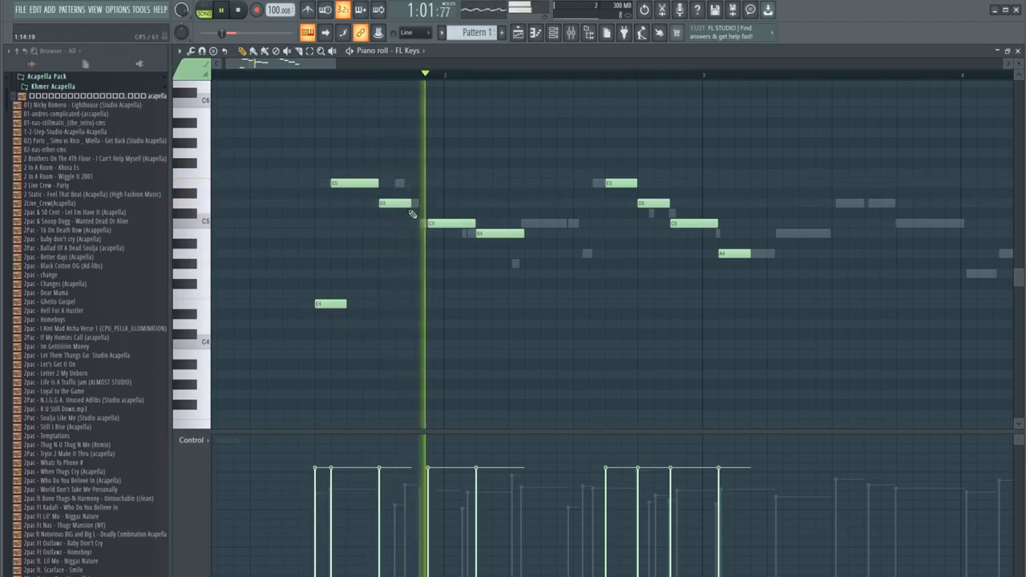
key(space)
click(418, 183)
key(space)
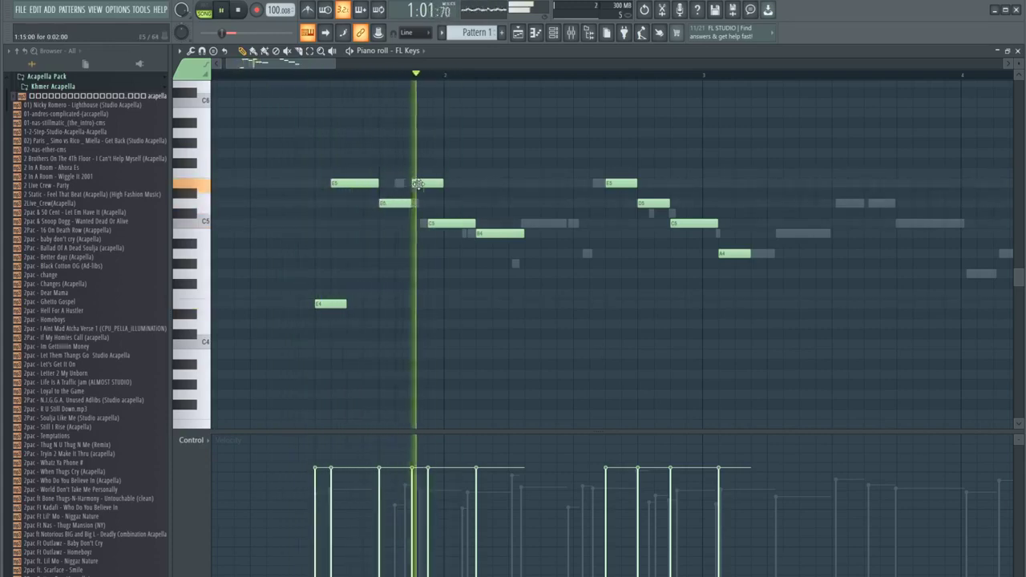
right_click(419, 184)
key(space)
key(space)
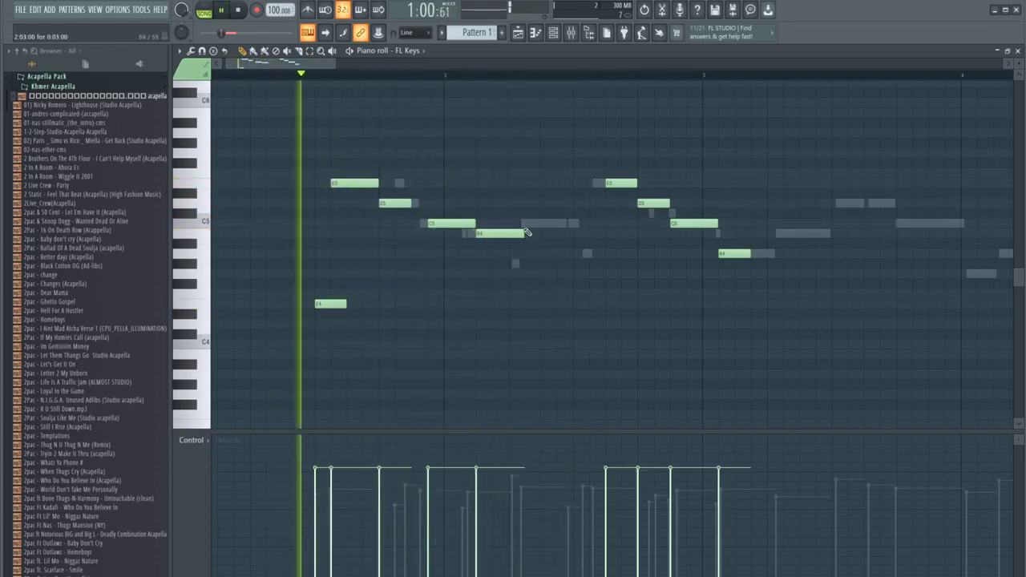
Try a two-step C5 at 2:06:00 after the B4, and remove it
click(531, 224)
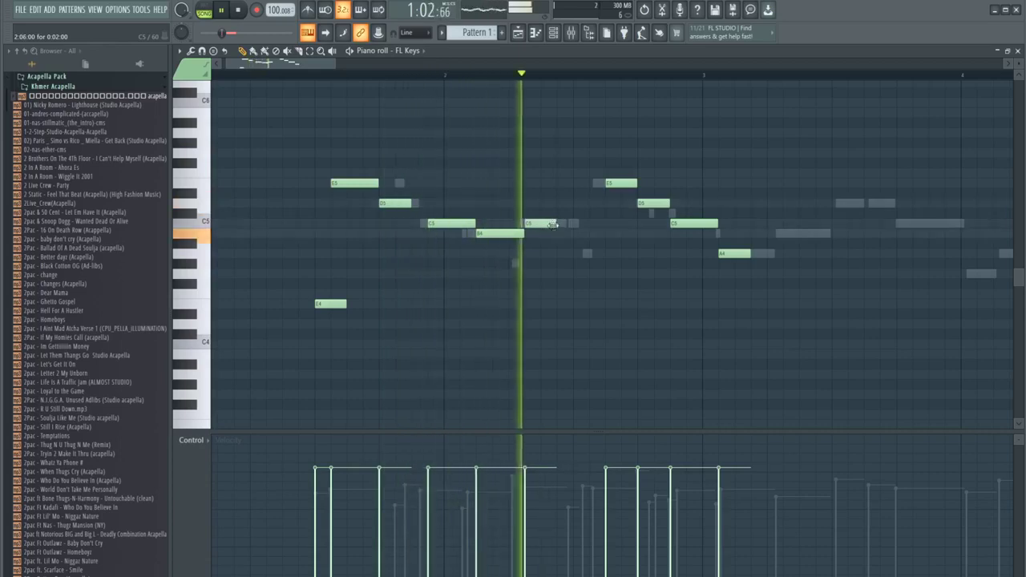
right_click(553, 224)
key(space)
key(space)
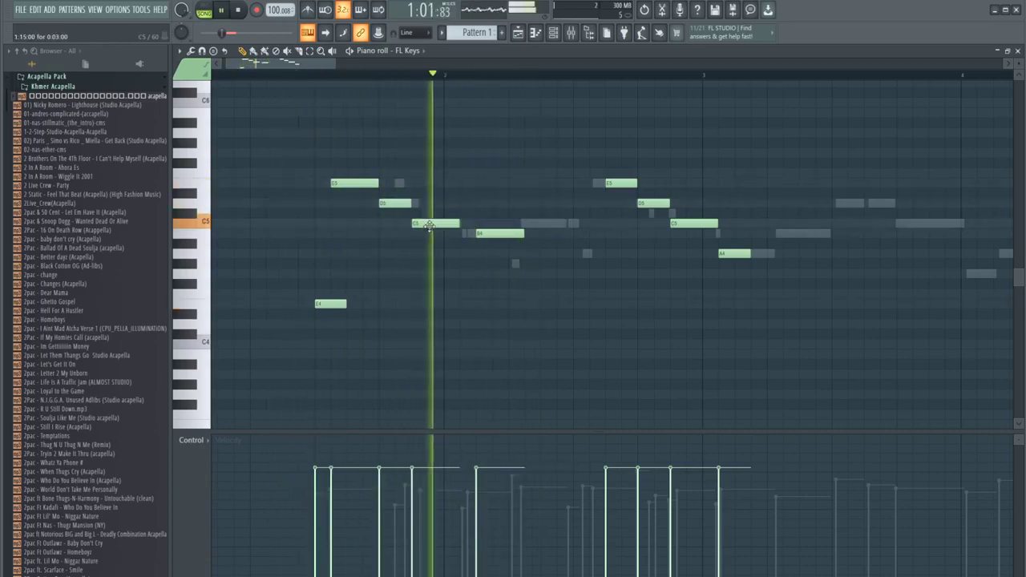
Move the C5 to 1:15:00 and the B4 to 2:02:00, and add a four-step C5 at 2:05:00
mouse_move(454, 222)
mouse_down()
mouse_move(439, 223)
mouse_move(480, 233)
mouse_move(459, 222)
mouse_up()
key(space)
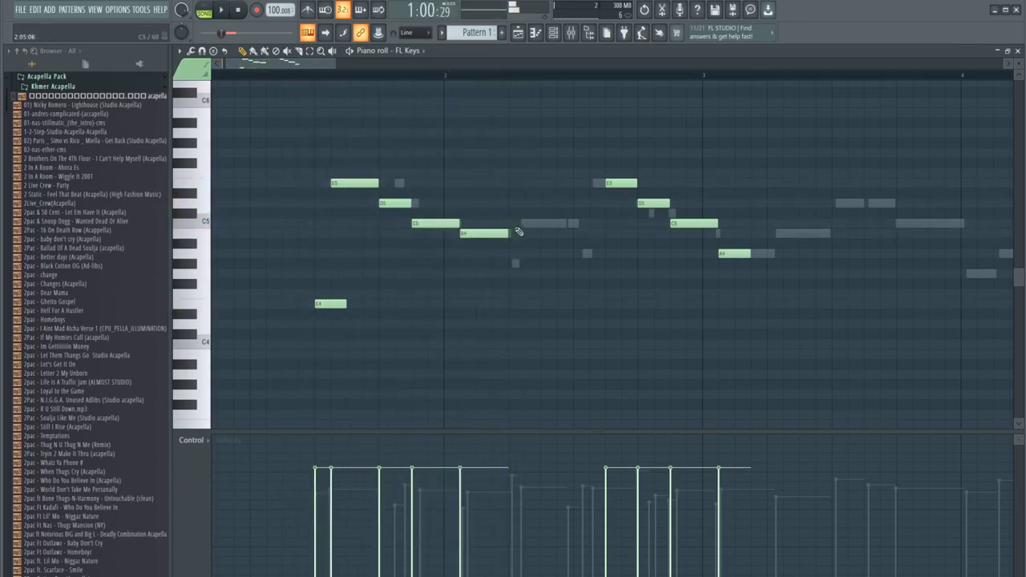
click(525, 225)
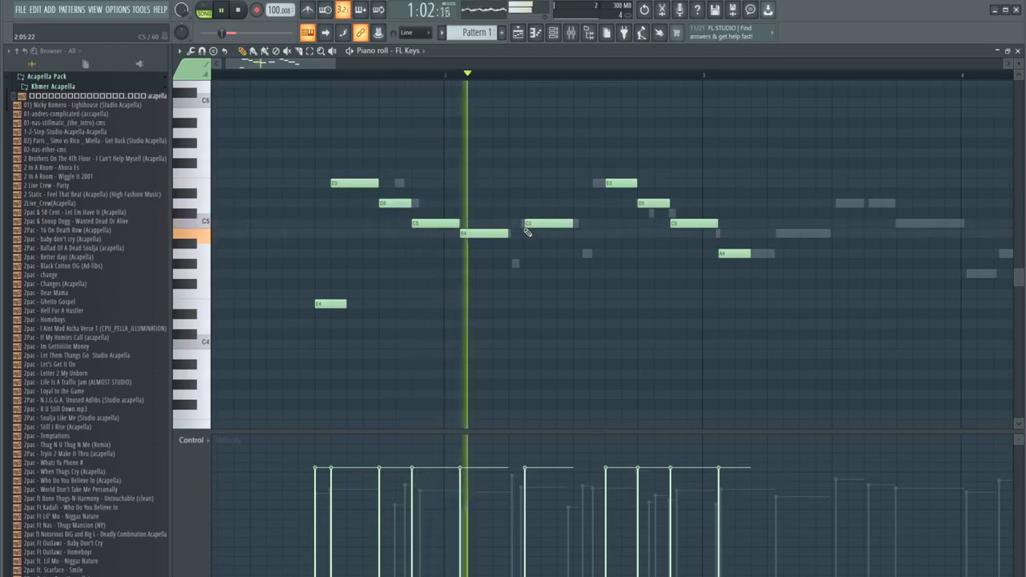
drag(554, 224, 570, 224)
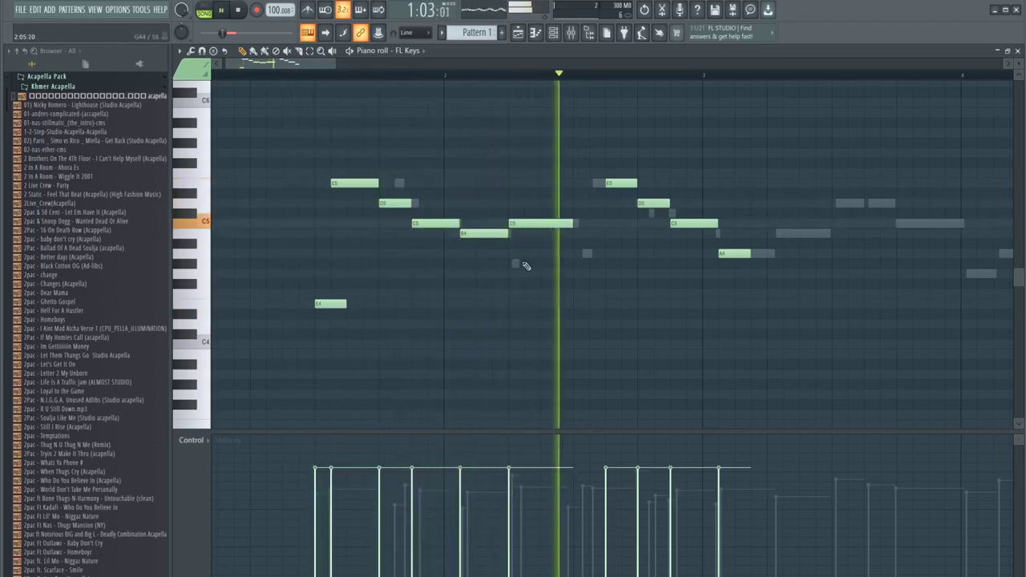
Extend B4 to four steps with C5 following at 2:06:00, and make the E5 at 2:10:00 and A4 at 3:02:00 three steps long
key(space)
mouse_move(542, 224)
mouse_down()
mouse_move(558, 224)
mouse_move(525, 234)
mouse_up()
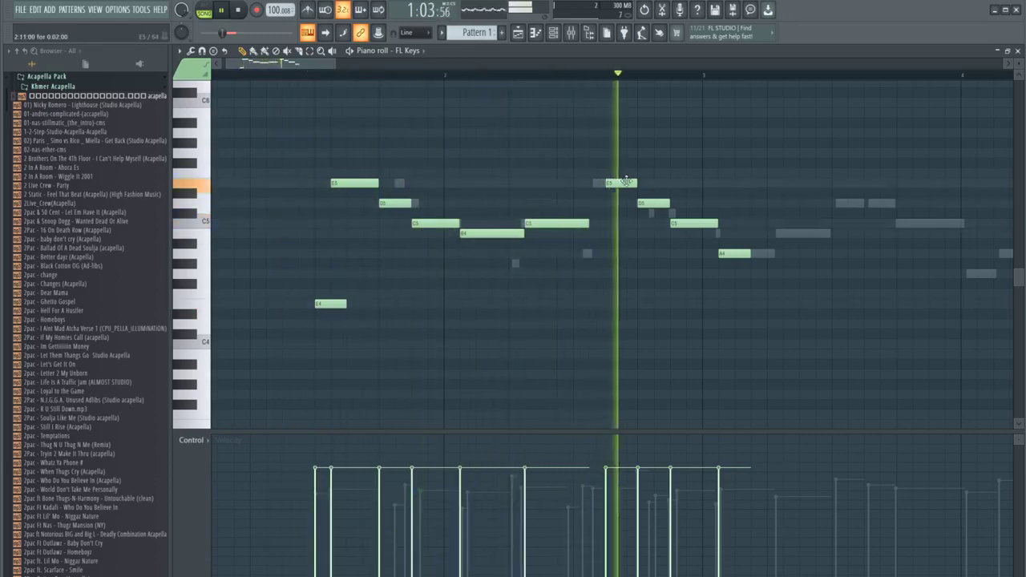
drag(621, 182, 637, 183)
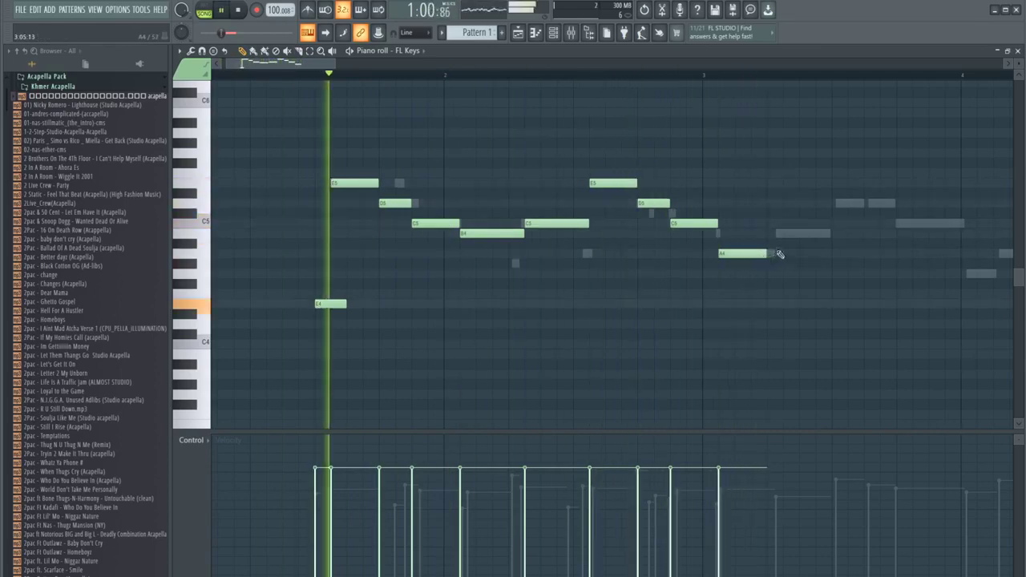
Add a three-step B4 at 3:06:00, two-step D5 notes at 3:09:00 and 3:11:00, and a two-step C5 at 3:13:00
click(786, 233)
scroll(747, 244, down, 2)
scroll(694, 228, up, 2)
click(646, 203)
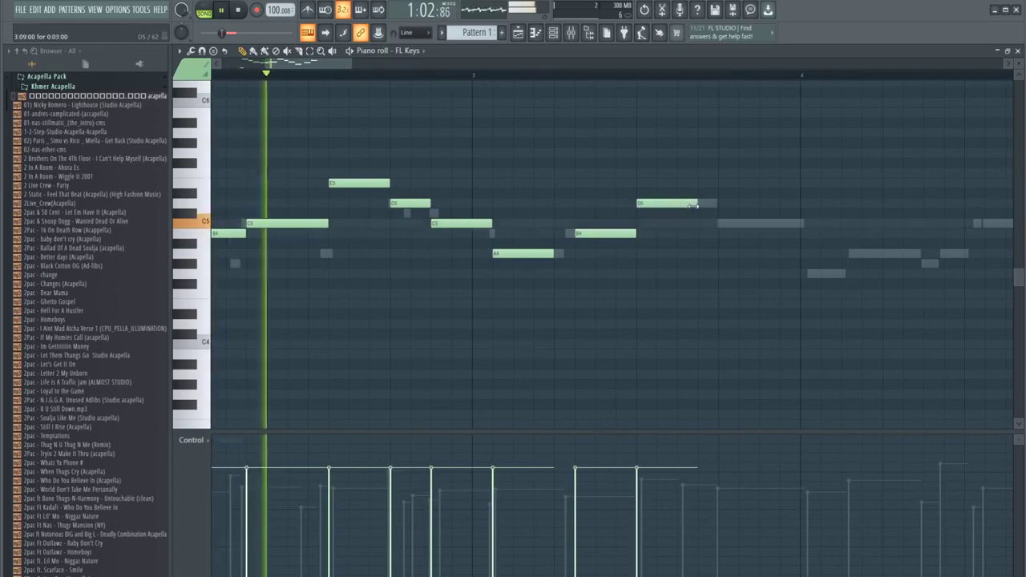
click(690, 204)
click(719, 225)
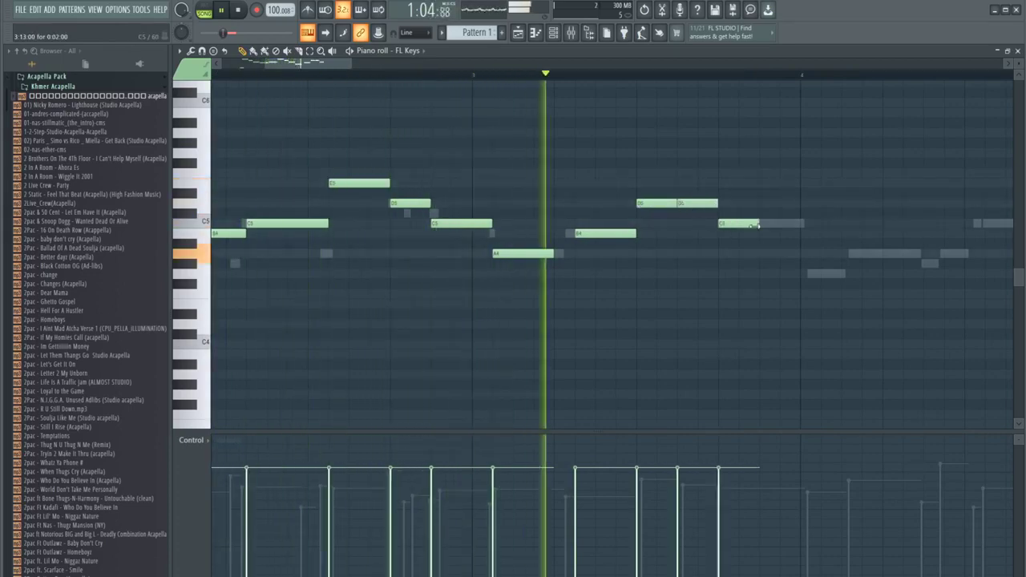
Add a two-step G4 at 4:01:00 and a two-step A4 before it at 3:15:00
click(809, 273)
scroll(761, 273, down, 3)
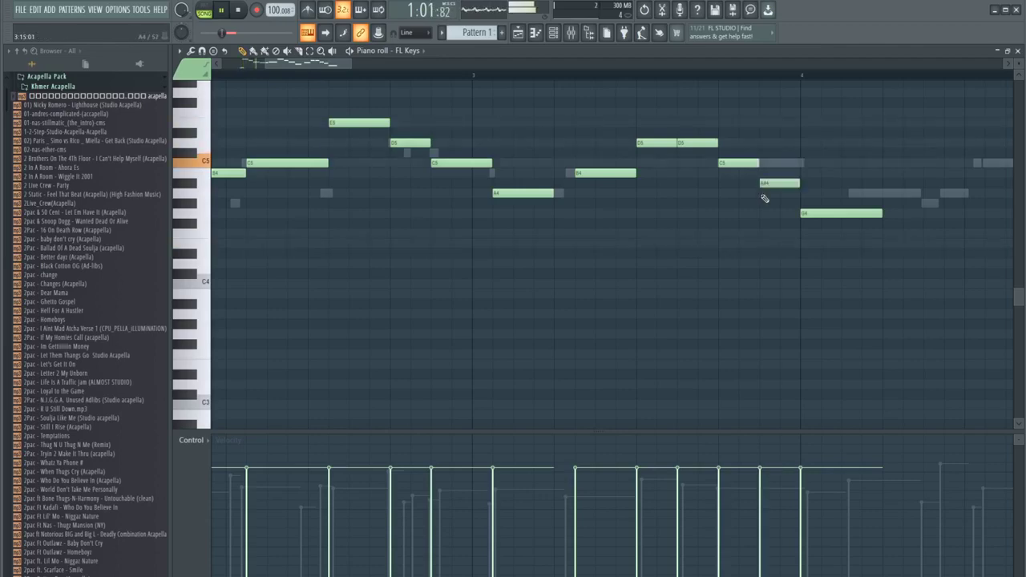
drag(768, 191, 767, 194)
drag(880, 213, 843, 215)
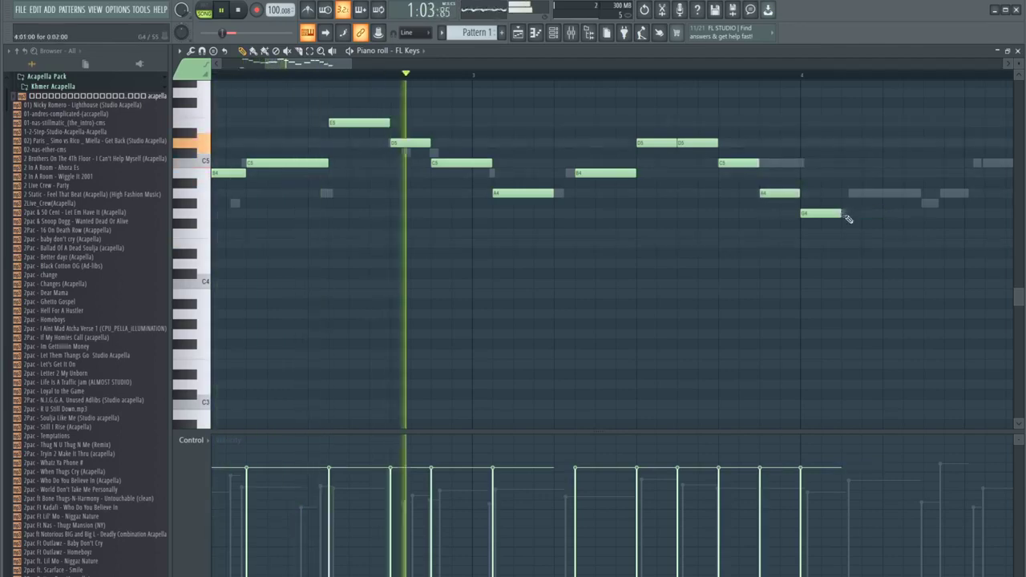
Add a two-step A4 at 4:03:00, replace the A4 at 3:15:00 with C5, and play the passage
scroll(813, 226, down, 2)
scroll(813, 226, up, 2)
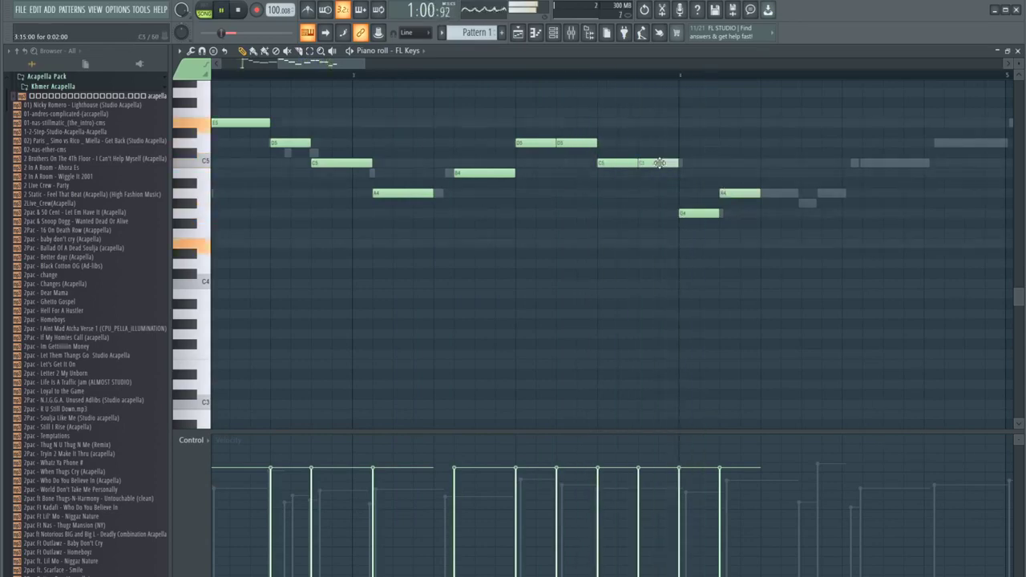
click(580, 76)
key(space)
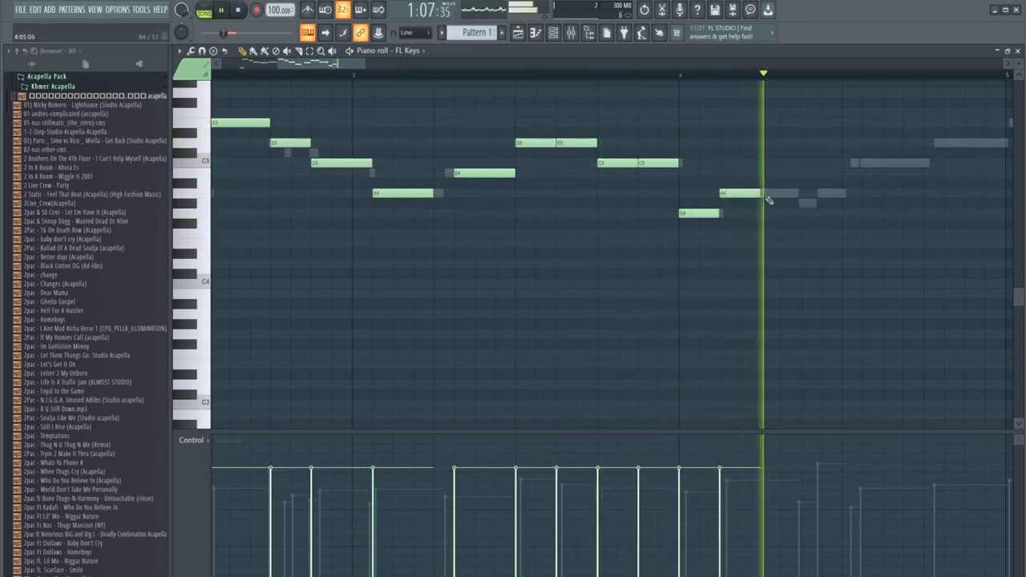
Lengthen the A4 at 4:03:00 to four steps, and add a two-step A4 at 4:07:00, then three-step C5 at 4:09:00 and D5 at 4:13:00
drag(766, 197, 841, 193)
click(826, 204)
key(space)
scroll(634, 190, down, 3)
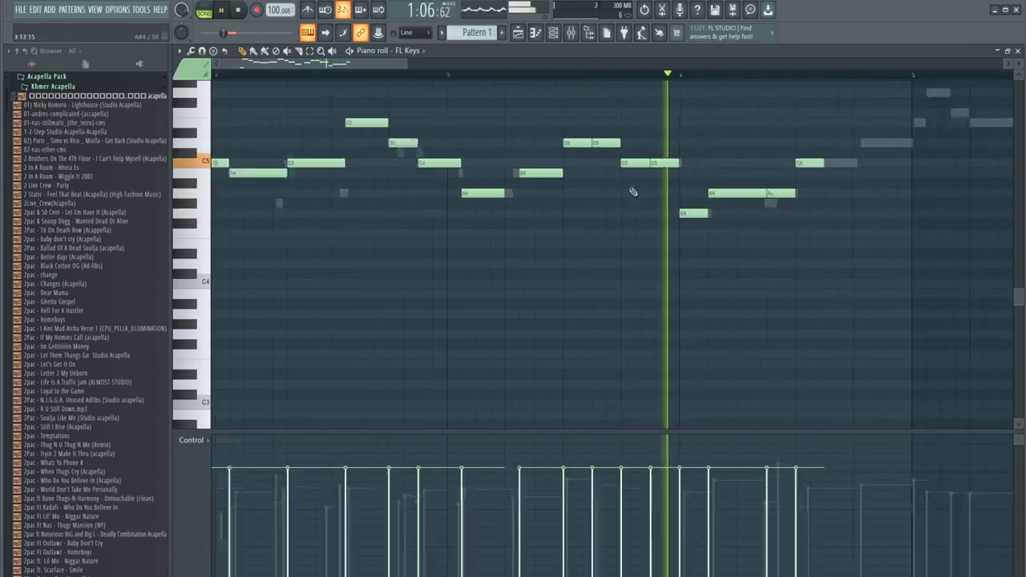
click(788, 143)
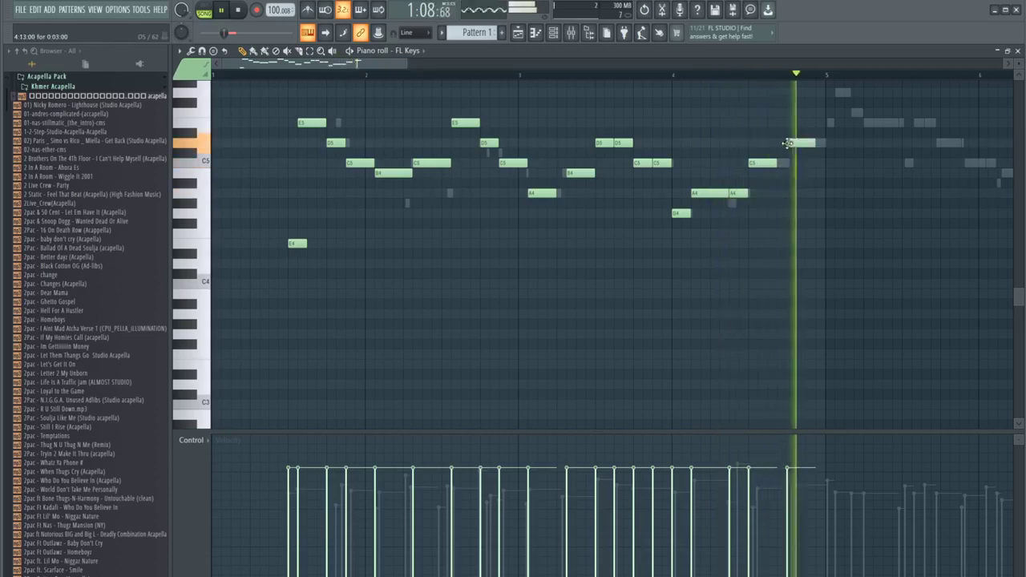
key(space)
Add a one-step E5 at 5:01:00 and a two-step G5 at 5:02:00
scroll(797, 163, up, 3)
scroll(769, 201, right, 3)
scroll(756, 225, up, 2)
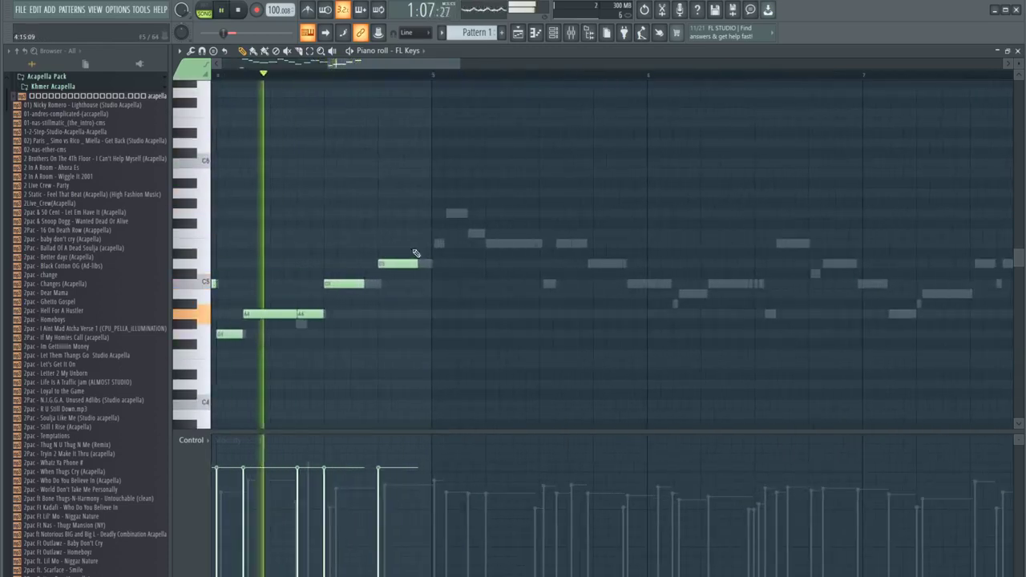
click(433, 244)
drag(470, 243, 444, 244)
click(459, 214)
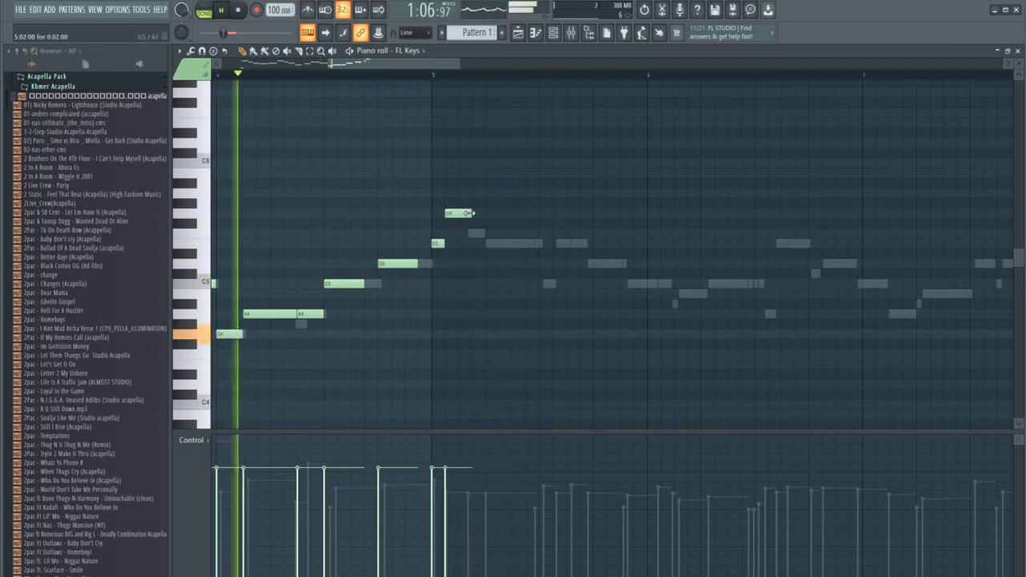
Remove the E5 at 5:01:00, move the two-step G5 there, add a two-step F5 at 5:04:00, and play the passage
click(466, 234)
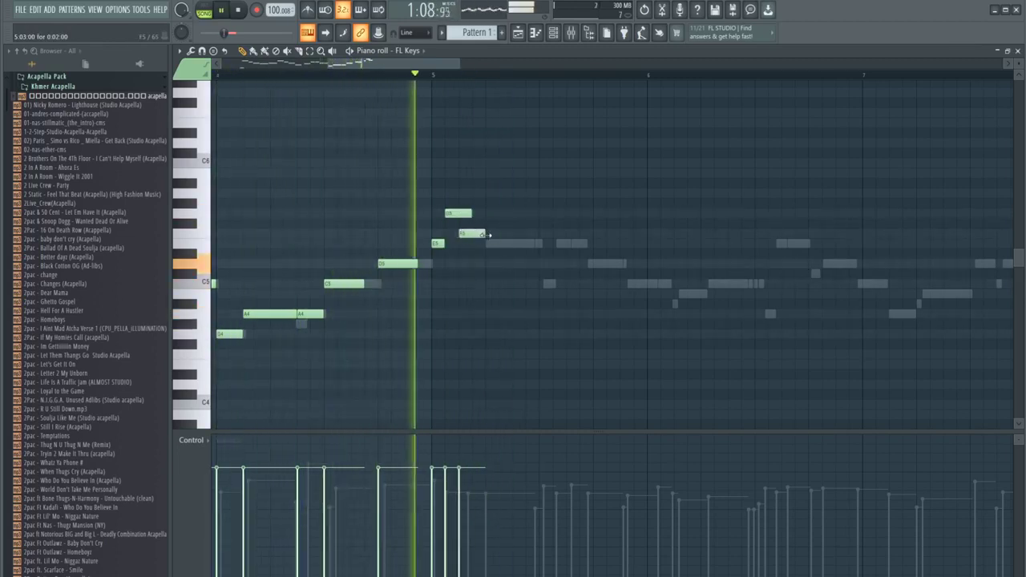
drag(486, 233, 441, 211)
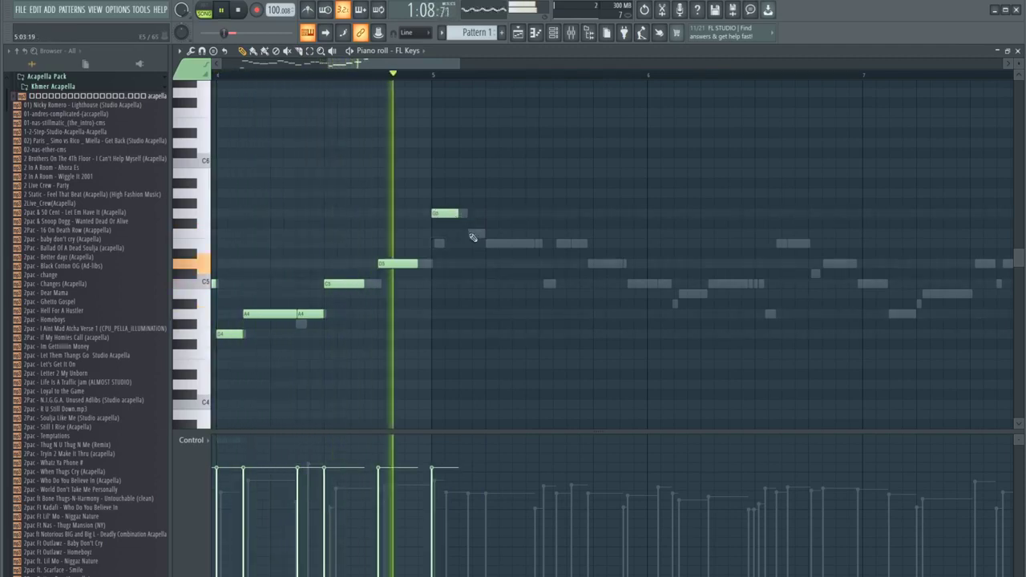
click(473, 235)
key(space)
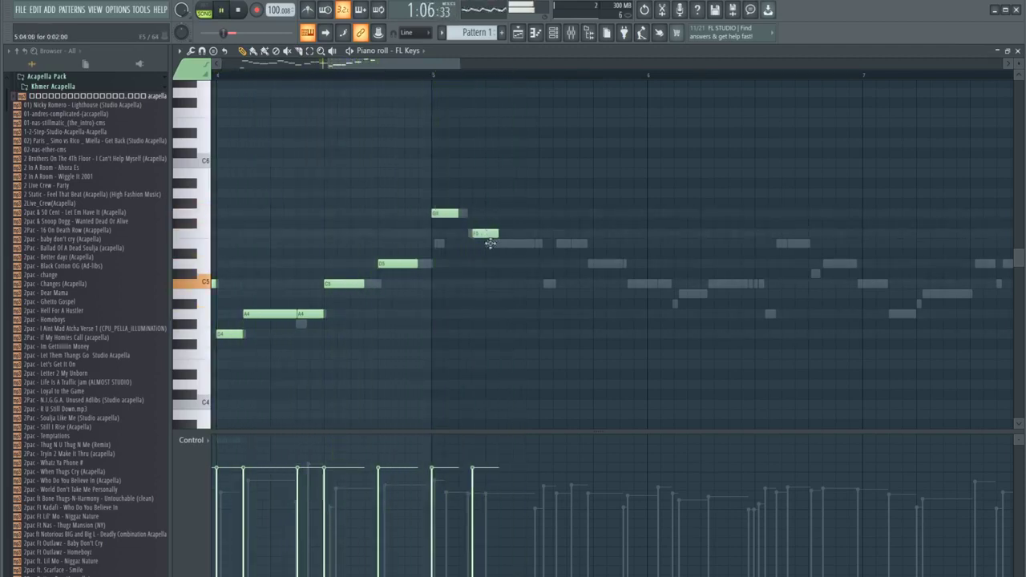
Turn the F5 at 5:04:00 into a five-step E5, and add a one-step C5 at 5:09:00 and a two-step E5 at 5:10:00
drag(495, 244, 540, 244)
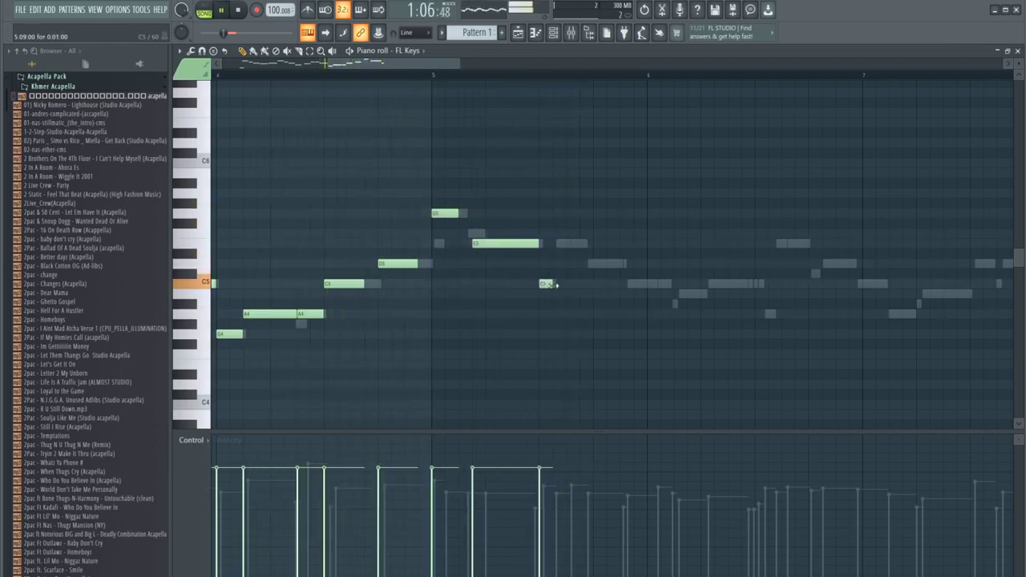
click(564, 244)
drag(566, 244, 583, 244)
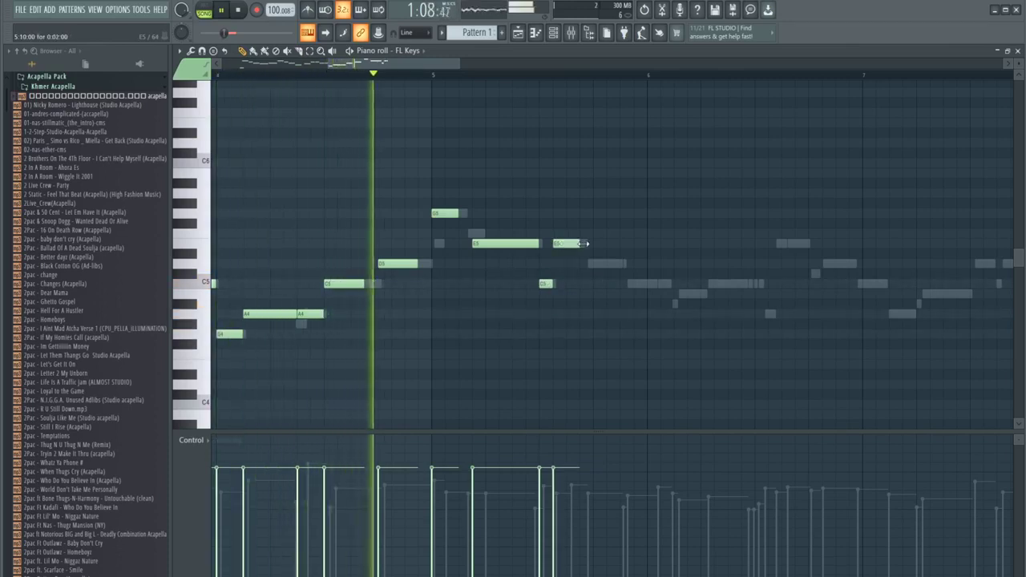
Add a two-step D5 at 5:13:00 and a two-step C5 at 5:16:00, and play the passage
click(599, 263)
click(639, 283)
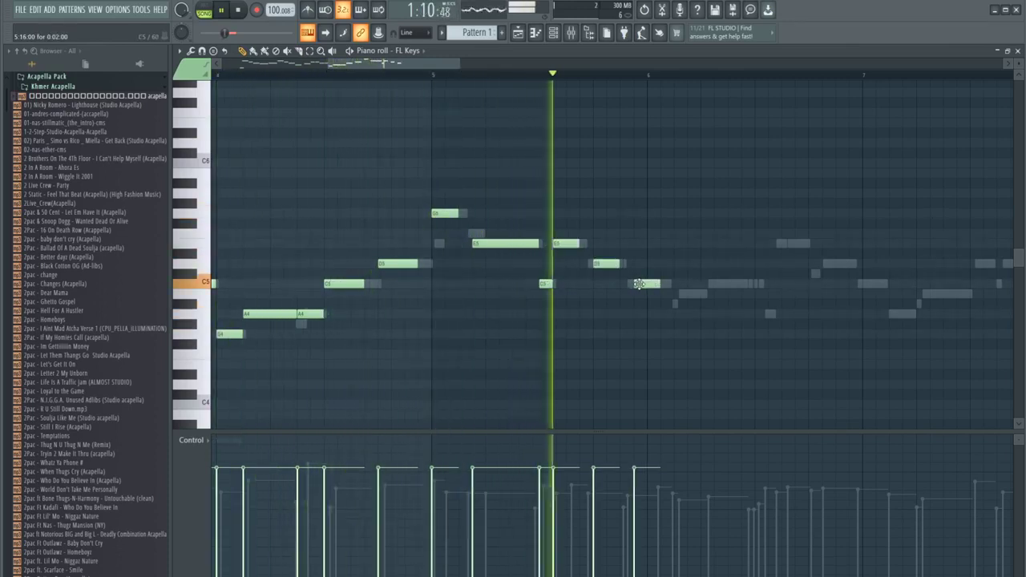
key(space)
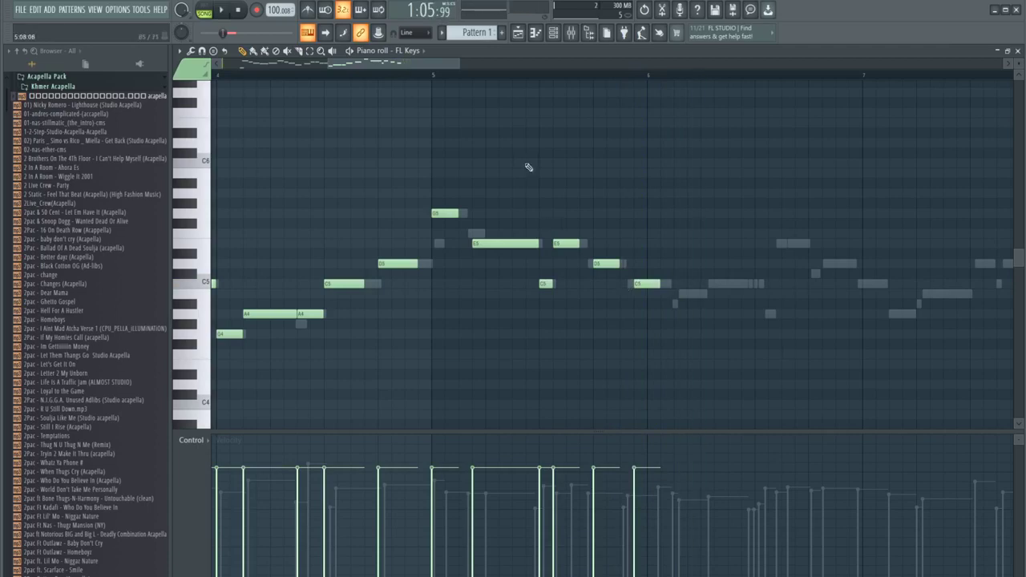
scroll(418, 126, down, 4)
key(space)
scroll(409, 232, up, 2)
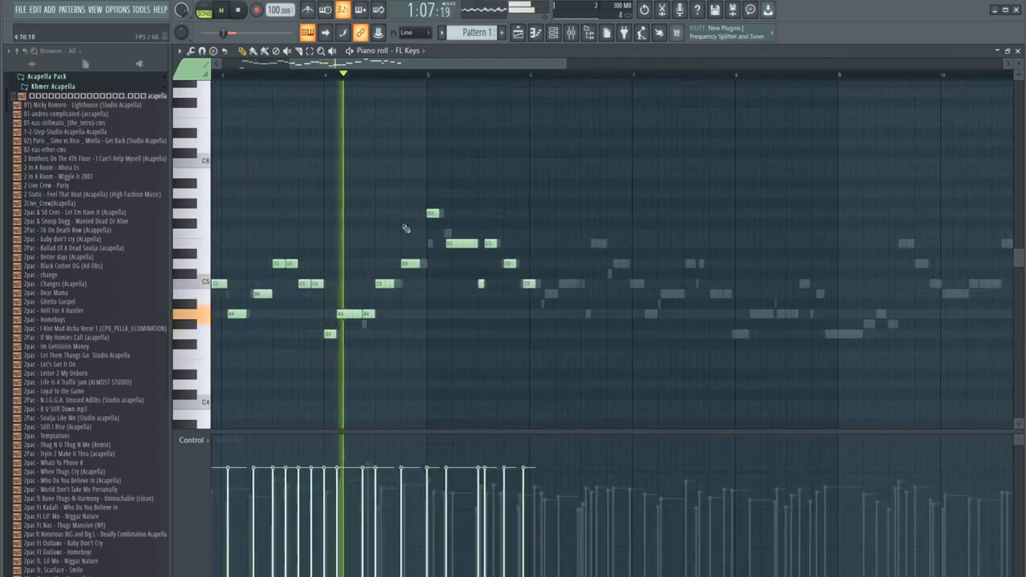
click(519, 34)
click(519, 34)
double_click(517, 212)
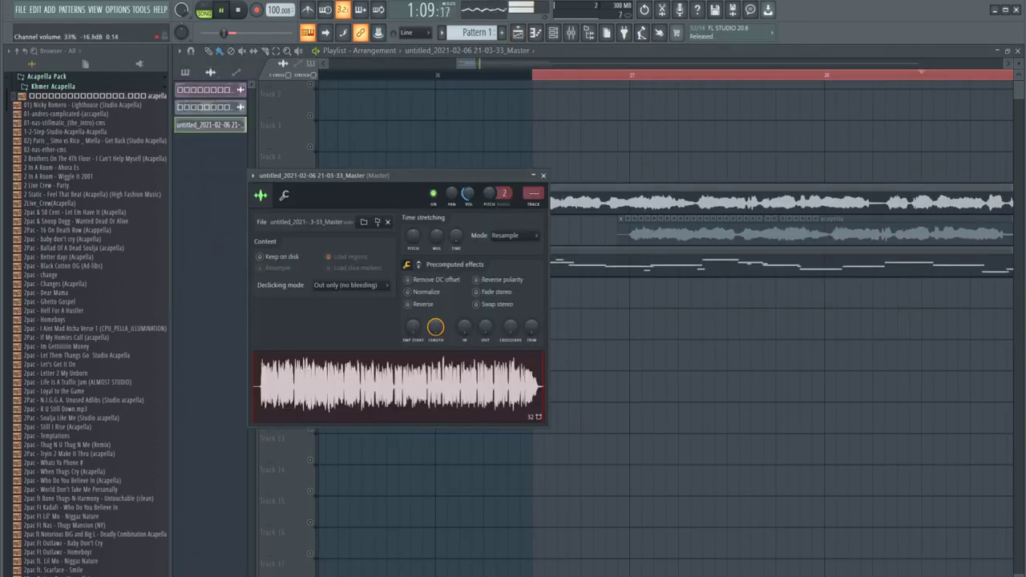
drag(468, 193, 468, 200)
click(543, 175)
Reopen the extracted Sampler melody in the piano roll, and switch back to the FL Keys notes around bar 5
scroll(527, 160, down, 3)
click(590, 281)
right_click(614, 290)
double_click(607, 267)
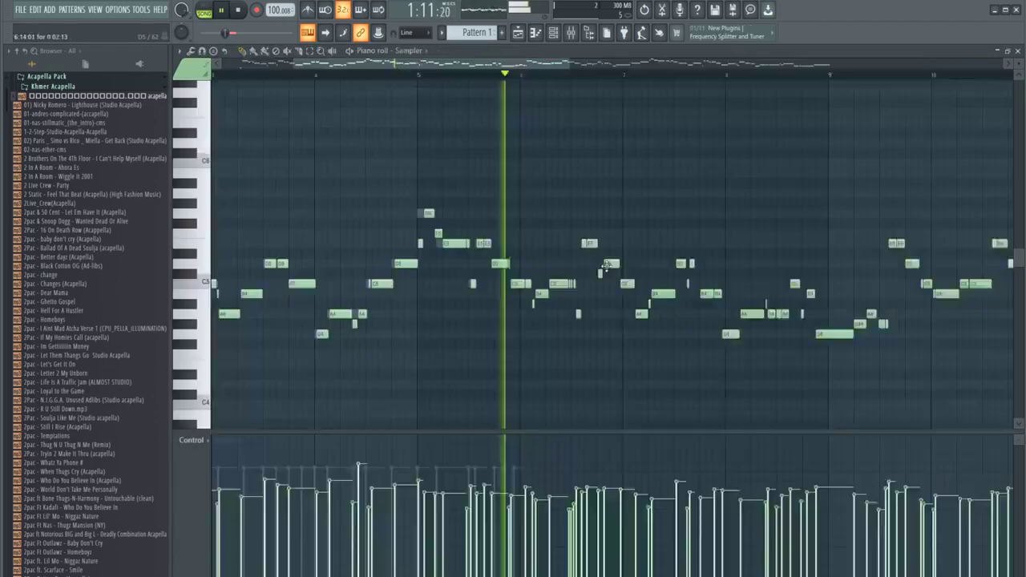
scroll(607, 265, down, 3)
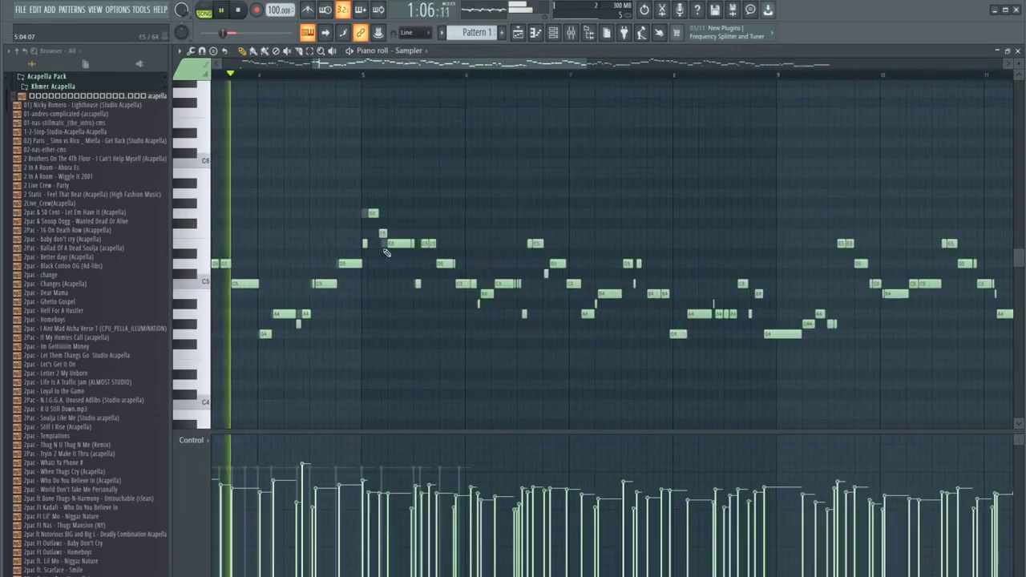
scroll(385, 246, up, 3)
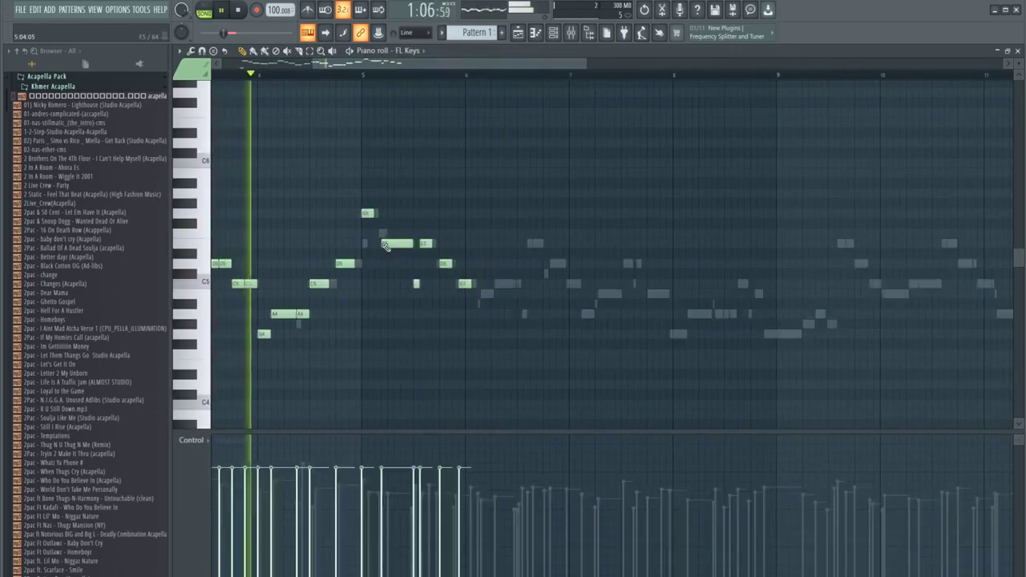
scroll(353, 255, down, 2)
scroll(353, 255, up, 4)
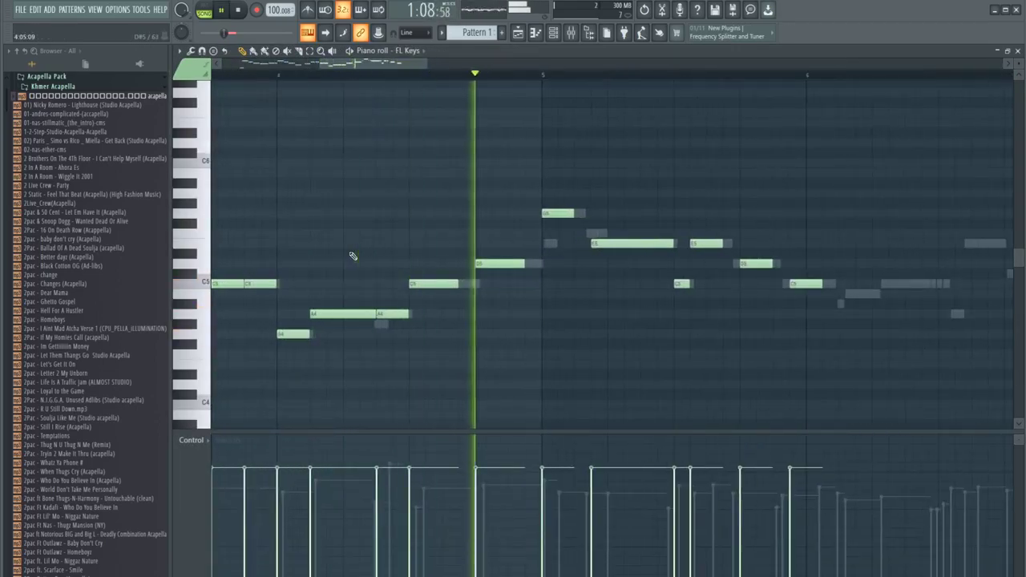
Lengthen the G5 at 5:01:00 to three steps and try a short F5 at 5:04:00 ahead of the E5
key(space)
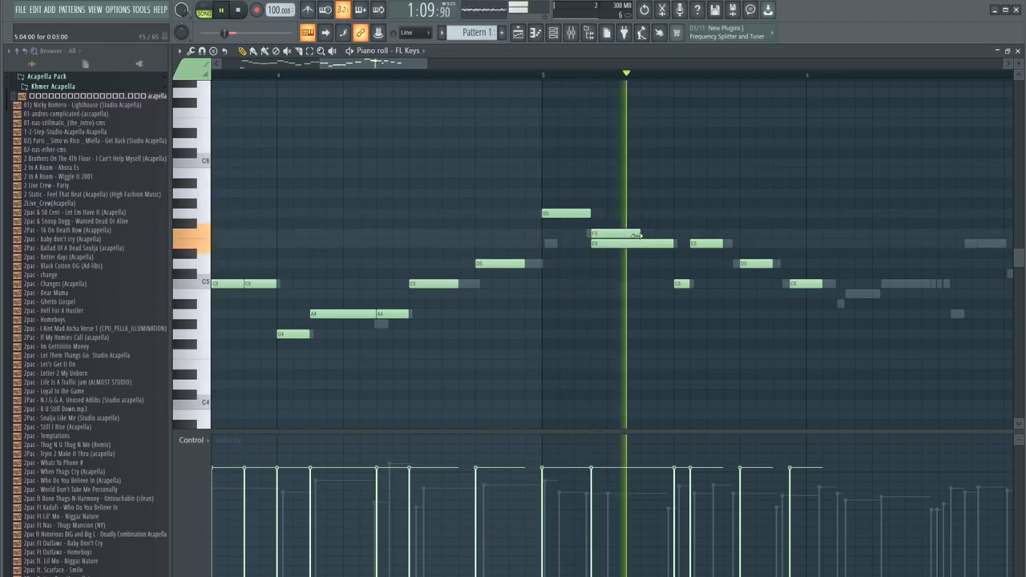
key(space)
drag(637, 234, 616, 245)
key(space)
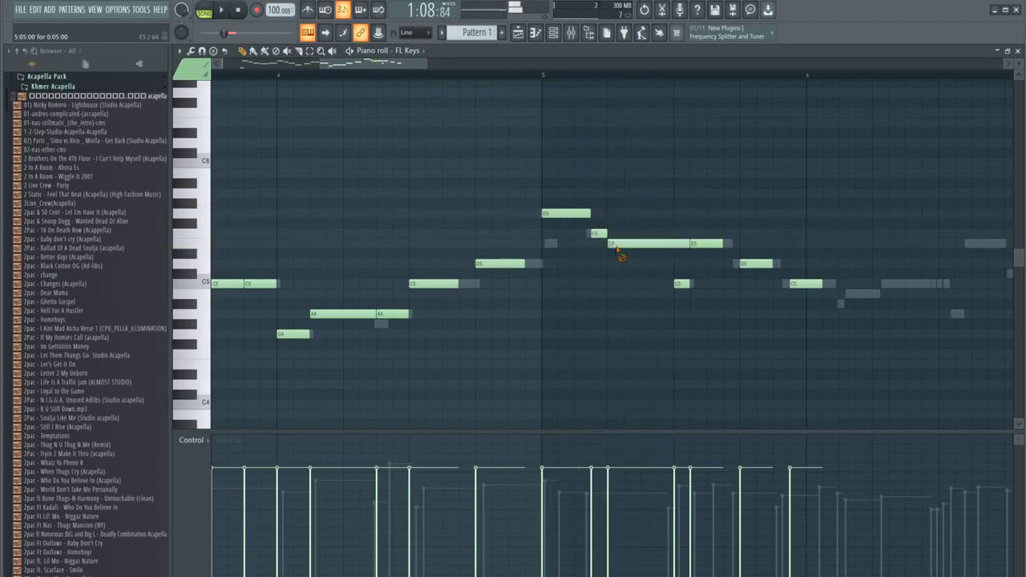
click(602, 245)
right_click(600, 235)
Replace the C5 at 5:09:00 with the two-step E5, and place a two-step E5 at 5:11:00 and D5 at 5:13:00
scroll(577, 255, down, 3)
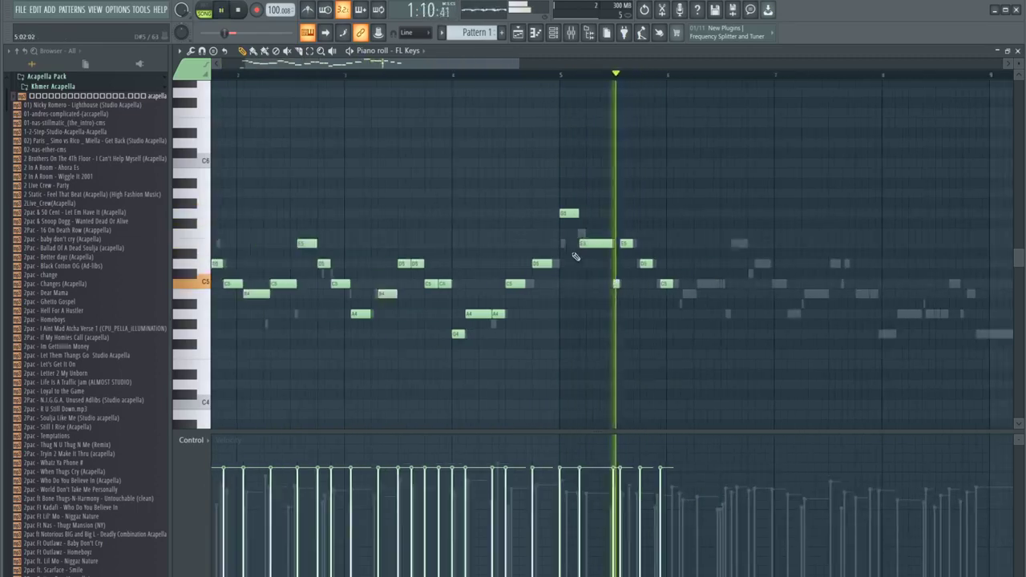
scroll(649, 274, up, 2)
scroll(610, 279, down, 1)
right_click(585, 284)
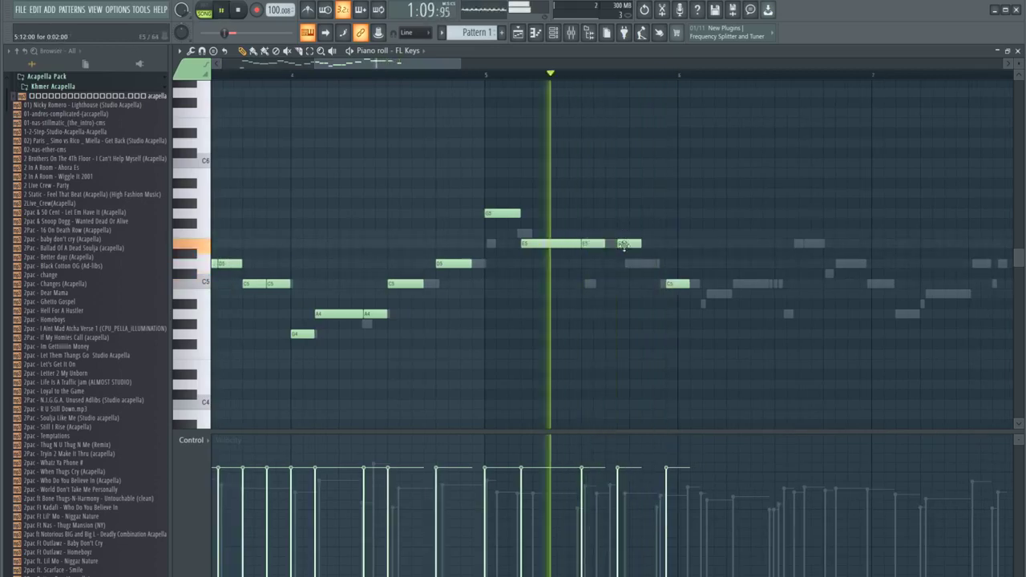
scroll(624, 246, up, 3)
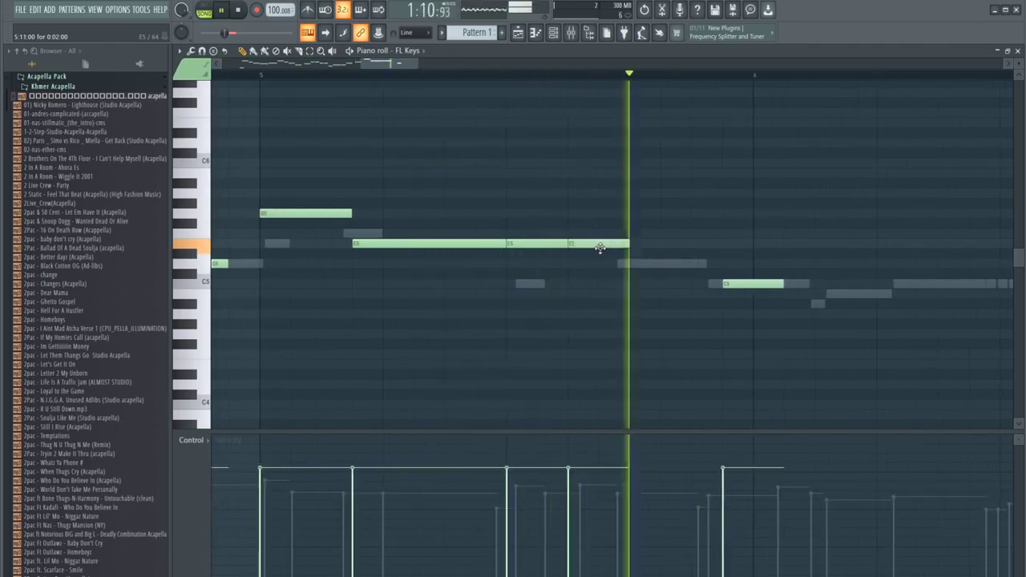
scroll(629, 264, down, 2)
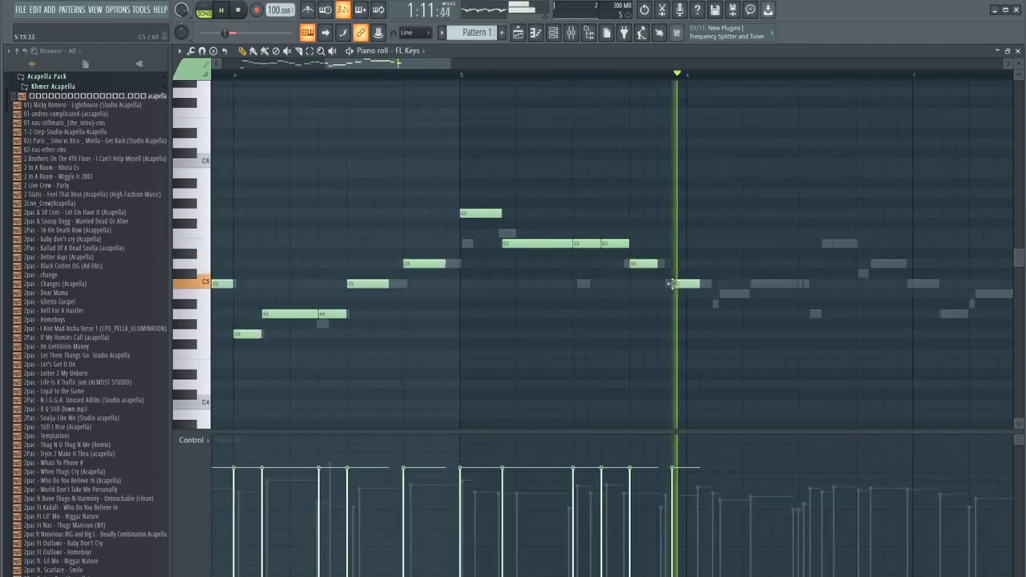
Move the C5 at 5:16:00 to 5:15:00 and add a four-step C5 at 6:01:00
drag(675, 283, 661, 283)
click(692, 284)
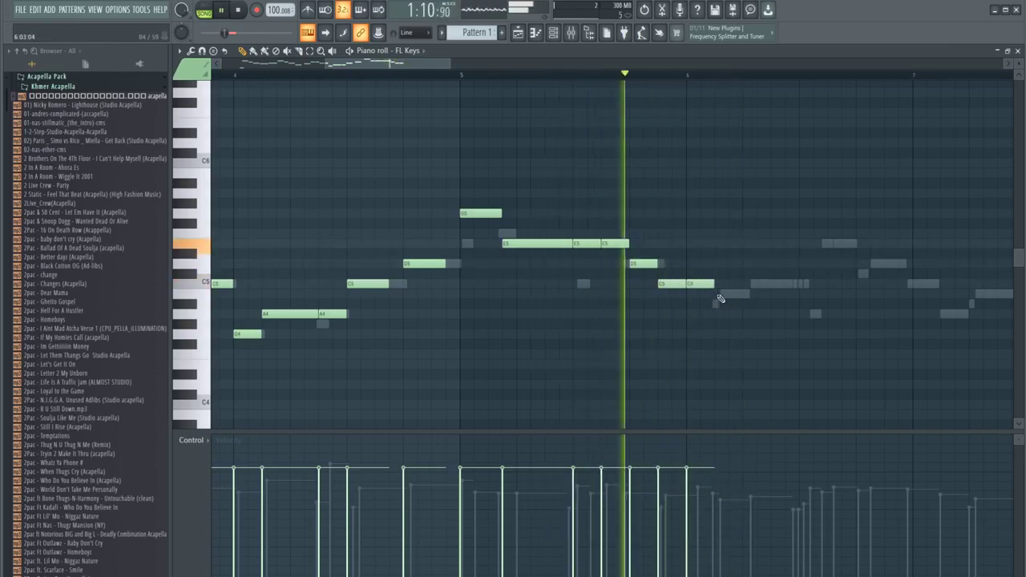
click(718, 294)
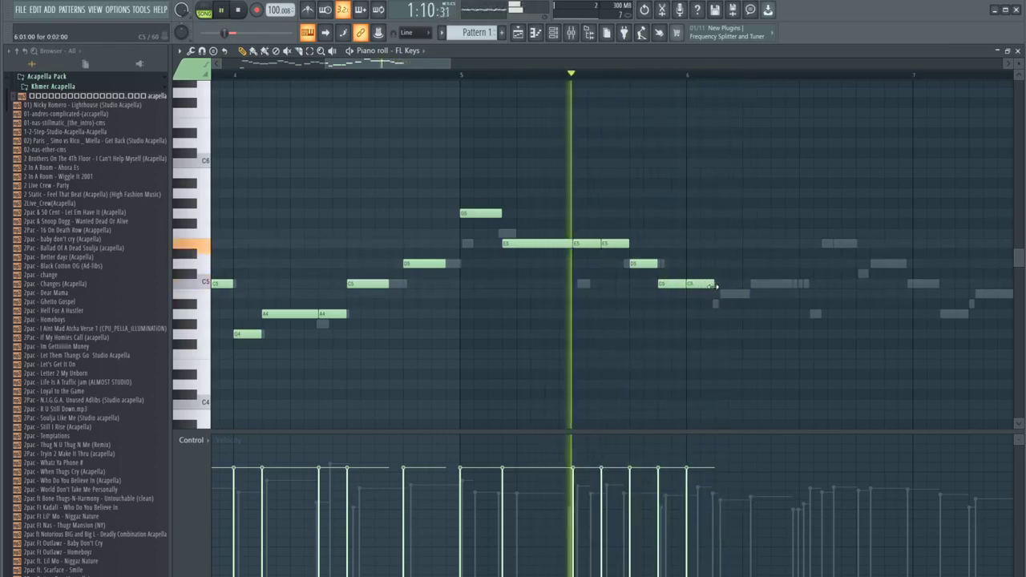
drag(732, 285, 742, 285)
Place a four-step C5 at 6:06:00, change it to B4 at 6:05:00, and add a four-step C5 at 6:09:00
click(760, 285)
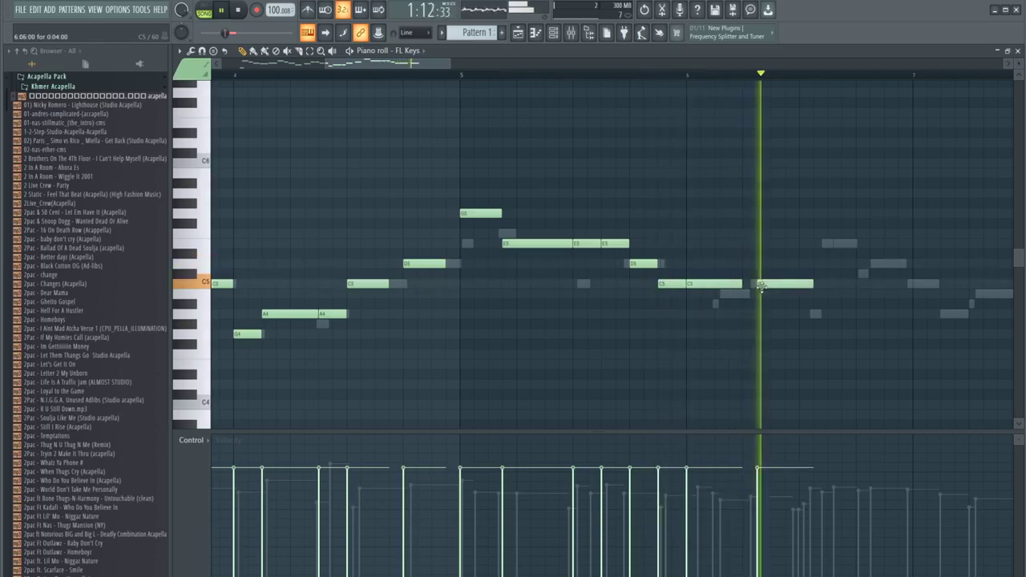
key(space)
scroll(746, 286, down, 3)
scroll(758, 298, up, 2)
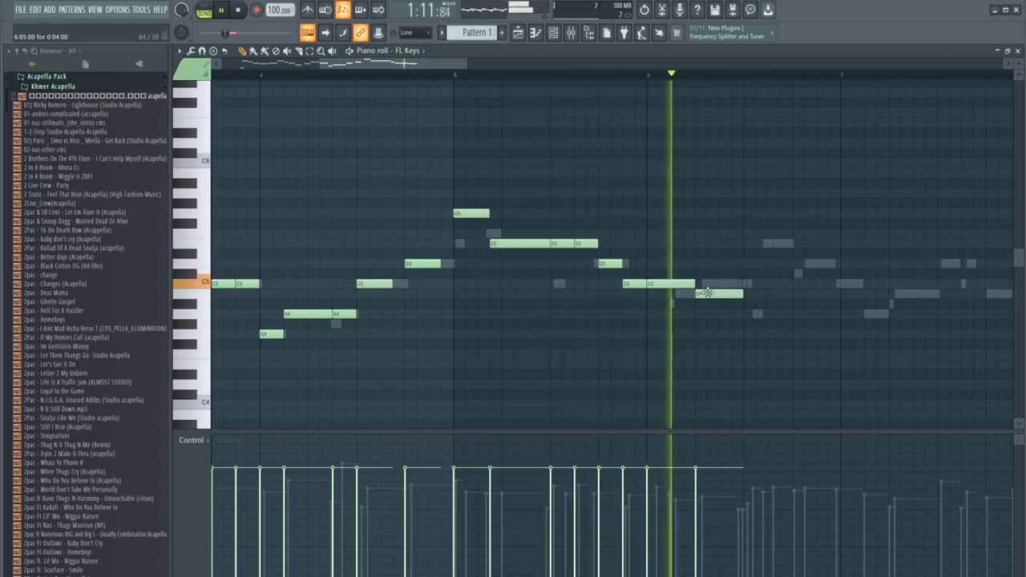
key(space)
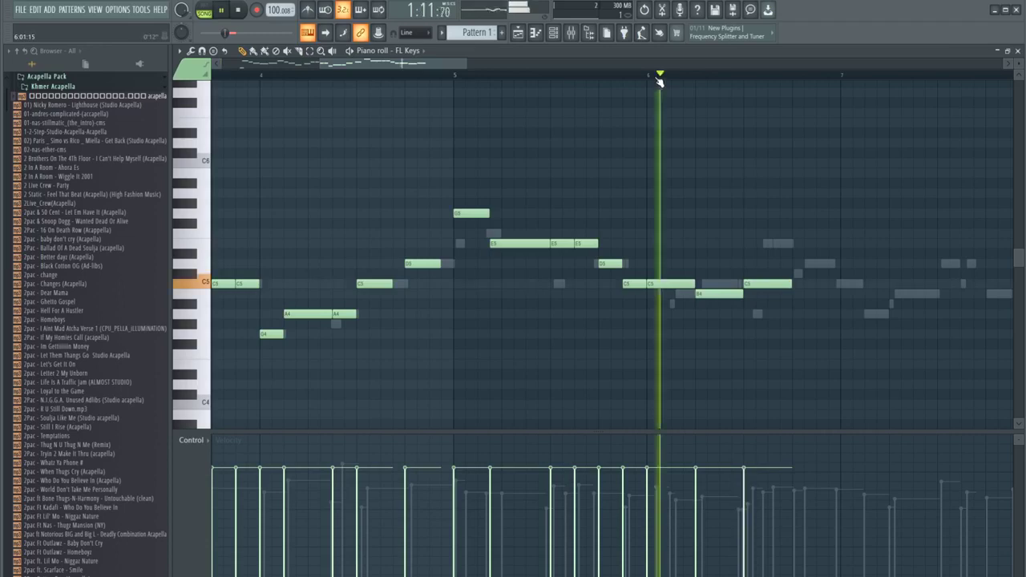
scroll(706, 224, down, 2)
scroll(779, 275, up, 2)
scroll(650, 313, down, 4)
scroll(650, 313, up, 3)
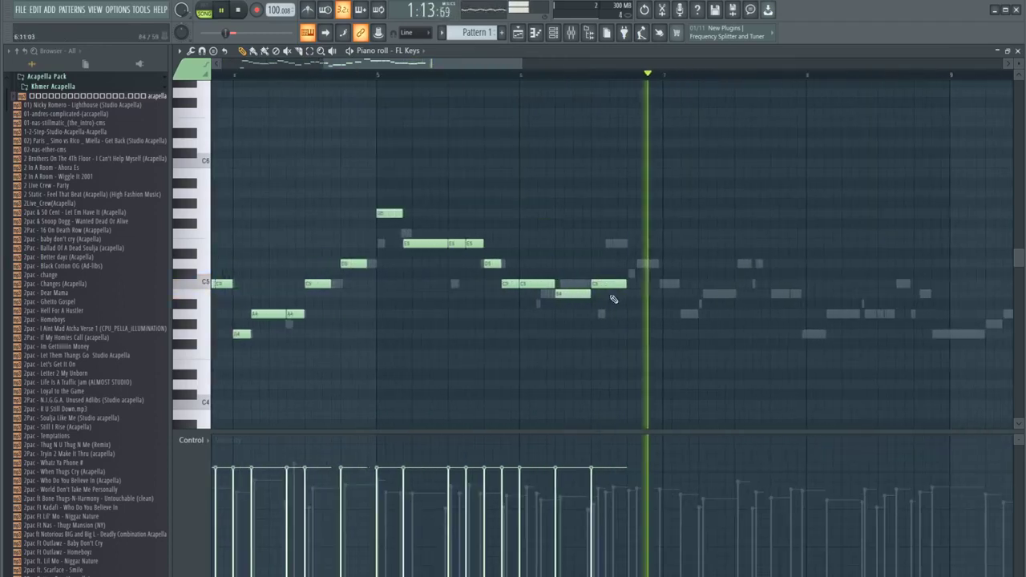
Replace the C5 at 6:09:00 with a two-step A4, and add a two-step E5 at 6:11:00, then three-step D5 at 6:13:00 and C5 at 6:16:00
drag(621, 287, 607, 289)
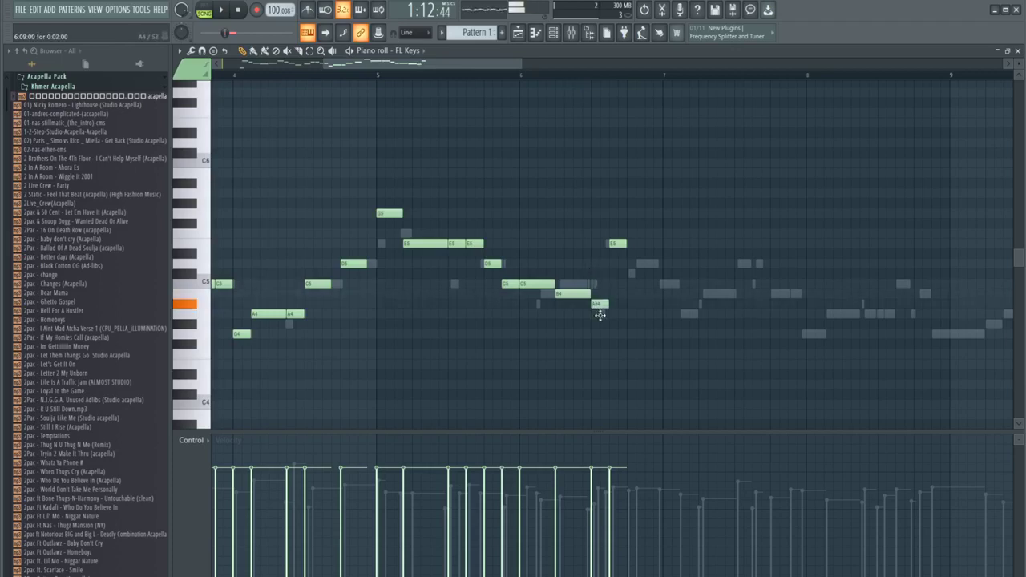
key(space)
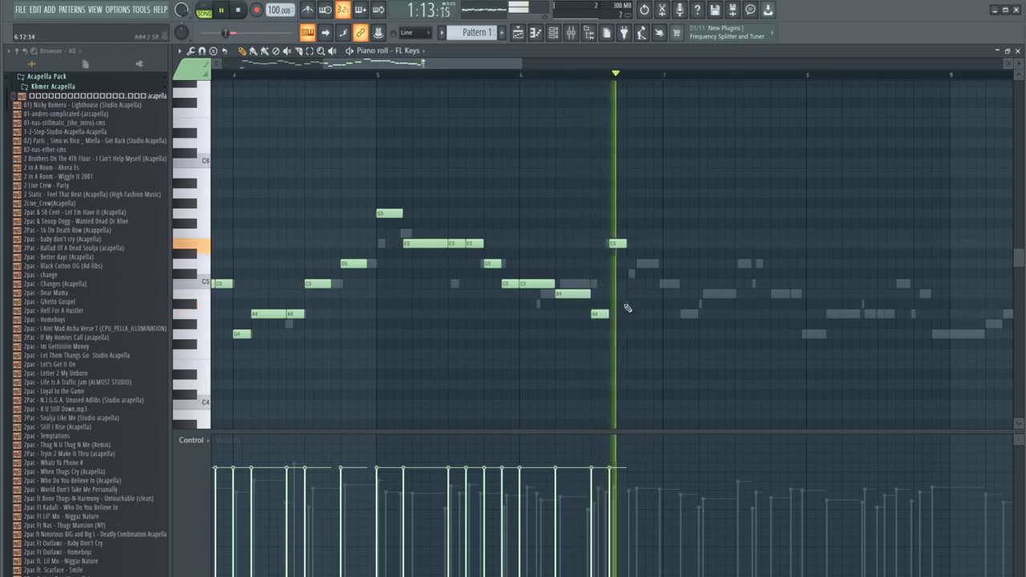
click(631, 267)
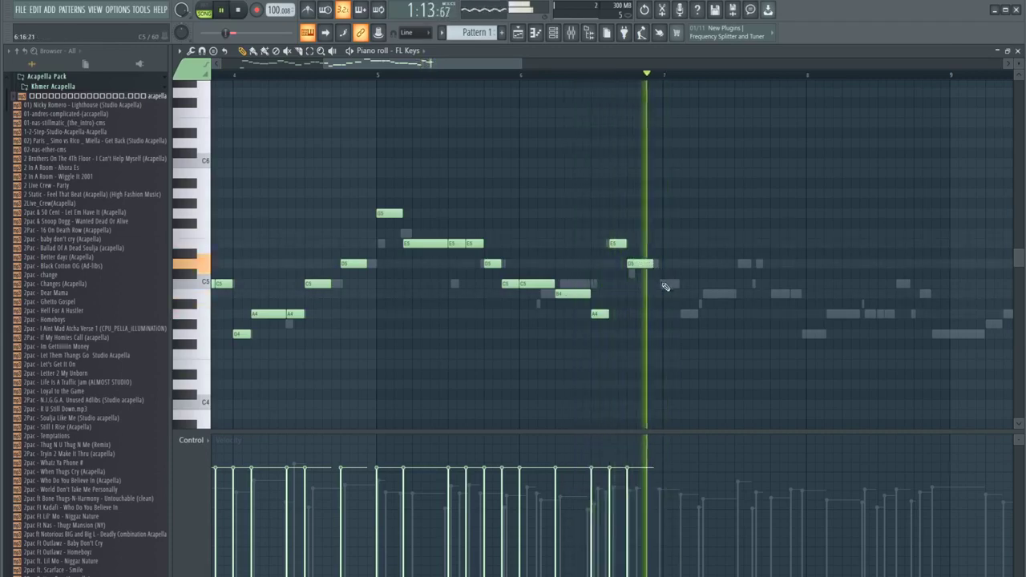
click(667, 285)
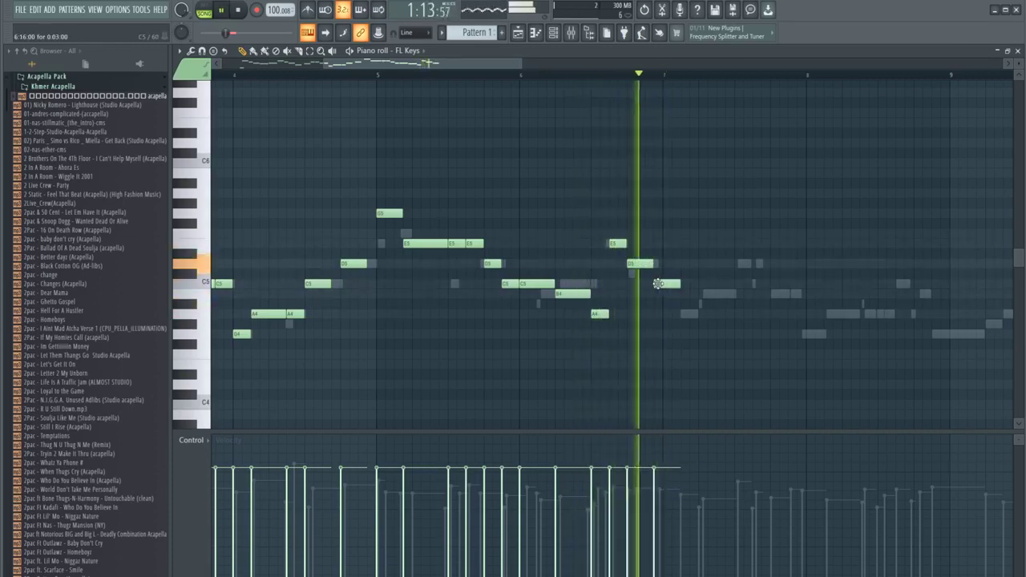
Change the D5 at 6:13:00 to a two-step C5, and continue with a two-step D5 at 6:15:00 and C5 at 7:01:00
drag(669, 284, 658, 284)
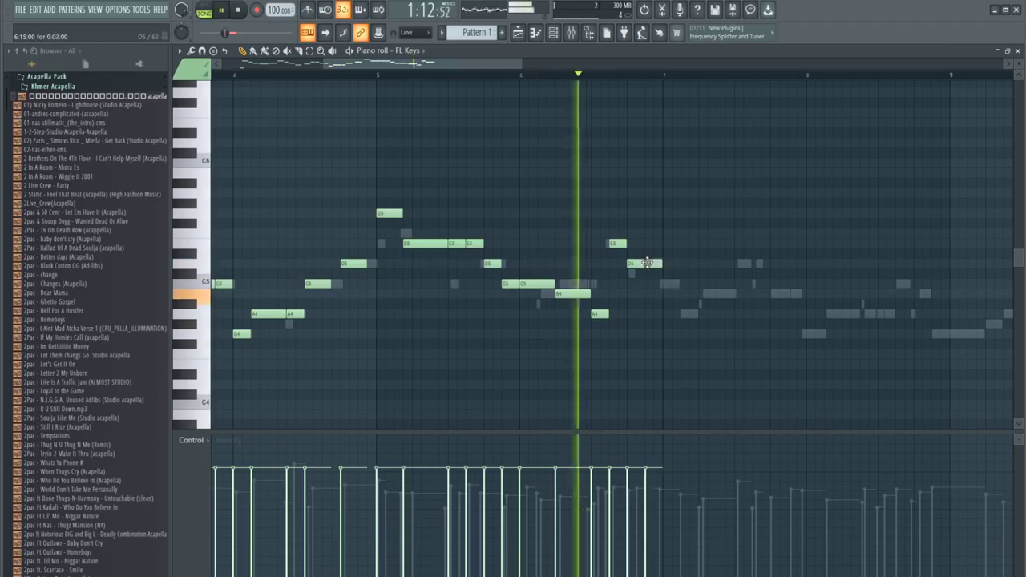
scroll(654, 264, up, 3)
key(space)
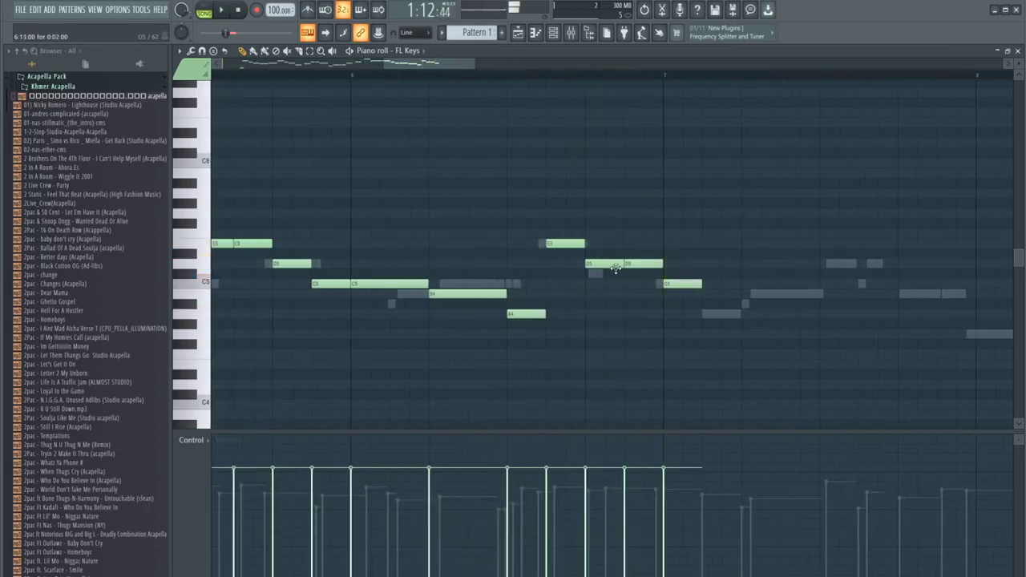
key(space)
scroll(604, 277, down, 4)
key(space)
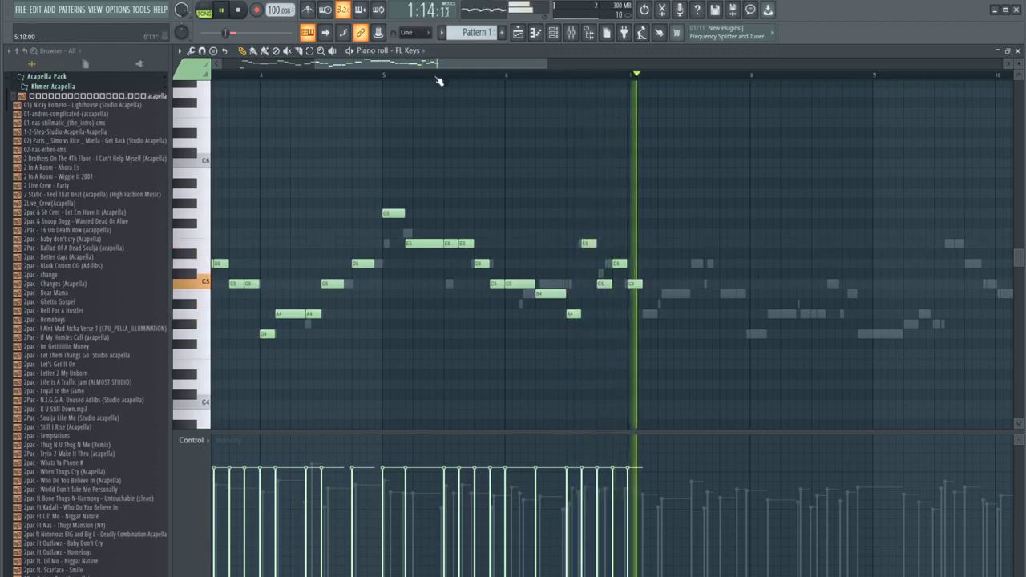
Replay the melody from 5:01:00 and delete all the notes after the B4 at 6:05:00
click(386, 77)
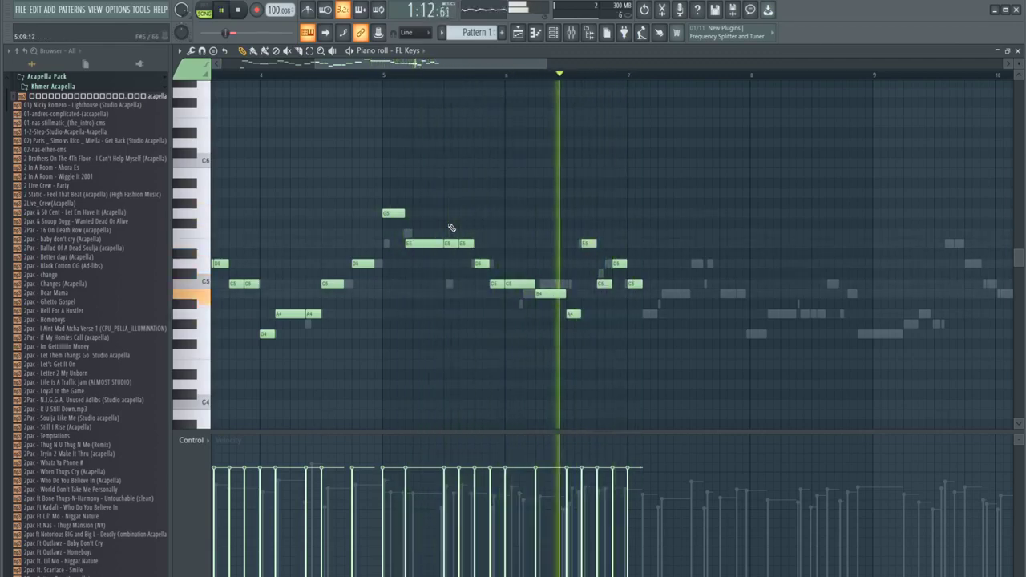
key(space)
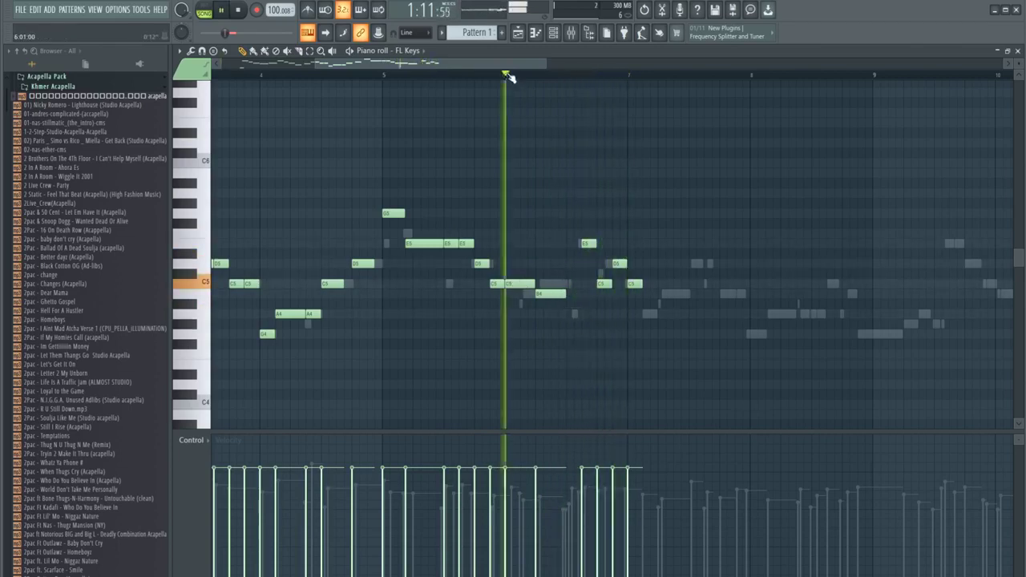
right_click(587, 244)
right_click(603, 283)
right_click(620, 263)
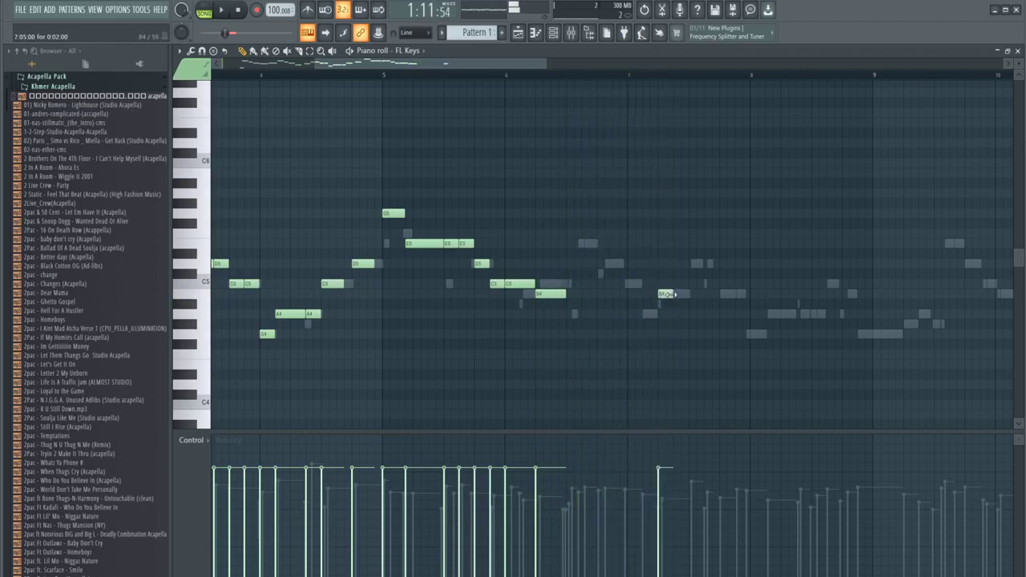
Lengthen the B4 at 7:05:00 to four steps, add a two-step A4 at 7:03:00 before it, and raise the B4 to C5
drag(674, 294, 688, 294)
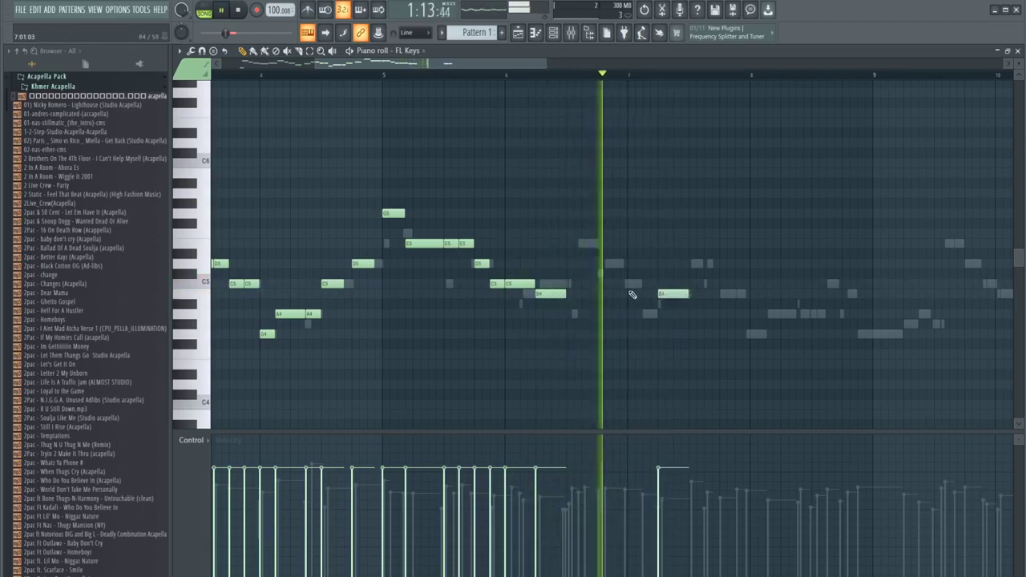
key(space)
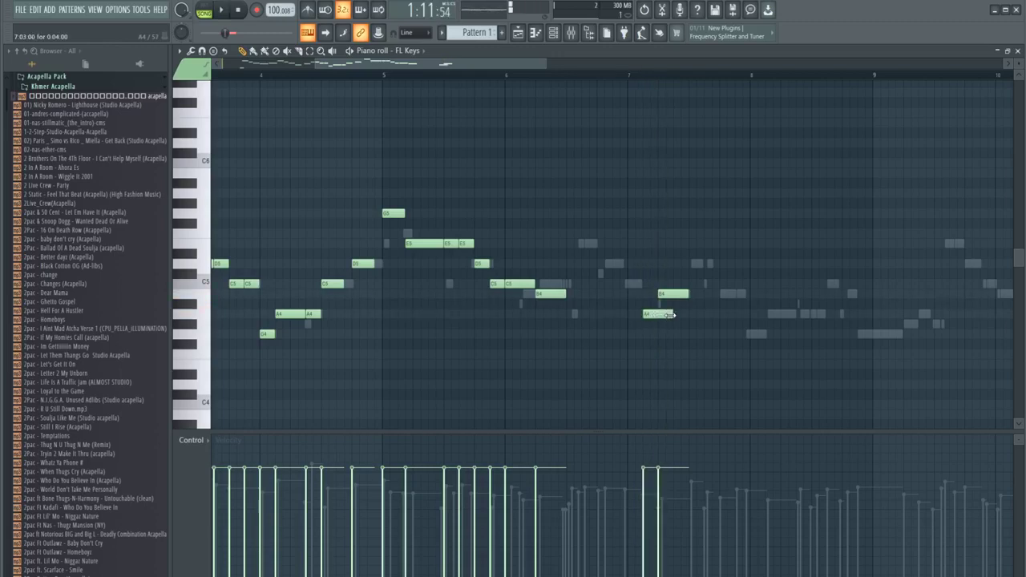
drag(661, 316, 671, 283)
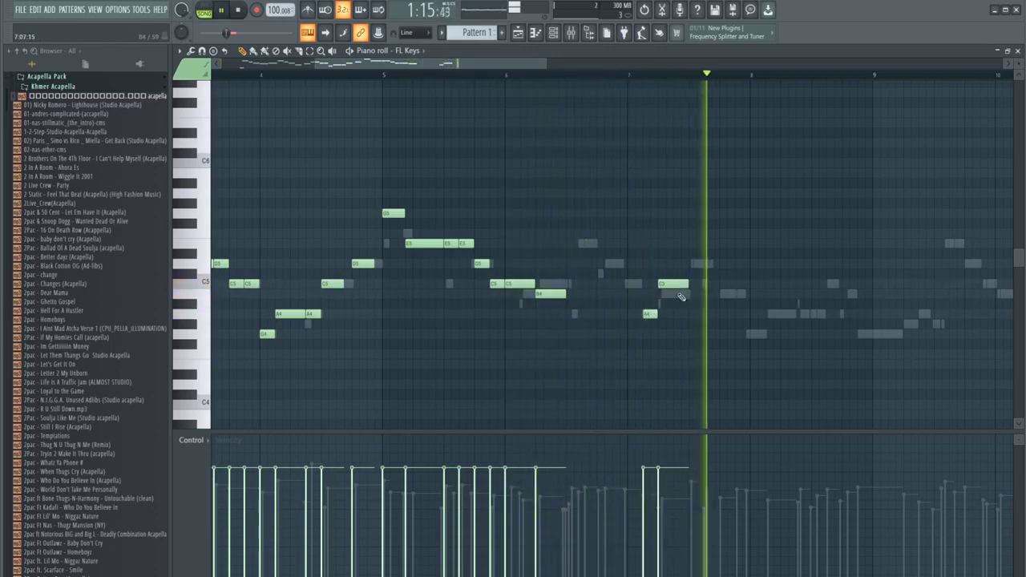
Try the C5 at 7:06:00 against the vocal and move it back to start at 7:05:00
drag(675, 285, 681, 288)
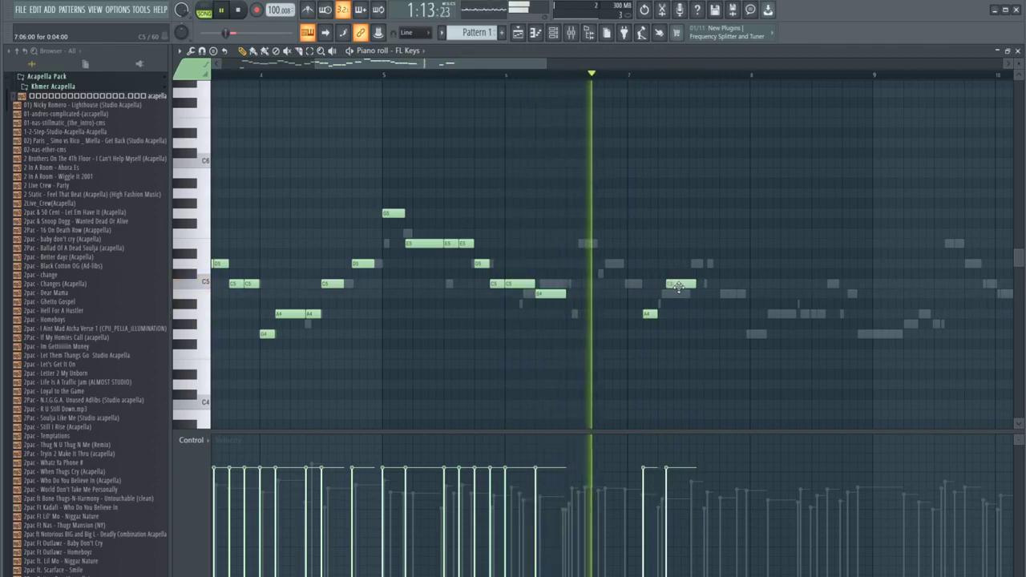
scroll(660, 290, up, 2)
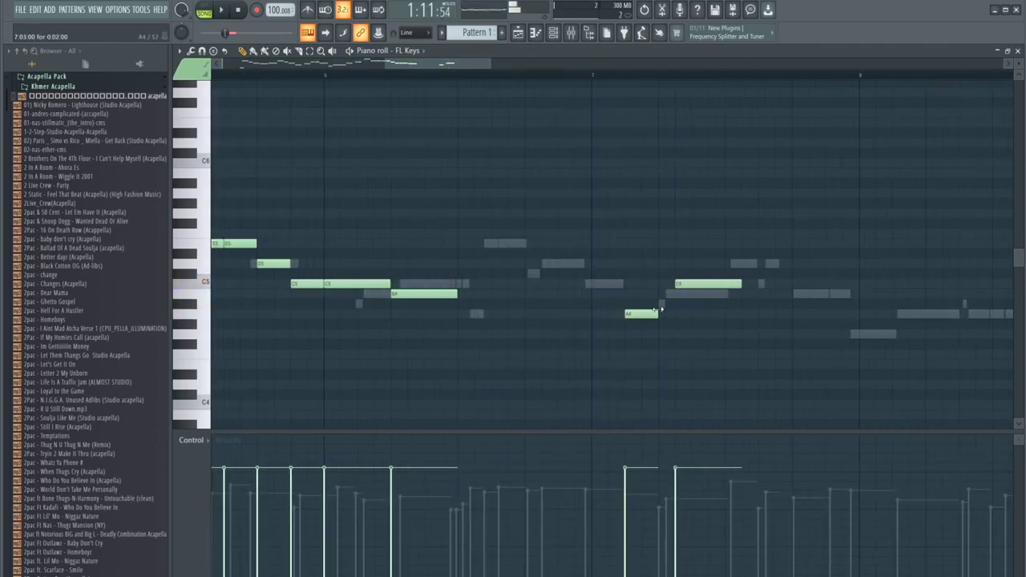
key(space)
scroll(670, 296, up, 2)
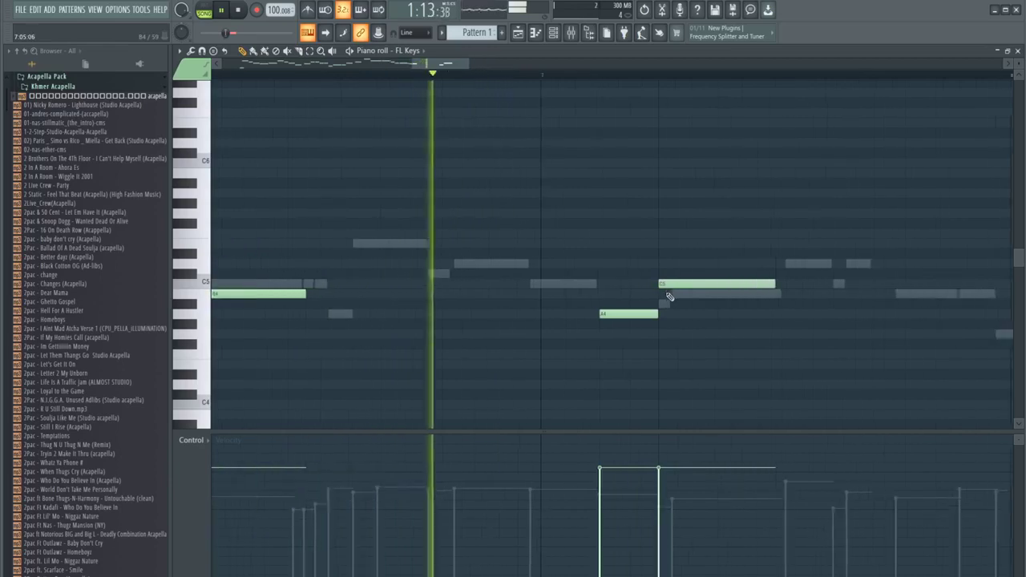
scroll(661, 301, up, 1)
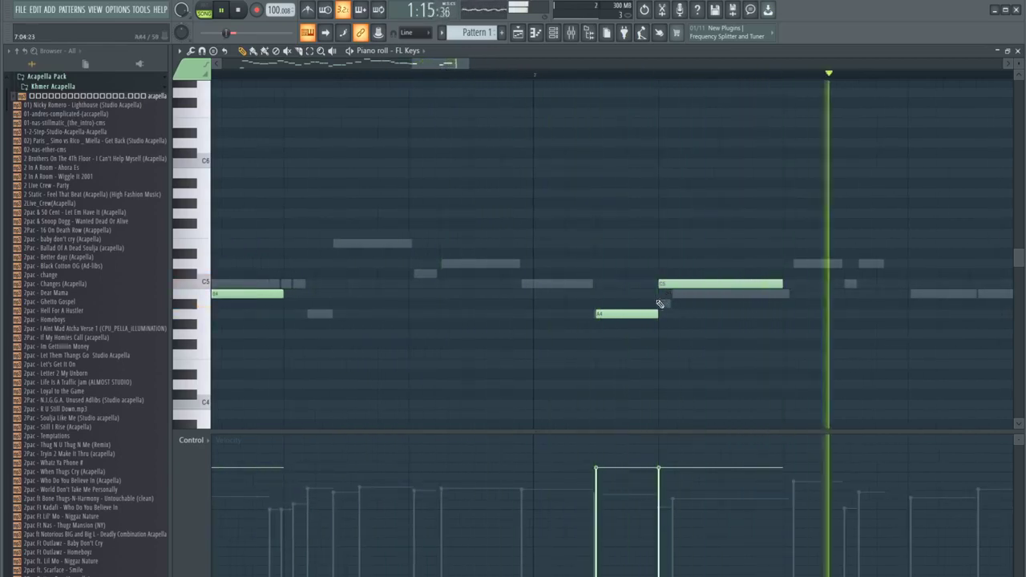
Add a two-step C5 at 6:16:00 and make the A4 before 7:05:00 three steps long, starting at 7:02:00
key(space)
drag(537, 285, 523, 285)
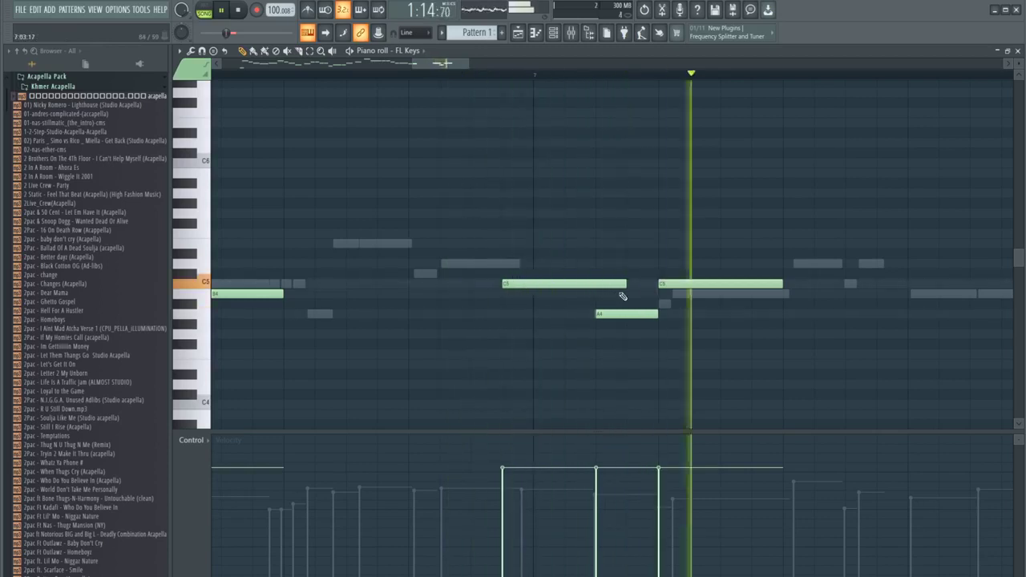
key(space)
drag(626, 283, 647, 315)
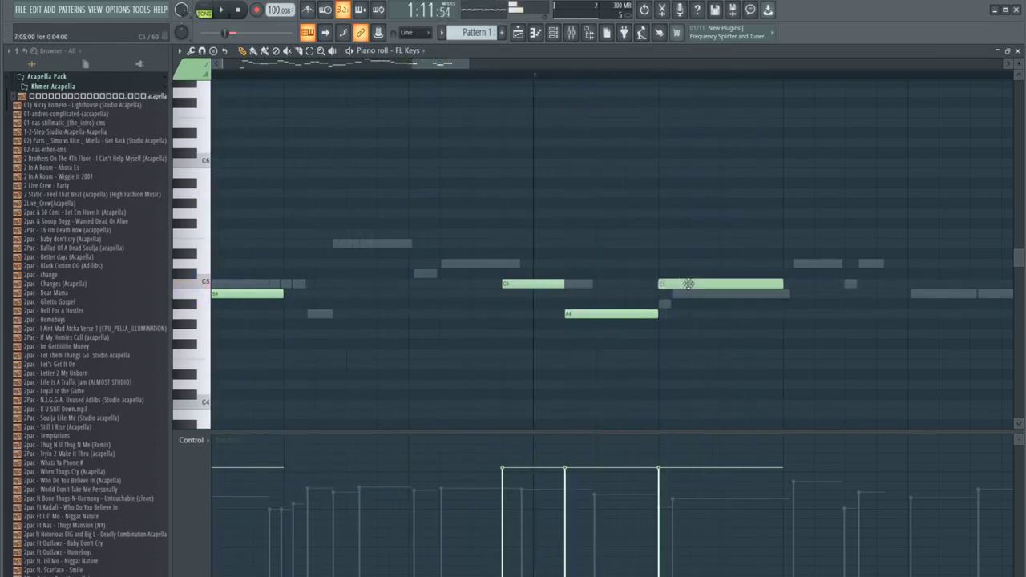
scroll(562, 208, down, 3)
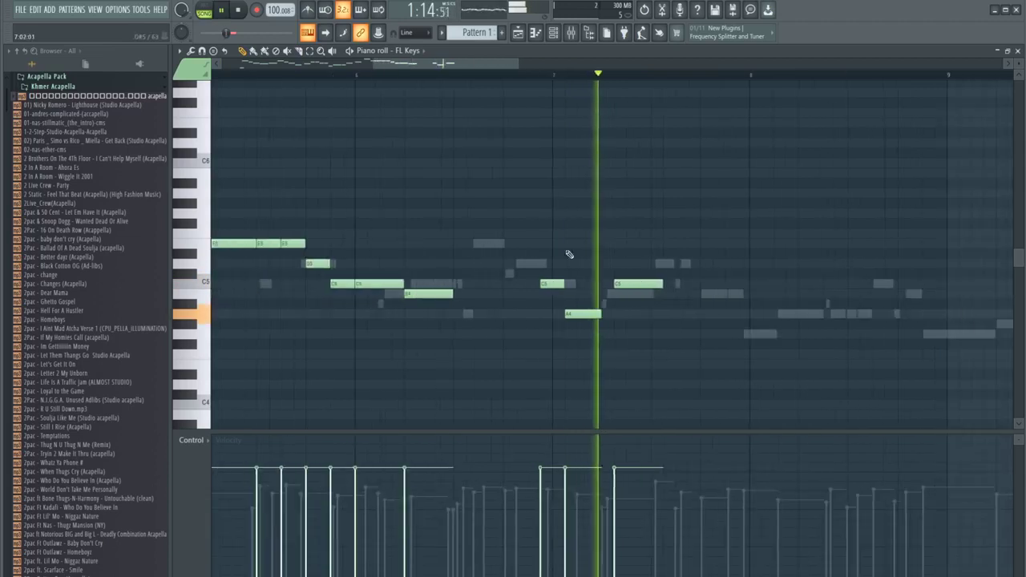
Lower the C5 at 7:05:00 to B4, and add a four-step D5 at 7:09:00 and a four-step B4 at 7:13:00
drag(626, 284, 614, 302)
key(space)
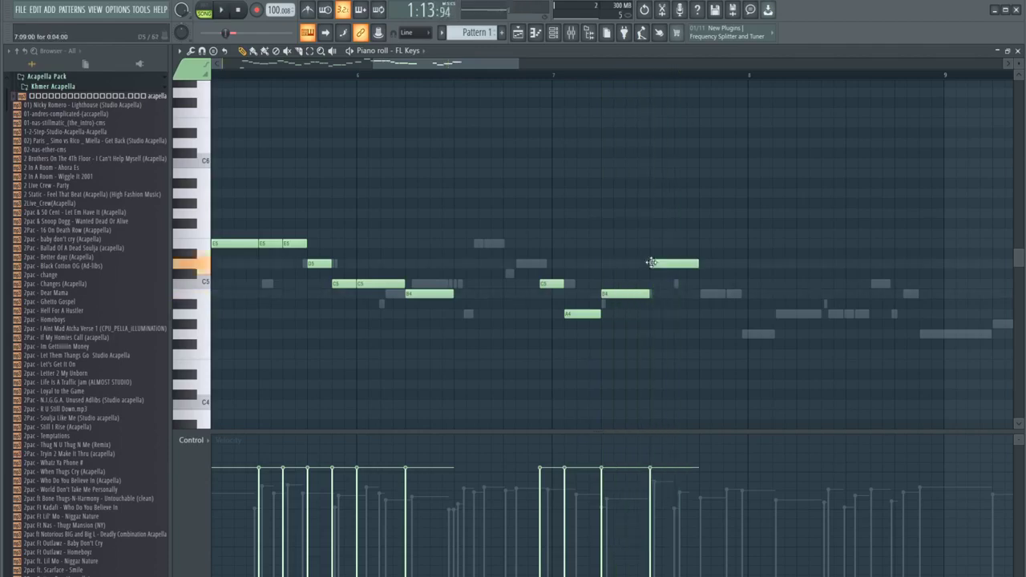
key(space)
click(714, 294)
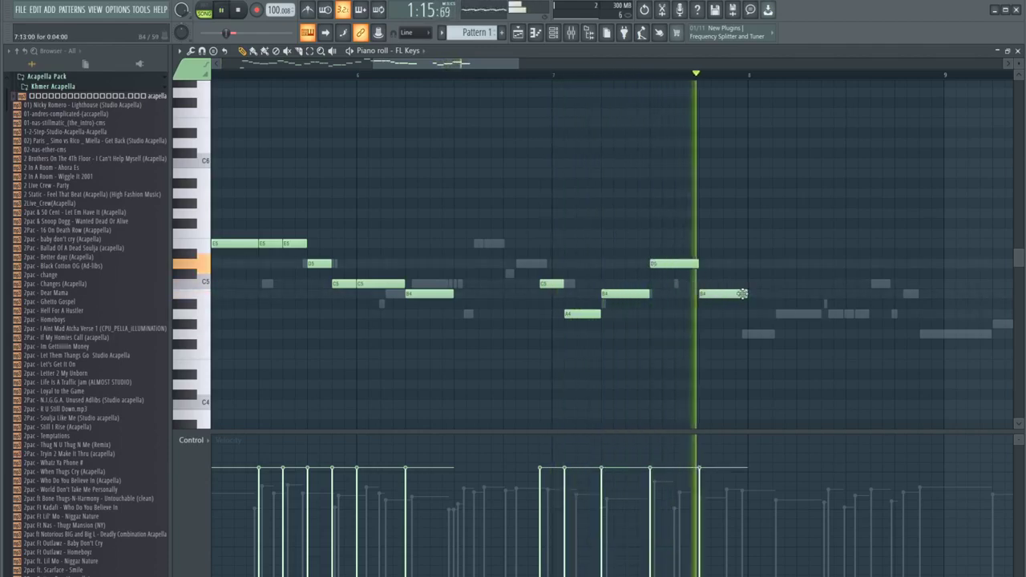
key(space)
Divide the D5 at 7:09:00 and the B4 at 7:13:00 into two-step pairs, repeating at 7:11:00 and 7:15:00
click(678, 265)
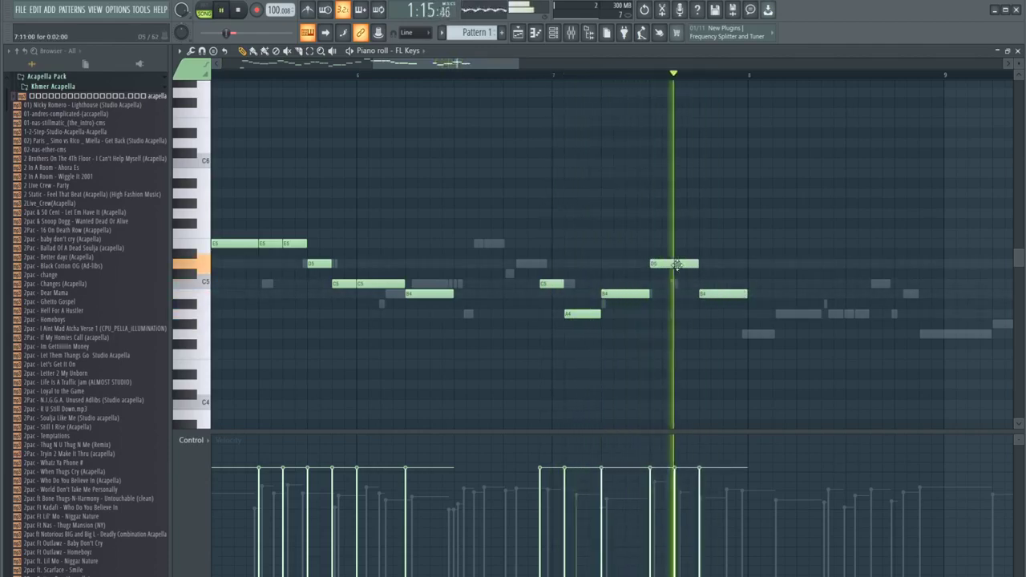
key(space)
key(space)
drag(746, 293, 717, 295)
click(725, 295)
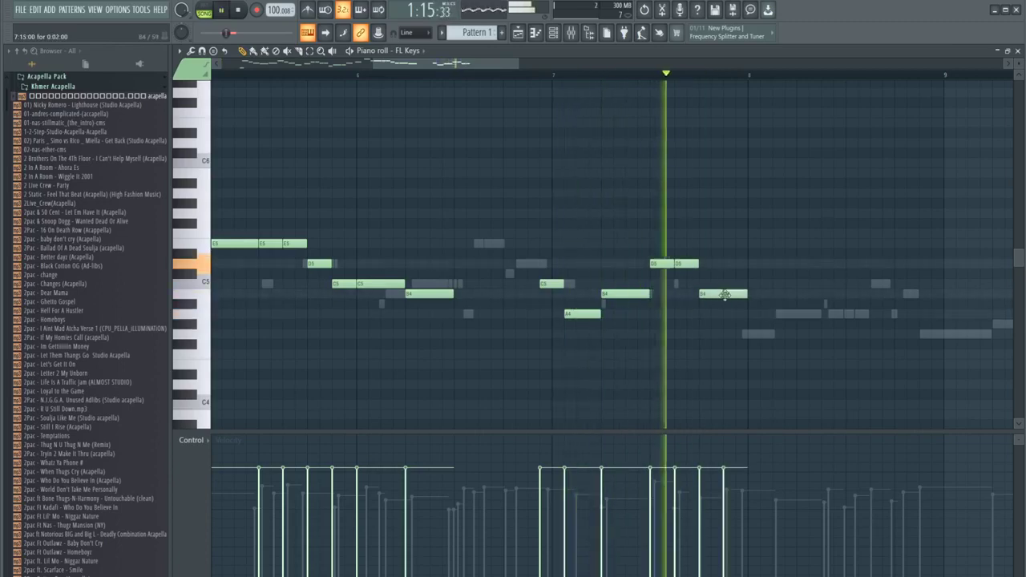
Add a two-step G4 at 8:01:00 and a four-step A4 at 8:03:00
click(757, 335)
key(space)
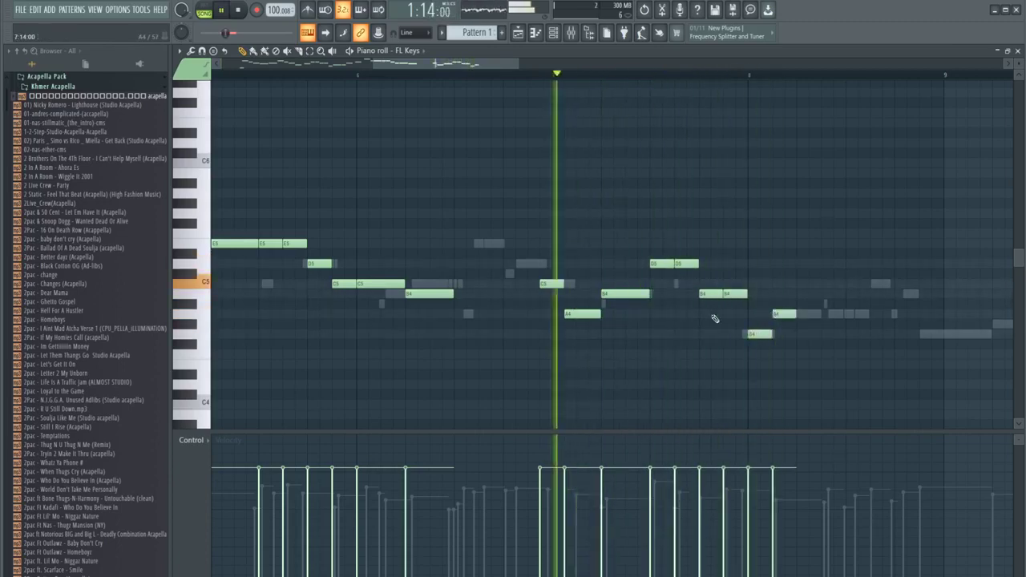
scroll(716, 318, down, 3)
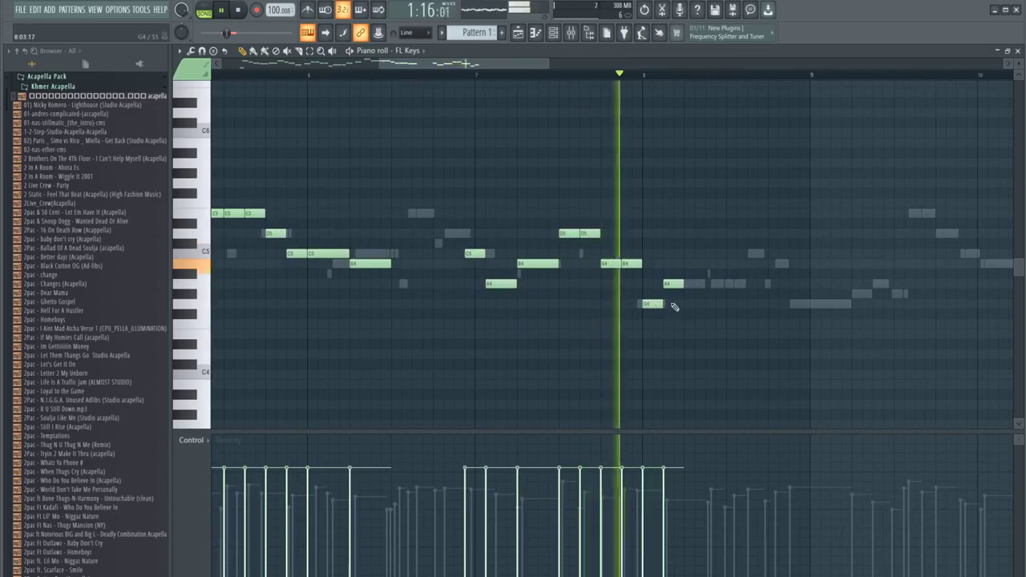
drag(683, 284, 706, 283)
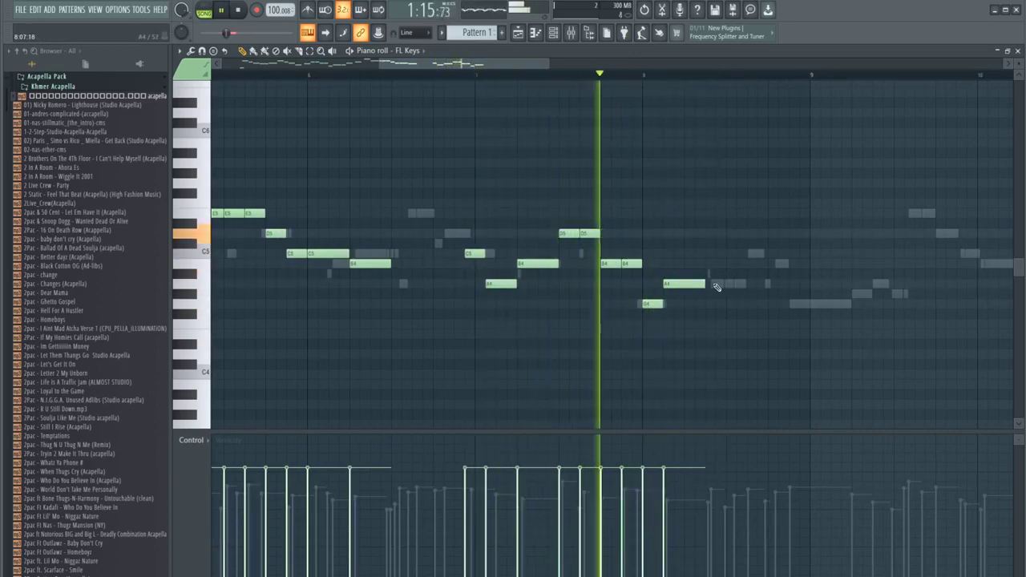
Continue with a two-step B4 at 8:07:00, A4 at 8:09:00 and C5 at 8:11:00
click(714, 286)
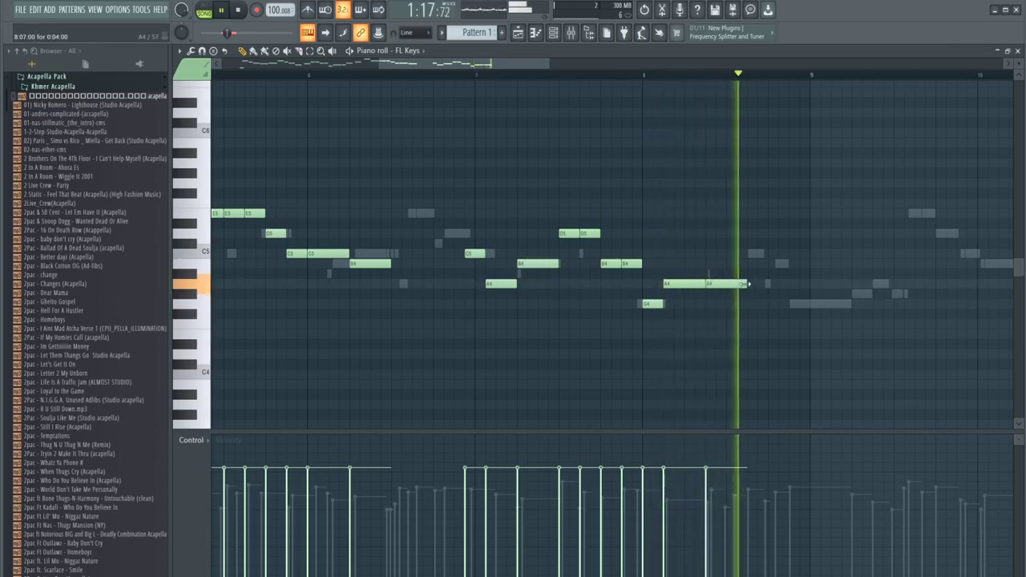
drag(744, 285, 716, 263)
click(730, 285)
click(748, 253)
key(space)
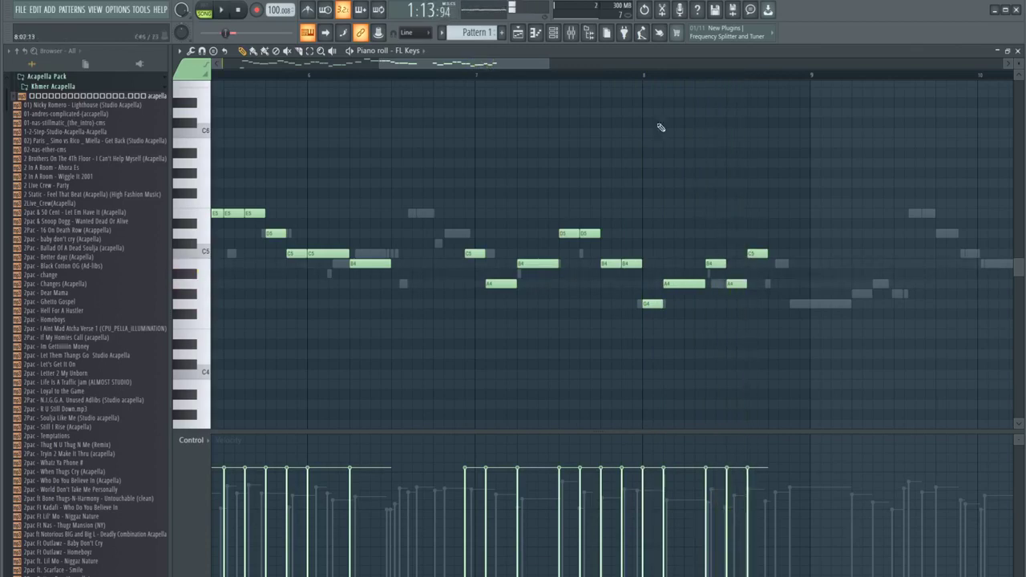
Replay from bar 8, lower the B4 at 8:07:00 to A4, and lengthen the A4 at 8:09:00 to four steps
click(644, 76)
key(space)
key(space)
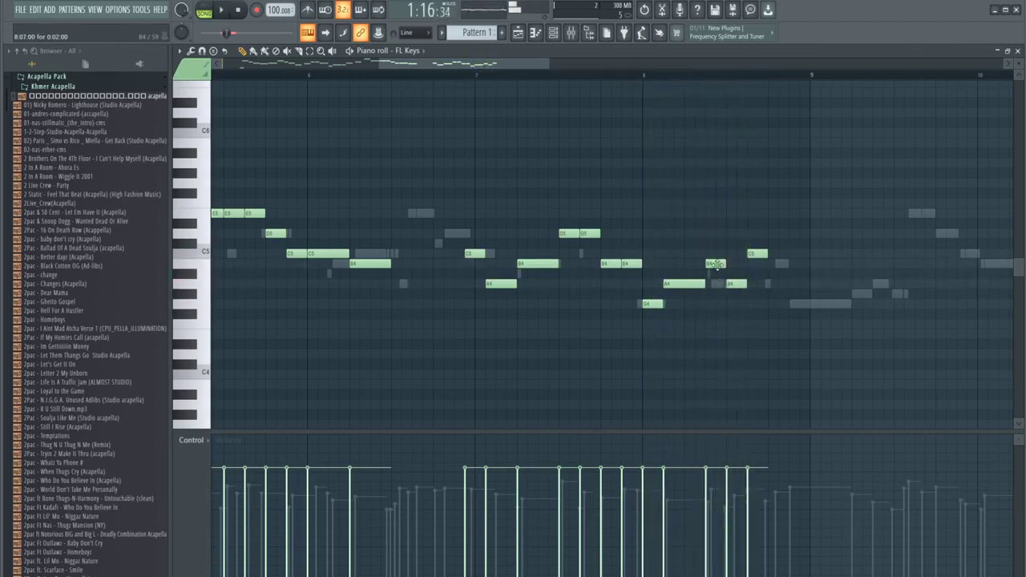
key(space)
drag(717, 264, 779, 283)
scroll(746, 301, up, 2)
key(space)
key(space)
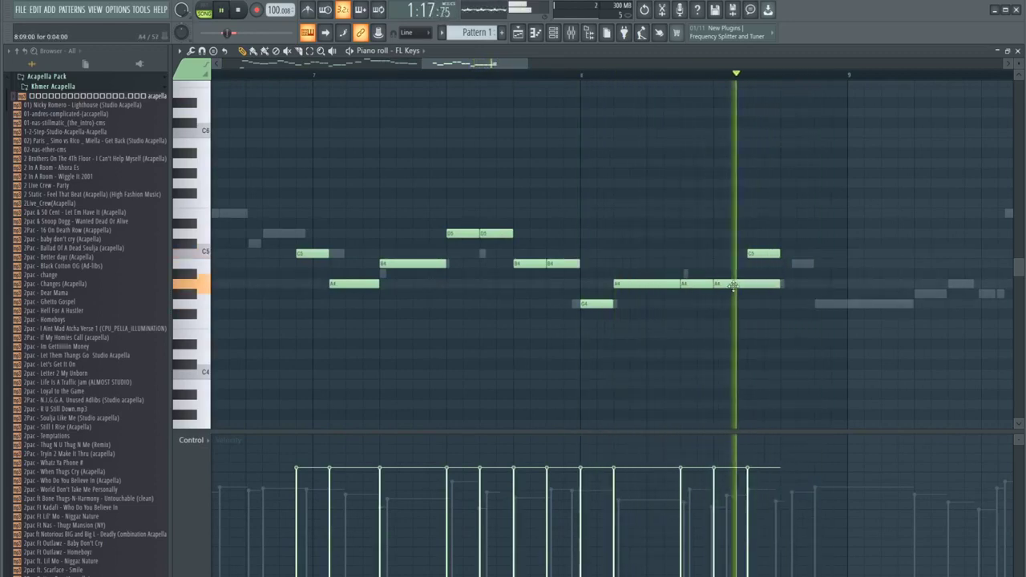
Add a two-step B4 at 8:13:00 and two-step G4 notes at 8:15:00 and 9:01:00
click(786, 265)
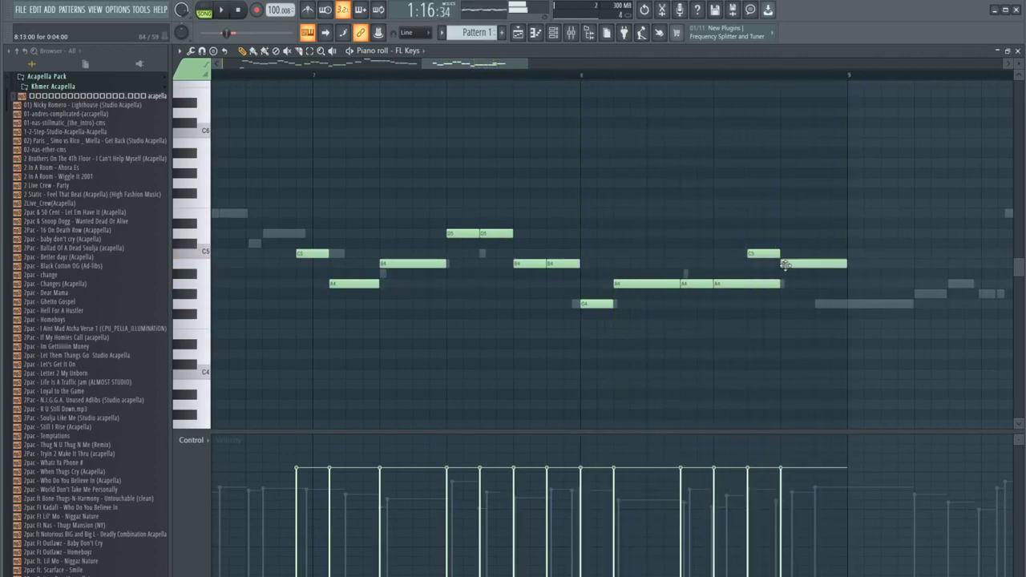
drag(844, 264, 814, 264)
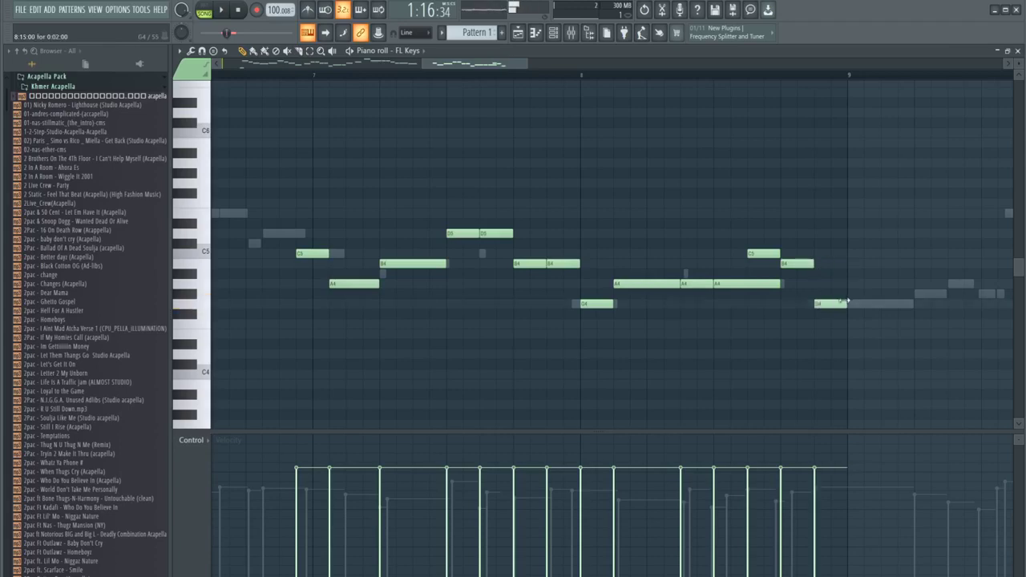
key(space)
scroll(517, 233, down, 3)
scroll(654, 259, up, 3)
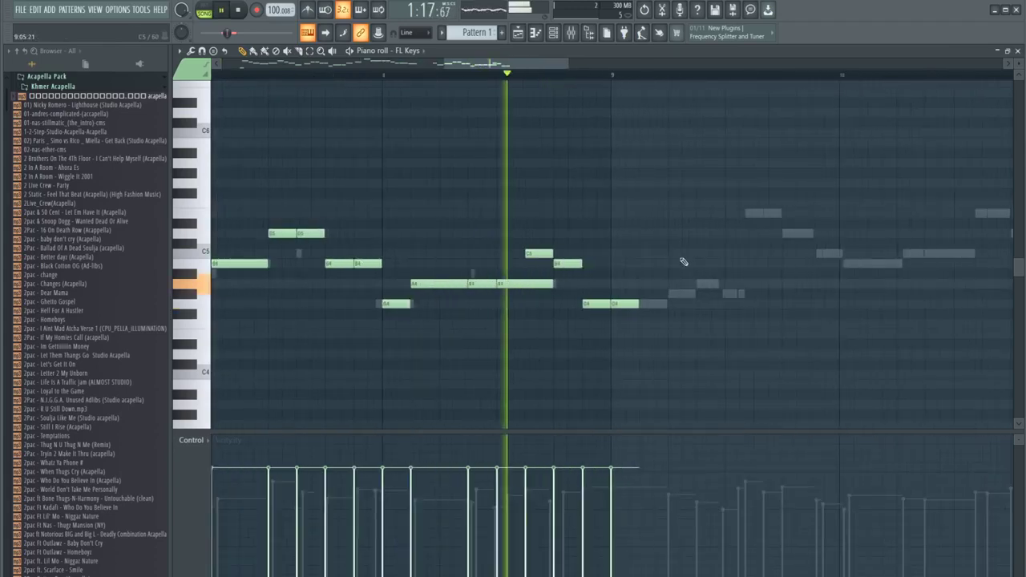
Lengthen the G4 at 9:01:00 to six steps and add a six-step A4 at 9:03:00
drag(635, 304, 711, 284)
click(677, 294)
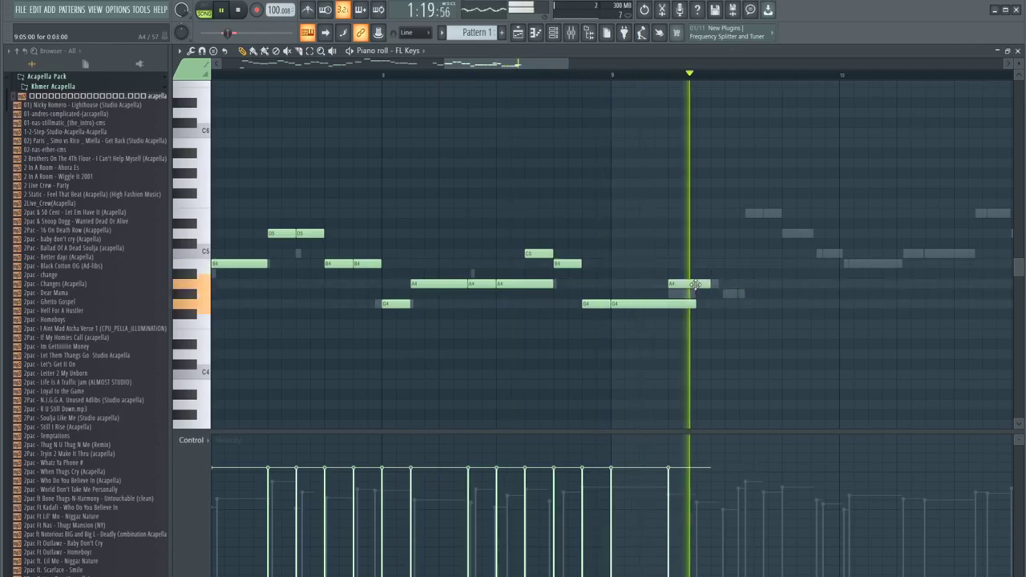
drag(696, 285, 668, 284)
drag(681, 284, 720, 284)
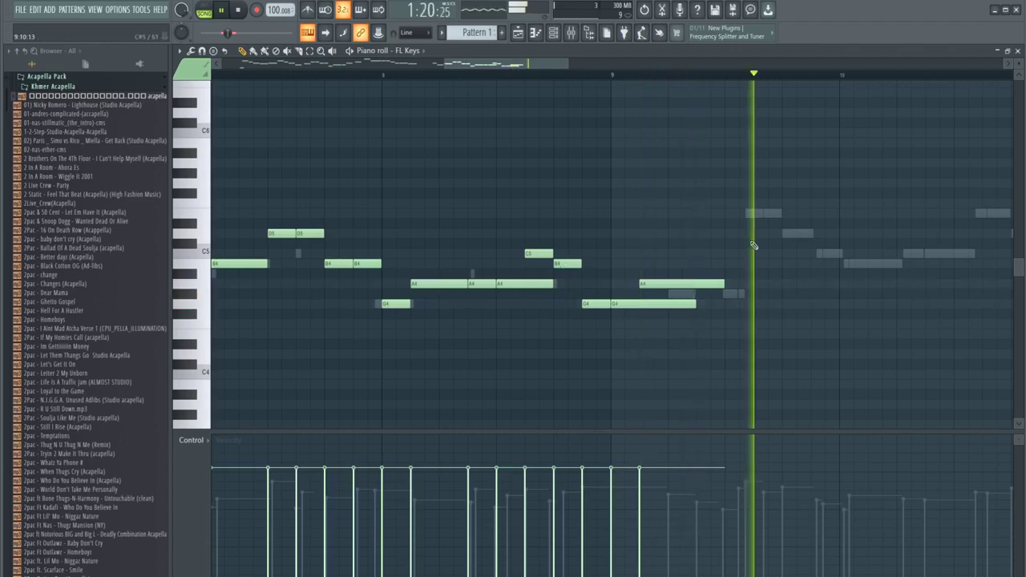
key(space)
Add a three-step E5 at 9:10:00 and set playback to start just before it
click(755, 214)
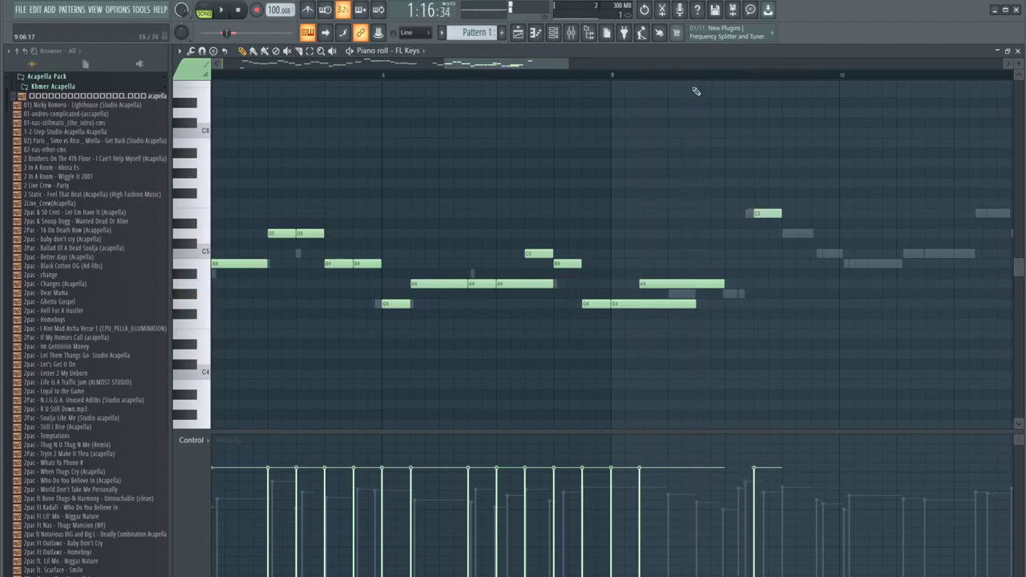
mouse_move(763, 215)
mouse_down()
mouse_move(751, 214)
mouse_move(779, 215)
mouse_up()
key(space)
key(space)
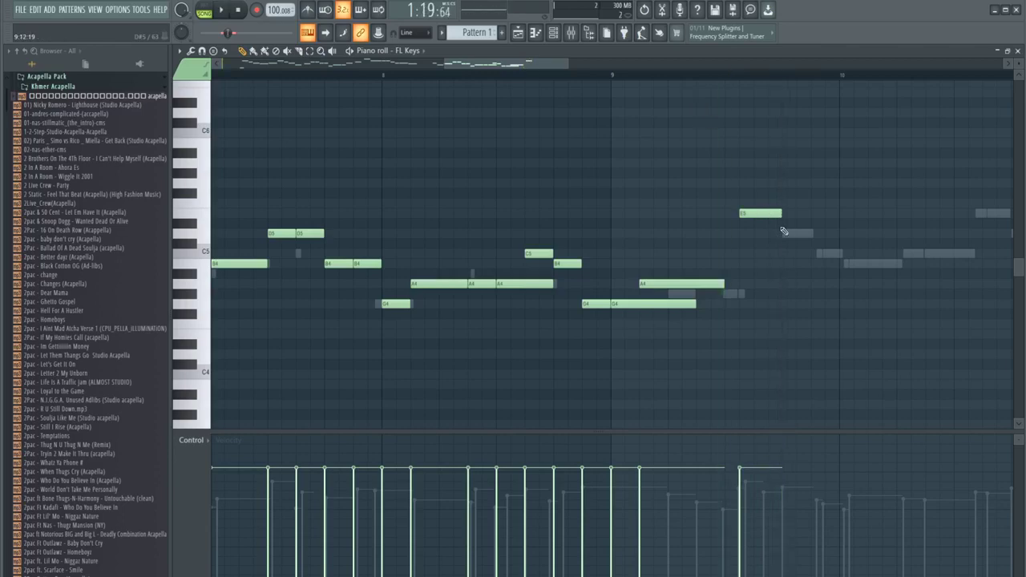
Add a two-step D5 at 9:14:00, C5 at 9:15:00 and B4 at 10:01:00, checking them against the vocal
click(789, 232)
key(space)
scroll(800, 274, down, 3)
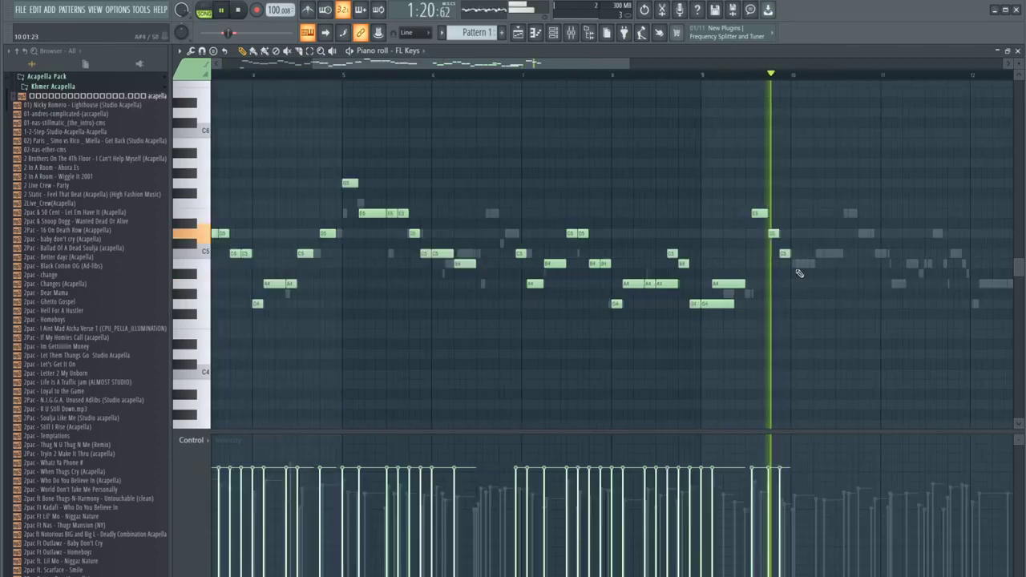
scroll(799, 274, up, 3)
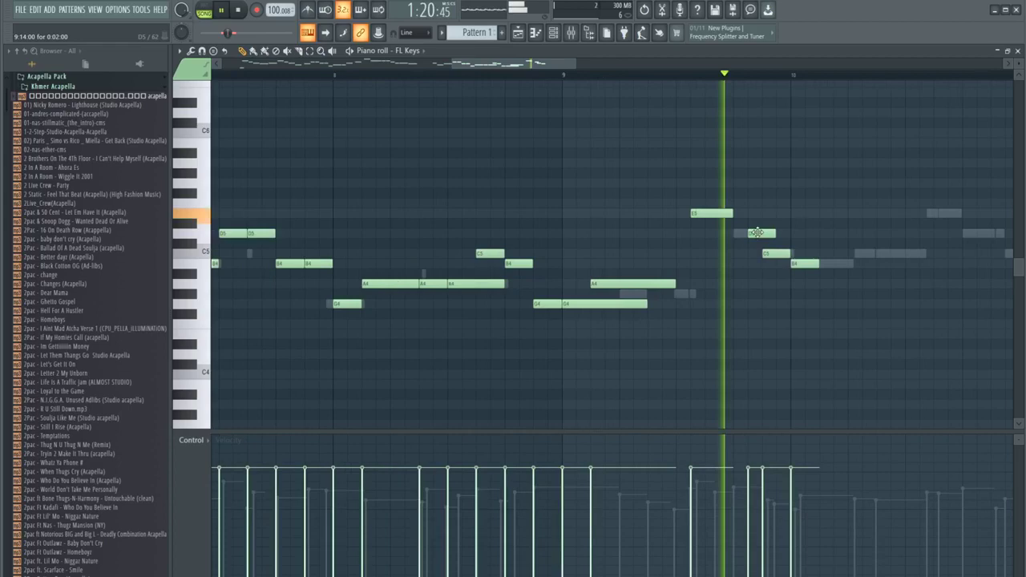
key(space)
key(space)
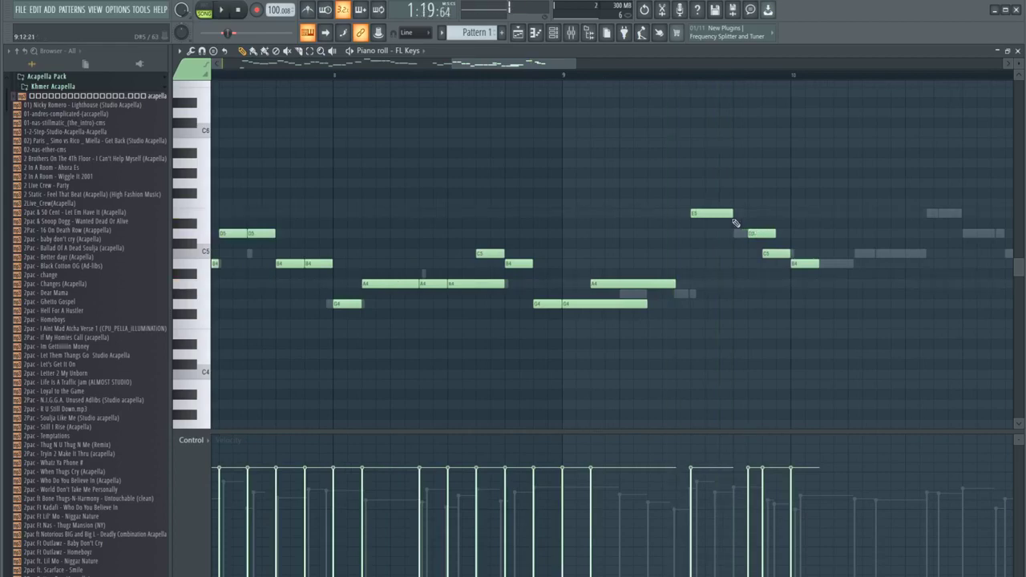
Shorten the E5 at 9:10:00 to two steps and move the following D5 to 9:12:00
key(space)
drag(768, 233, 732, 234)
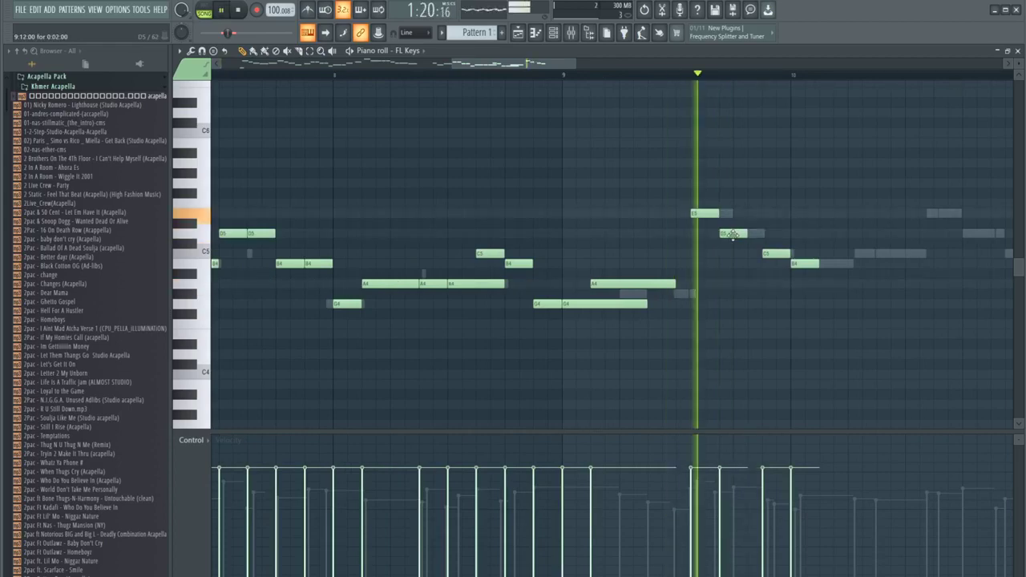
key(space)
key(space)
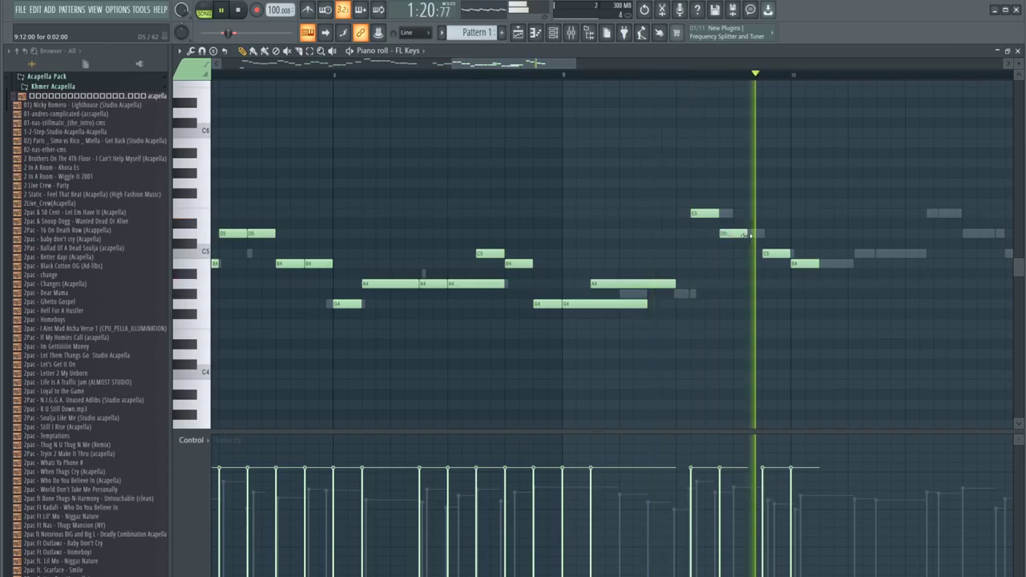
key(space)
key(space)
Lengthen the D5 at 9:12:00 to three steps and make the next C5 three steps long from 9:14:00
drag(745, 235, 789, 254)
scroll(770, 256, down, 1)
key(space)
key(space)
key(space)
key(space)
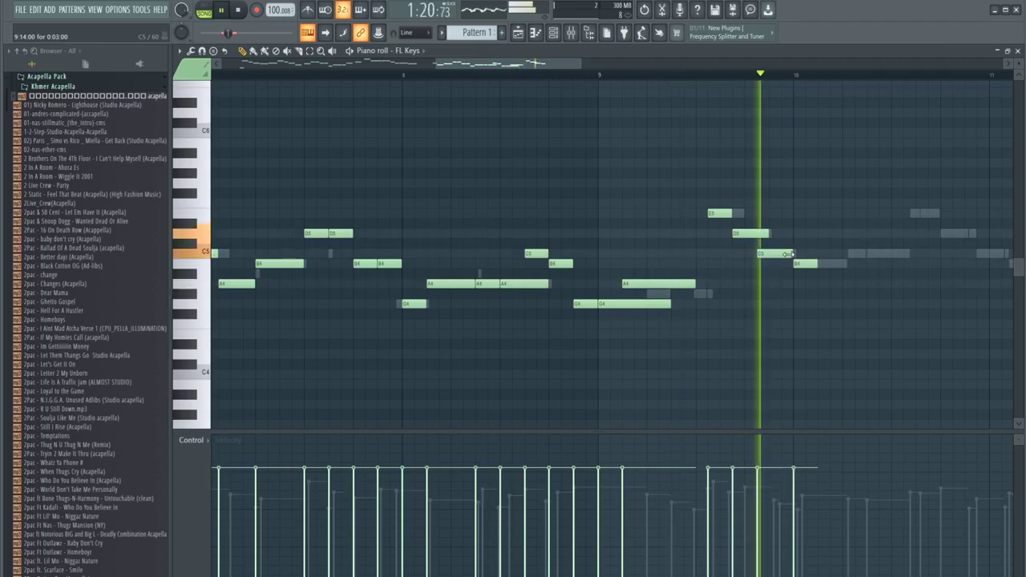
Delete the C5 at 9:14:00 and the D5 at 9:12:00, and play the melody with the vocal on into bar 12
right_click(784, 253)
right_click(757, 233)
key(space)
key(space)
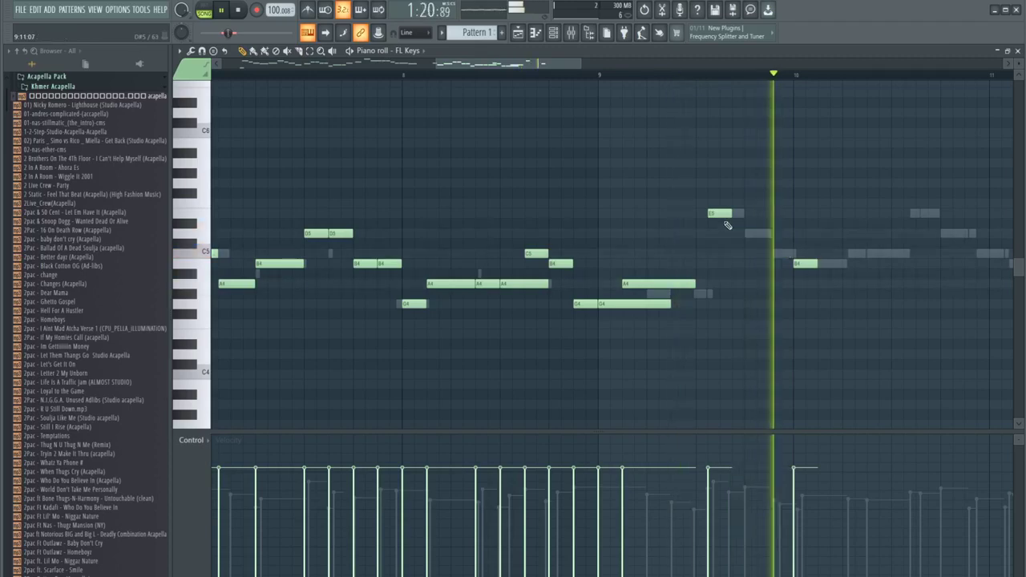
scroll(792, 261, down, 2)
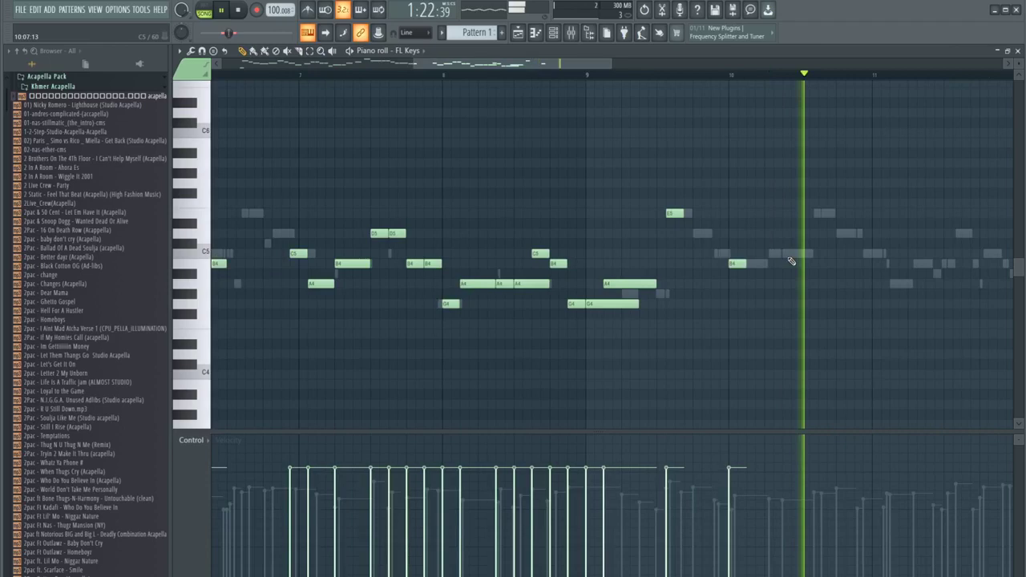
scroll(682, 222, down, 3)
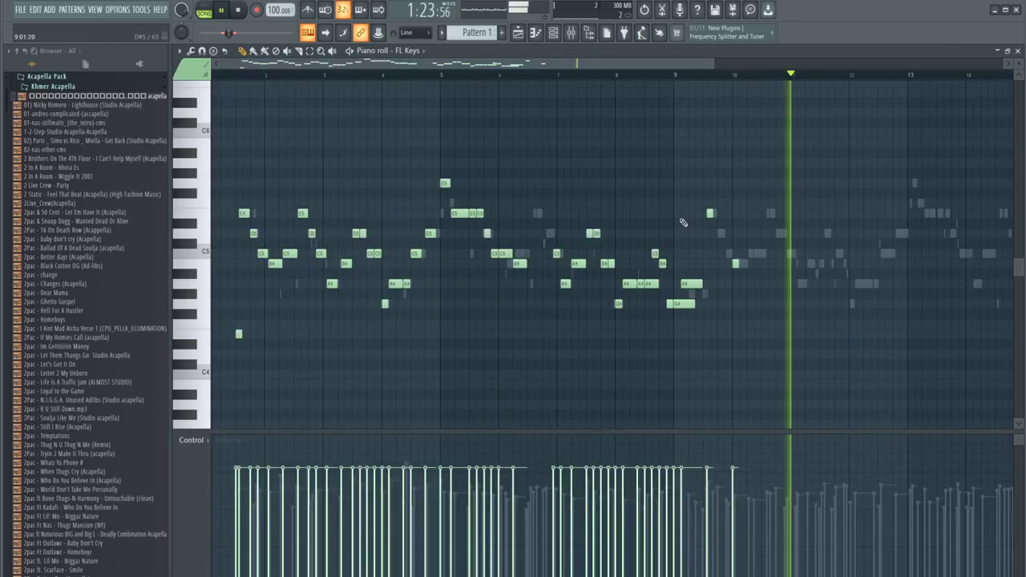
scroll(470, 296, up, 1)
scroll(550, 103, up, 4)
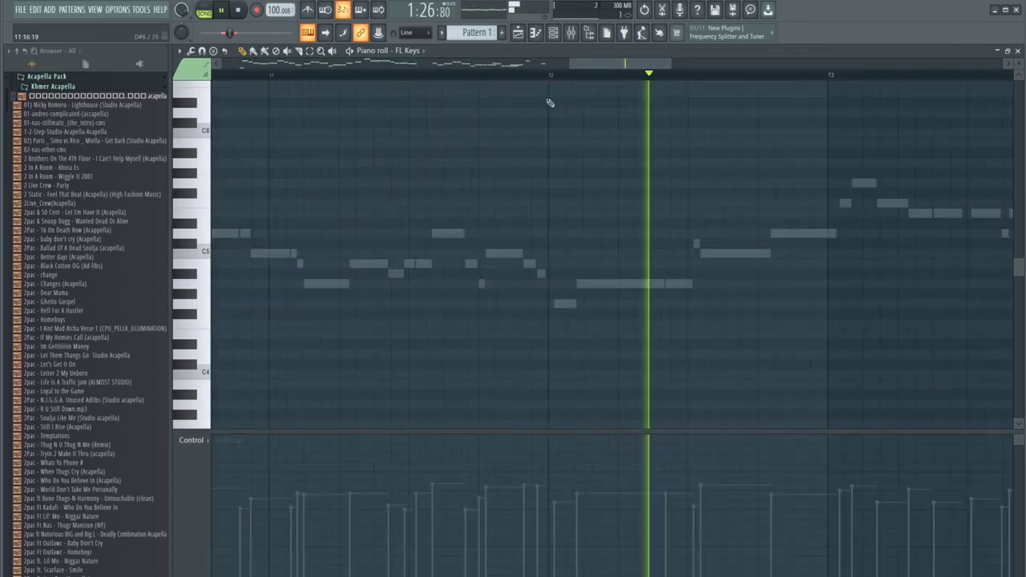